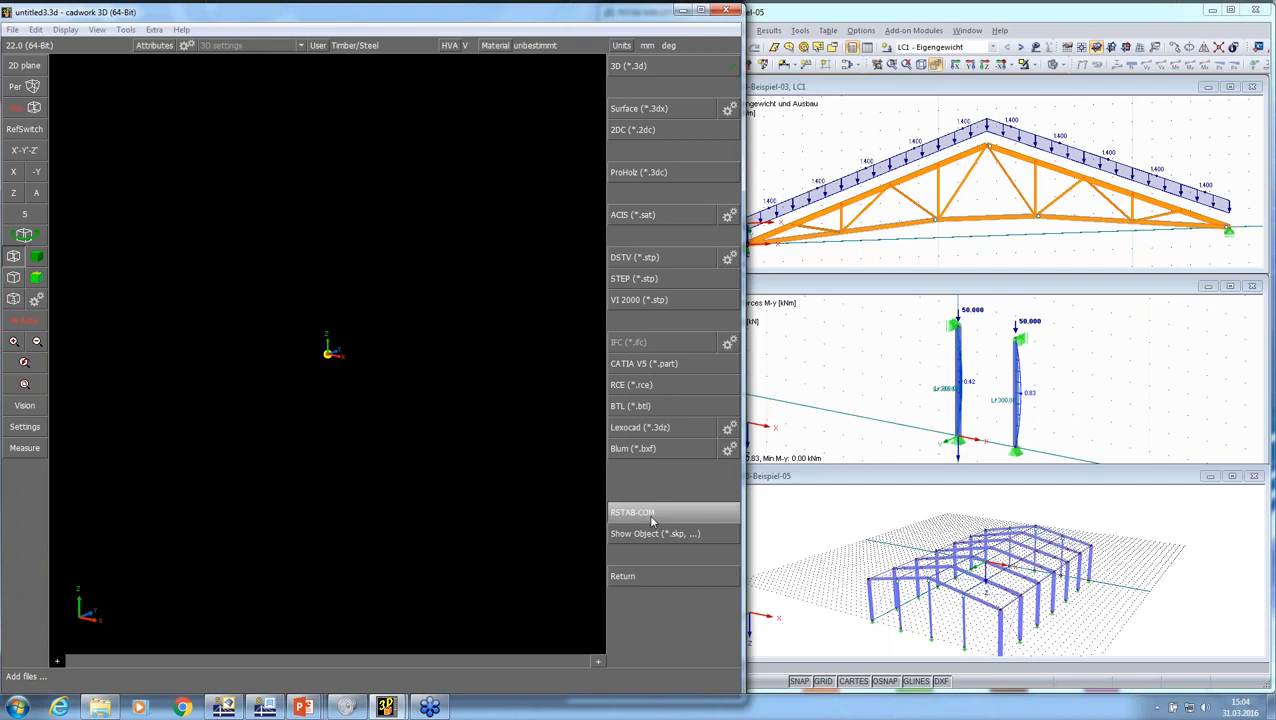
Step: Import the elements of the open RSTAB-Beispiel-03 project through the RSTAB-COM interface
{"action": "left_click", "coordinate": [651, 515]}
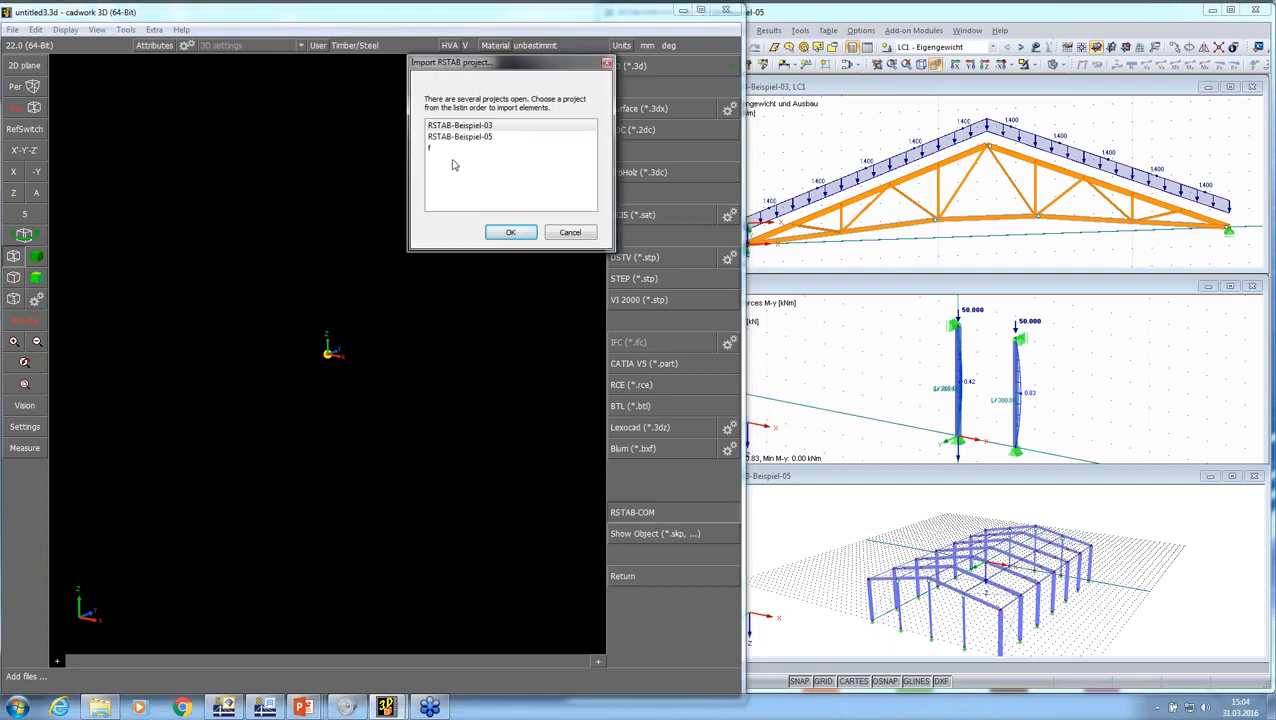
{"action": "left_click_drag", "start_coordinate": [488, 70], "coordinate": [667, 197]}
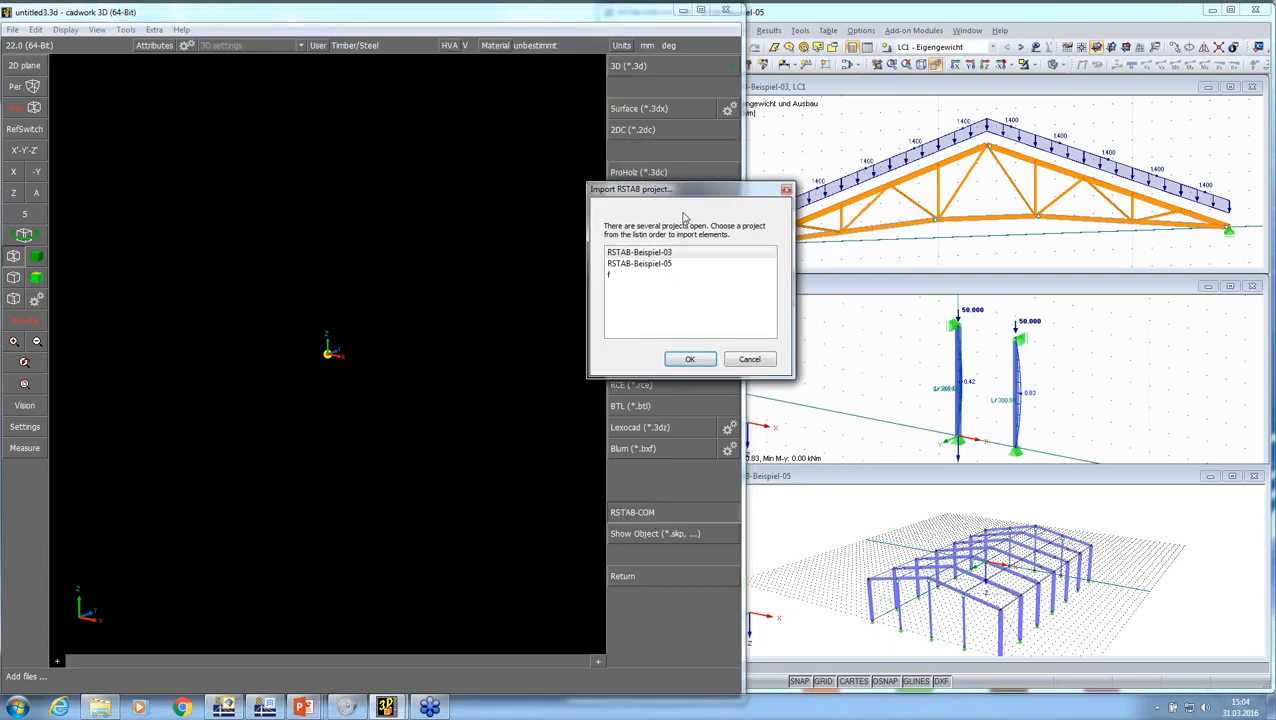
{"action": "left_click", "coordinate": [646, 256]}
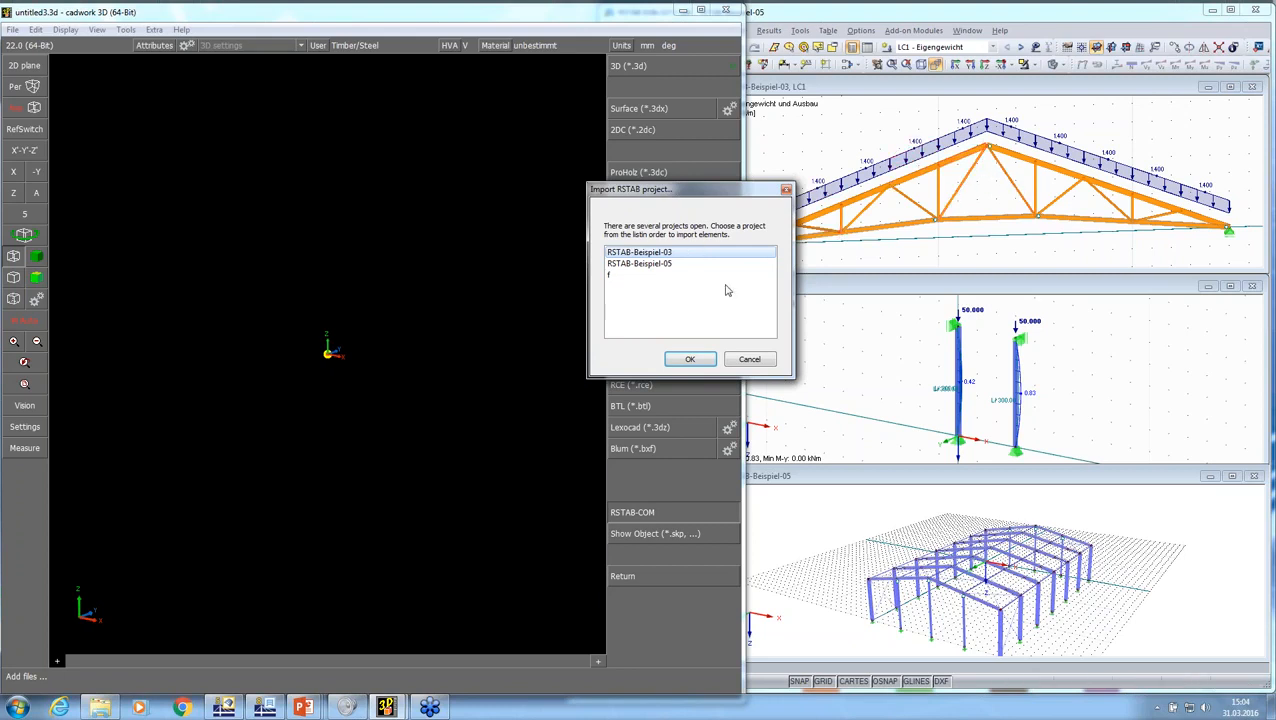
{"action": "left_click", "coordinate": [689, 359]}
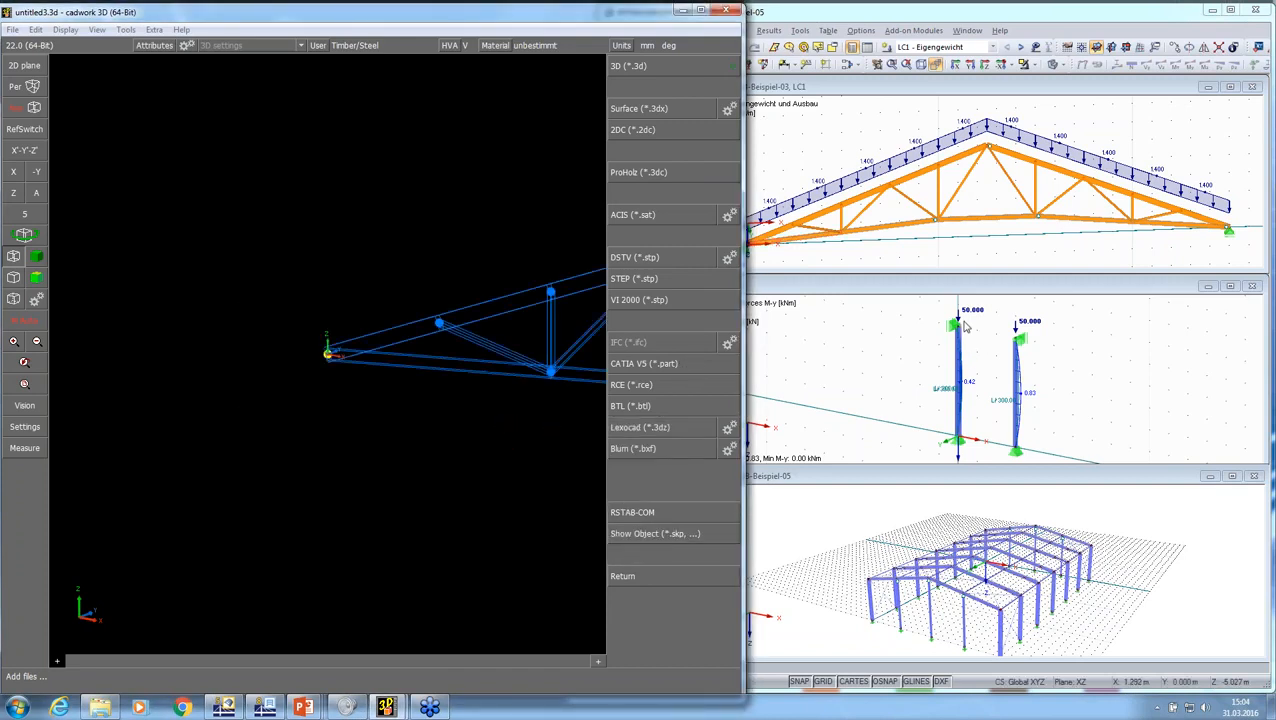
Step: Display the imported roof truss as shaded solids and view its whole span
{"action": "left_click", "coordinate": [634, 278]}
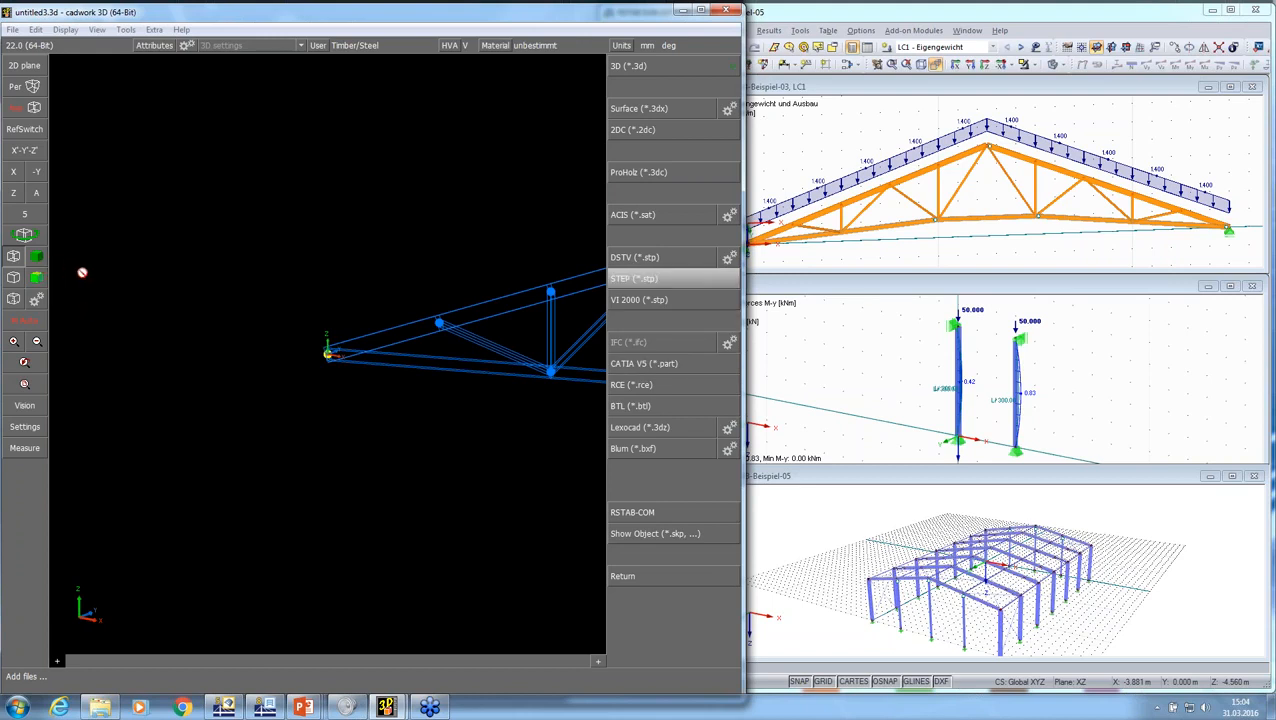
{"action": "left_click", "coordinate": [37, 257]}
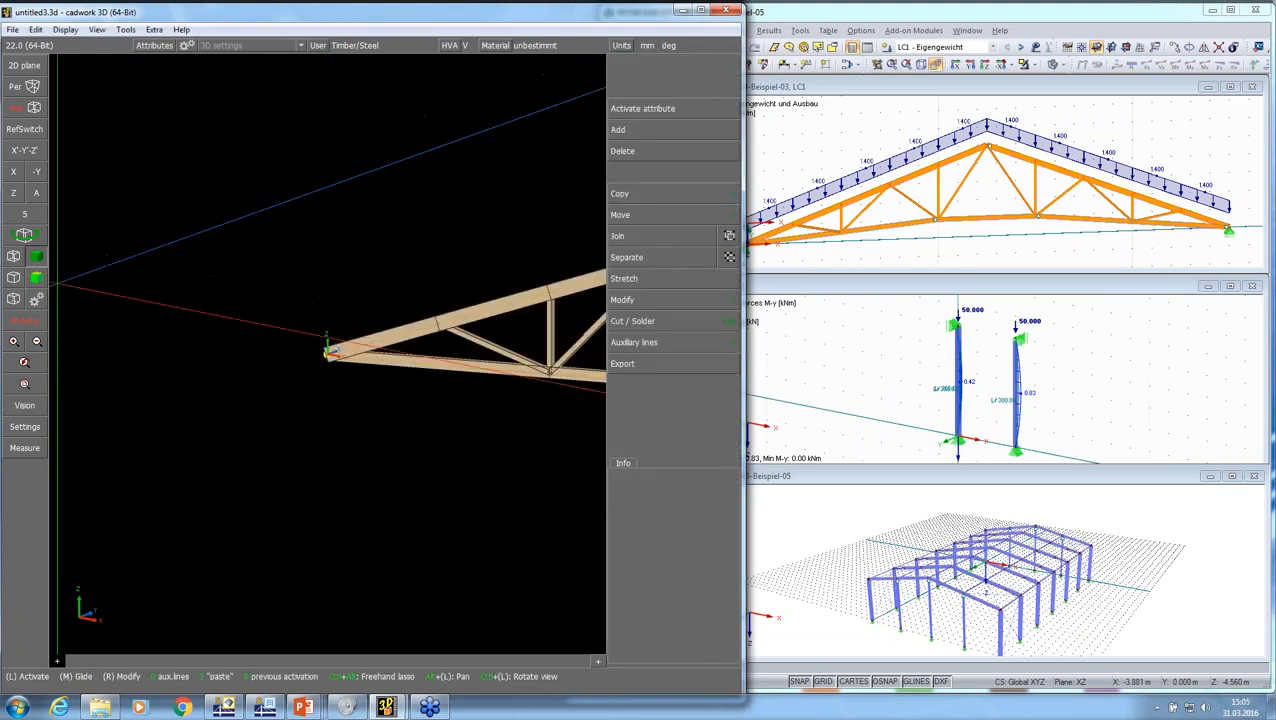
{"action": "key", "text": "Right"}
{"action": "key", "text": "Right"}
{"action": "key", "text": "Right"}
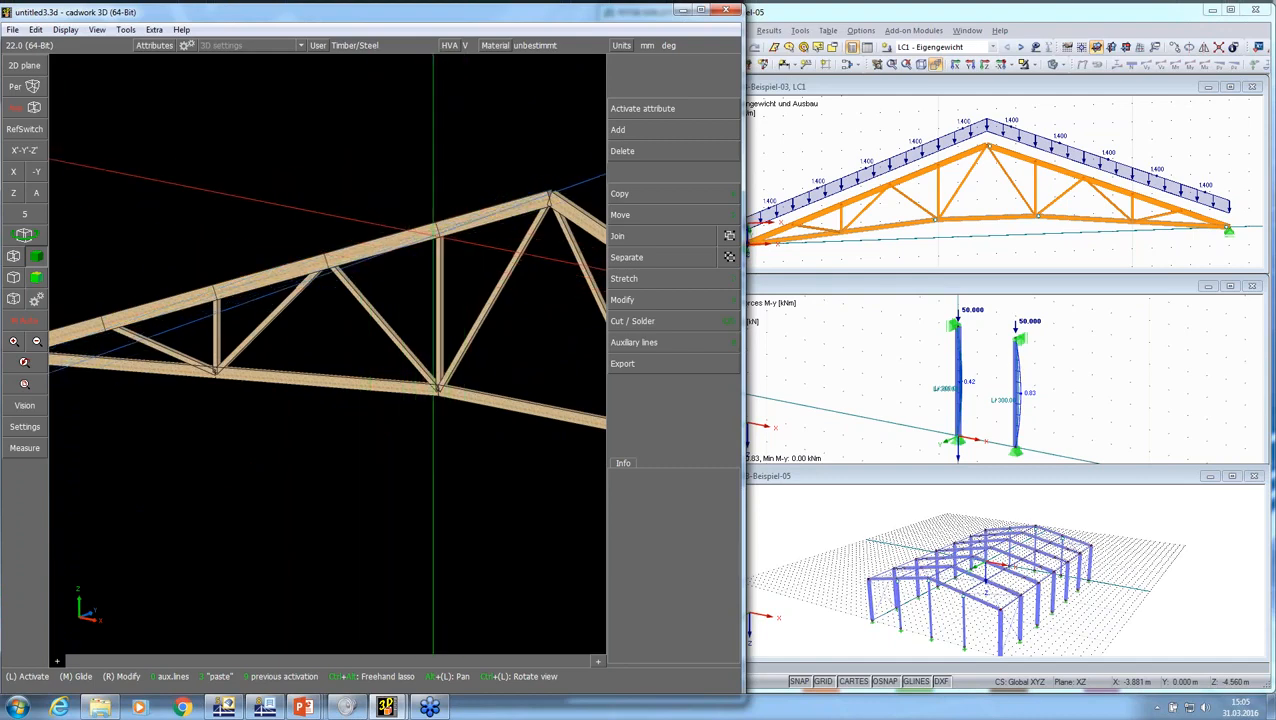
{"action": "scroll", "coordinate": [433, 236], "scroll_direction": "down", "scroll_amount": 5}
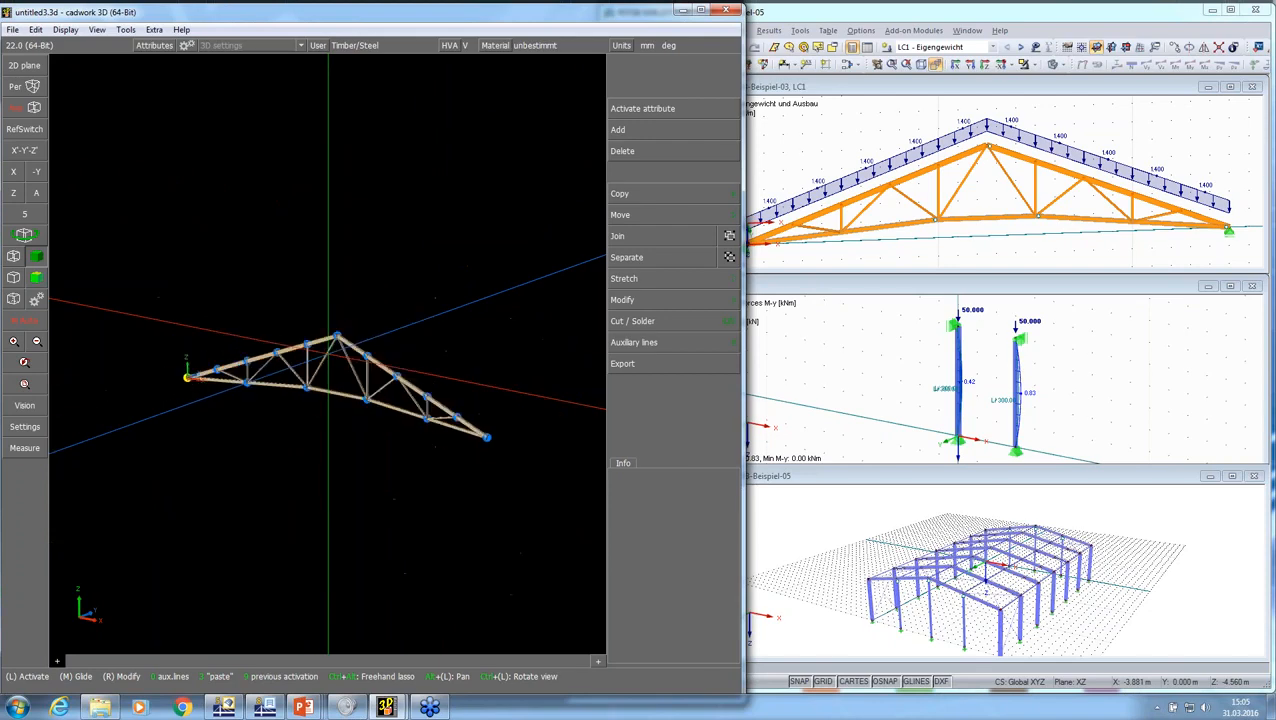
{"action": "scroll", "coordinate": [328, 354], "scroll_direction": "up", "scroll_amount": 5}
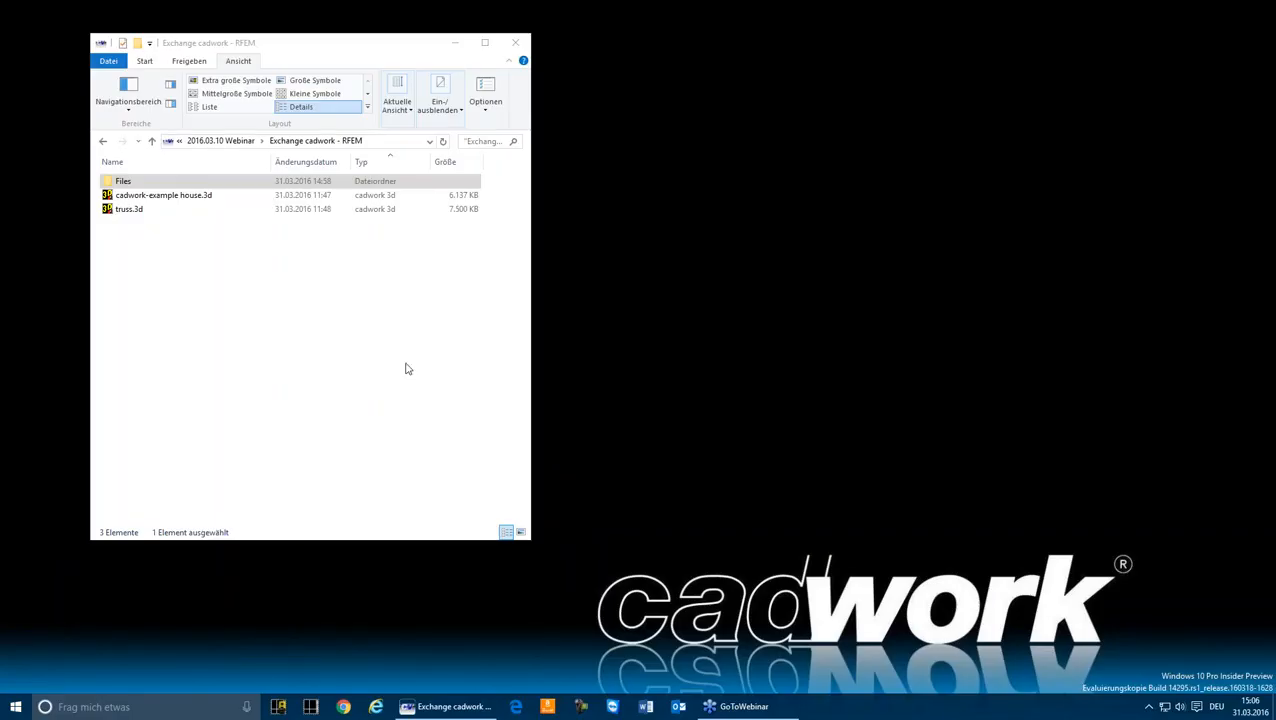
Step: Open truss.3d from the Exchange cadwork - RFEM folder in cadwork 3D
{"action": "left_click", "coordinate": [335, 378]}
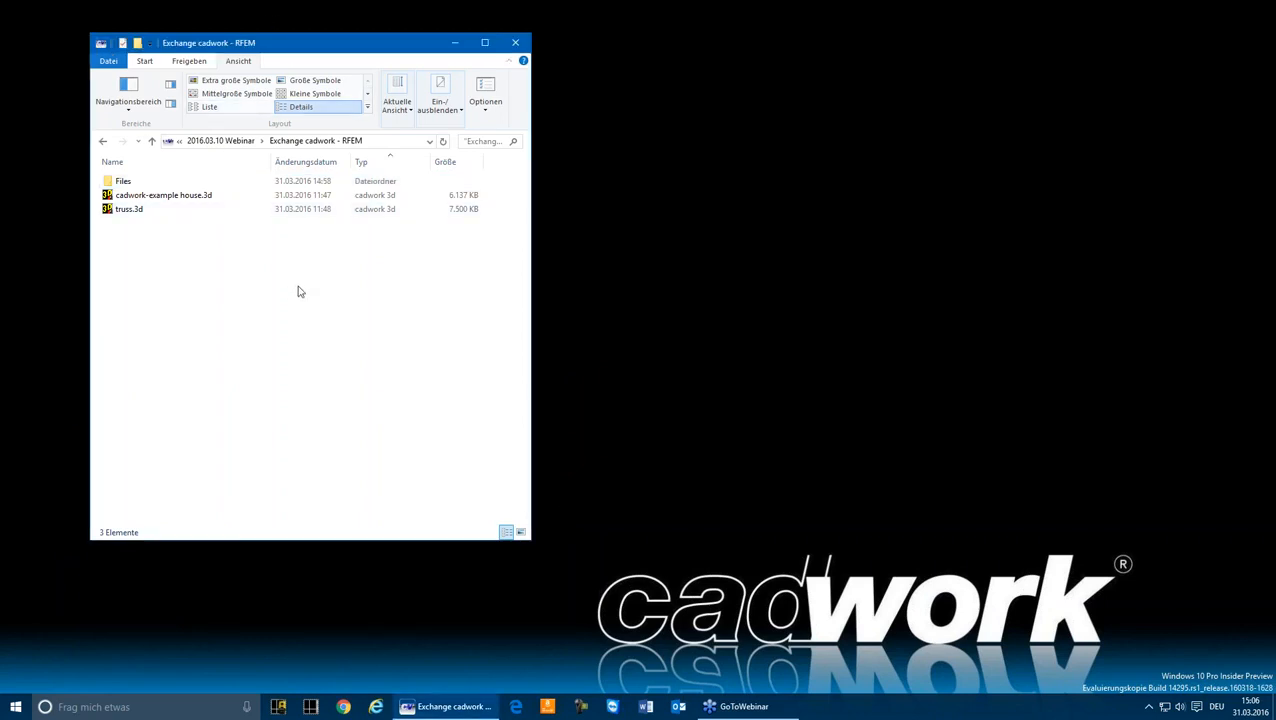
{"action": "double_click", "coordinate": [128, 209]}
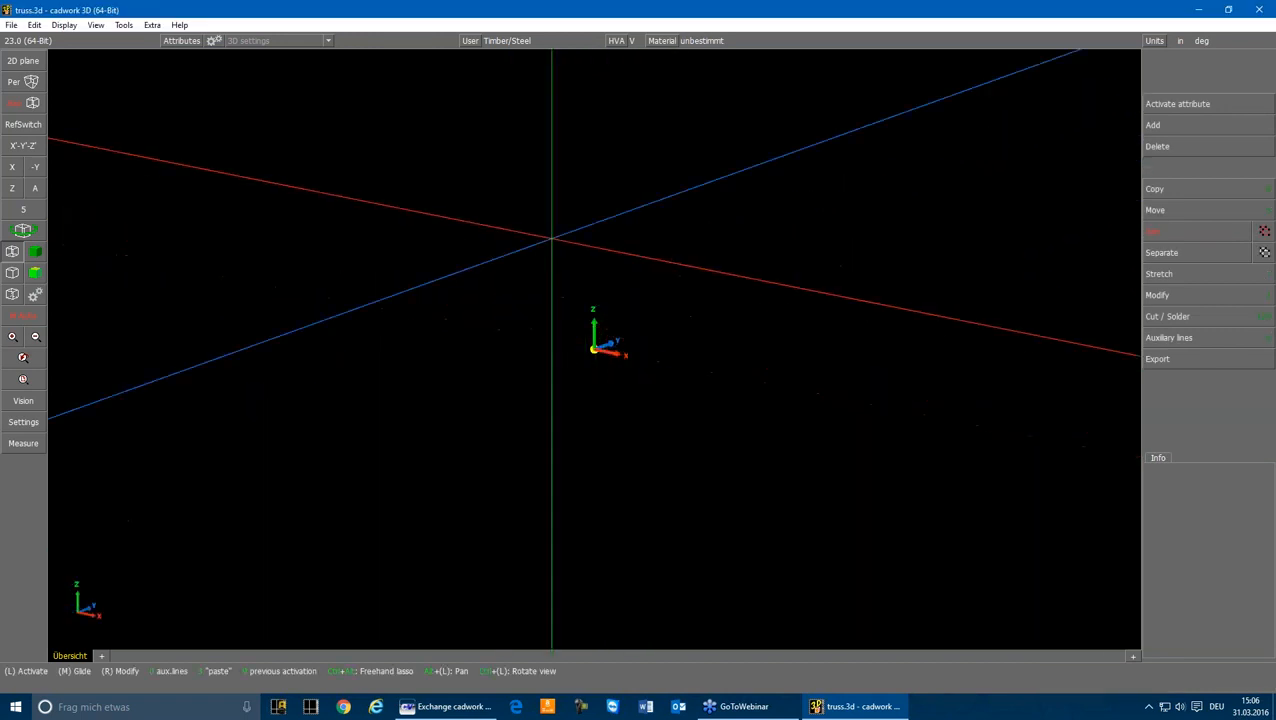
{"action": "middle_click_drag", "start_coordinate": [551, 238], "coordinate": [902, 330]}
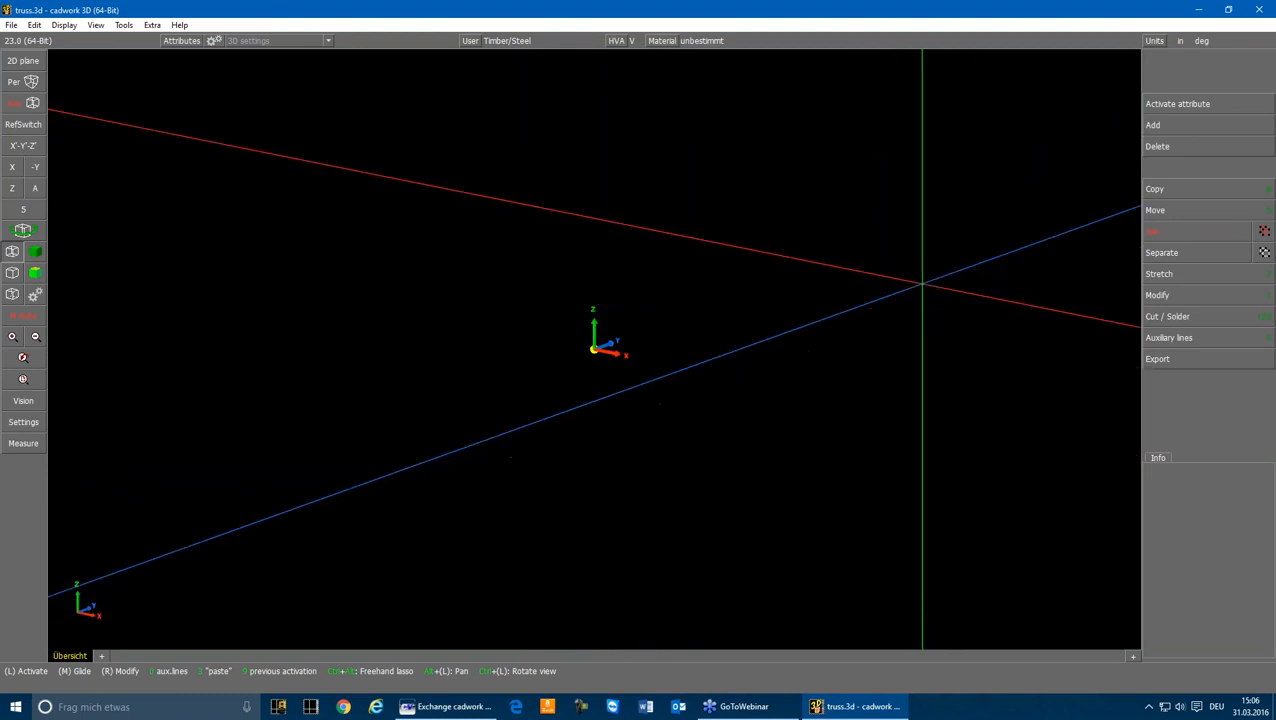
Step: Start adding the straight truss variant from the Files subfolder of the current folder
{"action": "left_click", "coordinate": [1163, 127]}
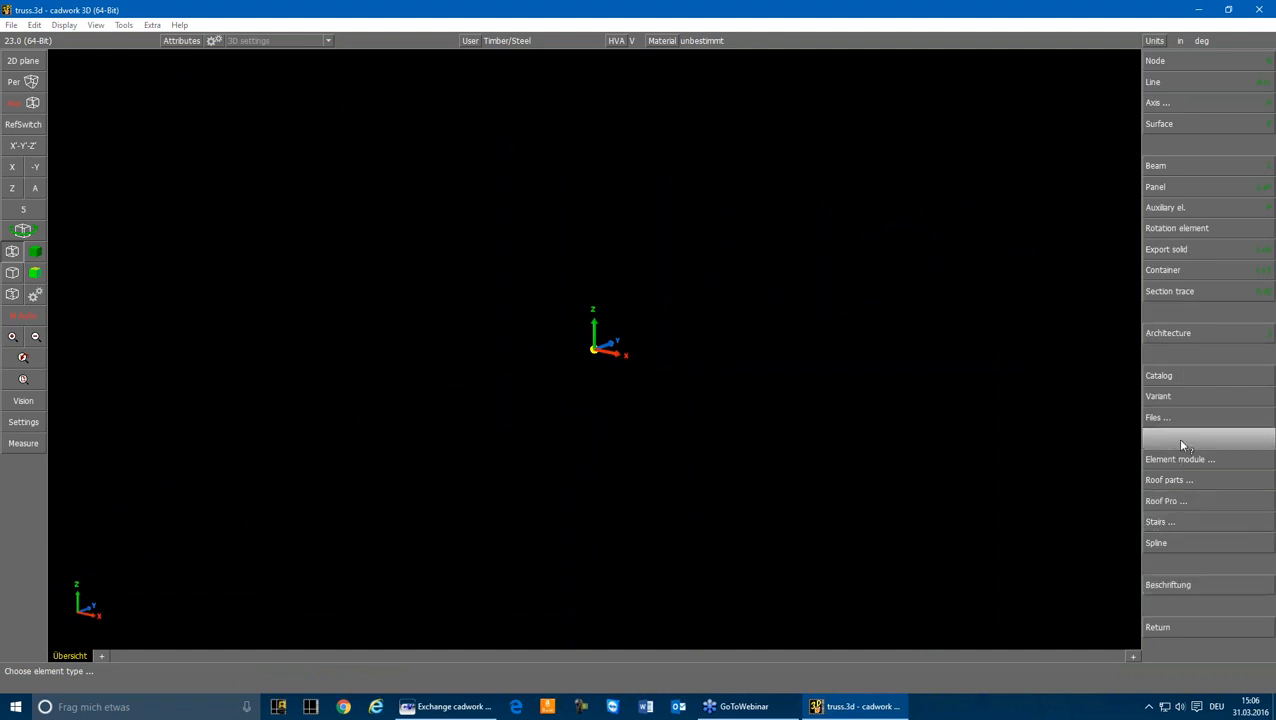
{"action": "mouse_move", "coordinate": [1182, 396]}
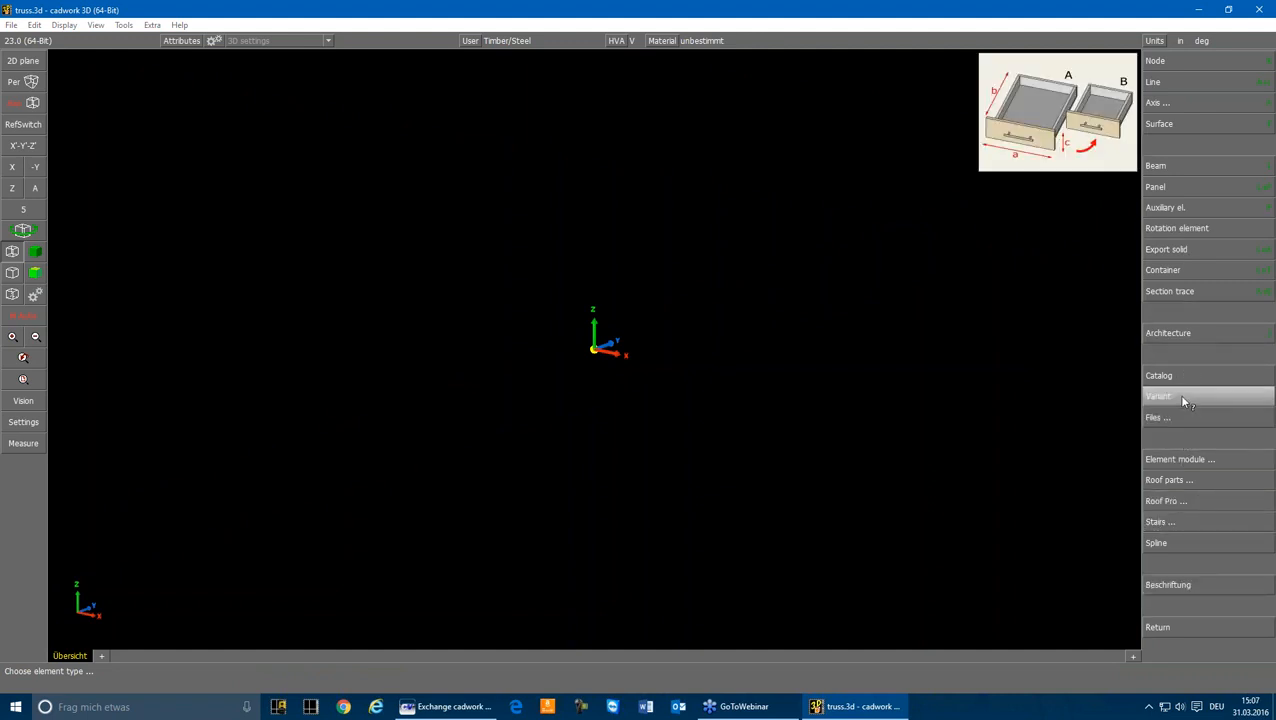
{"action": "left_click", "coordinate": [1182, 398]}
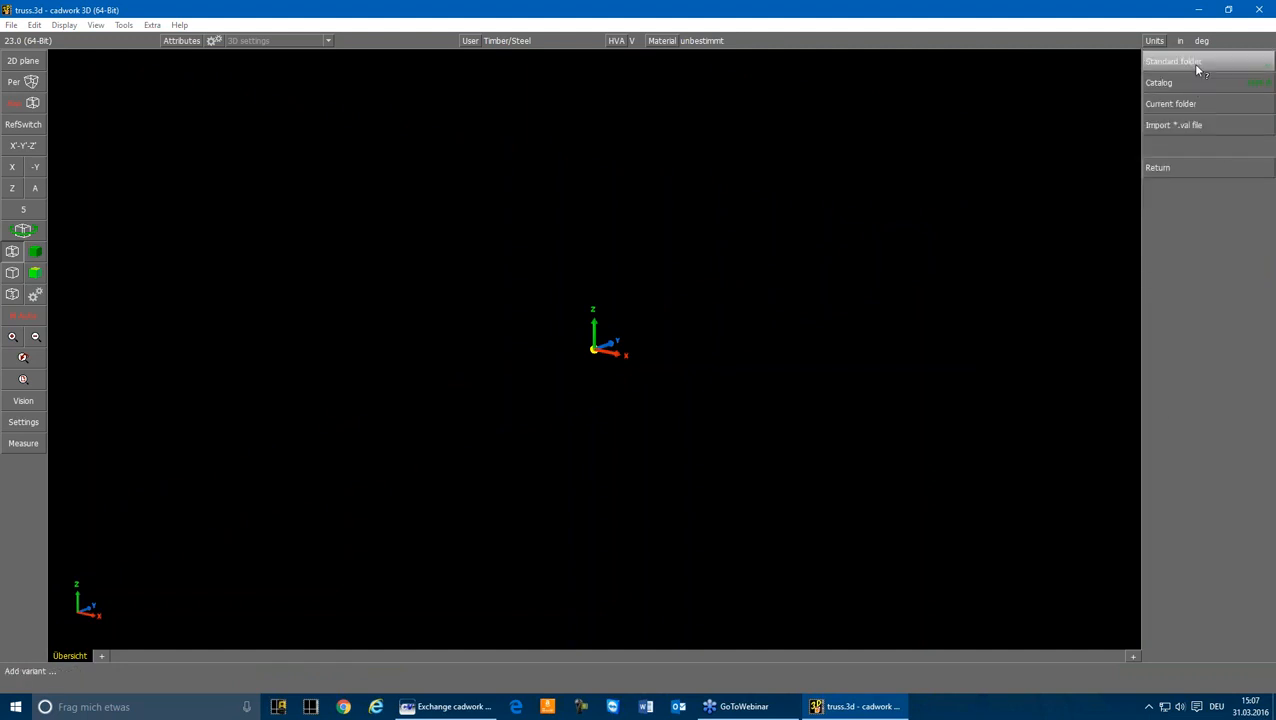
{"action": "left_click", "coordinate": [1178, 103]}
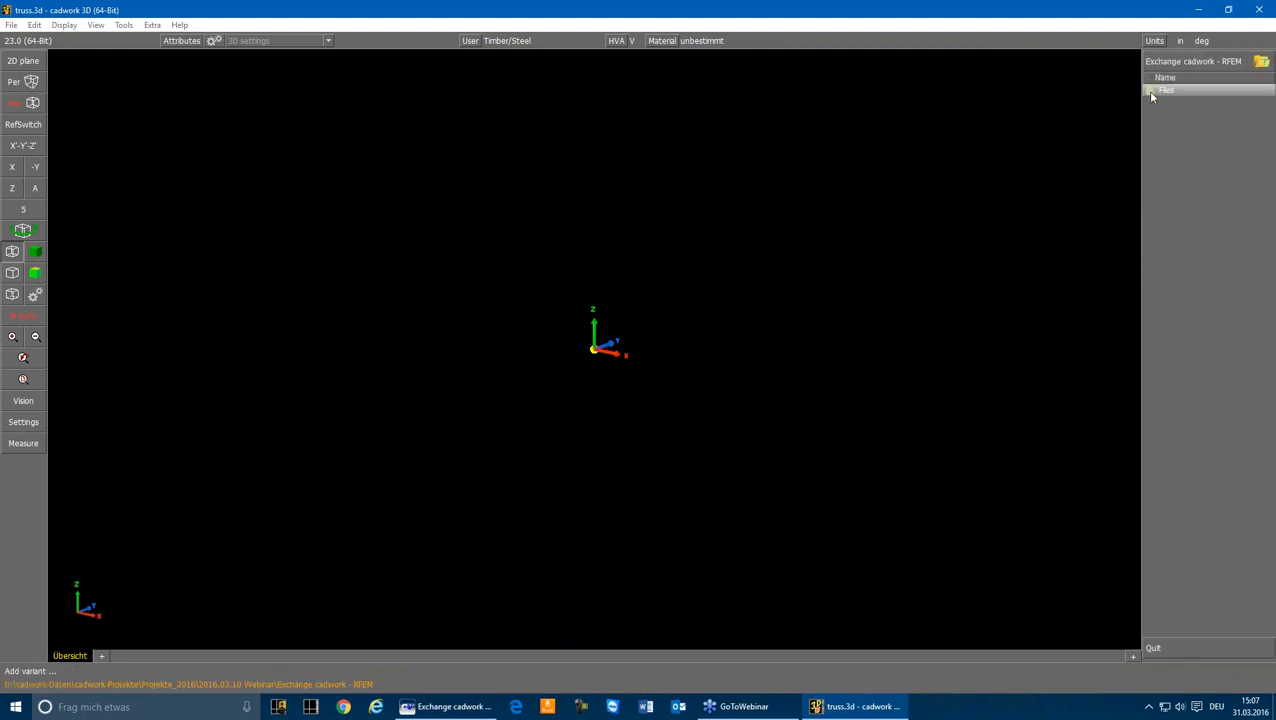
{"action": "left_click", "coordinate": [1155, 91]}
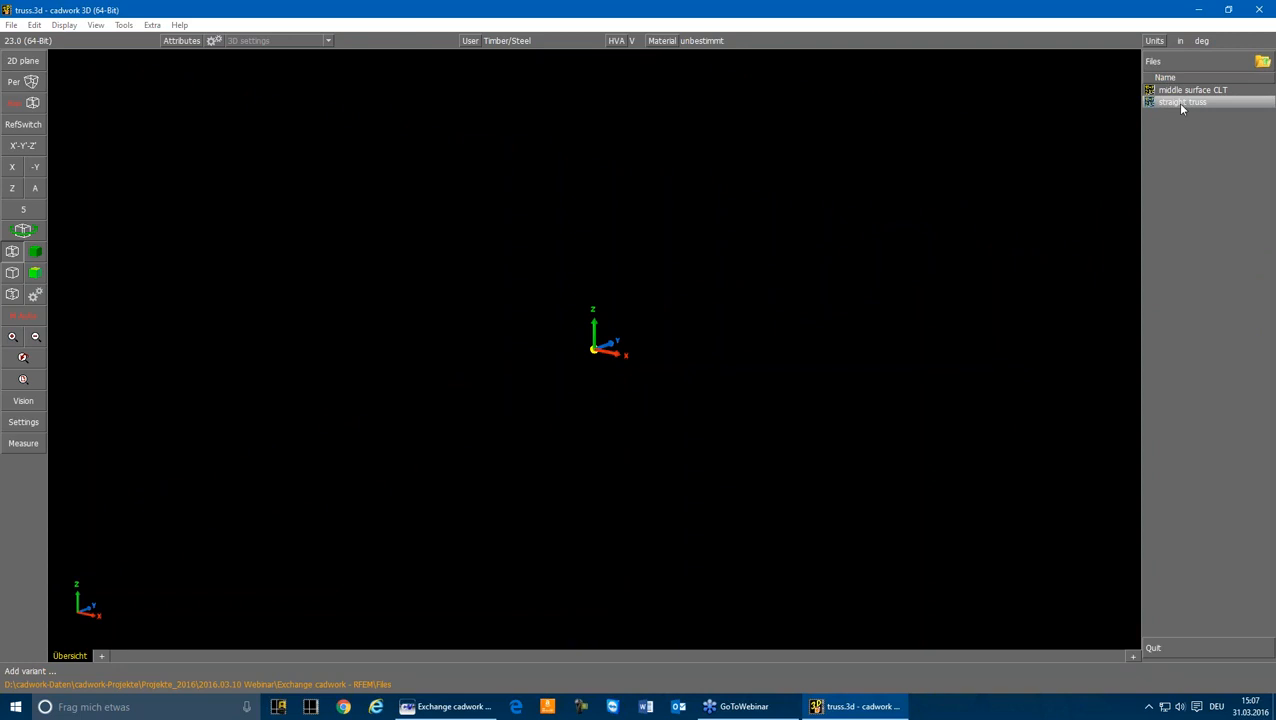
{"action": "double_click", "coordinate": [1180, 104]}
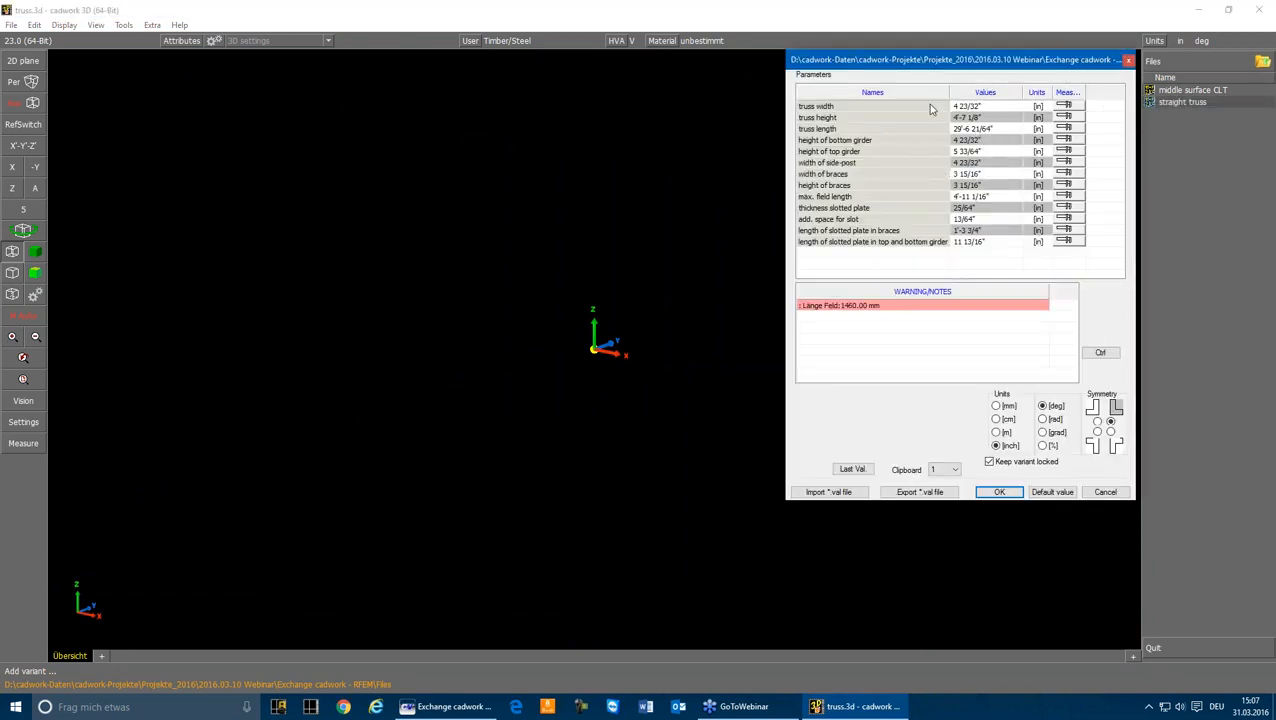
Step: Create the straight truss with inch units and place it at the origin, rotated to run along the X axis
{"action": "left_click", "coordinate": [996, 406]}
{"action": "left_click", "coordinate": [996, 432]}
{"action": "left_click", "coordinate": [996, 446]}
{"action": "left_click", "coordinate": [998, 492]}
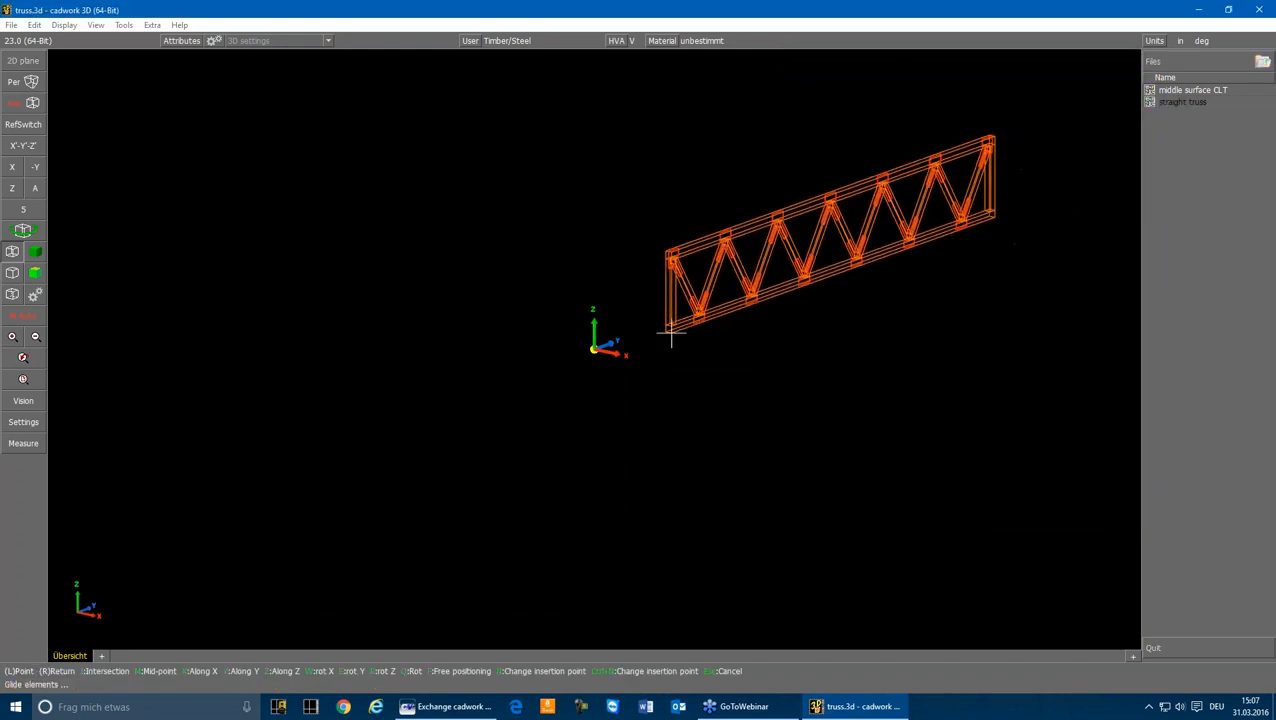
{"action": "key", "text": "r"}
{"action": "key", "text": "r"}
{"action": "key", "text": "r"}
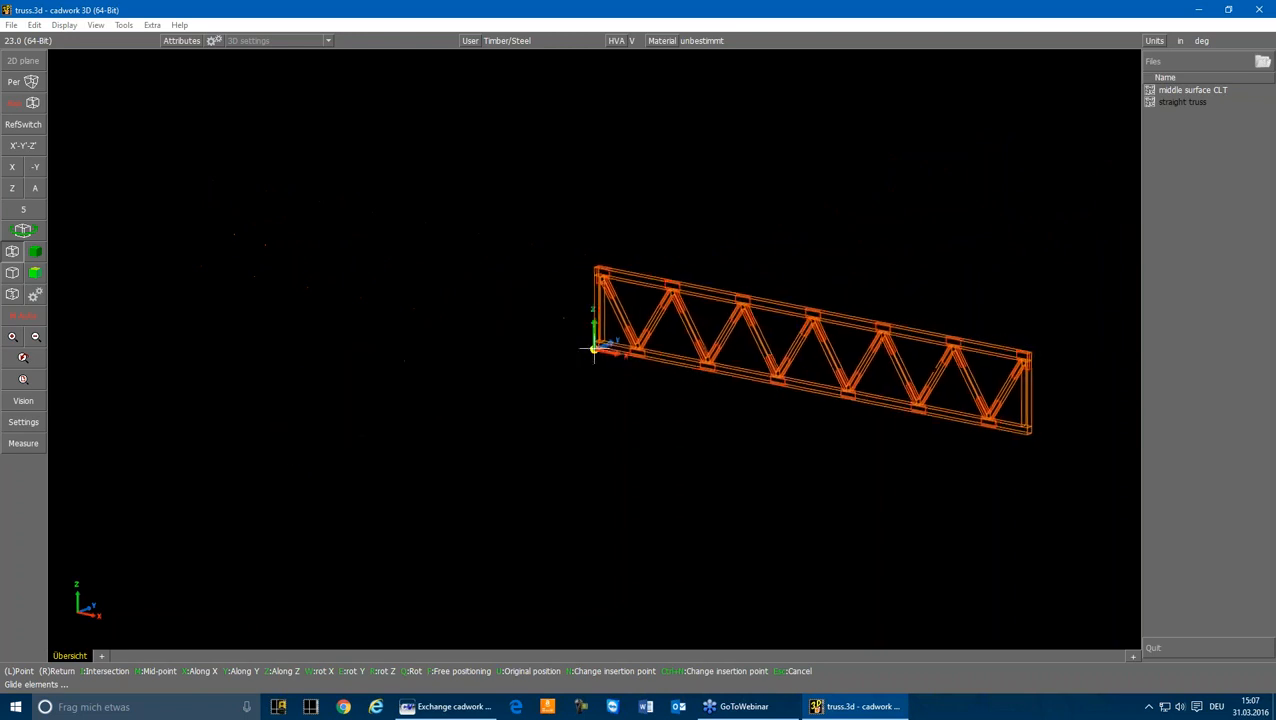
{"action": "left_click", "coordinate": [595, 350]}
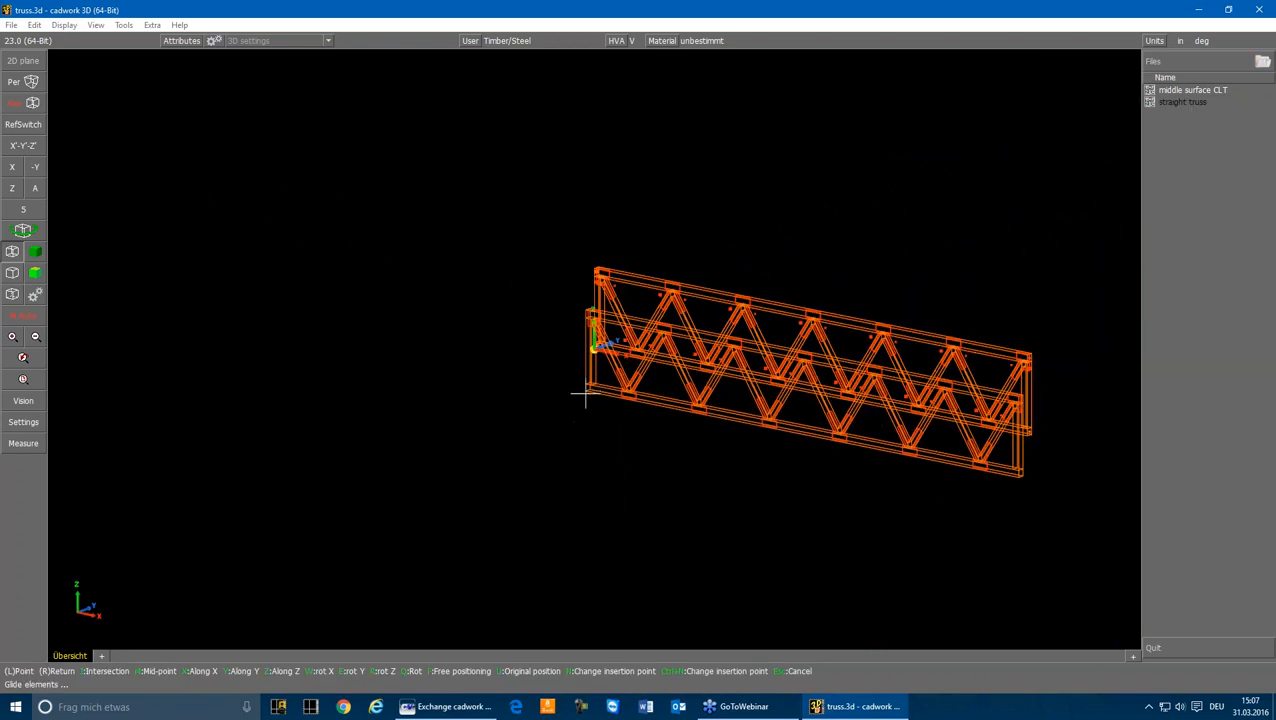
Step: Modify the placed truss variant, setting the truss width to 6", height to 5'-0" and length to 50'-0"
{"action": "left_click", "coordinate": [25, 381]}
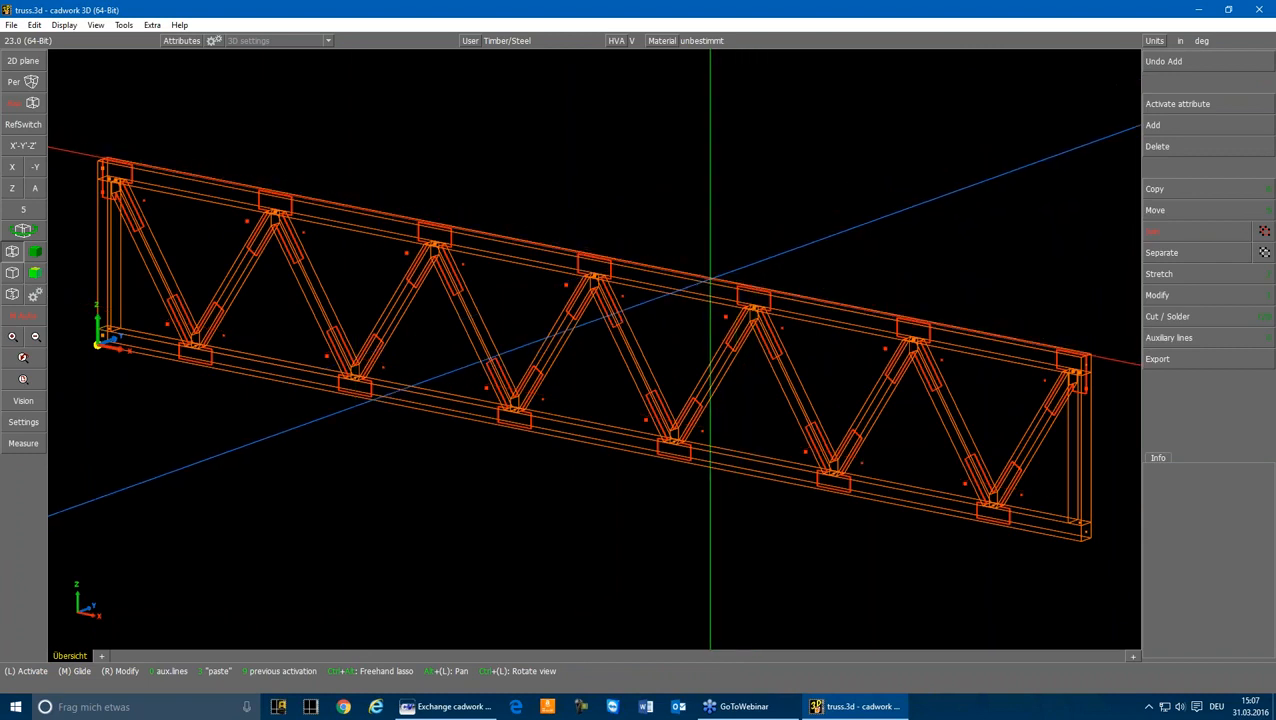
{"action": "right_click", "coordinate": [709, 284]}
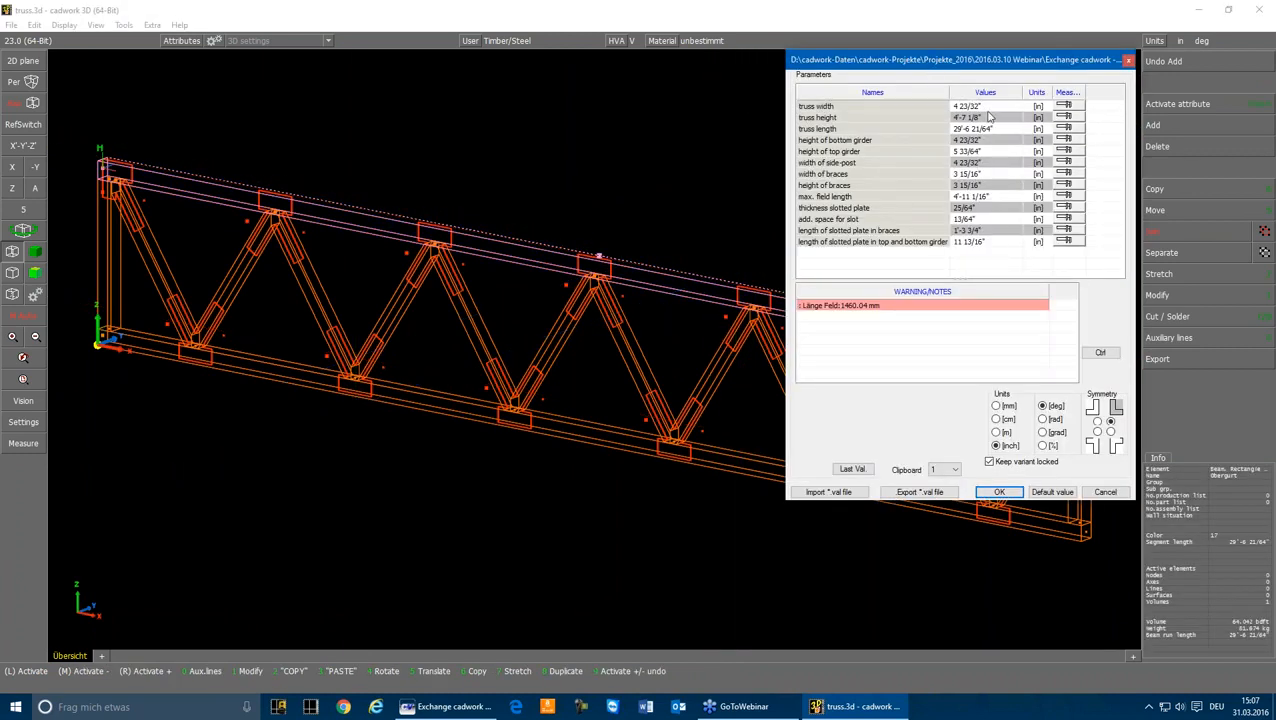
{"action": "left_click", "coordinate": [995, 106]}
{"action": "type", "text": "6"}
{"action": "key", "text": "Return"}
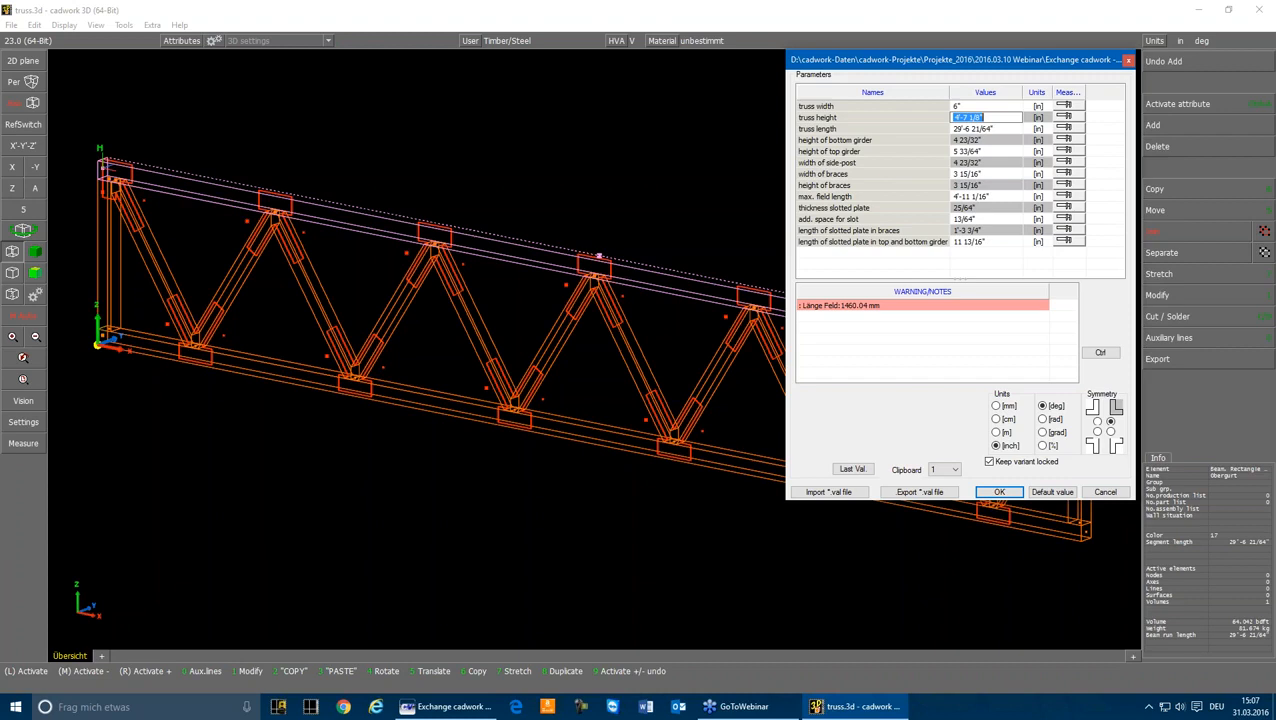
{"action": "type", "text": "5"}
{"action": "key", "text": "Return"}
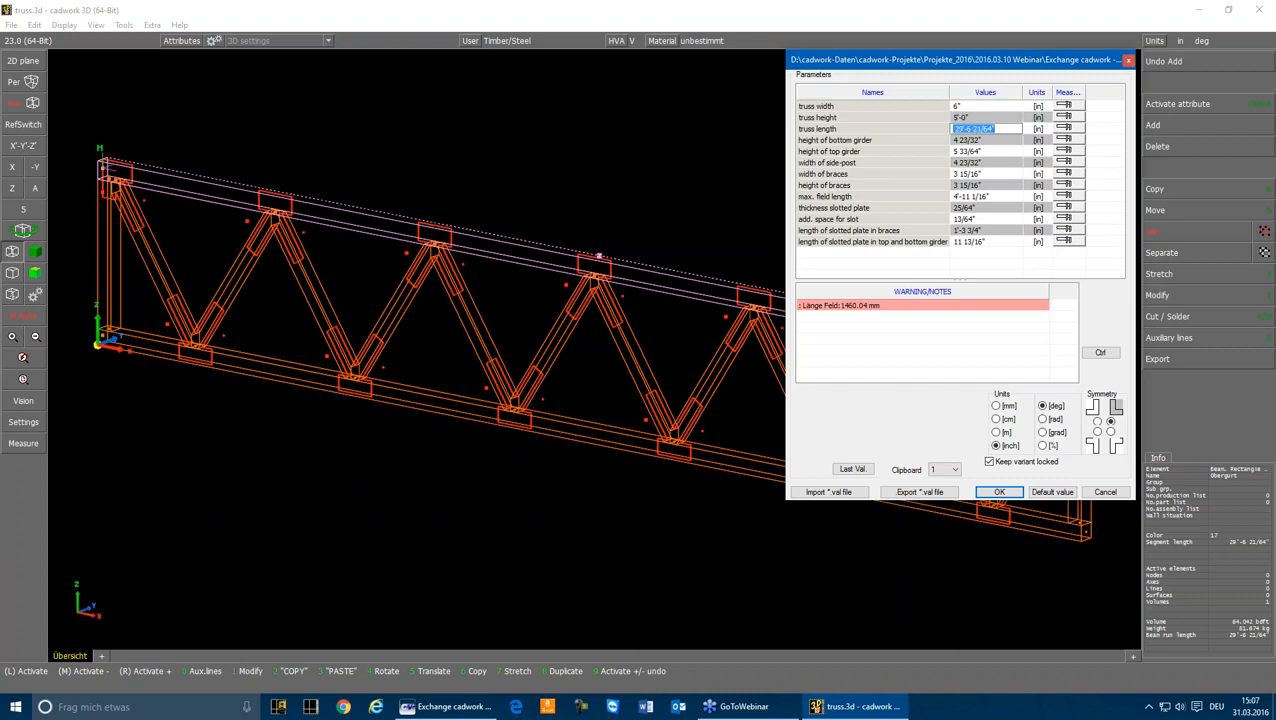
{"action": "type", "text": "50"}
{"action": "key", "text": "Return"}
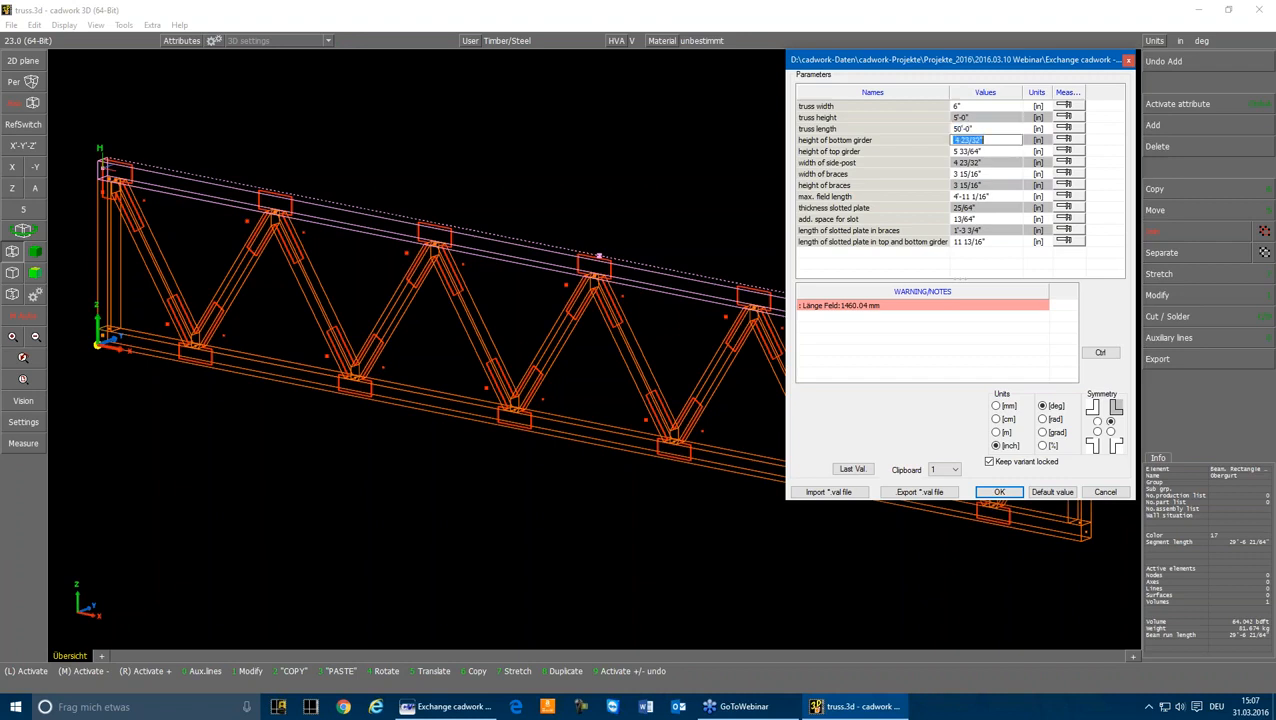
Step: Set the heights of the bottom girder and the top girder to 10"
{"action": "type", "text": "10"}
{"action": "key", "text": "Return"}
{"action": "type", "text": "1"}
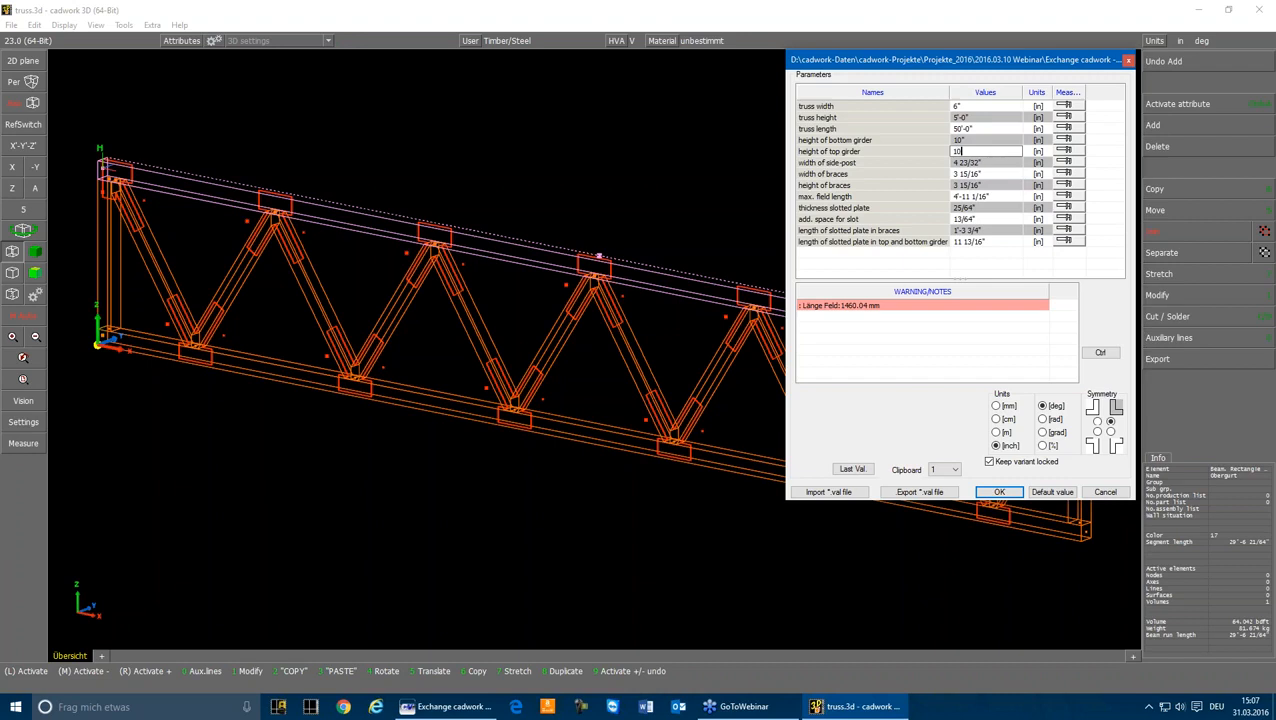
{"action": "type", "text": "0"}
{"action": "key", "text": "Return"}
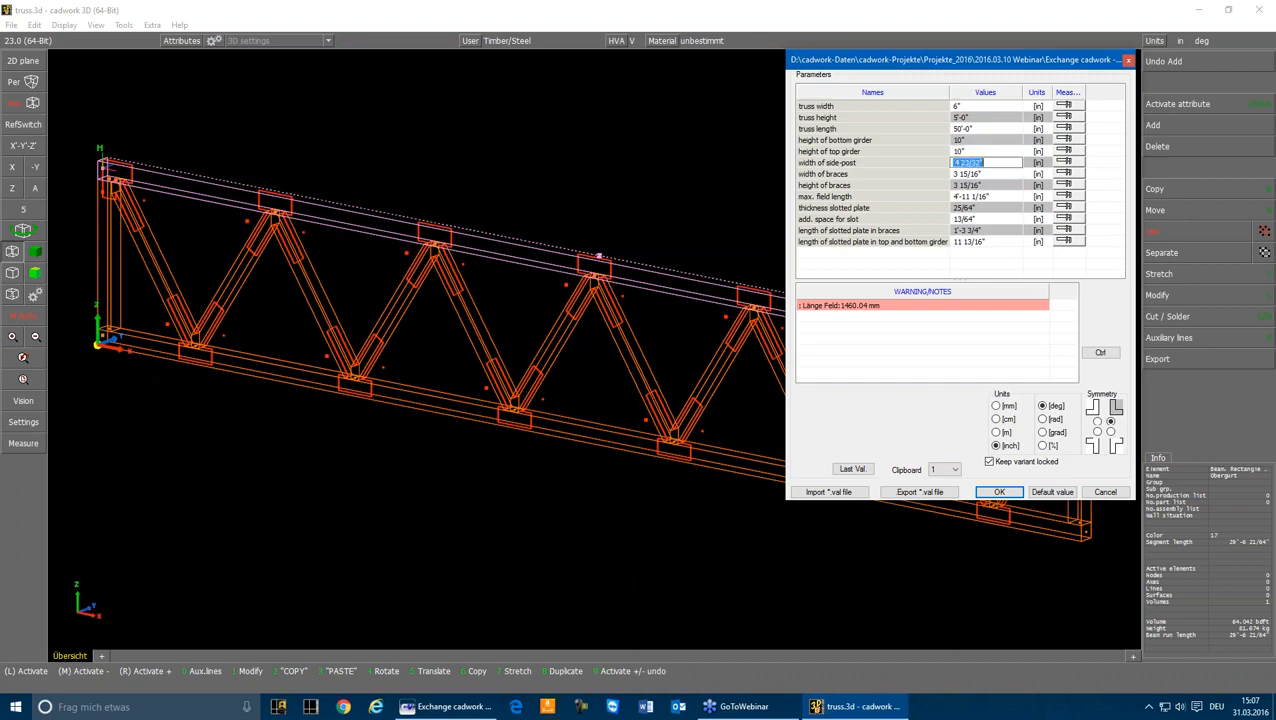
Step: Set the side-post width, brace width and brace height to 4" and the maximum field length to 4'-0"
{"action": "type", "text": "4"}
{"action": "key", "text": "Return"}
{"action": "type", "text": "4"}
{"action": "key", "text": "Return"}
{"action": "type", "text": "4"}
{"action": "key", "text": "Return"}
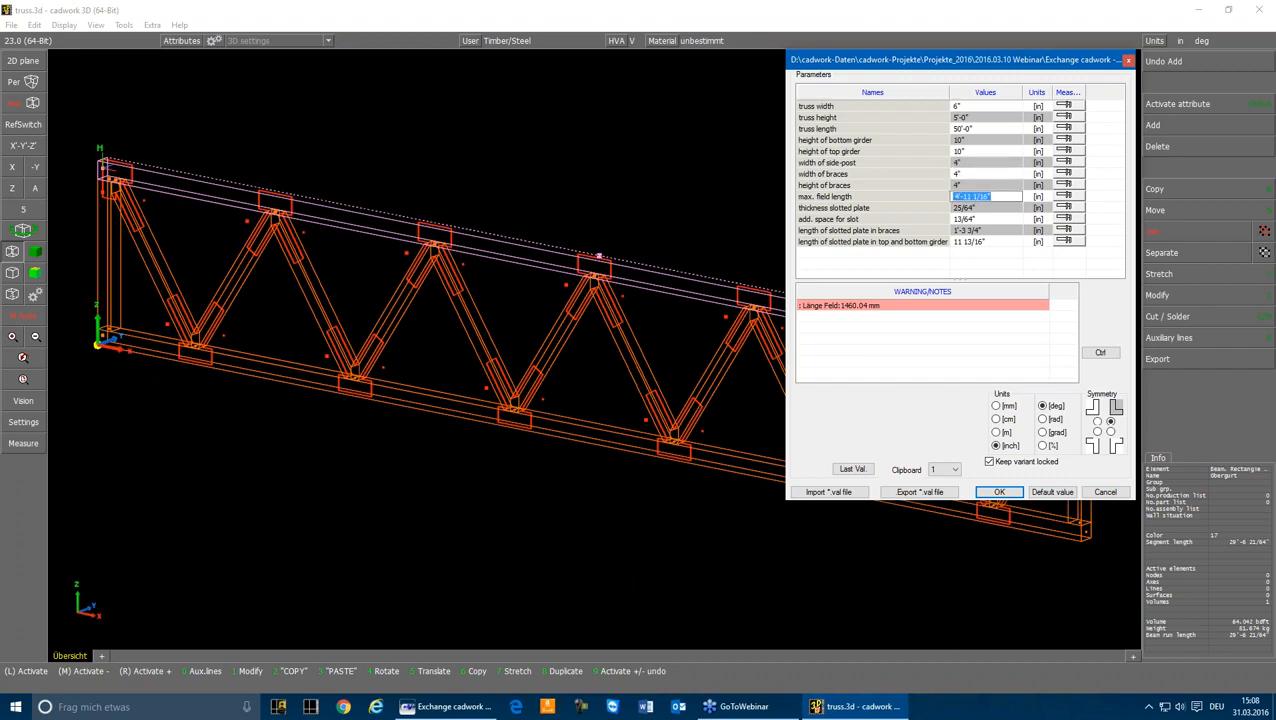
{"action": "type", "text": "4"}
{"action": "key", "text": "Return"}
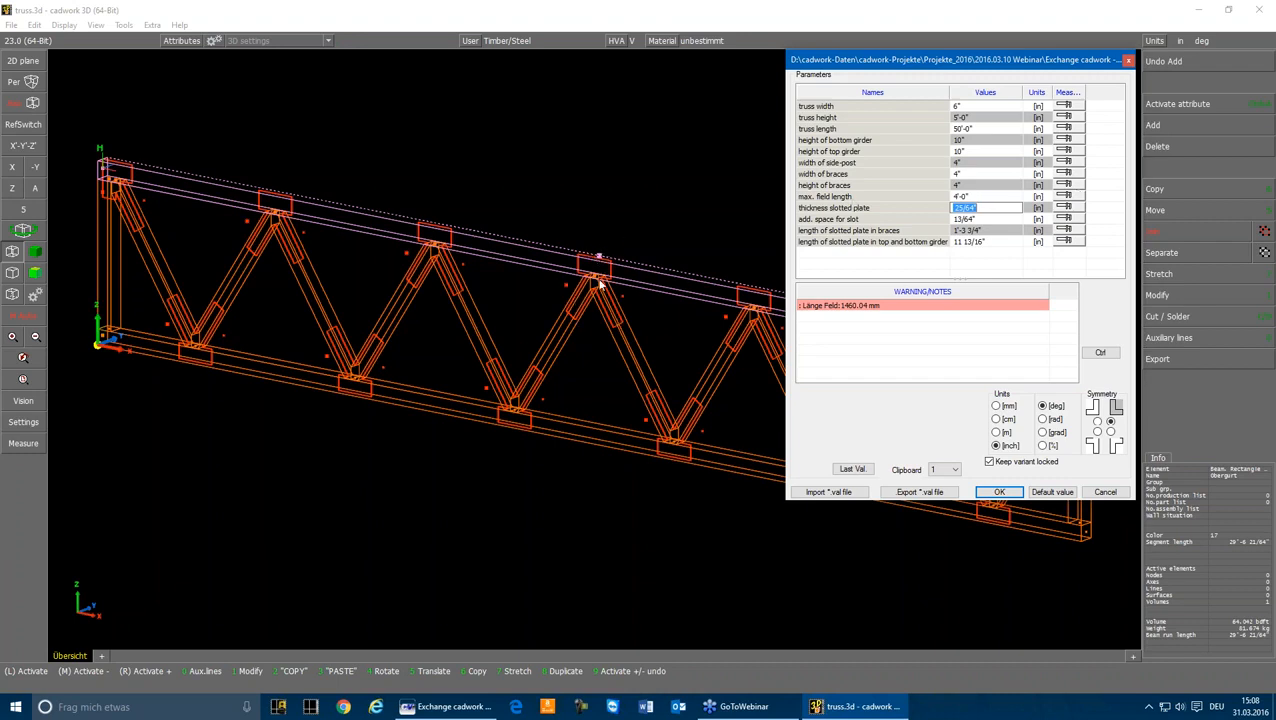
Step: Set the slotted plate thickness and additional slot space to 0, and apply the modified truss parameters
{"action": "type", "text": "0"}
{"action": "key", "text": "Return"}
{"action": "type", "text": "0"}
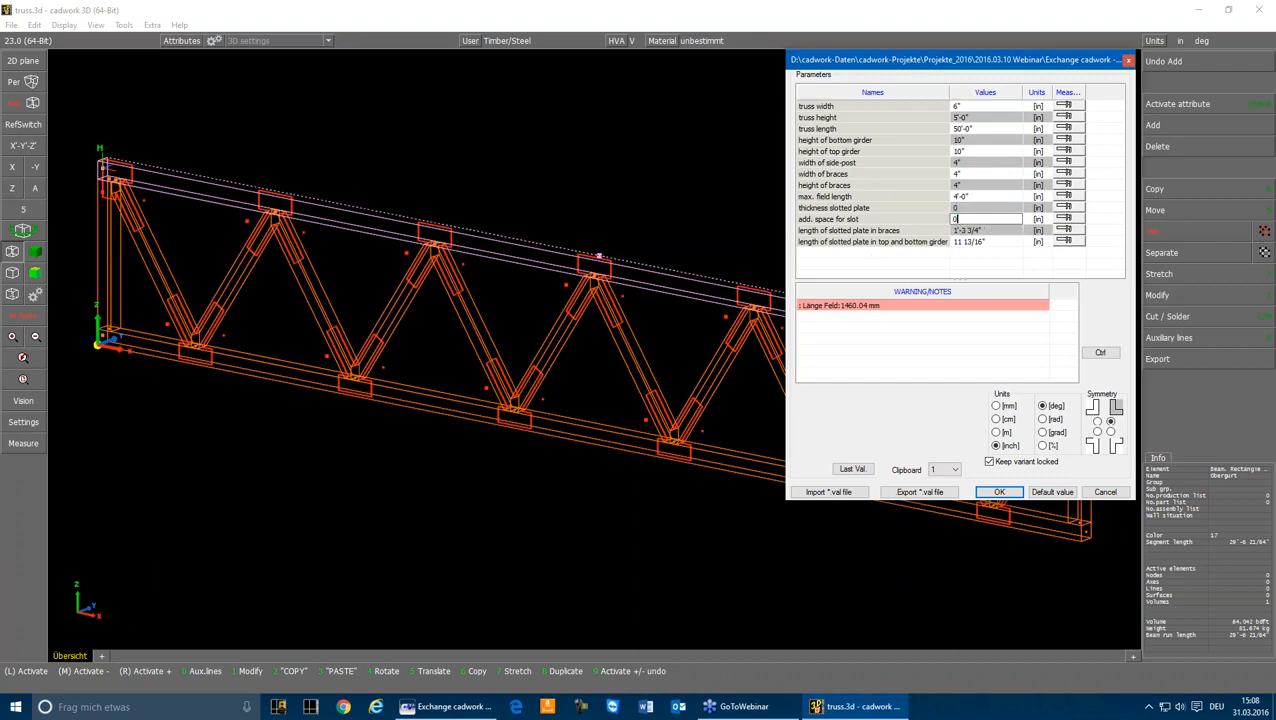
{"action": "key", "text": "Return"}
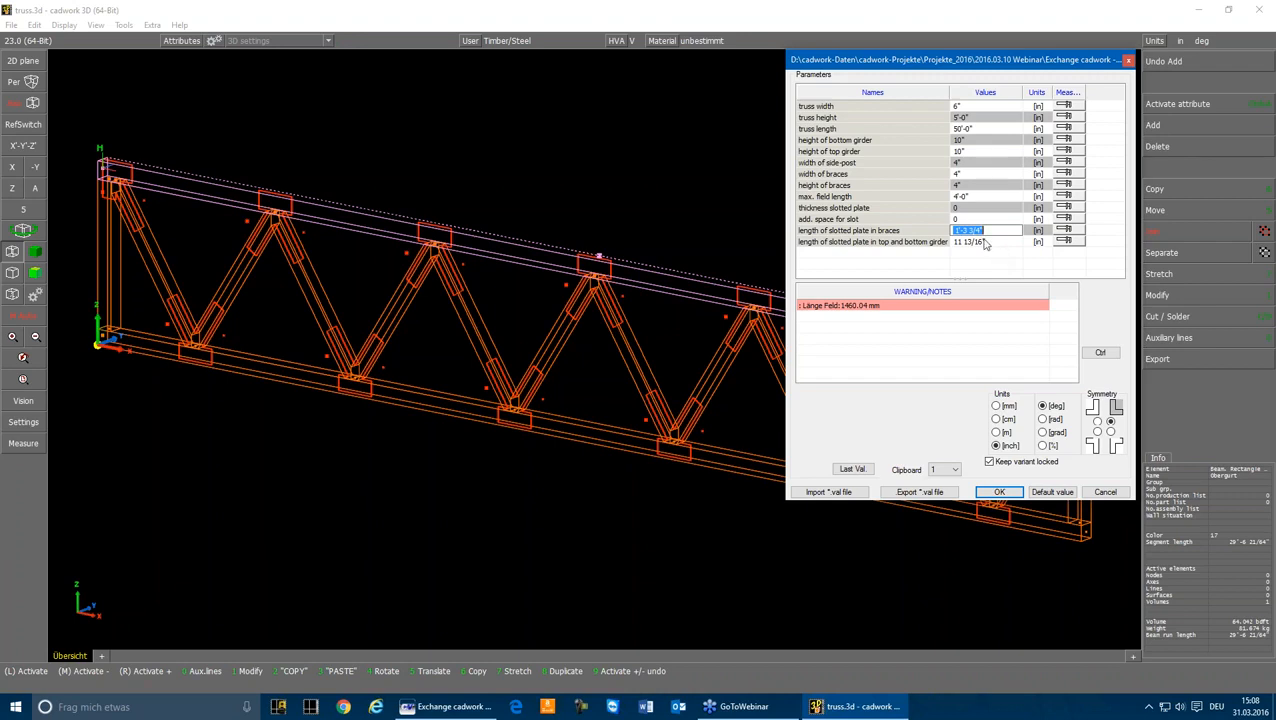
{"action": "left_click", "coordinate": [982, 241]}
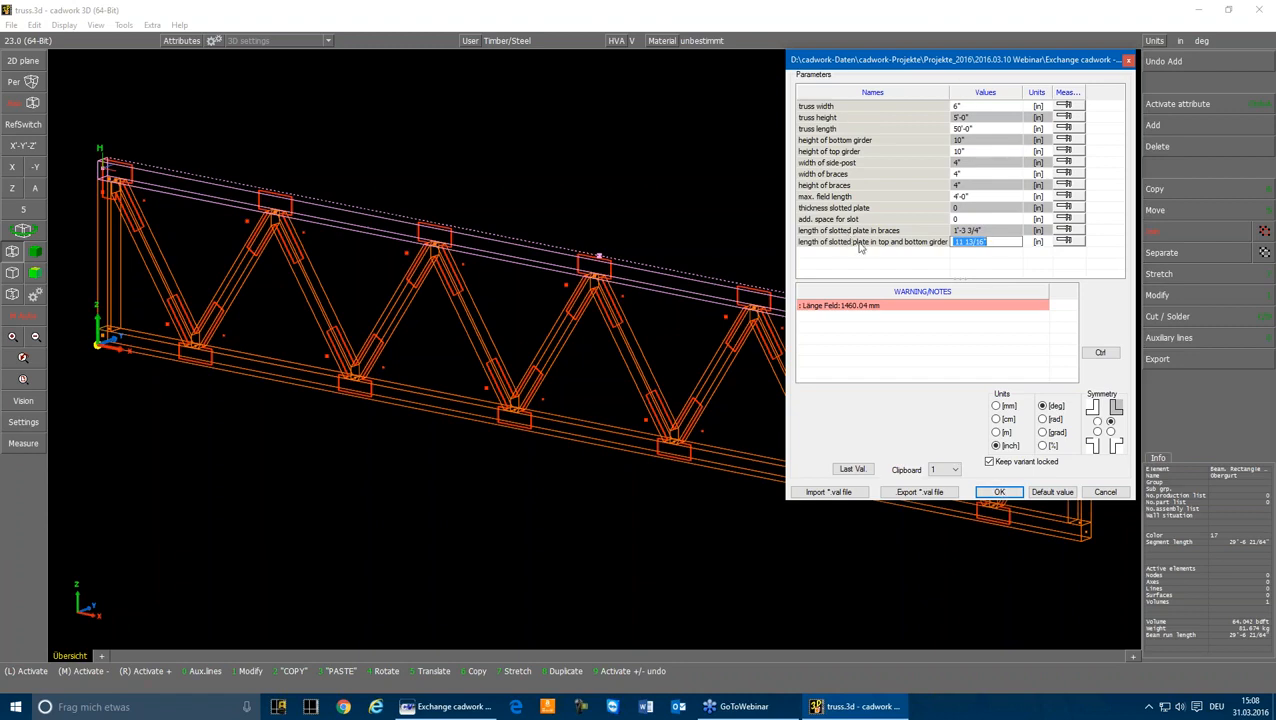
{"action": "left_click", "coordinate": [1000, 492]}
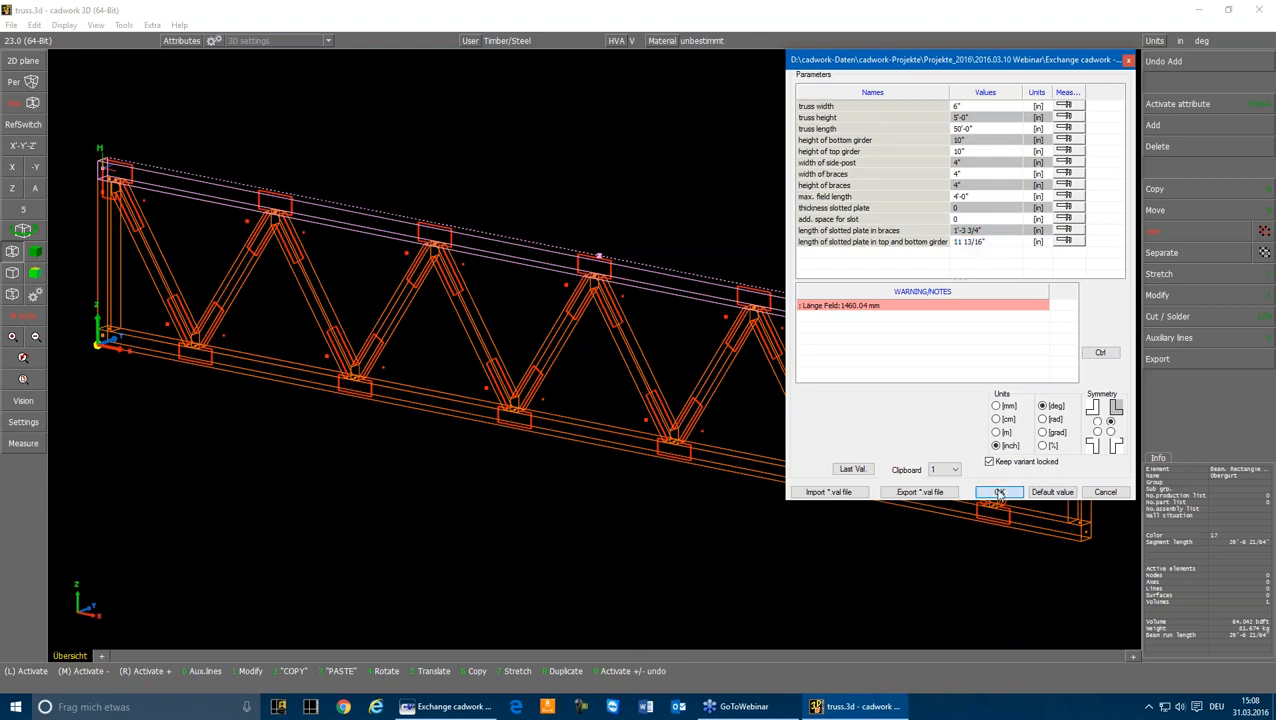
{"action": "scroll", "coordinate": [363, 244], "scroll_direction": "down", "scroll_amount": 4}
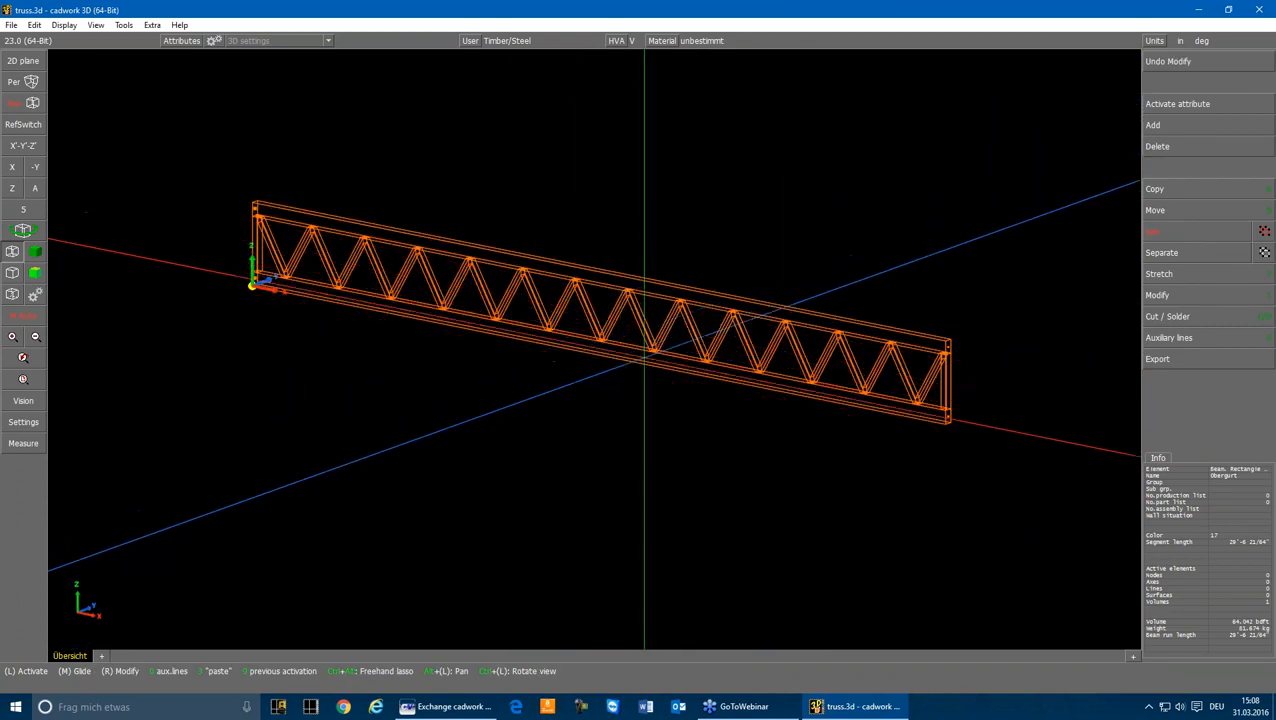
Step: Examine the attributes of one diagonal brace in the middle of the truss
{"action": "left_click", "coordinate": [664, 318]}
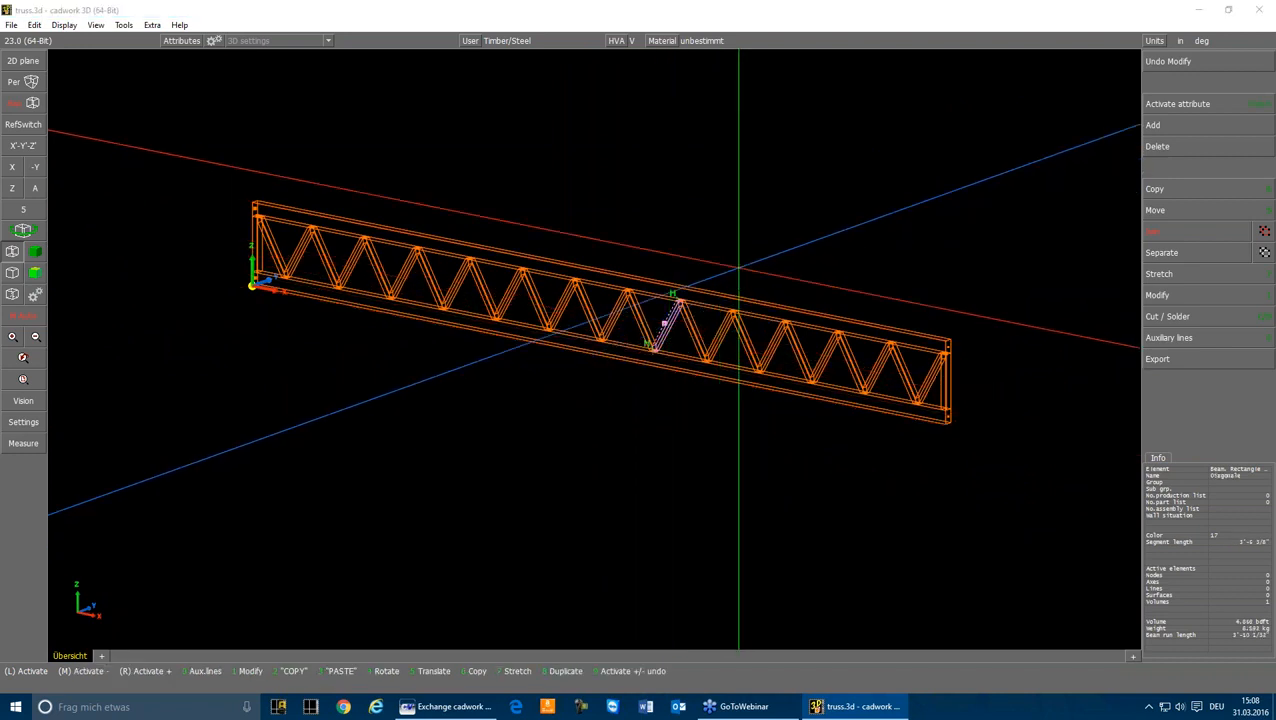
{"action": "key", "text": "1"}
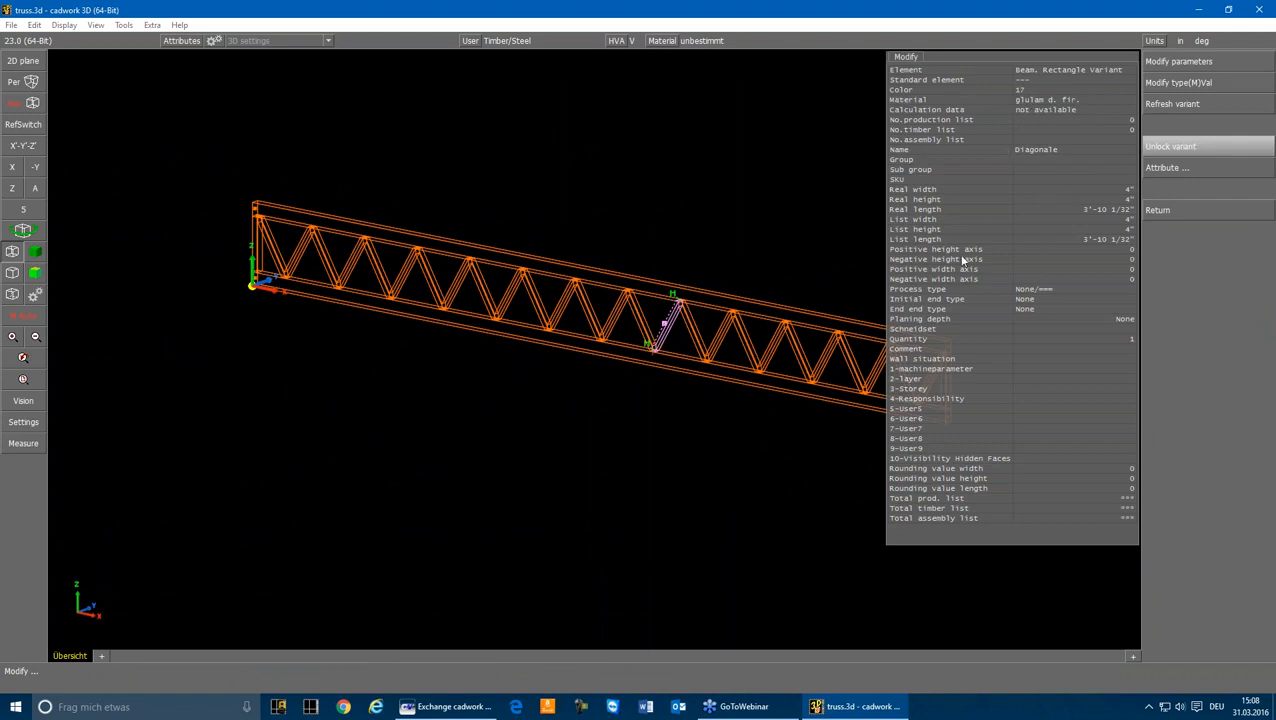
{"action": "right_click", "coordinate": [808, 178]}
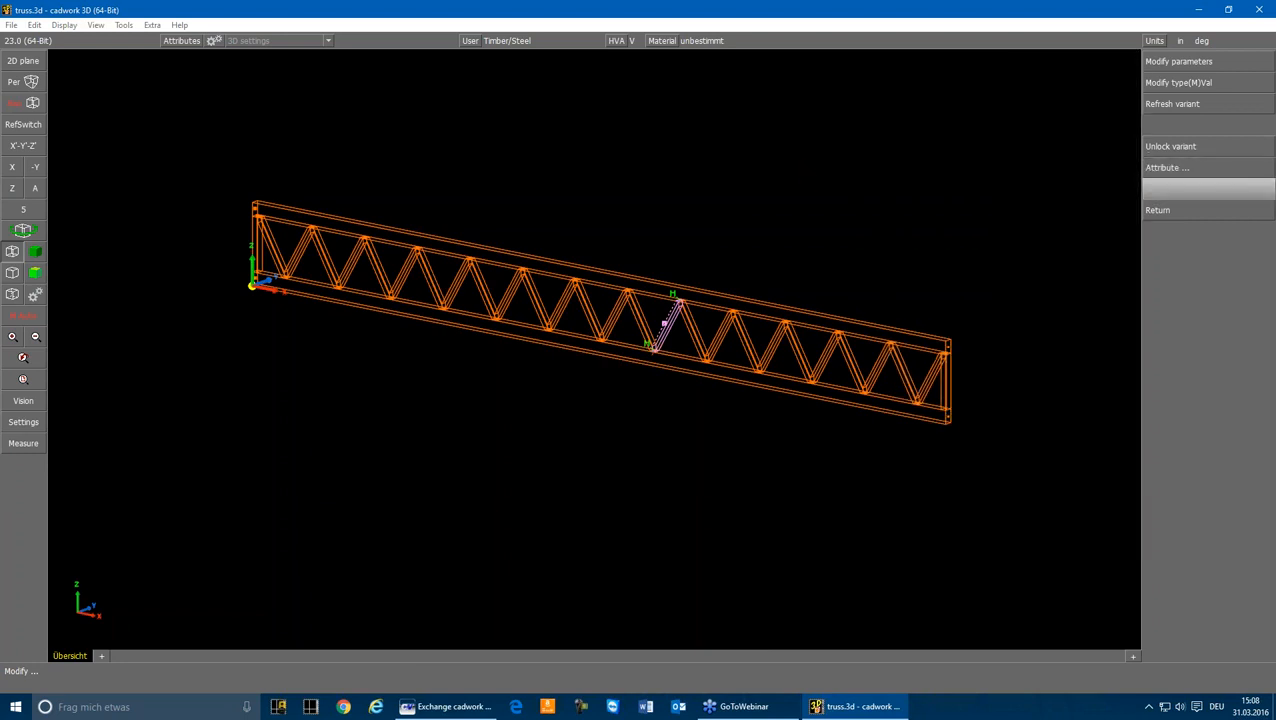
{"action": "right_click", "coordinate": [808, 178]}
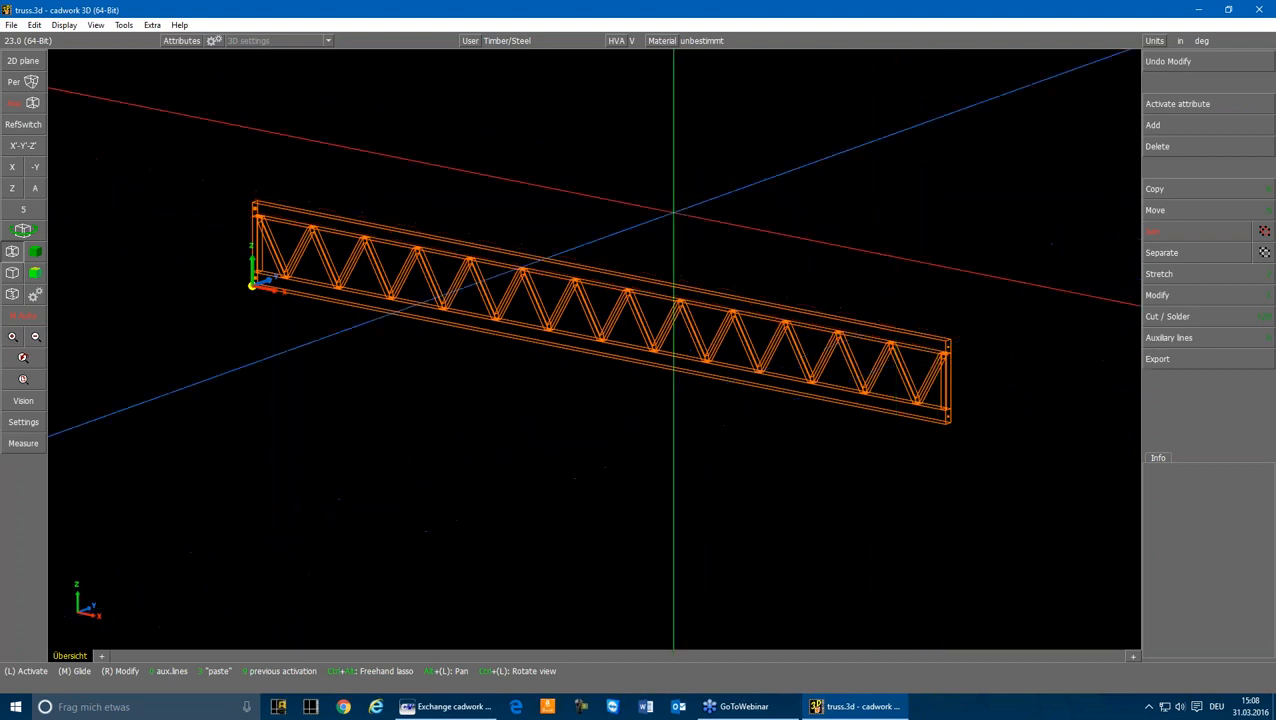
Step: Select the entire truss and add system axes for all of its beams
{"action": "mouse_move", "coordinate": [235, 147]}
{"action": "left_mouse_down"}
{"action": "mouse_move", "coordinate": [709, 421]}
{"action": "mouse_move", "coordinate": [991, 464]}
{"action": "left_mouse_up"}
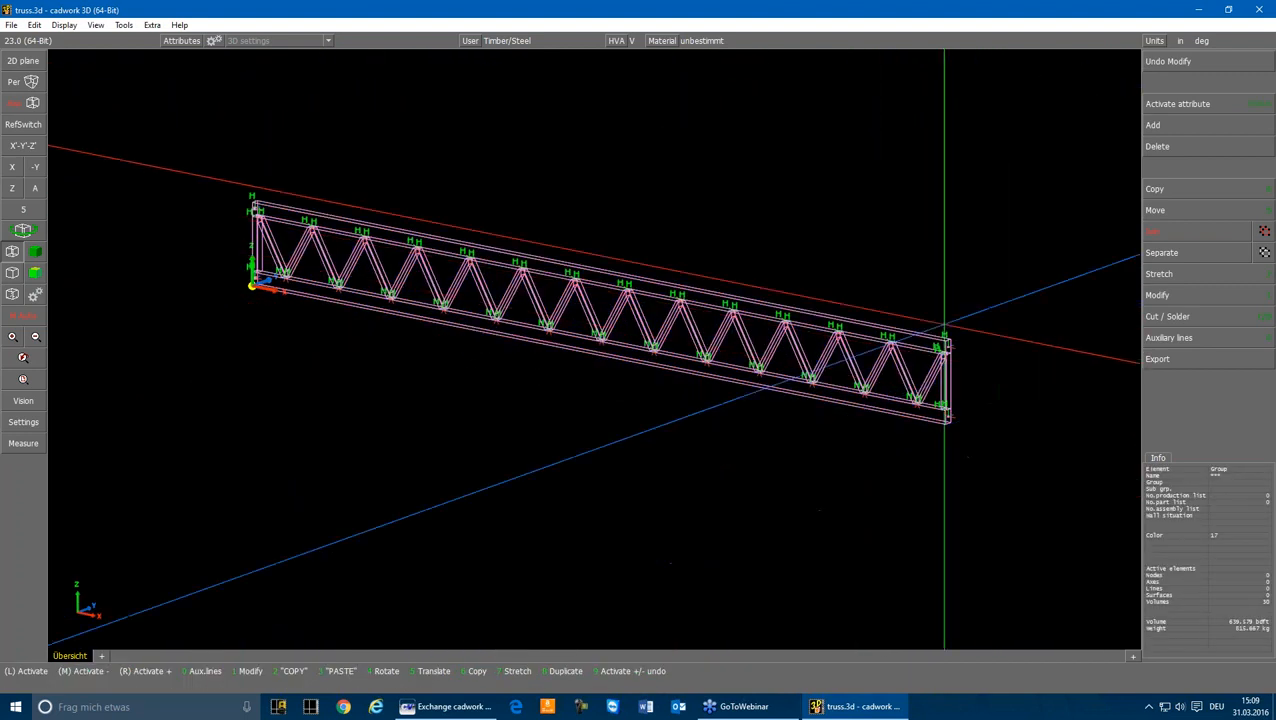
{"action": "left_click", "coordinate": [1175, 124]}
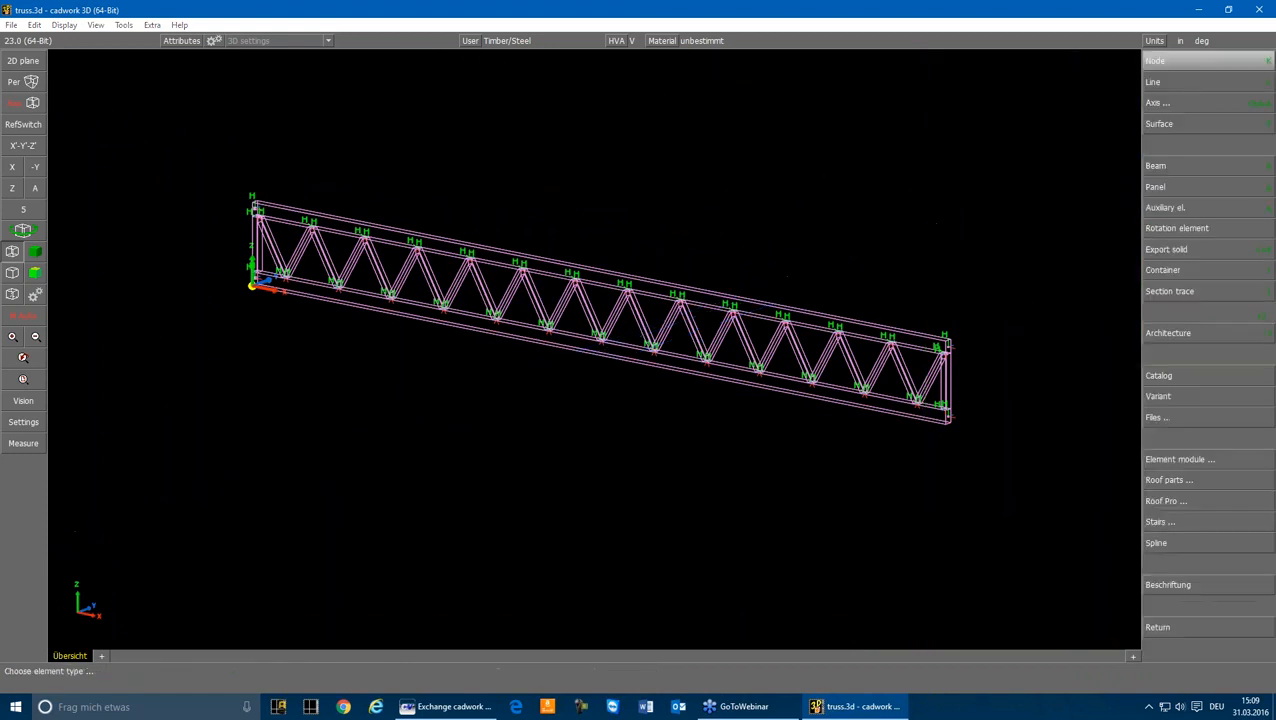
{"action": "left_click", "coordinate": [1184, 101]}
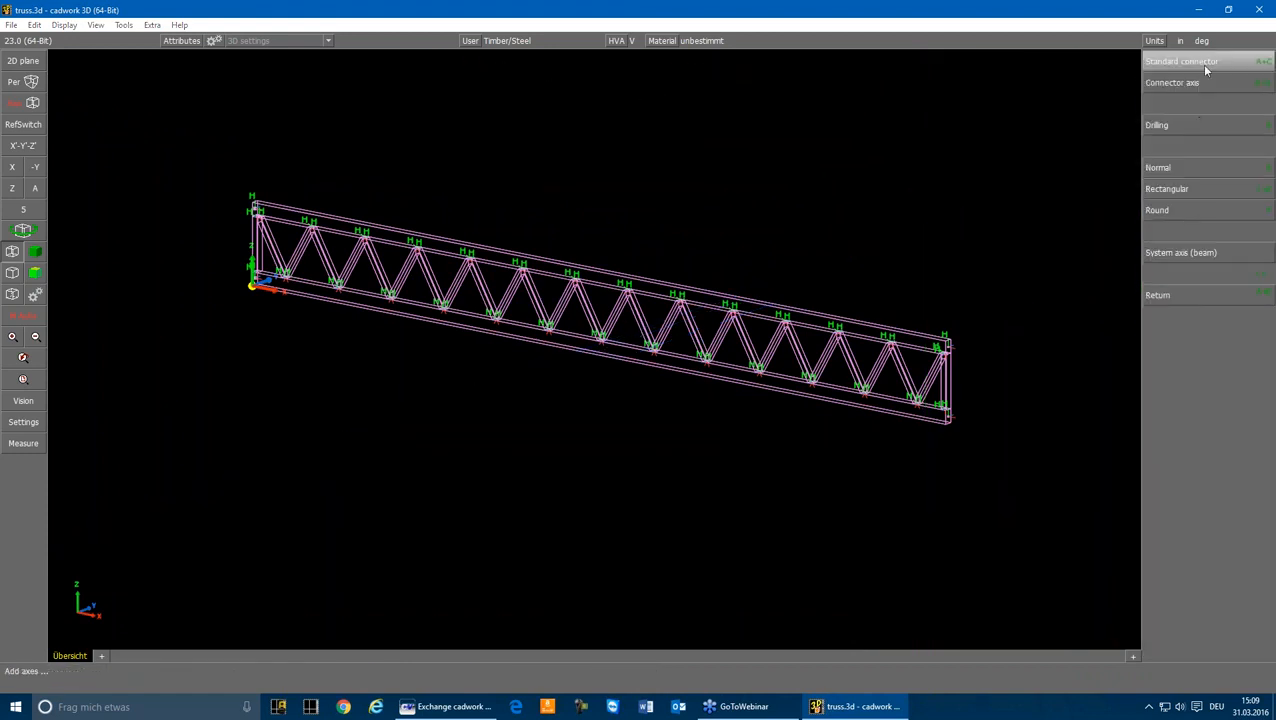
{"action": "left_click", "coordinate": [1172, 254]}
{"action": "key", "text": "Escape"}
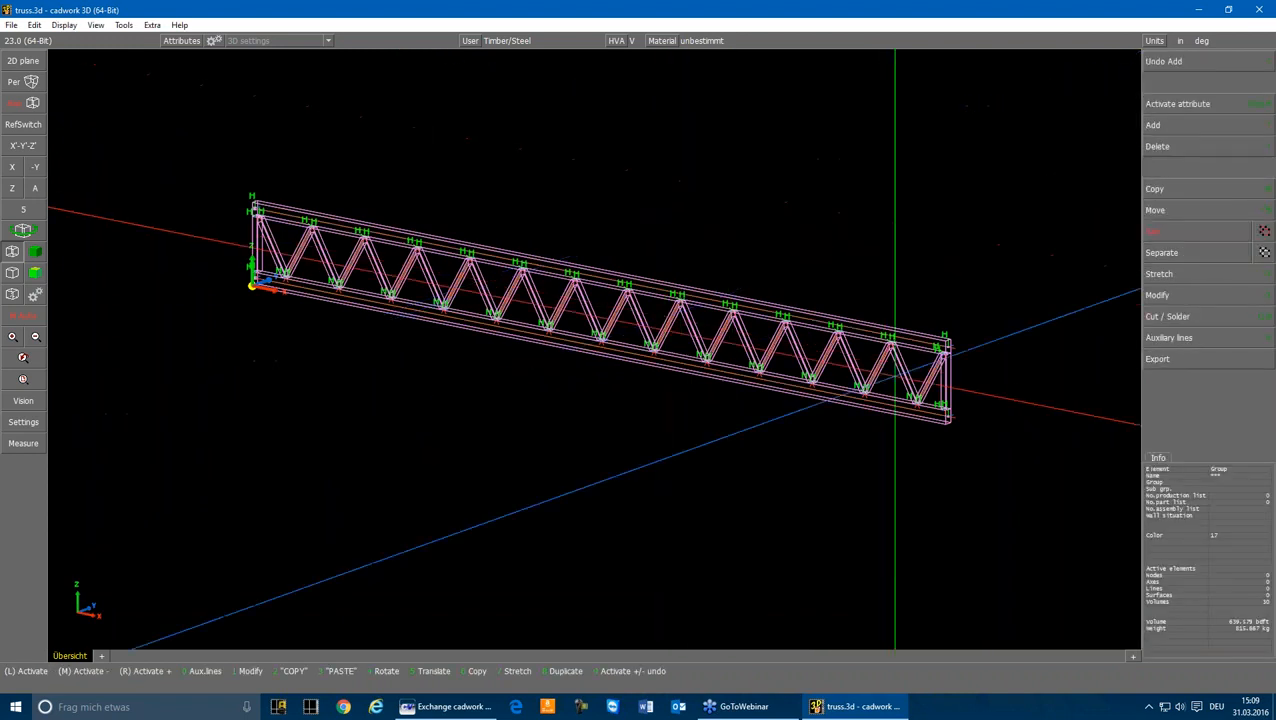
Step: Hide the solid truss beams so that only the system axes are displayed
{"action": "scroll", "coordinate": [940, 352], "scroll_direction": "up", "scroll_amount": 5}
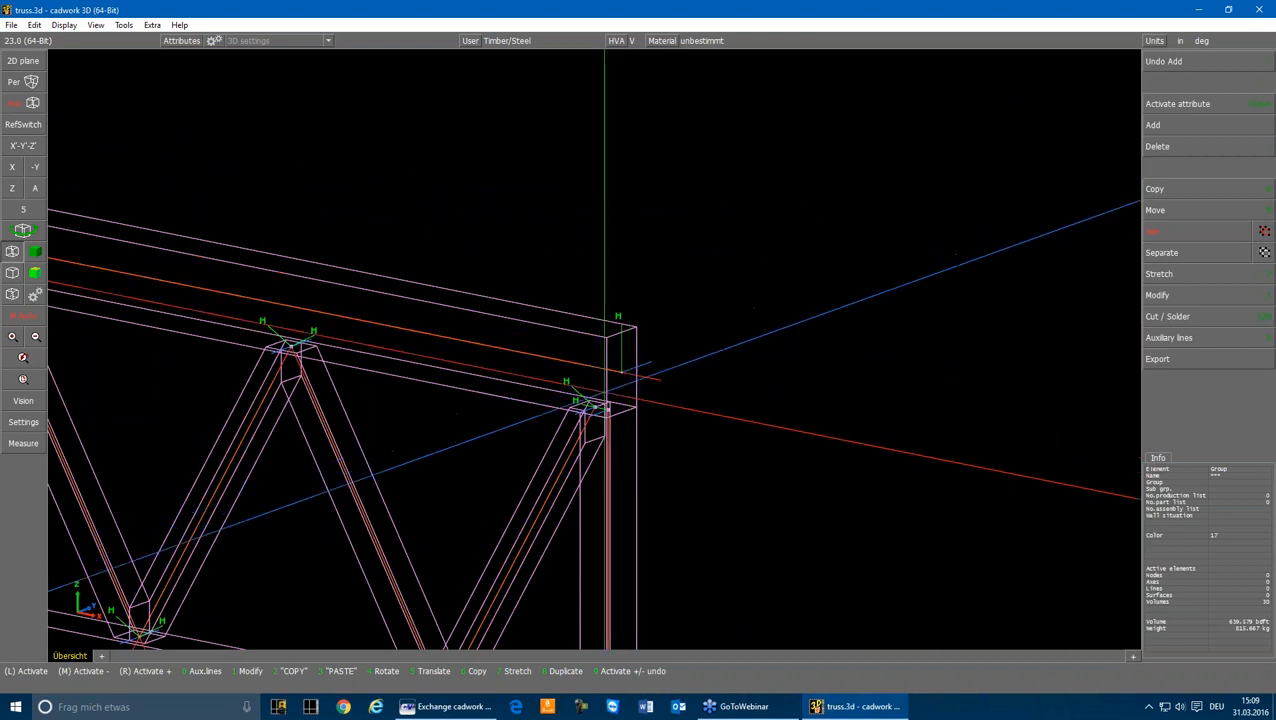
{"action": "key", "text": "Escape"}
{"action": "scroll", "coordinate": [592, 405], "scroll_direction": "down", "scroll_amount": 5}
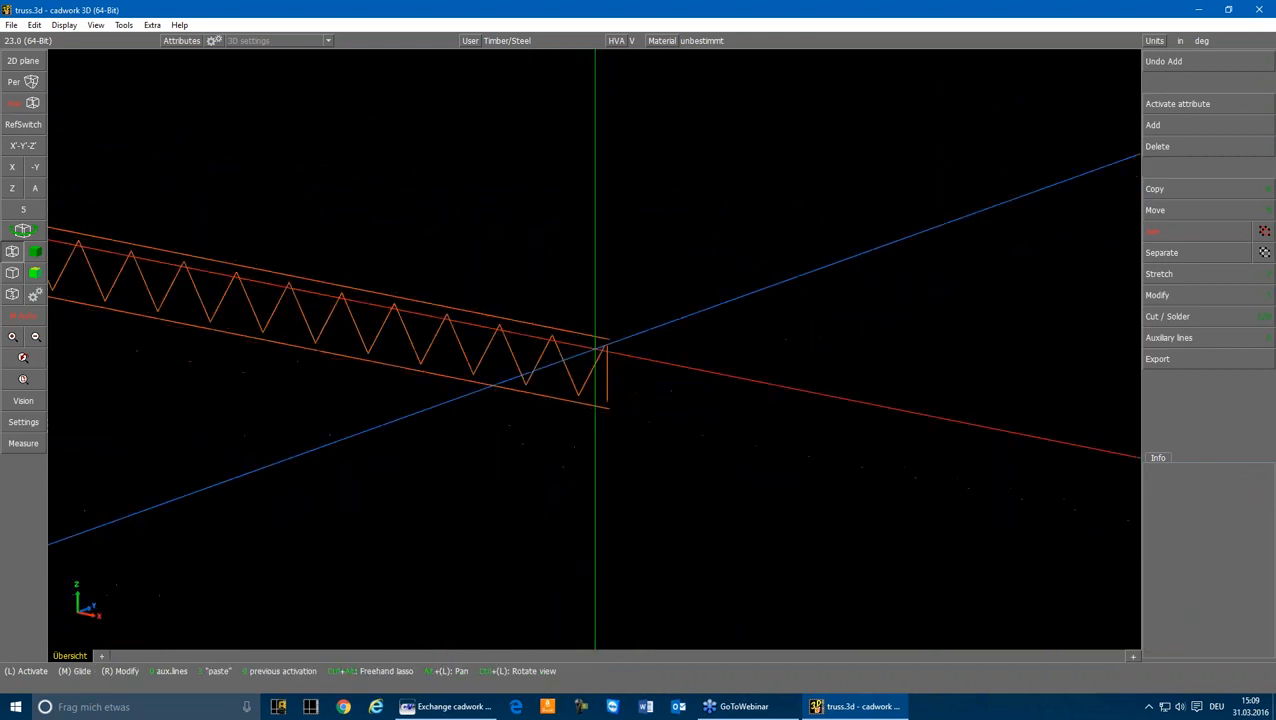
{"action": "scroll", "coordinate": [482, 318], "scroll_direction": "down", "scroll_amount": 3}
{"action": "scroll", "coordinate": [595, 348], "scroll_direction": "up", "scroll_amount": 3}
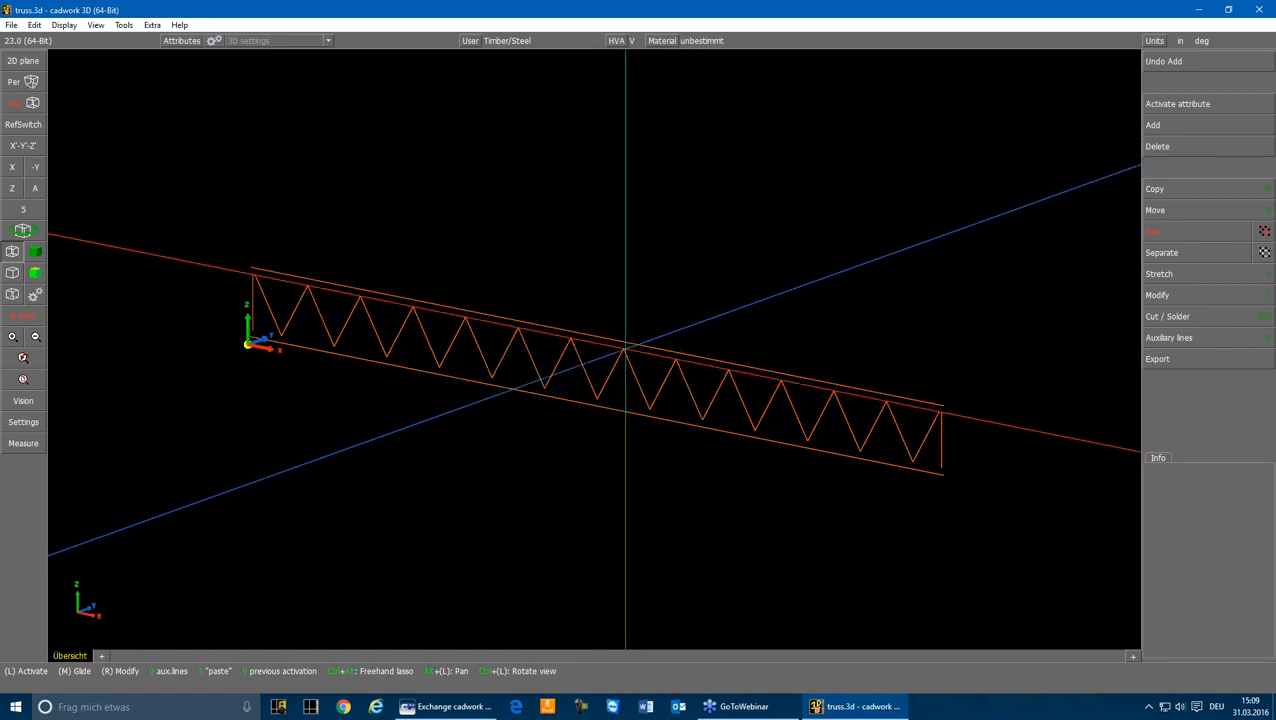
Step: Move the top girder axis by its far end point onto the upper end point of the last diagonal axis
{"action": "left_click", "coordinate": [623, 347]}
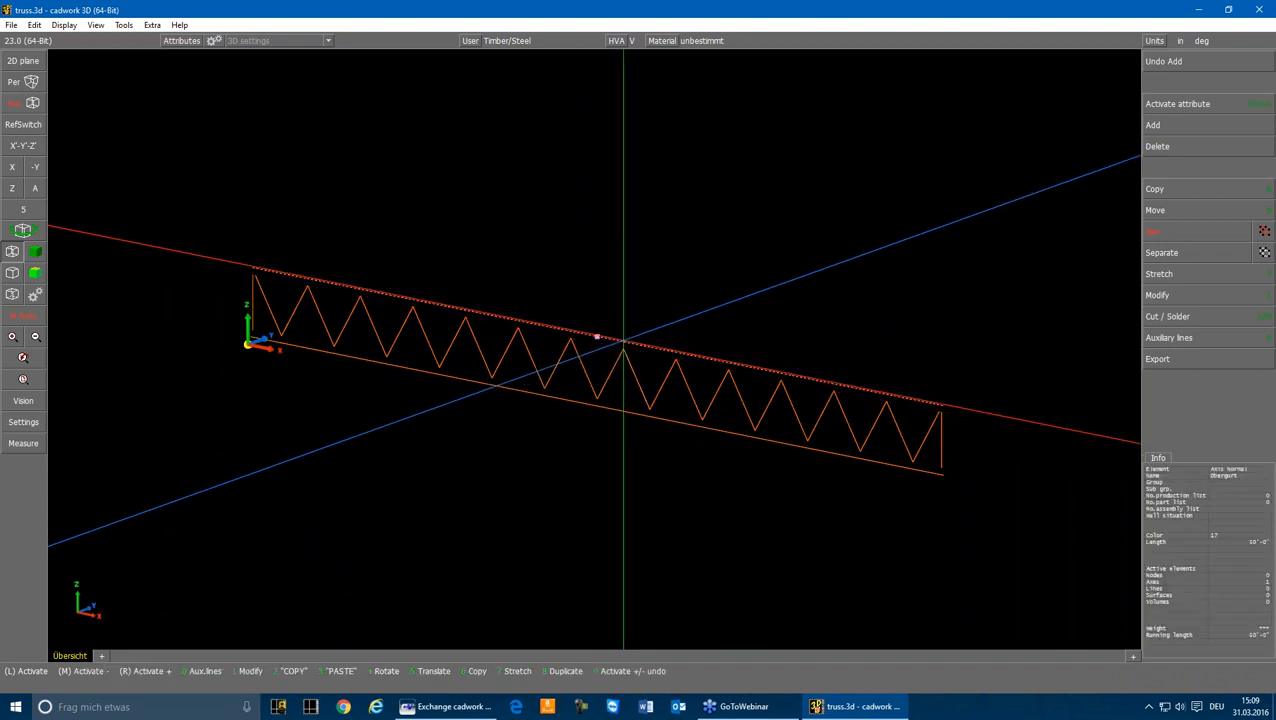
{"action": "left_click", "coordinate": [941, 398]}
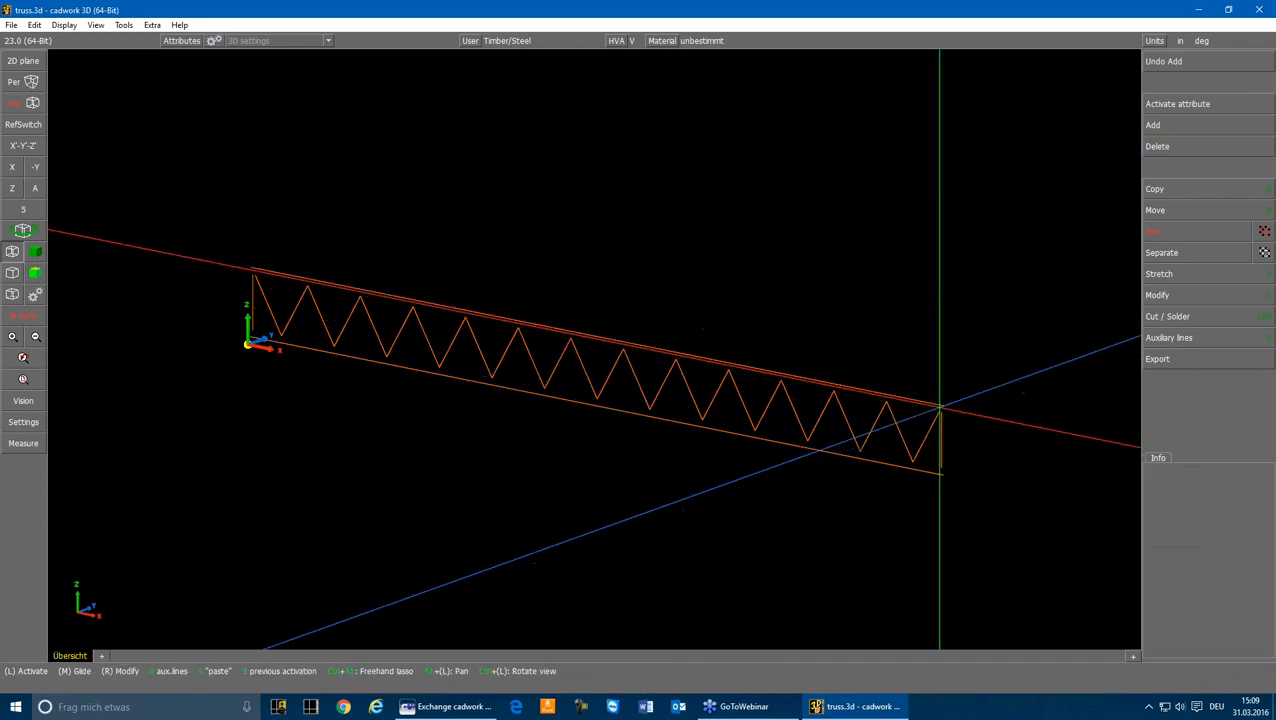
{"action": "left_click", "coordinate": [937, 403]}
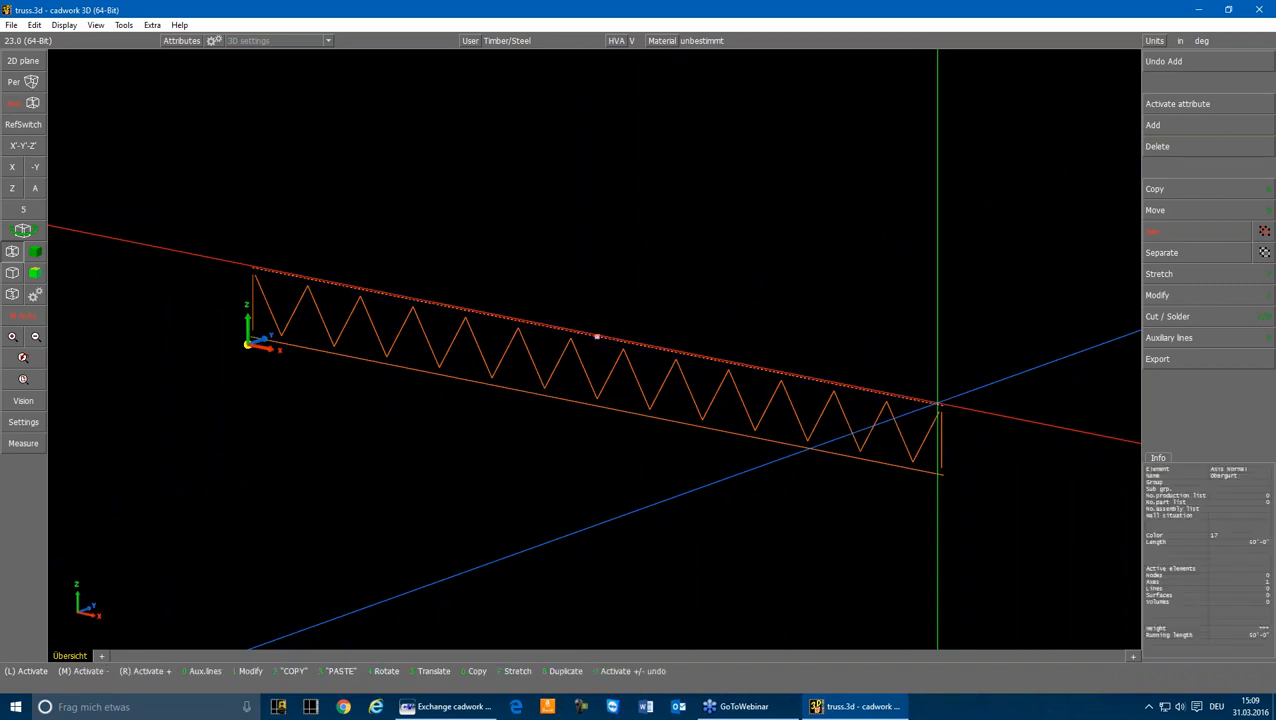
{"action": "scroll", "coordinate": [940, 403], "scroll_direction": "up", "scroll_amount": 3}
{"action": "left_click", "coordinate": [598, 335]}
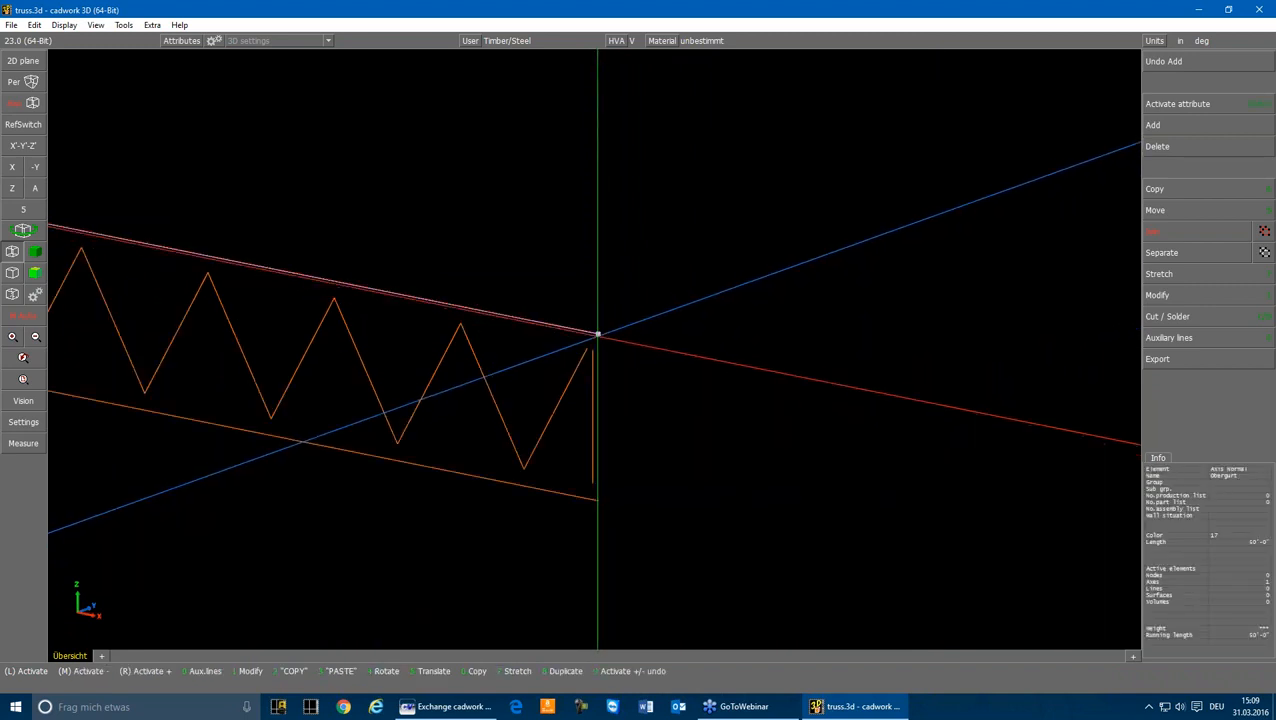
{"action": "key", "text": "5"}
{"action": "left_click", "coordinate": [585, 348]}
Step: Move the far post axis onto the last diagonal's upper end, and the bottom girder axis onto that post's lower end
{"action": "left_click", "coordinate": [592, 350]}
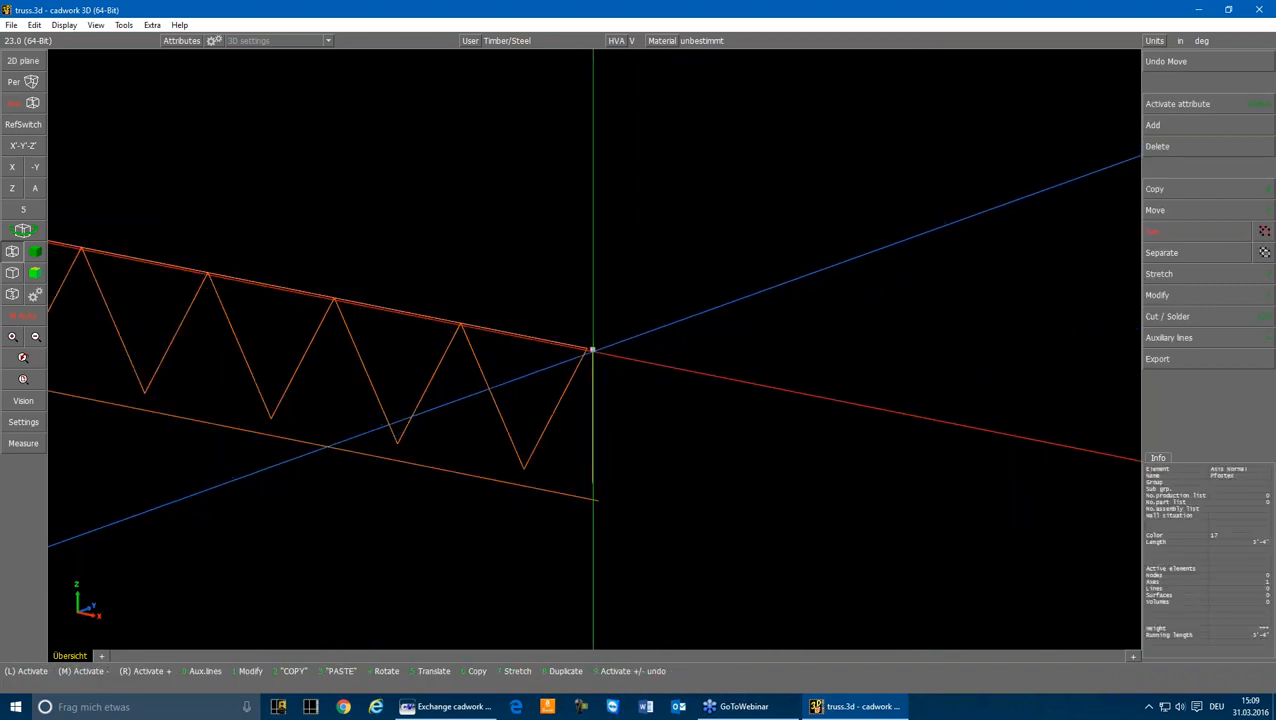
{"action": "key", "text": "5"}
{"action": "left_click", "coordinate": [586, 348]}
{"action": "left_click", "coordinate": [596, 501]}
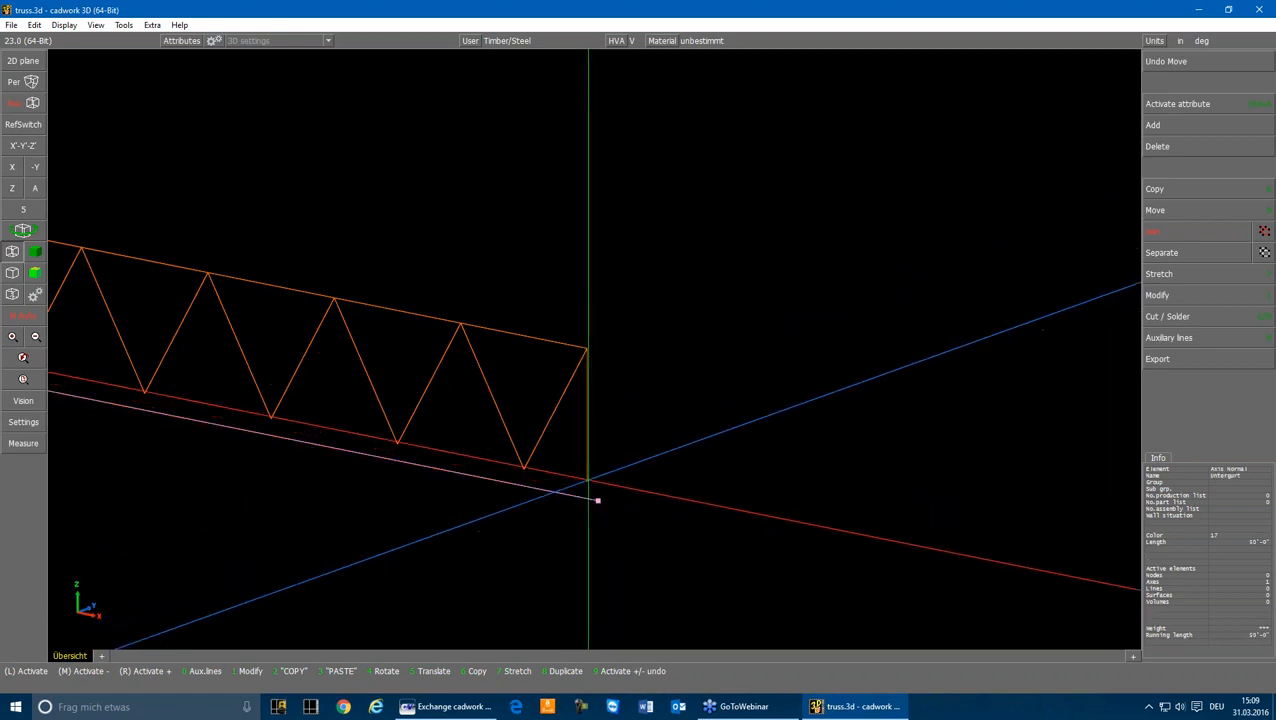
{"action": "key", "text": "5"}
{"action": "left_click", "coordinate": [587, 481]}
Step: Move the post axis near the origin onto the upper end point of the first diagonal axis
{"action": "scroll", "coordinate": [473, 449], "scroll_direction": "down", "scroll_amount": 4}
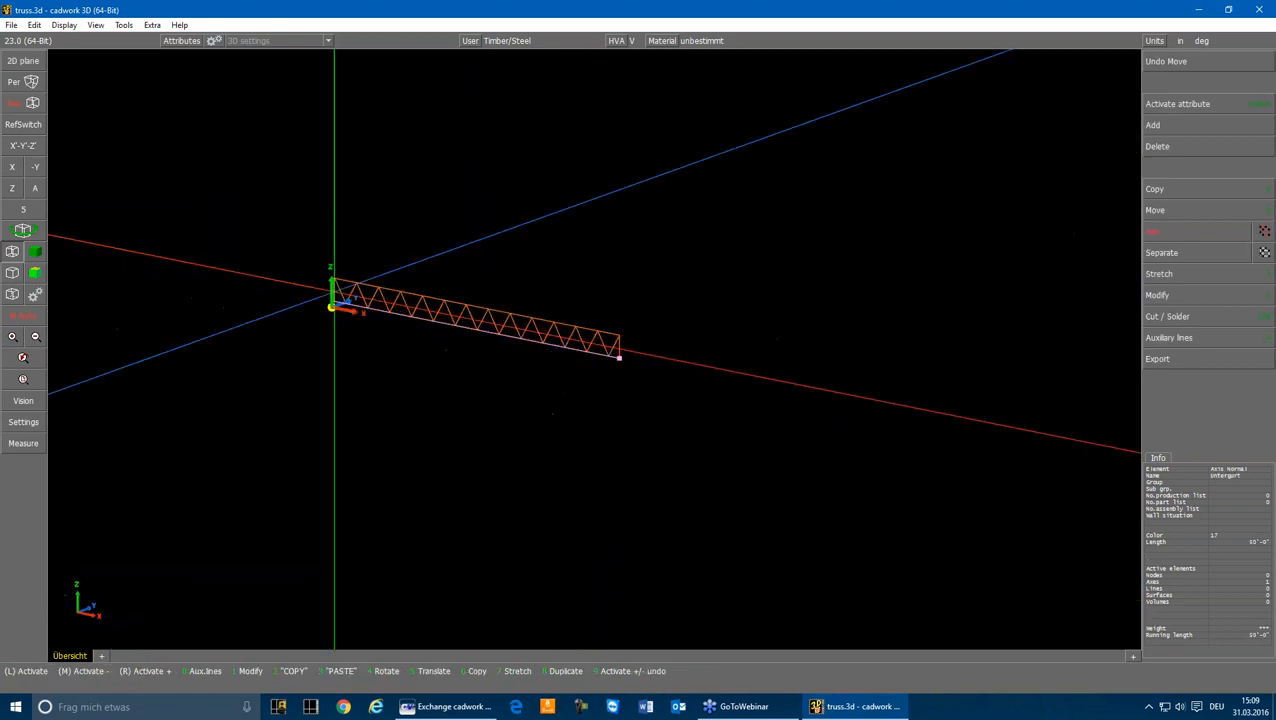
{"action": "scroll", "coordinate": [344, 279], "scroll_direction": "up", "scroll_amount": 4}
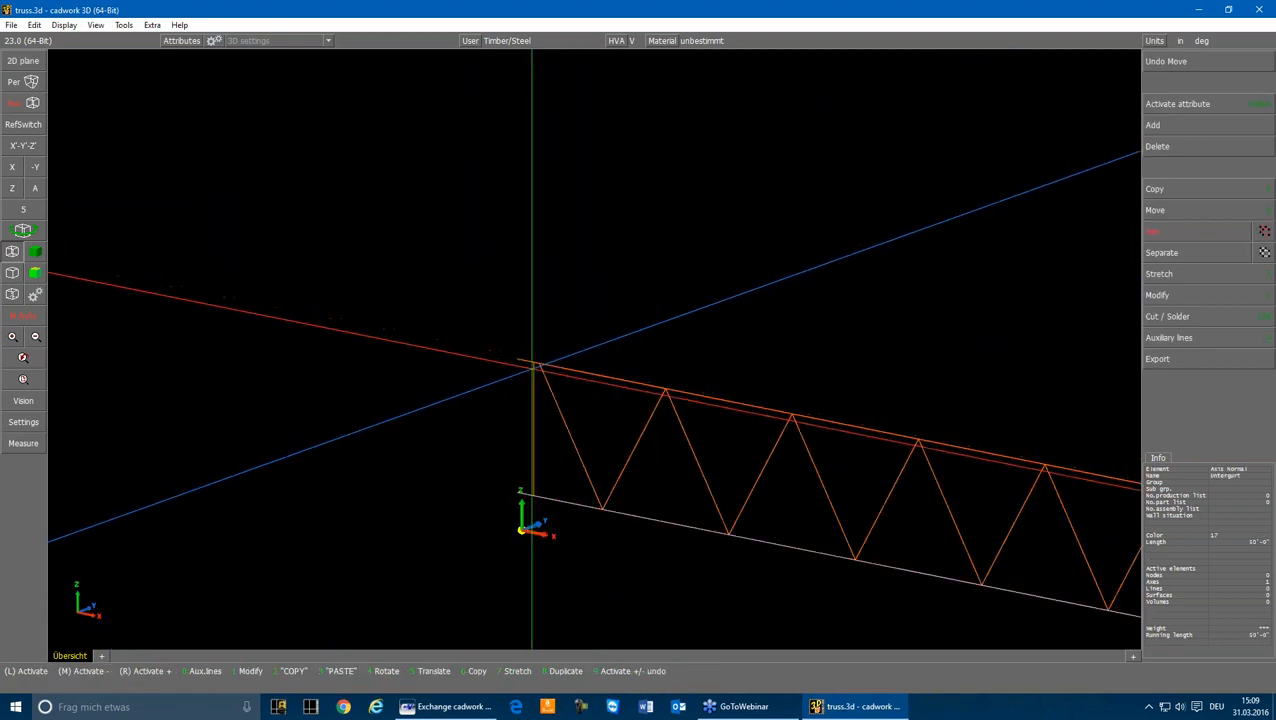
{"action": "scroll", "coordinate": [601, 345], "scroll_direction": "up", "scroll_amount": 3}
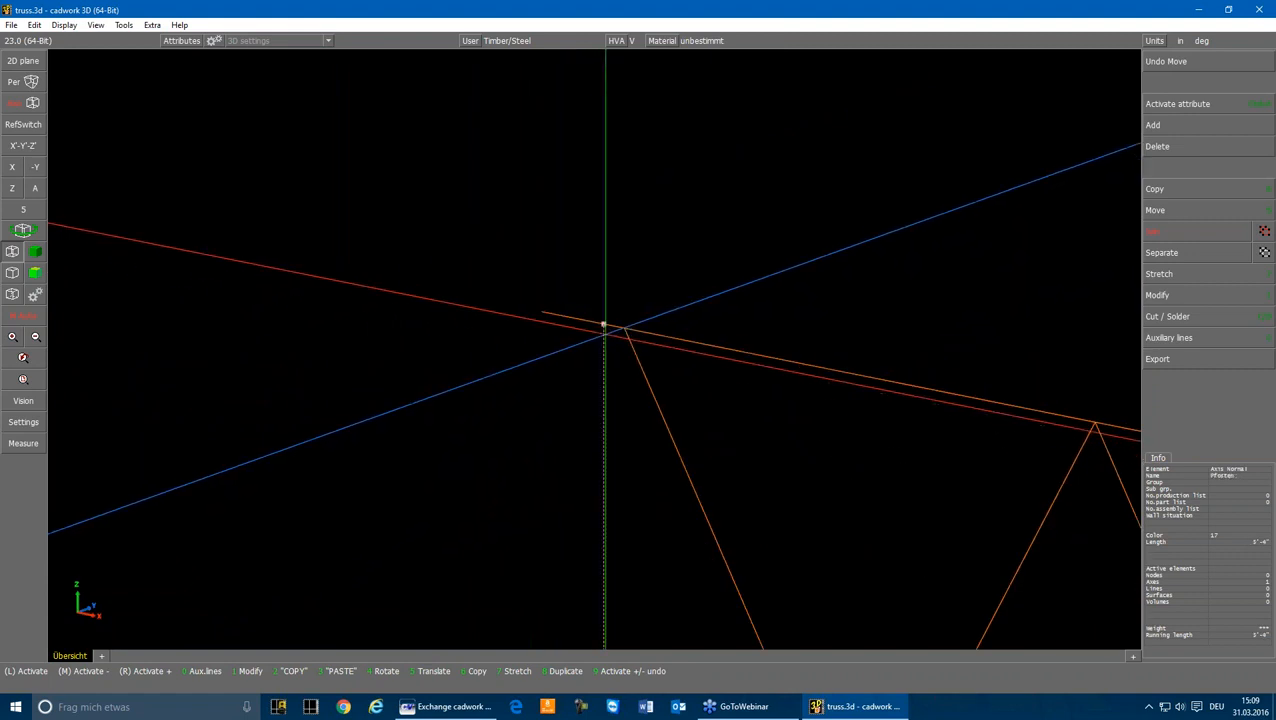
{"action": "key", "text": "5"}
{"action": "left_click", "coordinate": [624, 328]}
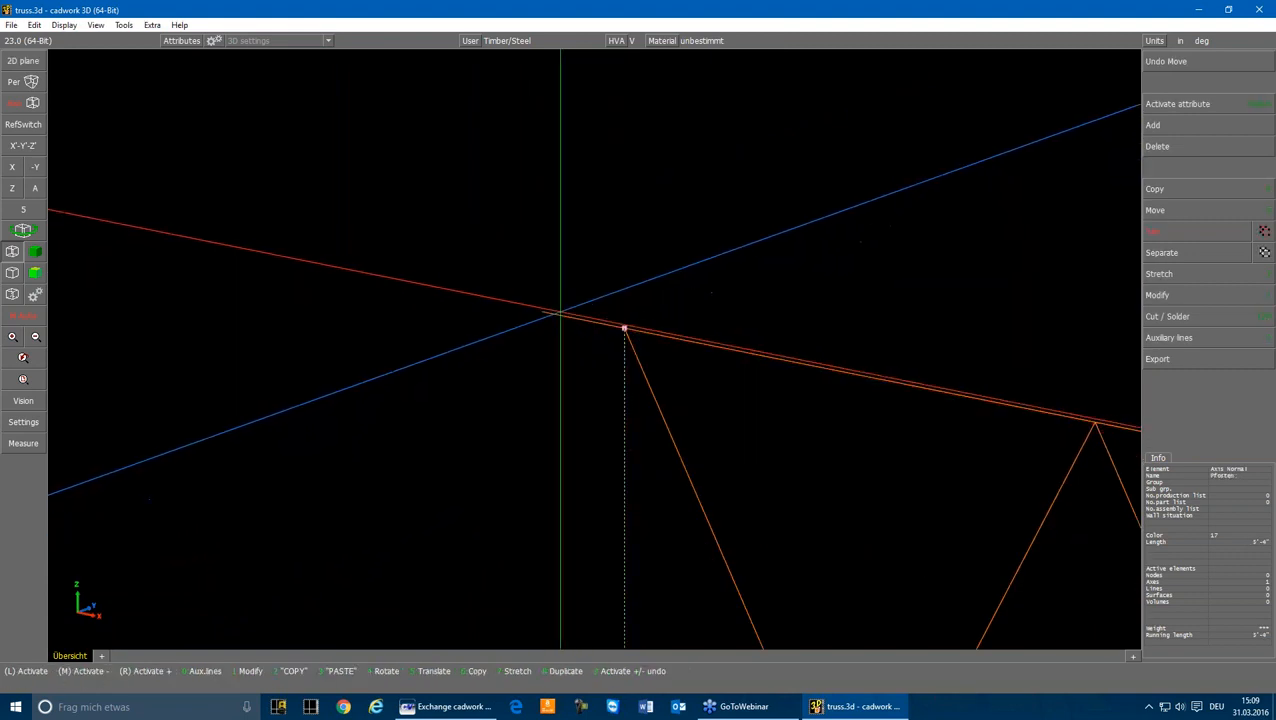
Step: Stretch the top and bottom girder axes to the end points of the post axis near the origin
{"action": "left_click", "coordinate": [541, 310]}
{"action": "key", "text": "7"}
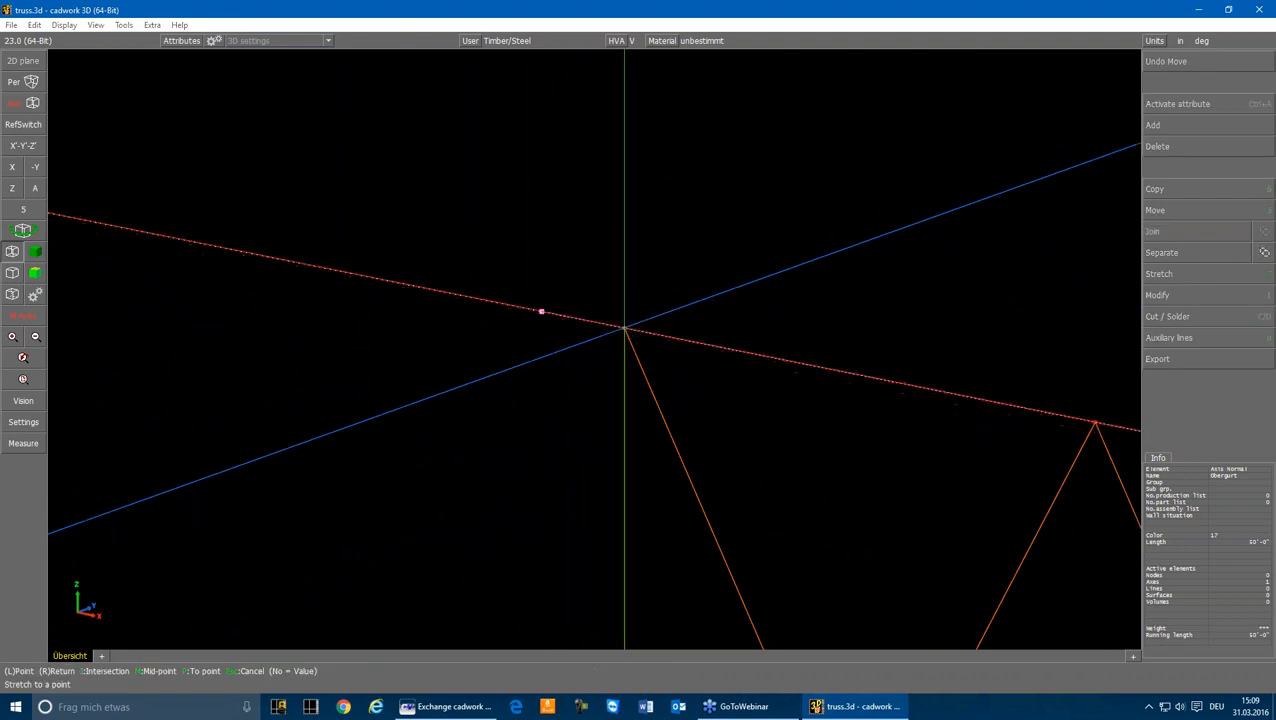
{"action": "left_click", "coordinate": [625, 328]}
{"action": "scroll", "coordinate": [590, 341], "scroll_direction": "down", "scroll_amount": 4}
{"action": "left_click", "coordinate": [572, 465]}
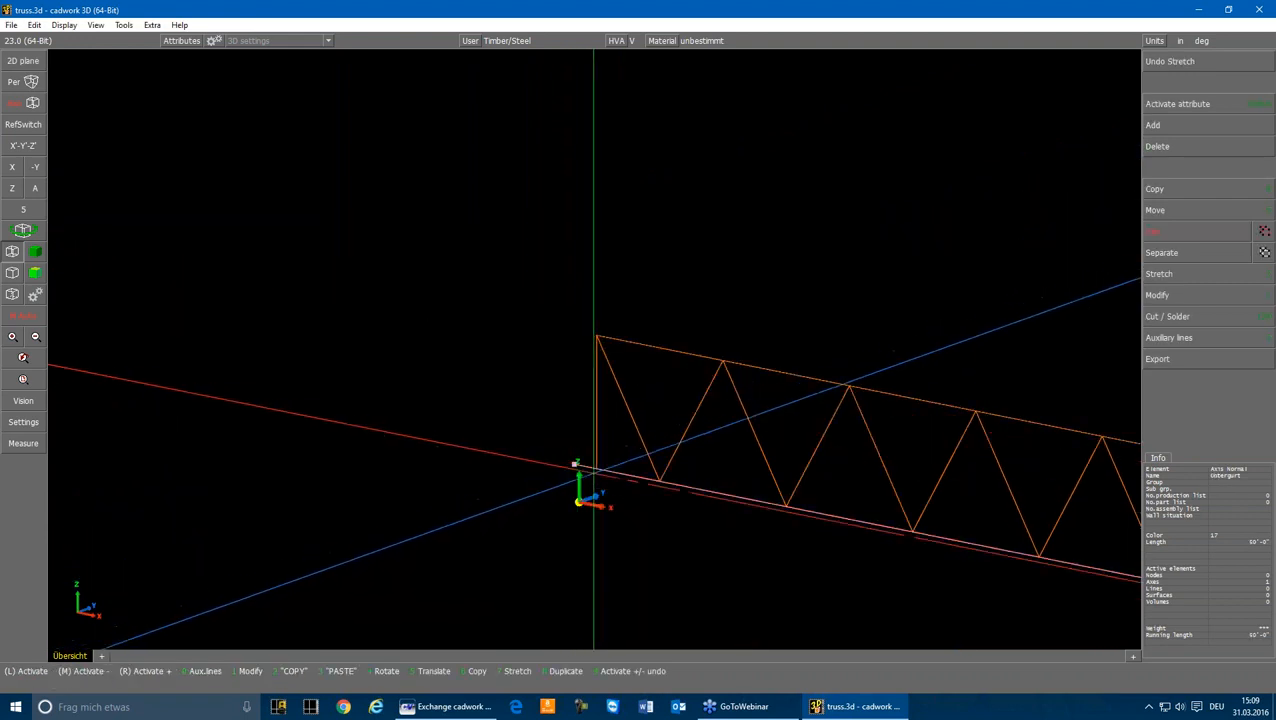
{"action": "key", "text": "7"}
{"action": "left_click", "coordinate": [597, 469]}
{"action": "left_click", "coordinate": [723, 305]}
{"action": "scroll", "coordinate": [723, 305], "scroll_direction": "down", "scroll_amount": 3}
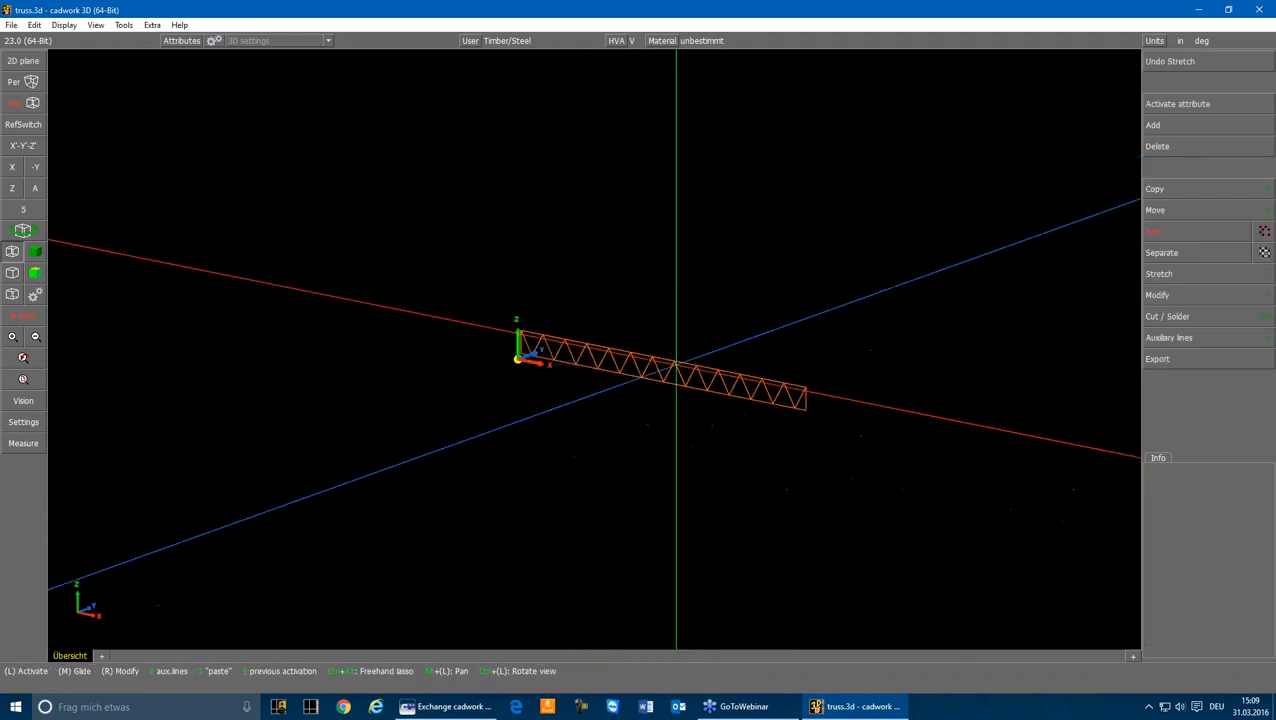
Step: Select all truss axes and export only the active elements as truss.dxf, with layers assigned by name
{"action": "scroll", "coordinate": [676, 365], "scroll_direction": "up", "scroll_amount": 1}
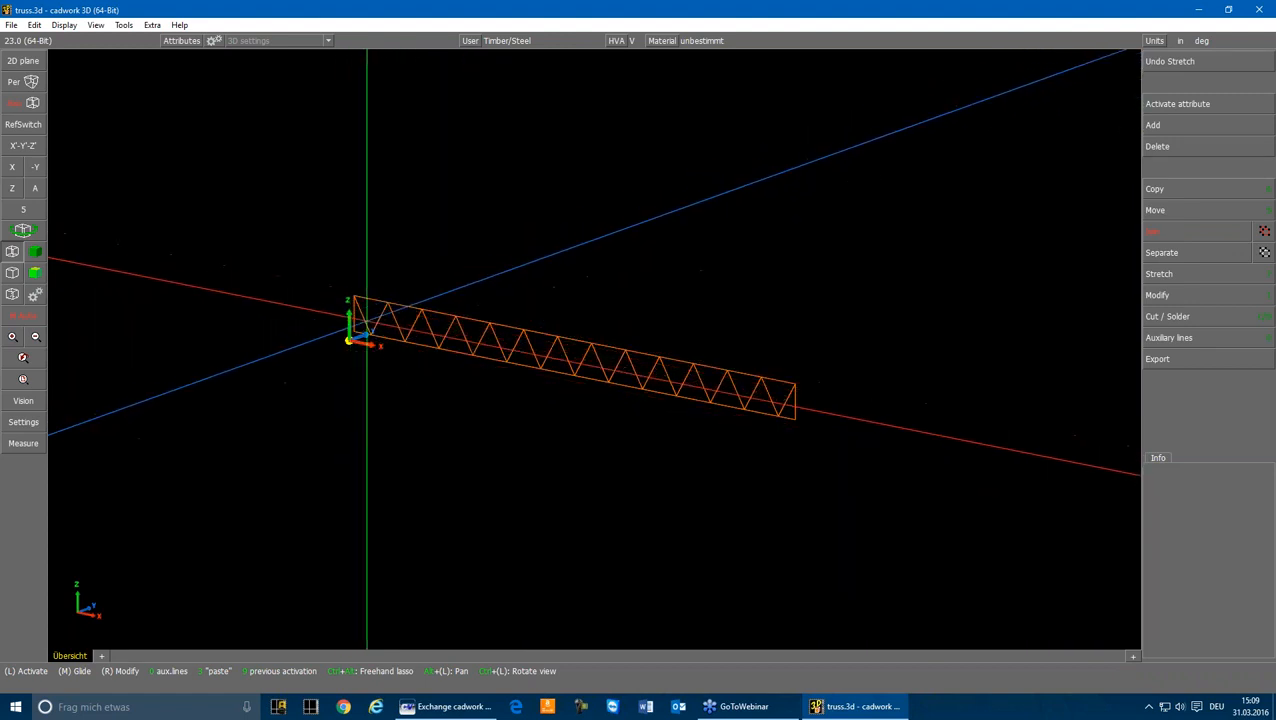
{"action": "left_click", "coordinate": [366, 318]}
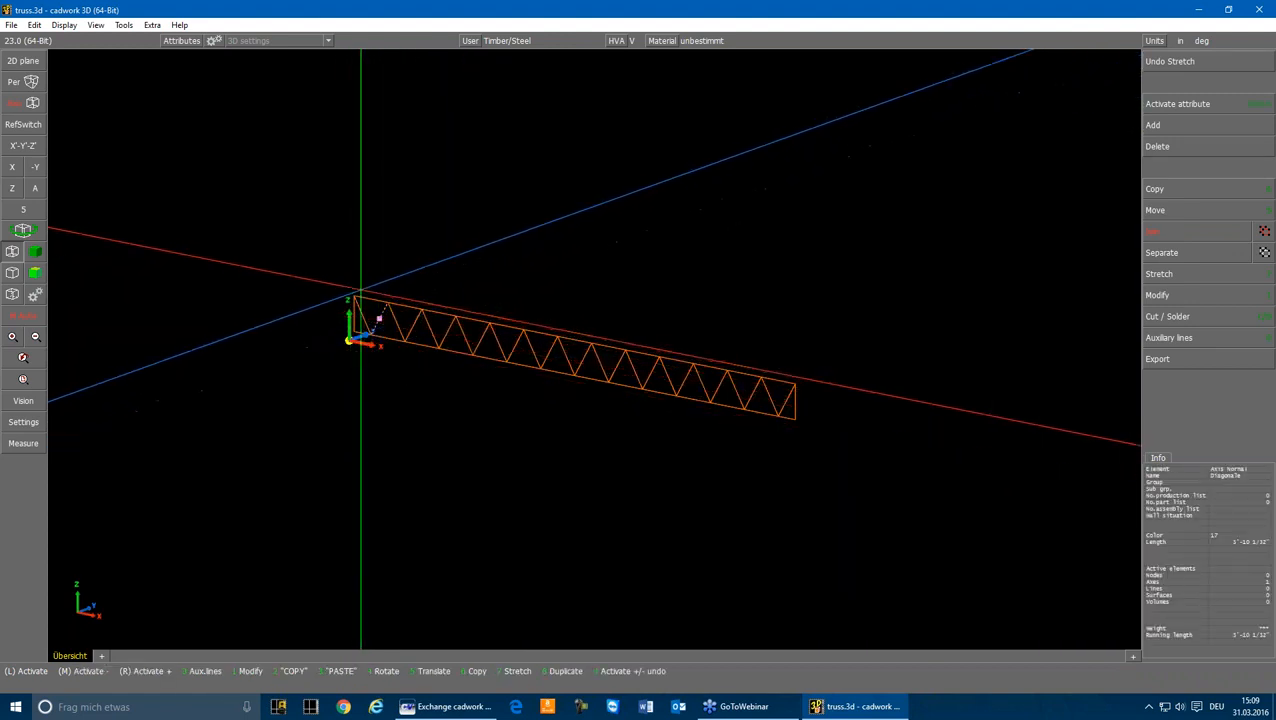
{"action": "left_click", "coordinate": [277, 224]}
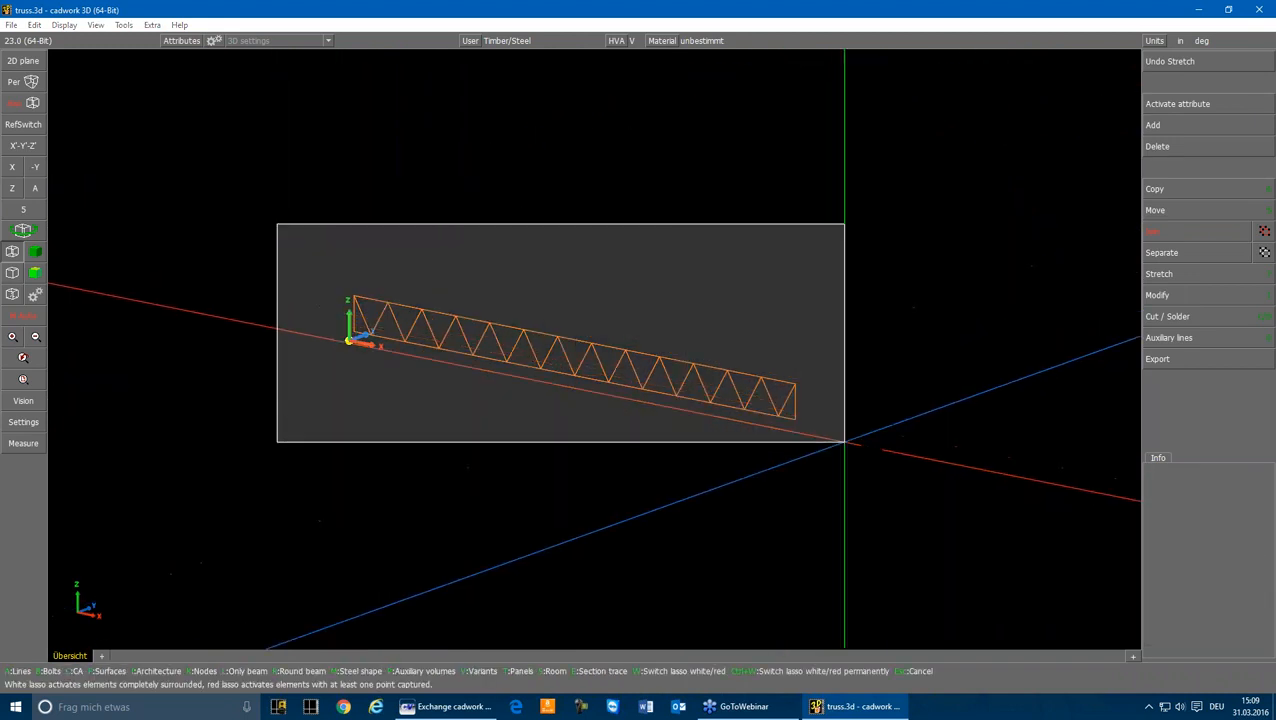
{"action": "left_click", "coordinate": [844, 441]}
{"action": "left_click", "coordinate": [1173, 356]}
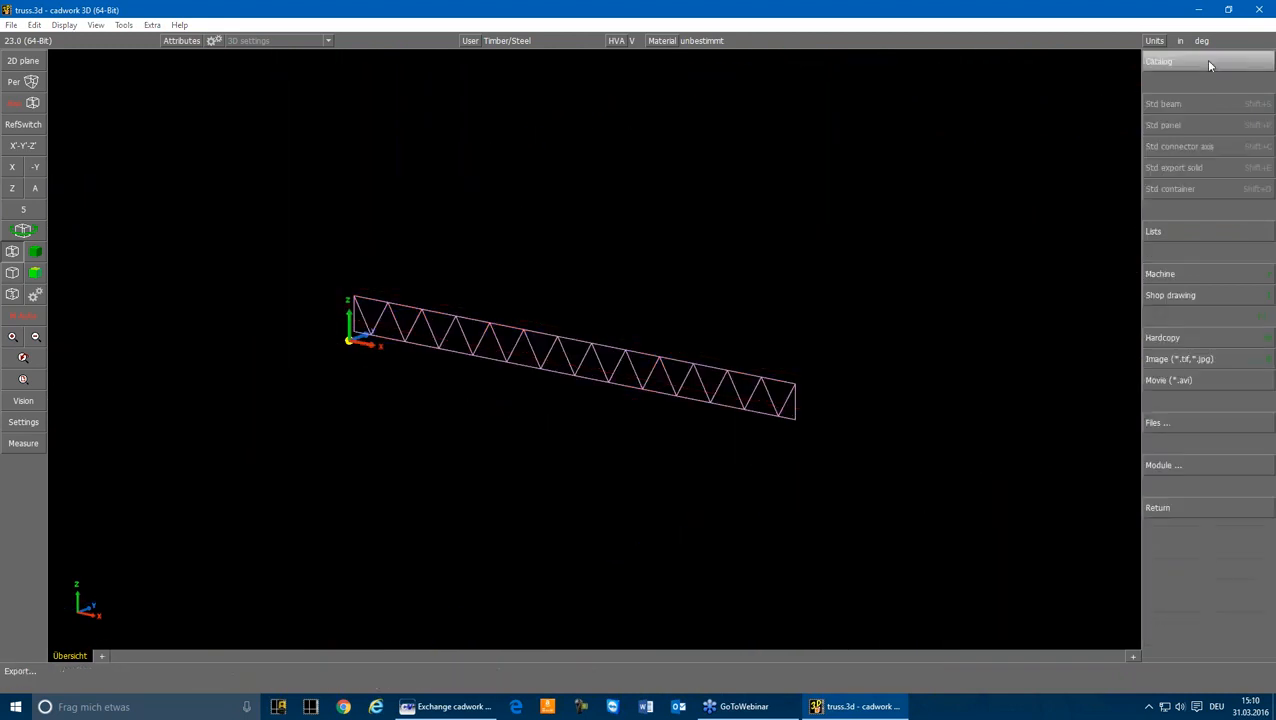
{"action": "left_click", "coordinate": [1170, 422]}
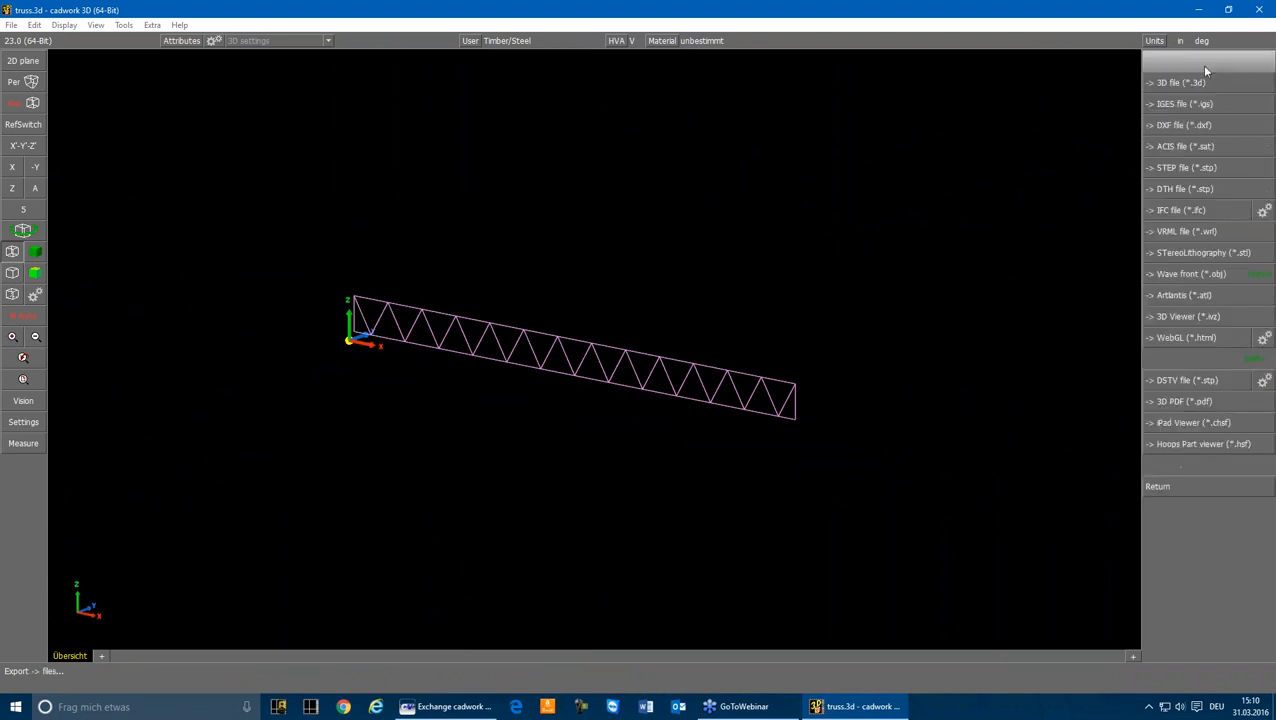
{"action": "left_click", "coordinate": [1190, 127]}
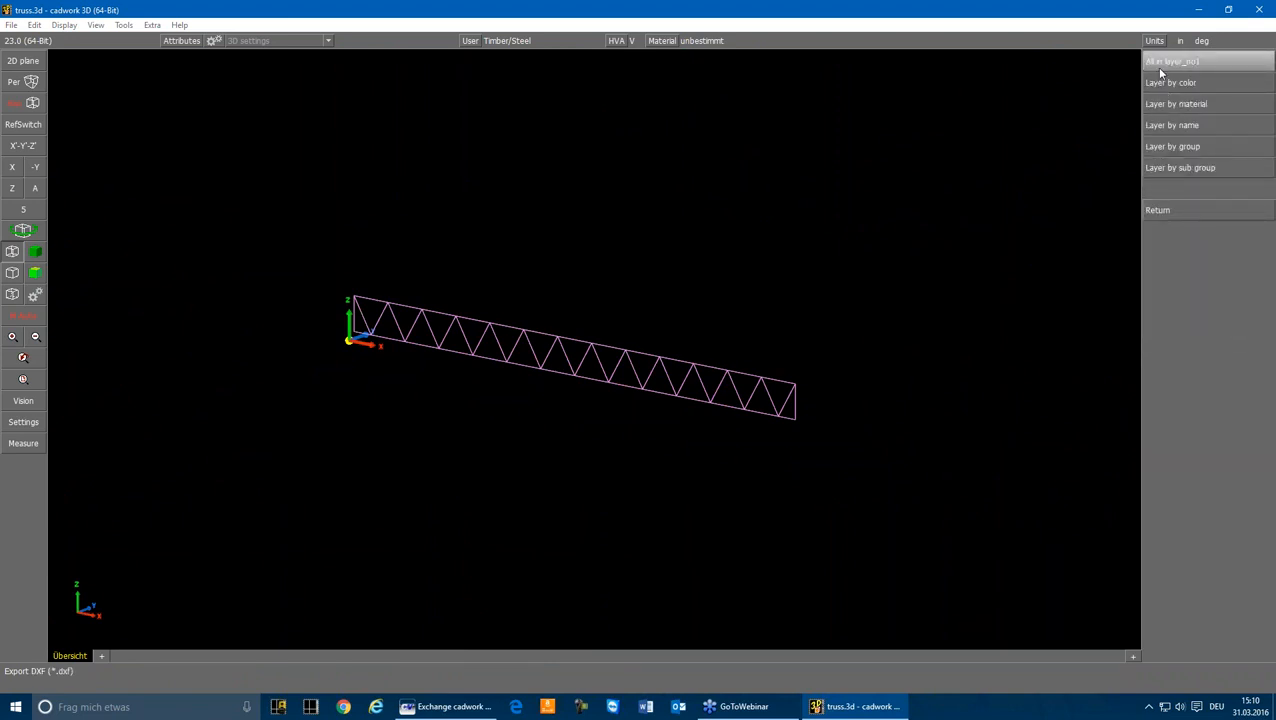
{"action": "left_click", "coordinate": [1181, 128]}
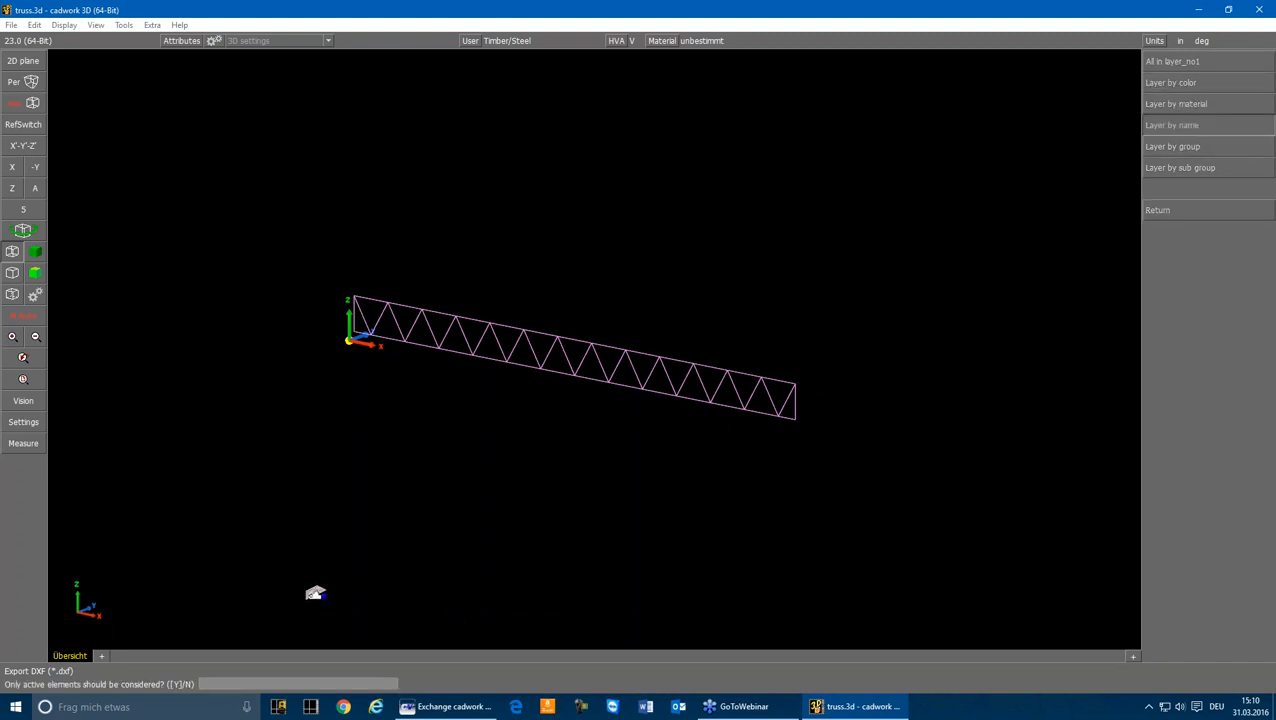
{"action": "key", "text": "Return"}
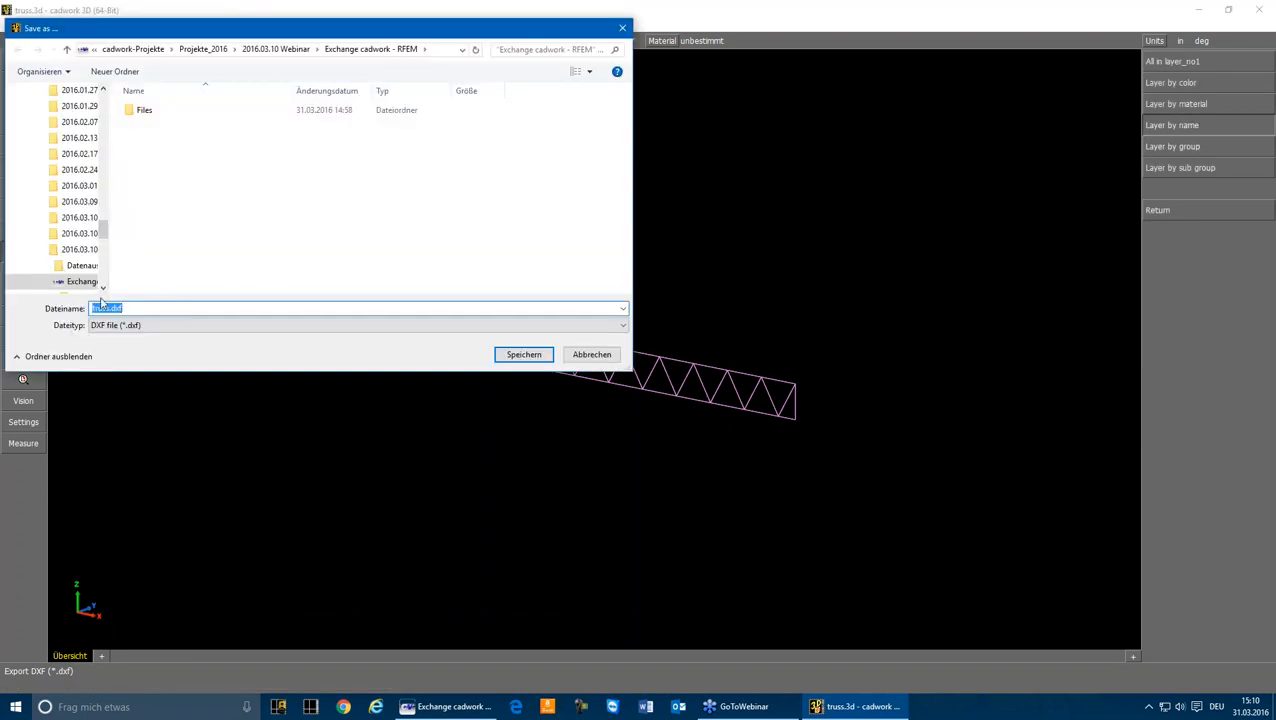
{"action": "left_click", "coordinate": [523, 355]}
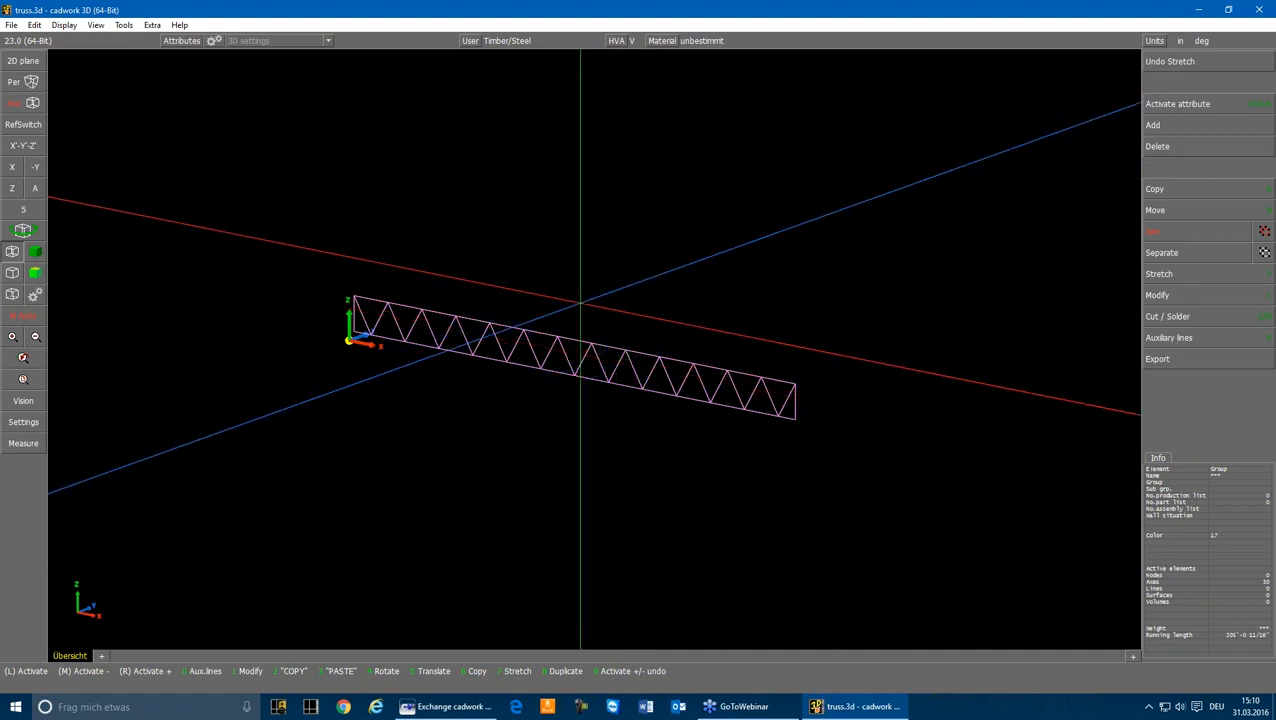
Step: Delete the selected system axes and display the solid truss beams again
{"action": "key", "text": "Delete"}
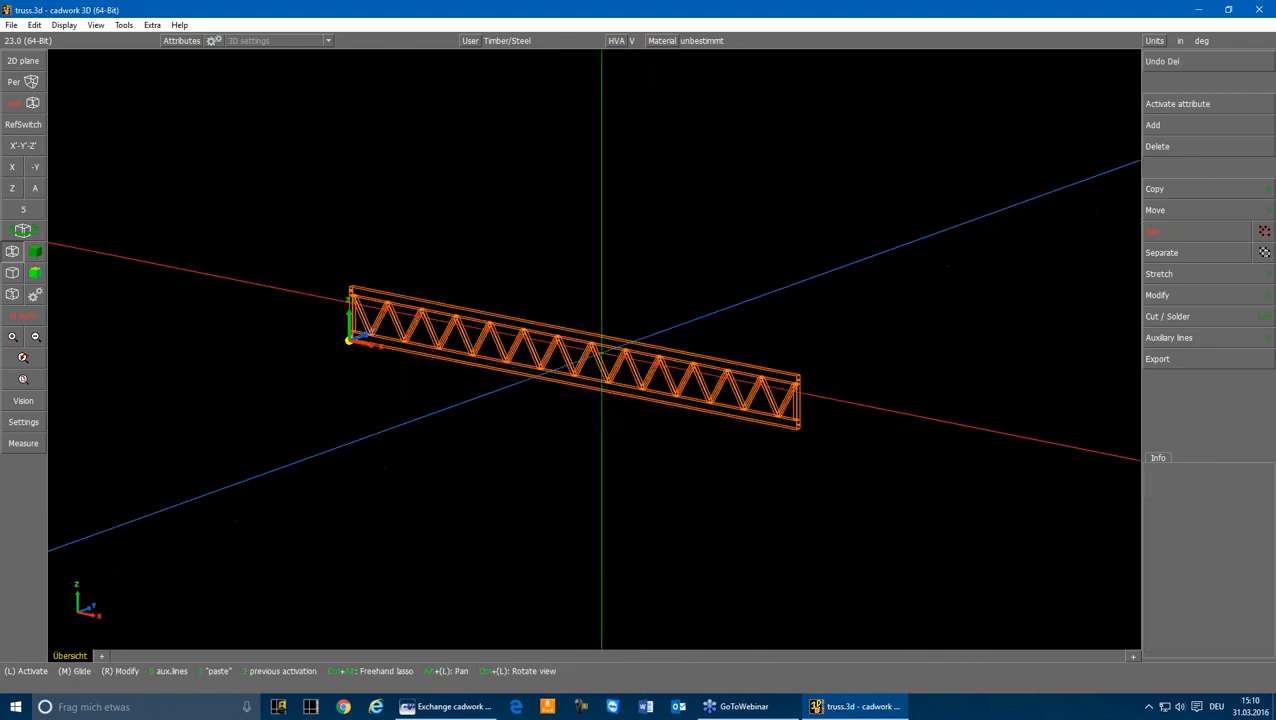
{"action": "left_click", "coordinate": [622, 358]}
{"action": "left_click", "coordinate": [649, 327]}
{"action": "scroll", "coordinate": [761, 385], "scroll_direction": "up", "scroll_amount": 2}
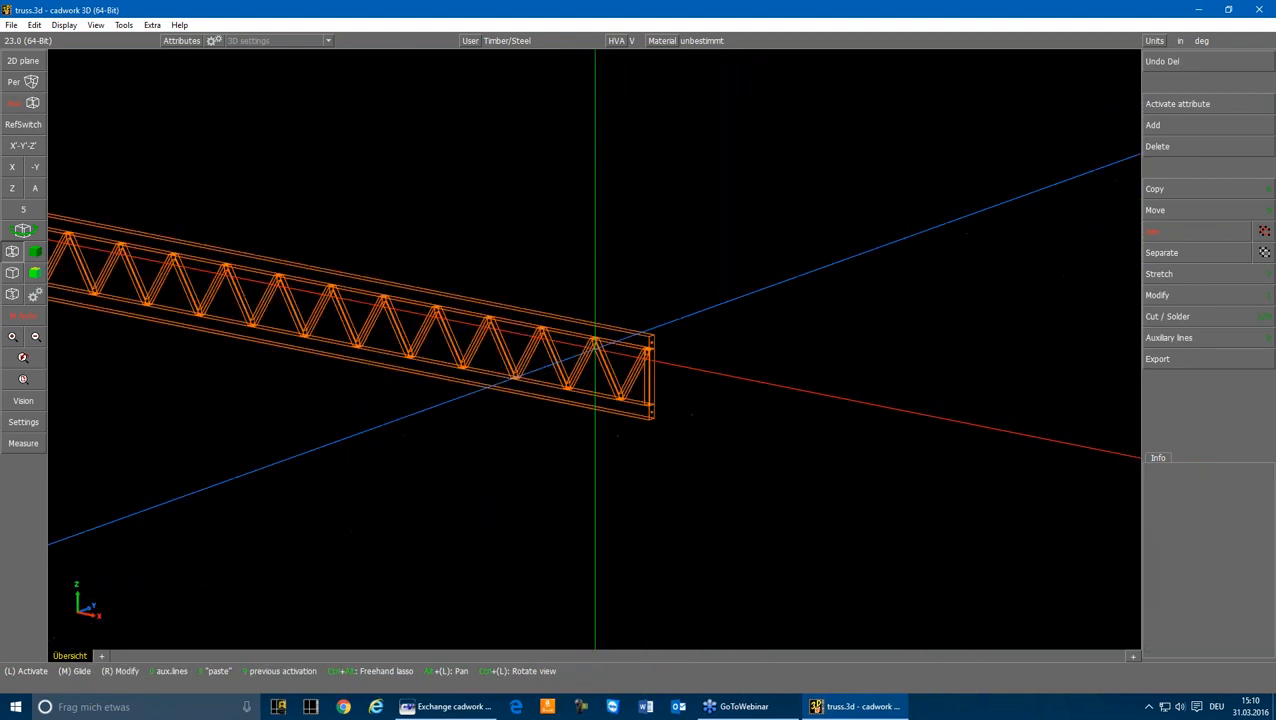
Step: Examine how the diagonals meet the top girder by highlighting a diagonal and the top girder at one of the upper joints
{"action": "scroll", "coordinate": [595, 343], "scroll_direction": "up", "scroll_amount": 1}
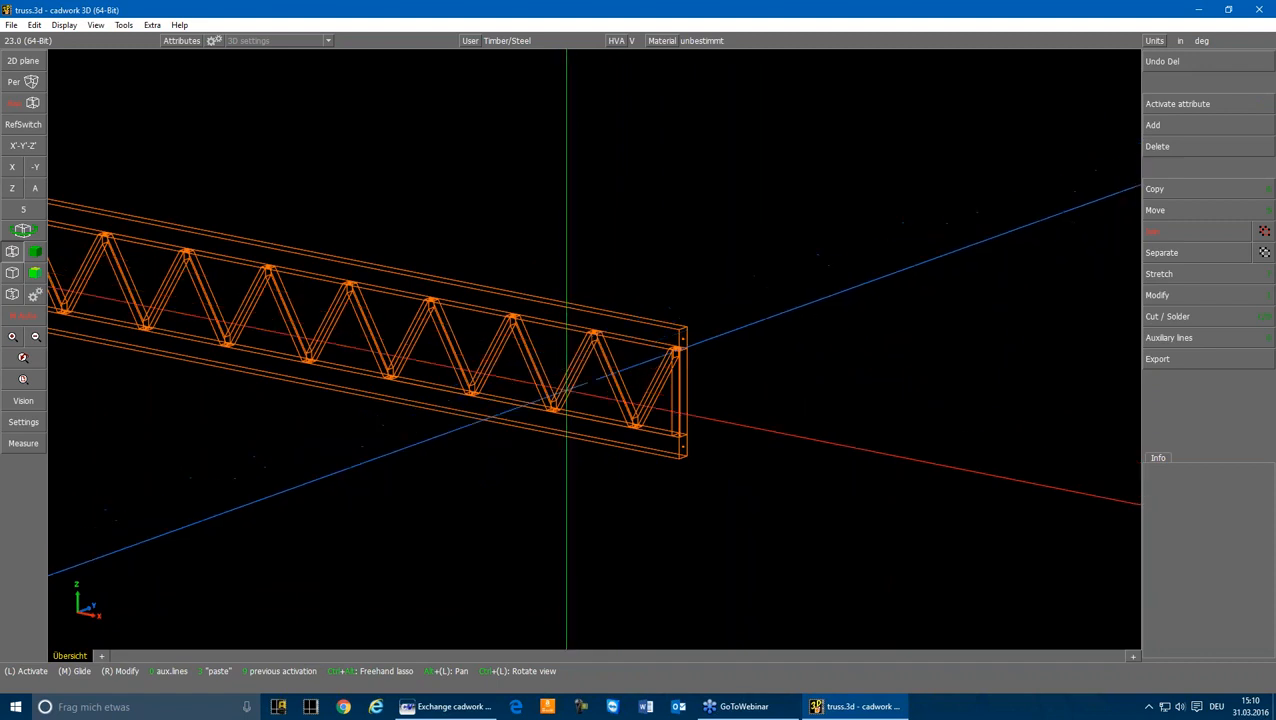
{"action": "scroll", "coordinate": [608, 337], "scroll_direction": "up", "scroll_amount": 2}
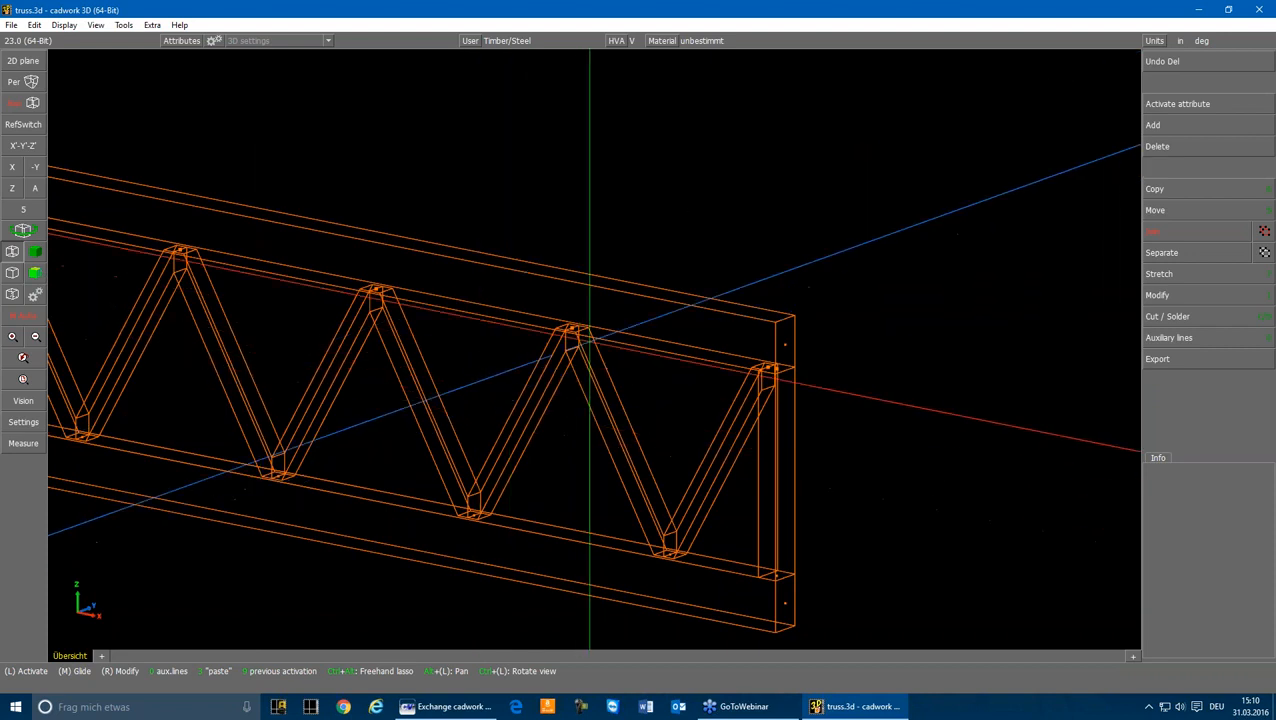
{"action": "scroll", "coordinate": [566, 330], "scroll_direction": "up", "scroll_amount": 3}
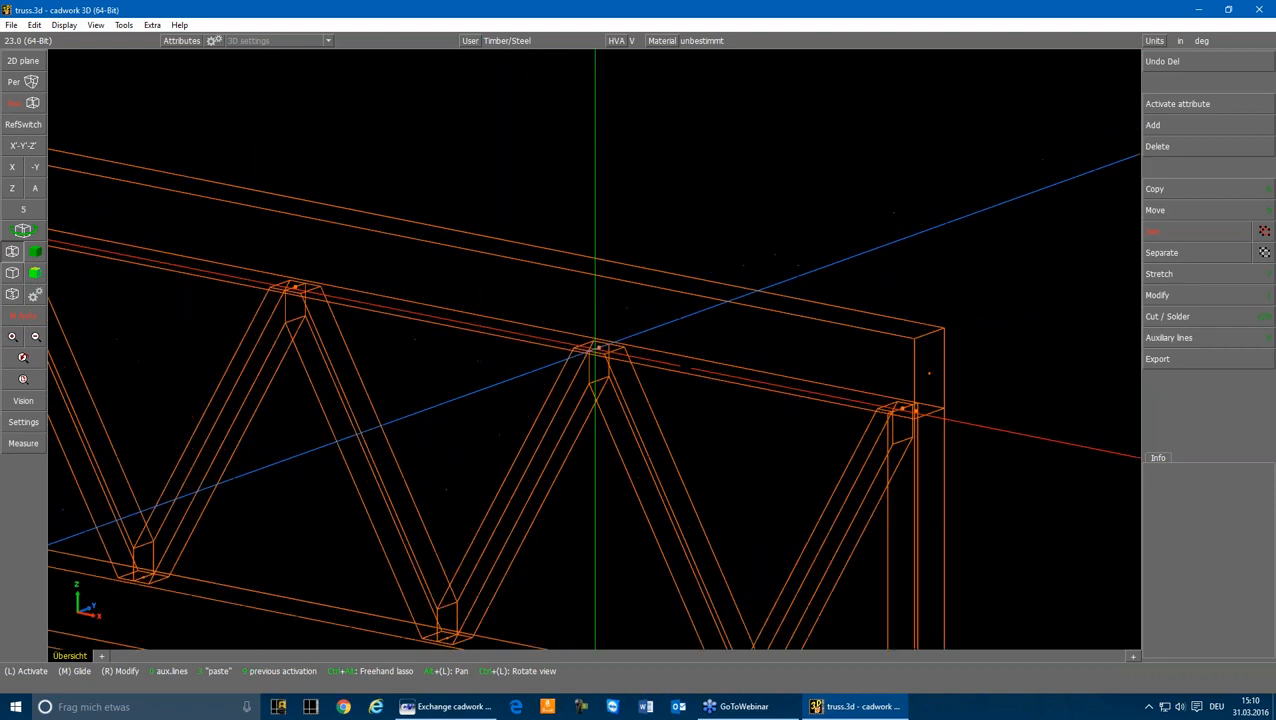
{"action": "left_click", "coordinate": [572, 345]}
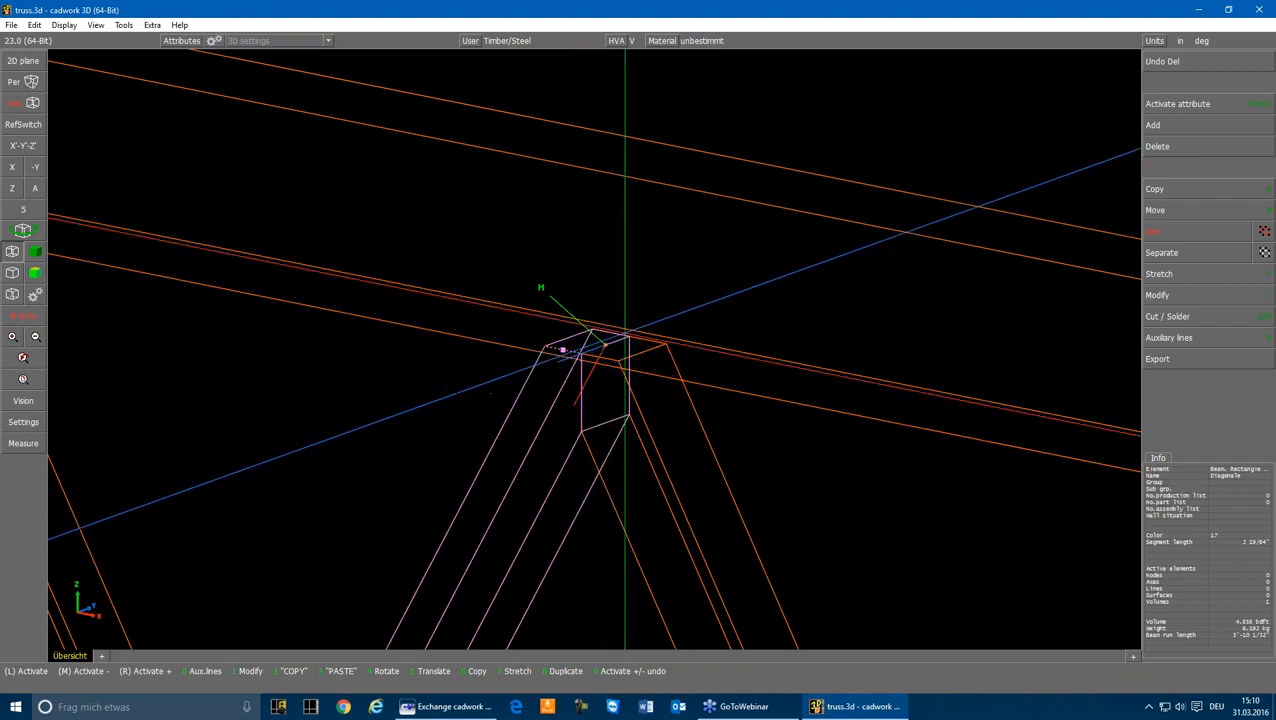
{"action": "left_click", "coordinate": [612, 199]}
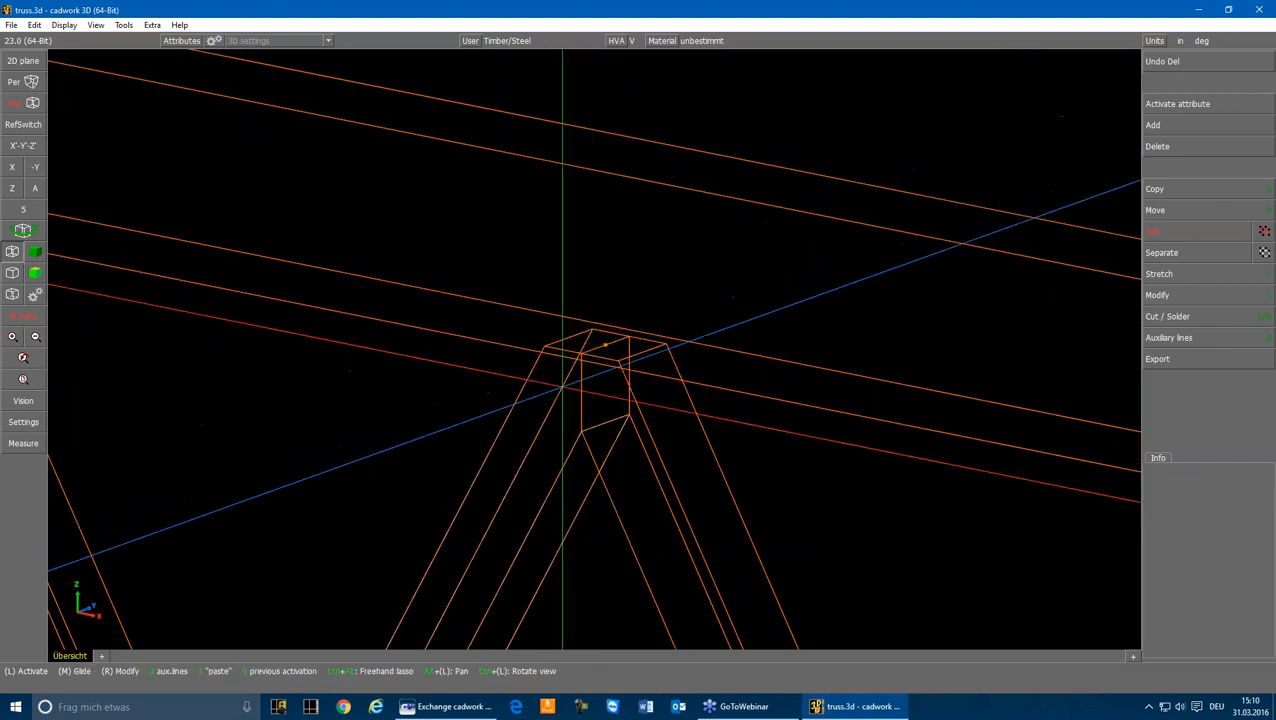
{"action": "left_click", "coordinate": [609, 180]}
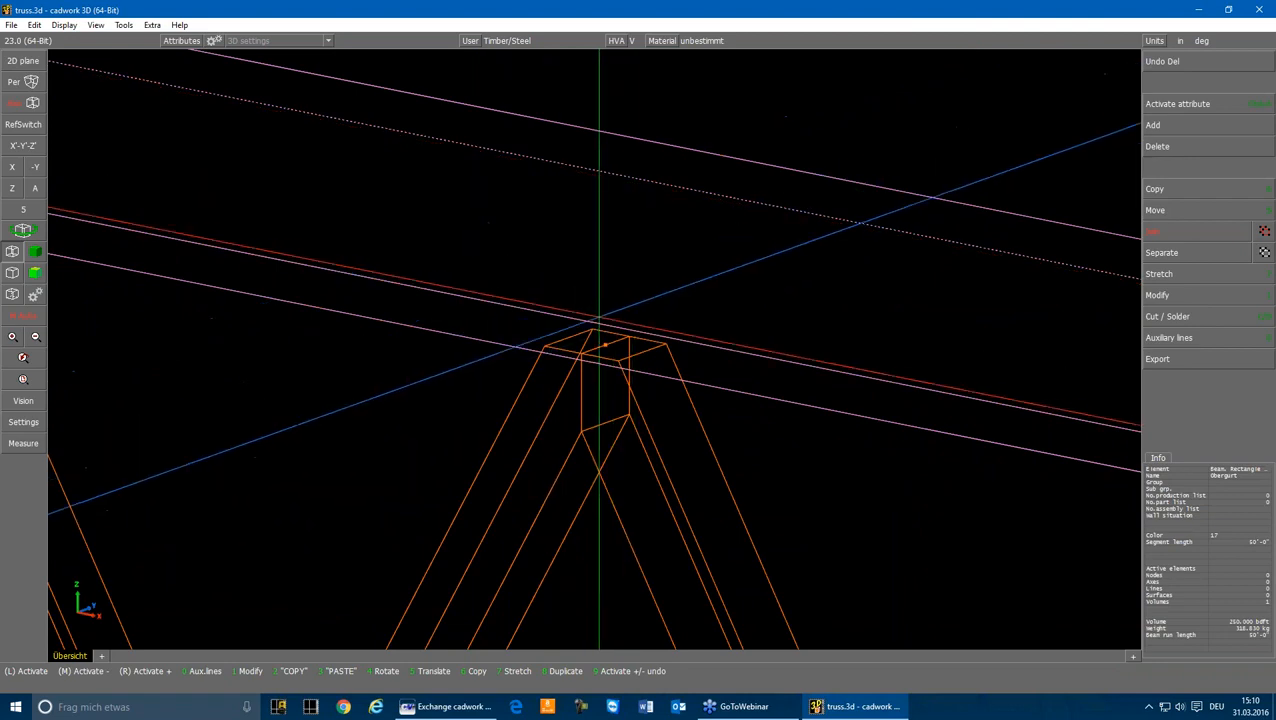
{"action": "left_click", "coordinate": [436, 384]}
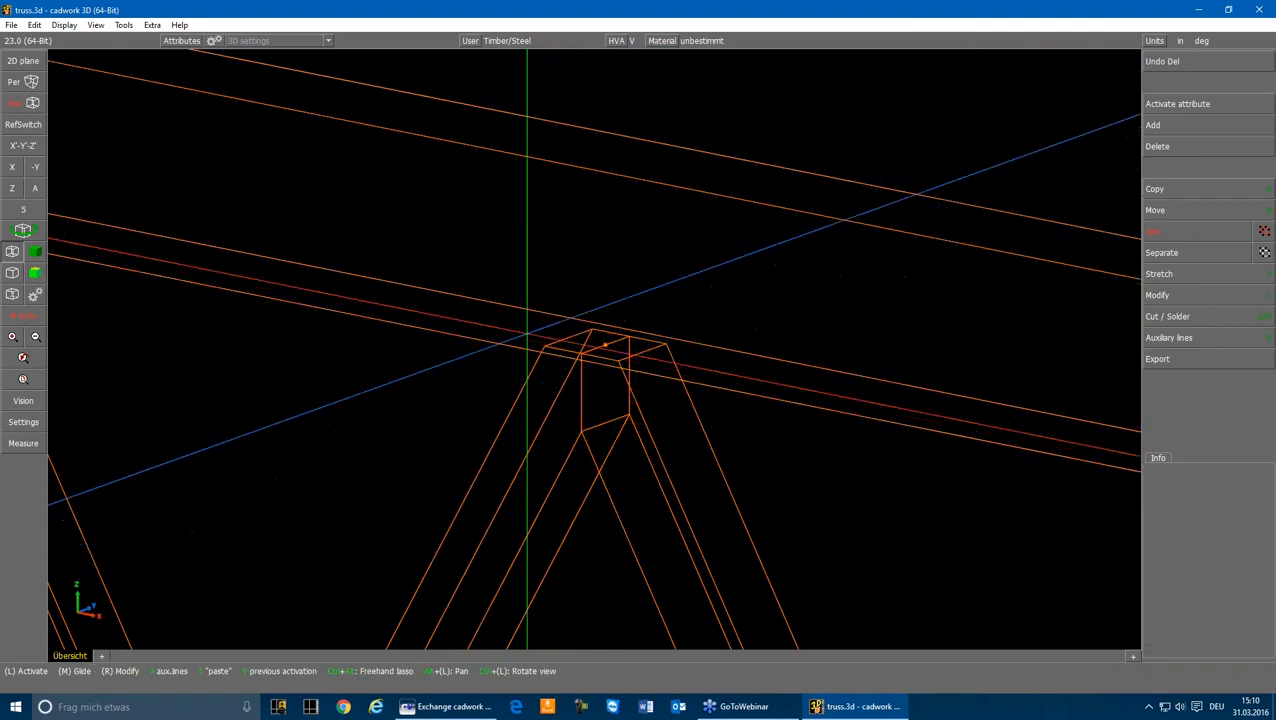
{"action": "scroll", "coordinate": [604, 345], "scroll_direction": "down", "scroll_amount": 8}
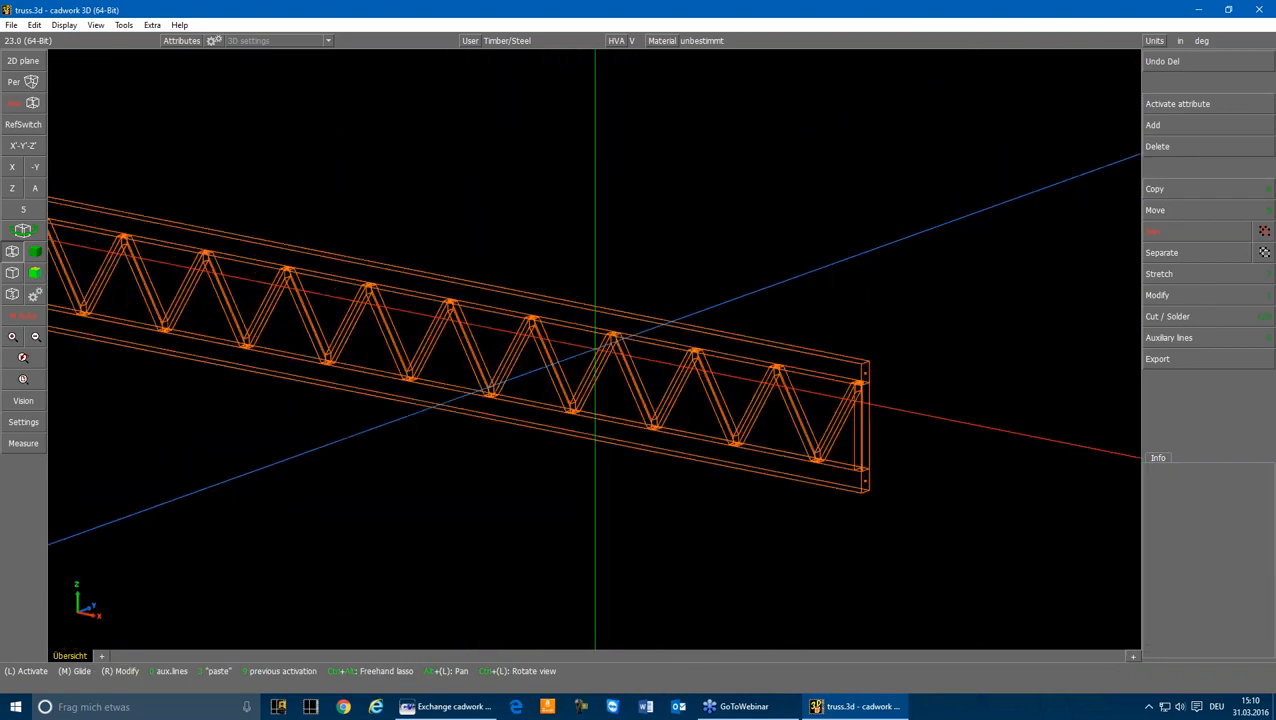
{"action": "scroll", "coordinate": [602, 347], "scroll_direction": "down", "scroll_amount": 4}
{"action": "scroll", "coordinate": [710, 349], "scroll_direction": "up", "scroll_amount": 2}
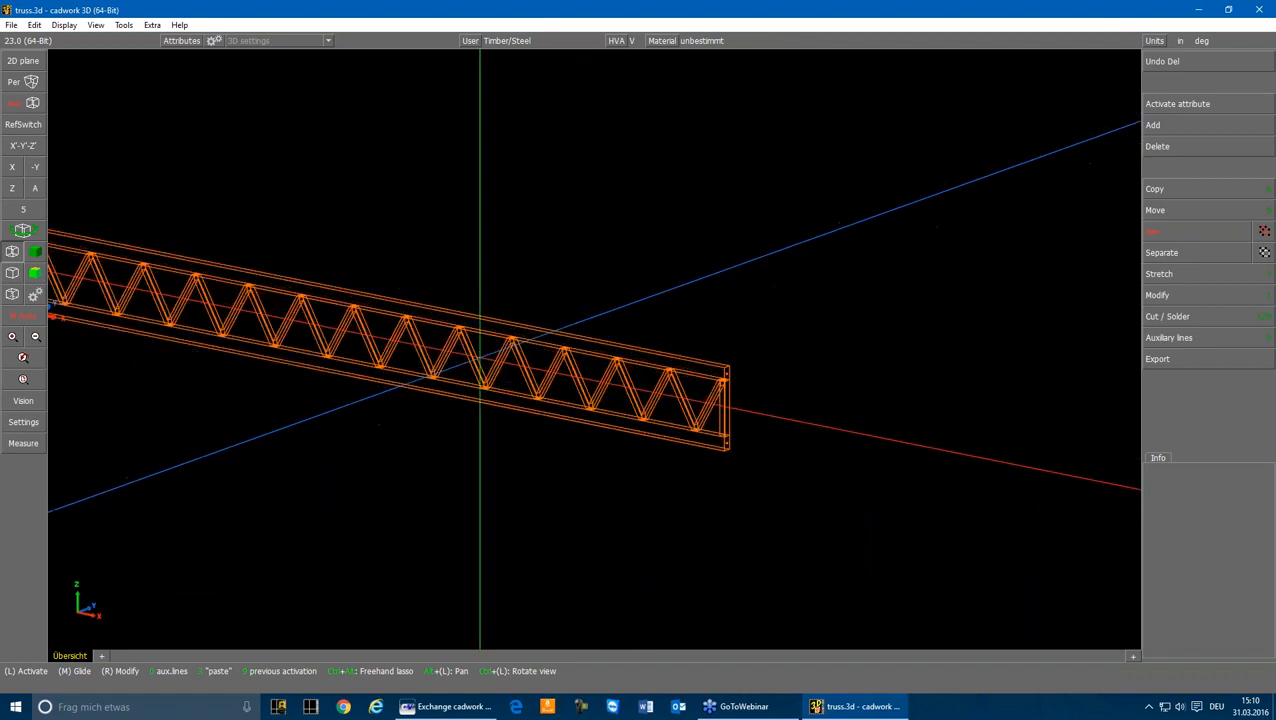
Step: Select all truss beams and export them as a structural system to the DSTV file truss.stp in the project folder
{"action": "scroll", "coordinate": [600, 352], "scroll_direction": "down", "scroll_amount": 4}
{"action": "mouse_move", "coordinate": [284, 262]}
{"action": "left_mouse_down"}
{"action": "mouse_move", "coordinate": [399, 356]}
{"action": "mouse_move", "coordinate": [742, 425]}
{"action": "left_mouse_up"}
{"action": "scroll", "coordinate": [587, 340], "scroll_direction": "up", "scroll_amount": 6}
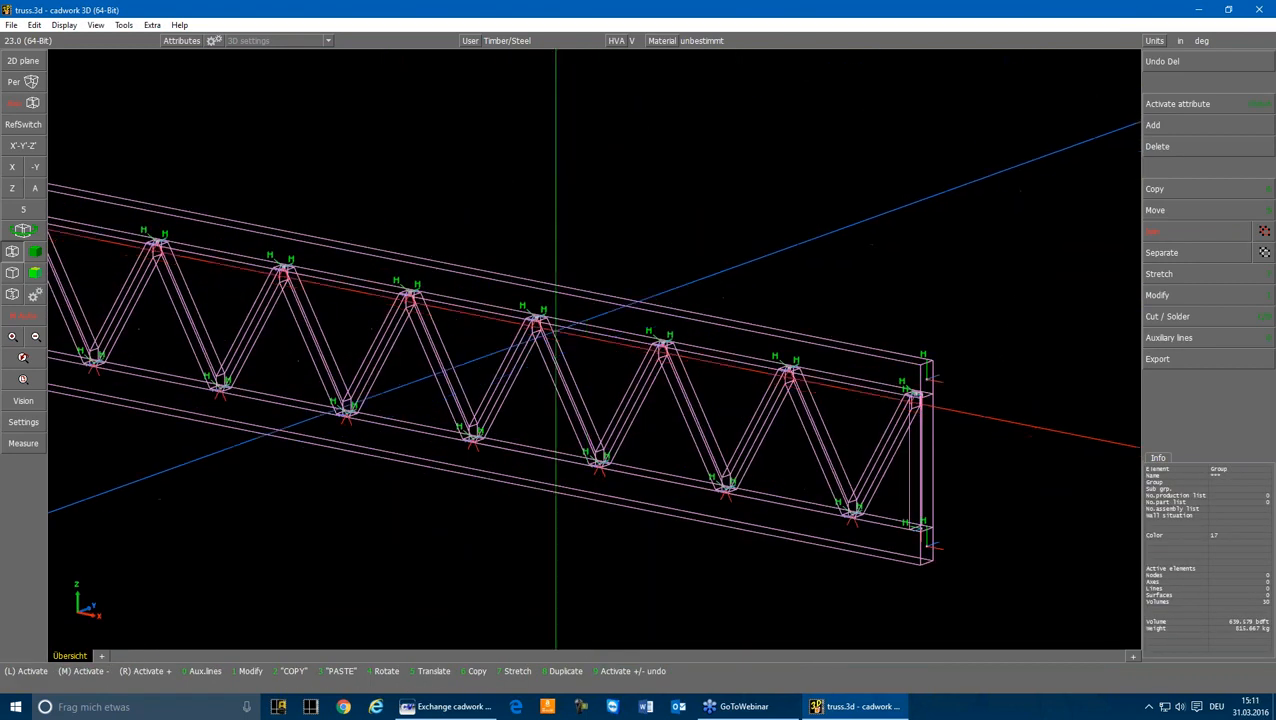
{"action": "scroll", "coordinate": [556, 330], "scroll_direction": "up", "scroll_amount": 3}
{"action": "left_click", "coordinate": [1157, 358]}
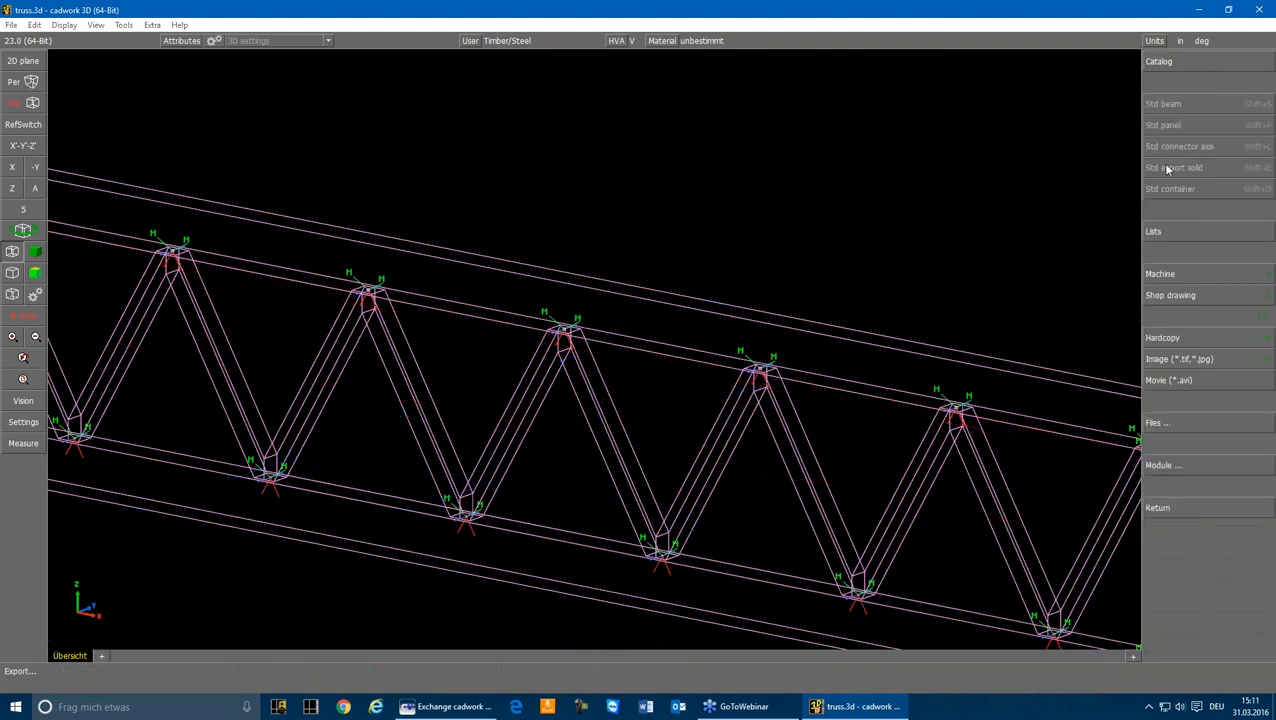
{"action": "left_click", "coordinate": [1178, 476]}
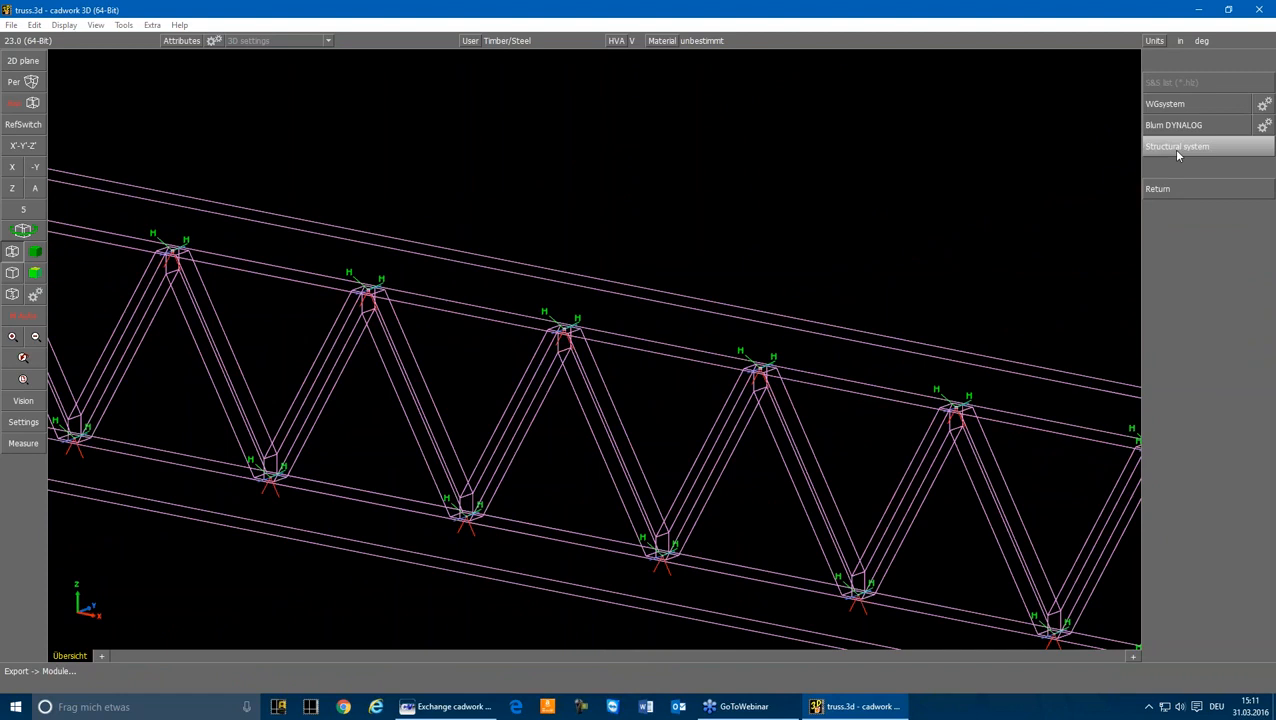
{"action": "left_click", "coordinate": [1177, 148]}
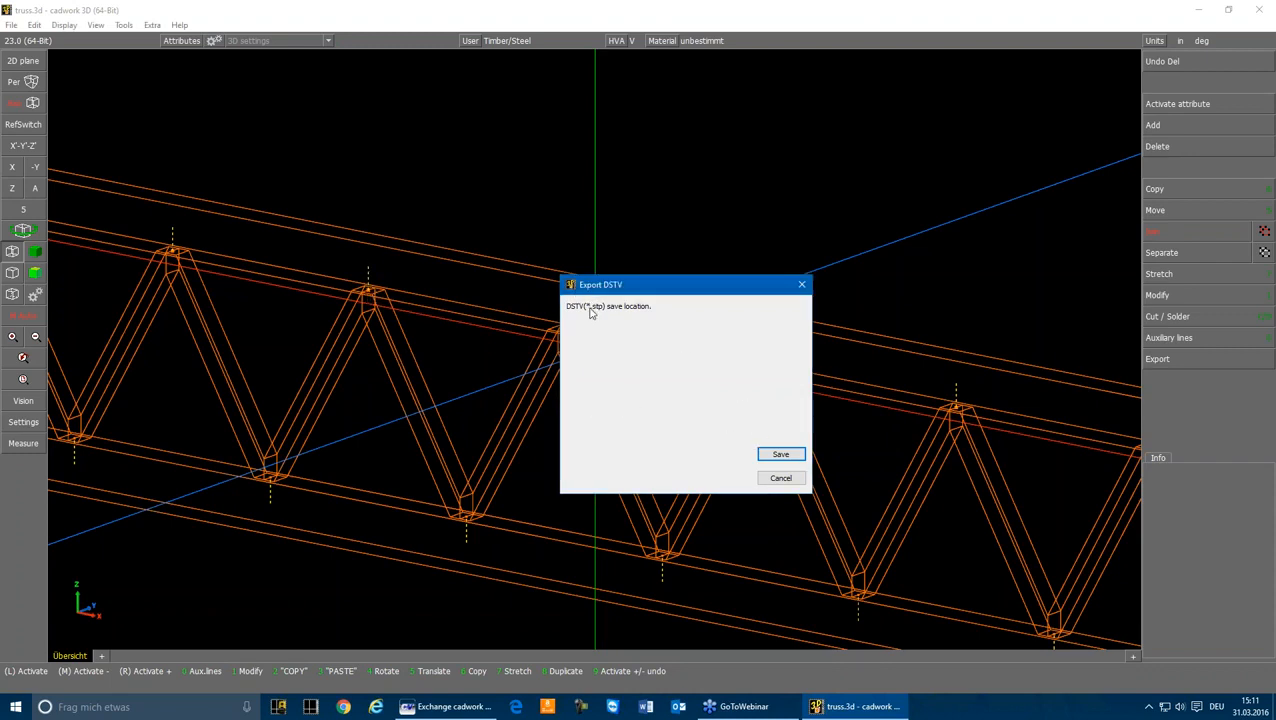
{"action": "left_click", "coordinate": [772, 453]}
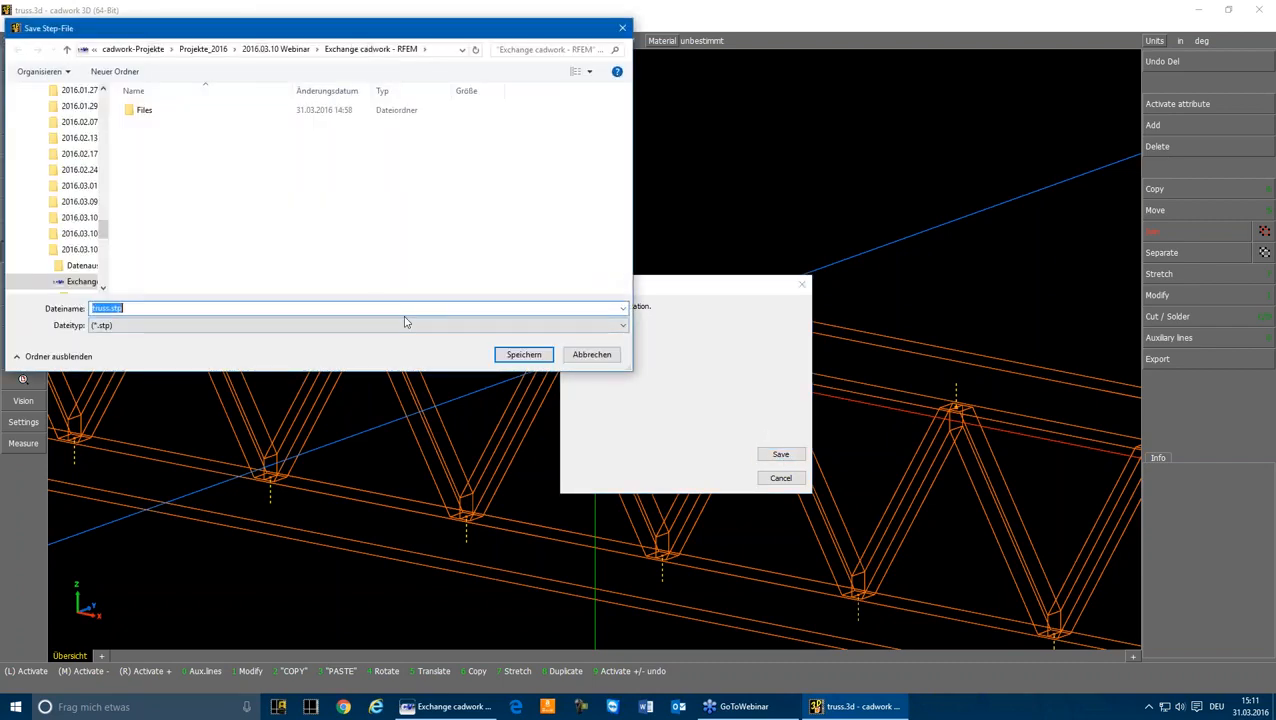
{"action": "key", "text": "Return"}
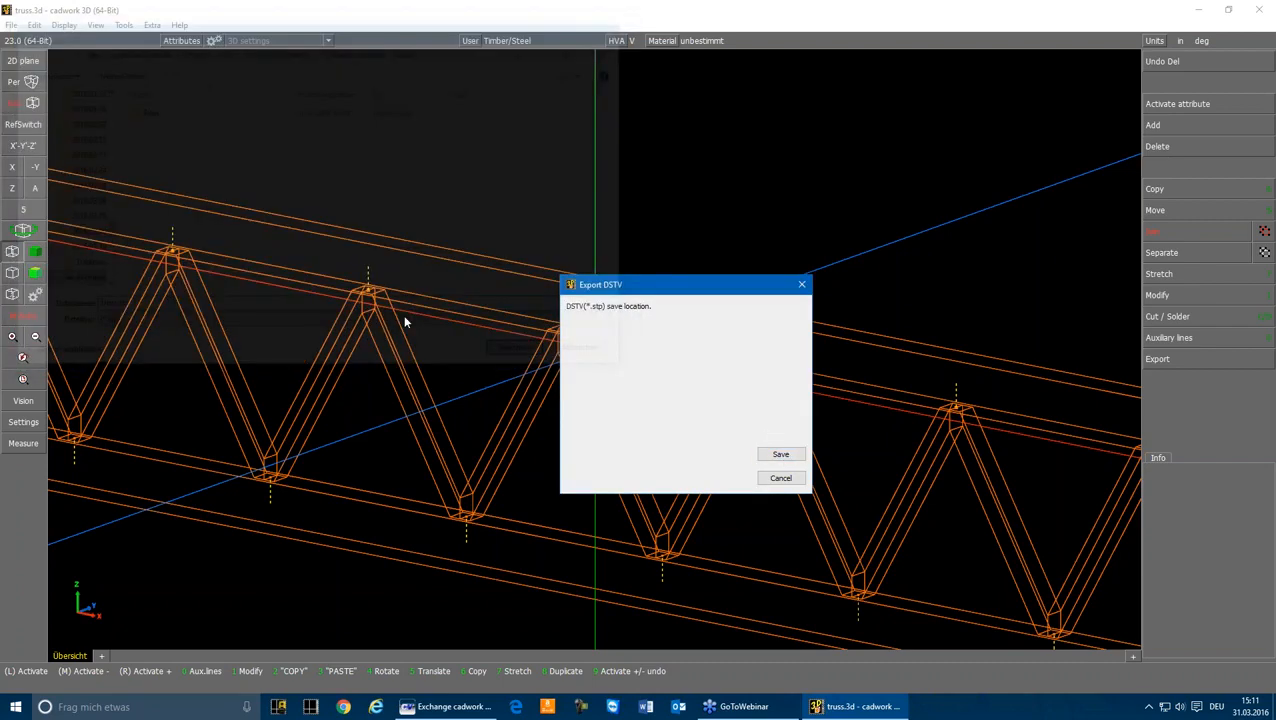
{"action": "left_click", "coordinate": [631, 243]}
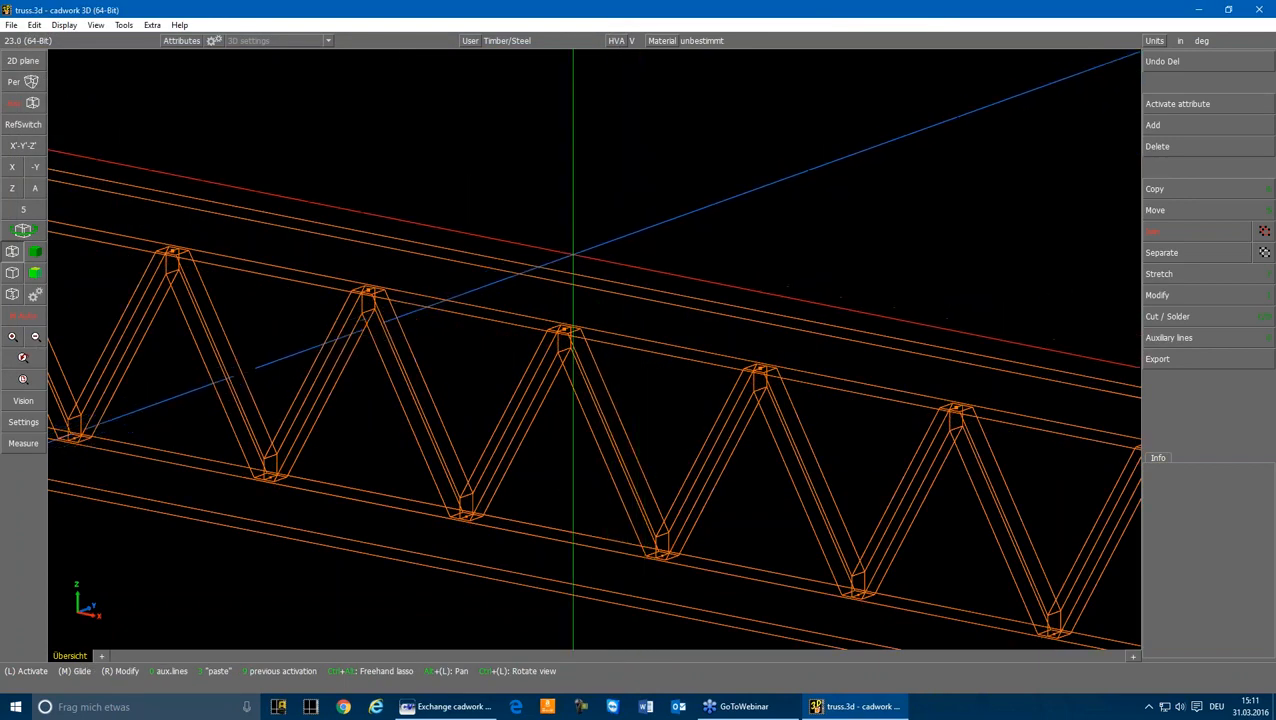
{"action": "scroll", "coordinate": [597, 370], "scroll_direction": "down", "scroll_amount": 8}
{"action": "scroll", "coordinate": [210, 318], "scroll_direction": "up", "scroll_amount": 2}
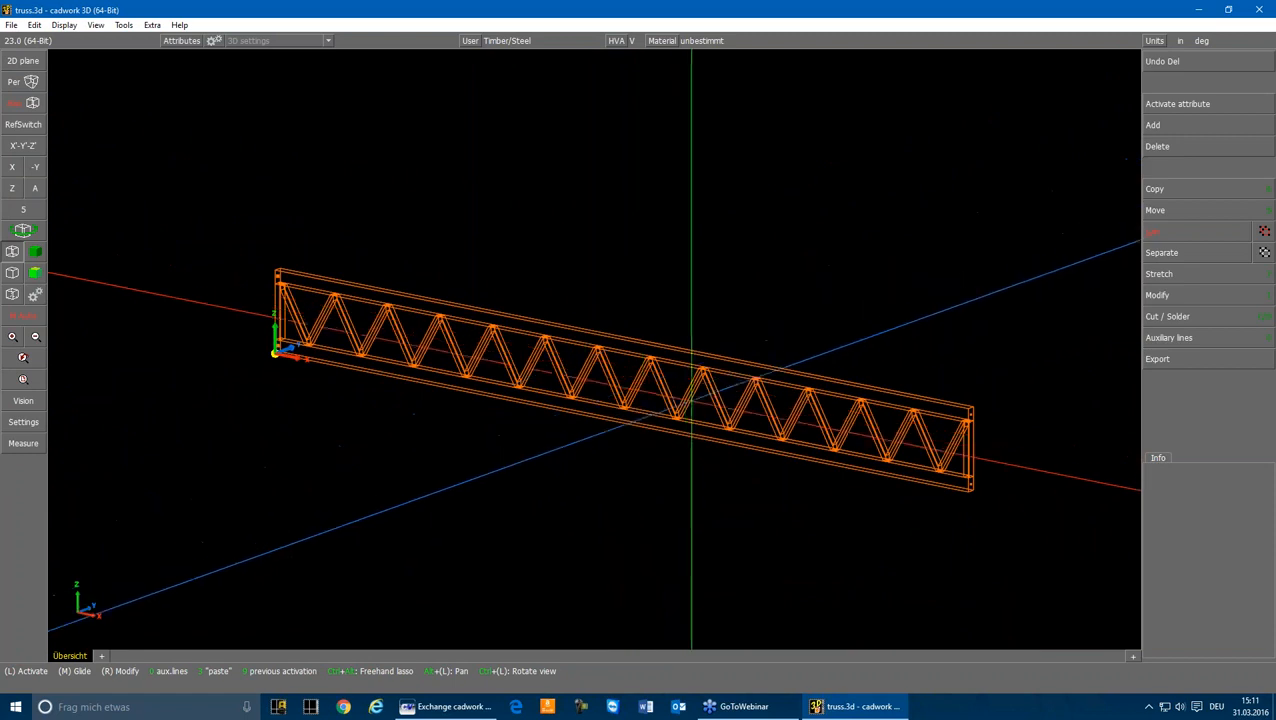
{"action": "left_click", "coordinate": [662, 385]}
{"action": "left_click", "coordinate": [760, 279]}
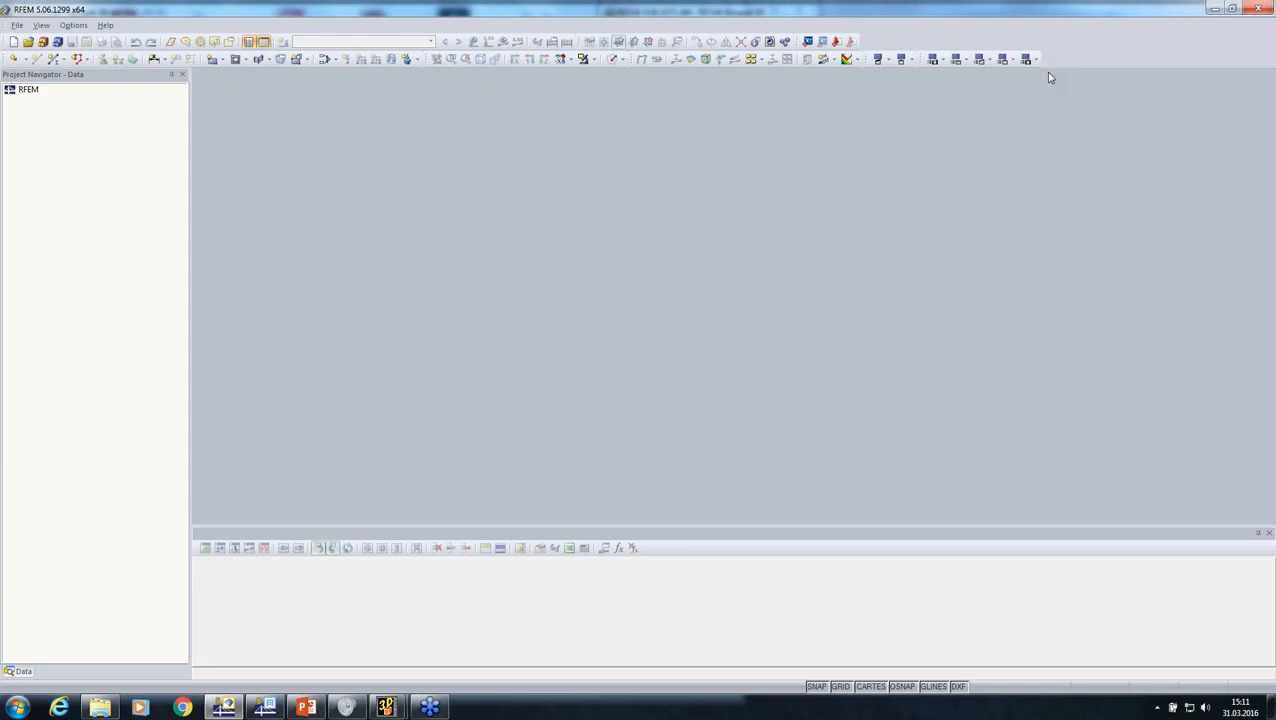
Step: Switch to RFEM and import truss.dxf using the DXF Format - Model option with the default import settings
{"action": "left_click", "coordinate": [17, 25]}
{"action": "left_click", "coordinate": [39, 114]}
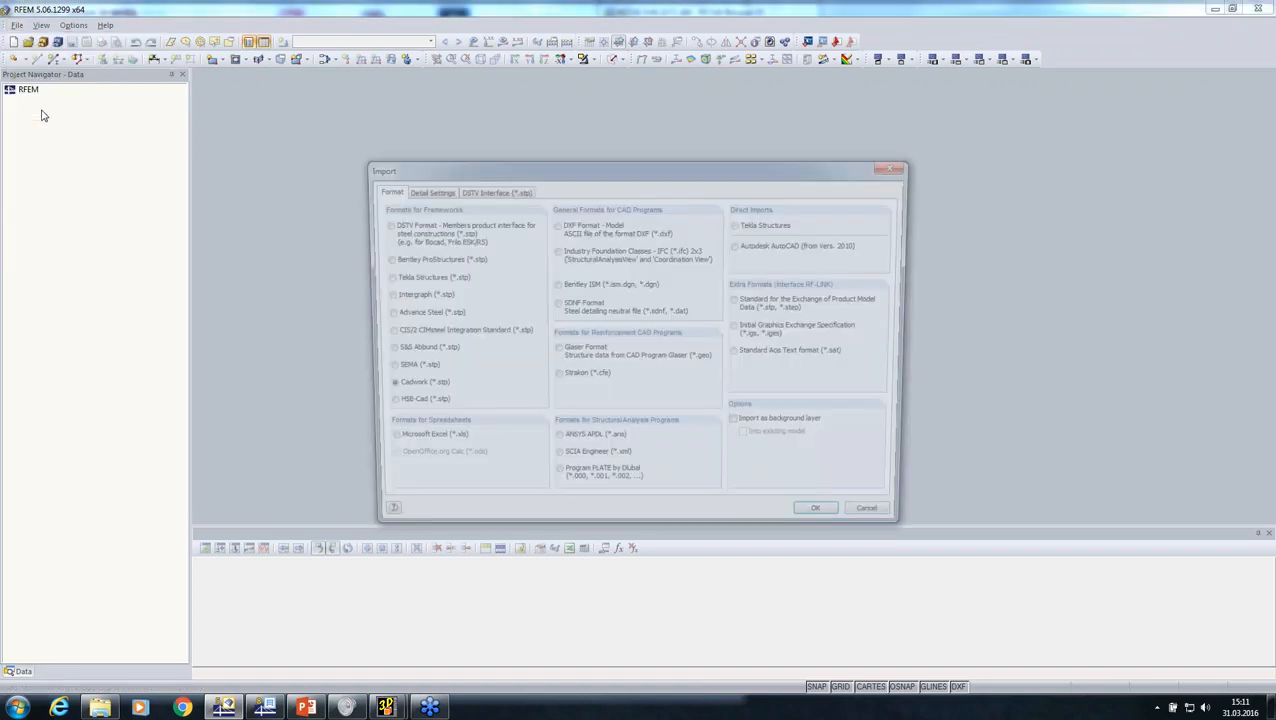
{"action": "left_click", "coordinate": [555, 225]}
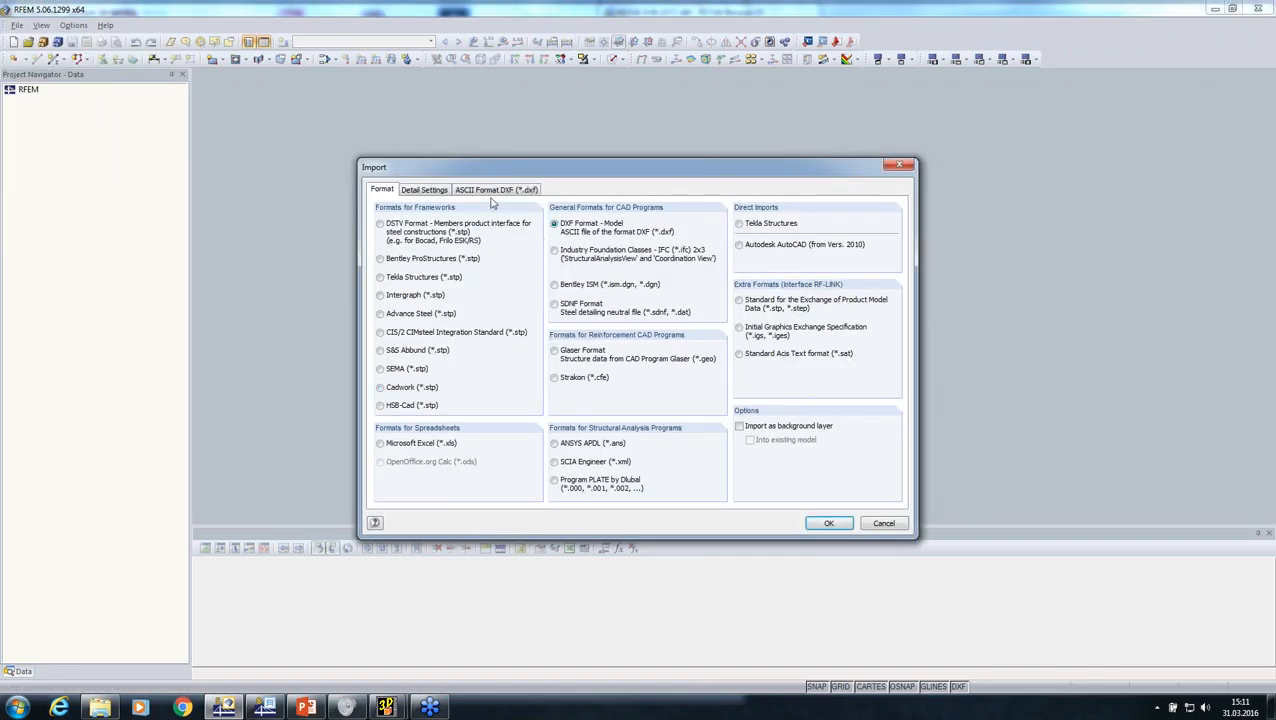
{"action": "left_click", "coordinate": [489, 190]}
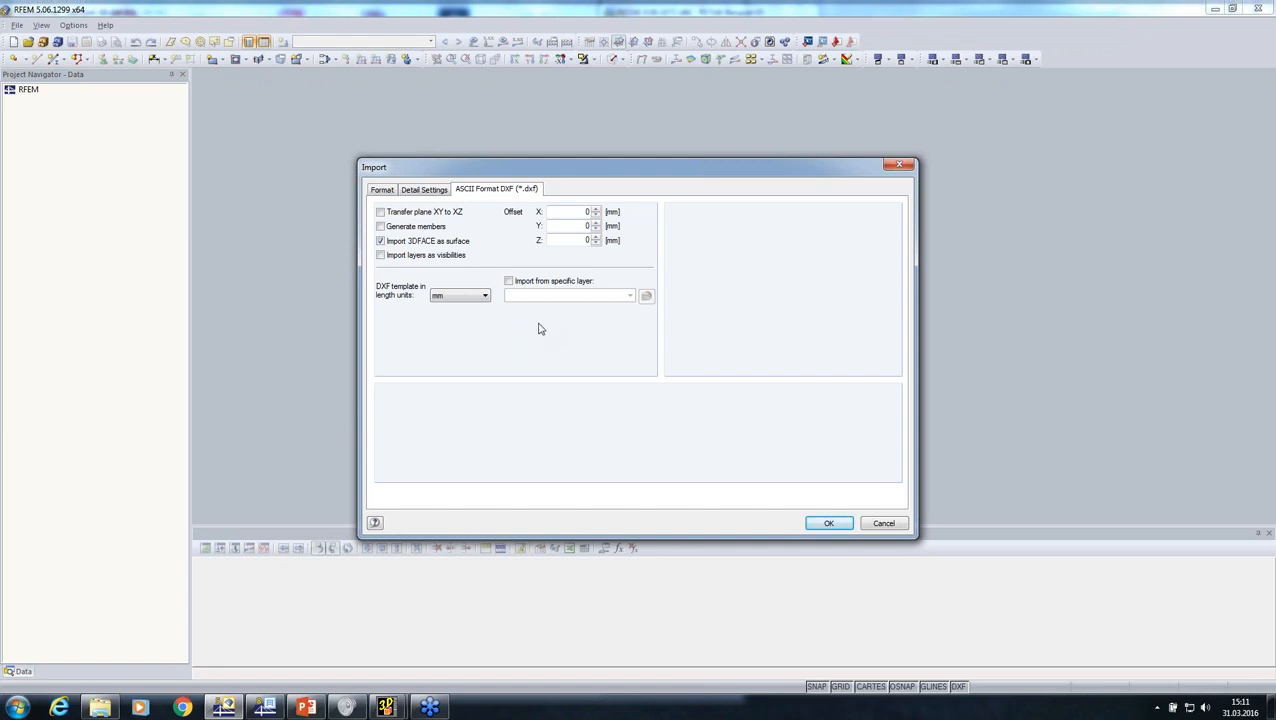
{"action": "left_click", "coordinate": [823, 522]}
{"action": "left_click", "coordinate": [398, 221]}
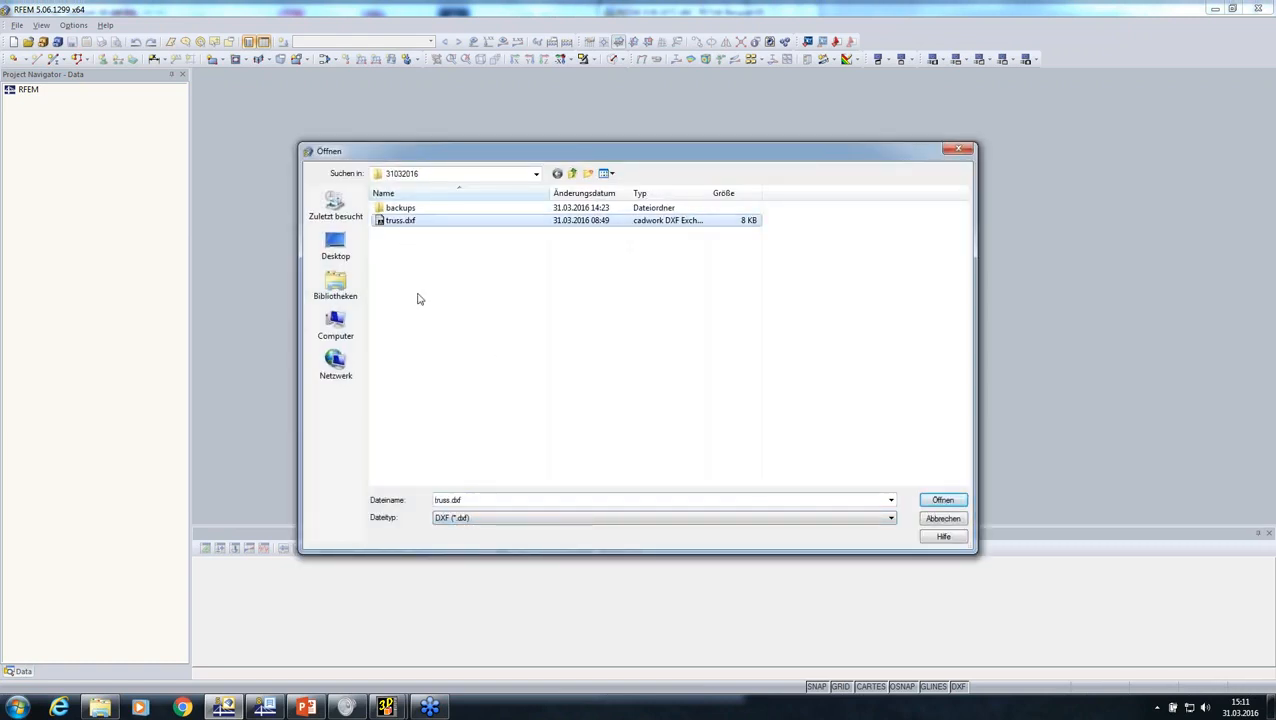
{"action": "left_click", "coordinate": [937, 505]}
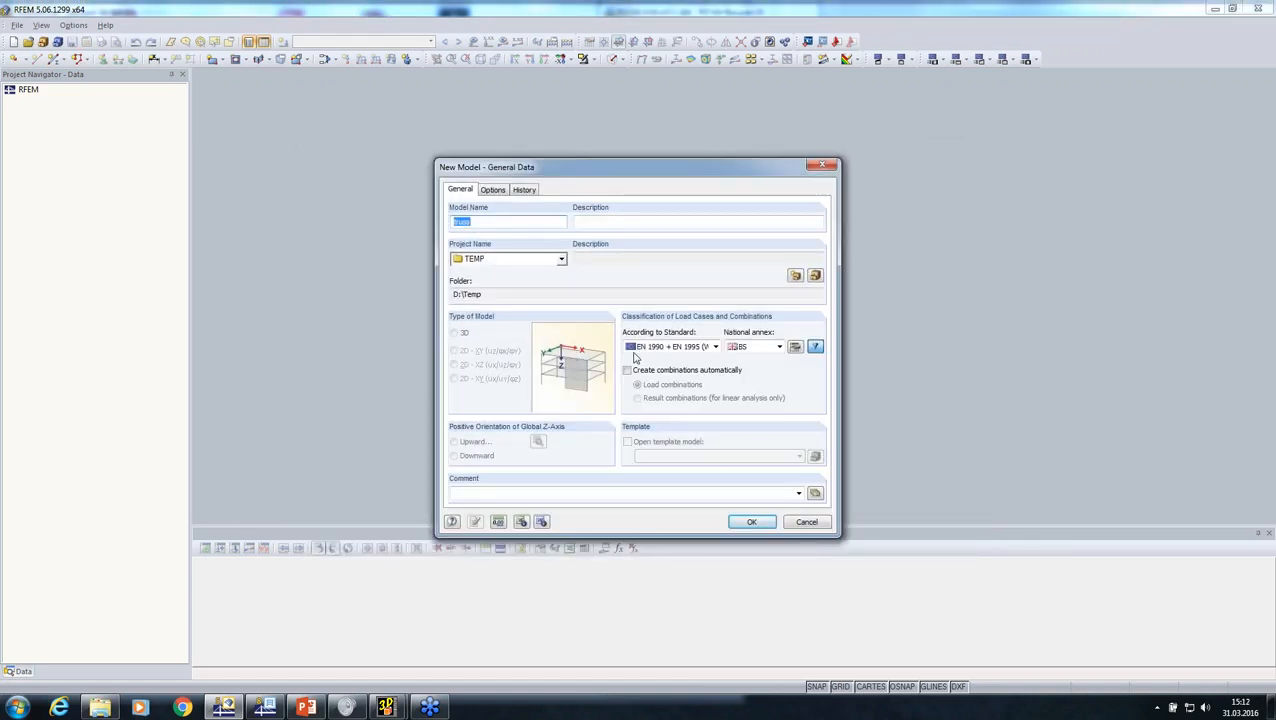
Step: Create the truss model with EN 1990 + EN 1995 (Wood) and the BS annex, enable automatic load combinations, and maximize its window
{"action": "left_click", "coordinate": [688, 348]}
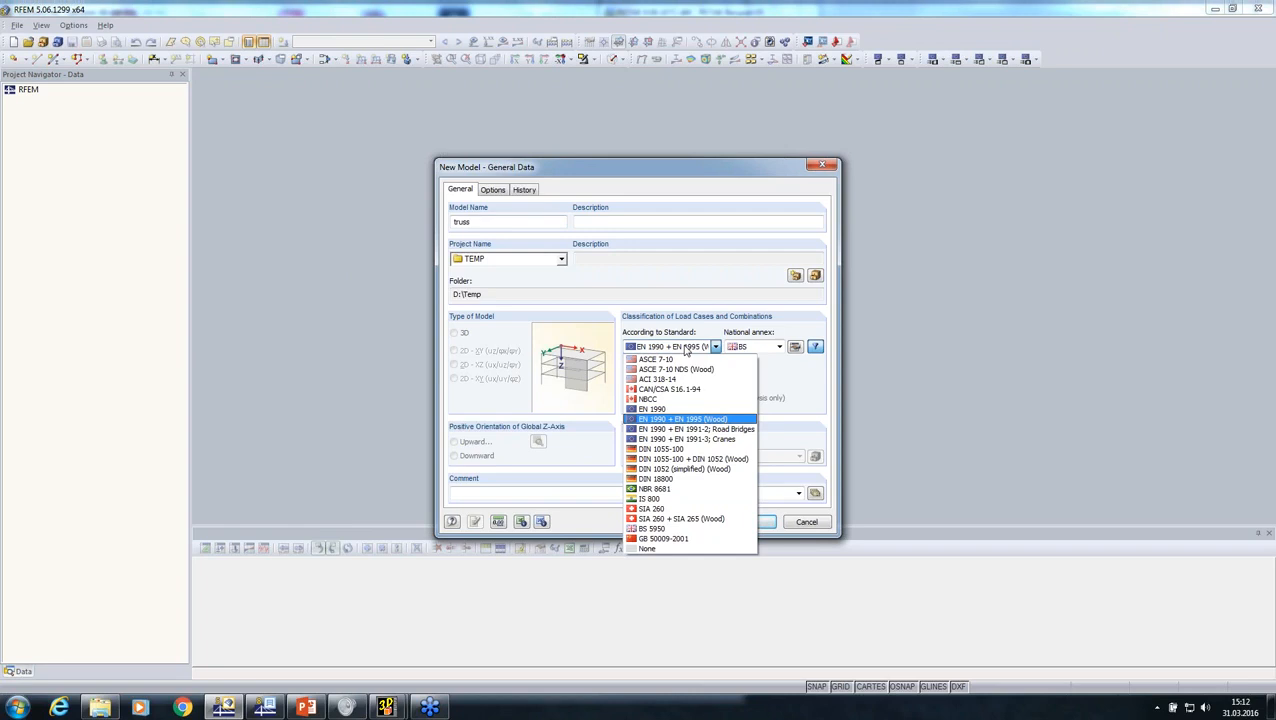
{"action": "left_click", "coordinate": [686, 348]}
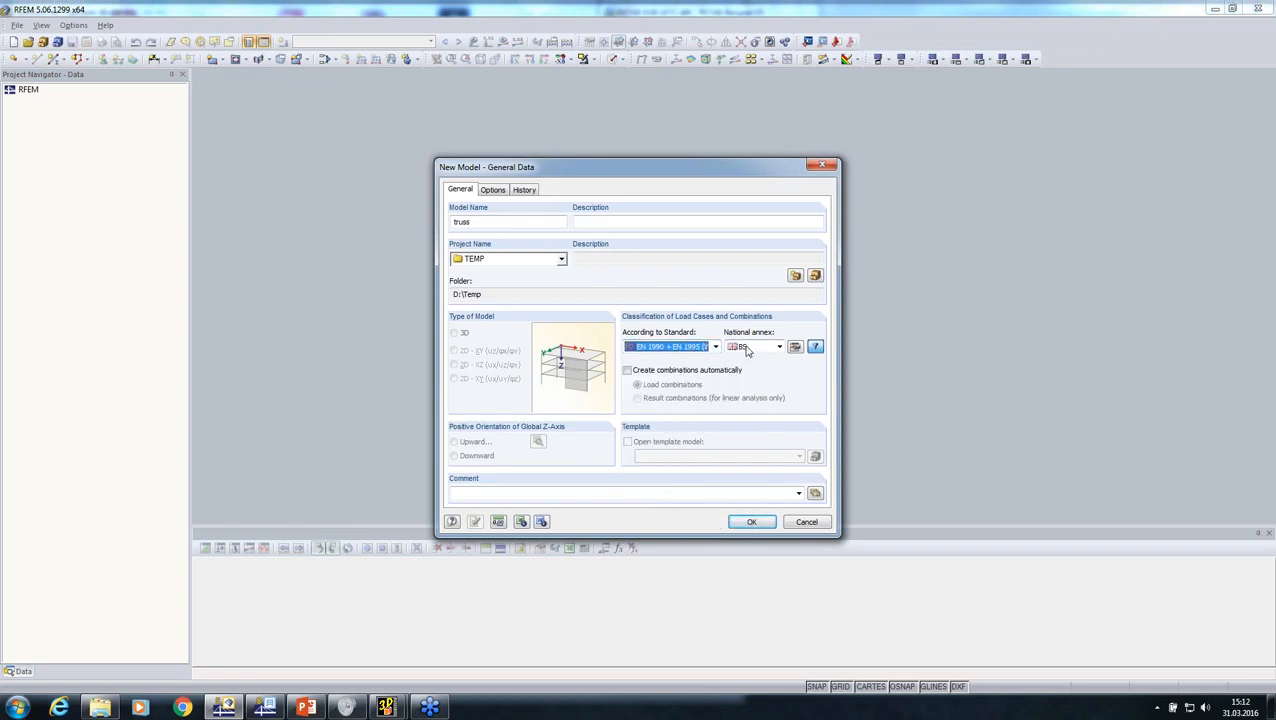
{"action": "left_click", "coordinate": [628, 371]}
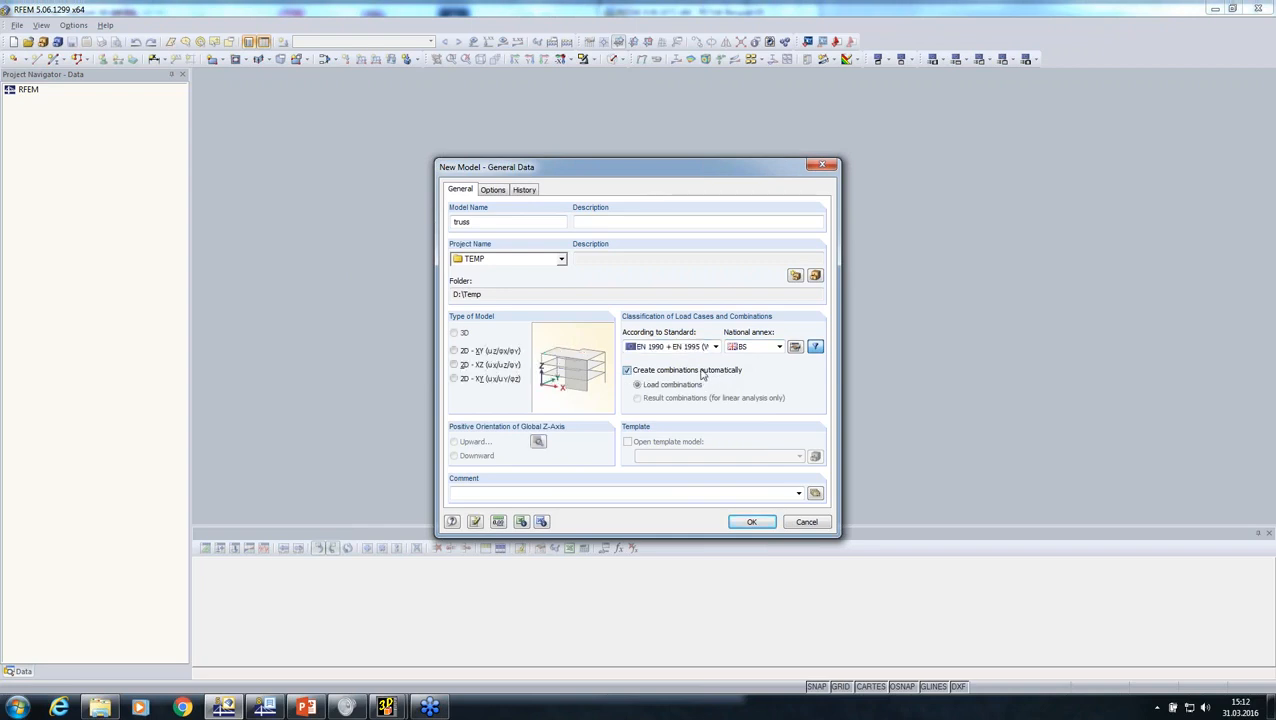
{"action": "left_click", "coordinate": [745, 521]}
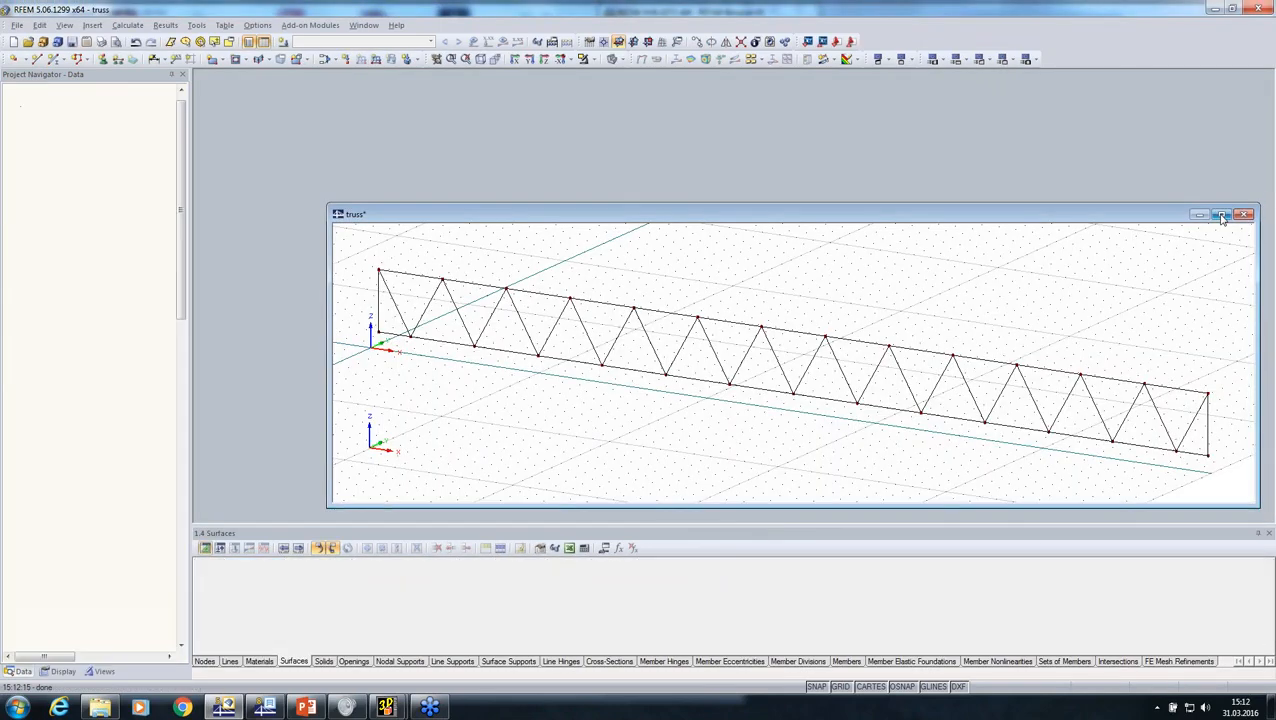
{"action": "left_click", "coordinate": [1221, 217]}
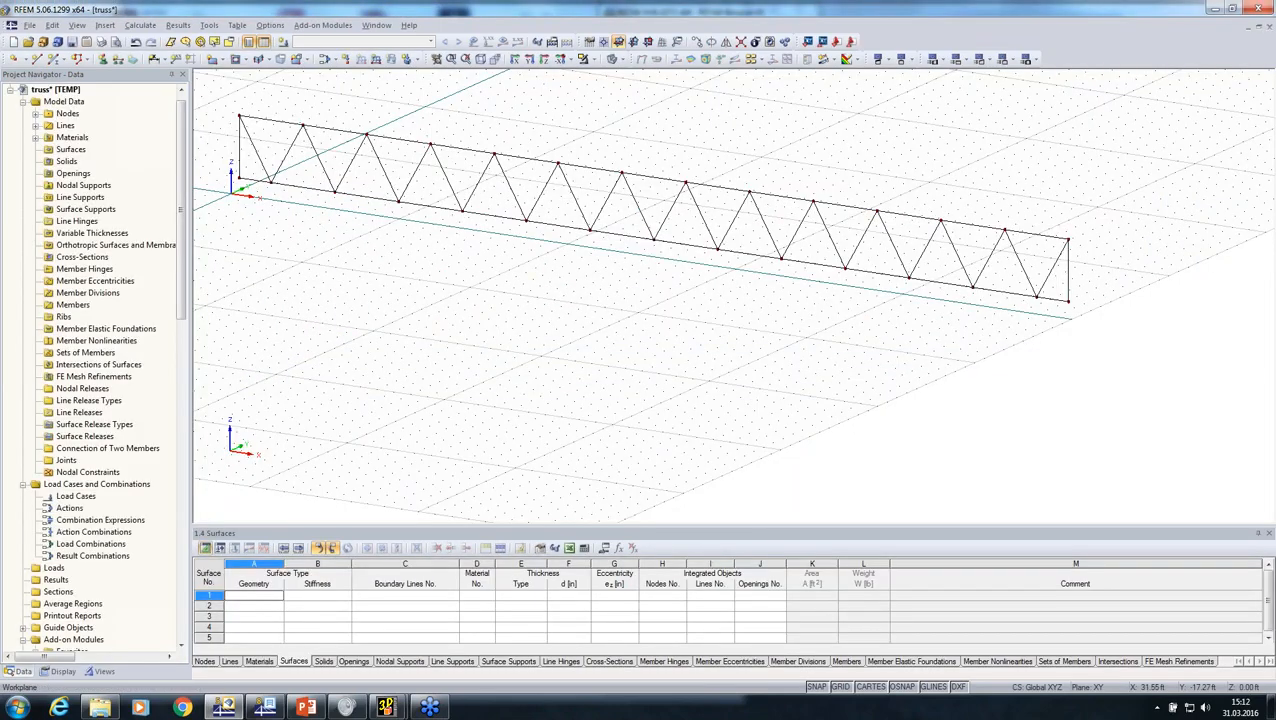
Step: Change the type of model to 2D - XZ in the truss model's general data
{"action": "middle_click_drag", "start_coordinate": [600, 360], "coordinate": [575, 279]}
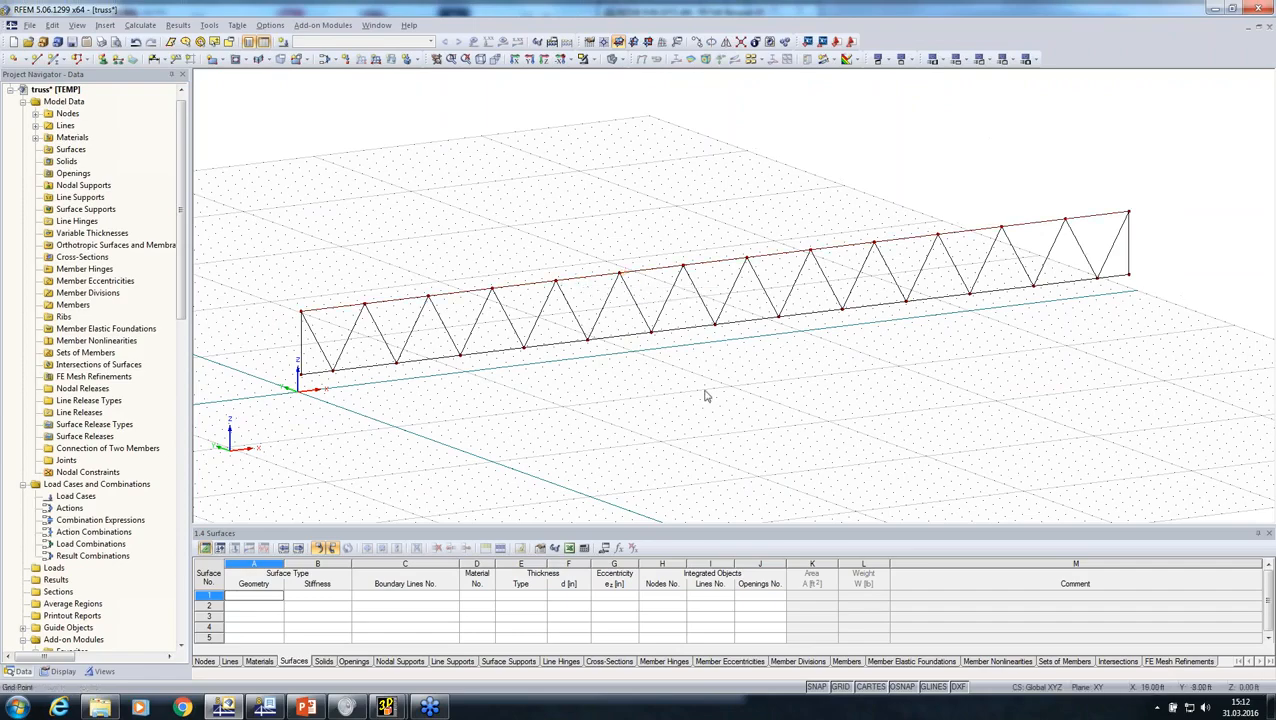
{"action": "middle_click_drag", "start_coordinate": [520, 440], "coordinate": [247, 246], "text": "ctrl"}
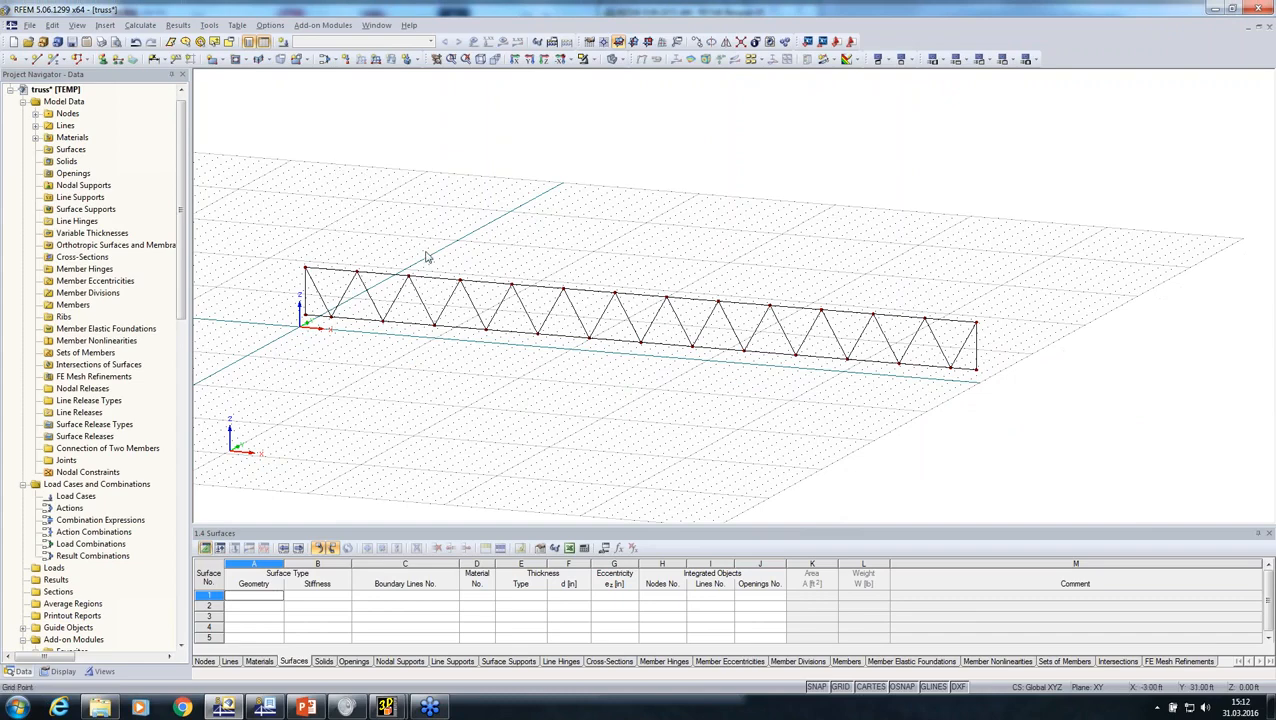
{"action": "right_click", "coordinate": [70, 104]}
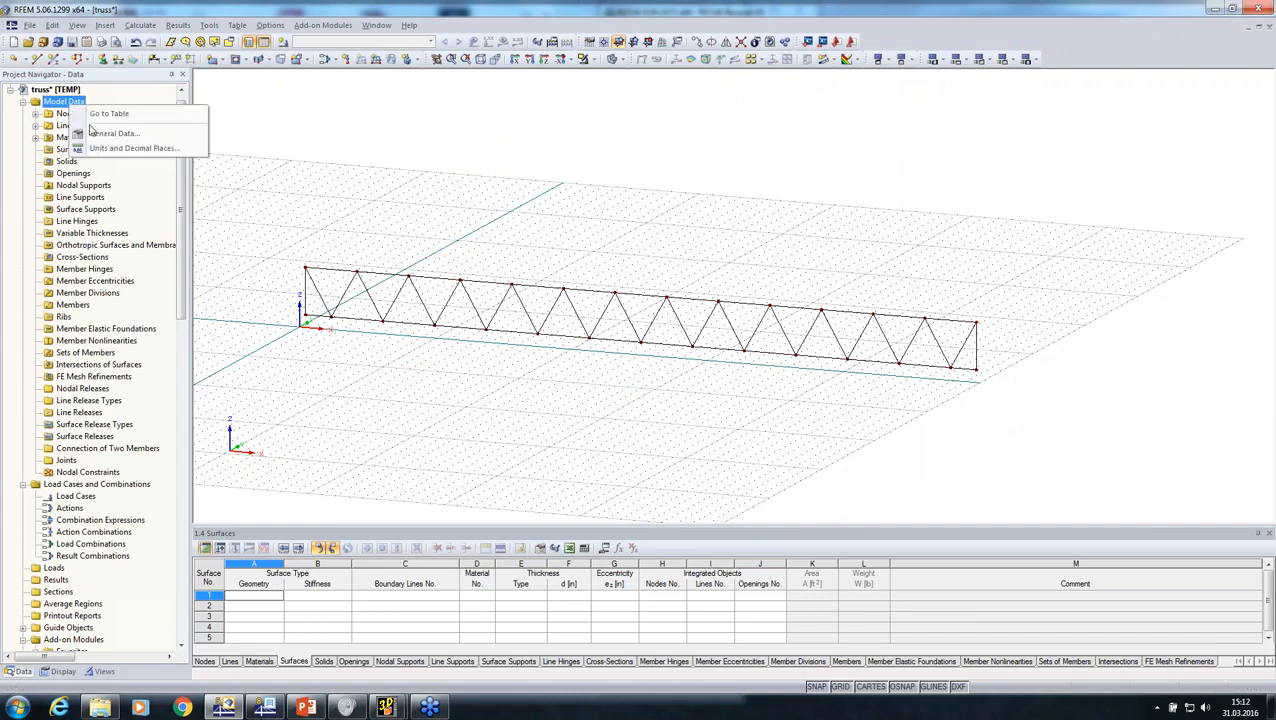
{"action": "left_click", "coordinate": [97, 137]}
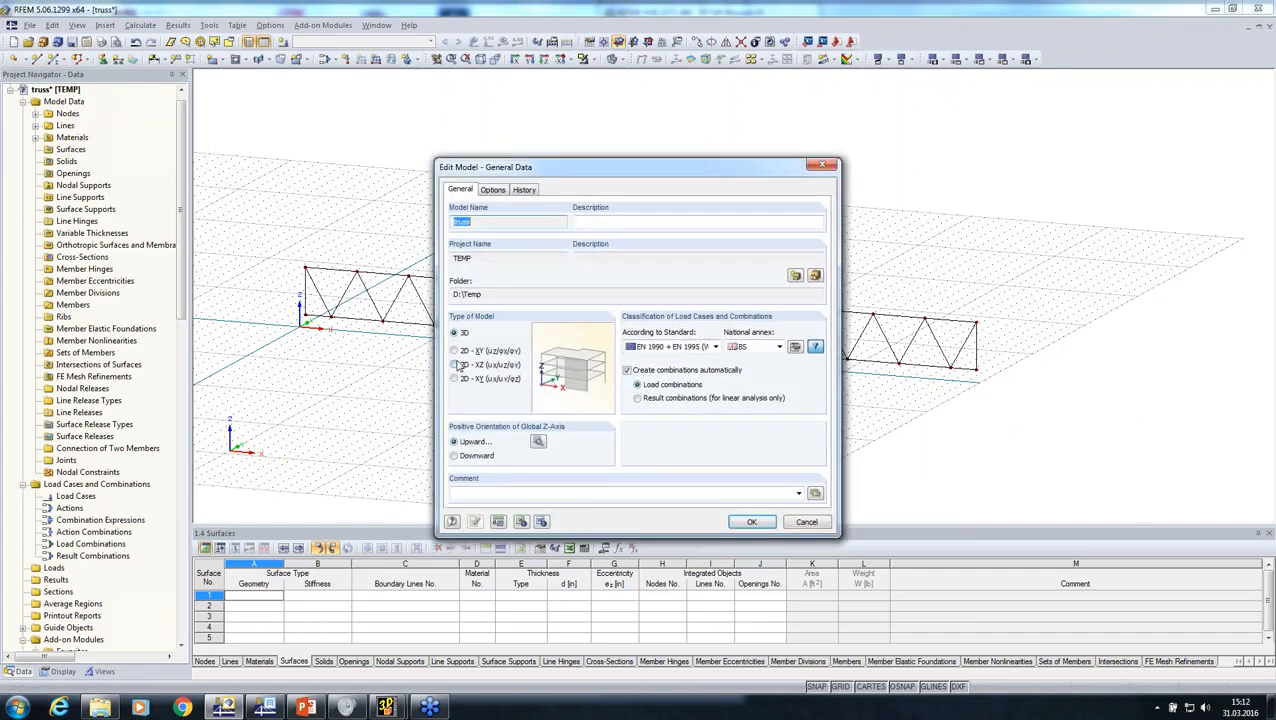
{"action": "left_click", "coordinate": [750, 521]}
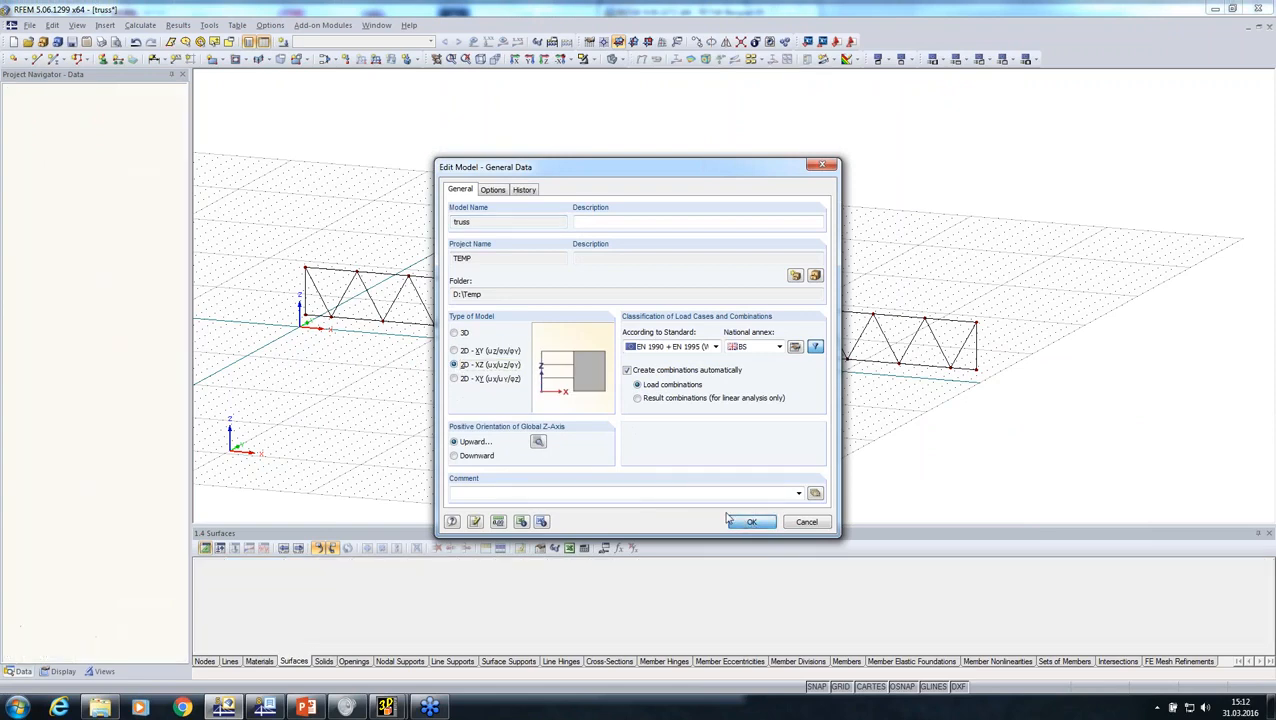
Step: Define the upper and lower chord lines as beam members and give them a new cross-section Rectangle 6/8
{"action": "middle_click_drag", "start_coordinate": [546, 392], "coordinate": [673, 392]}
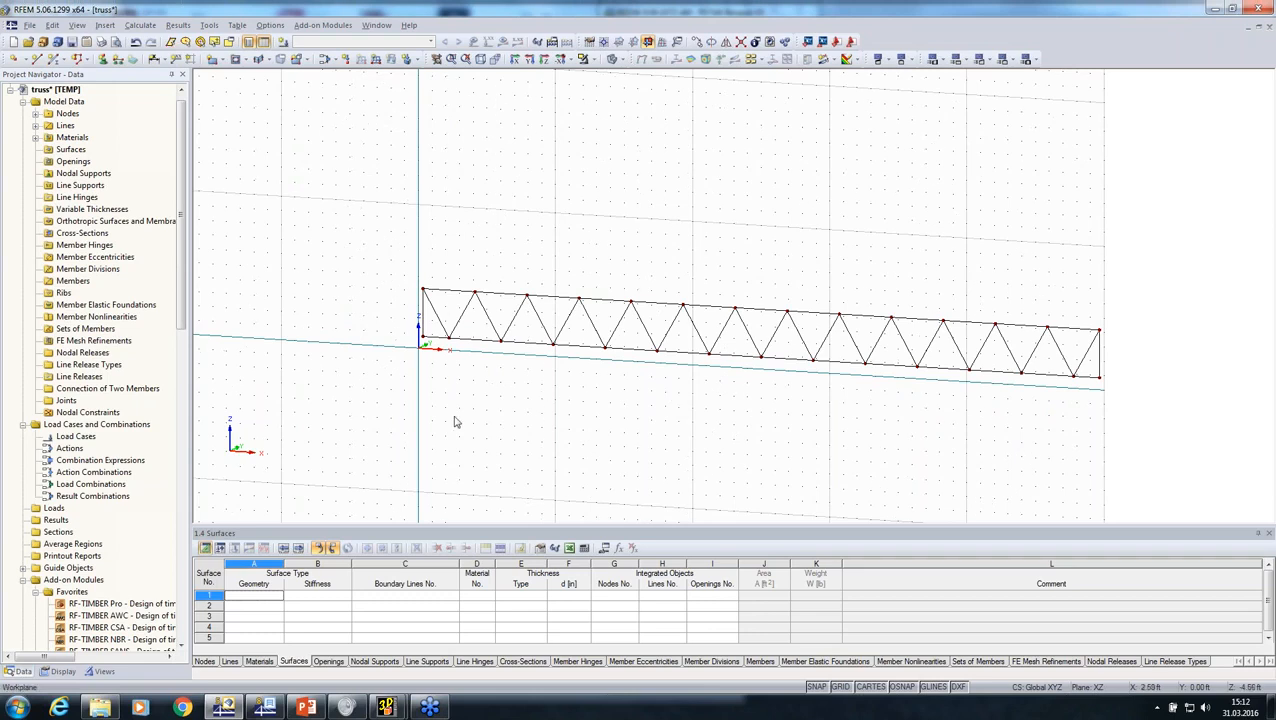
{"action": "left_click", "coordinate": [455, 298]}
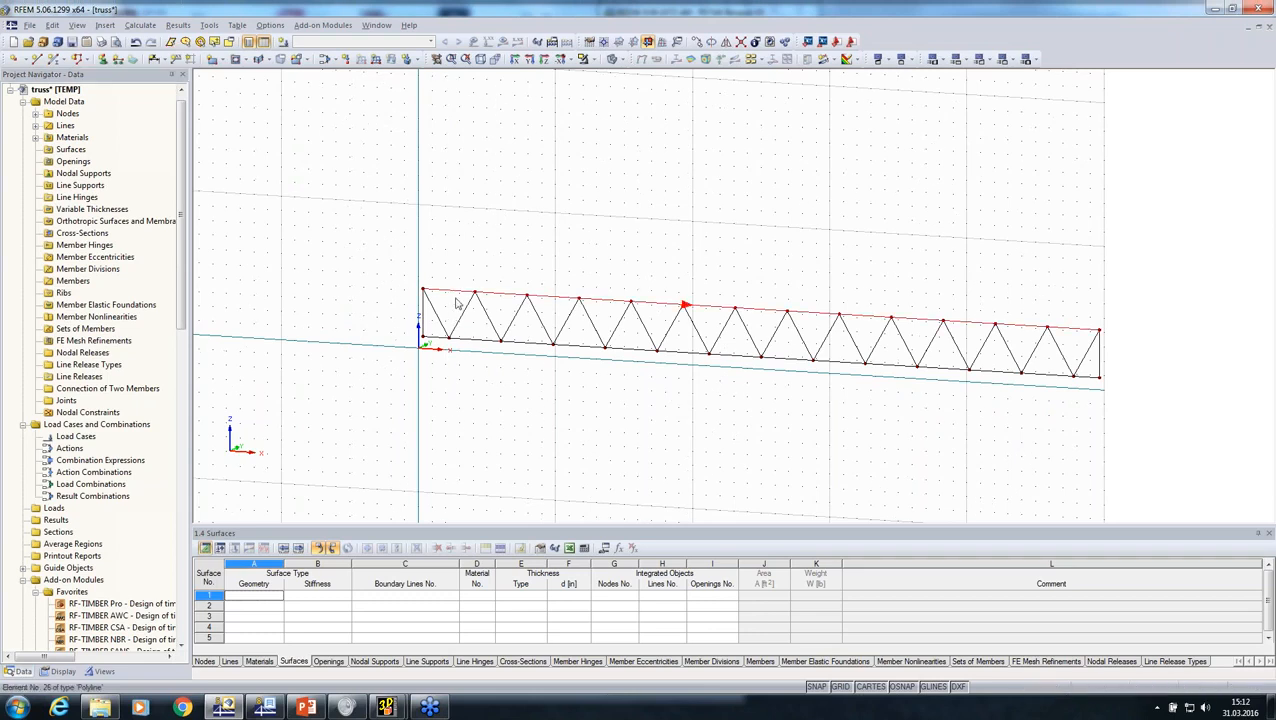
{"action": "right_click", "coordinate": [477, 344]}
{"action": "left_click", "coordinate": [528, 20]}
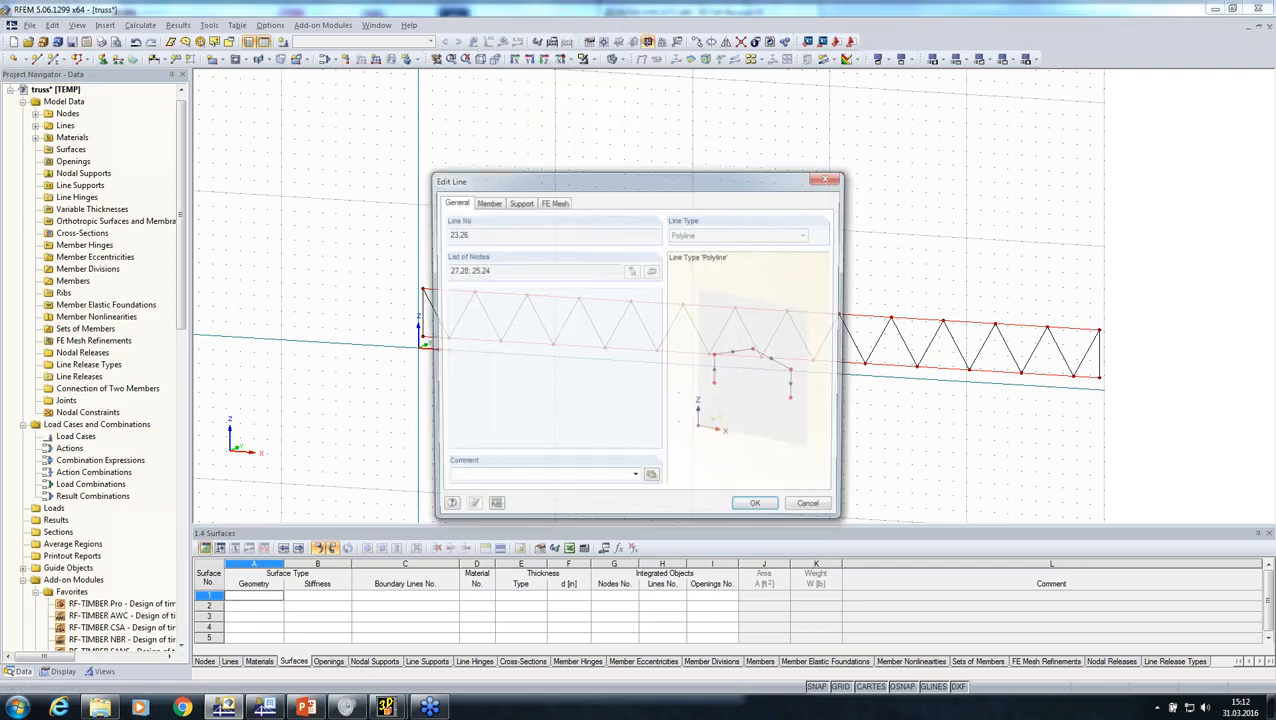
{"action": "left_click", "coordinate": [492, 205]}
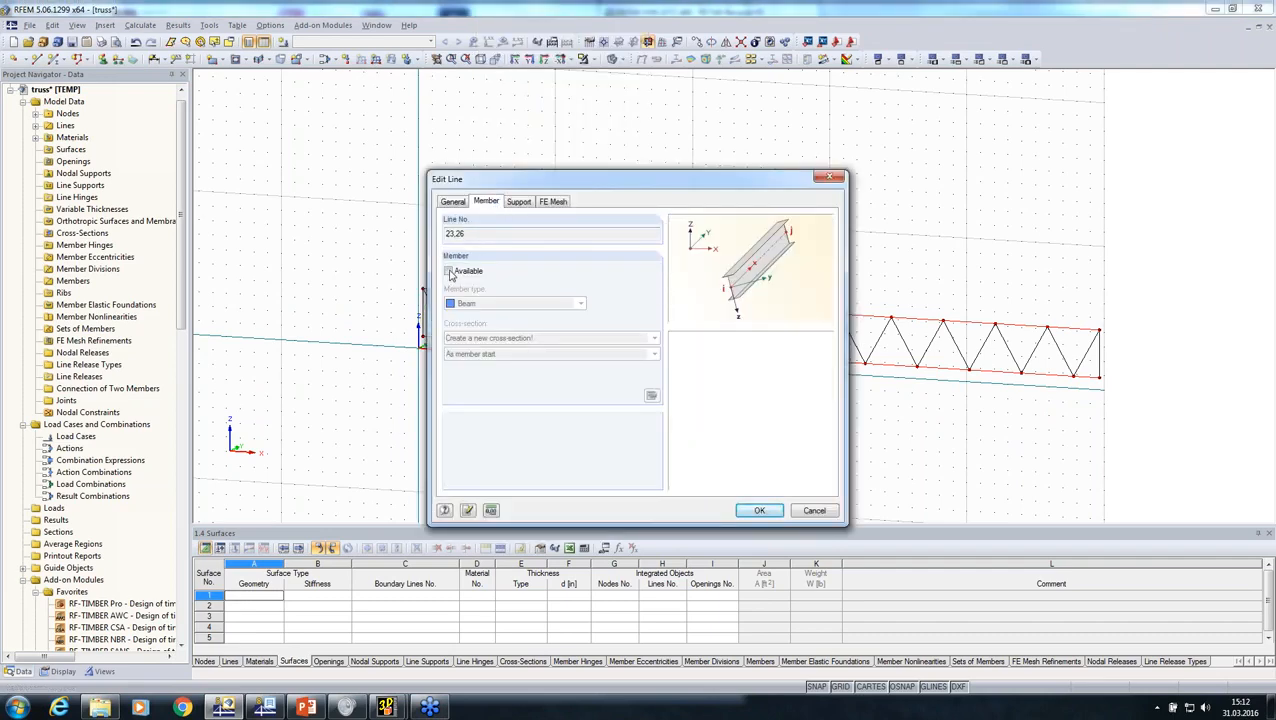
{"action": "left_click", "coordinate": [449, 271]}
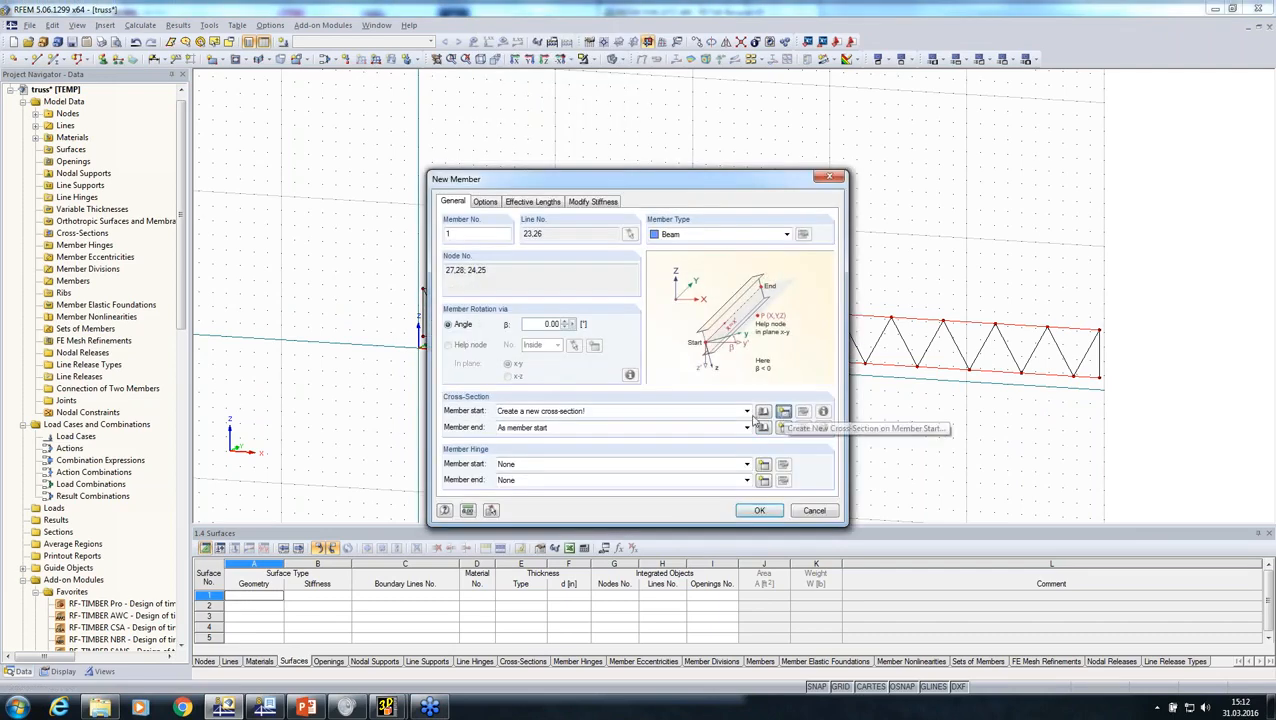
{"action": "left_click", "coordinate": [783, 411]}
{"action": "type", "text": "Recta"}
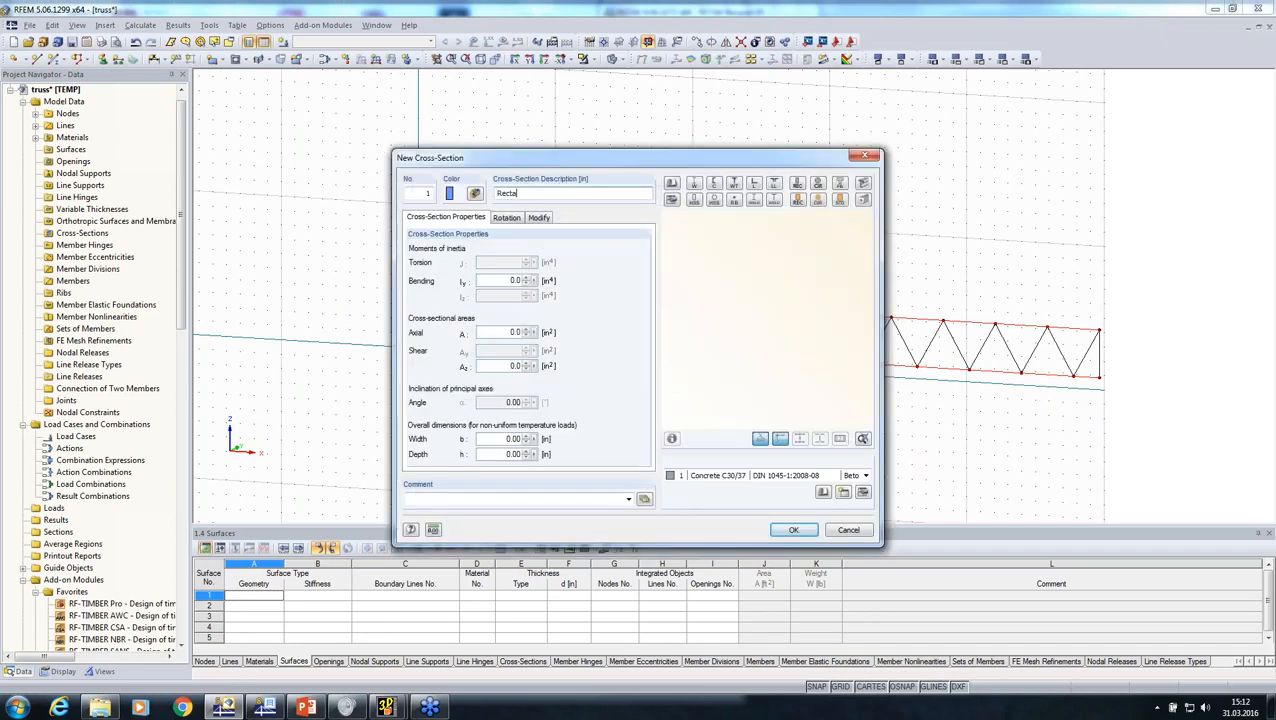
{"action": "type", "text": "ngle"}
{"action": "type", "text": "6/8"}
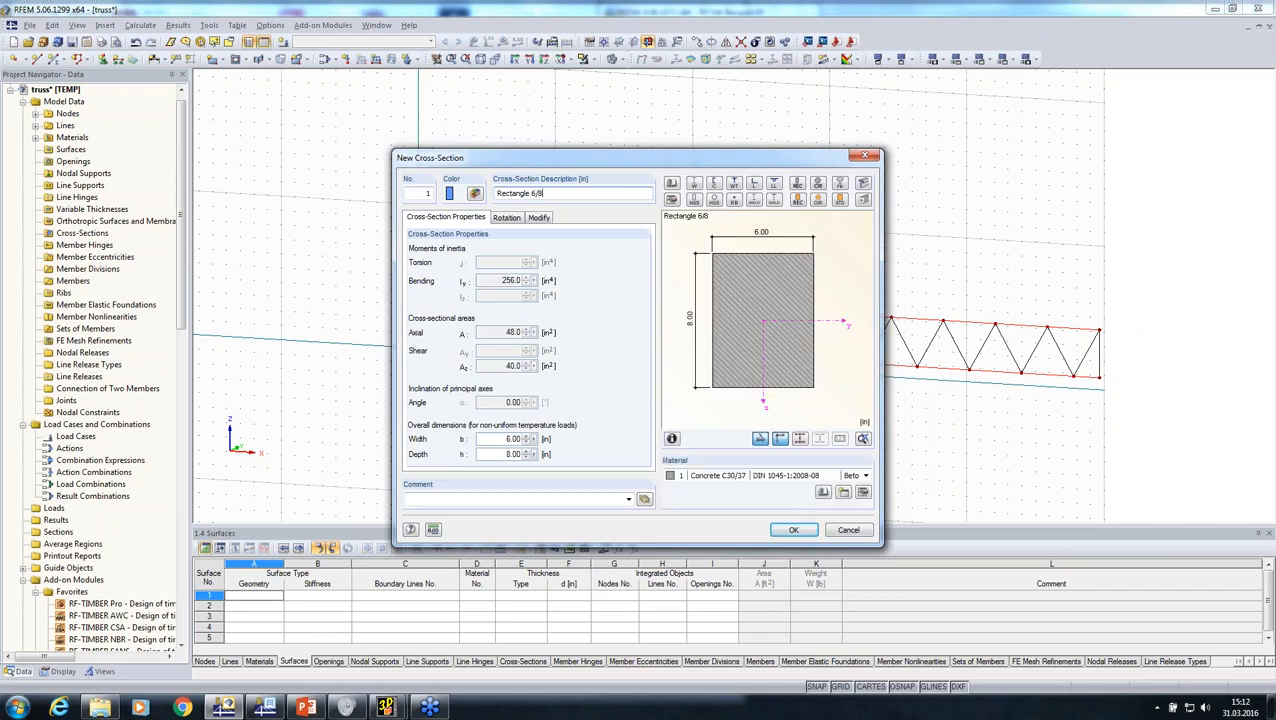
Step: Assign Glulam Timber GL32h (BS EN 14080:2013-08) from the Holz favorites to the chord cross-section and create the chord members
{"action": "left_click", "coordinate": [820, 493]}
{"action": "left_click", "coordinate": [487, 125]}
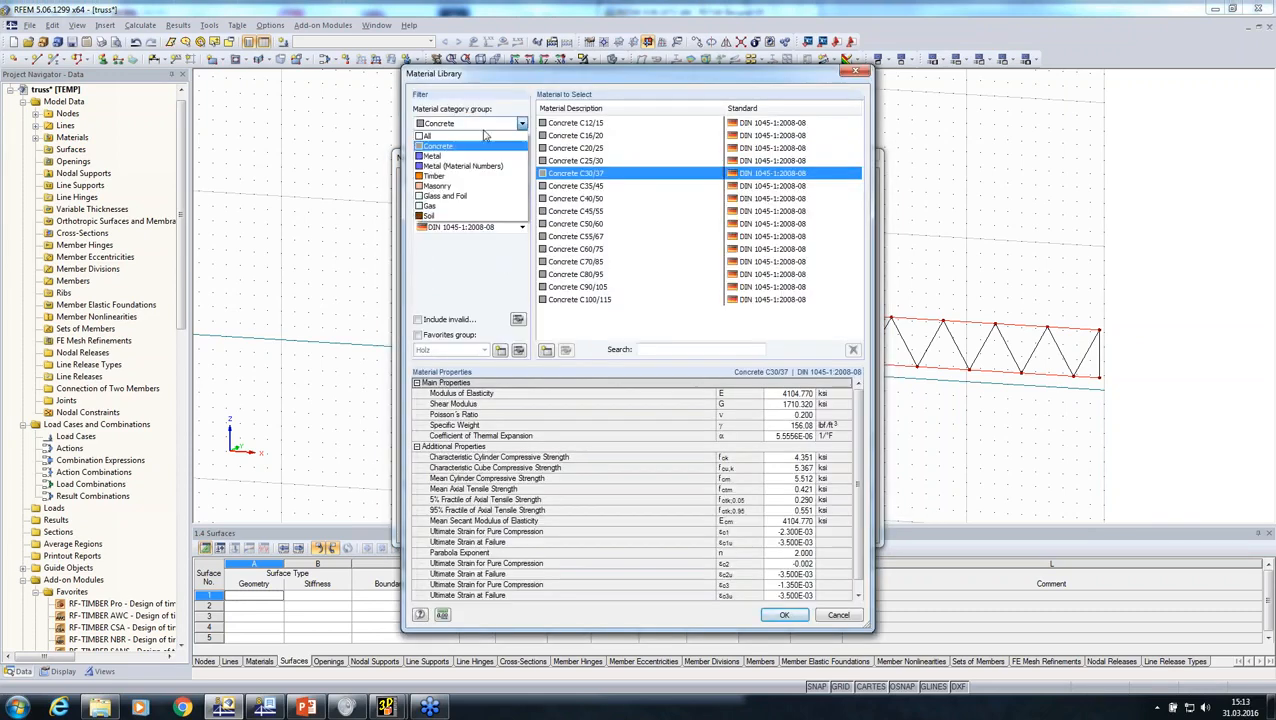
{"action": "left_click", "coordinate": [484, 137]}
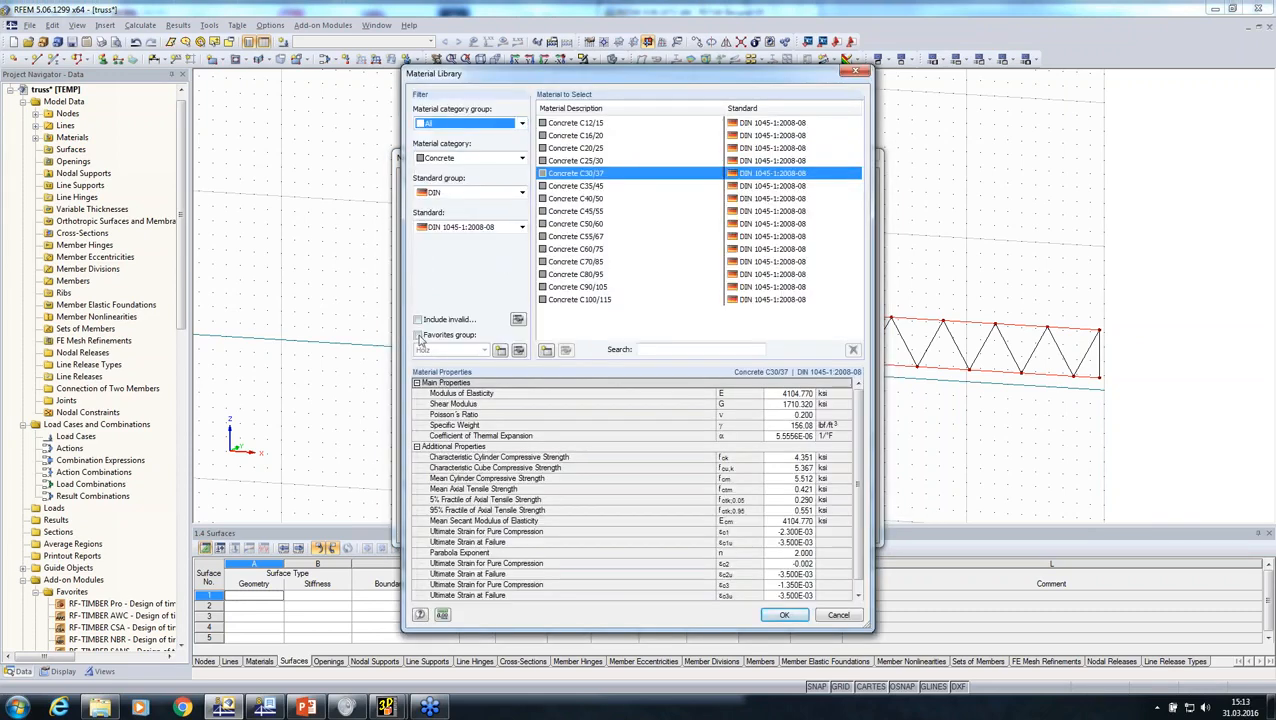
{"action": "left_click", "coordinate": [418, 335]}
{"action": "left_click", "coordinate": [447, 163]}
{"action": "left_click", "coordinate": [445, 171]}
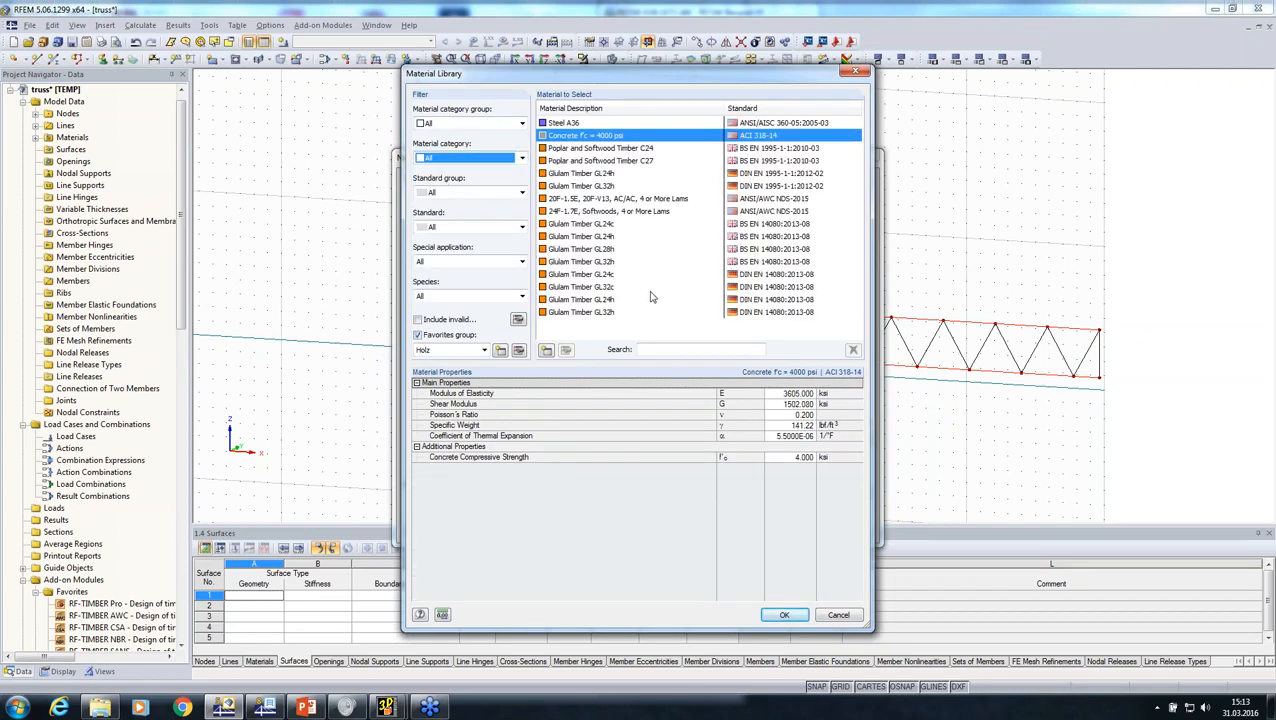
{"action": "left_click", "coordinate": [597, 249]}
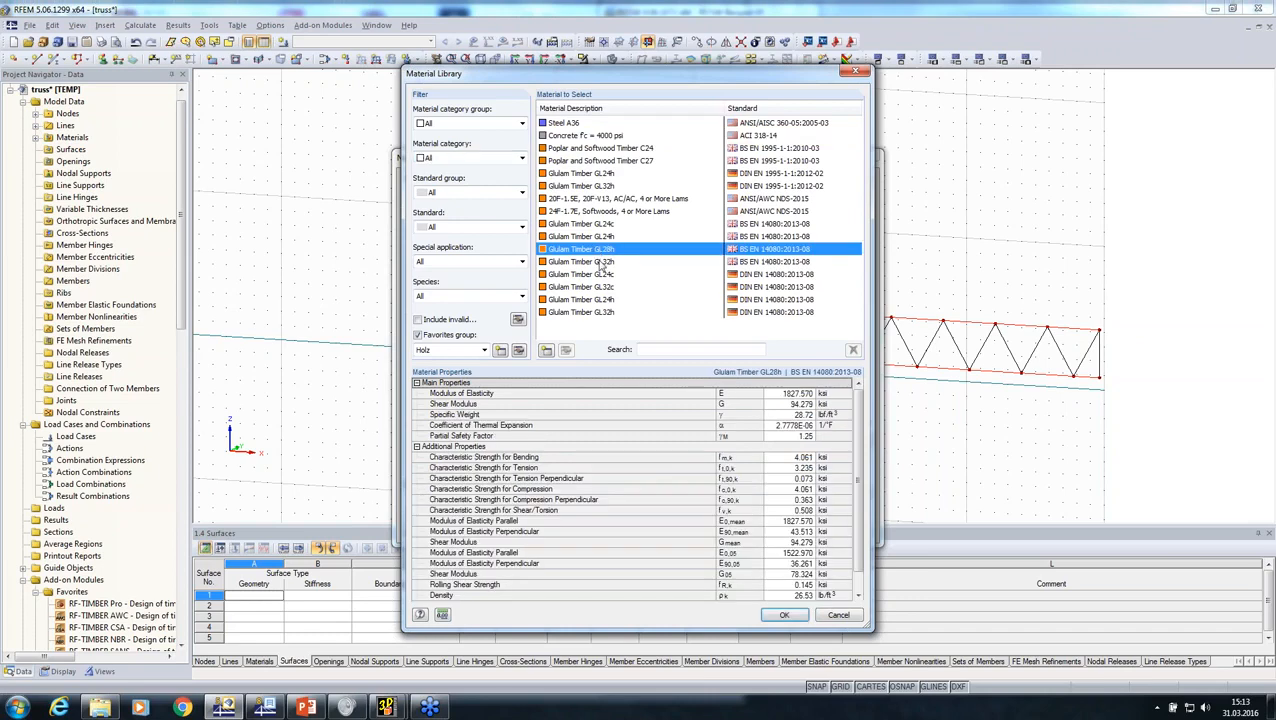
{"action": "left_click", "coordinate": [607, 262]}
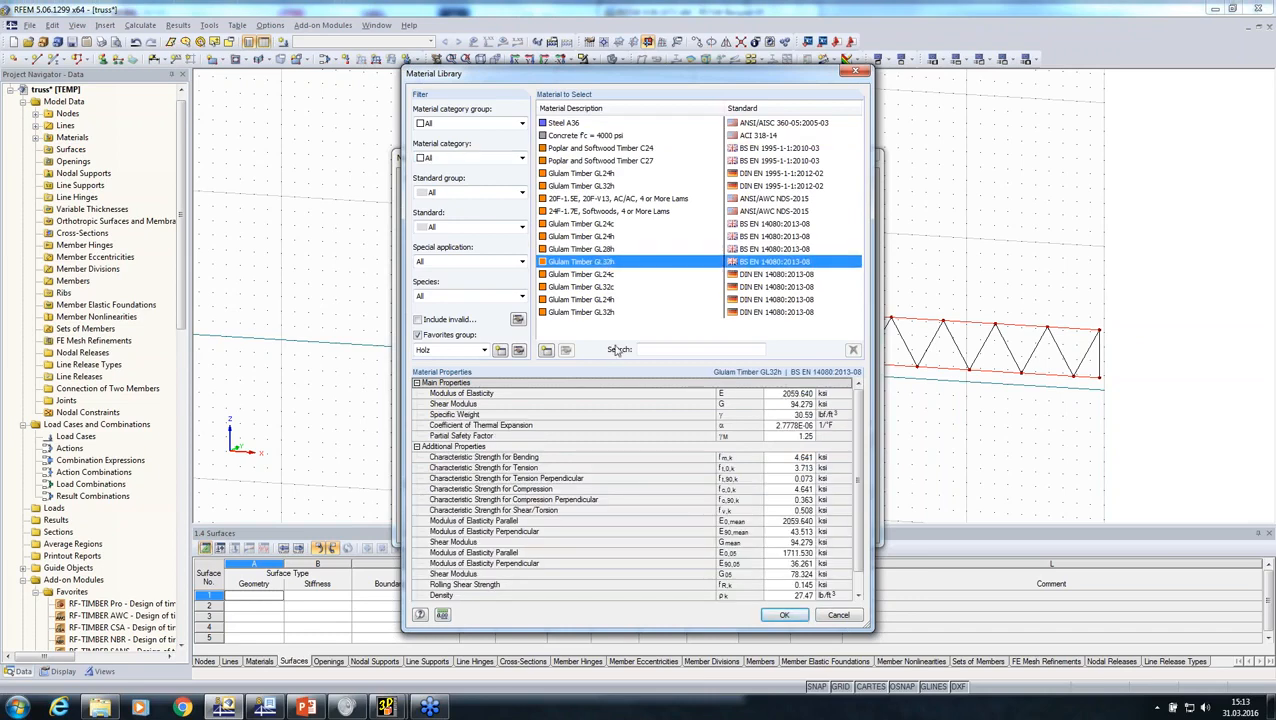
{"action": "left_click", "coordinate": [782, 615]}
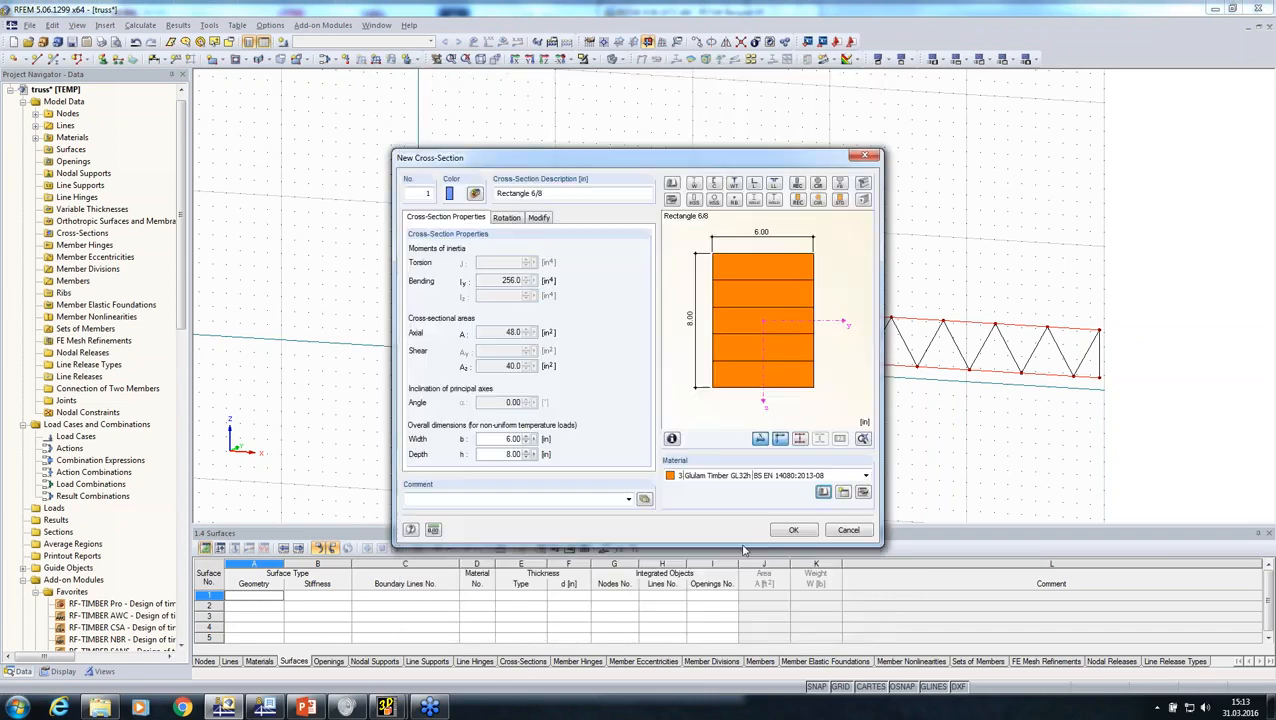
{"action": "left_click", "coordinate": [794, 531]}
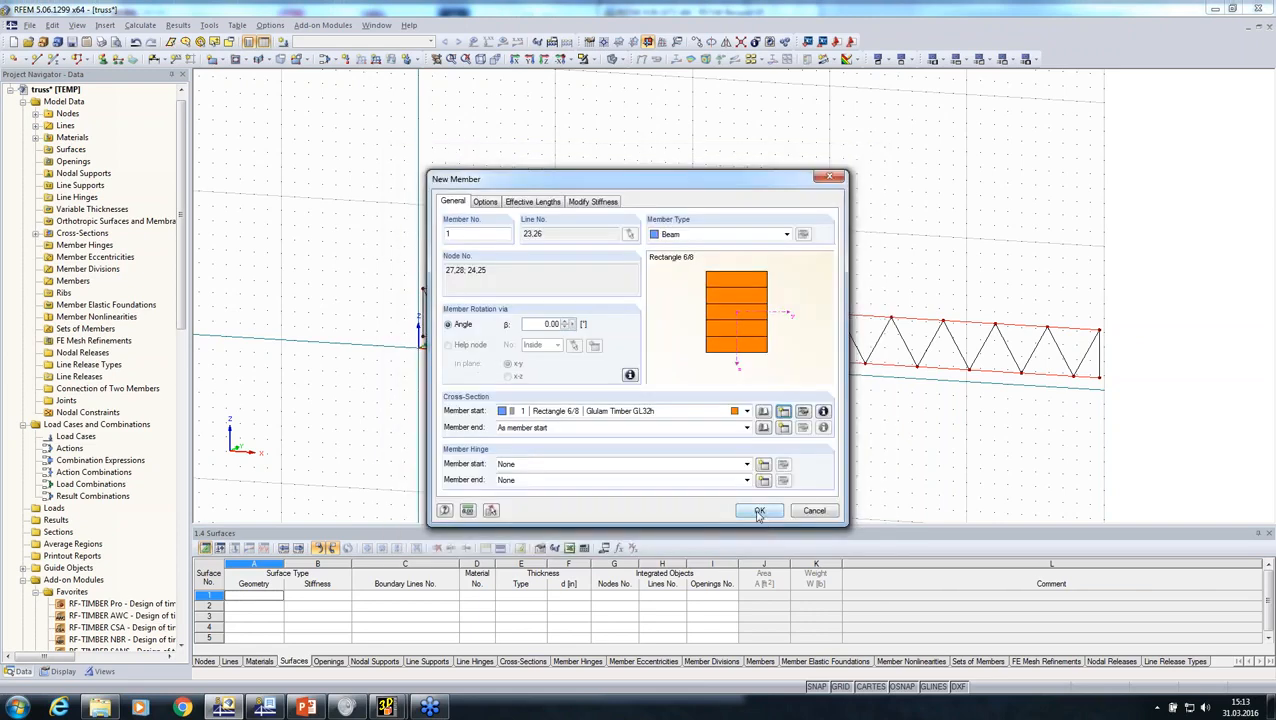
{"action": "left_click", "coordinate": [759, 511]}
{"action": "left_click", "coordinate": [757, 511]}
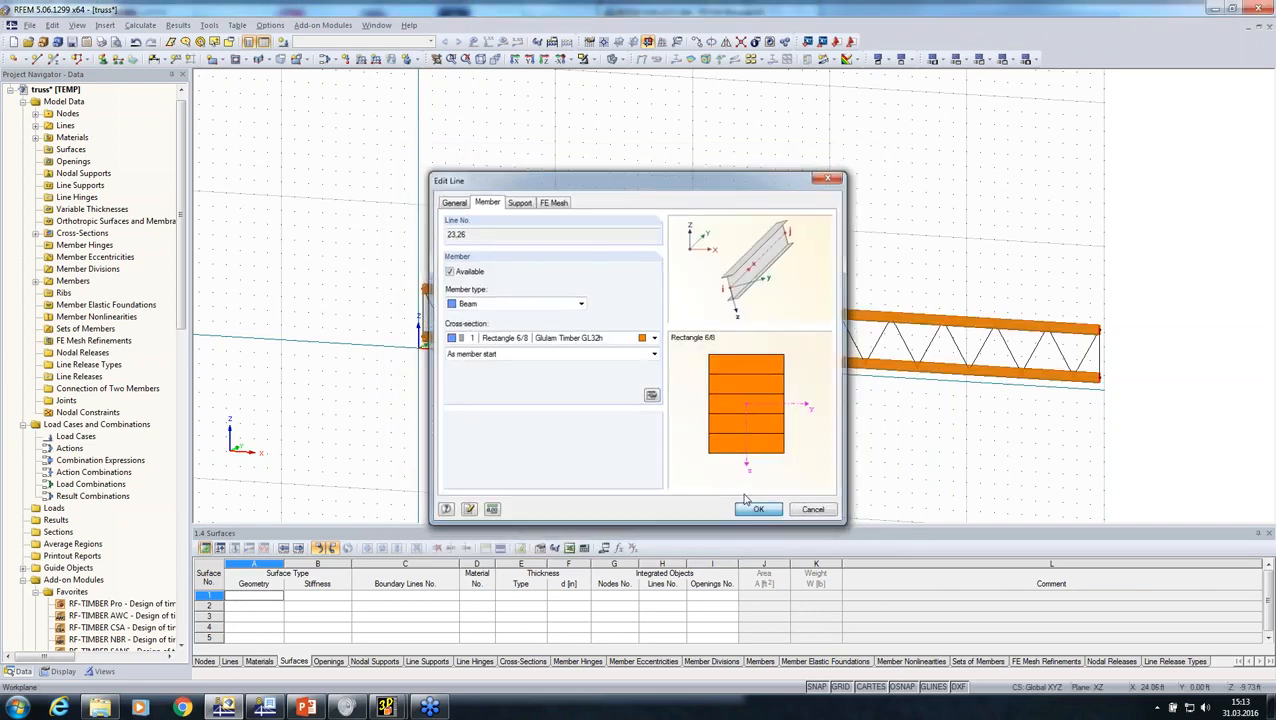
Step: Create a set of continuous members from the upper chord
{"action": "right_click", "coordinate": [663, 302]}
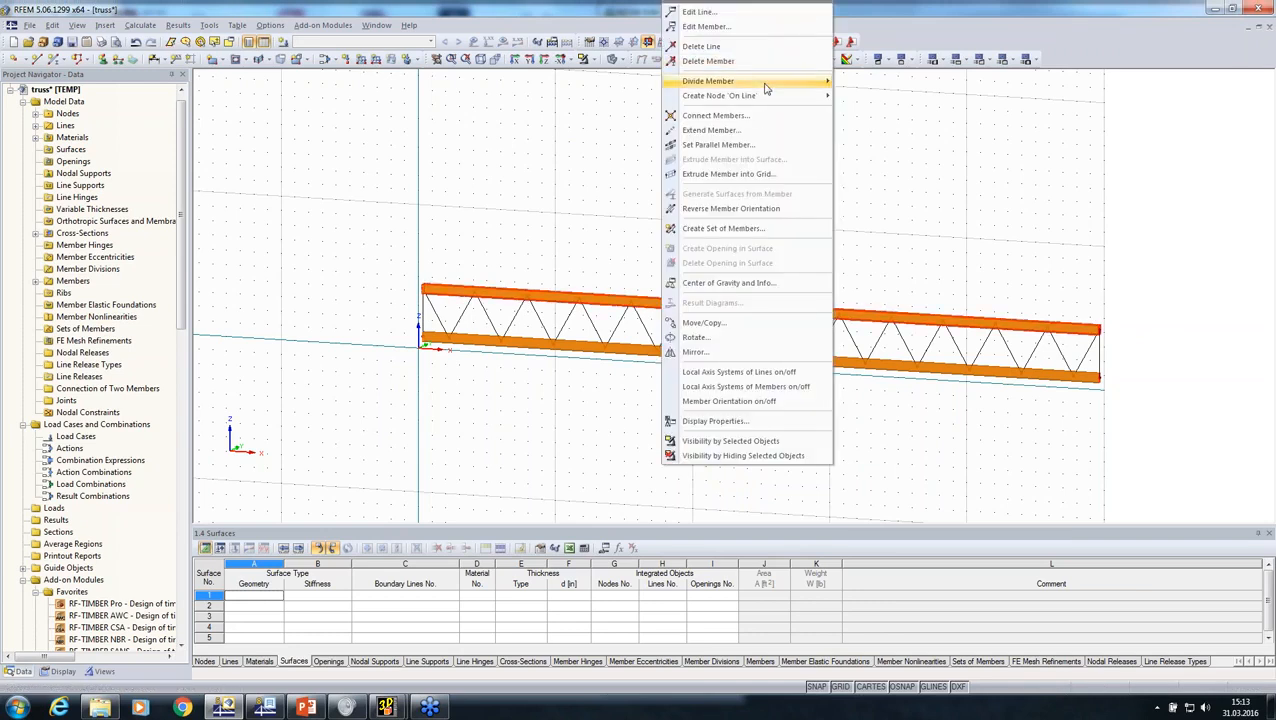
{"action": "mouse_move", "coordinate": [765, 84]}
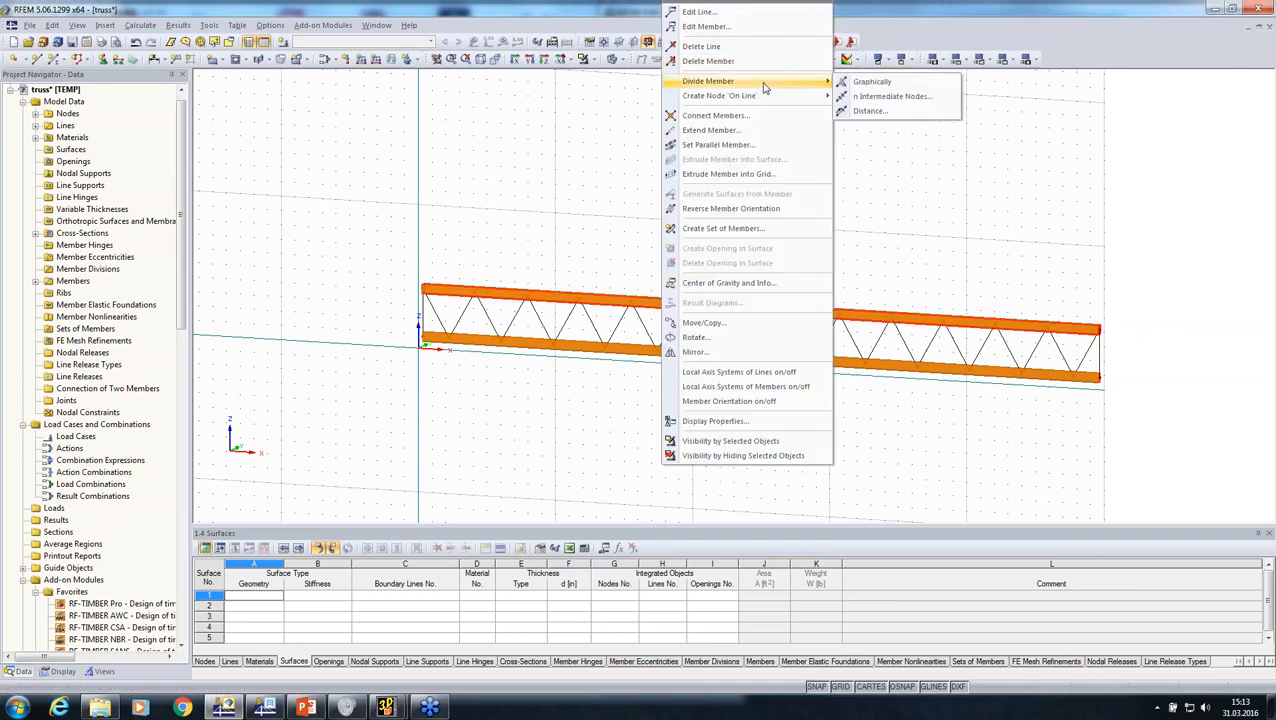
{"action": "left_click", "coordinate": [730, 228]}
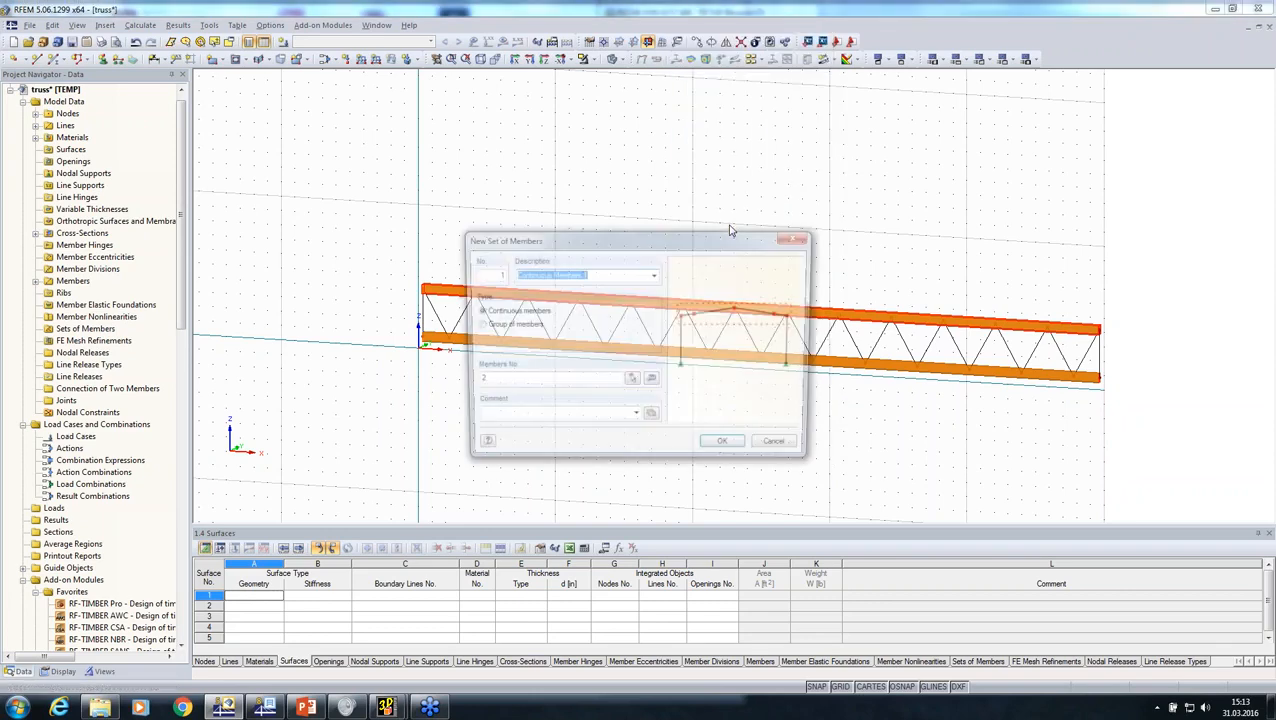
{"action": "left_click", "coordinate": [727, 449]}
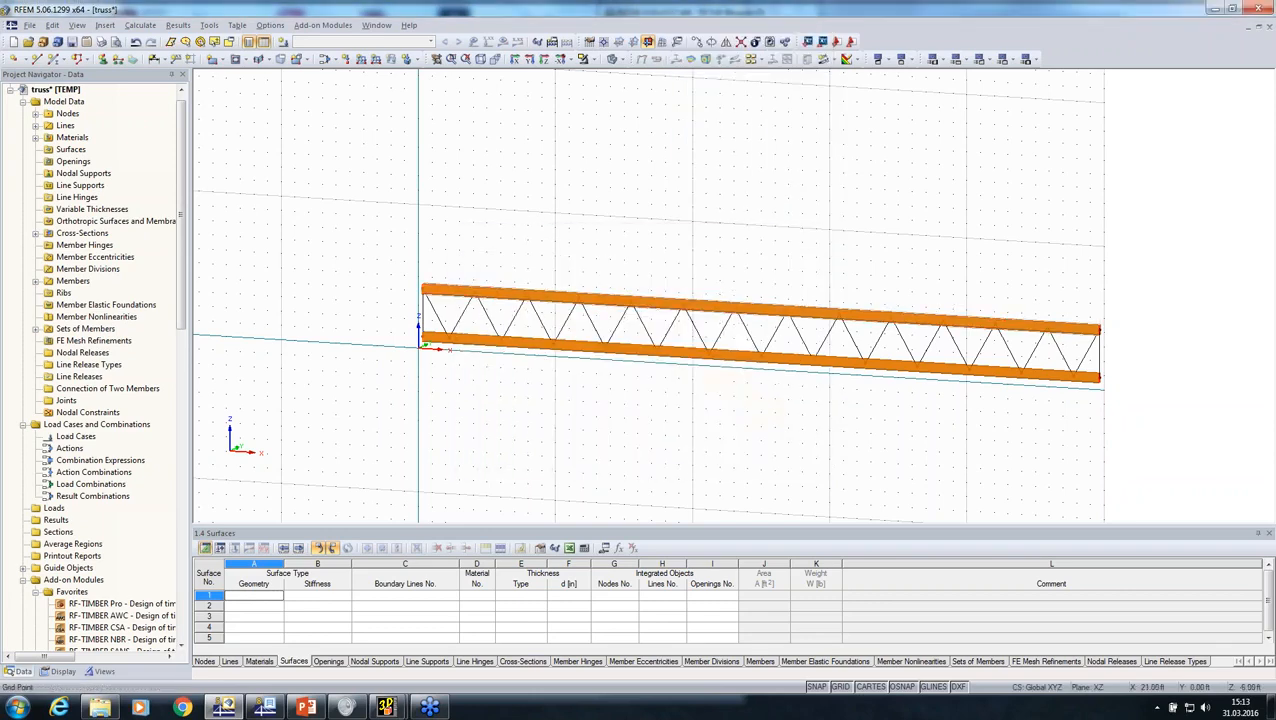
Step: Connect all lines and members across the entire truss
{"action": "mouse_move", "coordinate": [682, 397]}
{"action": "middle_mouse_down"}
{"action": "mouse_move", "coordinate": [649, 402]}
{"action": "mouse_move", "coordinate": [660, 385]}
{"action": "middle_mouse_up"}
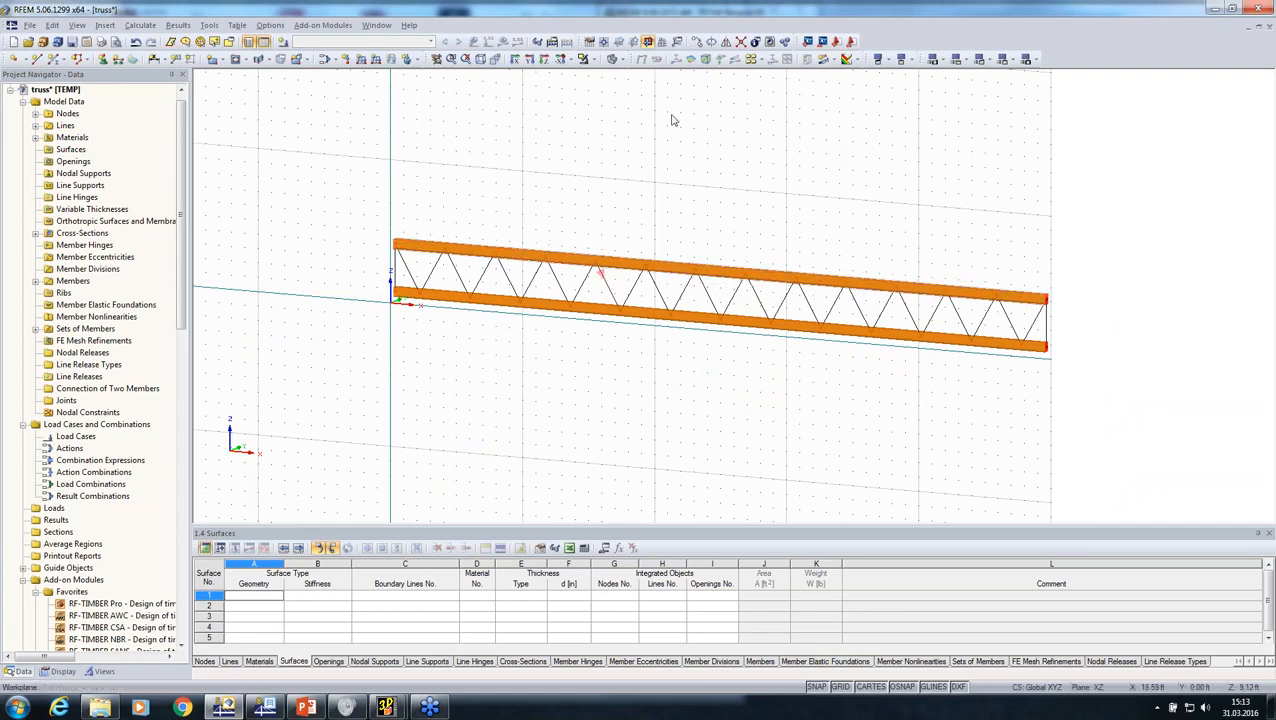
{"action": "left_click", "coordinate": [741, 41]}
{"action": "left_click_drag", "start_coordinate": [343, 158], "coordinate": [1215, 471]}
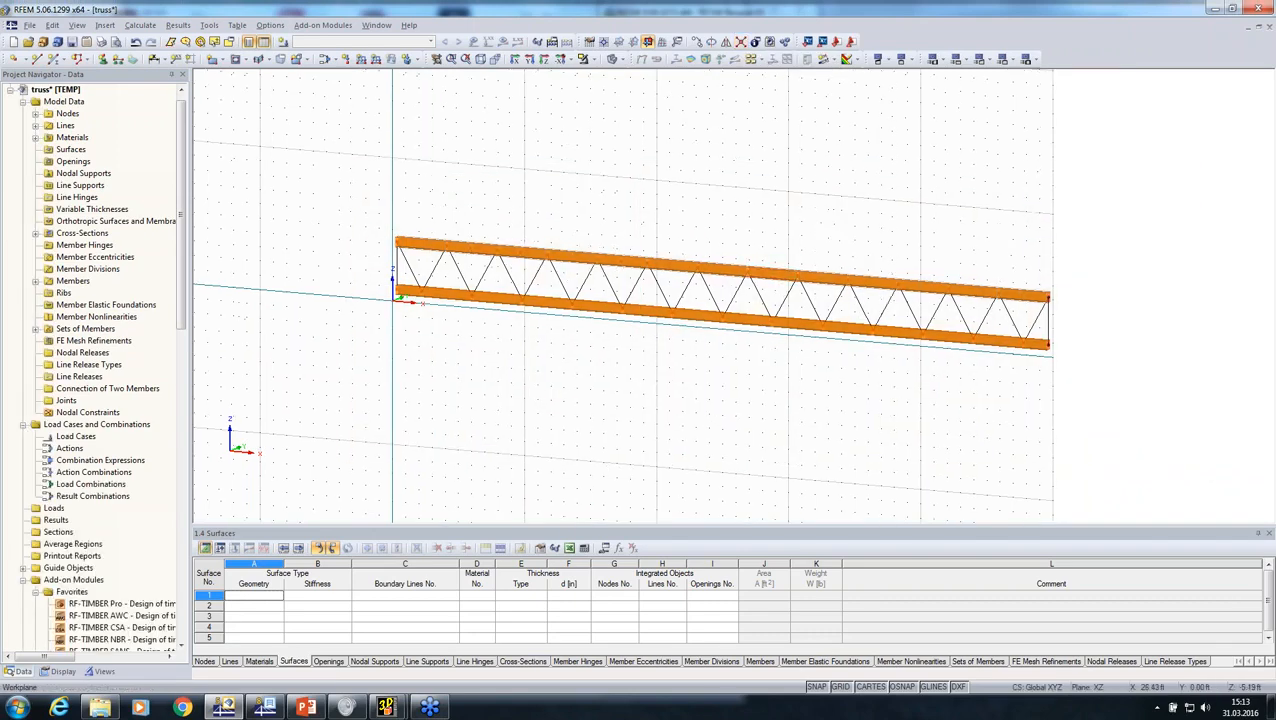
Step: Define the diagonal and vertical web lines as members with a new cross-section Rectangle 5,5/5,5
{"action": "middle_click_drag", "start_coordinate": [737, 428], "coordinate": [900, 434], "text": "ctrl"}
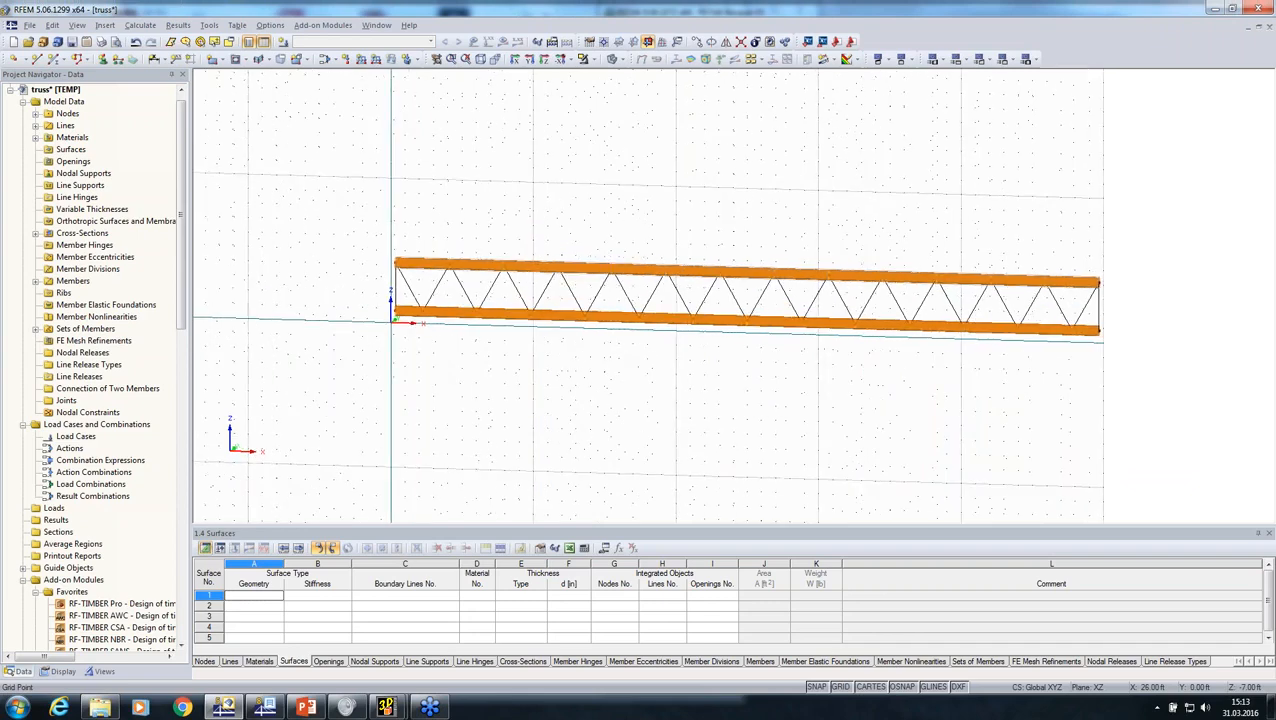
{"action": "left_click", "coordinate": [528, 60]}
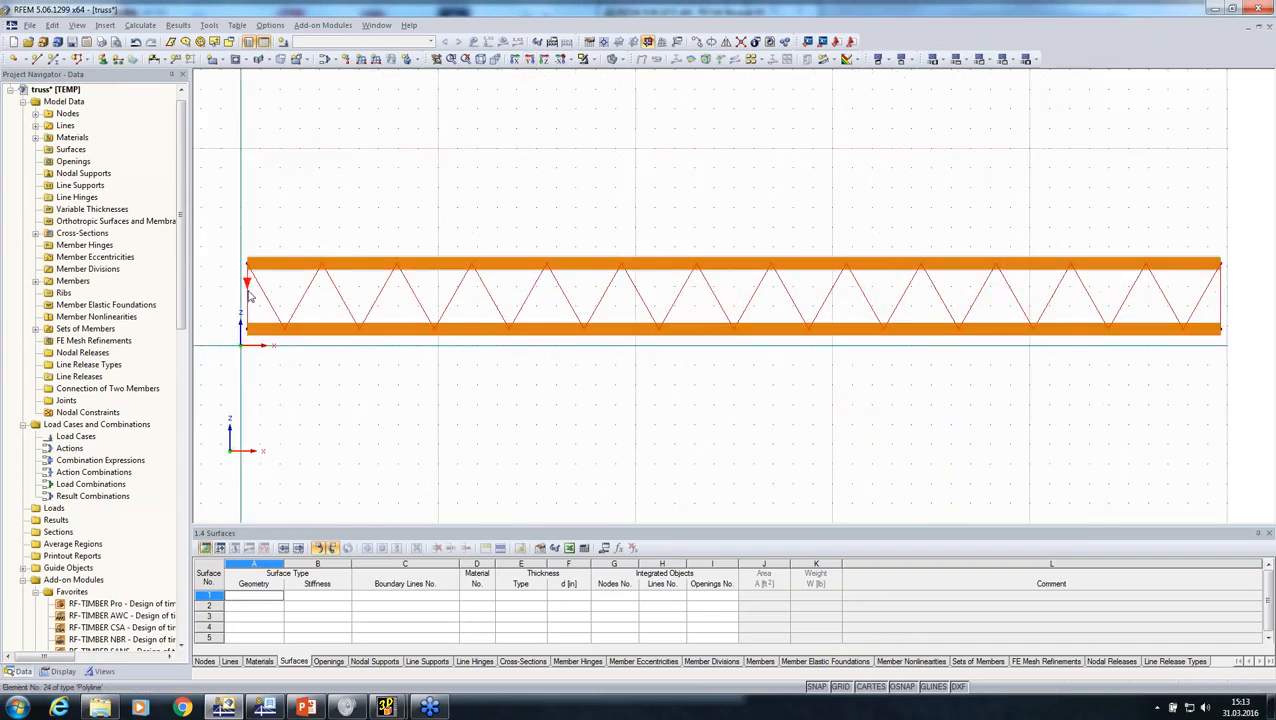
{"action": "right_click", "coordinate": [250, 296]}
{"action": "left_click", "coordinate": [268, 294]}
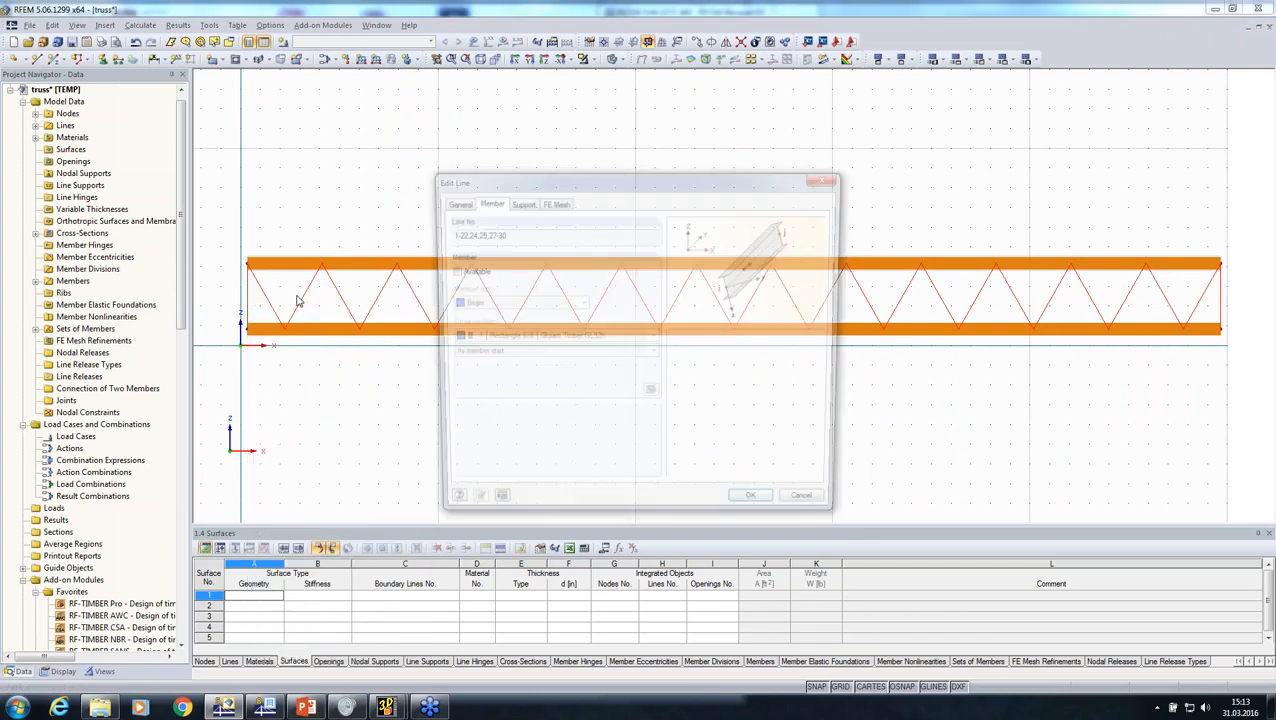
{"action": "left_click", "coordinate": [449, 271]}
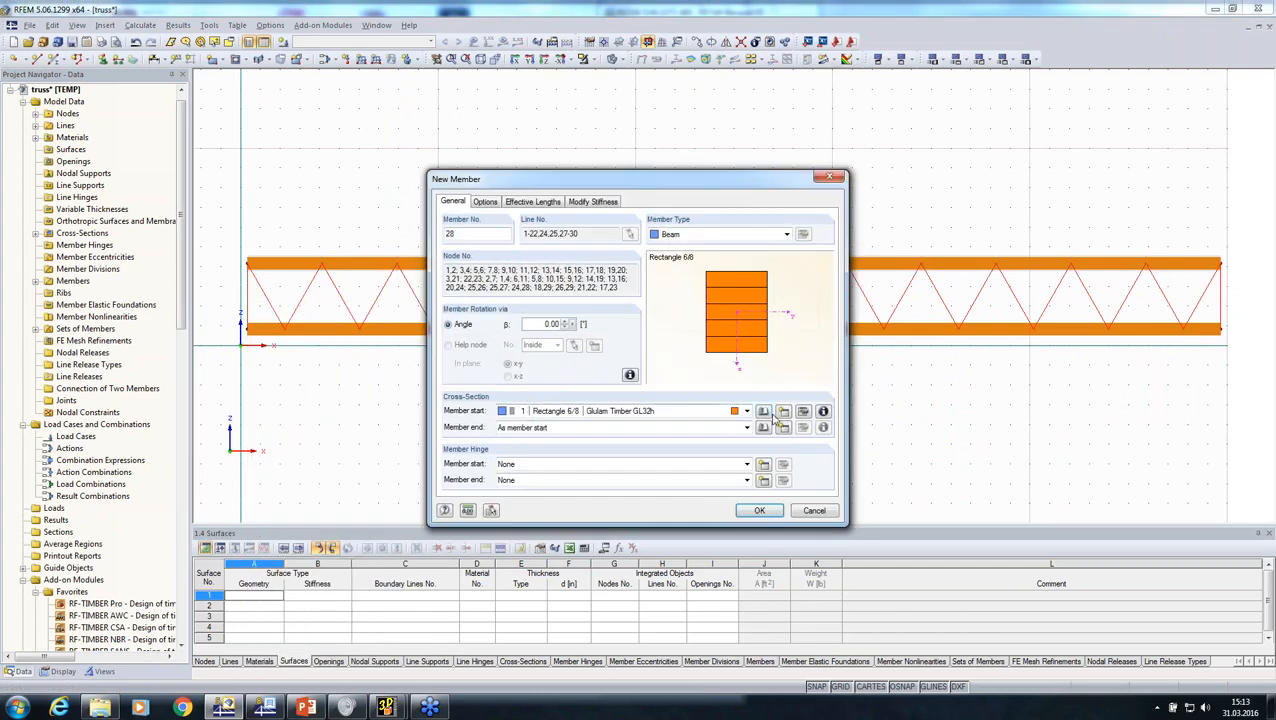
{"action": "left_click", "coordinate": [784, 413]}
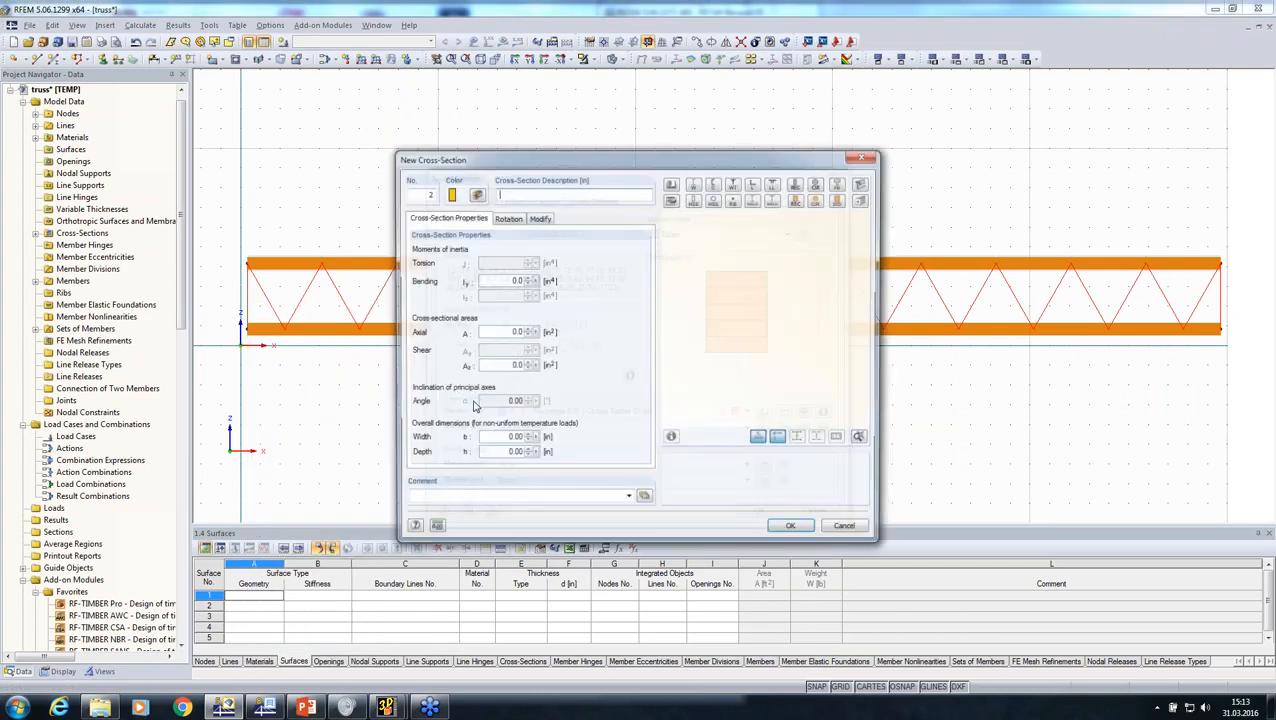
{"action": "type", "text": "R"}
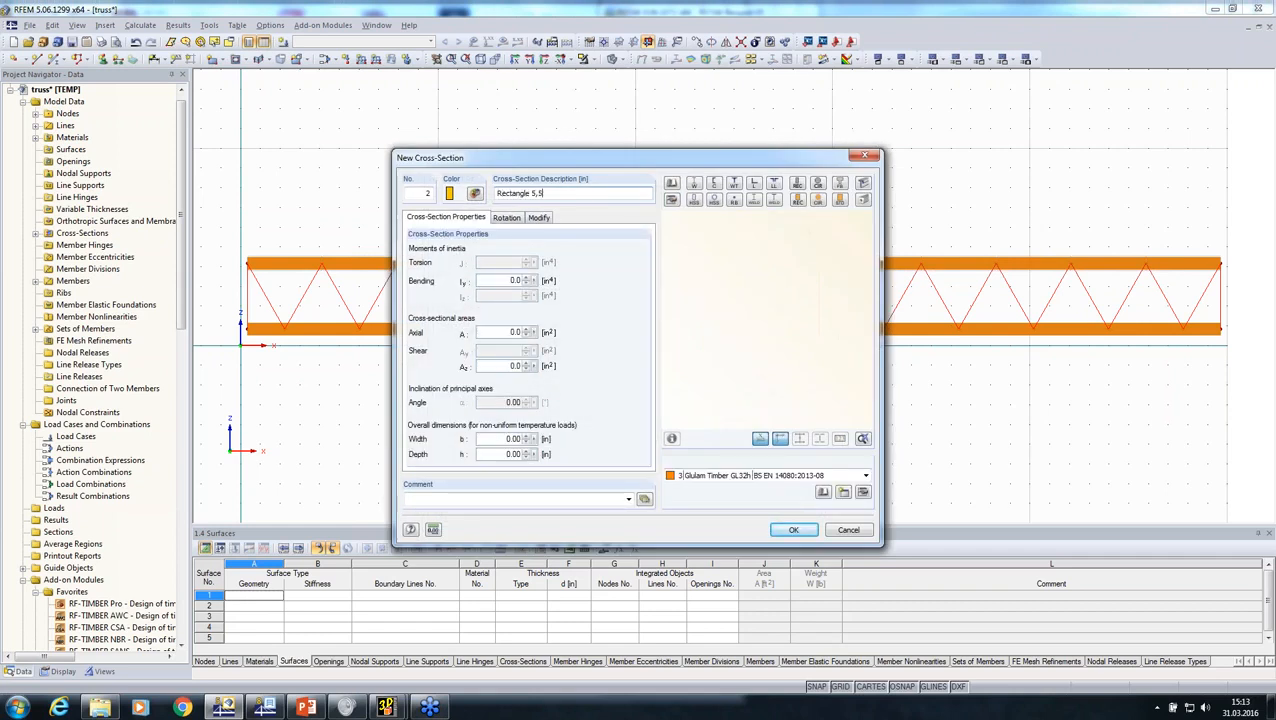
{"action": "type", "text": "ectangle 5,5/5"}
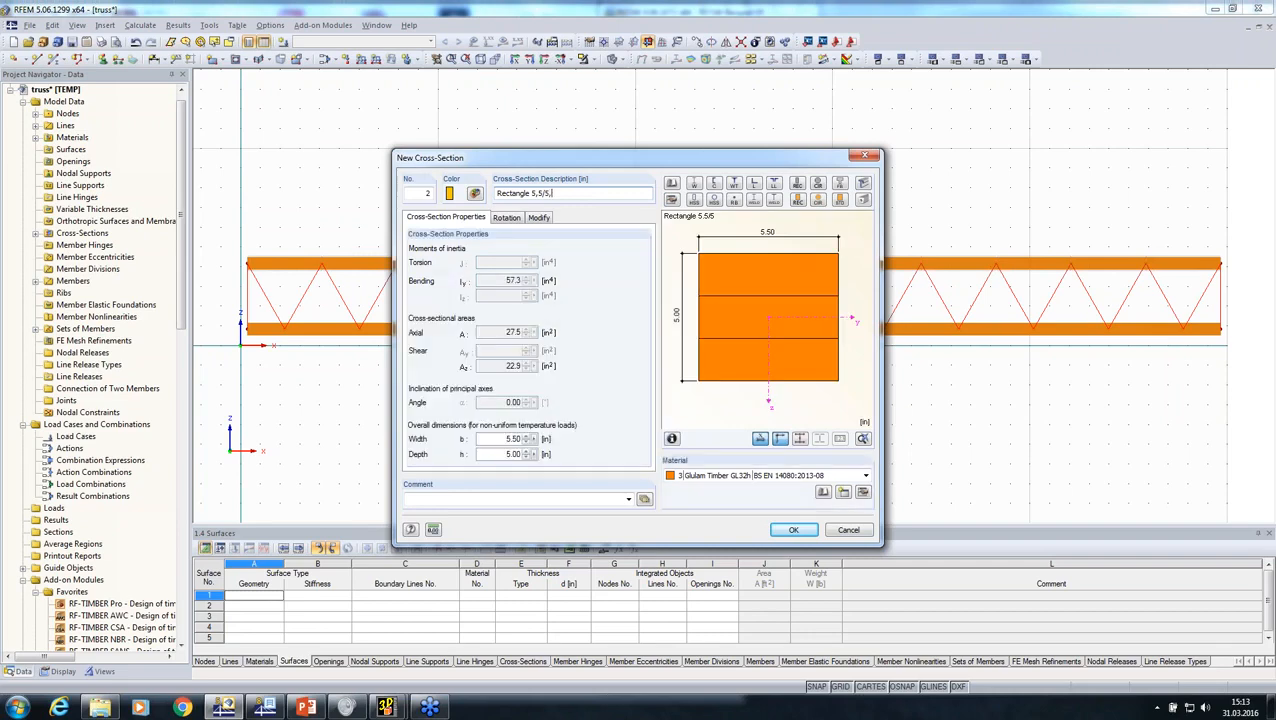
{"action": "type", "text": ",5"}
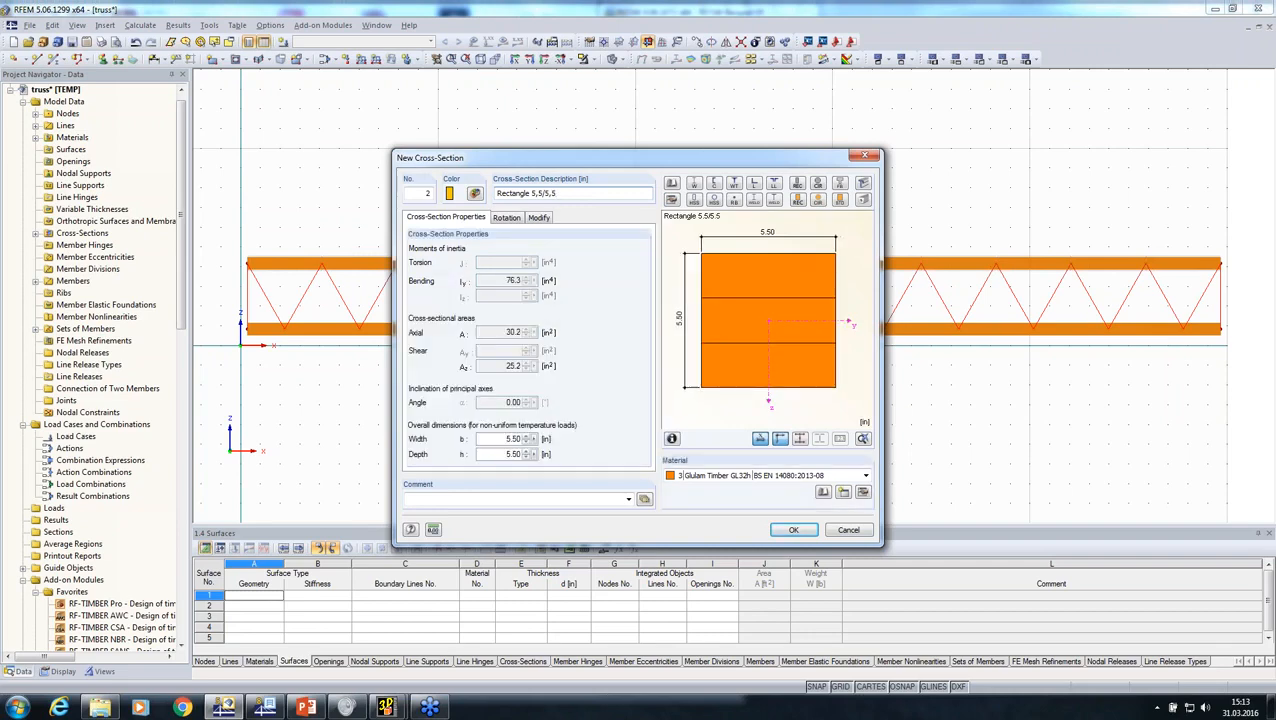
Step: Assign Glulam Timber GL28h (BS EN 14080:2013-08) from the Holz favorites to the web cross-section and set the web member type to Truss
{"action": "left_click", "coordinate": [823, 491]}
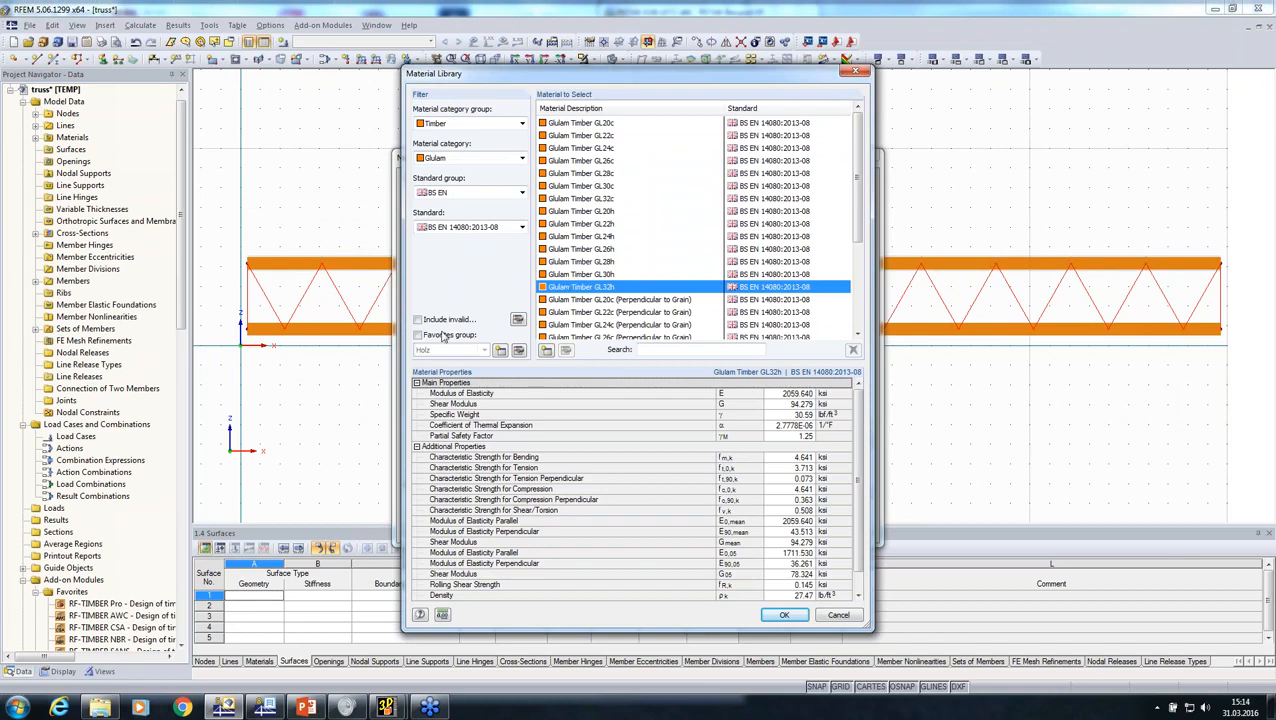
{"action": "left_click", "coordinate": [418, 335]}
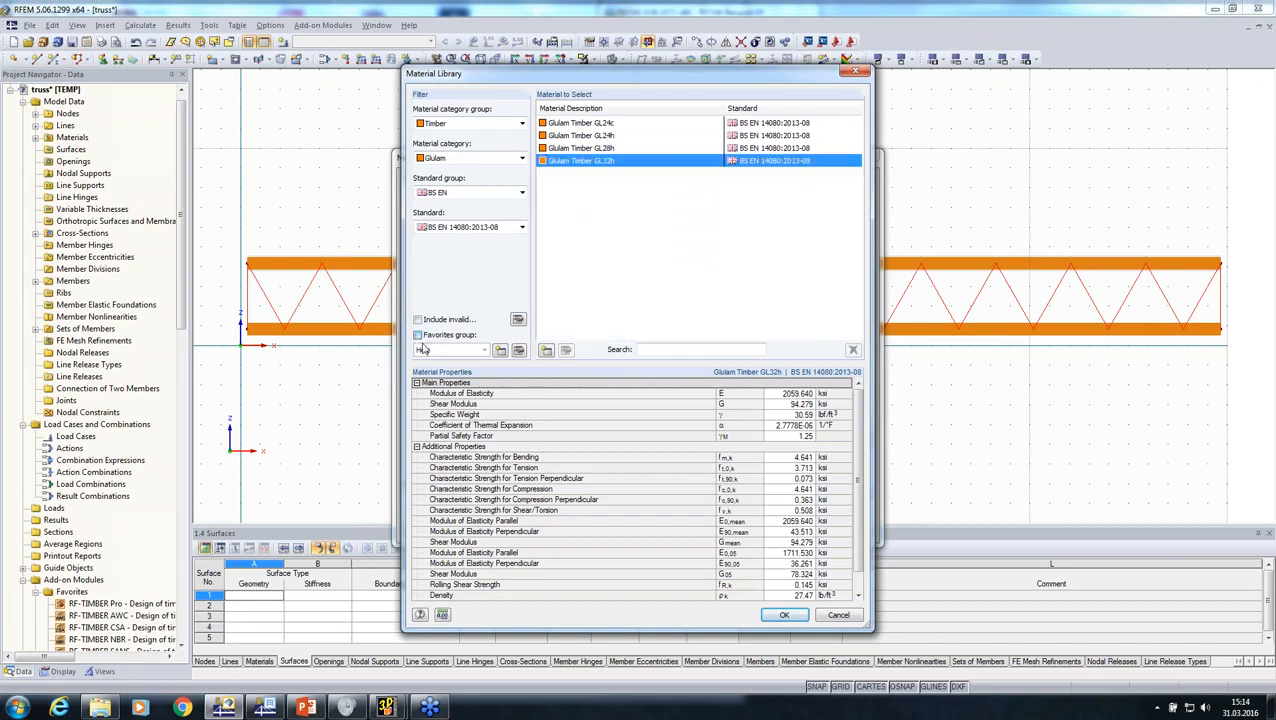
{"action": "left_click", "coordinate": [588, 150]}
{"action": "left_click", "coordinate": [779, 614]}
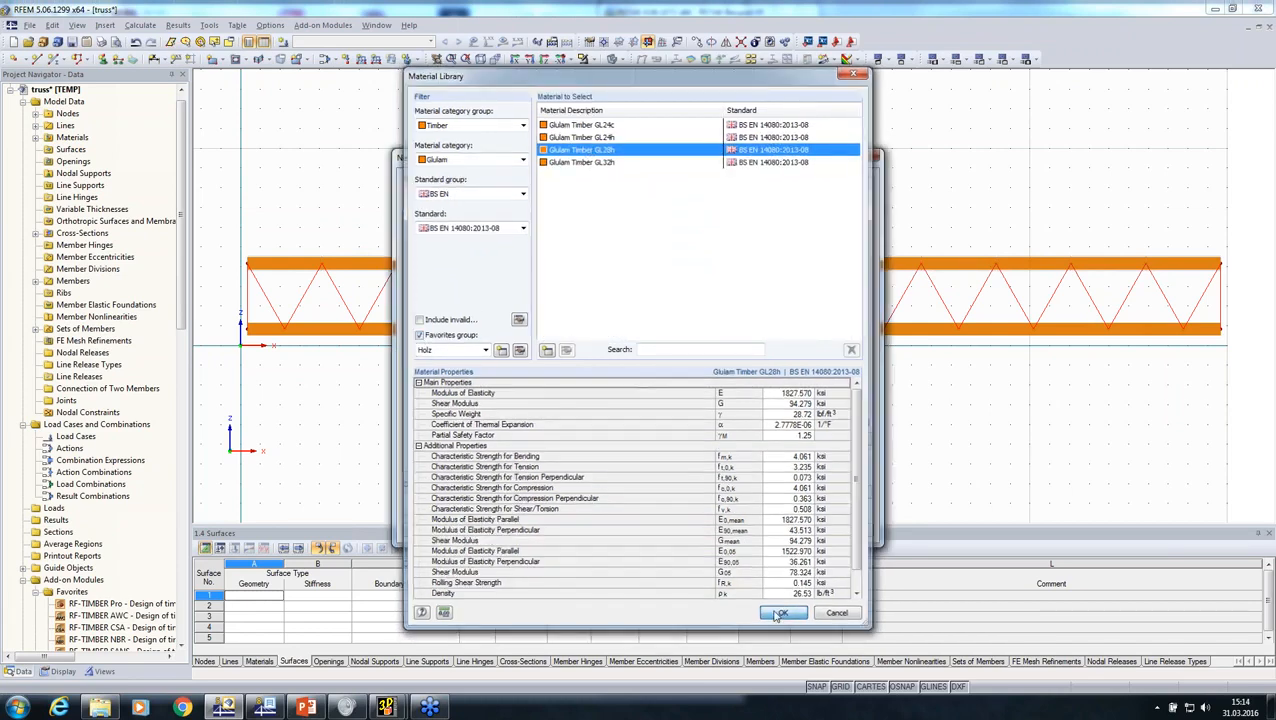
{"action": "left_click", "coordinate": [790, 527]}
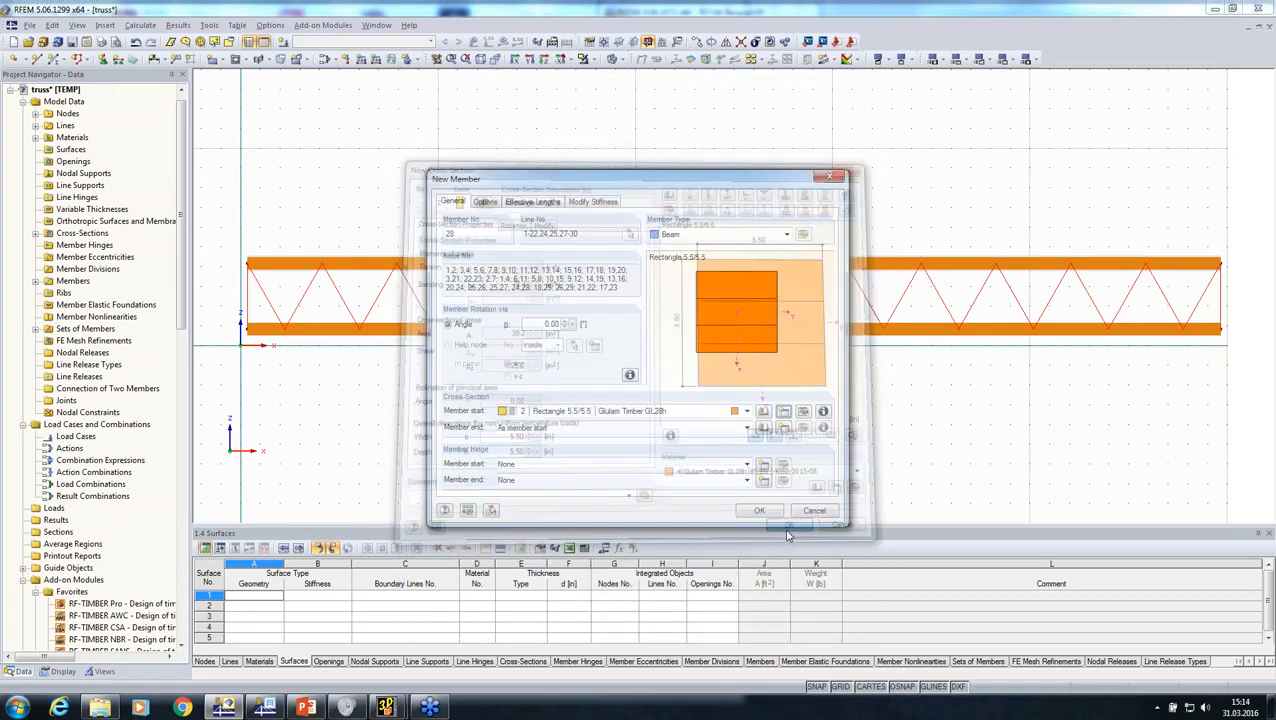
{"action": "left_click", "coordinate": [728, 233]}
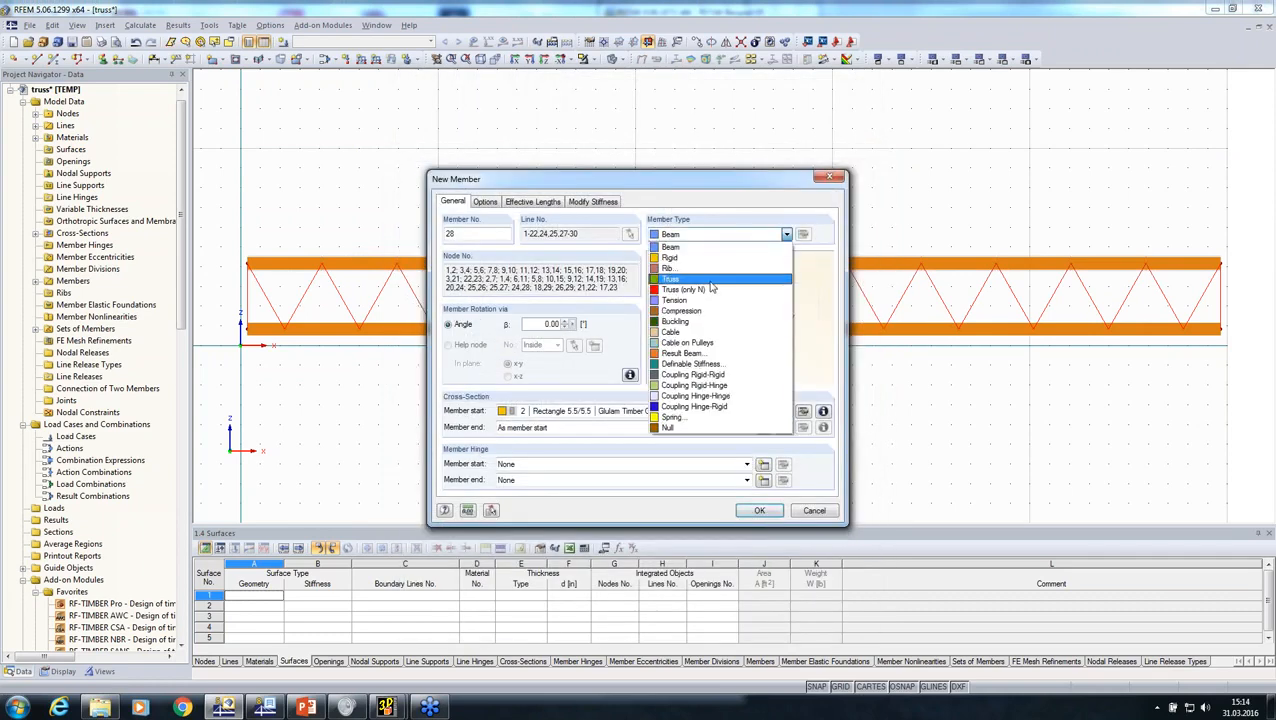
{"action": "left_click", "coordinate": [733, 266]}
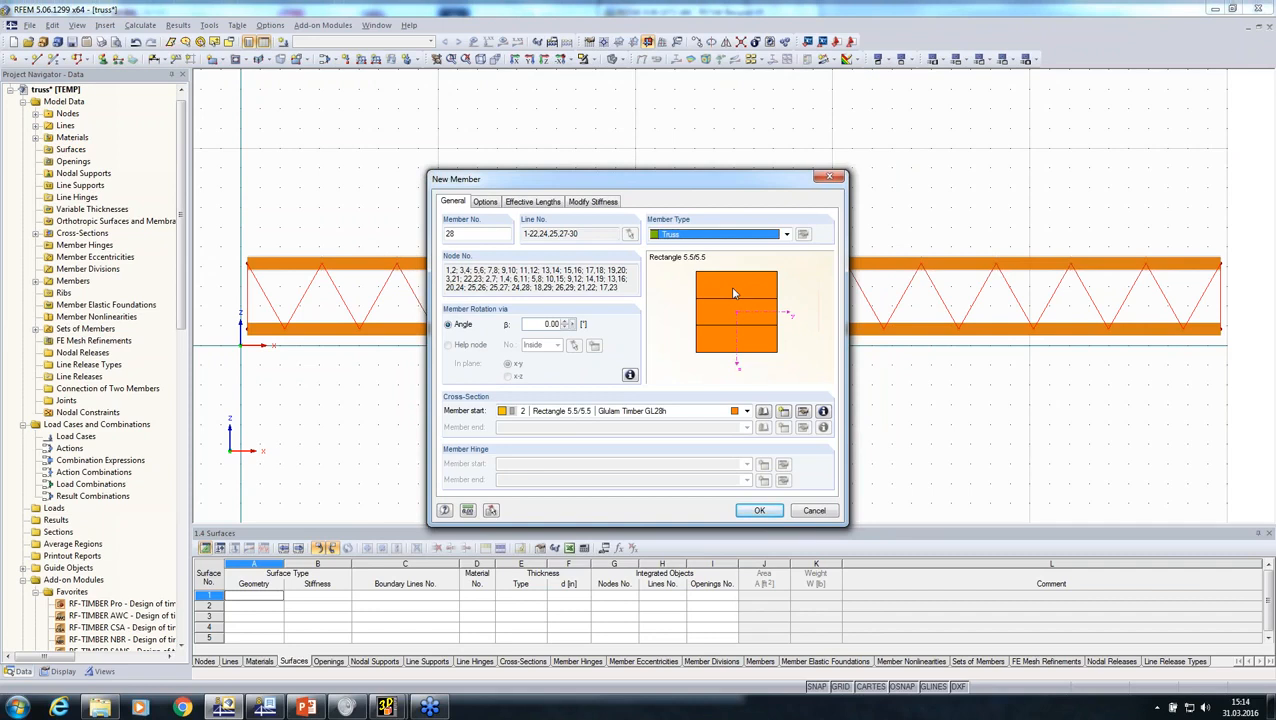
Step: Create the diagonal and vertical web members as Truss type with the Rectangle 5.5/5.5 cross-section
{"action": "left_click", "coordinate": [759, 511]}
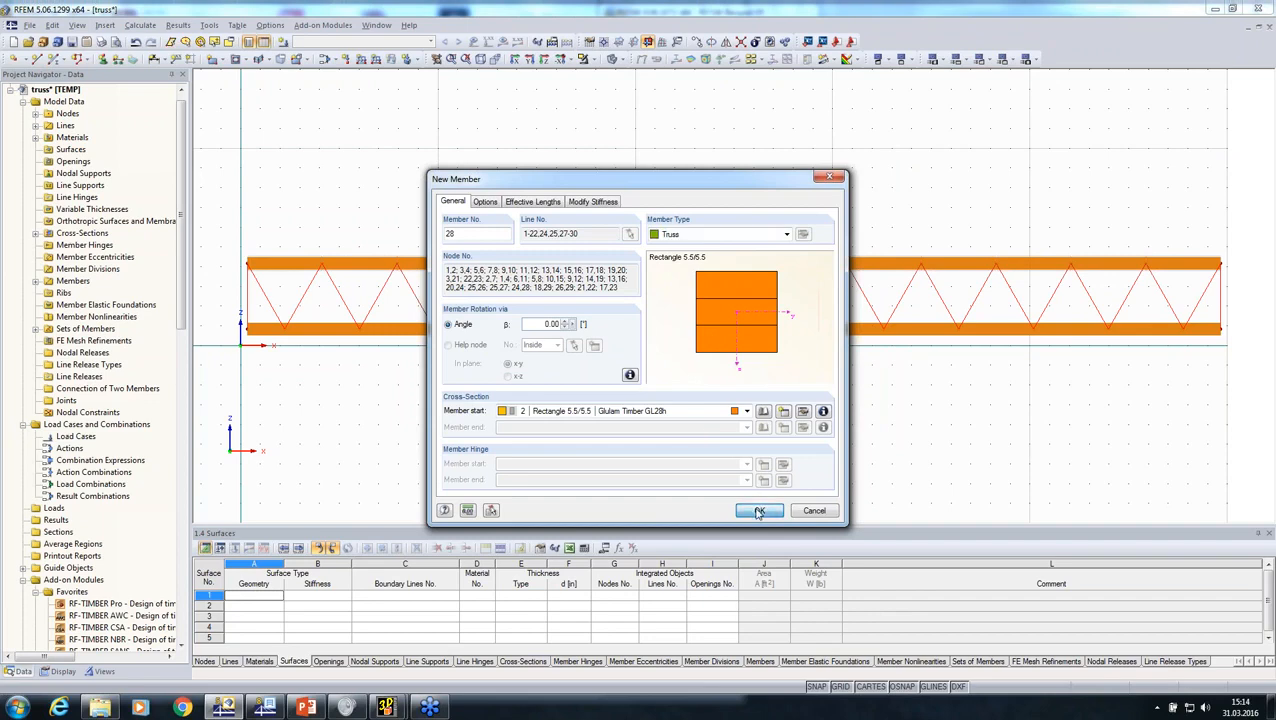
{"action": "left_click", "coordinate": [759, 512]}
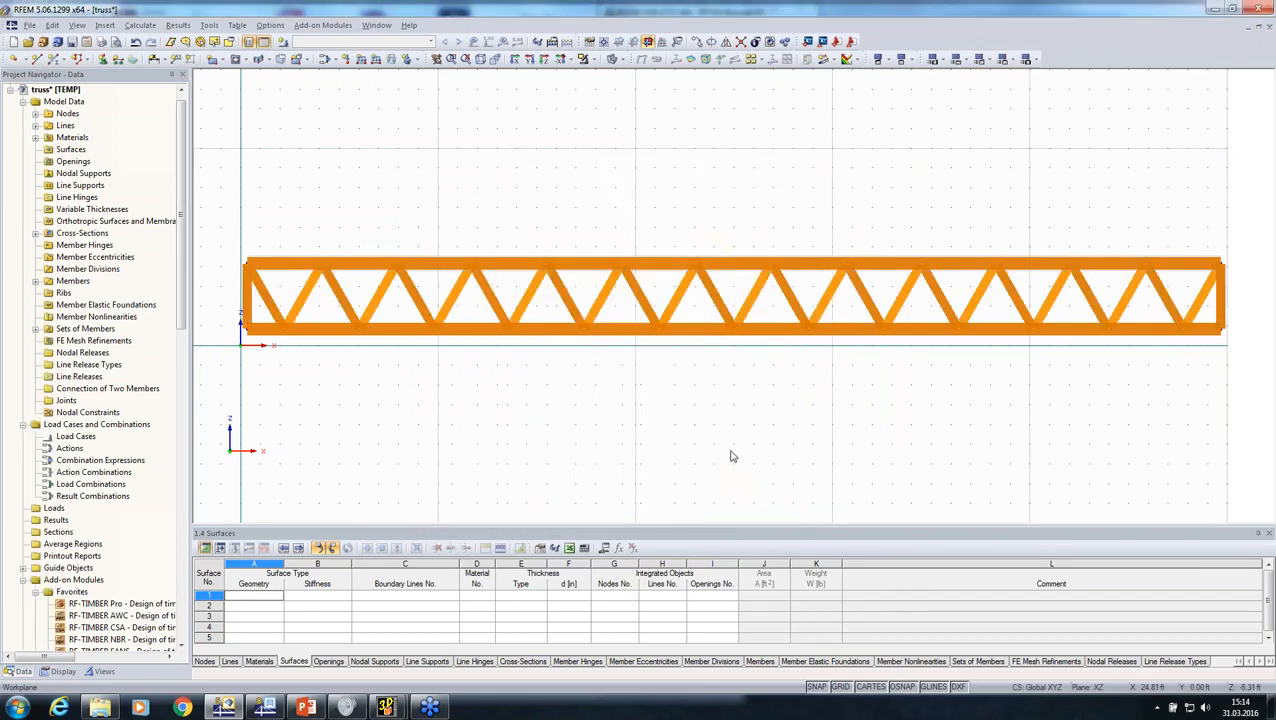
Step: Place a Hinged nodal support on the lower chord's end node at the coordinate origin
{"action": "left_click", "coordinate": [103, 60]}
{"action": "left_click", "coordinate": [759, 471]}
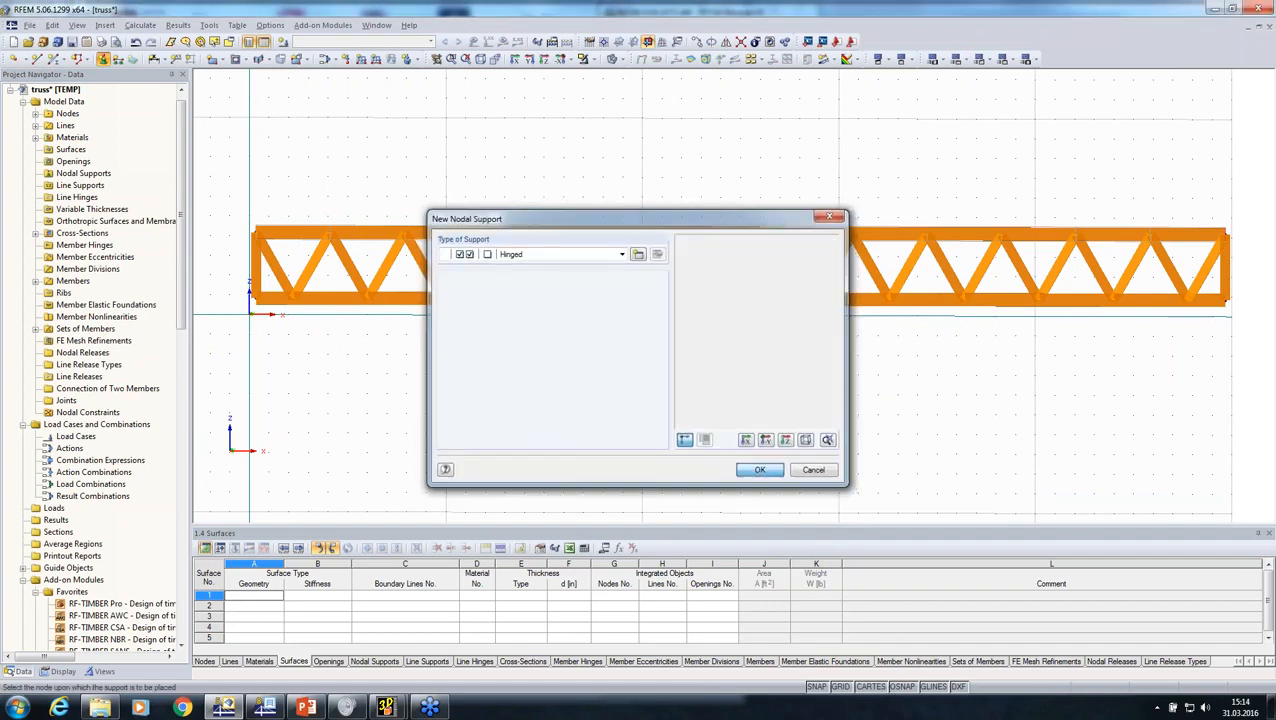
{"action": "left_click", "coordinate": [252, 300]}
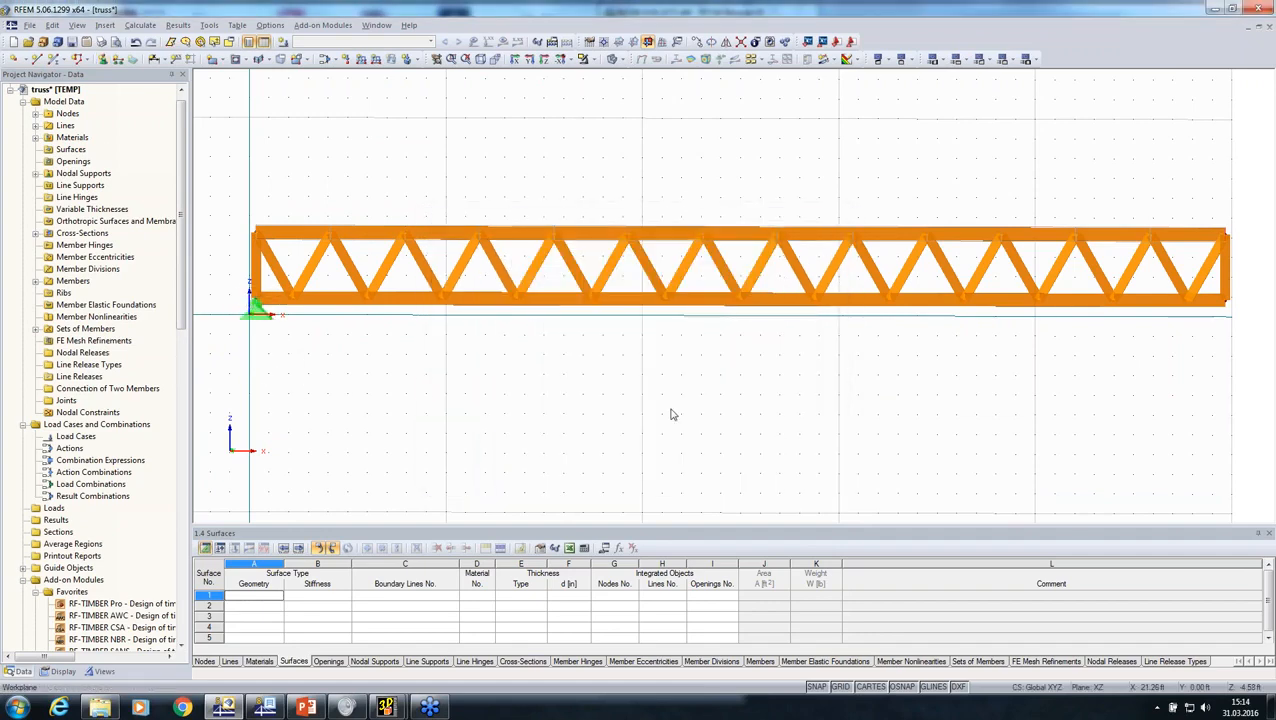
Step: Define a new nodal support type with uX released and place it on the lower chord's end node opposite the hinged support
{"action": "middle_click_drag", "start_coordinate": [670, 408], "coordinate": [678, 358]}
{"action": "middle_click_drag", "start_coordinate": [678, 358], "coordinate": [474, 374], "text": "ctrl"}
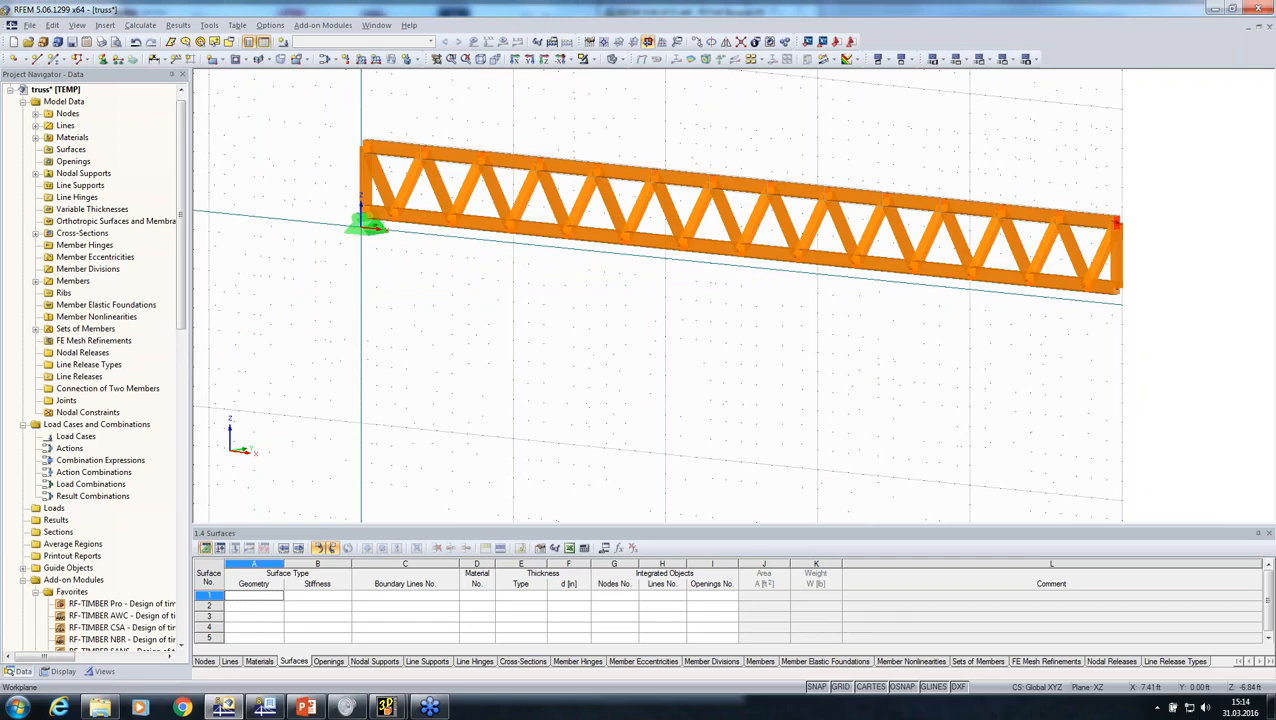
{"action": "left_click", "coordinate": [103, 60]}
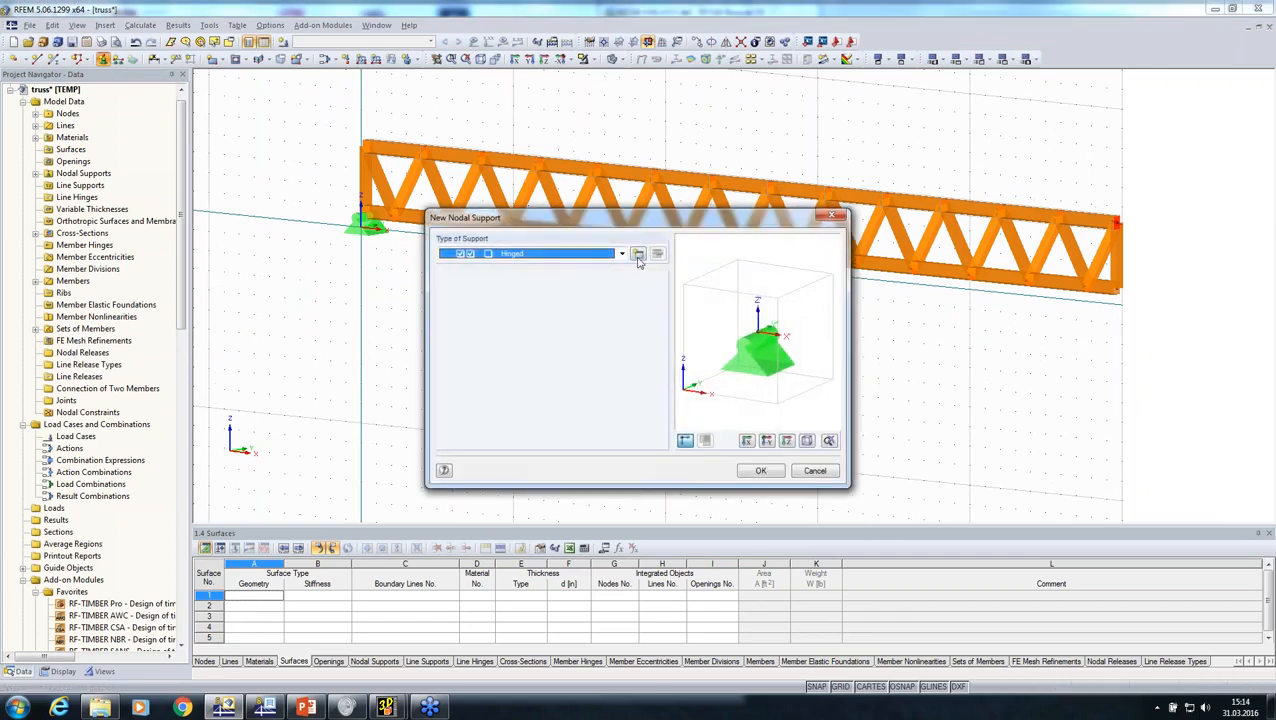
{"action": "left_click", "coordinate": [638, 256]}
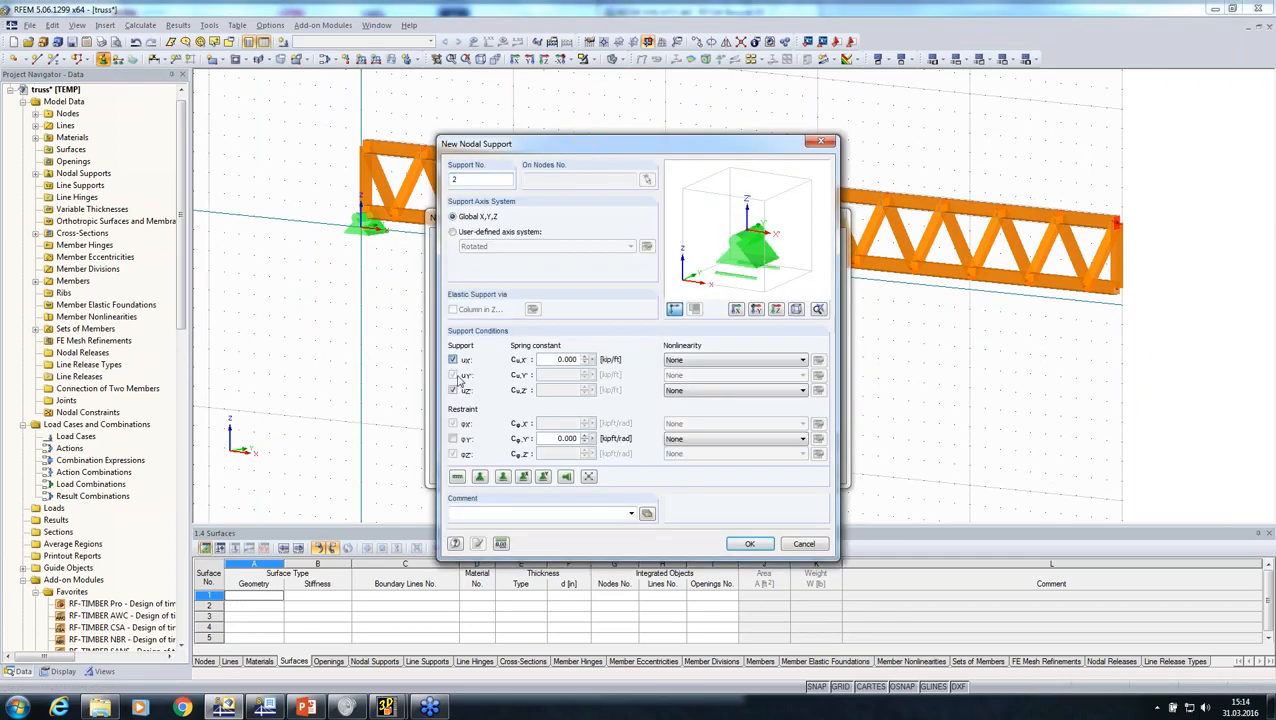
{"action": "left_click", "coordinate": [749, 543]}
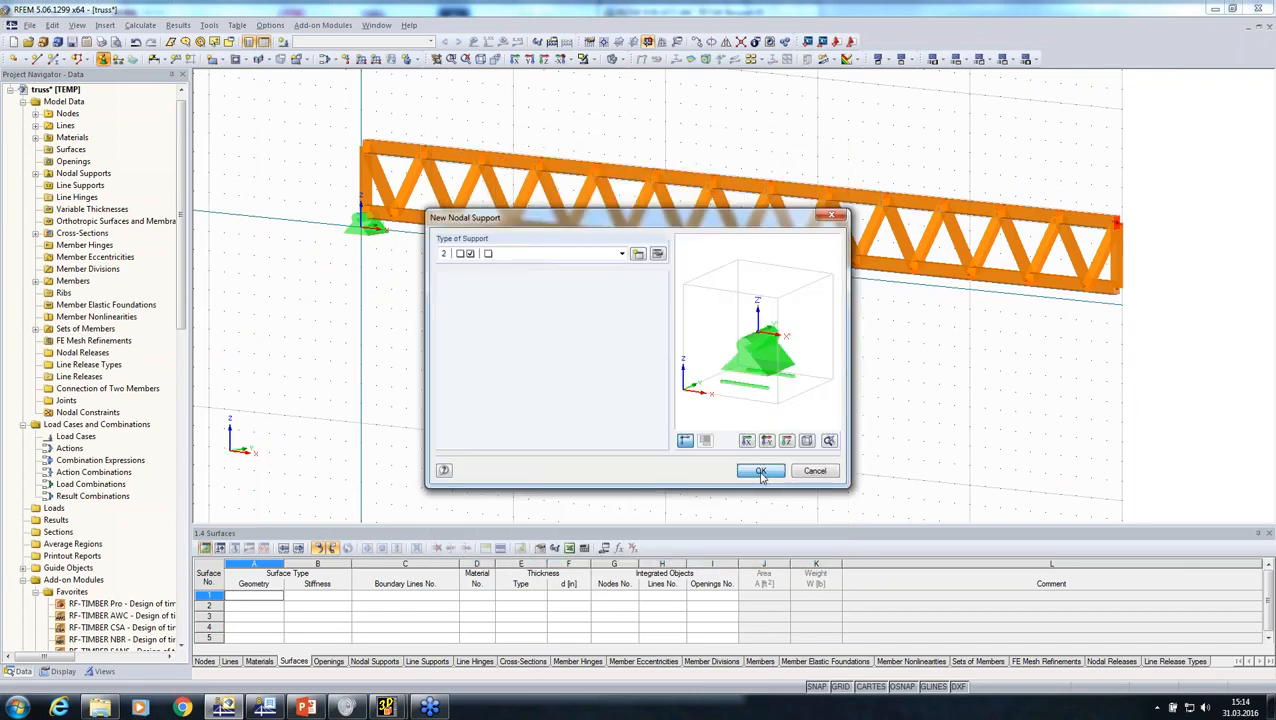
{"action": "left_click", "coordinate": [761, 472]}
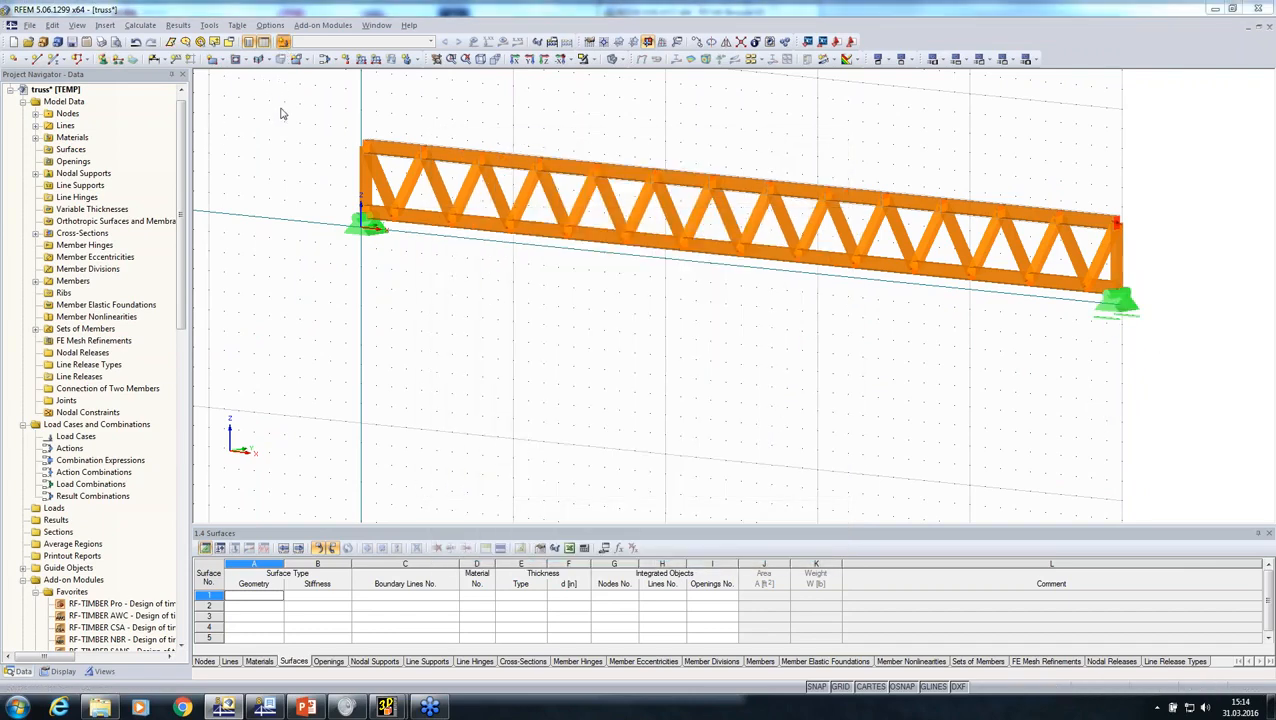
Step: Create load case LC1 and define a uniform member force of -0.100 kip/ft in global direction ZL
{"action": "key", "text": "Return"}
{"action": "left_click", "coordinate": [363, 61]}
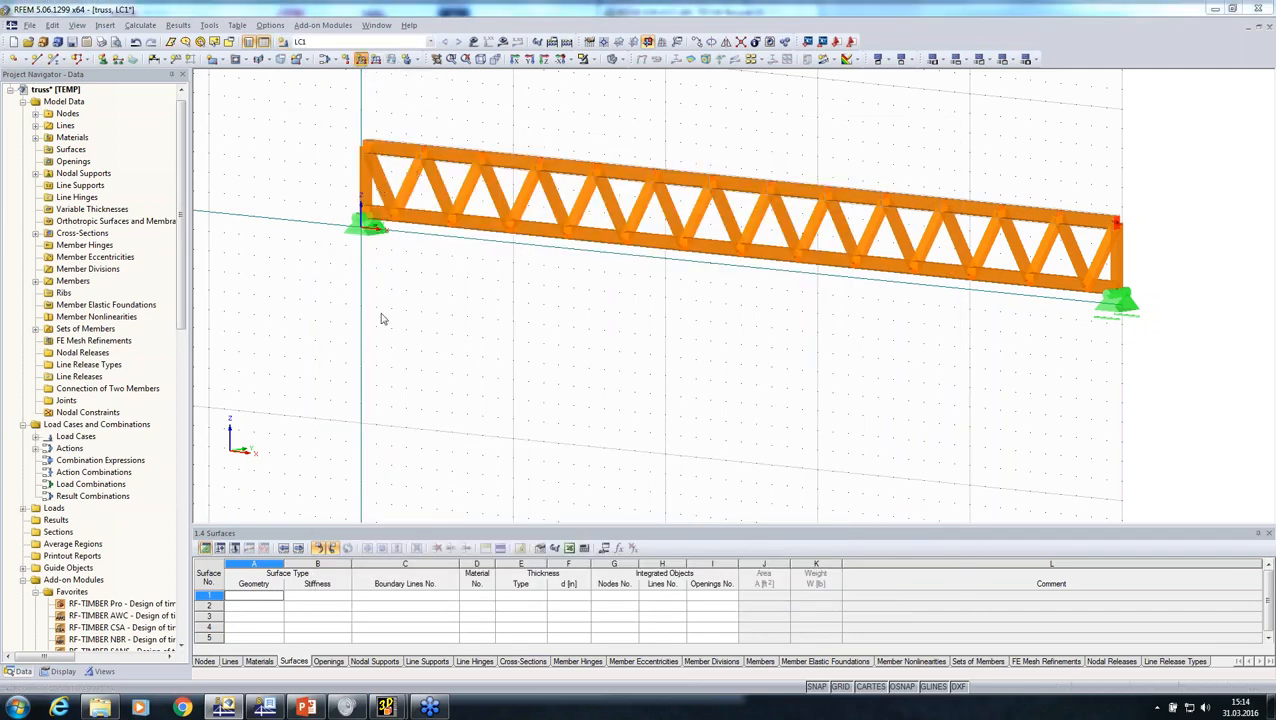
{"action": "left_click", "coordinate": [430, 428]}
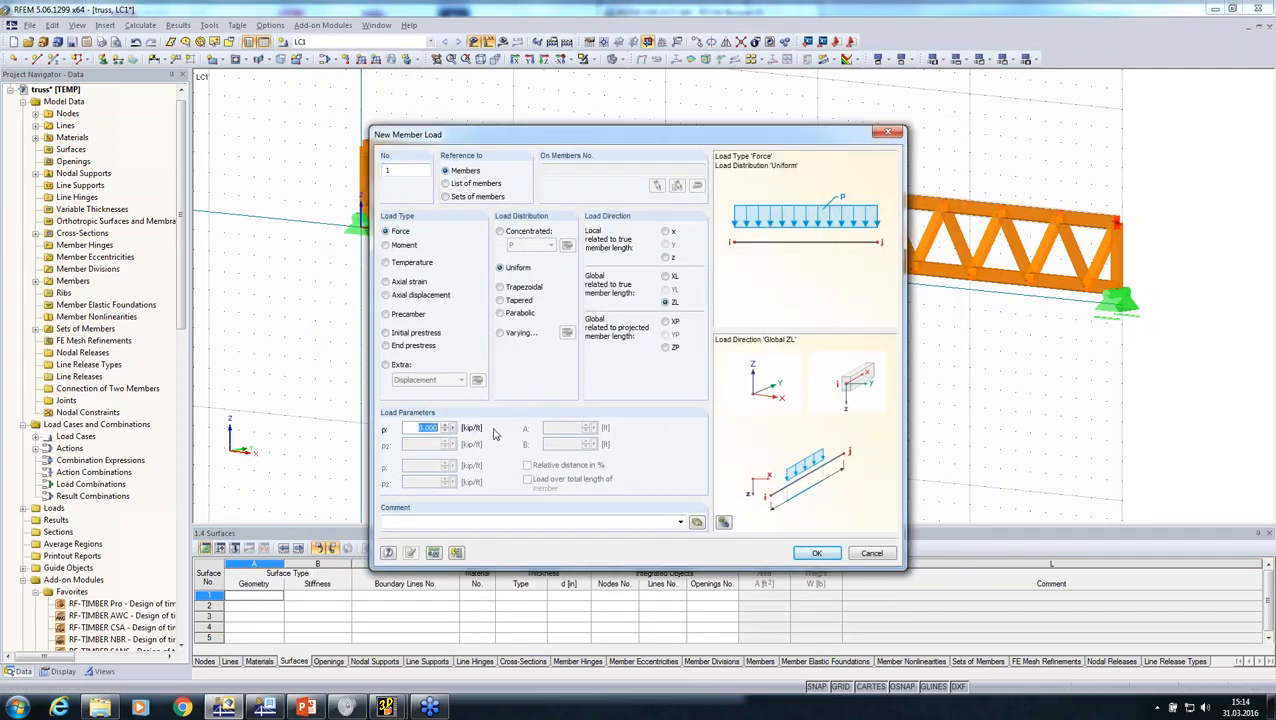
{"action": "key", "text": "BackSpace"}
{"action": "left_click", "coordinate": [817, 556]}
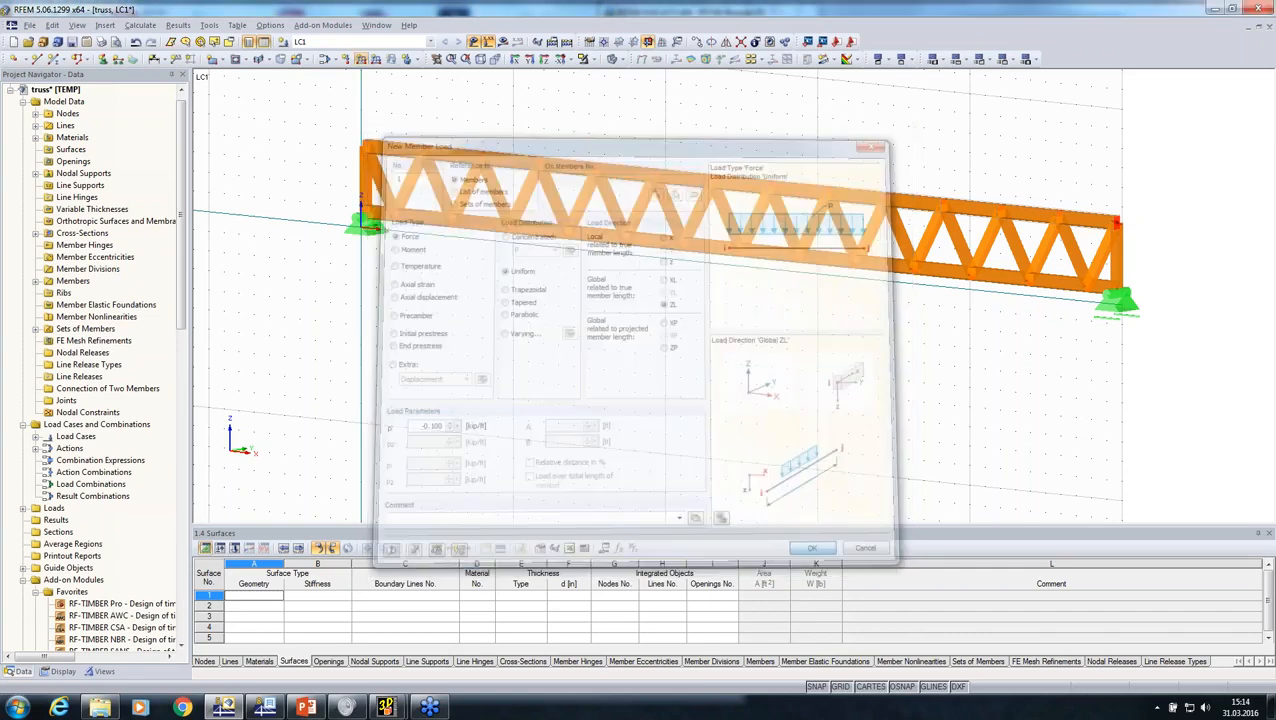
Step: Reference the uniform -0.100 kip/ft load to sets of members and apply it to the upper chord set
{"action": "left_click", "coordinate": [362, 60]}
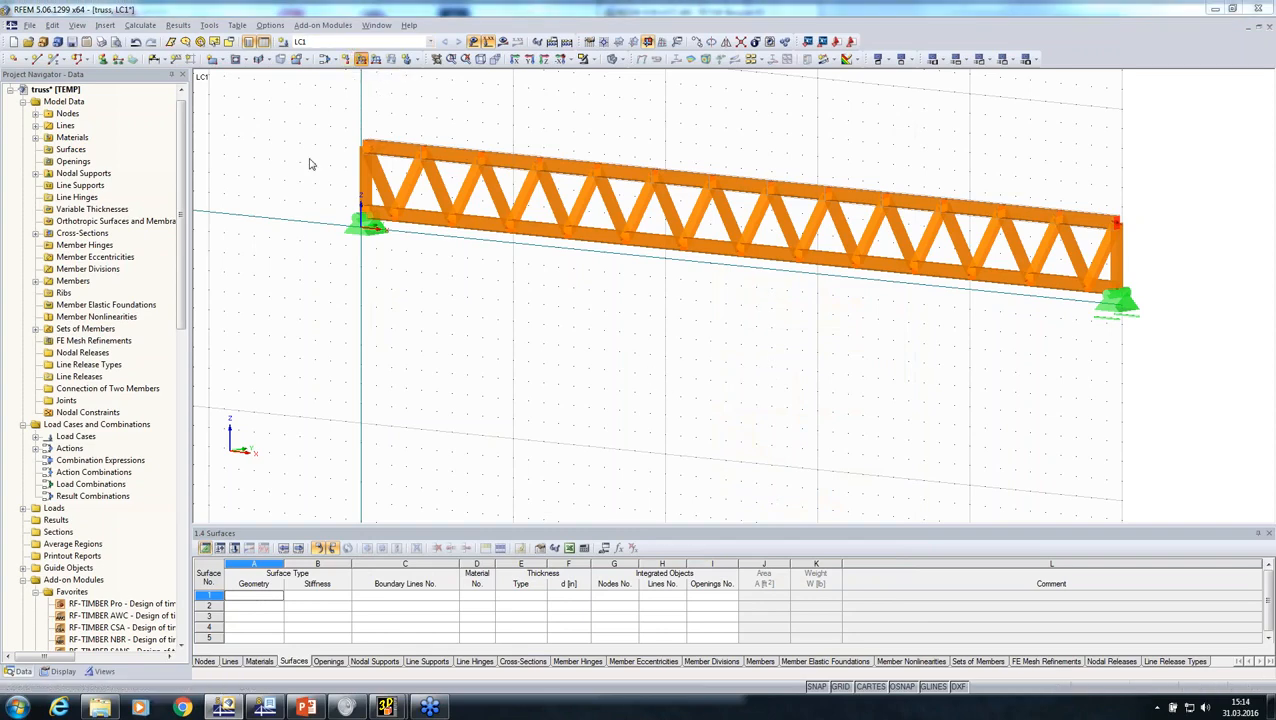
{"action": "left_click", "coordinate": [445, 196]}
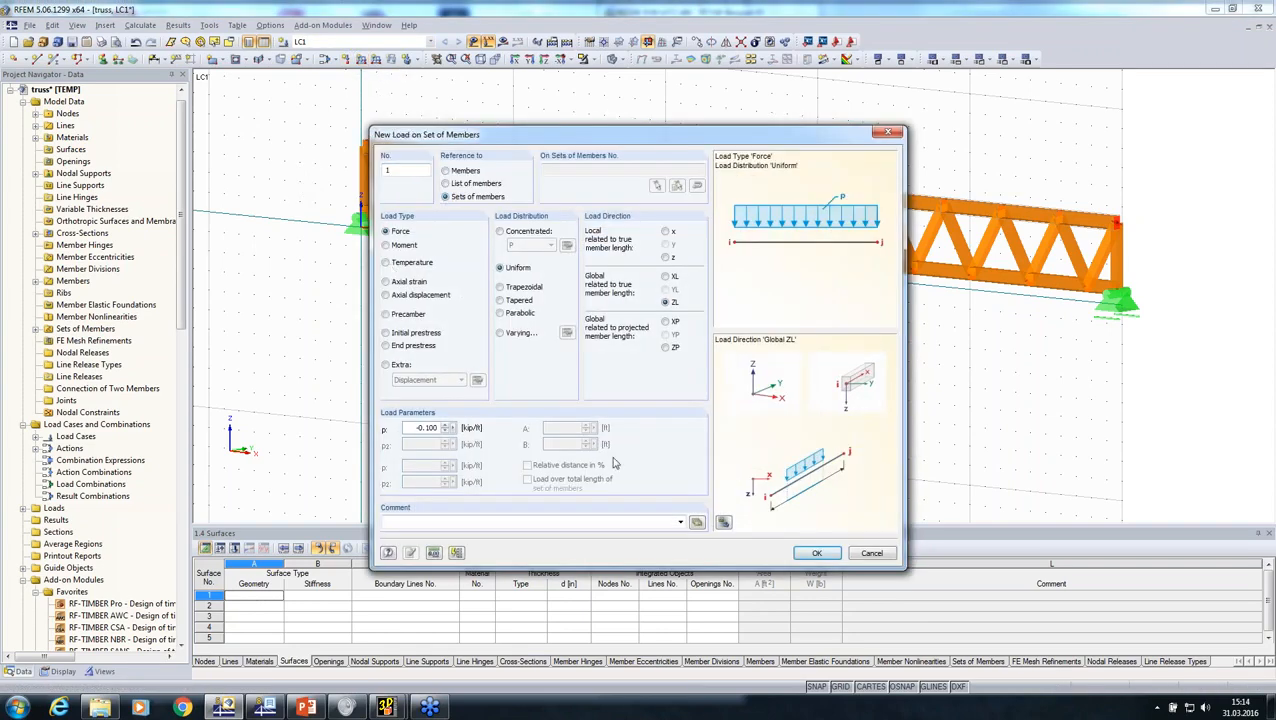
{"action": "left_click", "coordinate": [813, 552]}
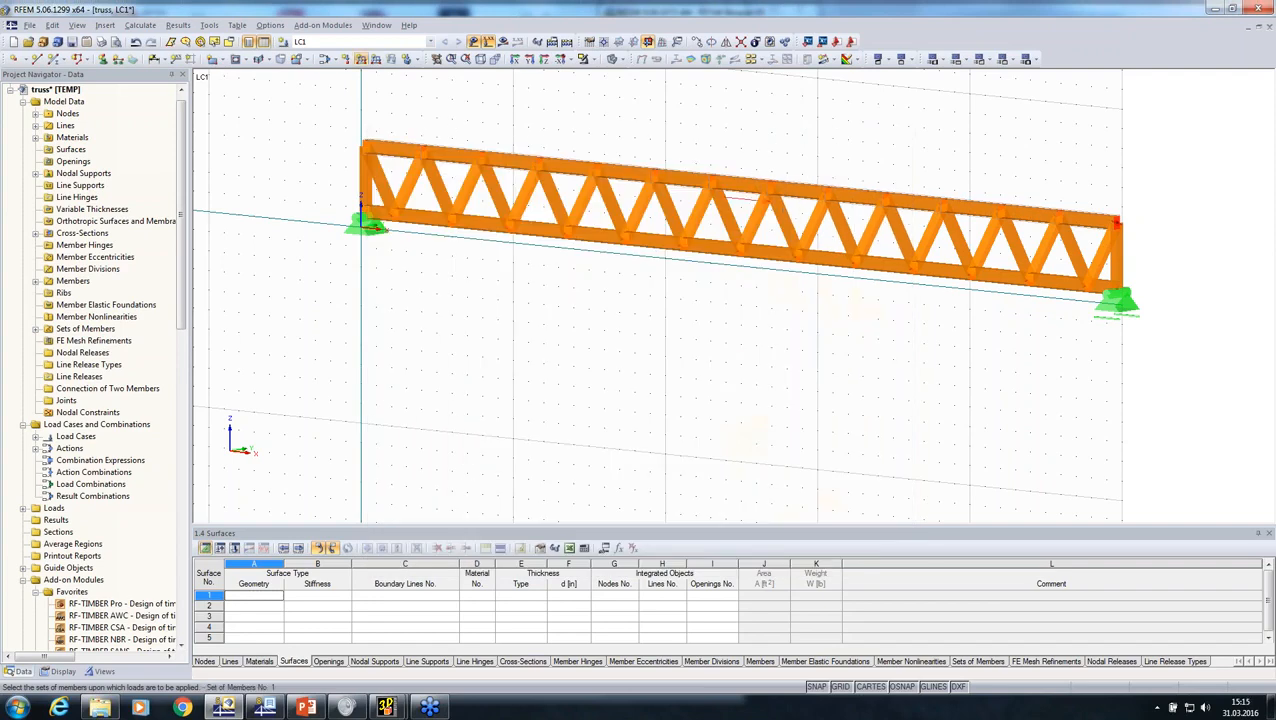
{"action": "left_click", "coordinate": [740, 200]}
Step: Create load case LC2 with the action category Snow (H ≤ 1000 m a.s.l.)
{"action": "middle_click_drag", "start_coordinate": [521, 404], "coordinate": [444, 476]}
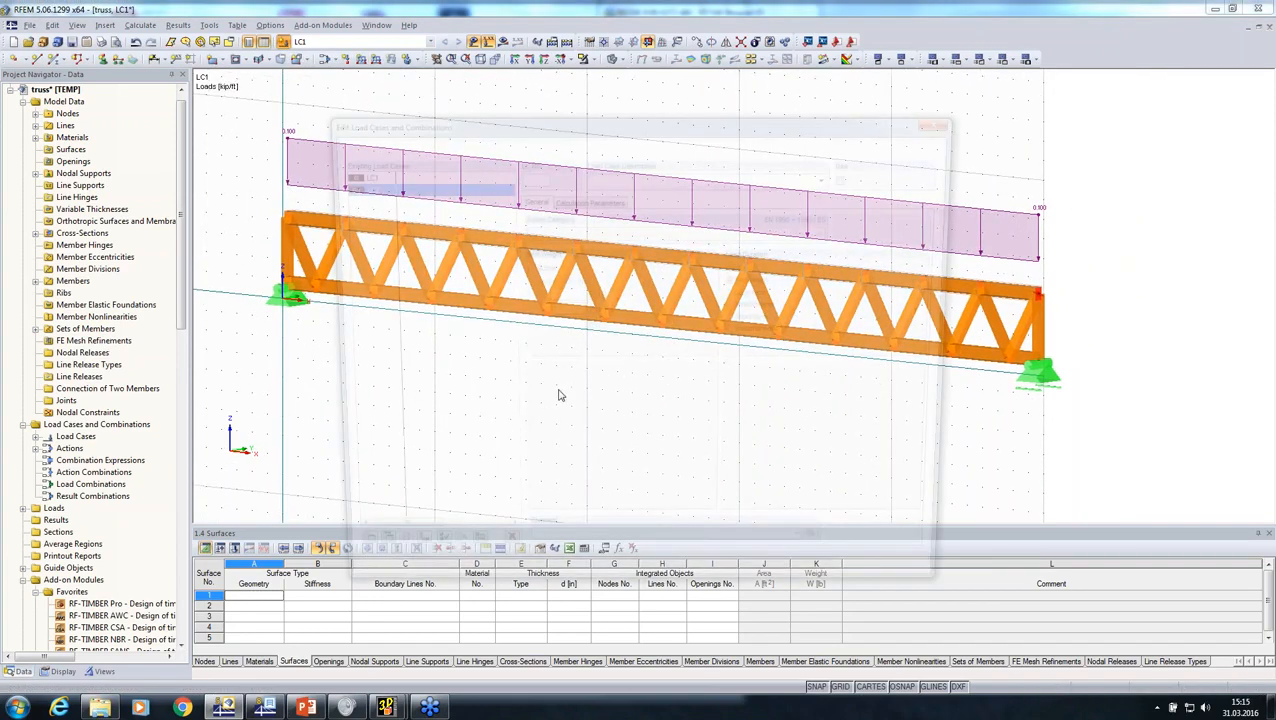
{"action": "left_click", "coordinate": [593, 231]}
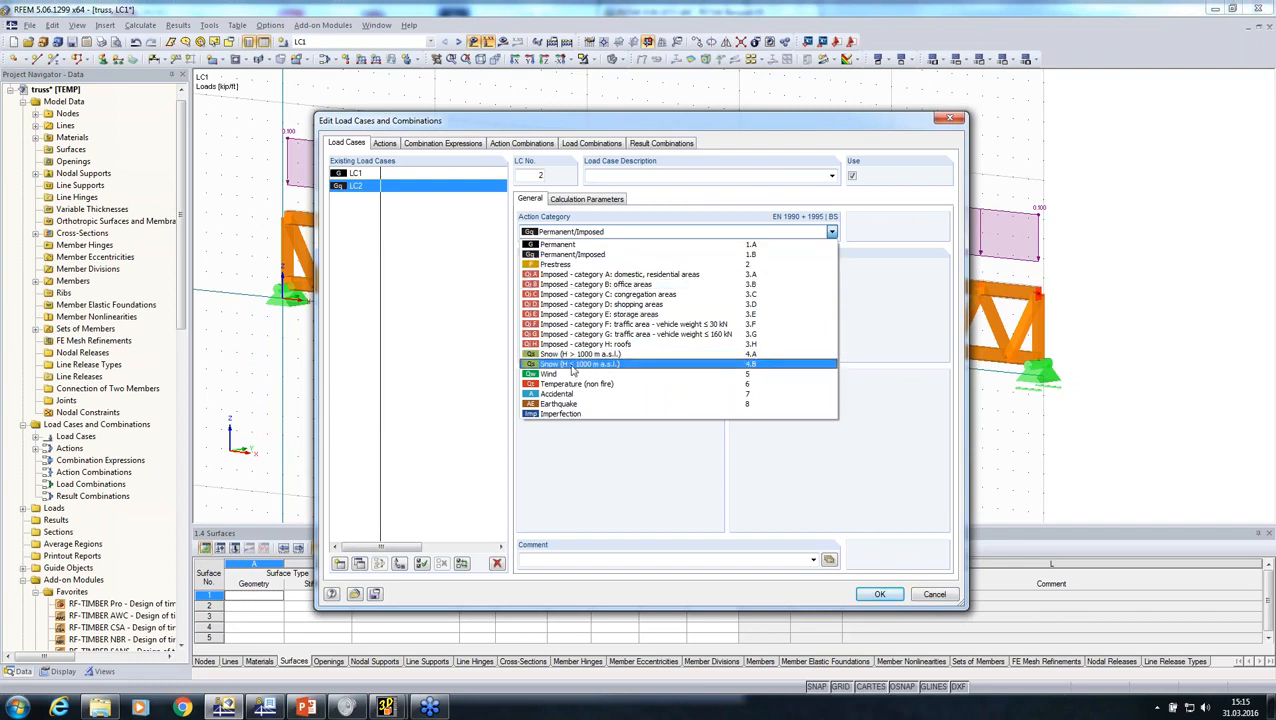
{"action": "left_click", "coordinate": [574, 364]}
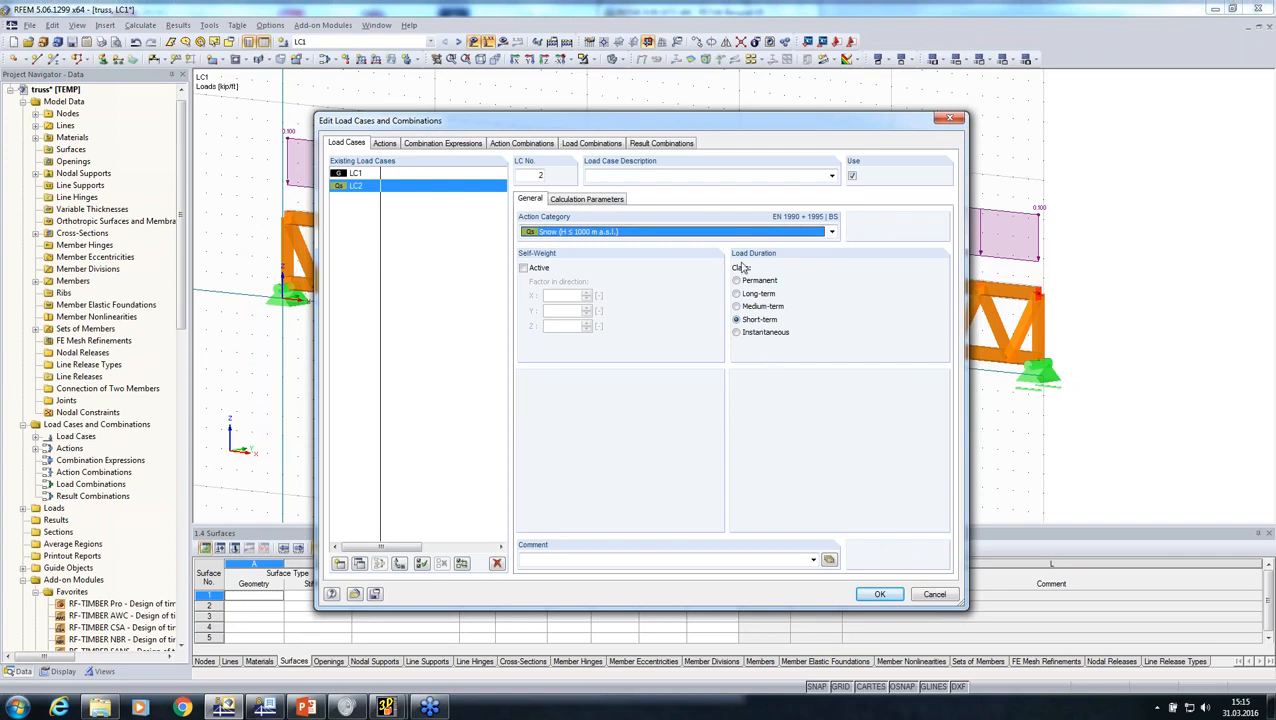
{"action": "left_click", "coordinate": [866, 592]}
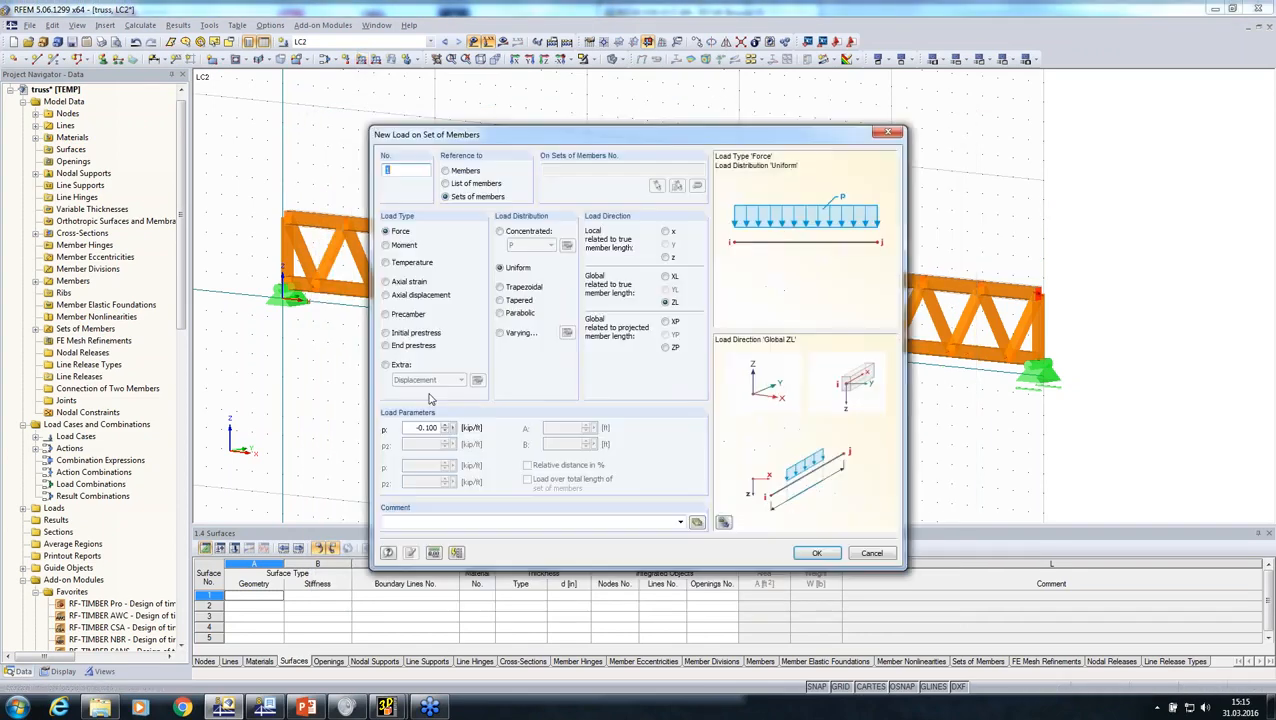
Step: Apply a uniform load of -0.22 kip/ft in LC2 to the upper chord's set of members
{"action": "left_click_drag", "start_coordinate": [413, 425], "coordinate": [513, 415]}
{"action": "type", "text": "-0,22"}
{"action": "left_click", "coordinate": [815, 554]}
{"action": "left_click", "coordinate": [652, 256]}
{"action": "right_click", "coordinate": [621, 450]}
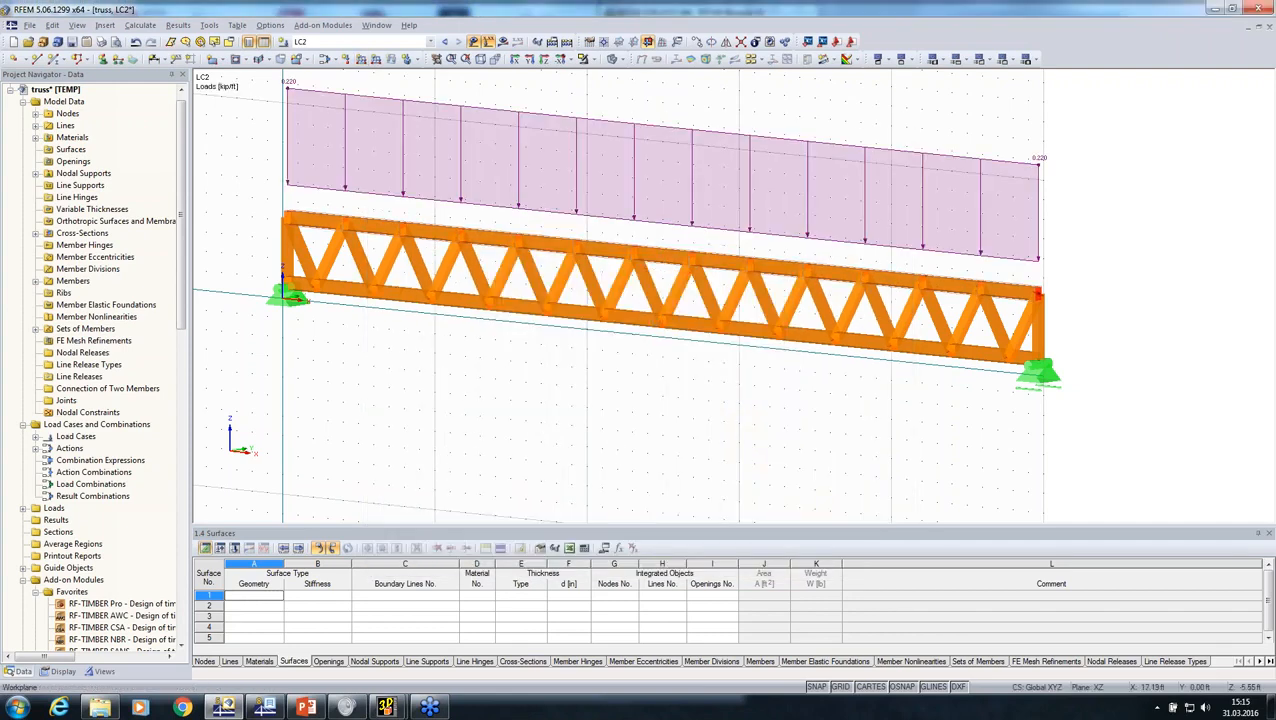
Step: Add combination expression CE1 with the design situation ULS (STR/GEO) - Permanent / transient - Eq. 6.10
{"action": "middle_click_drag", "start_coordinate": [551, 443], "coordinate": [500, 440]}
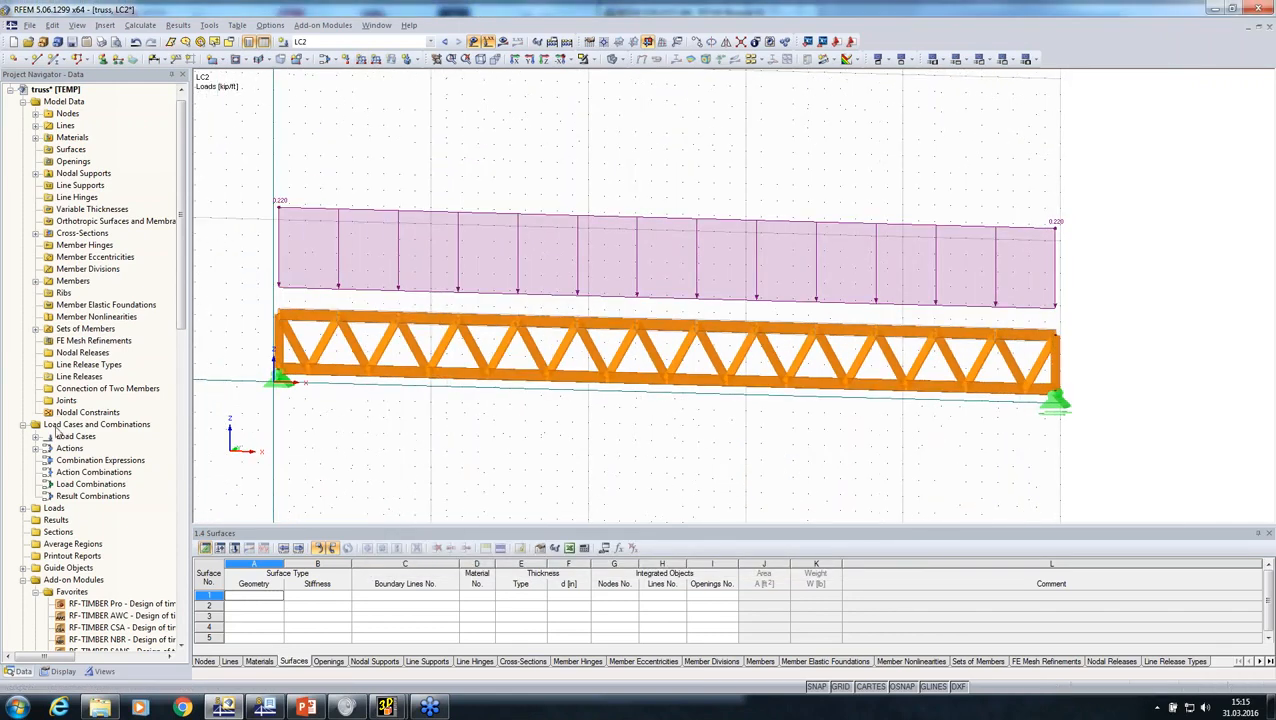
{"action": "right_click", "coordinate": [58, 425]}
{"action": "left_click", "coordinate": [96, 433]}
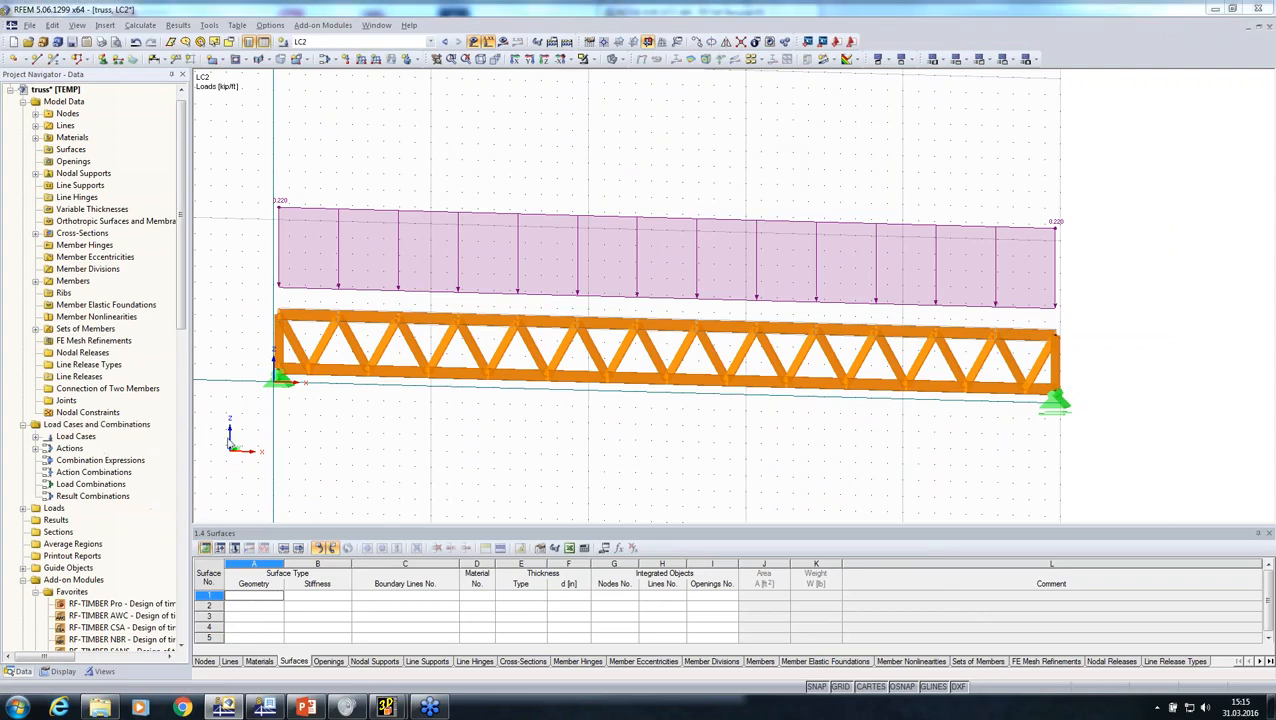
{"action": "left_click", "coordinate": [455, 146]}
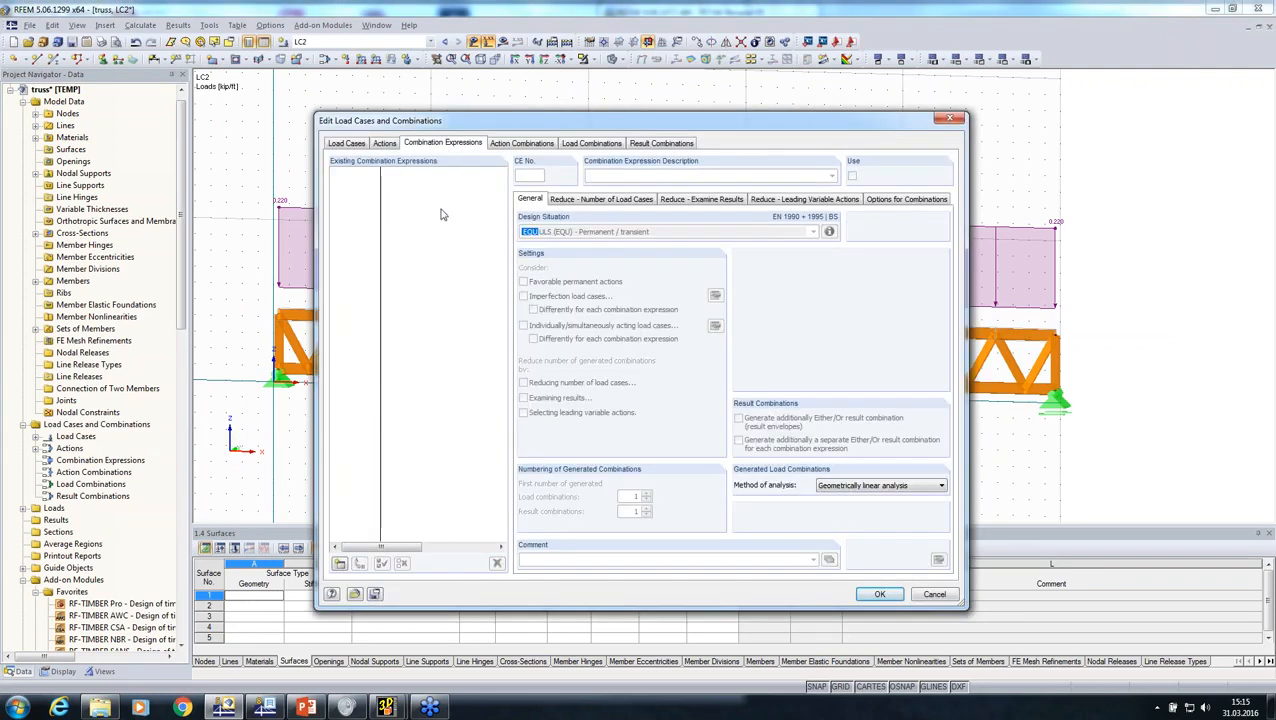
{"action": "left_click", "coordinate": [340, 565]}
{"action": "left_click", "coordinate": [813, 231]}
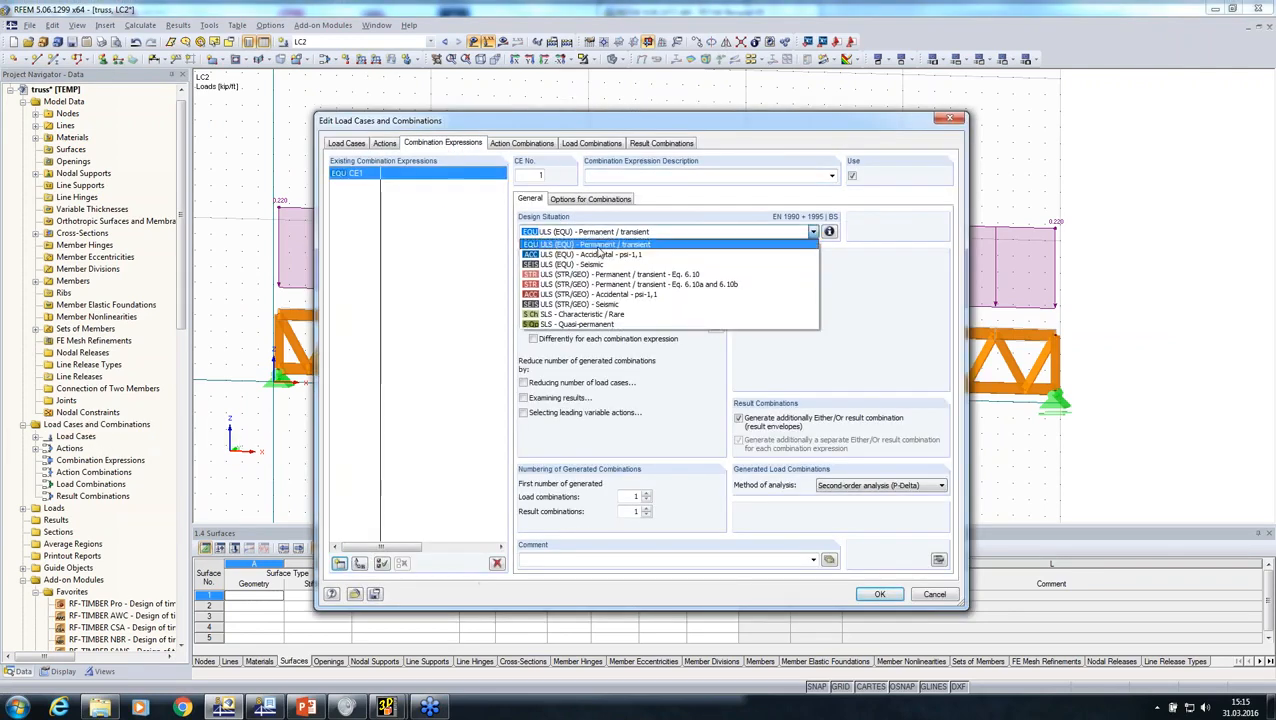
{"action": "left_click", "coordinate": [597, 275]}
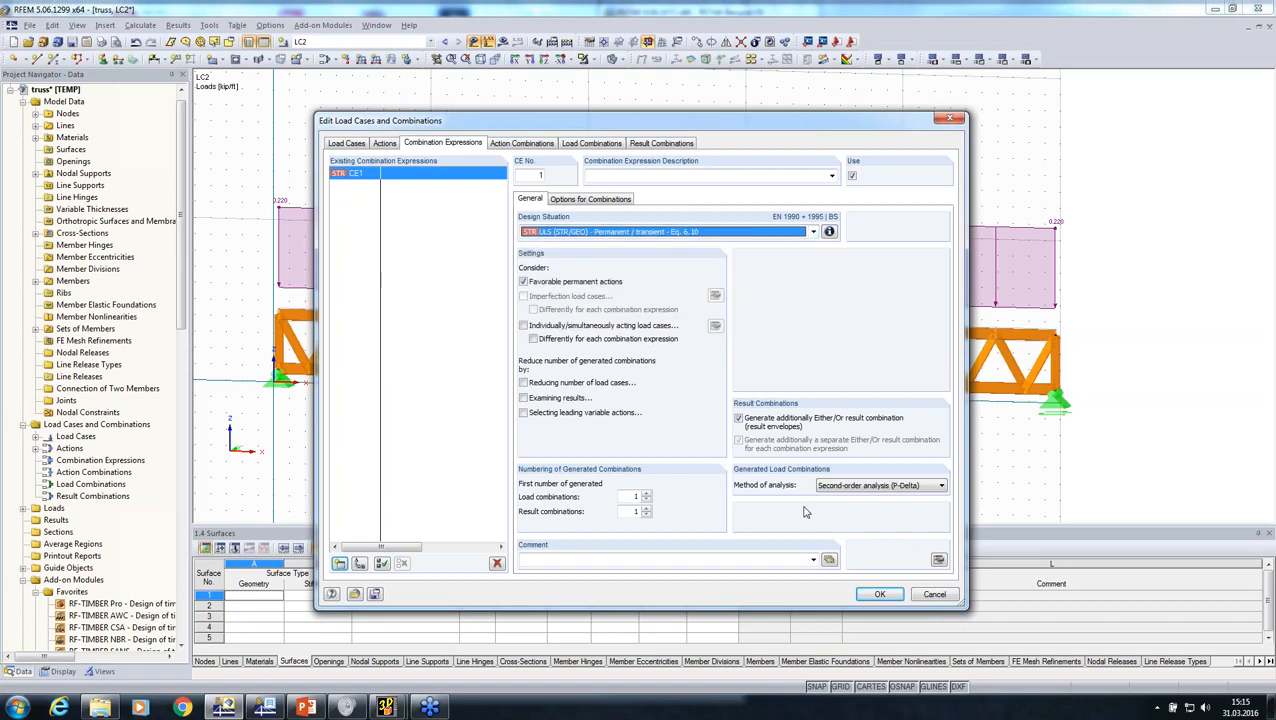
Step: Set the combinations' method of analysis to Geometrically linear analysis and generate the load combinations
{"action": "left_click", "coordinate": [866, 487]}
{"action": "left_click", "coordinate": [848, 498]}
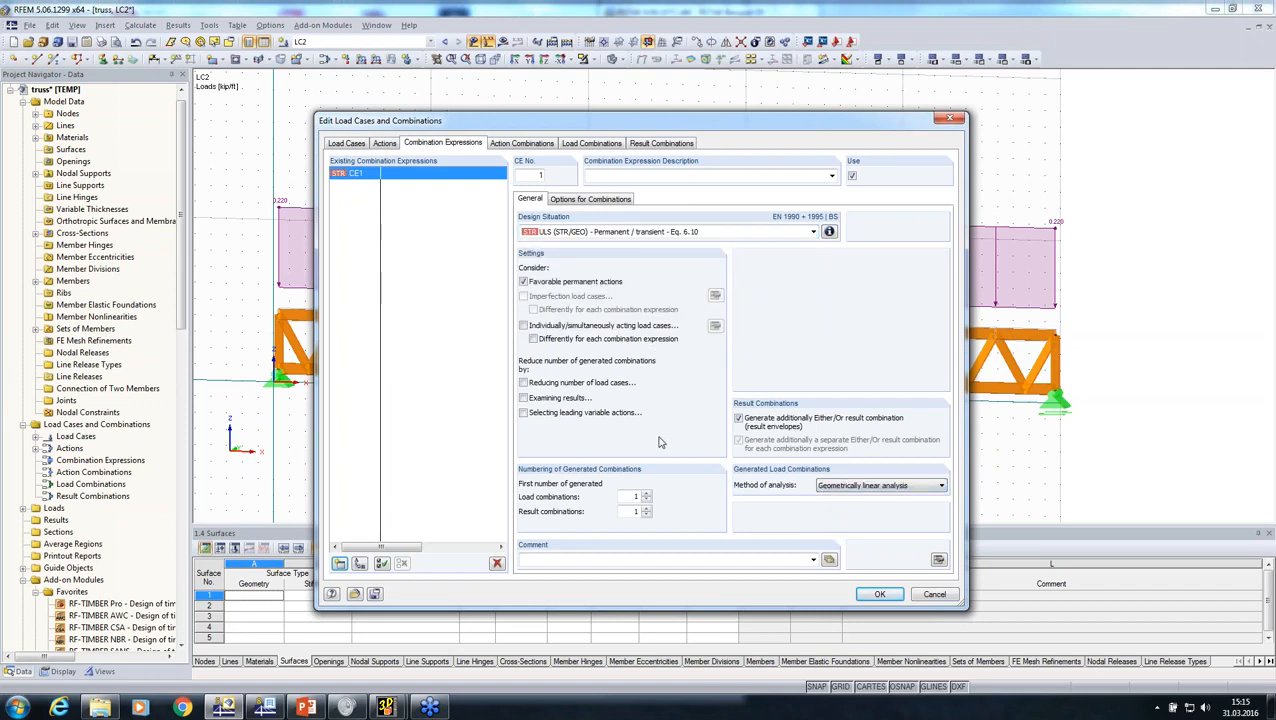
{"action": "left_click", "coordinate": [591, 143]}
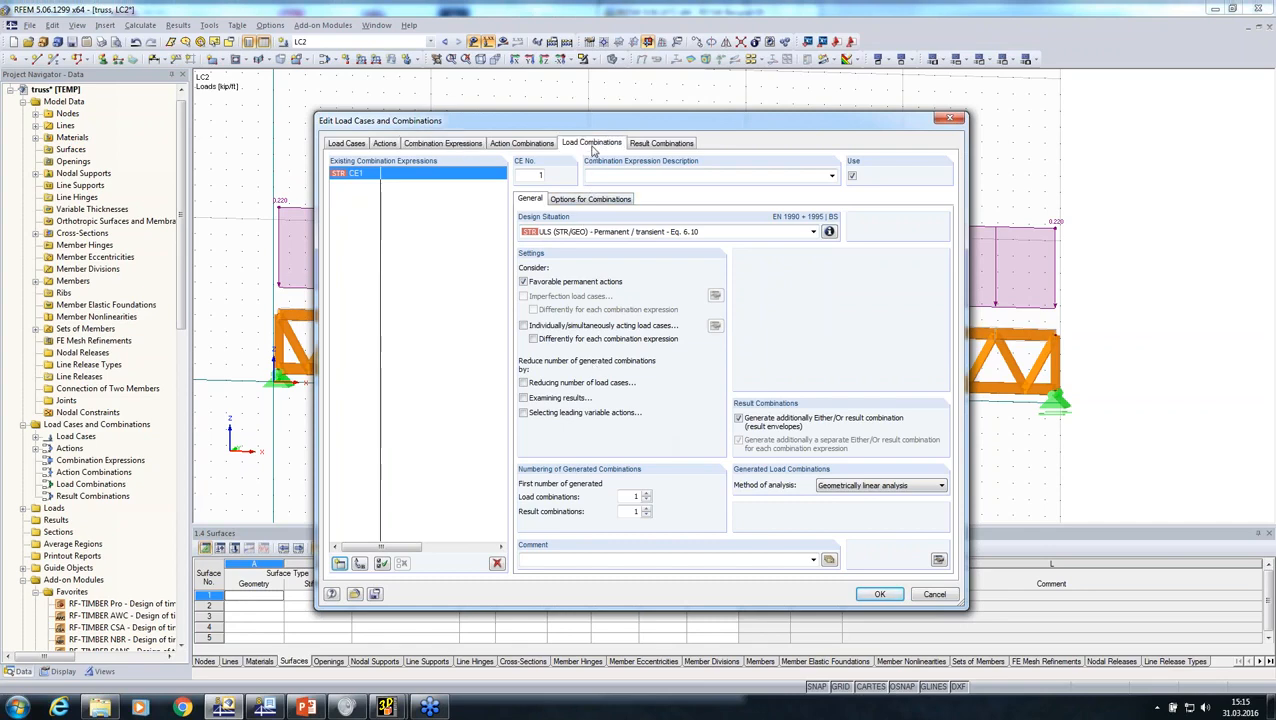
{"action": "left_click", "coordinate": [876, 595]}
Step: Open the RF-TIMBER Pro add-on module and select result combination RC1 for the ultimate limit state design
{"action": "middle_click_drag", "start_coordinate": [527, 444], "coordinate": [800, 436], "text": "ctrl"}
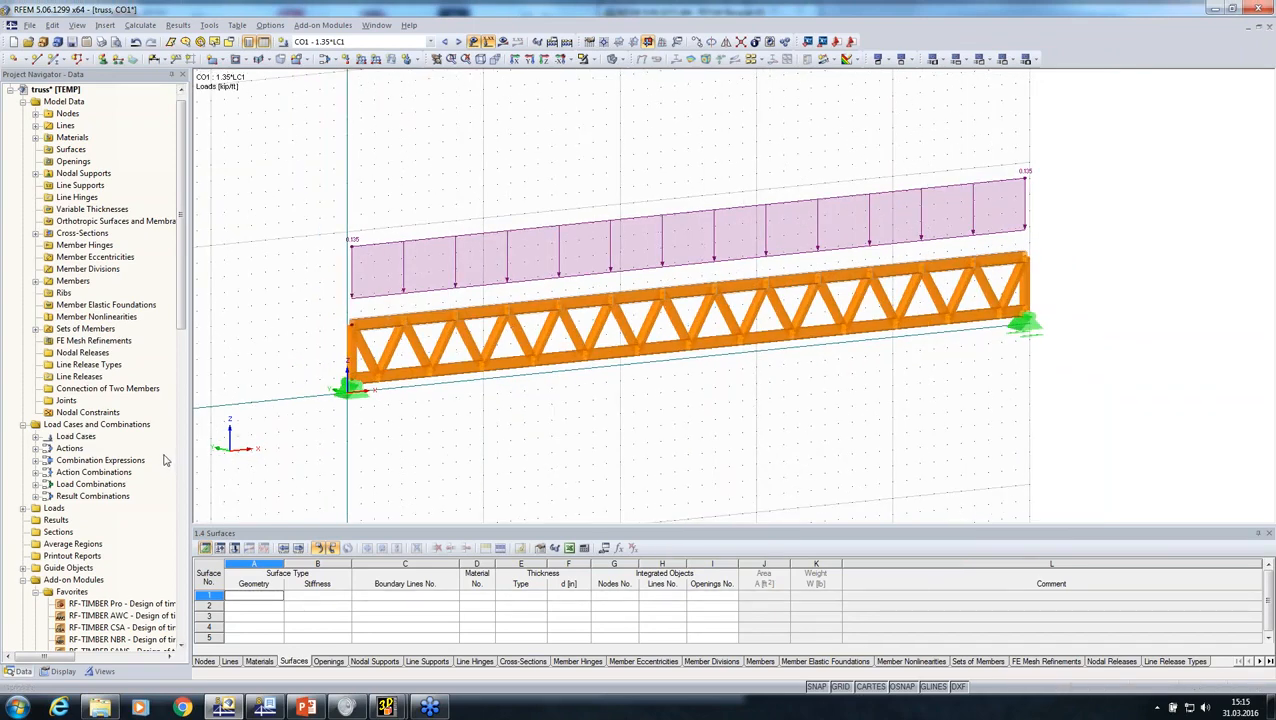
{"action": "scroll", "coordinate": [165, 460], "scroll_direction": "down", "scroll_amount": 4}
{"action": "scroll", "coordinate": [153, 459], "scroll_direction": "down", "scroll_amount": 2}
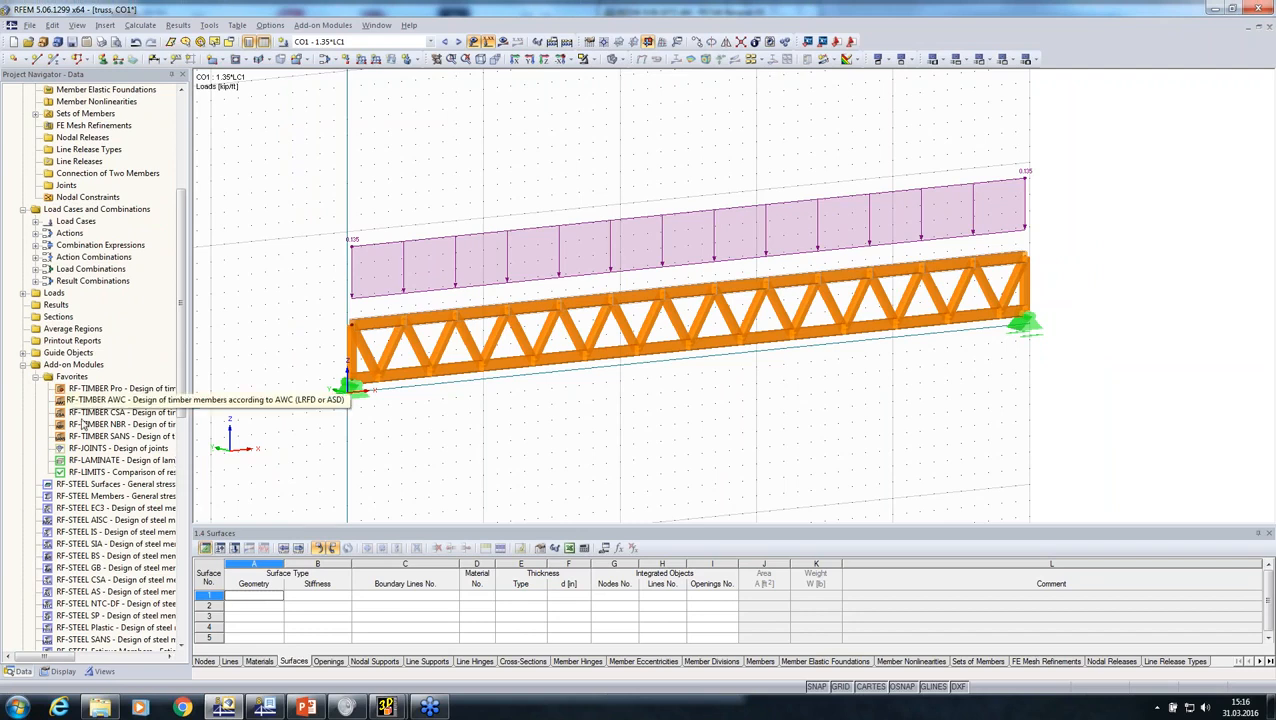
{"action": "middle_click_drag", "start_coordinate": [584, 433], "coordinate": [326, 443]}
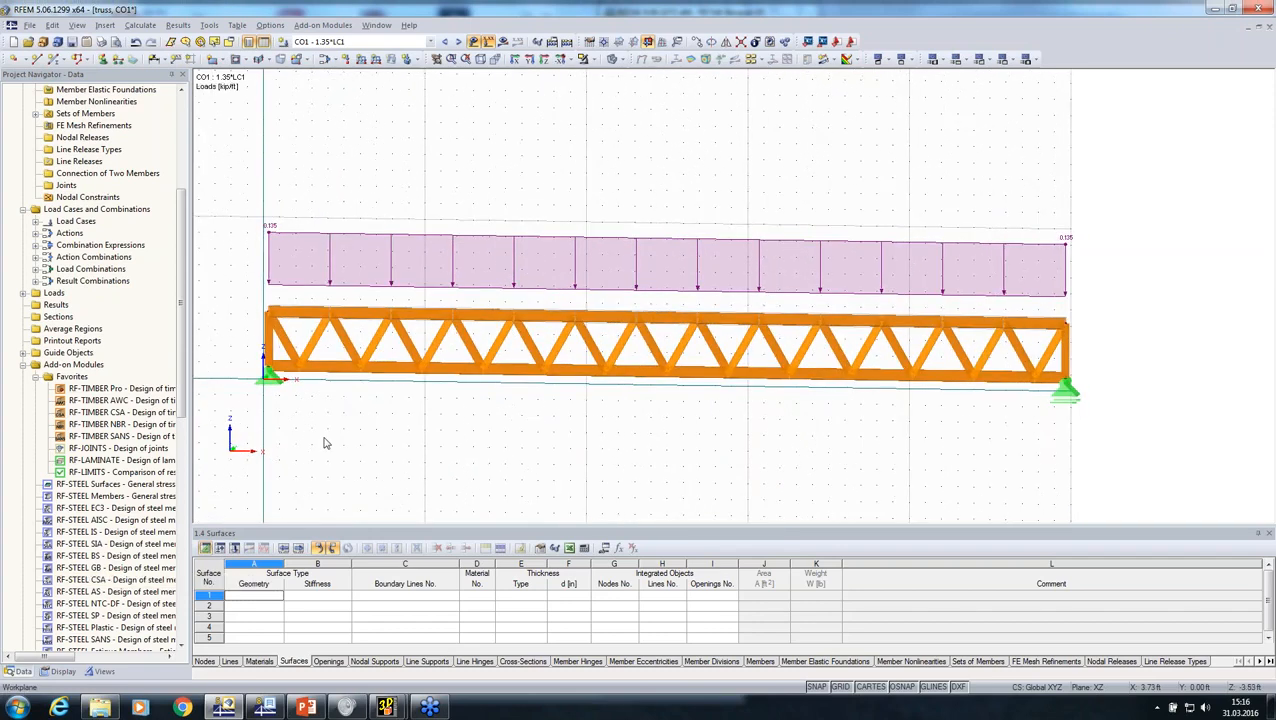
{"action": "double_click", "coordinate": [100, 390]}
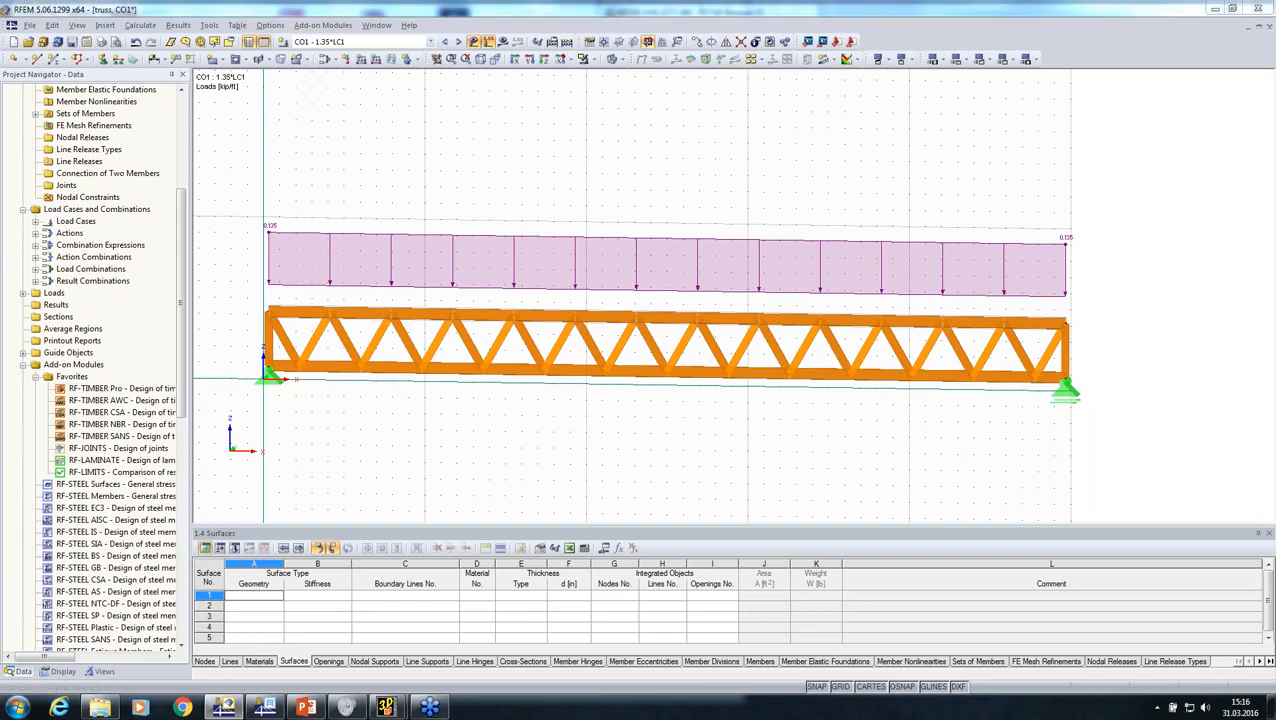
{"action": "left_click", "coordinate": [807, 180]}
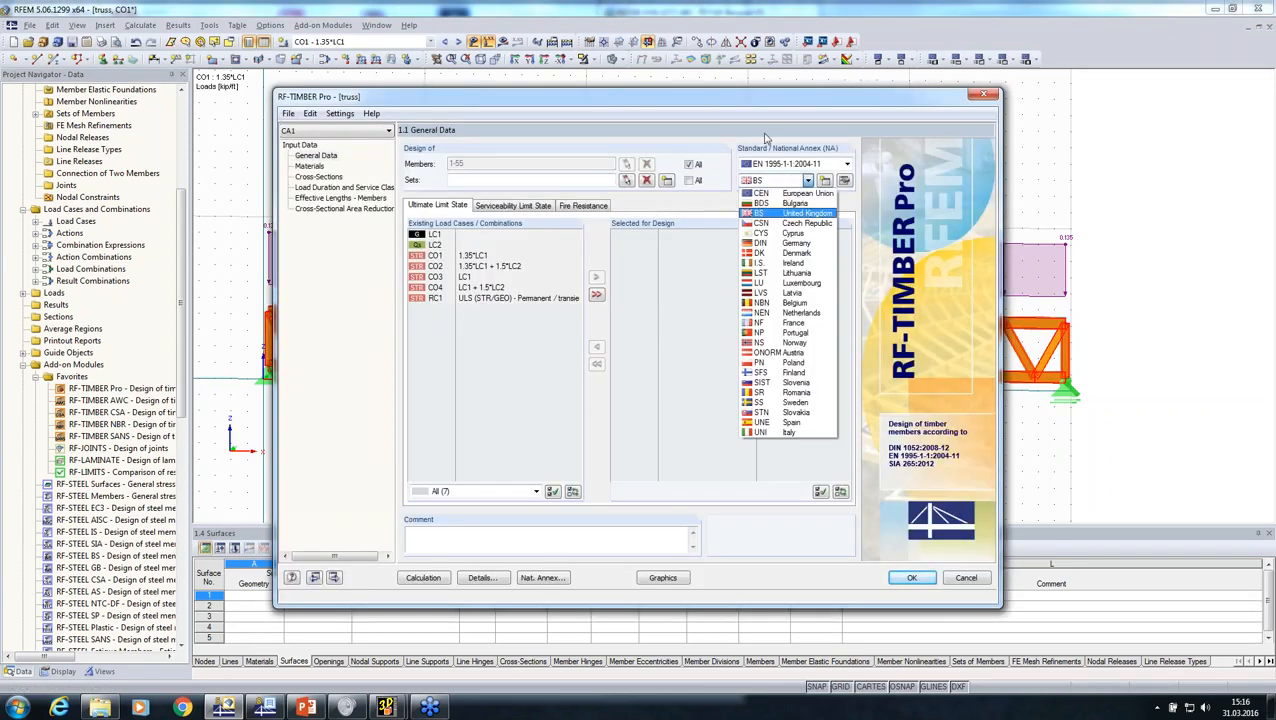
{"action": "left_click", "coordinate": [760, 128]}
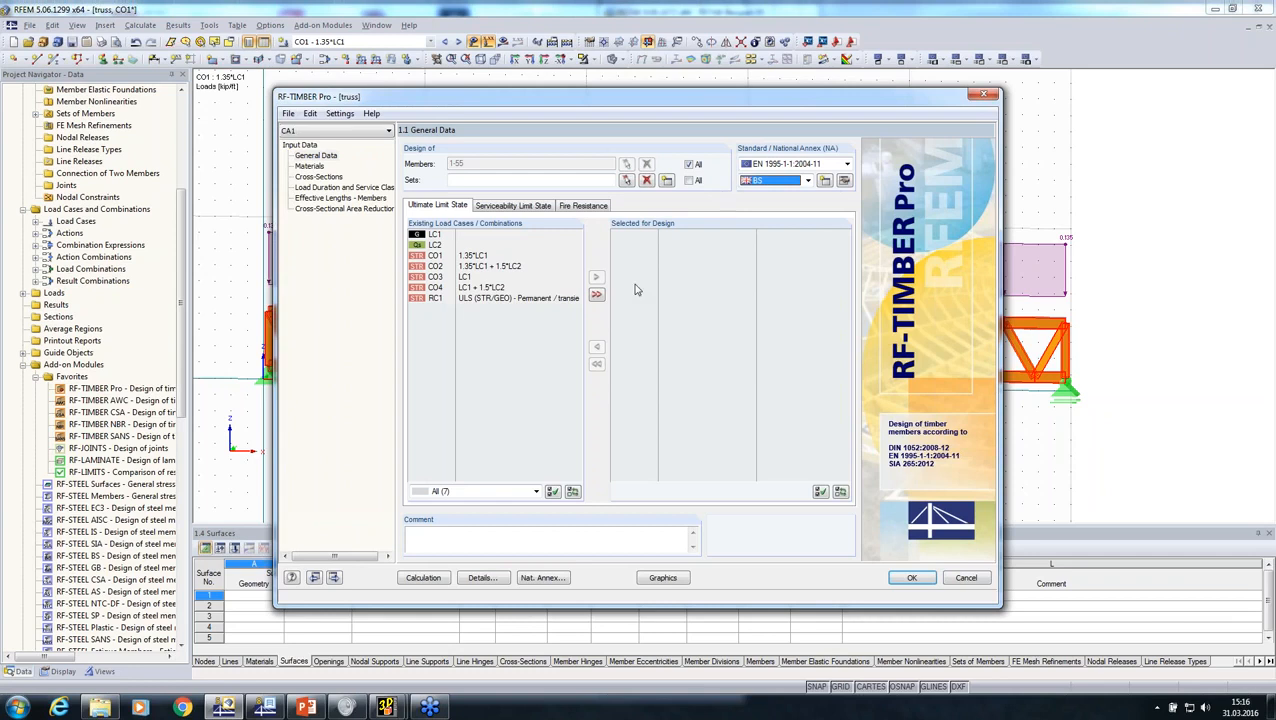
{"action": "double_click", "coordinate": [462, 297]}
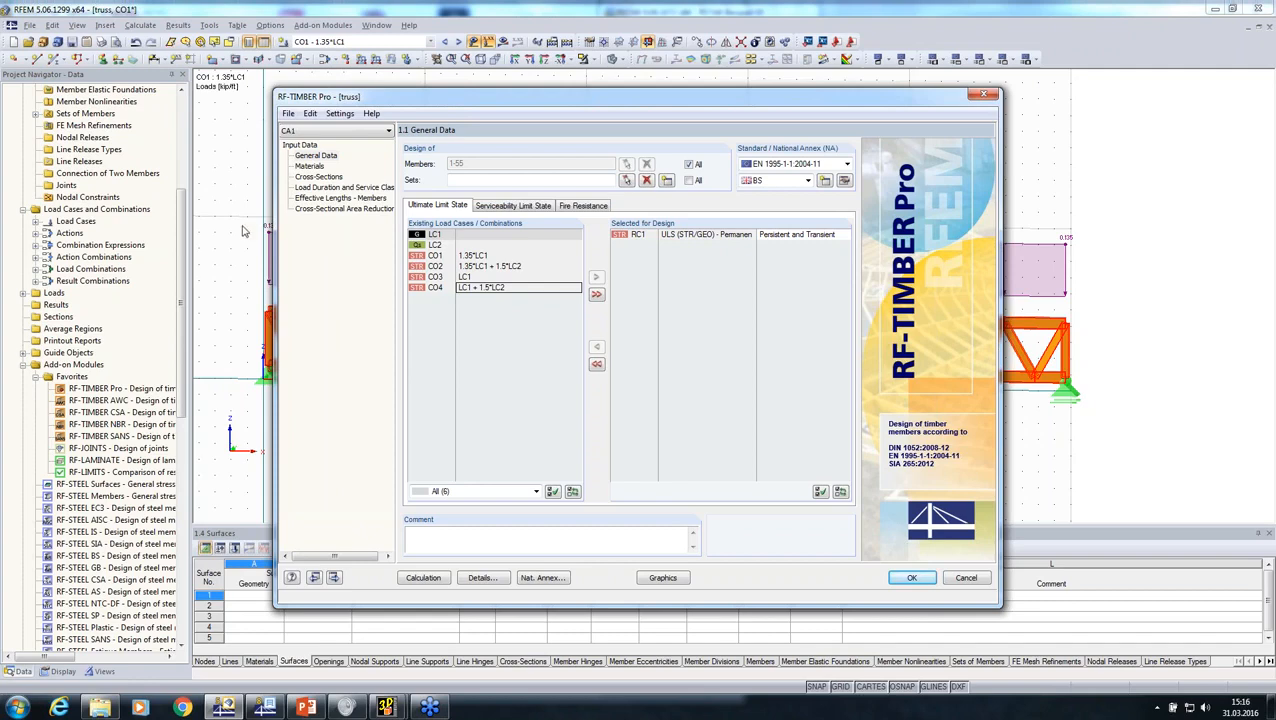
Step: Exclude lateral-torsional buckling and buckling about axis z for all members in the effective lengths settings
{"action": "left_click", "coordinate": [332, 198]}
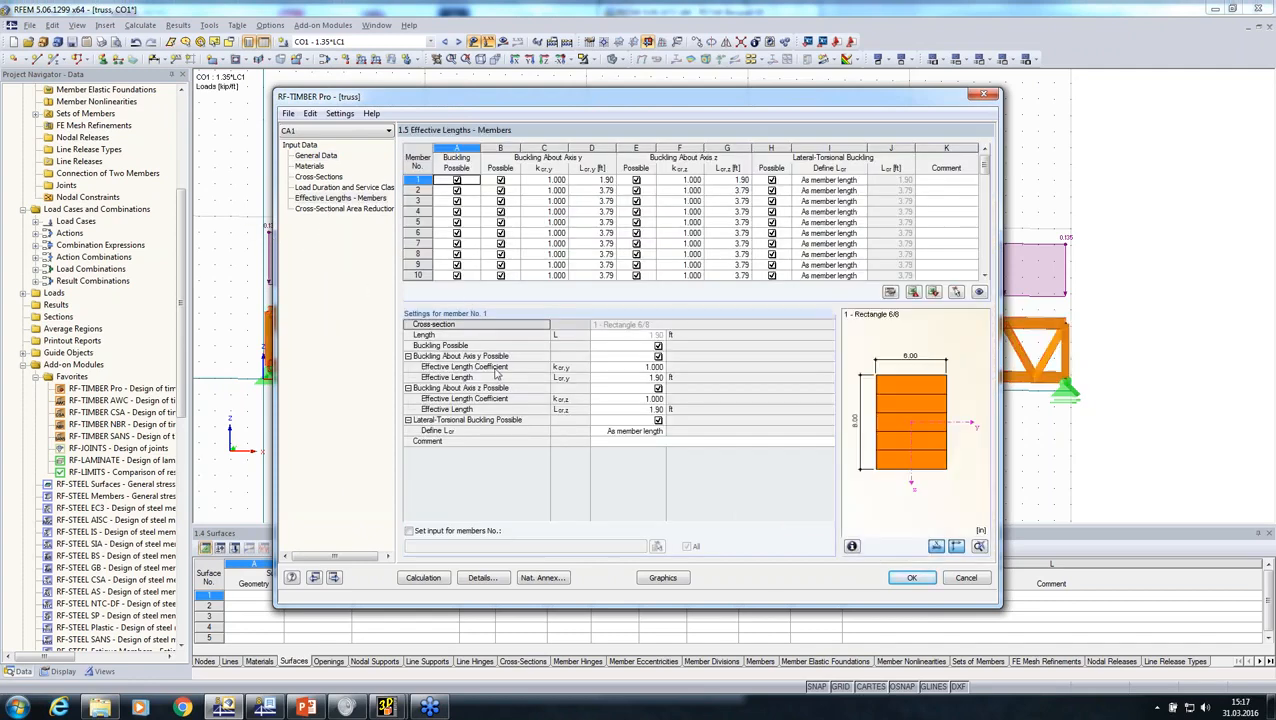
{"action": "left_click", "coordinate": [409, 531]}
{"action": "left_click", "coordinate": [658, 420]}
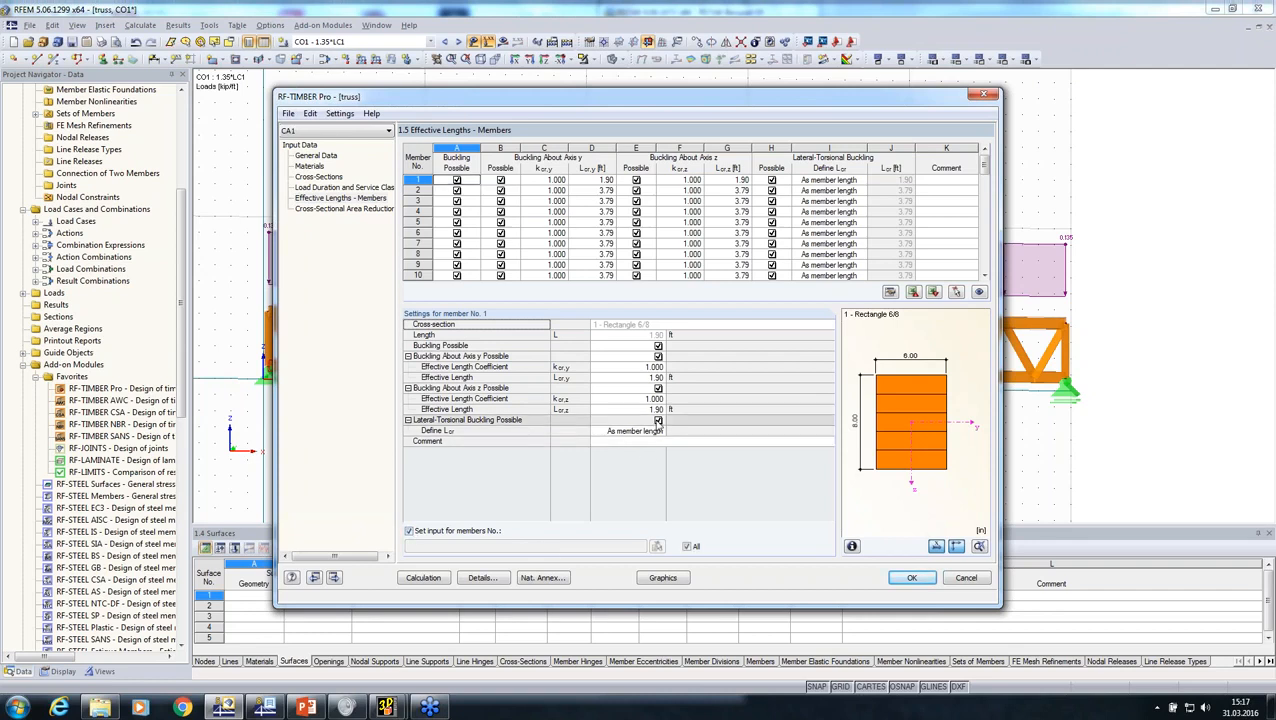
{"action": "left_click", "coordinate": [658, 388]}
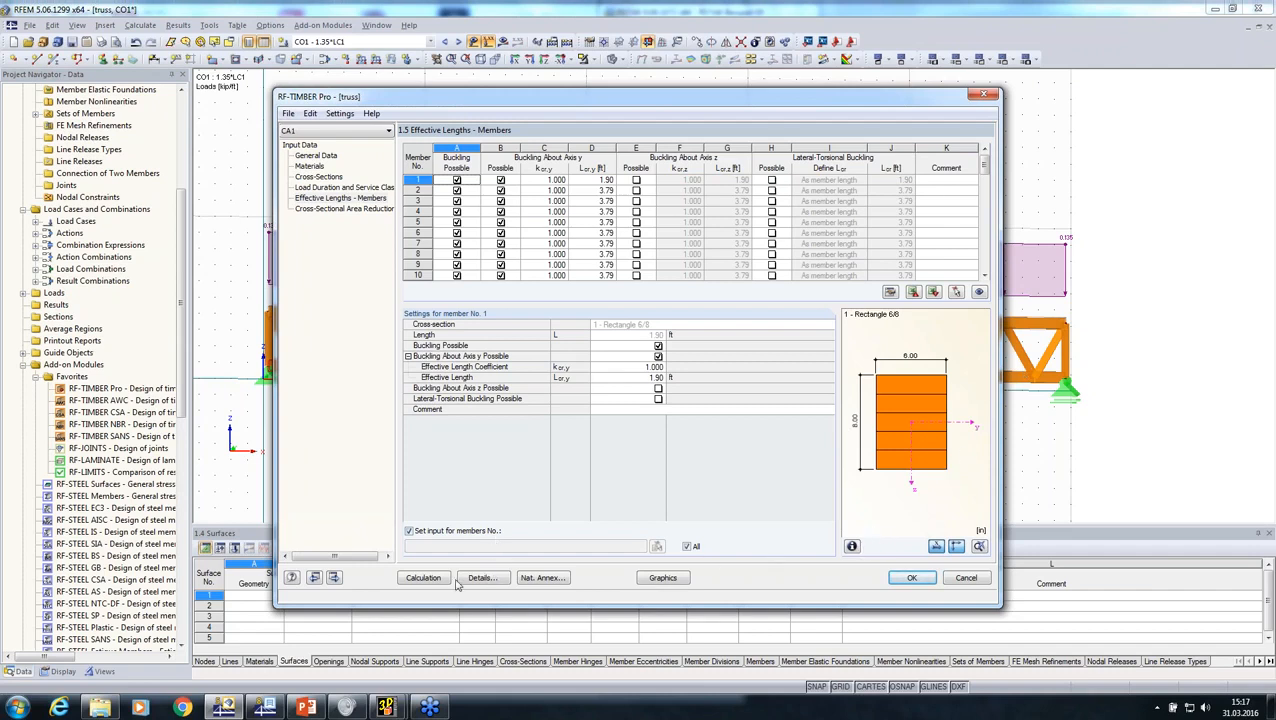
Step: Run the RF-TIMBER Pro calculation, view the design by load case, and close the module
{"action": "left_click", "coordinate": [424, 578]}
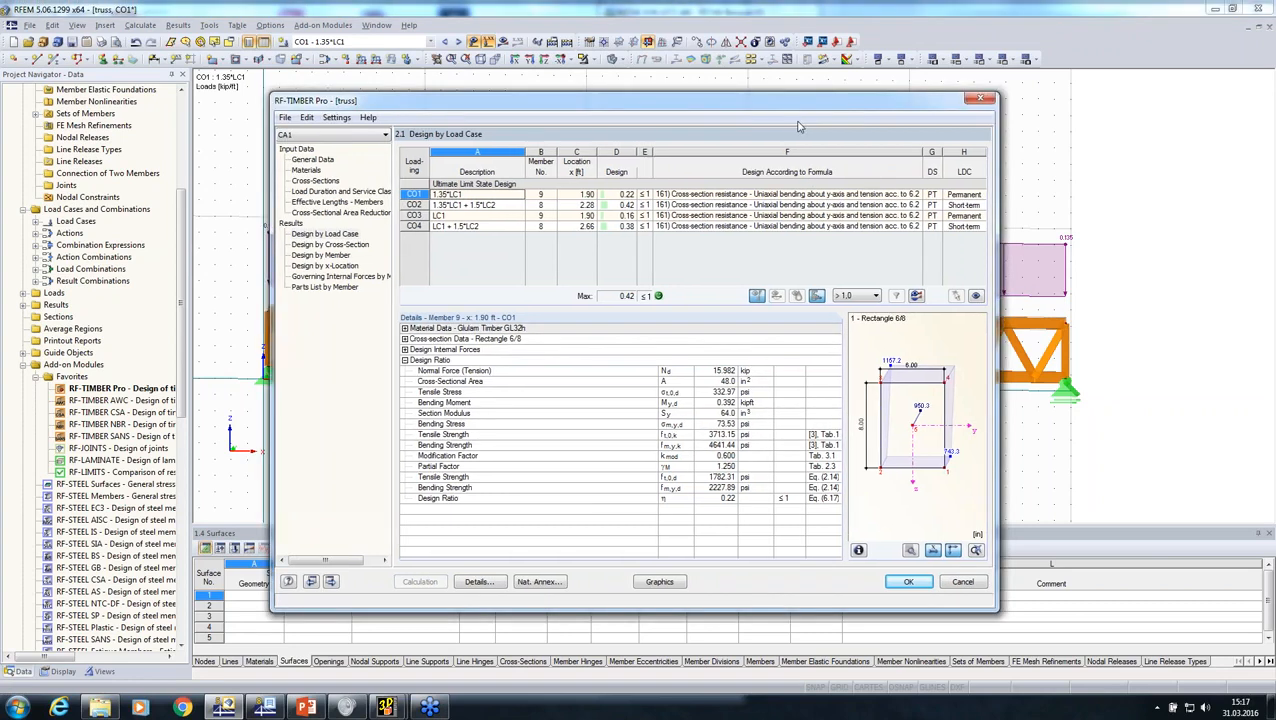
{"action": "left_click_drag", "start_coordinate": [810, 105], "coordinate": [925, 95]}
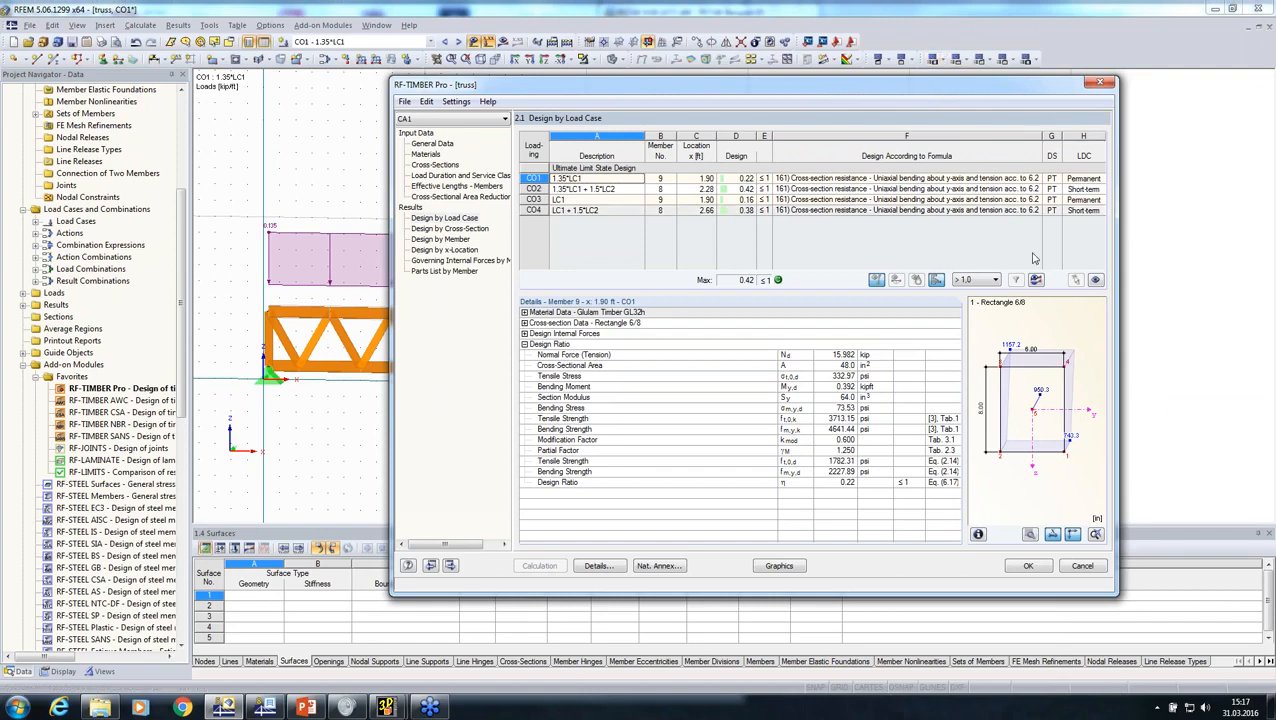
{"action": "left_click", "coordinate": [1027, 566]}
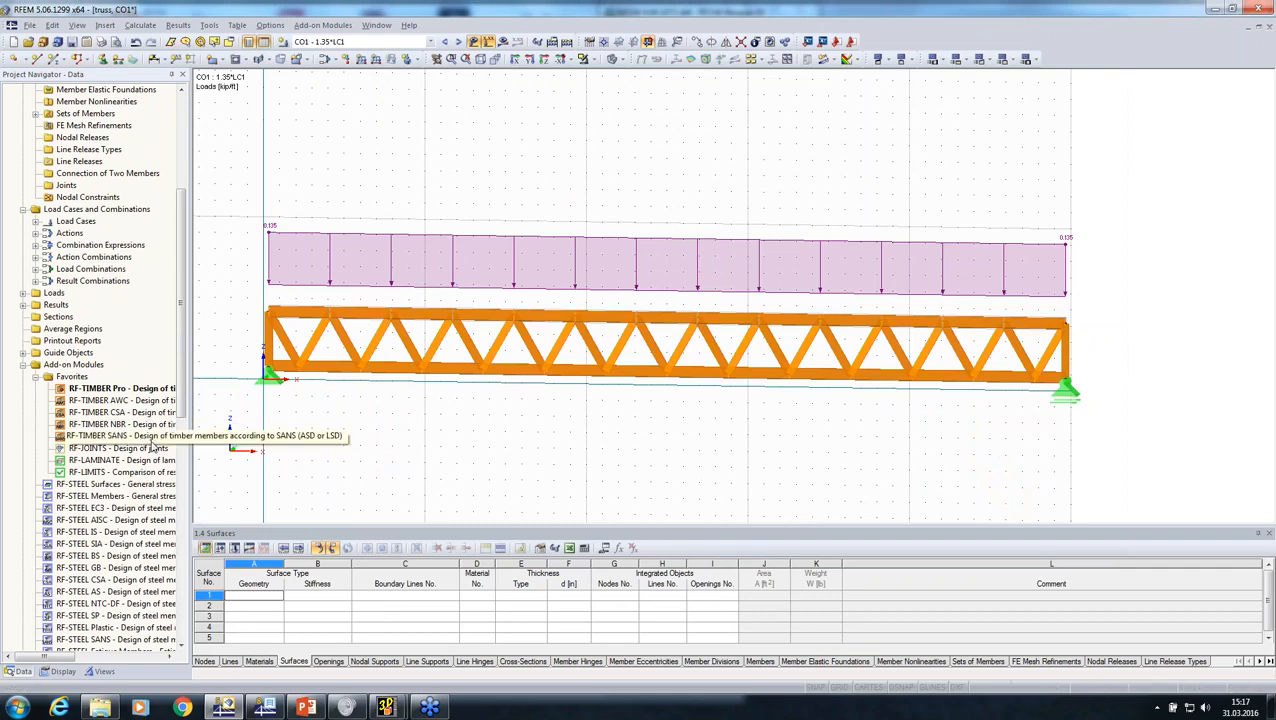
Step: Open the RF-JOINTS add-on module to view its general data and close it
{"action": "double_click", "coordinate": [93, 453]}
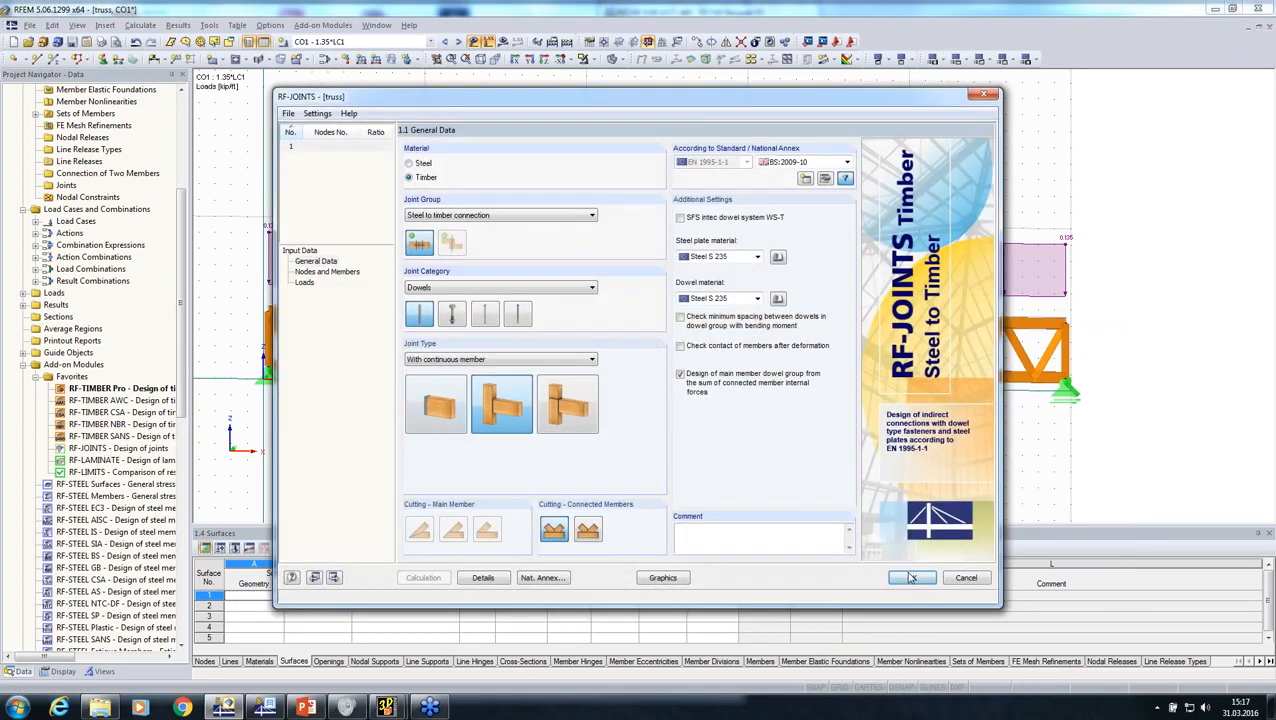
{"action": "left_click", "coordinate": [911, 578]}
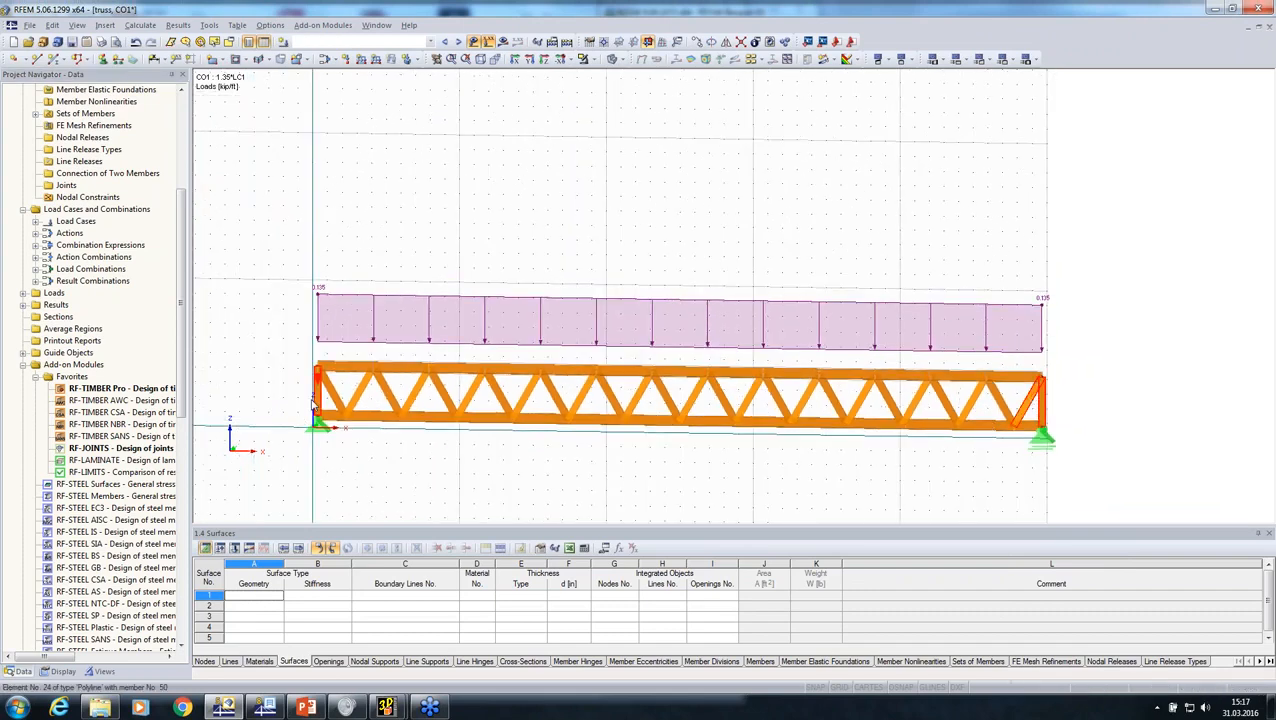
Step: Change the truss's end posts and end diagonals to member type Beam, with a new member-end hinge releasing φy
{"action": "scroll", "coordinate": [403, 378], "scroll_direction": "up", "scroll_amount": 3}
{"action": "left_click_drag", "start_coordinate": [403, 378], "coordinate": [312, 357]}
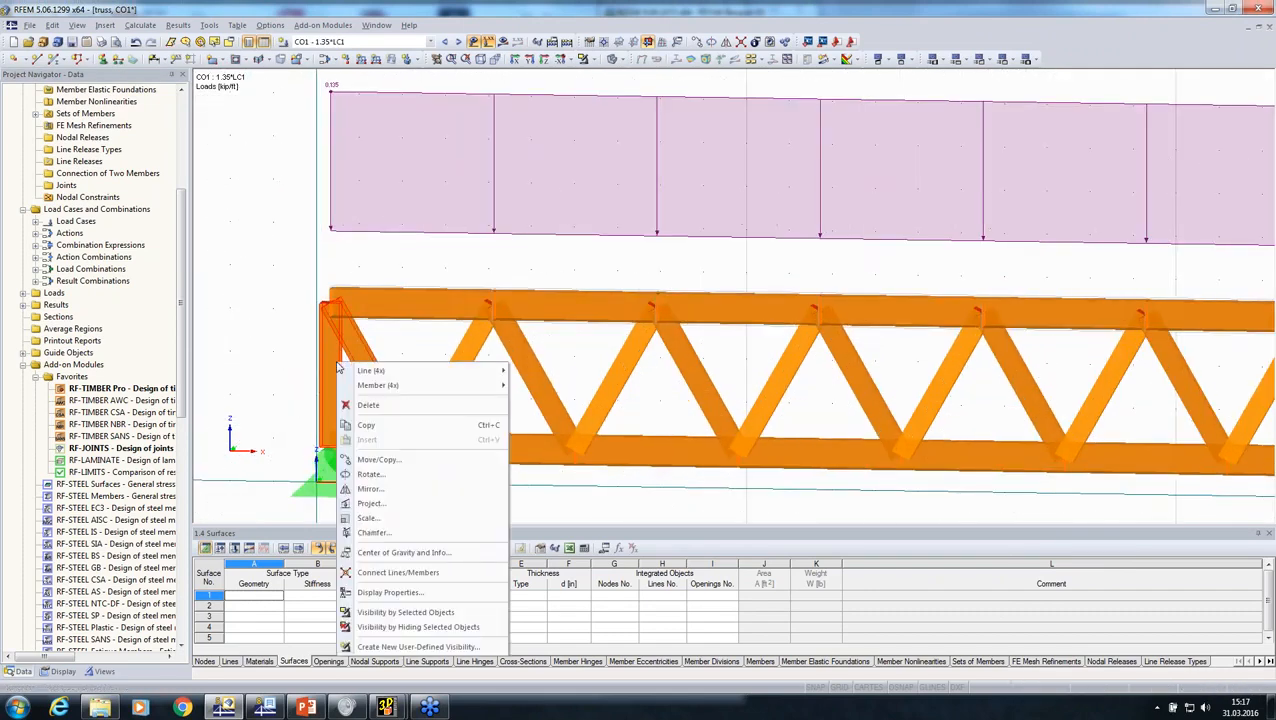
{"action": "right_click", "coordinate": [338, 363]}
{"action": "mouse_move", "coordinate": [380, 370]}
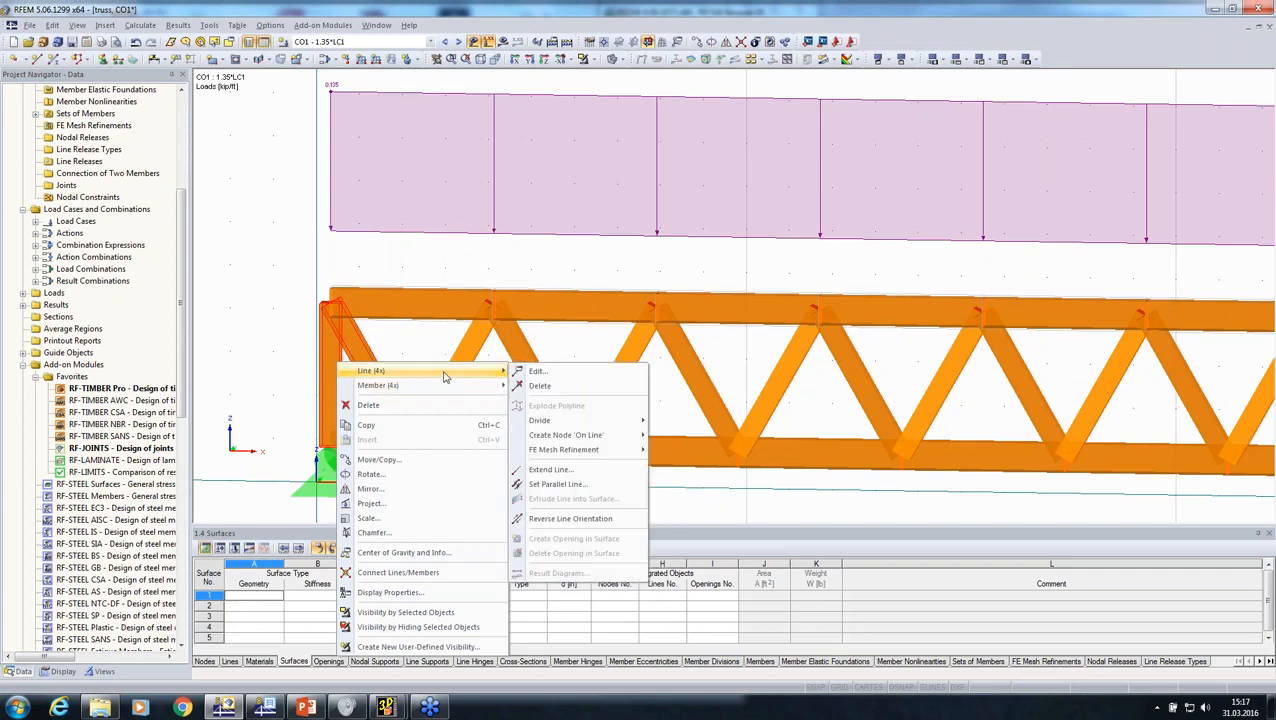
{"action": "left_click", "coordinate": [539, 373]}
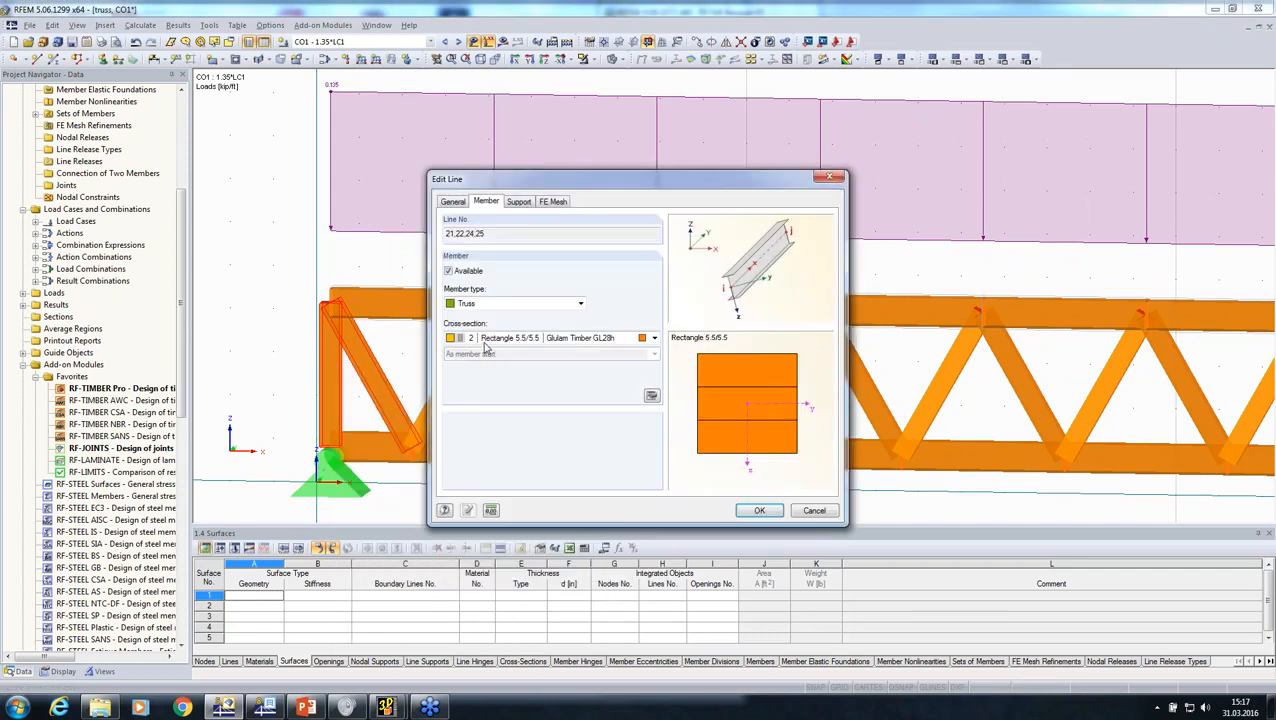
{"action": "left_click", "coordinate": [651, 396]}
{"action": "left_click", "coordinate": [726, 236]}
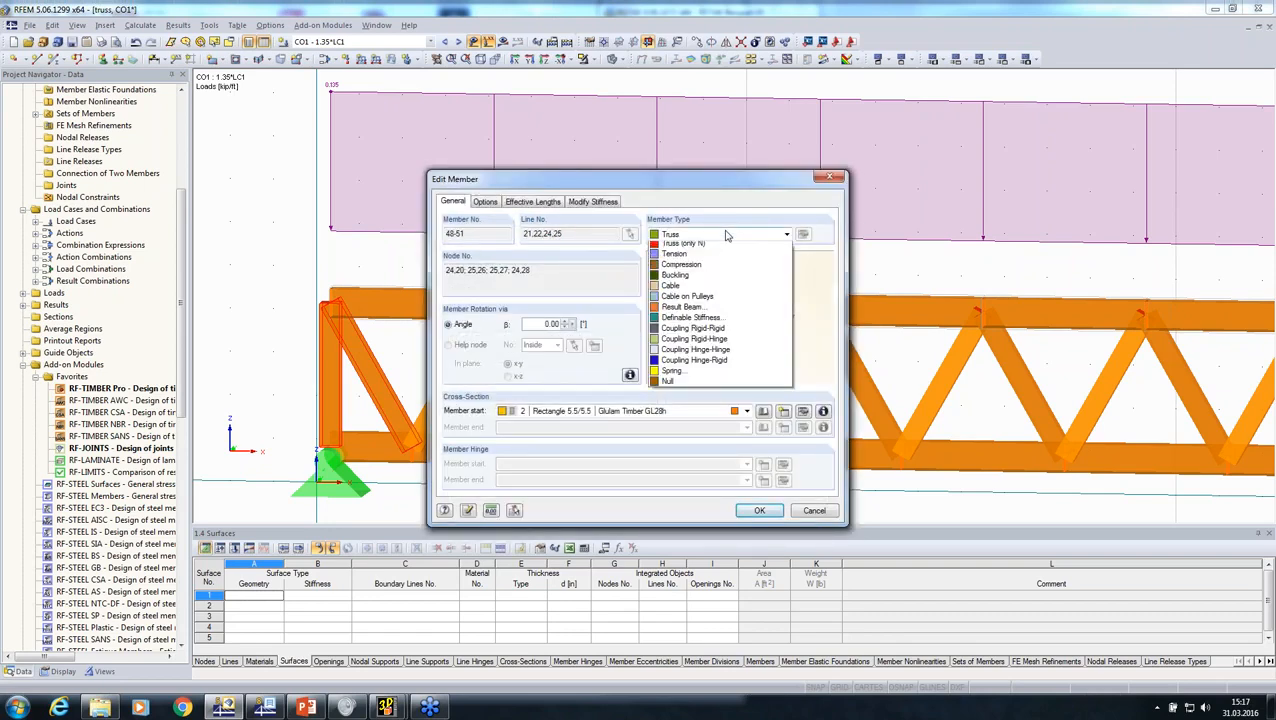
{"action": "left_click", "coordinate": [722, 249]}
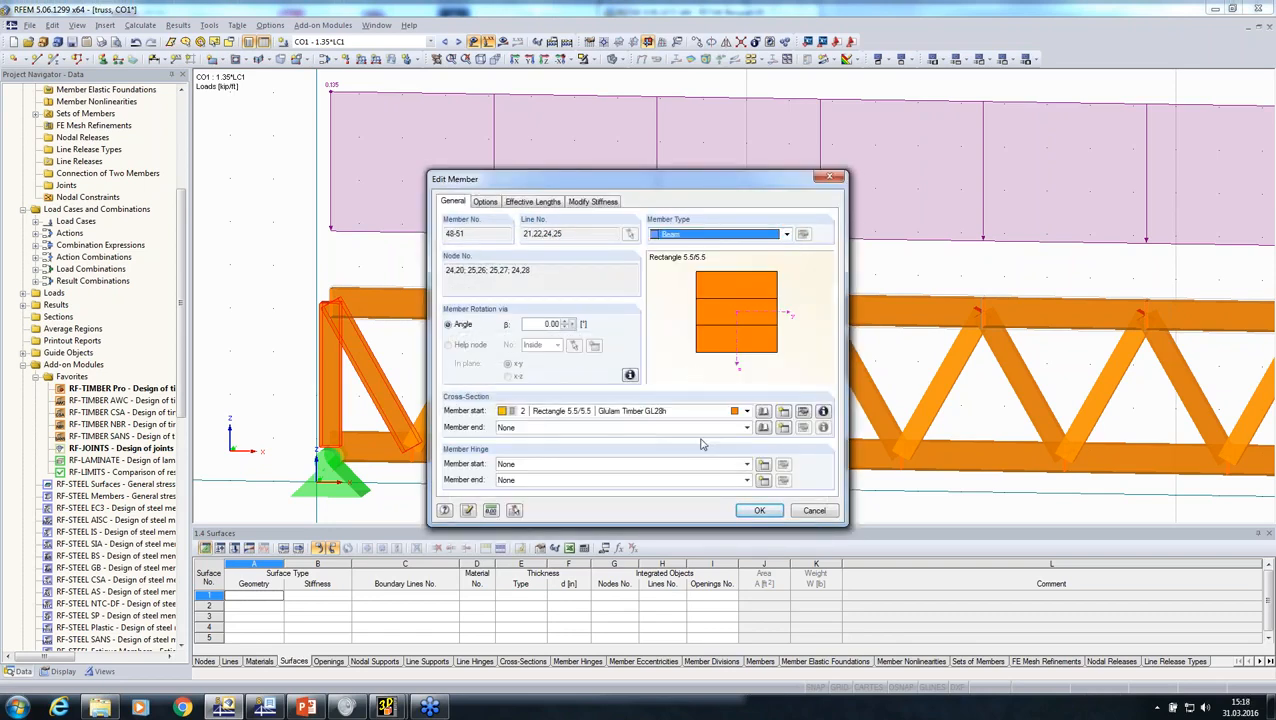
{"action": "left_click", "coordinate": [763, 481]}
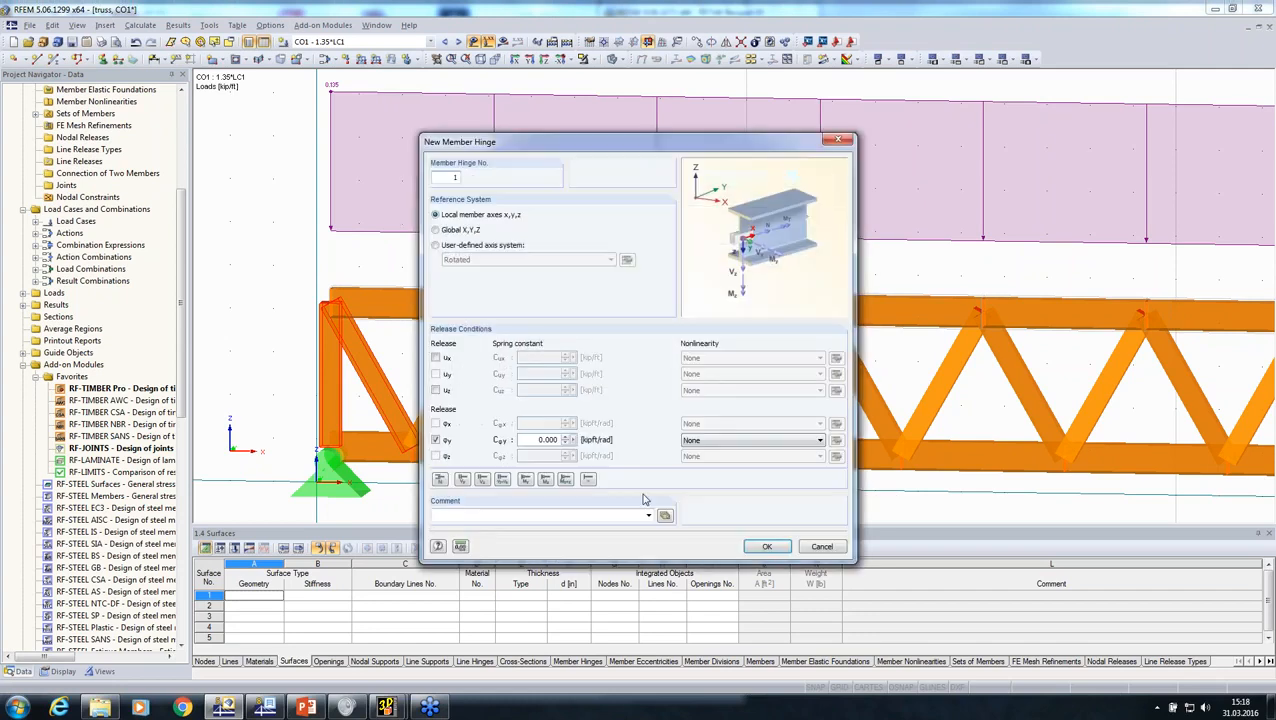
{"action": "left_click", "coordinate": [767, 547]}
{"action": "left_click", "coordinate": [755, 512]}
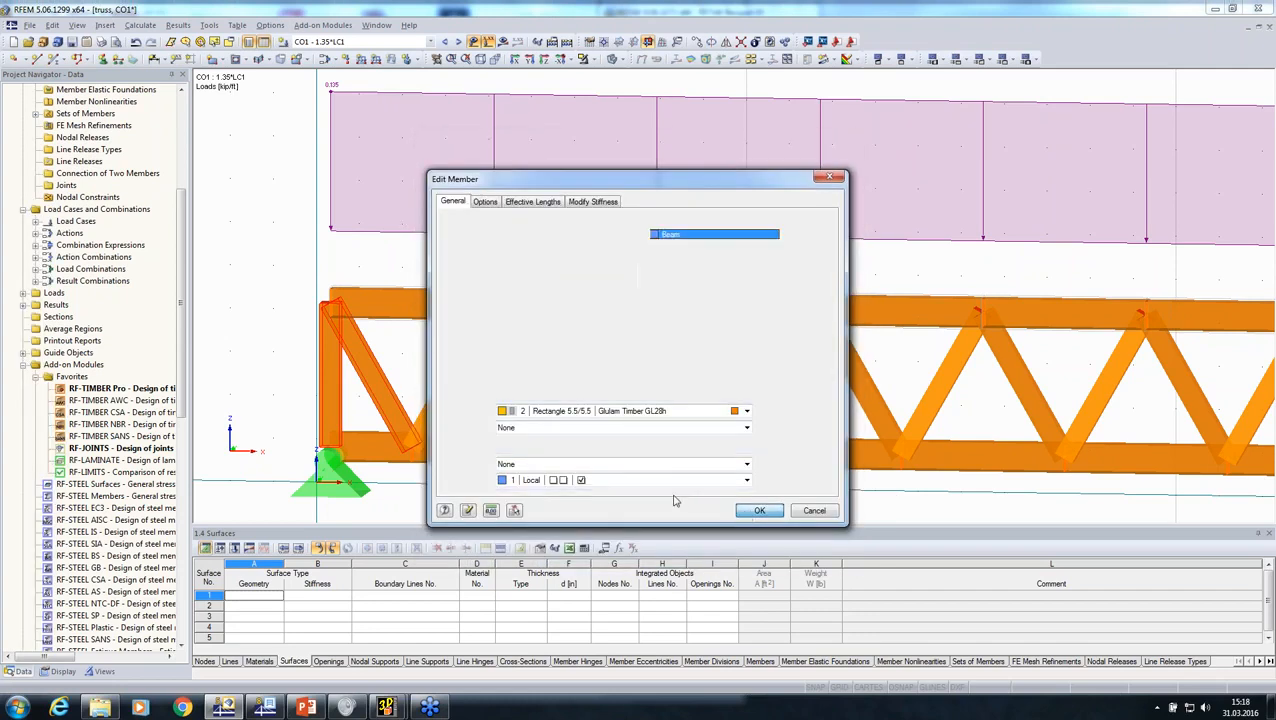
{"action": "left_click", "coordinate": [757, 511]}
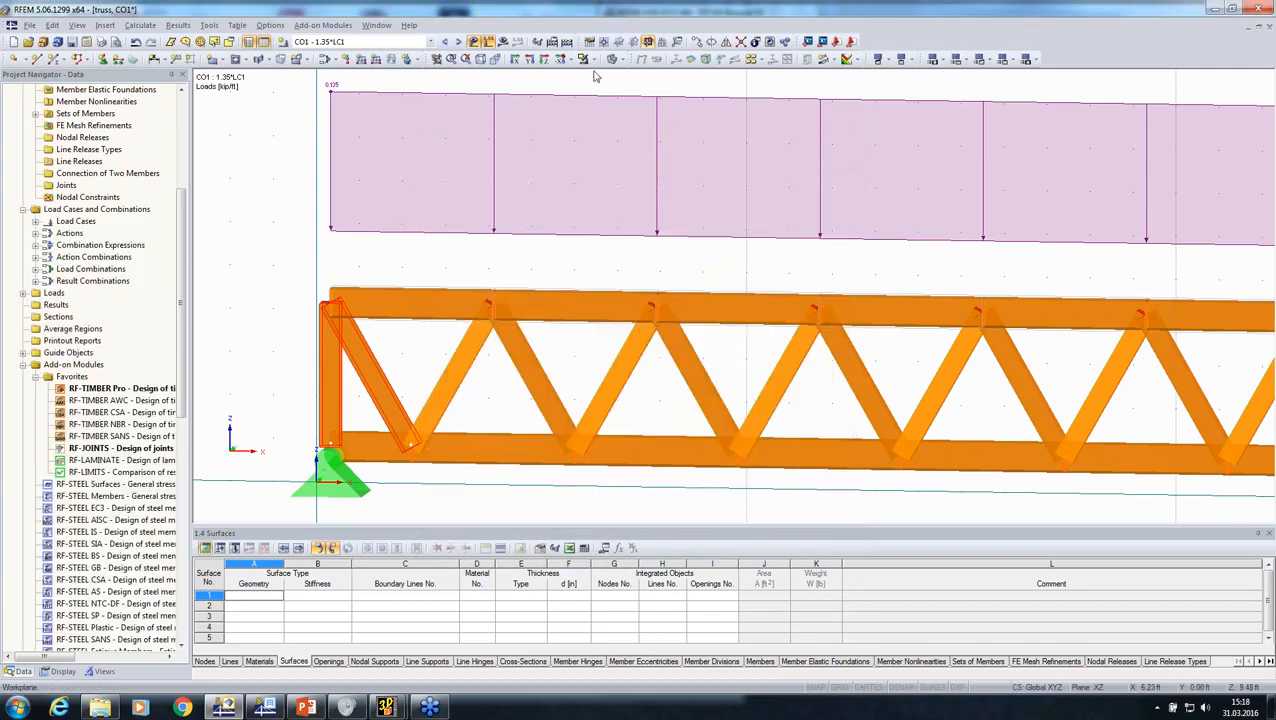
Step: Show the truss as a wireframe model and undo the last edit of the end posts and end diagonals
{"action": "left_click", "coordinate": [612, 59]}
{"action": "scroll", "coordinate": [545, 265], "scroll_direction": "down", "scroll_amount": 2}
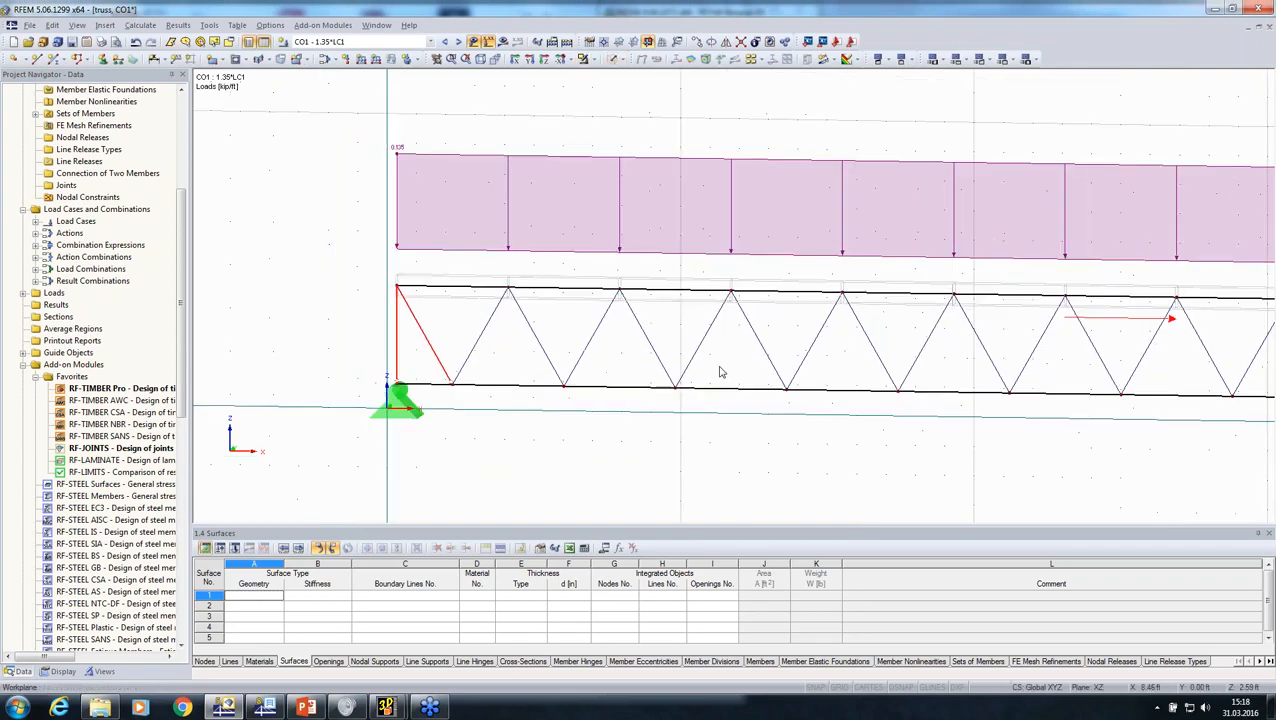
{"action": "middle_click_drag", "start_coordinate": [716, 358], "coordinate": [481, 350]}
{"action": "middle_click_drag", "start_coordinate": [762, 338], "coordinate": [442, 357]}
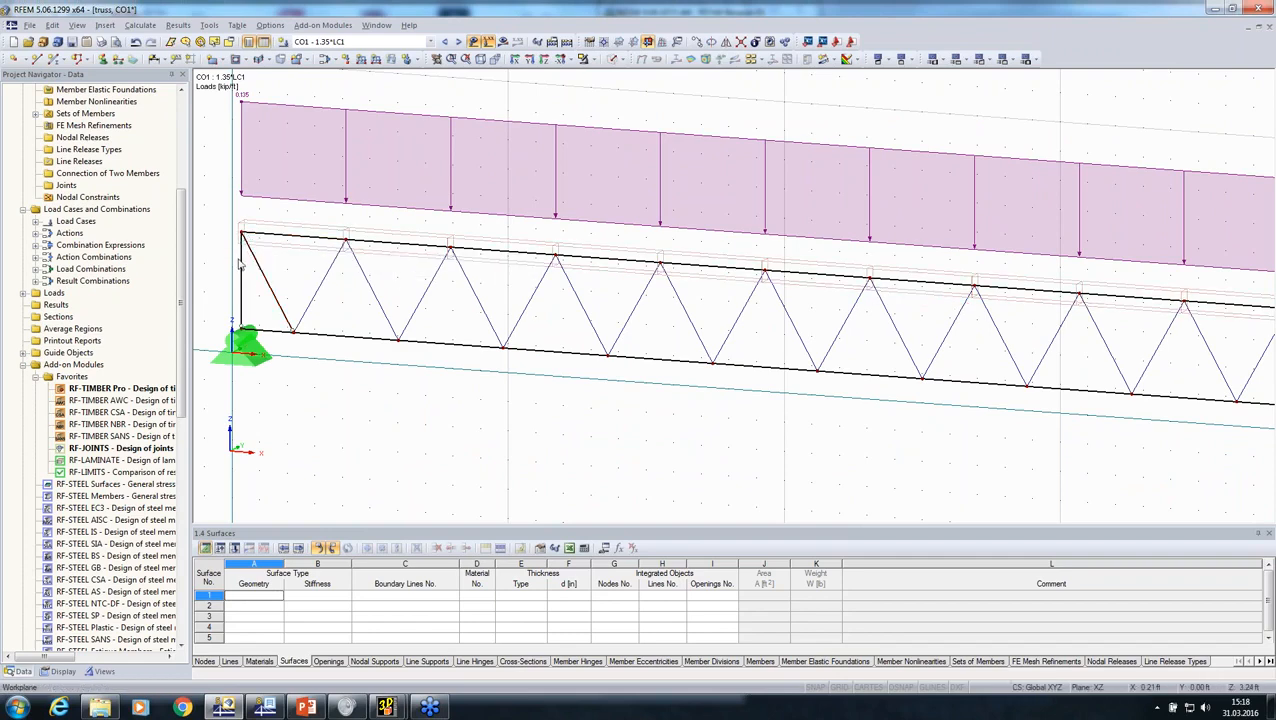
{"action": "scroll", "coordinate": [240, 263], "scroll_direction": "down", "scroll_amount": 2}
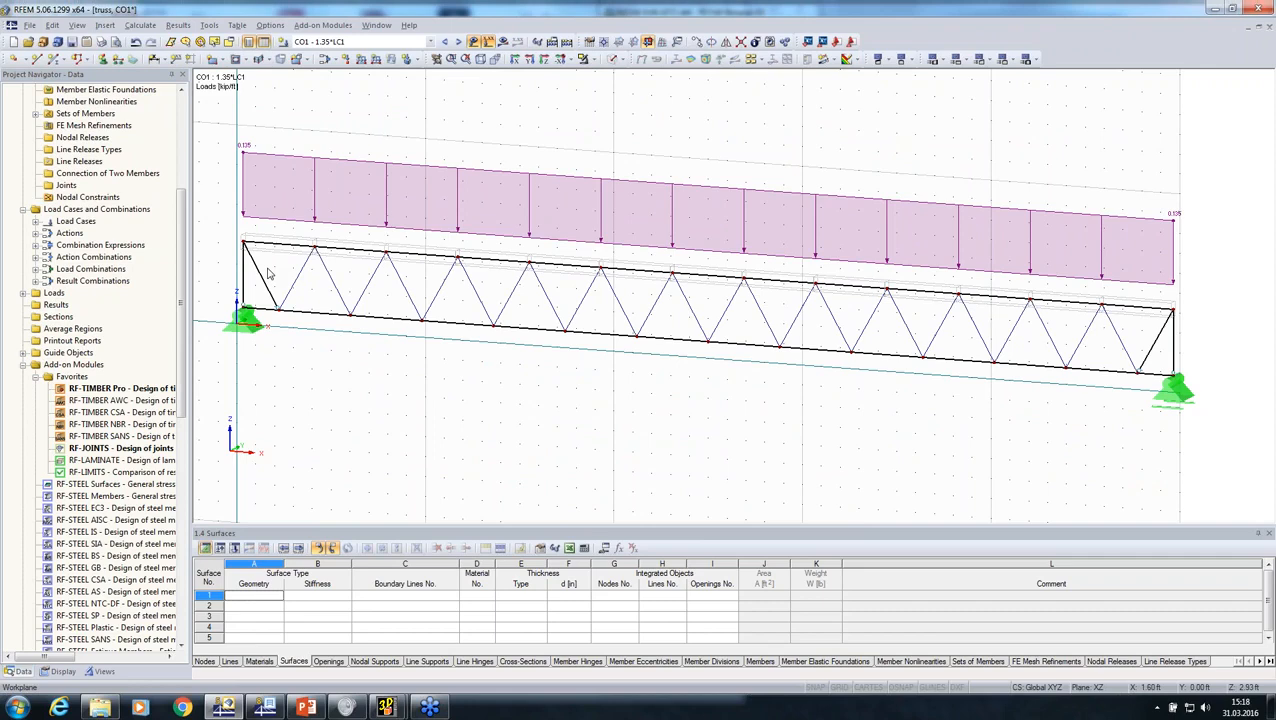
{"action": "left_click", "coordinate": [136, 43]}
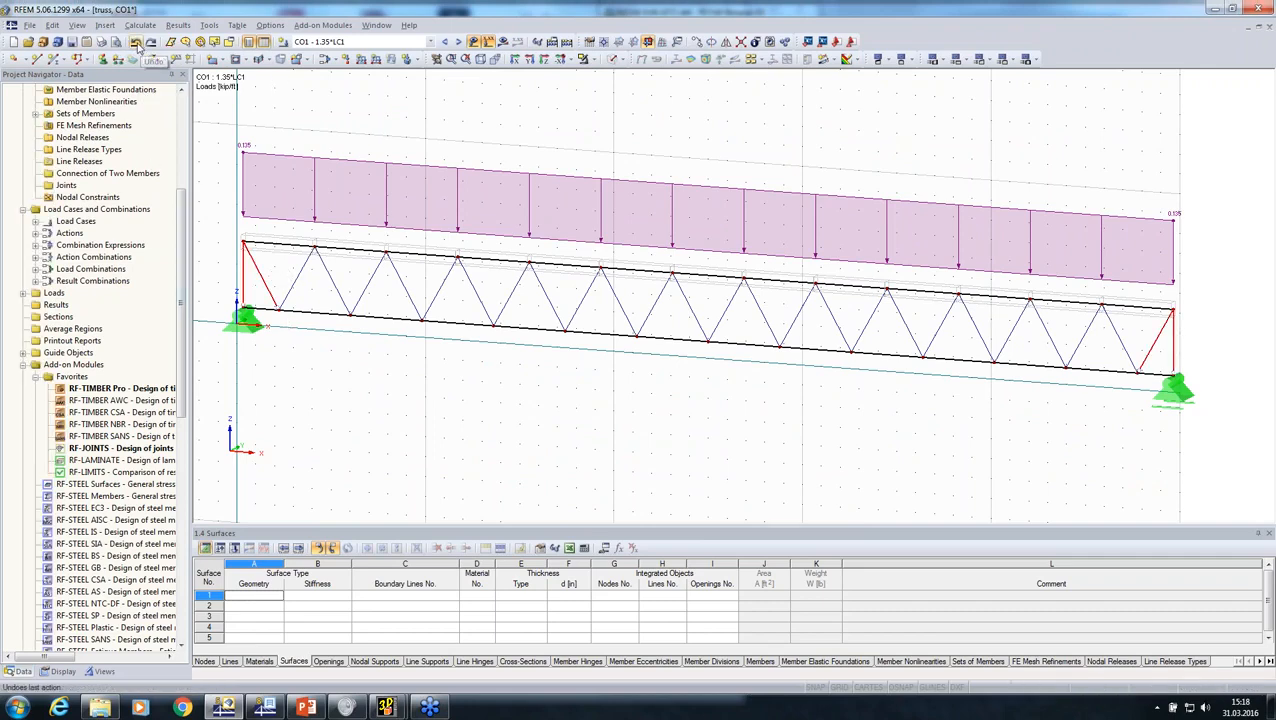
{"action": "left_click", "coordinate": [404, 370]}
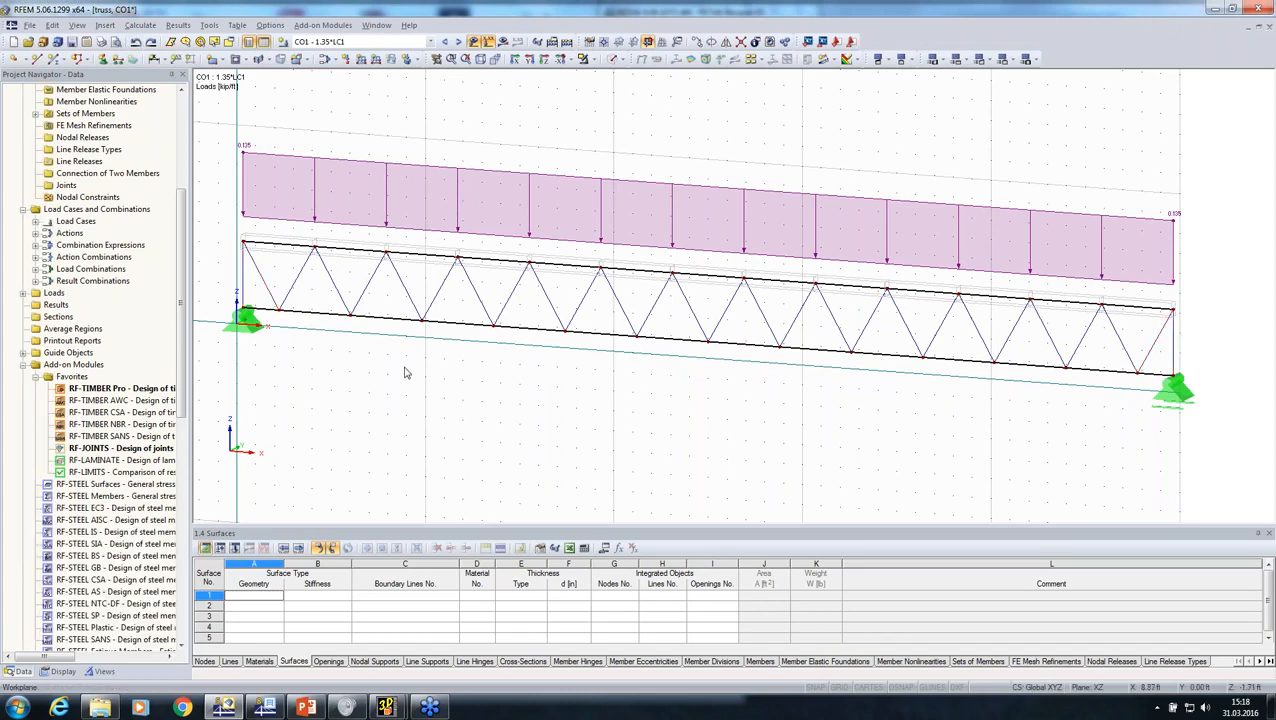
Step: Calculate CO1 and examine the members' My bending moment diagram with the loads hidden
{"action": "left_click", "coordinate": [502, 42]}
{"action": "key", "text": "Return"}
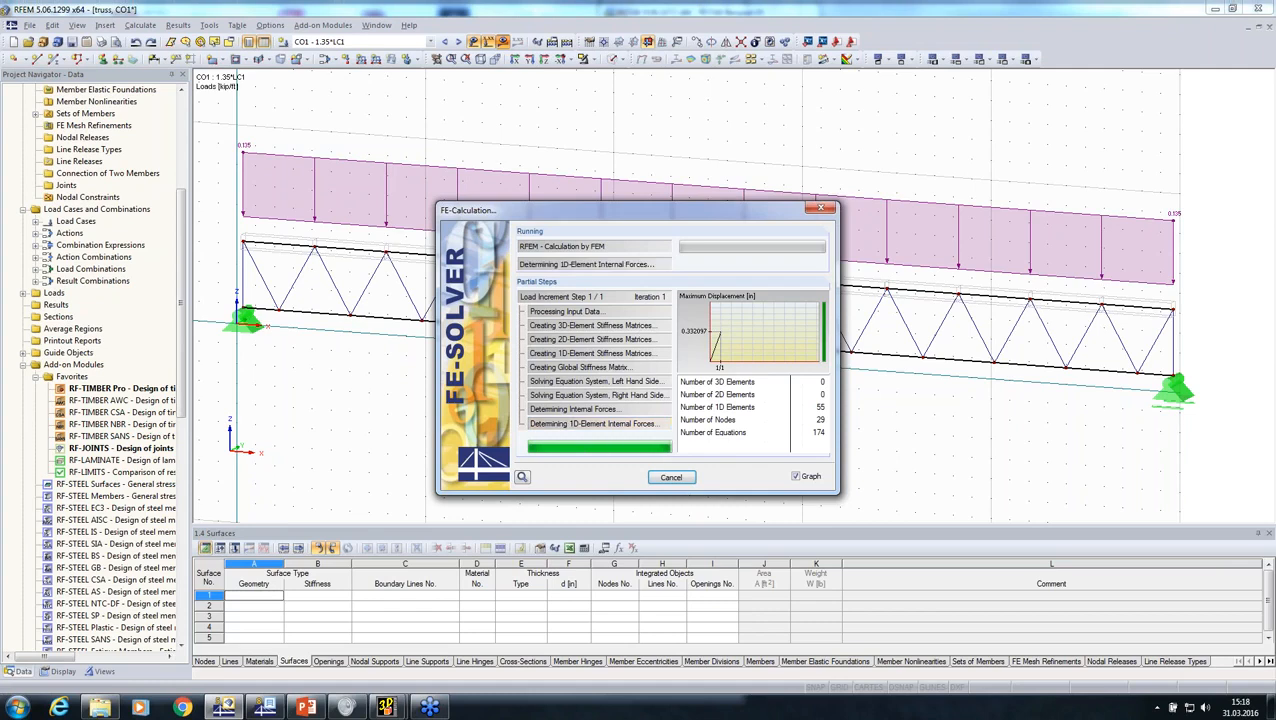
{"action": "left_click", "coordinate": [24, 149]}
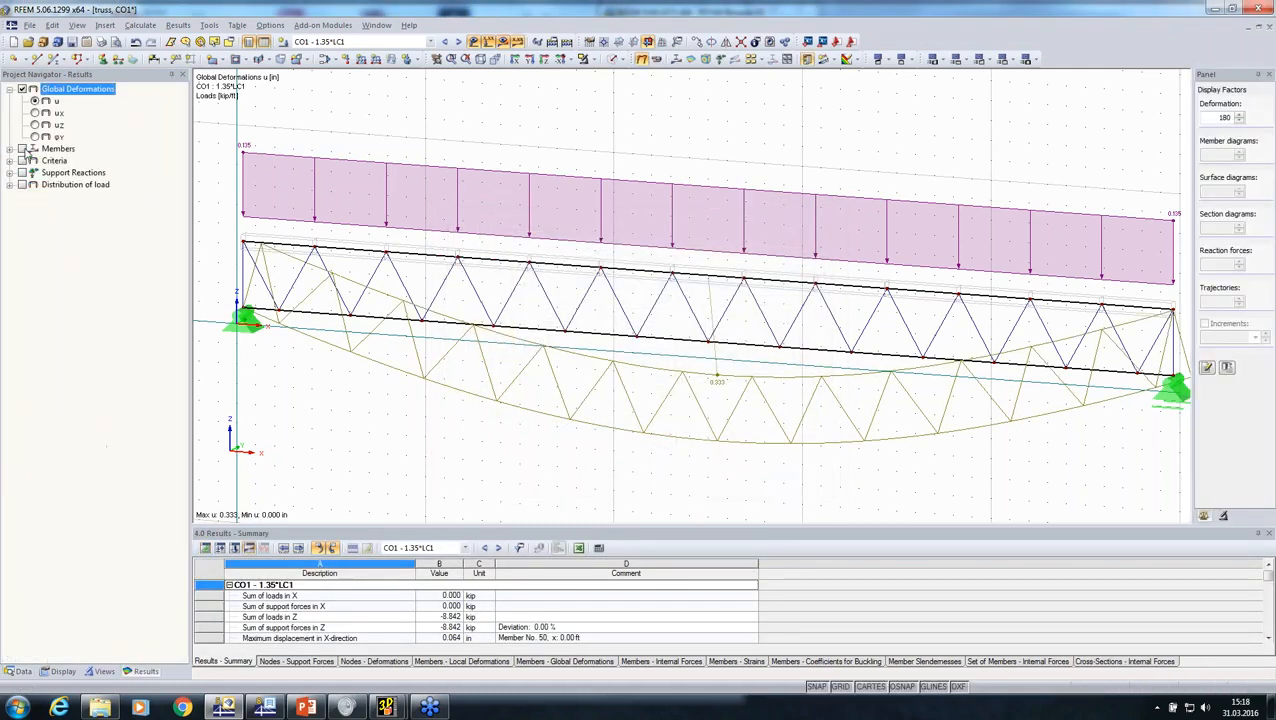
{"action": "left_click", "coordinate": [24, 149]}
{"action": "middle_click_drag", "start_coordinate": [457, 378], "coordinate": [587, 360], "text": "ctrl"}
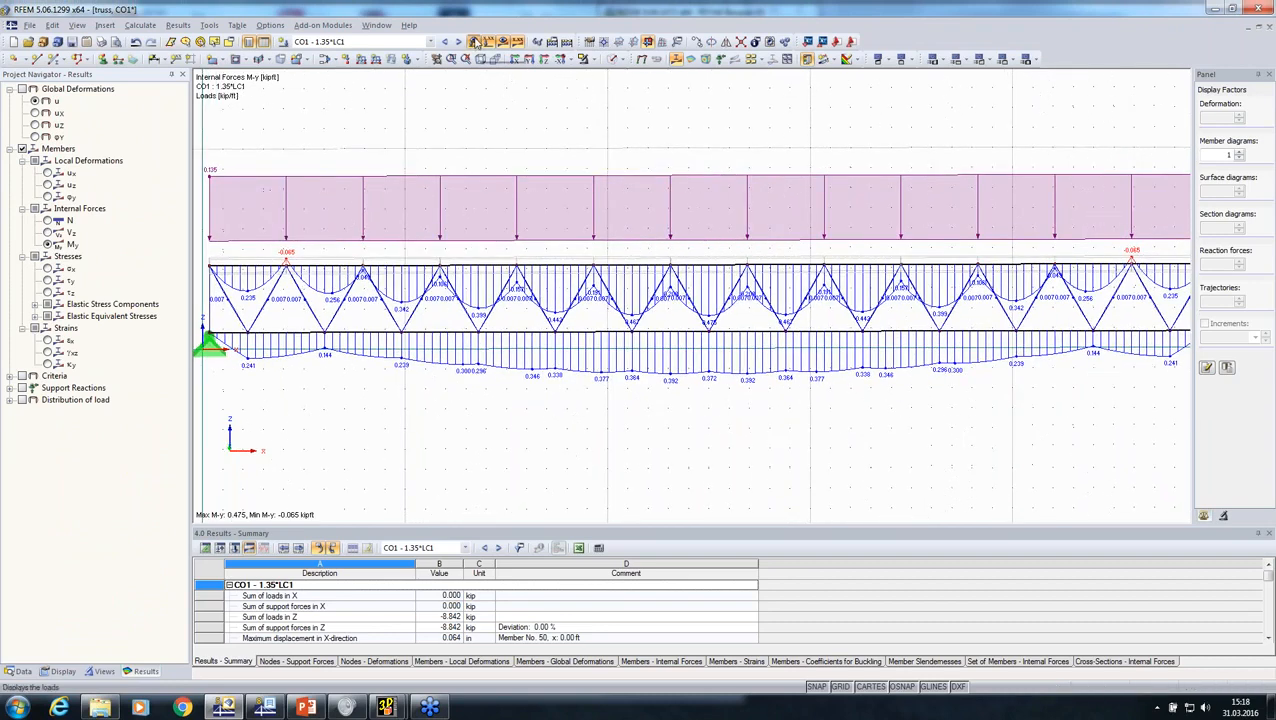
{"action": "left_click", "coordinate": [488, 42]}
{"action": "middle_click_drag", "start_coordinate": [500, 291], "coordinate": [545, 283]}
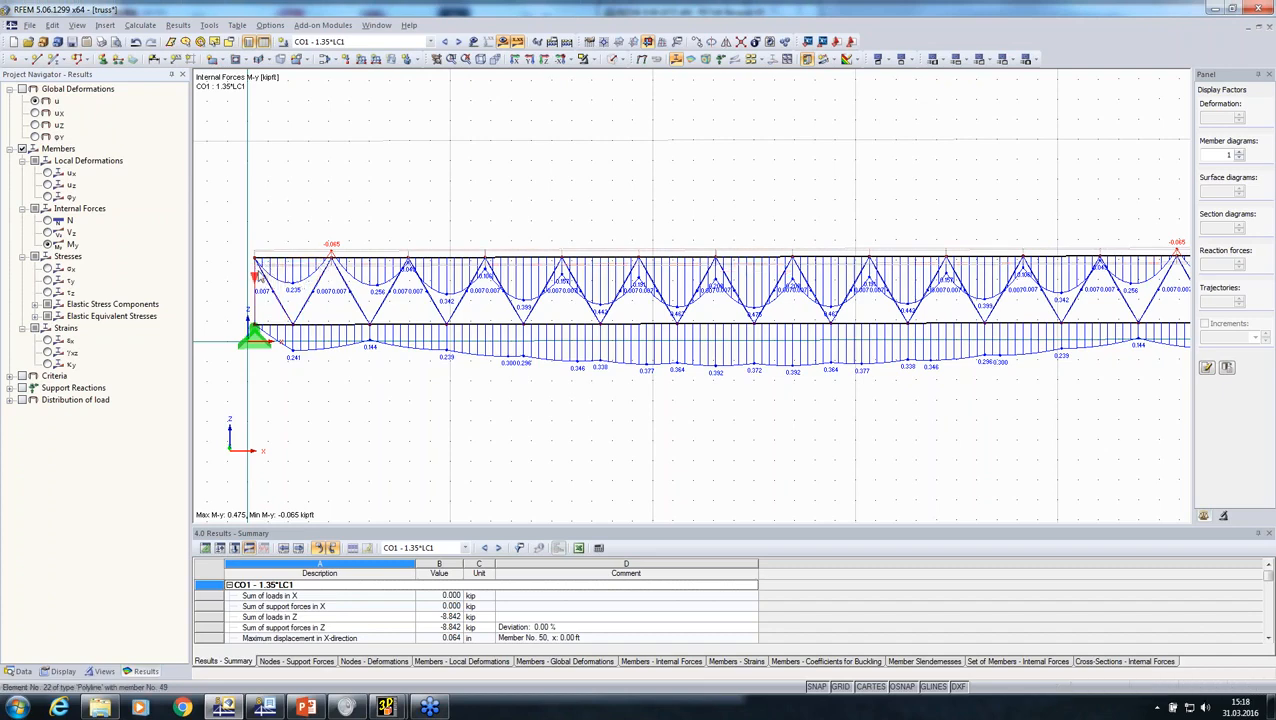
{"action": "scroll", "coordinate": [254, 385], "scroll_direction": "down", "scroll_amount": 1}
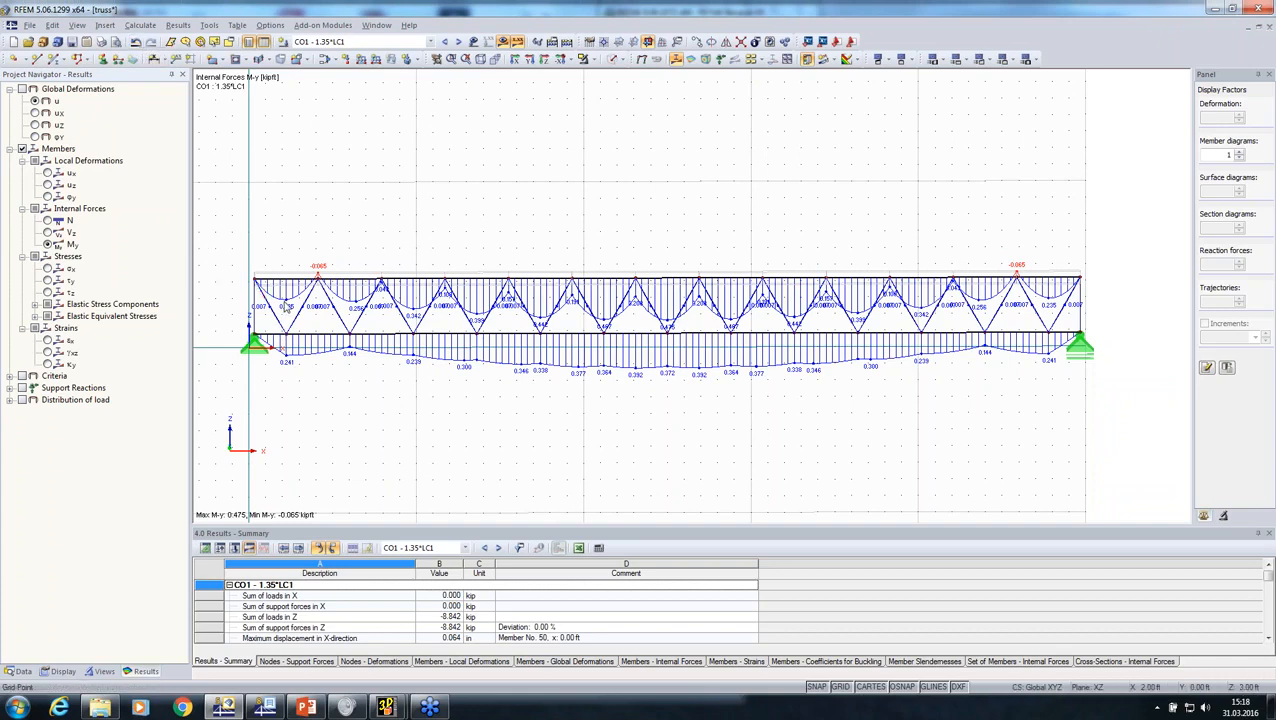
{"action": "scroll", "coordinate": [285, 305], "scroll_direction": "up", "scroll_amount": 1}
{"action": "left_click", "coordinate": [495, 44]}
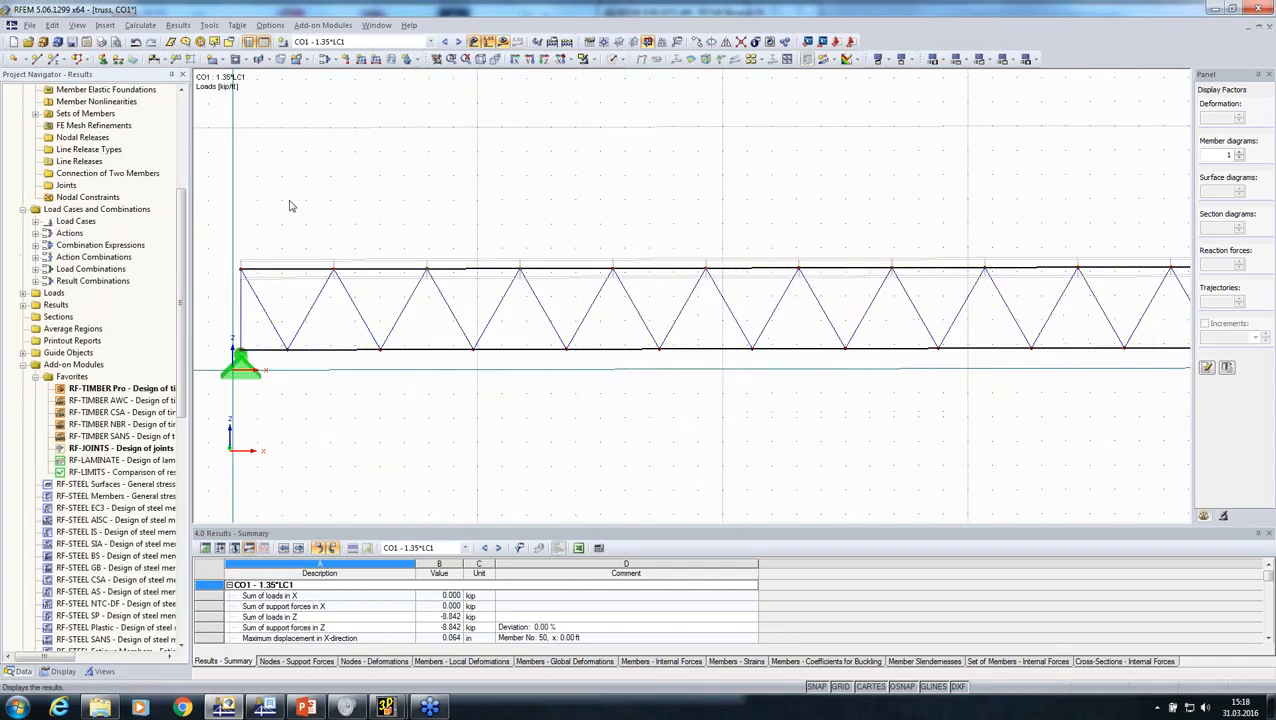
Step: Set the four selected end members to type Beam and assign existing hinge 1 at their member end
{"action": "scroll", "coordinate": [282, 288], "scroll_direction": "up", "scroll_amount": 2}
{"action": "scroll", "coordinate": [219, 290], "scroll_direction": "down", "scroll_amount": 3}
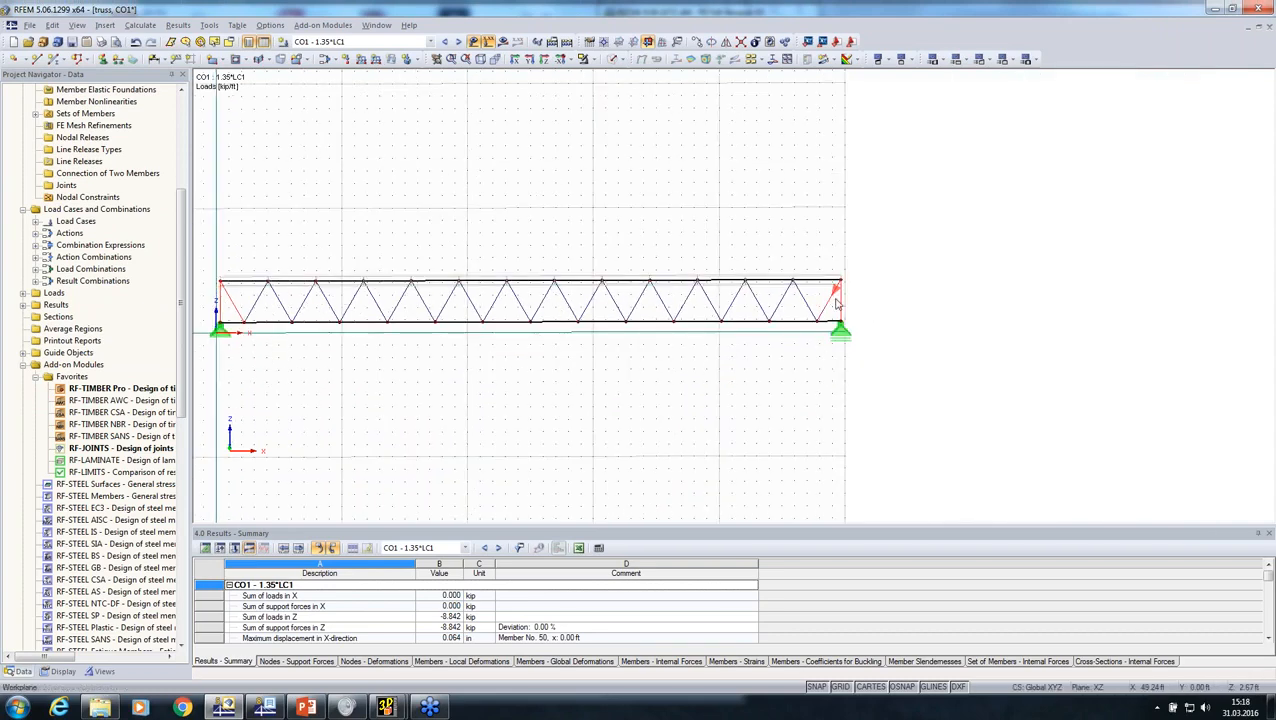
{"action": "scroll", "coordinate": [833, 300], "scroll_direction": "up", "scroll_amount": 2}
{"action": "right_click", "coordinate": [833, 300]}
{"action": "mouse_move", "coordinate": [958, 320]}
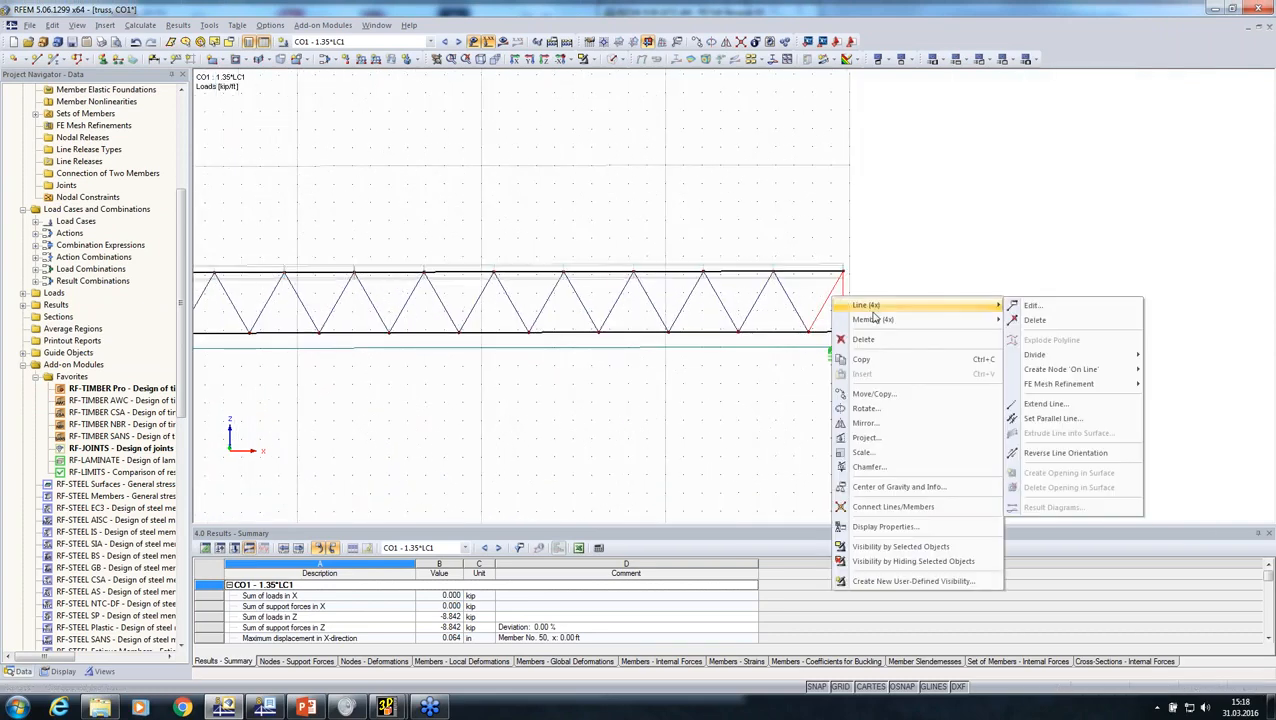
{"action": "left_click", "coordinate": [1030, 305]}
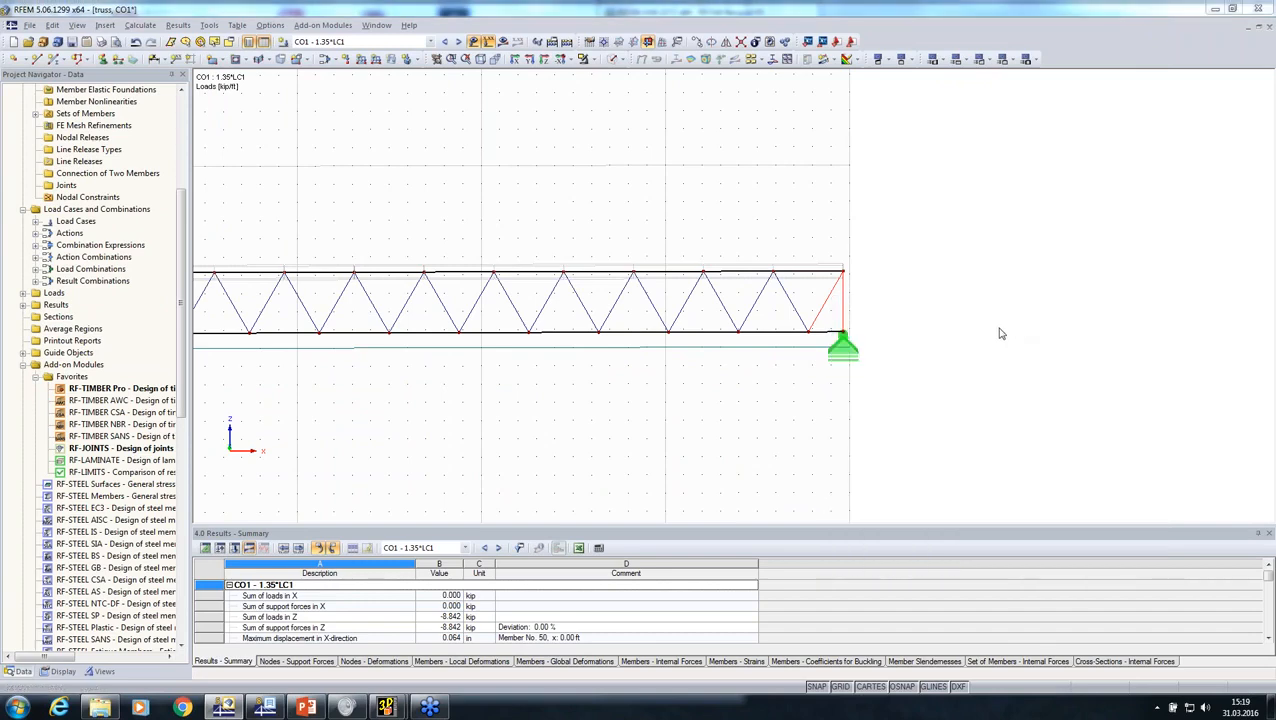
{"action": "left_click", "coordinate": [744, 238]}
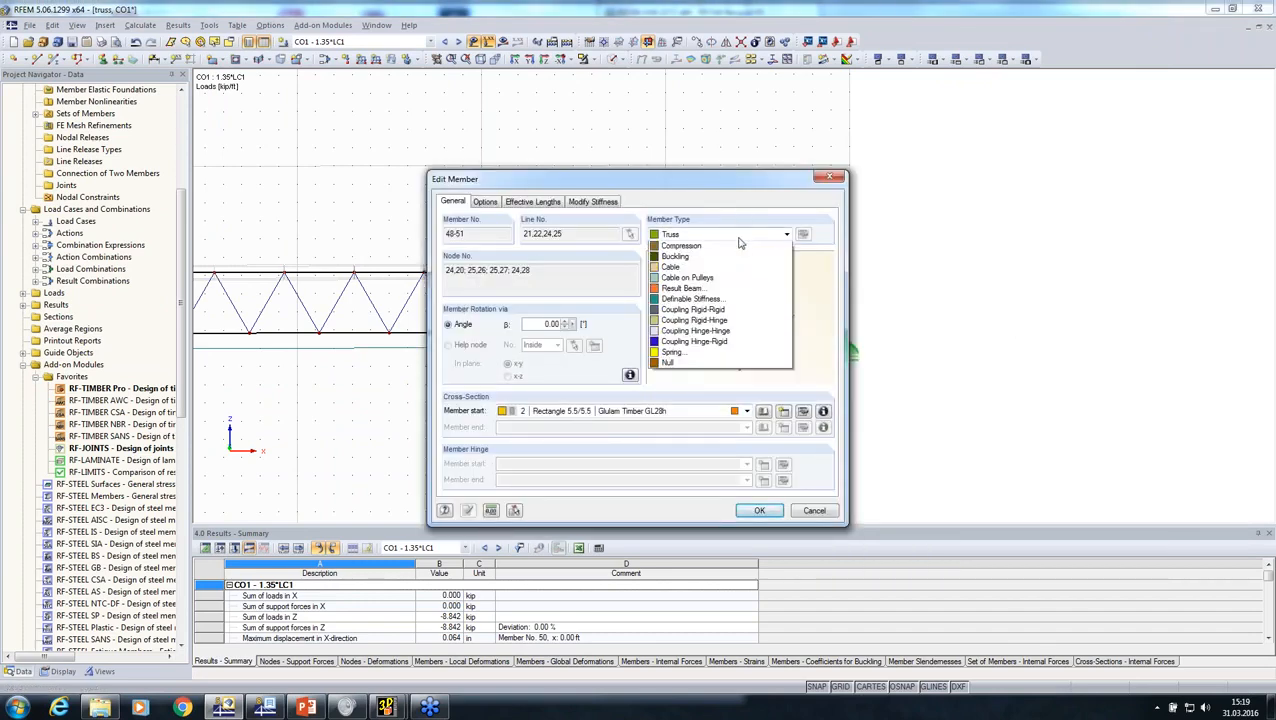
{"action": "left_click", "coordinate": [730, 247]}
{"action": "left_click", "coordinate": [746, 481]}
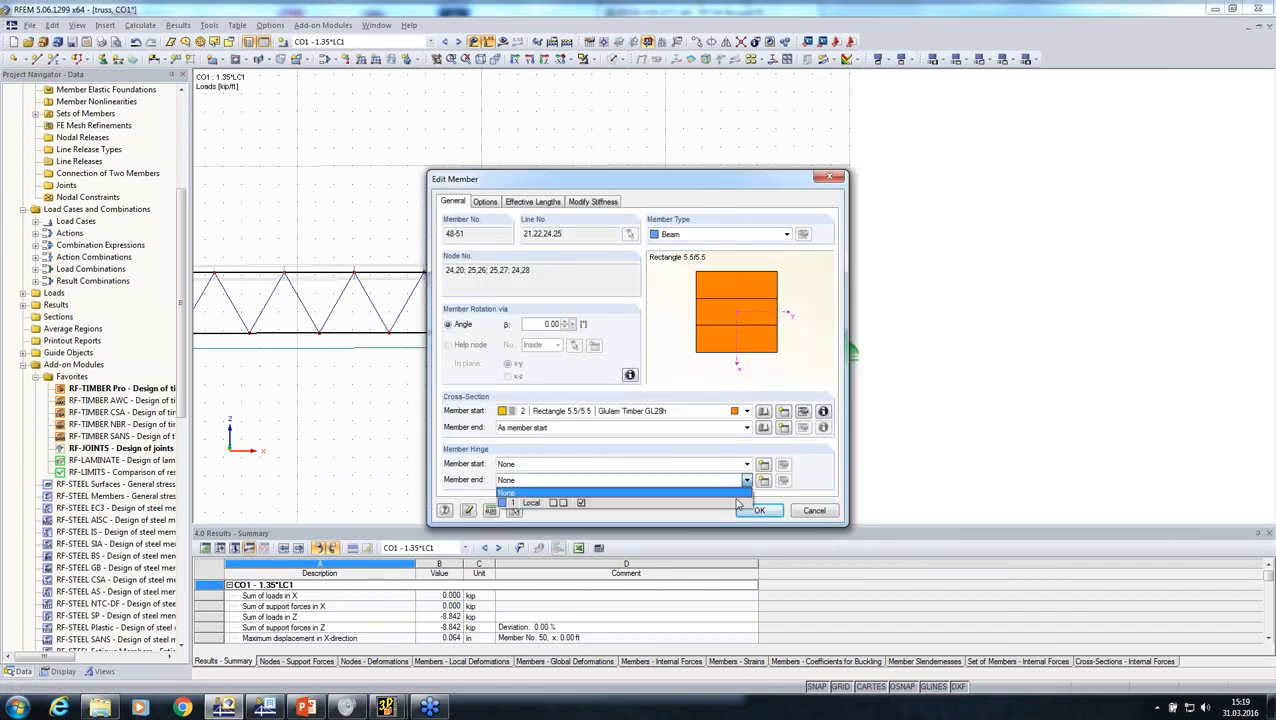
{"action": "left_click", "coordinate": [738, 501]}
{"action": "left_click", "coordinate": [748, 510]}
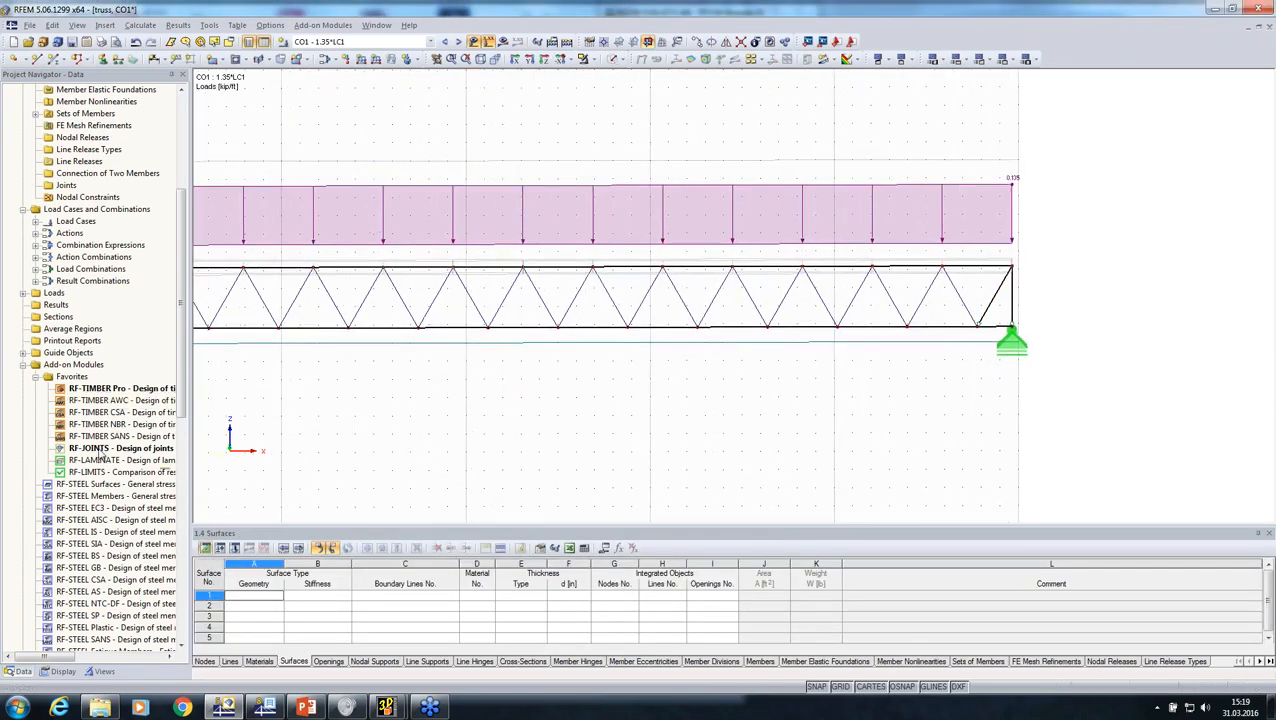
Step: Open the RF-JOINTS add-on module and set the timber dowel connection's joint type to Without continuous member
{"action": "double_click", "coordinate": [104, 449]}
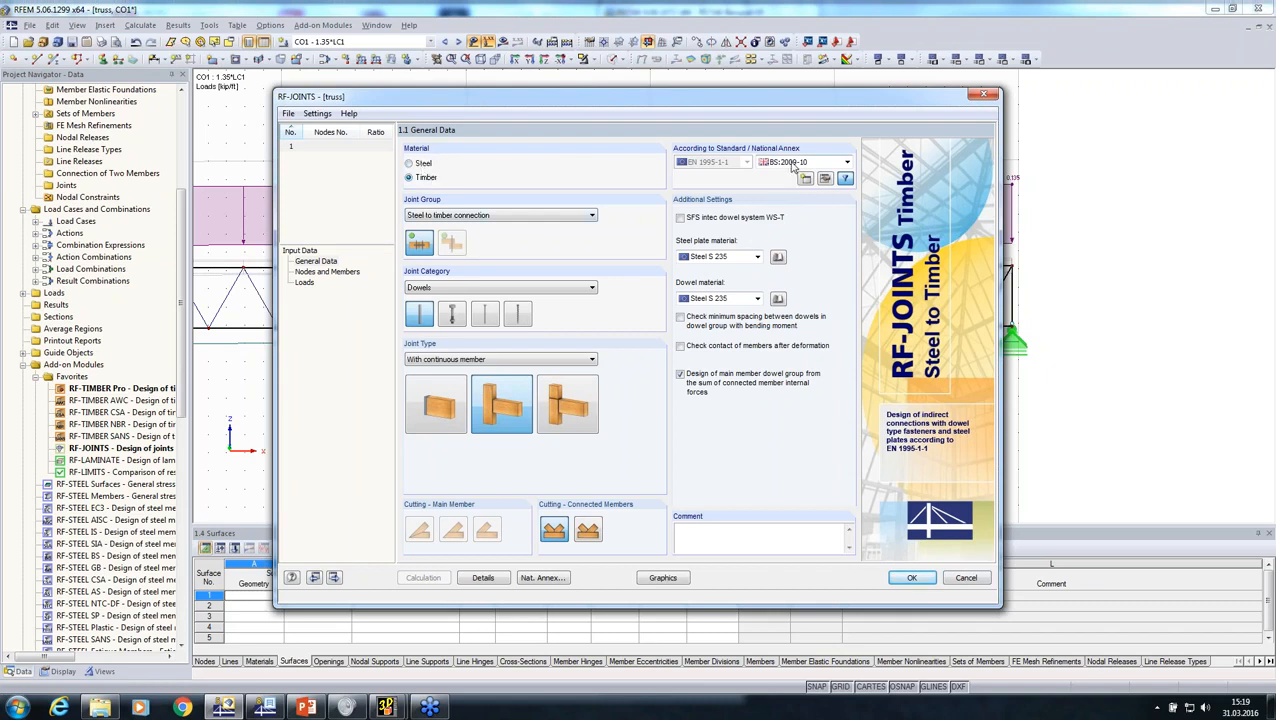
{"action": "left_click", "coordinate": [561, 418]}
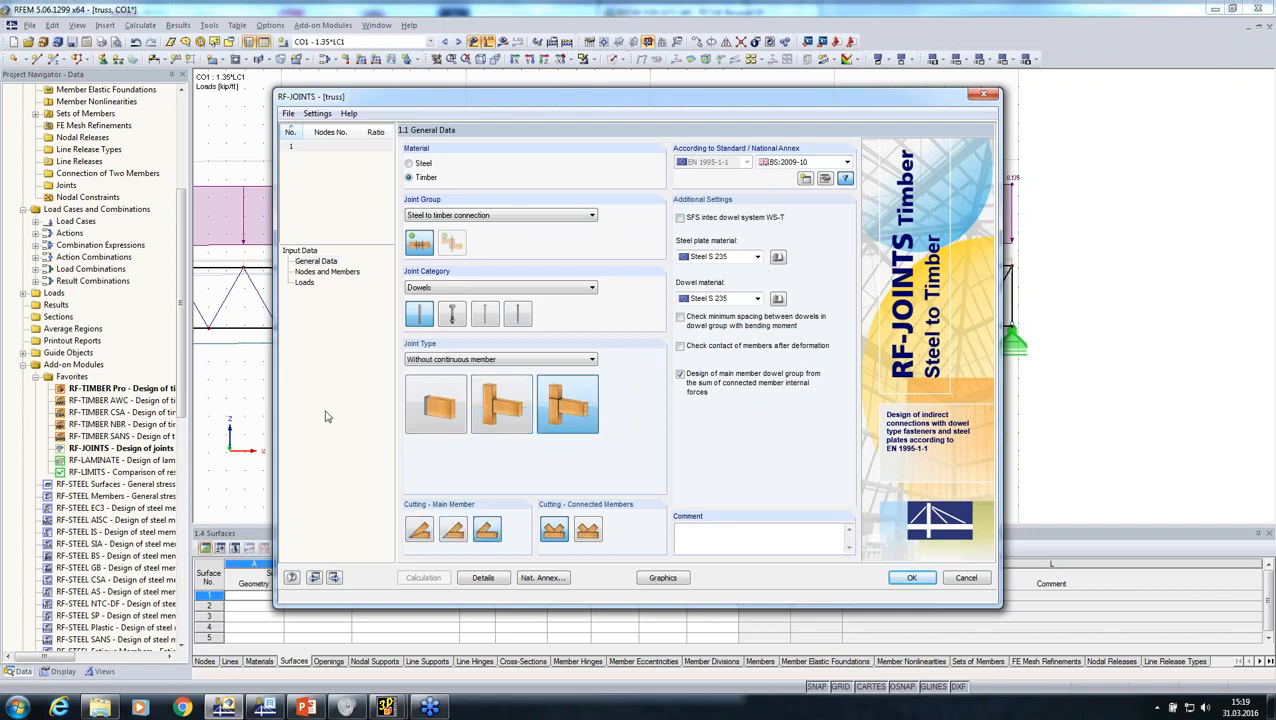
Step: Assign the joint to nodes 24 and 25 of the structural model and accept the default connection geometry
{"action": "left_click", "coordinate": [320, 273]}
{"action": "left_click", "coordinate": [630, 228]}
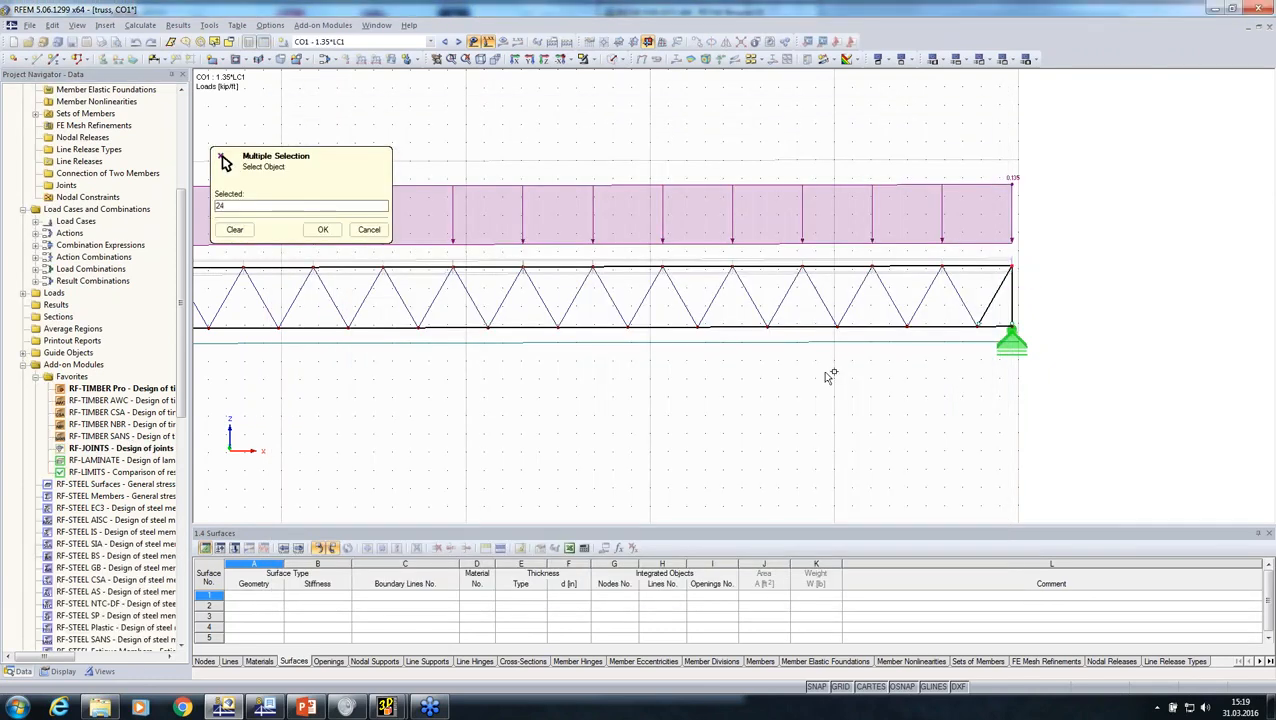
{"action": "middle_click_drag", "start_coordinate": [958, 422], "coordinate": [1262, 470]}
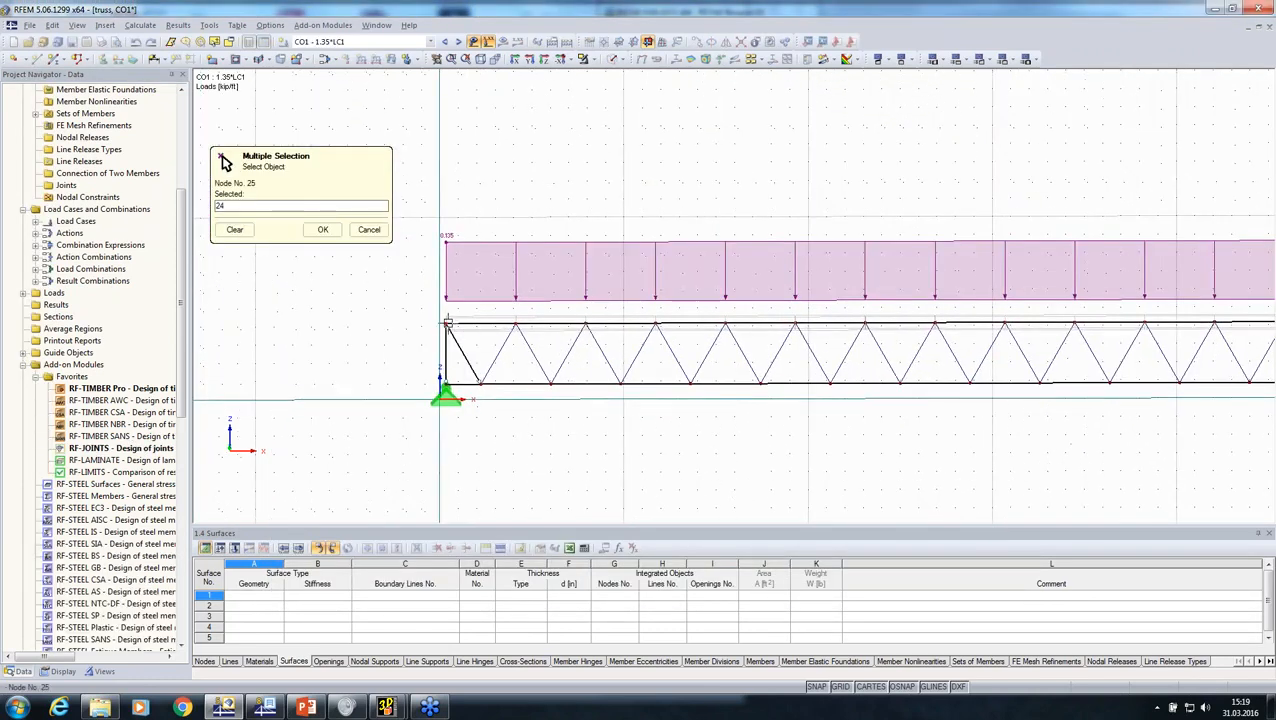
{"action": "left_click", "coordinate": [323, 229]}
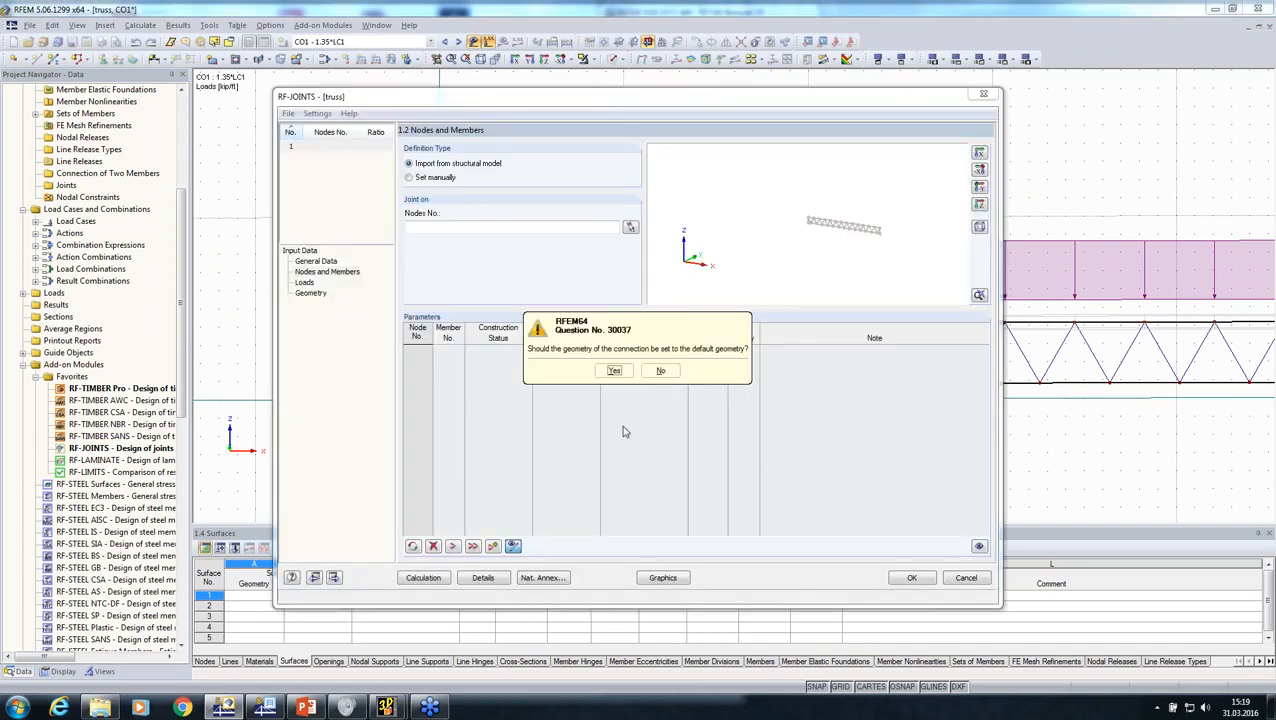
{"action": "left_click", "coordinate": [614, 370]}
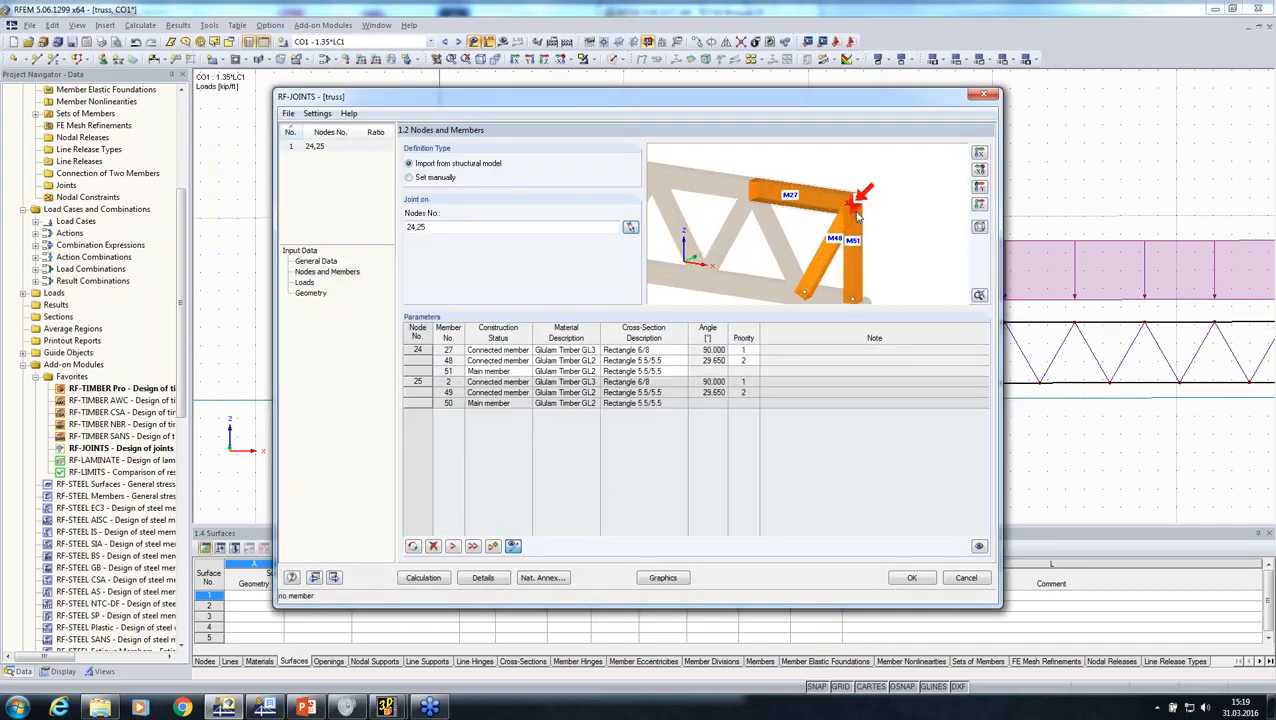
Step: Set member 27 as Main member and member 51 as Connected member, and reset the other node to match the first
{"action": "left_click", "coordinate": [490, 361]}
{"action": "left_click", "coordinate": [497, 371]}
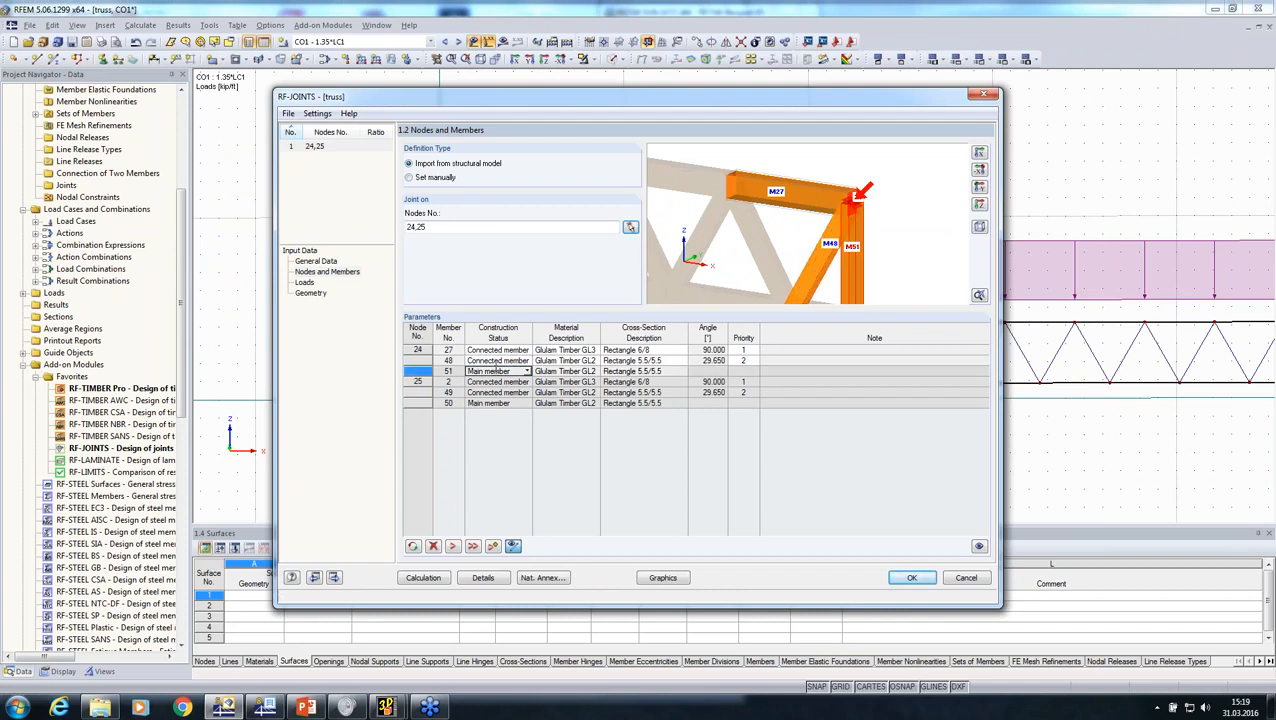
{"action": "left_click", "coordinate": [498, 350]}
{"action": "left_click", "coordinate": [524, 351]}
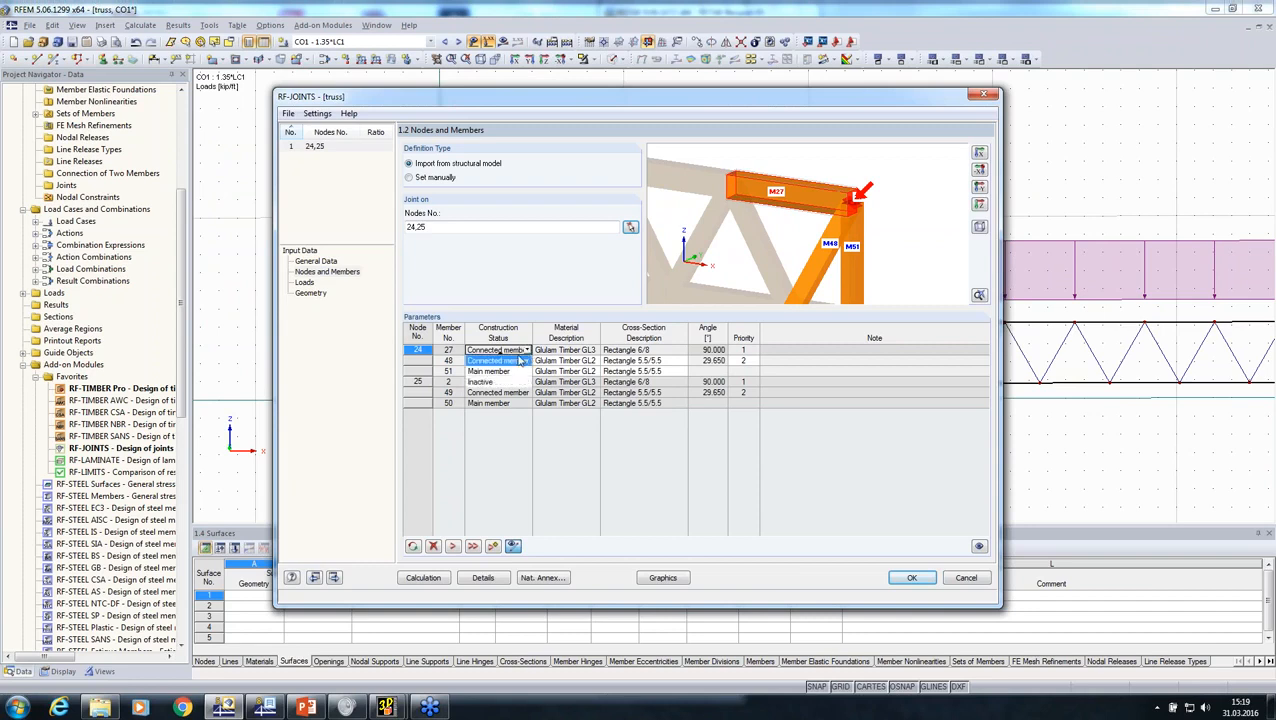
{"action": "left_click", "coordinate": [504, 371]}
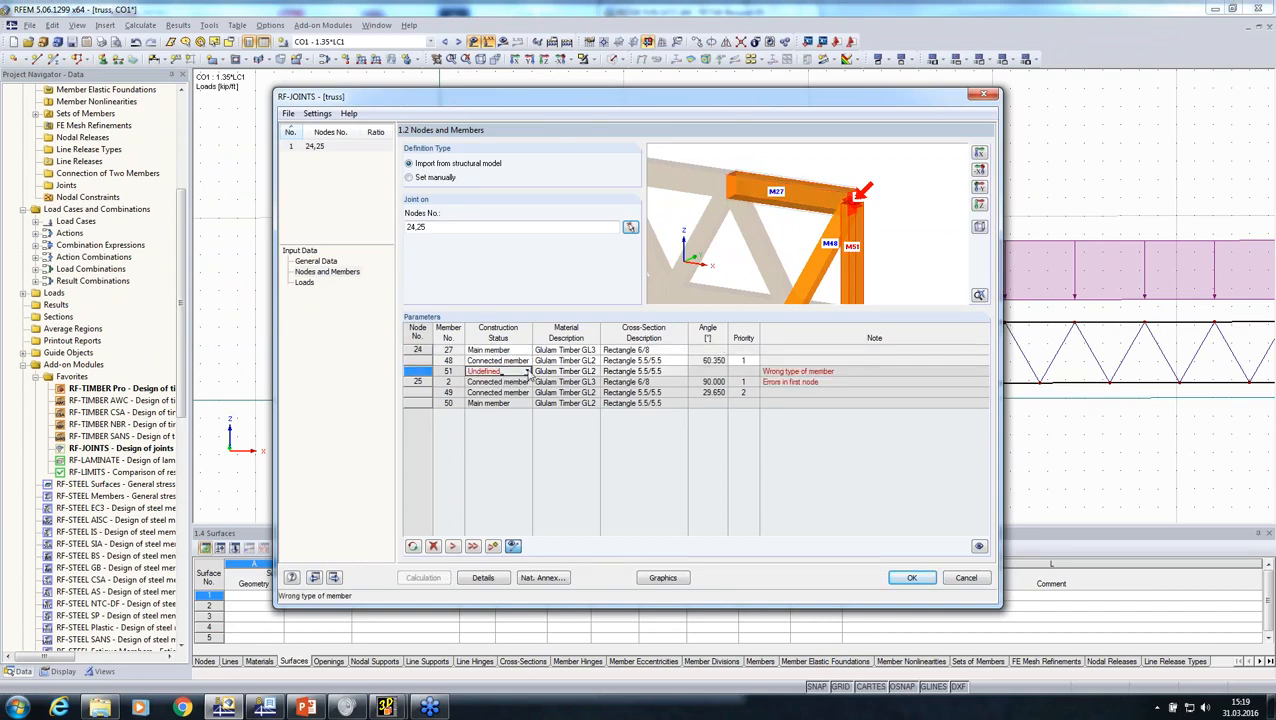
{"action": "left_click", "coordinate": [527, 371]}
{"action": "left_click", "coordinate": [515, 385]}
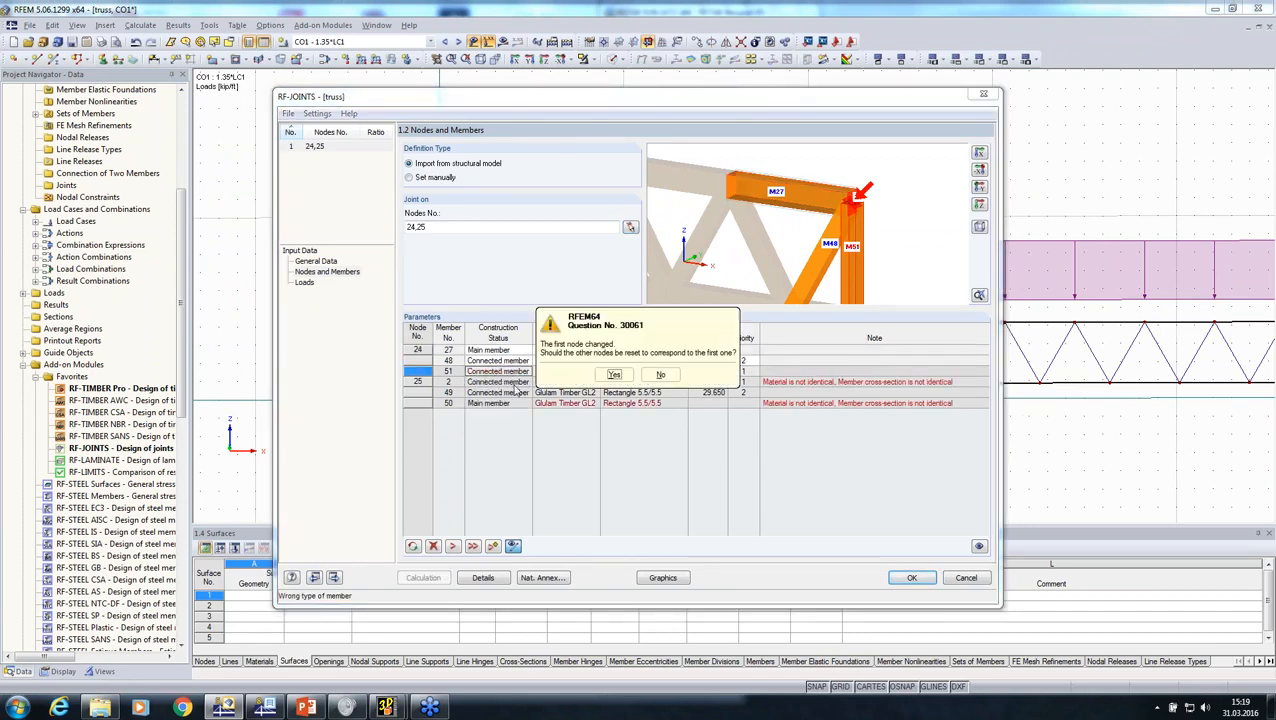
{"action": "left_click", "coordinate": [614, 372]}
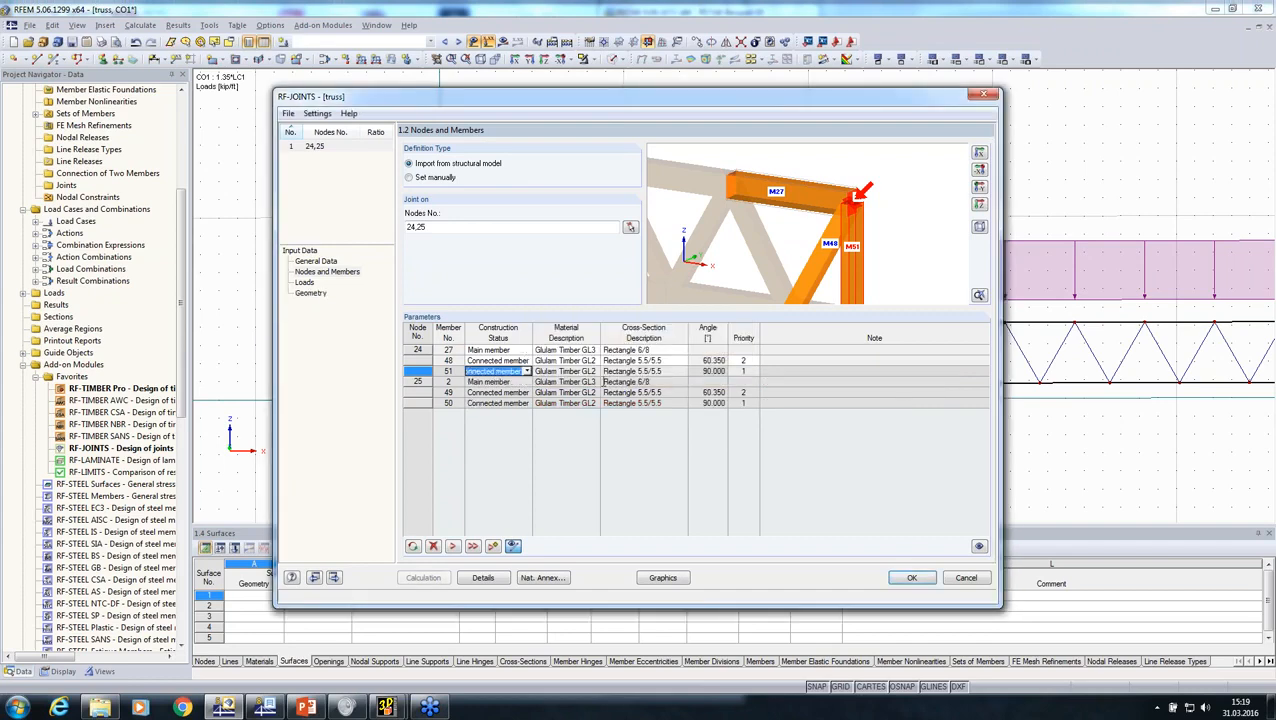
Step: Select result combination RC1, ULS (STR/GEO), for the joint design
{"action": "left_click", "coordinate": [305, 283]}
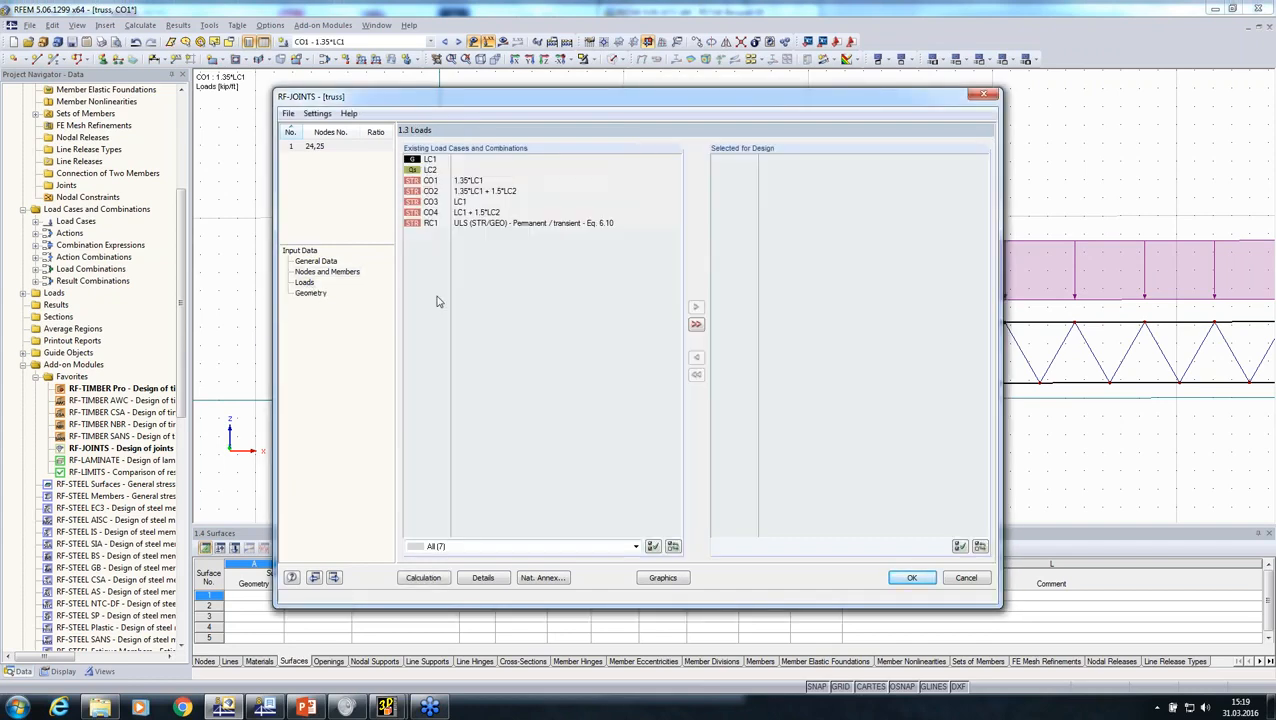
{"action": "double_click", "coordinate": [460, 223]}
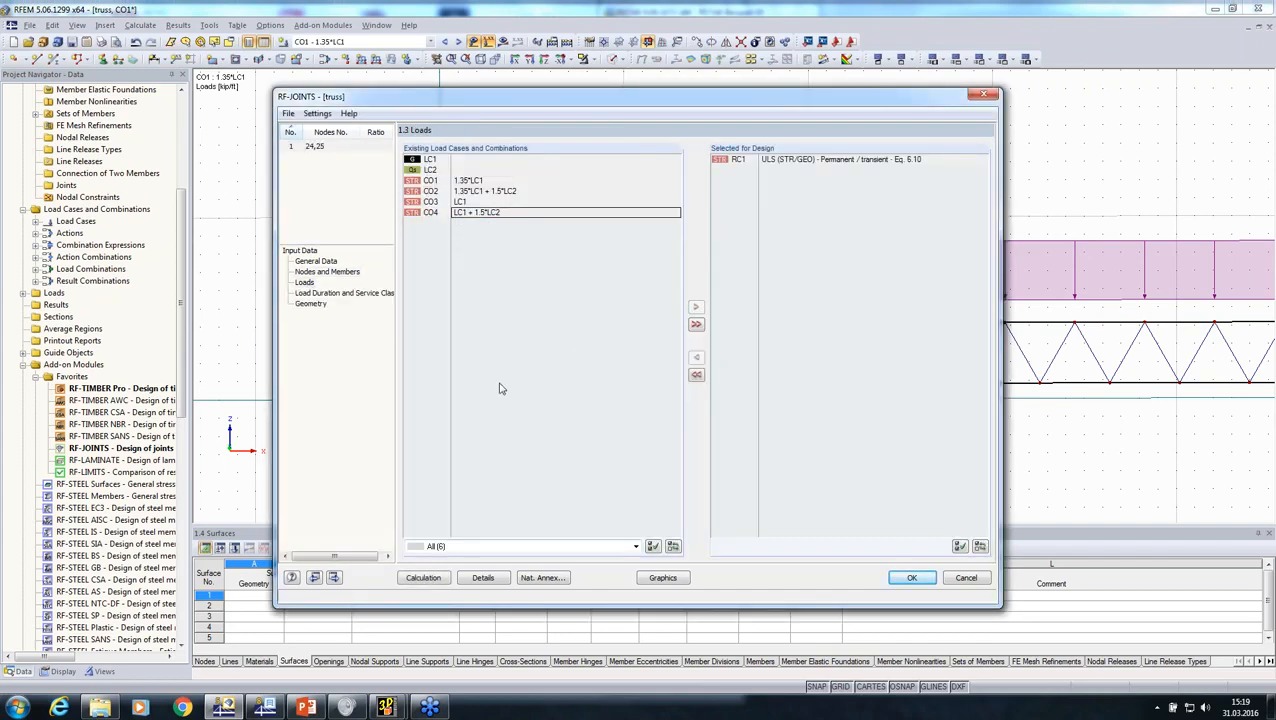
Step: In the joint geometry, set the steel plate thickness and the main member's dowel diameter to 0.55 in
{"action": "left_click", "coordinate": [312, 305]}
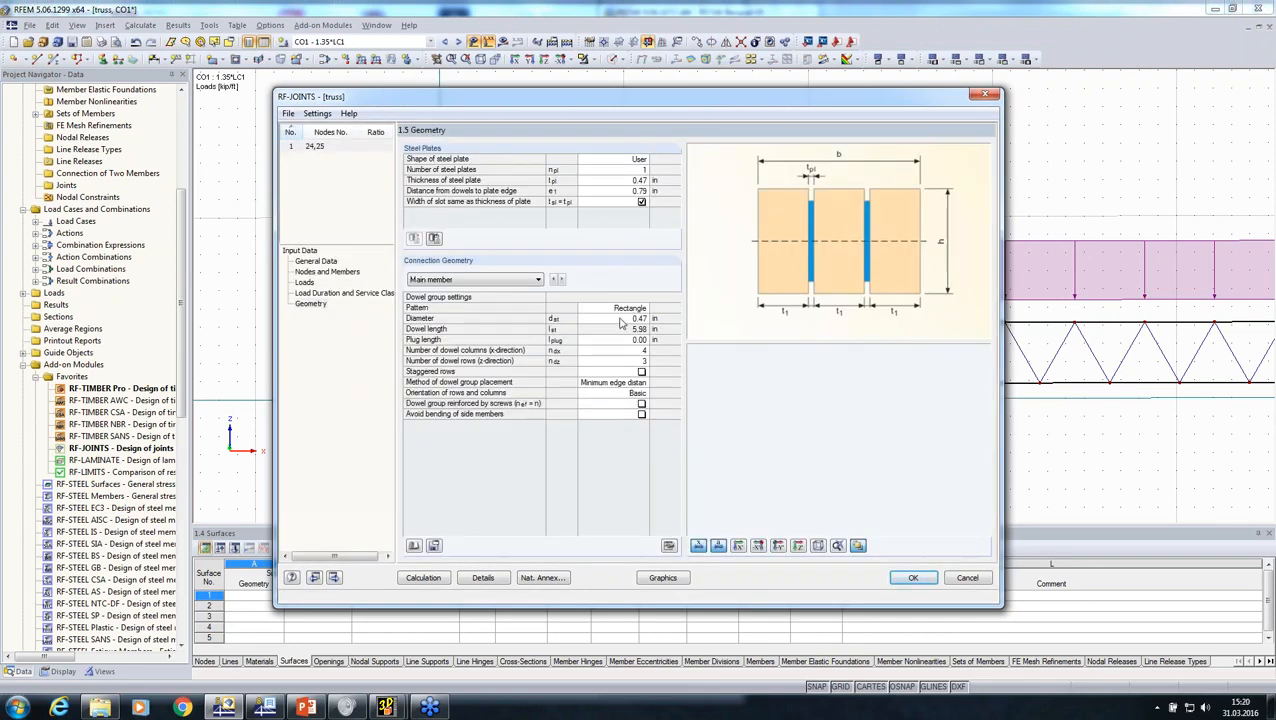
{"action": "left_click", "coordinate": [602, 182]}
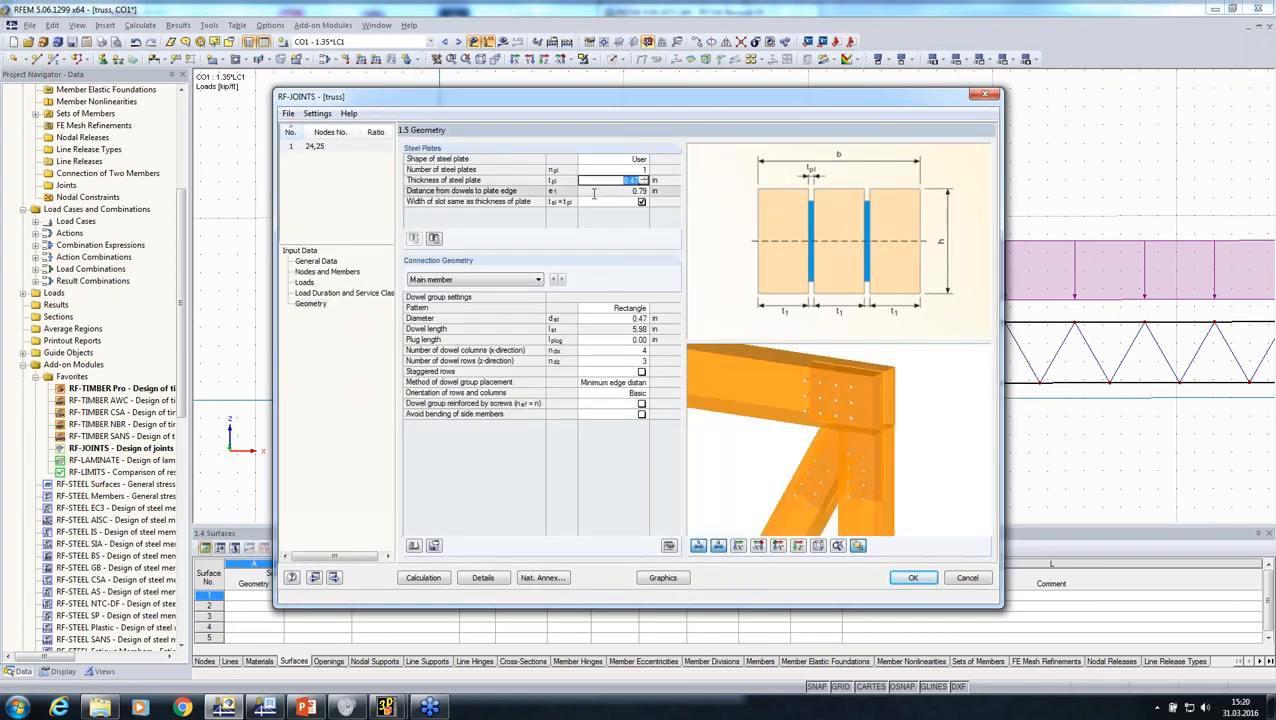
{"action": "type", "text": "0.55"}
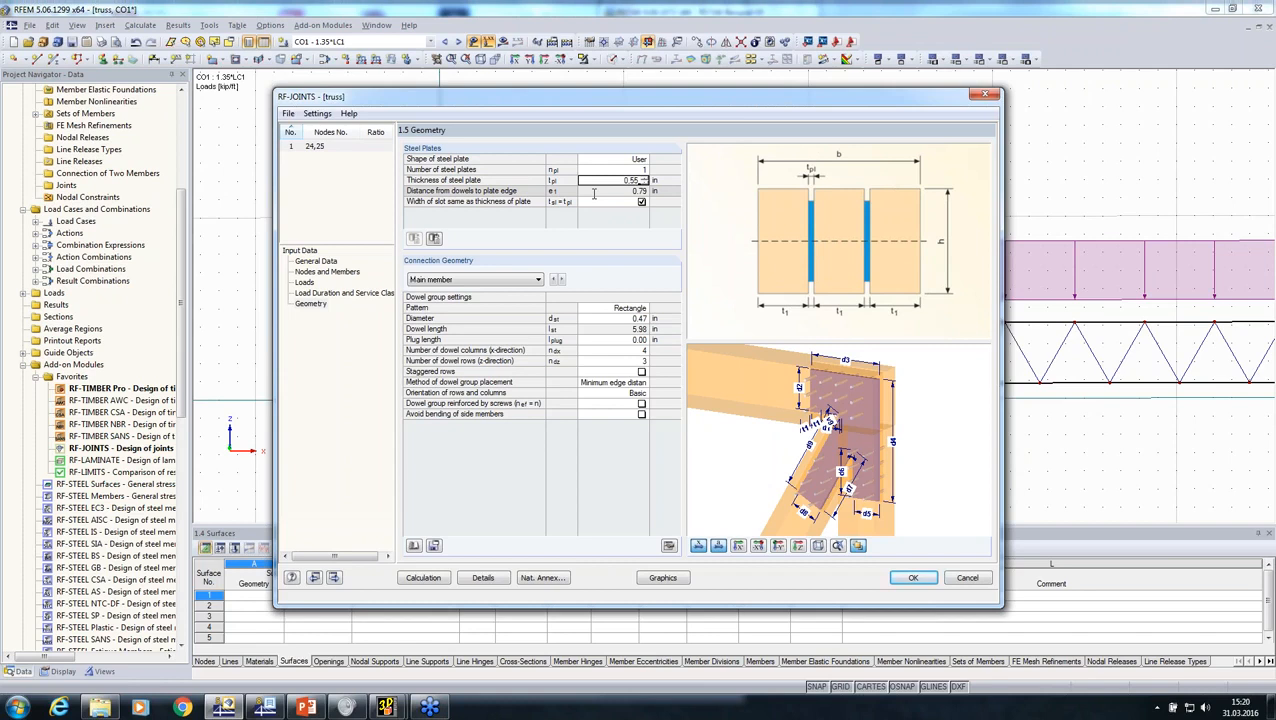
{"action": "left_click", "coordinate": [594, 193]}
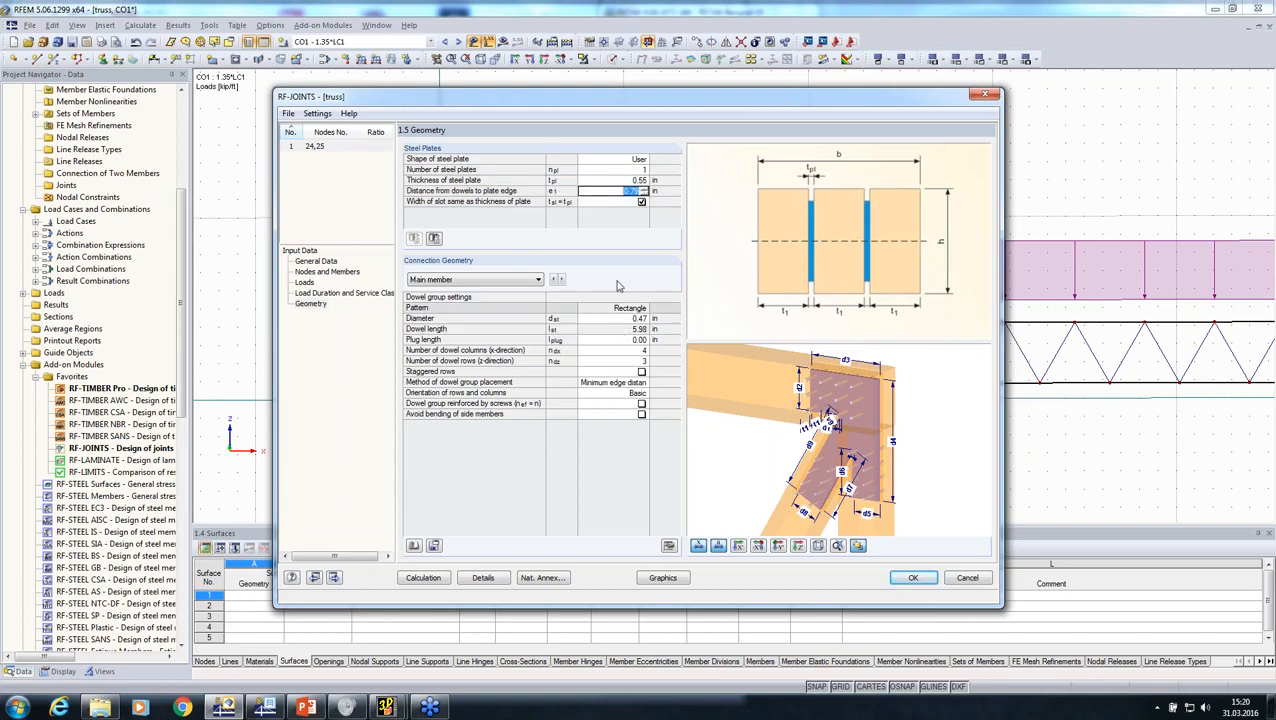
{"action": "left_click", "coordinate": [605, 318]}
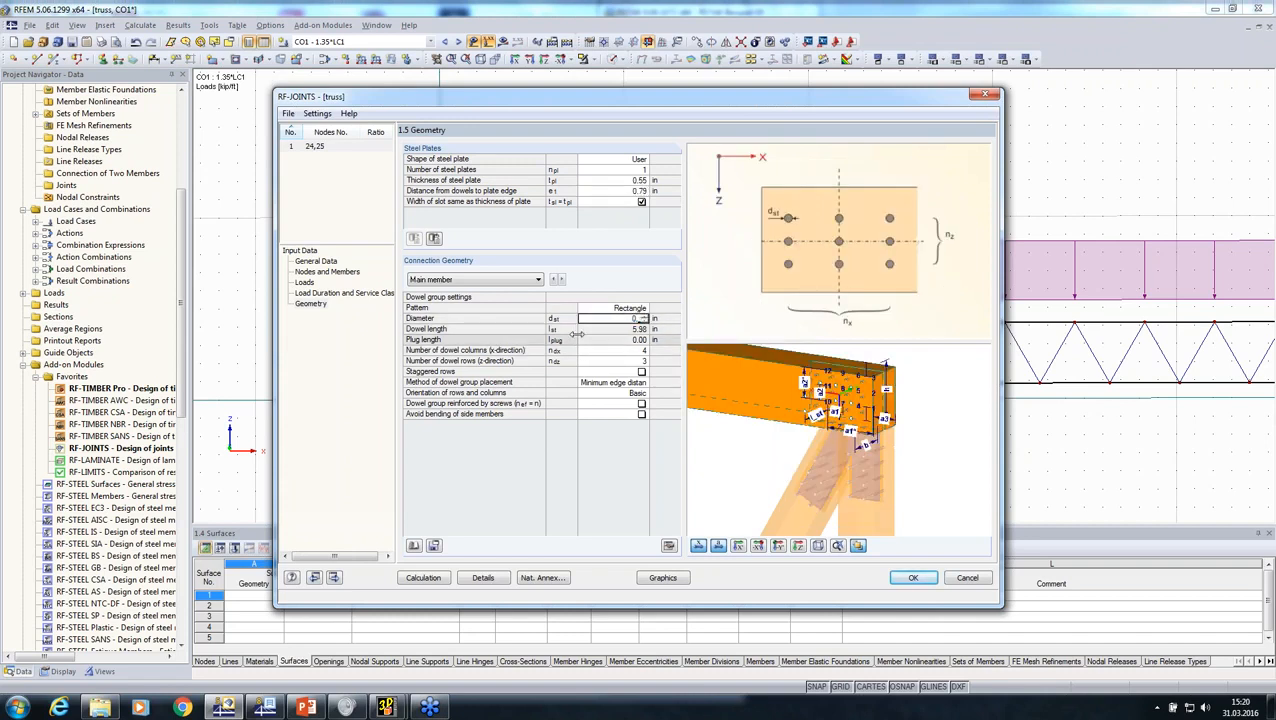
Step: Set connected member 1's dowel group to a 0.55 in diameter with 12 dowel columns in the x-direction
{"action": "left_click", "coordinate": [561, 279]}
{"action": "left_click", "coordinate": [613, 351]}
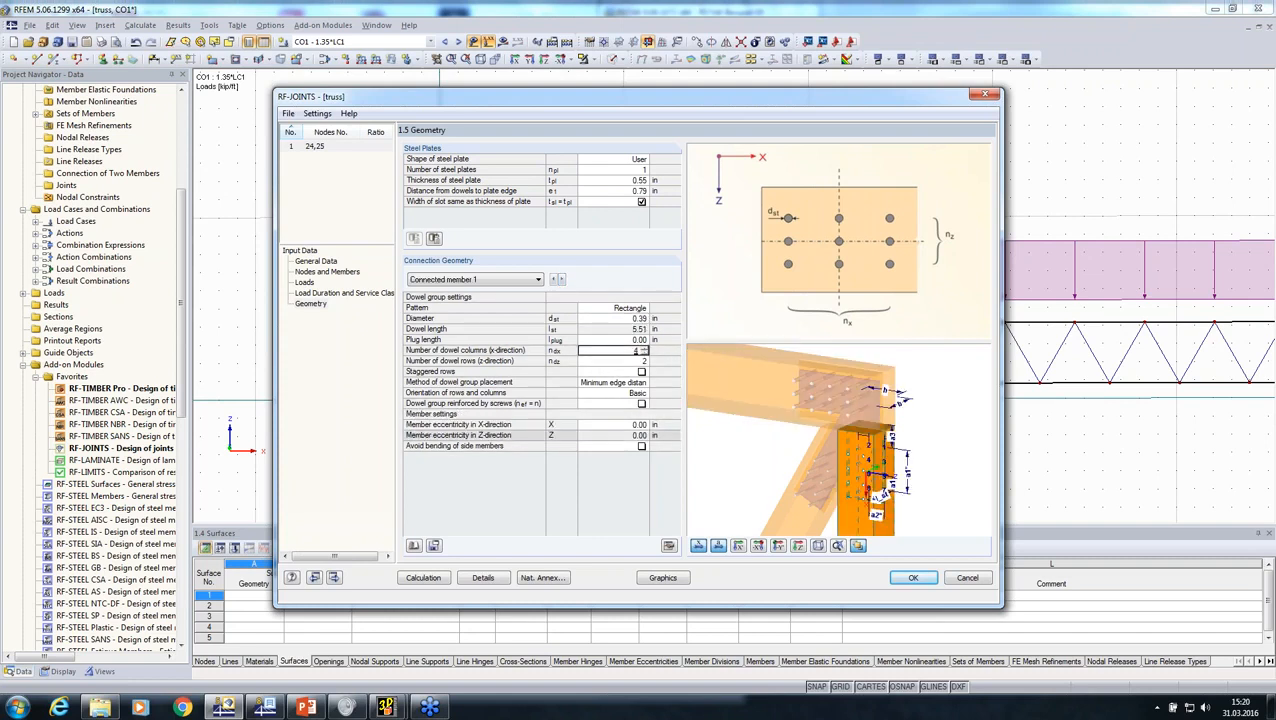
{"action": "middle_click_drag", "start_coordinate": [780, 461], "coordinate": [825, 427]}
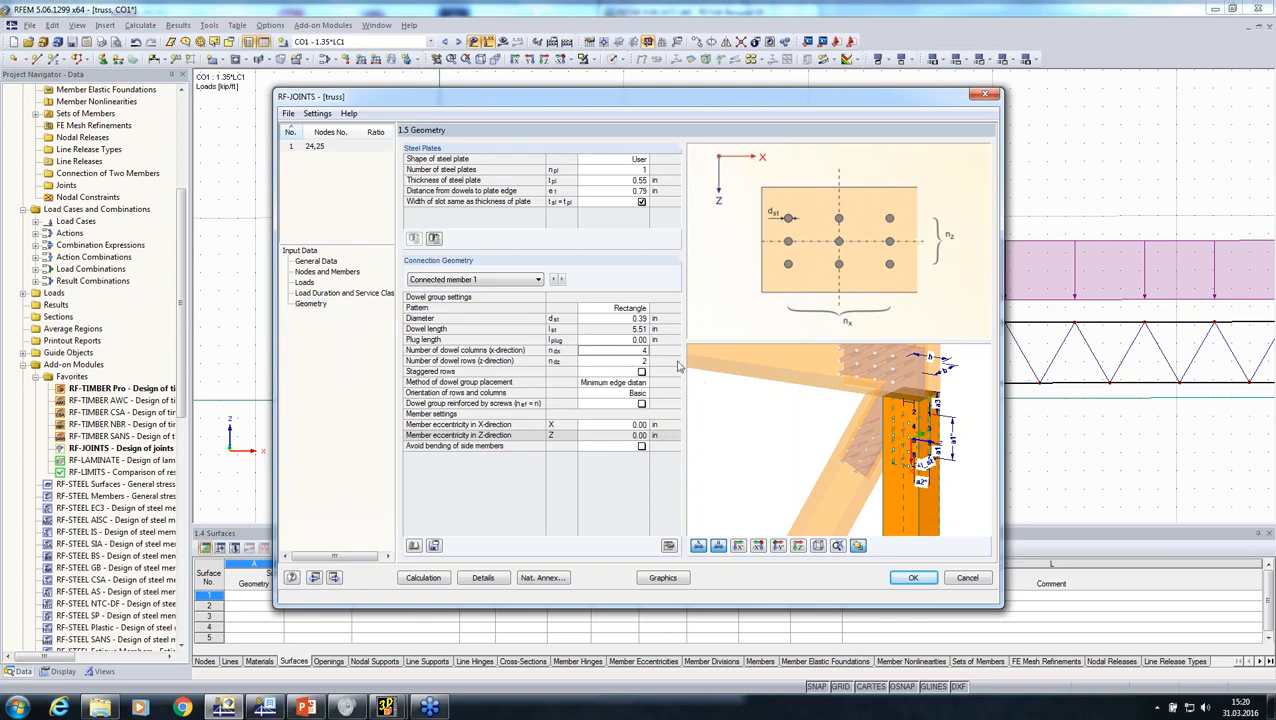
{"action": "left_click", "coordinate": [610, 350]}
{"action": "key", "text": "Up"}
{"action": "key", "text": "Up"}
{"action": "key", "text": "Up"}
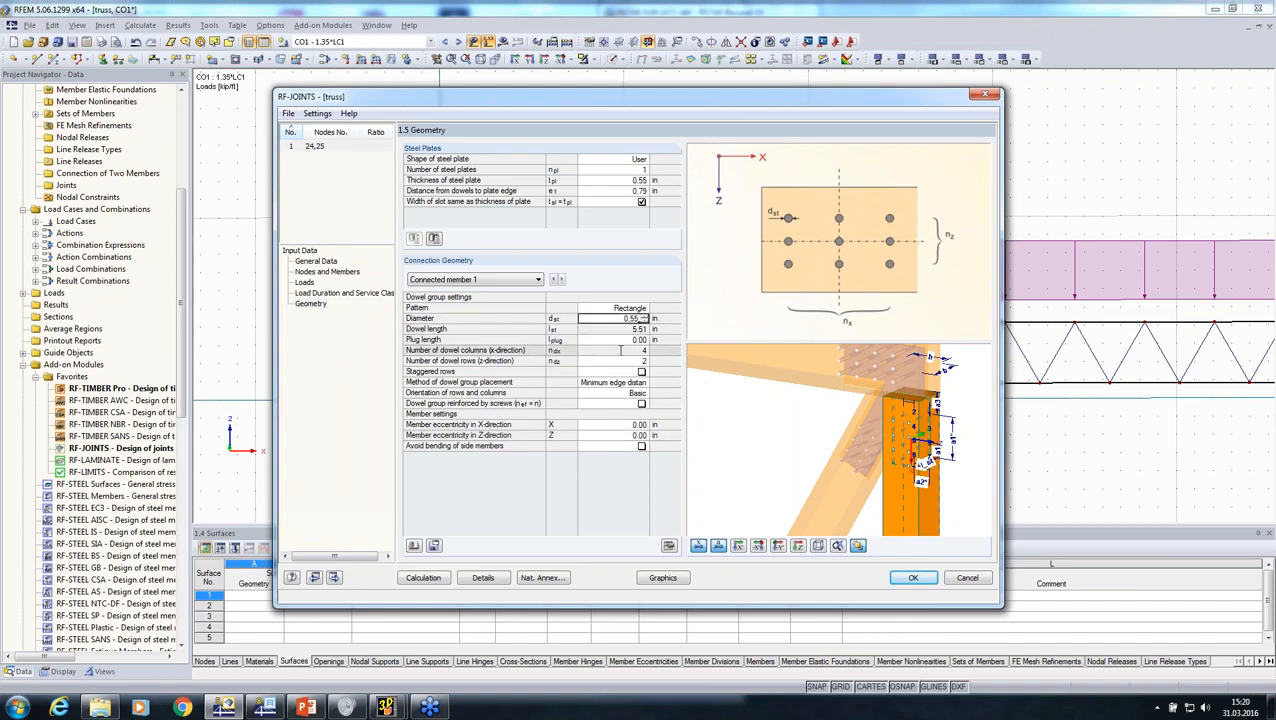
{"action": "left_click", "coordinate": [620, 350]}
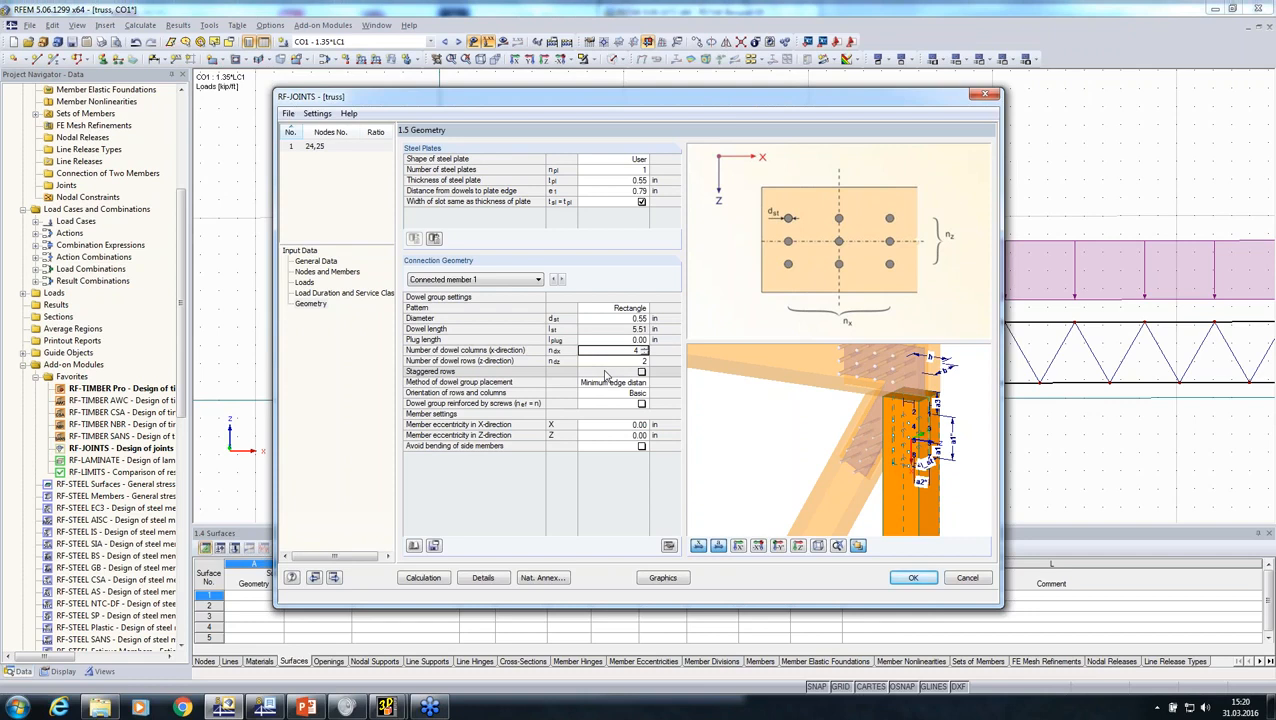
{"action": "type", "text": "12"}
{"action": "key", "text": "Down"}
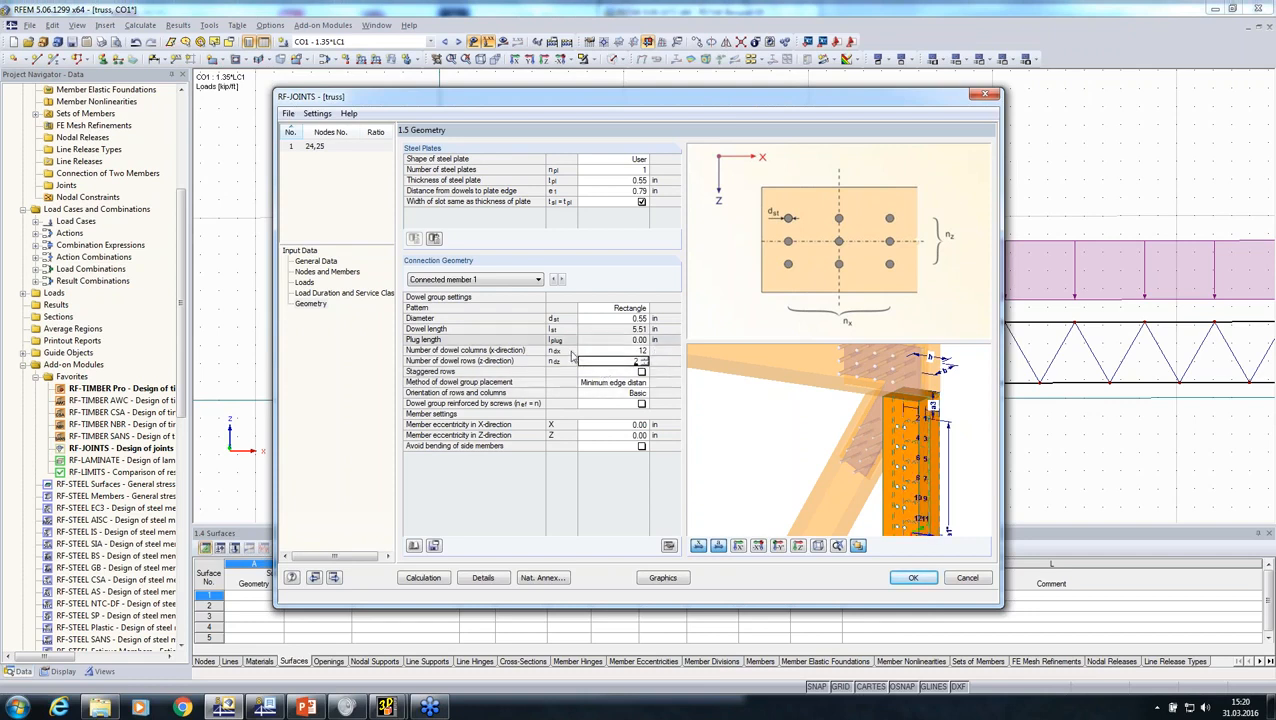
Step: Set connected member 2's dowel group to 12 dowel columns in the x-direction and a 0.55 in diameter
{"action": "left_click", "coordinate": [563, 281]}
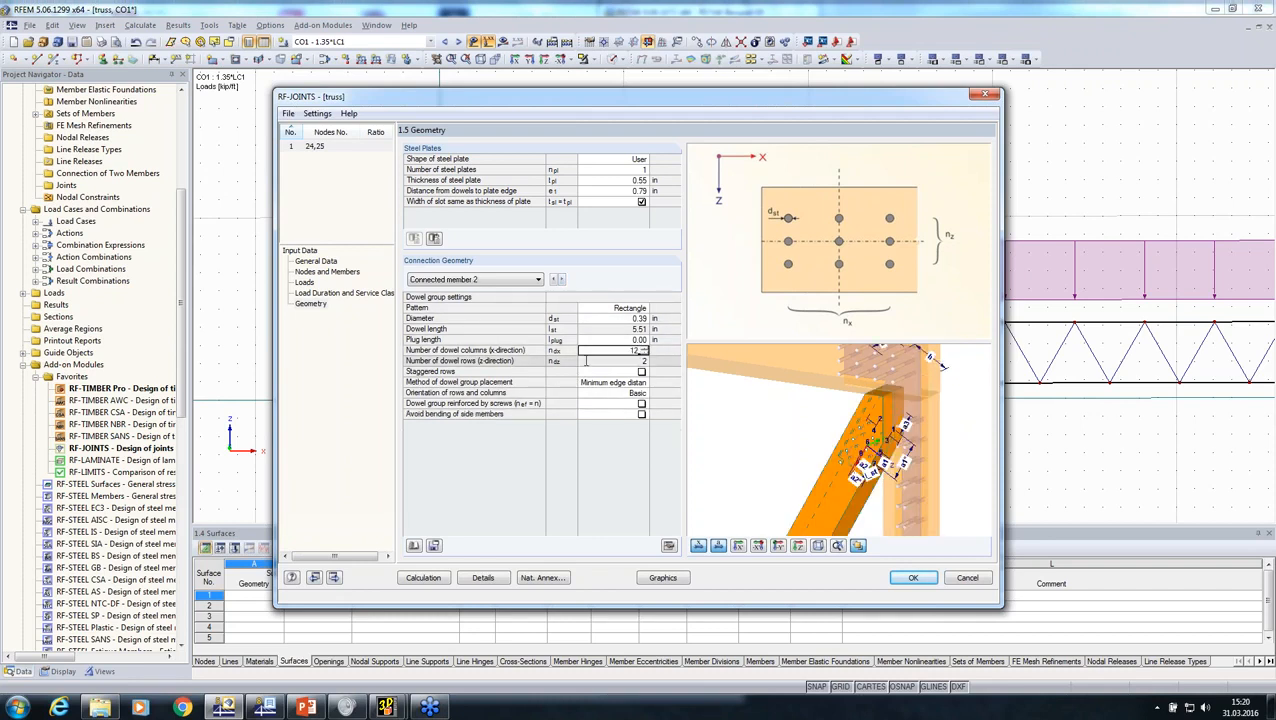
{"action": "left_click", "coordinate": [630, 319]}
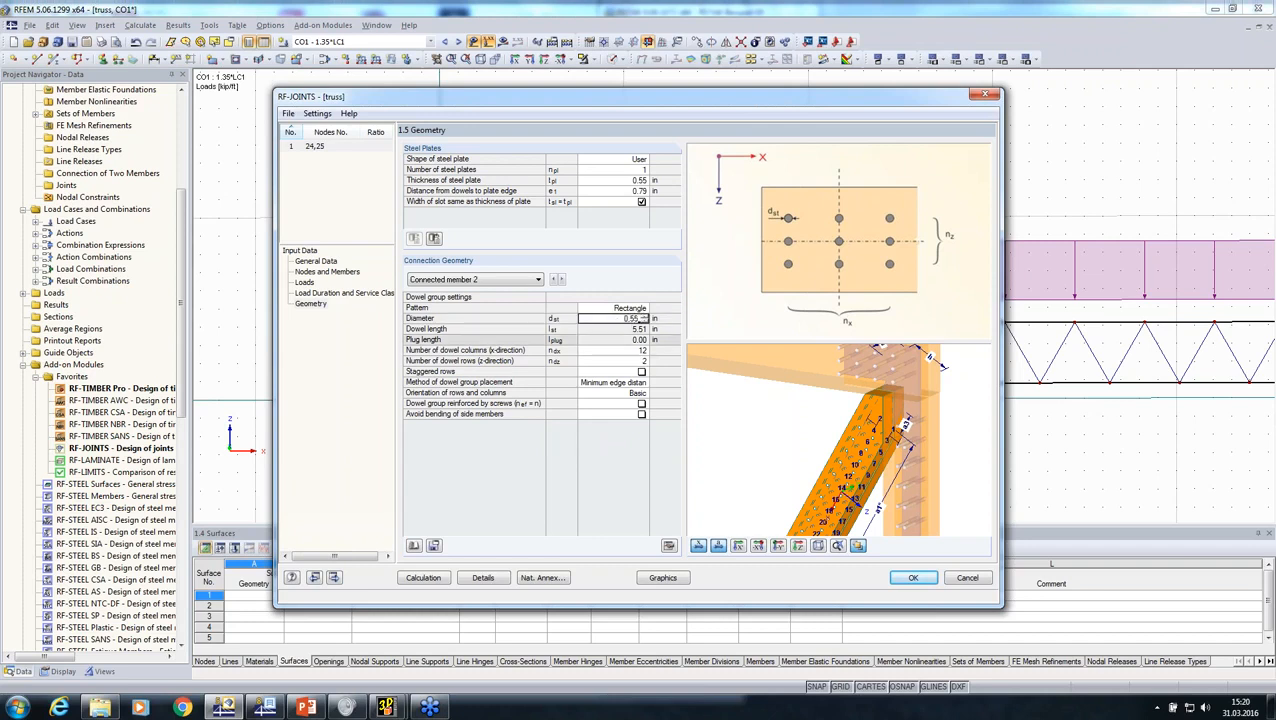
{"action": "middle_click_drag", "start_coordinate": [798, 480], "coordinate": [793, 450]}
{"action": "scroll", "coordinate": [793, 448], "scroll_direction": "down", "scroll_amount": 1}
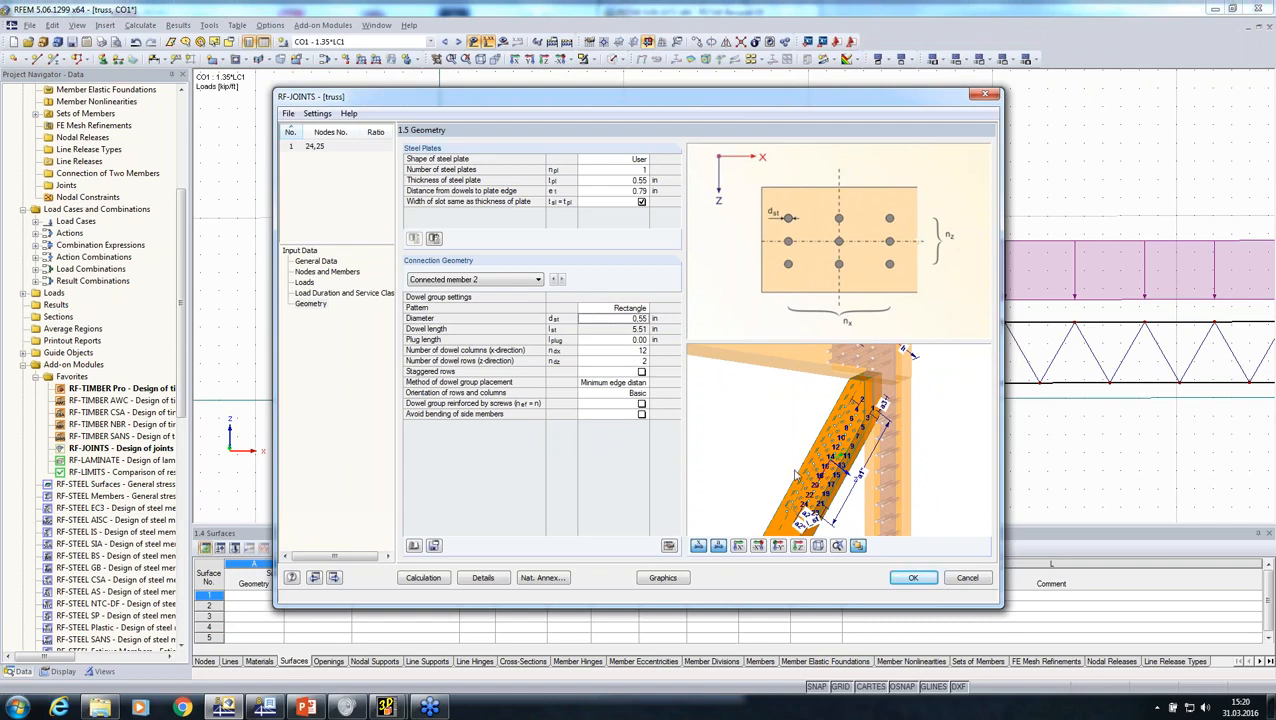
{"action": "left_click", "coordinate": [625, 383]}
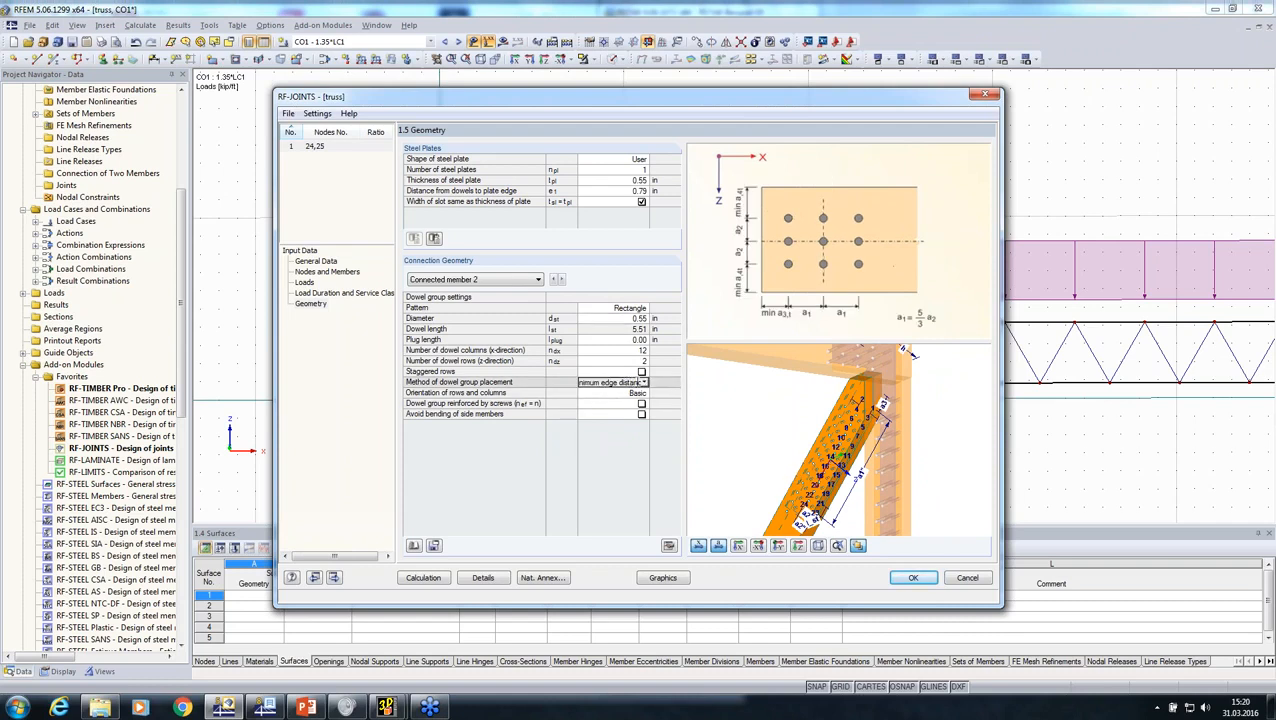
{"action": "left_click", "coordinate": [645, 383]}
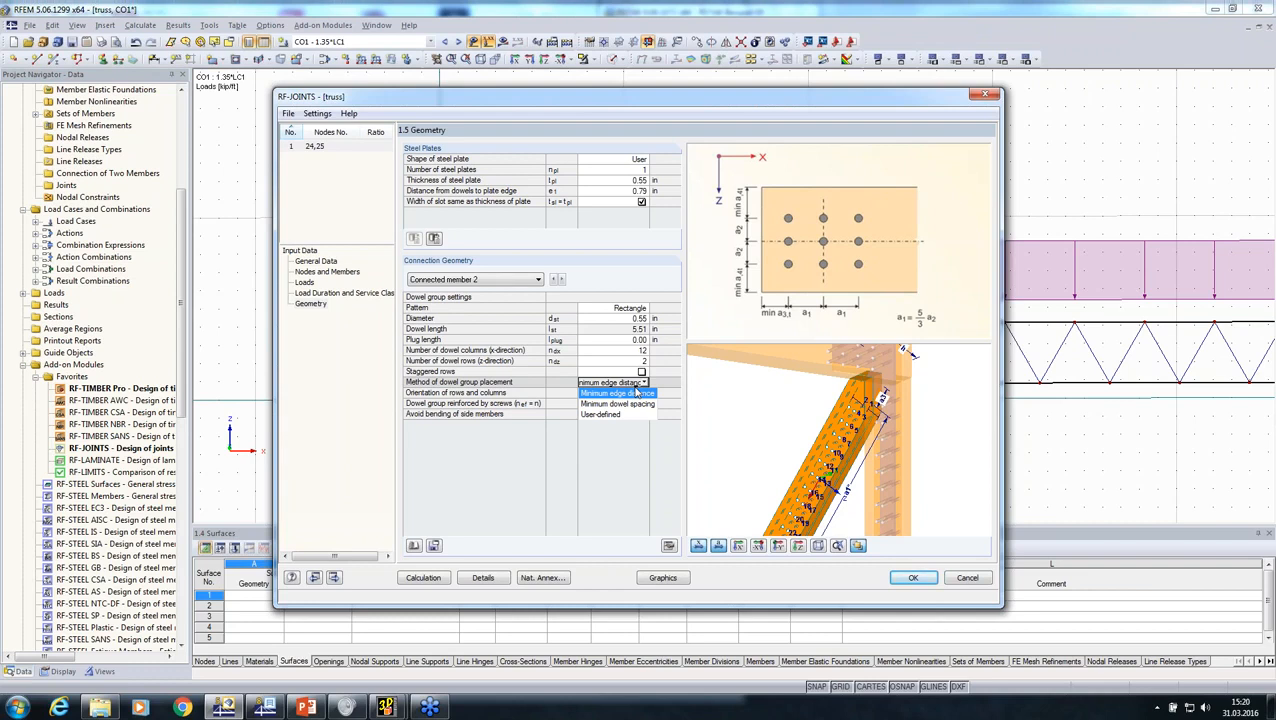
{"action": "left_click", "coordinate": [608, 283]}
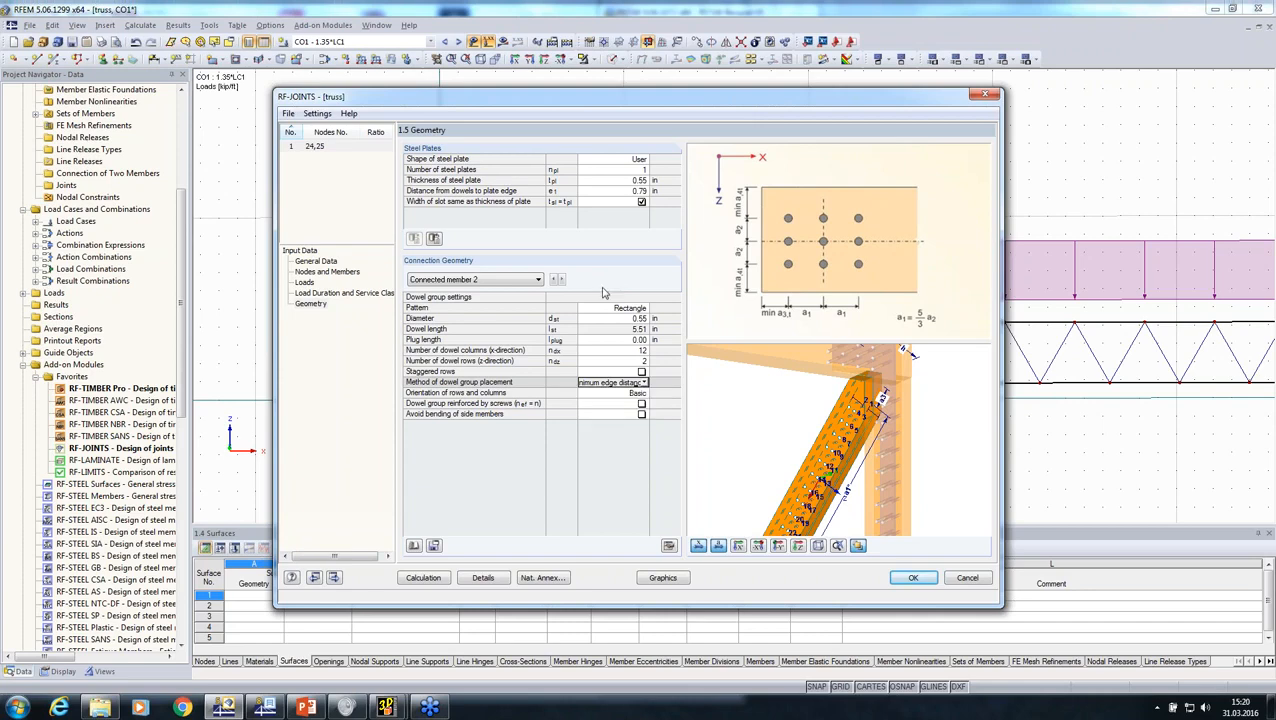
Step: Enable generation of member eccentricity and the connection model (joint) in the design details
{"action": "left_click", "coordinate": [470, 579]}
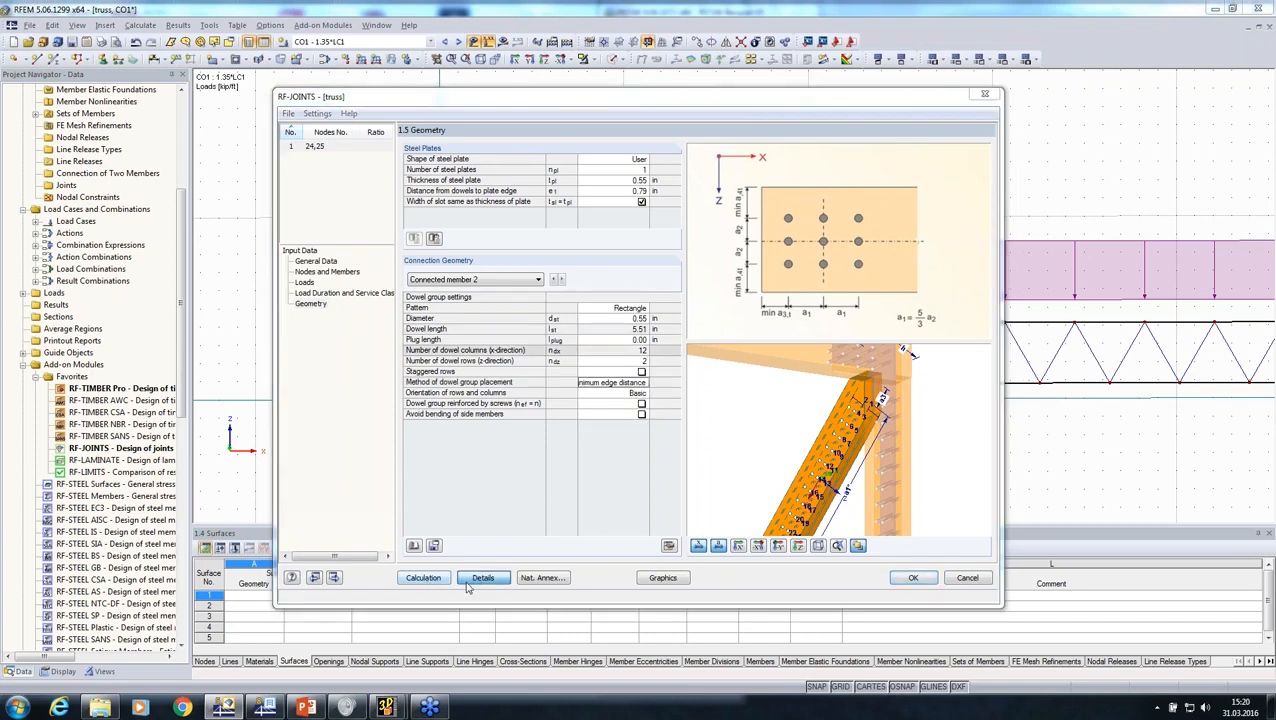
{"action": "left_click", "coordinate": [424, 227]}
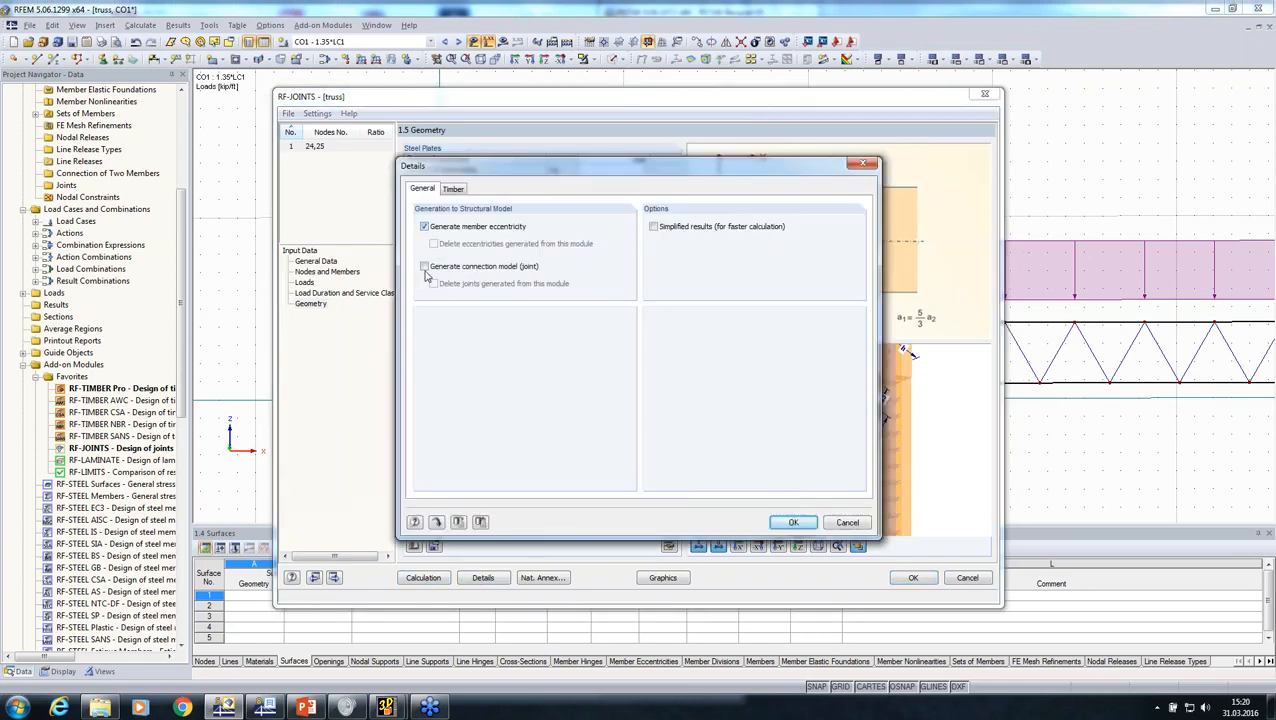
{"action": "left_click", "coordinate": [785, 523]}
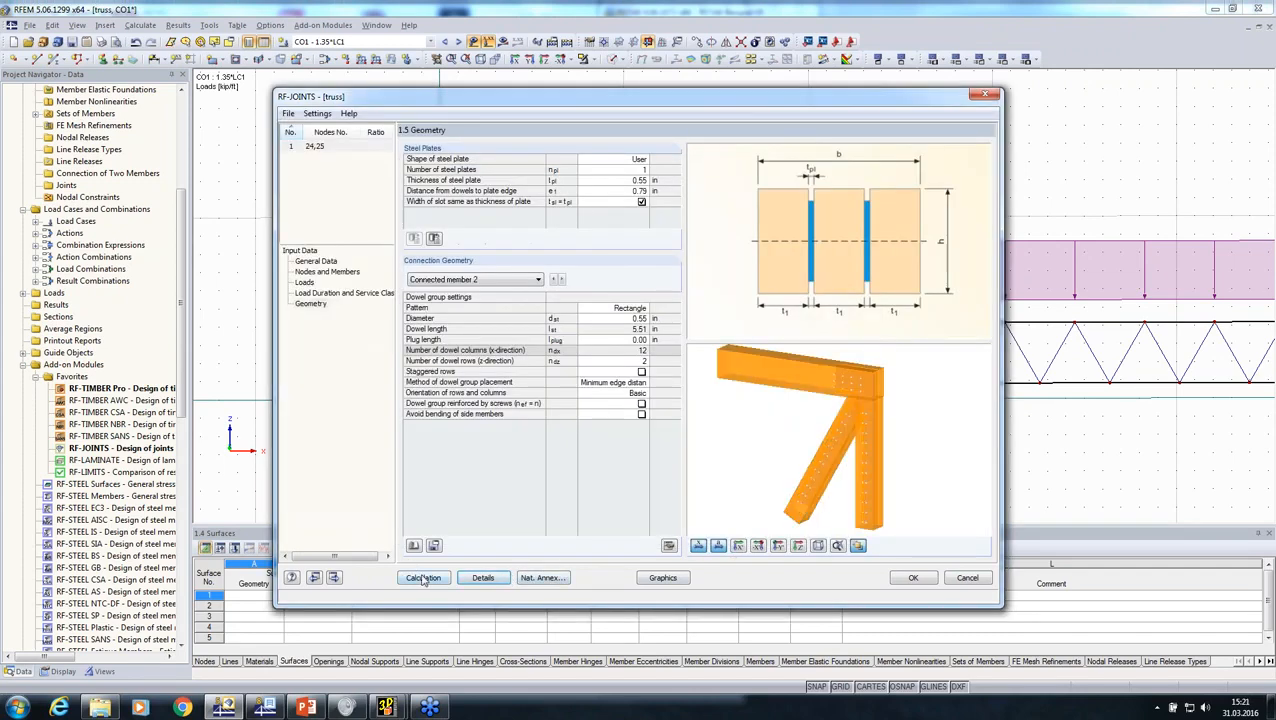
Step: Calculate the joint and examine the design summary checks for the main member and the connected members
{"action": "left_click", "coordinate": [424, 579]}
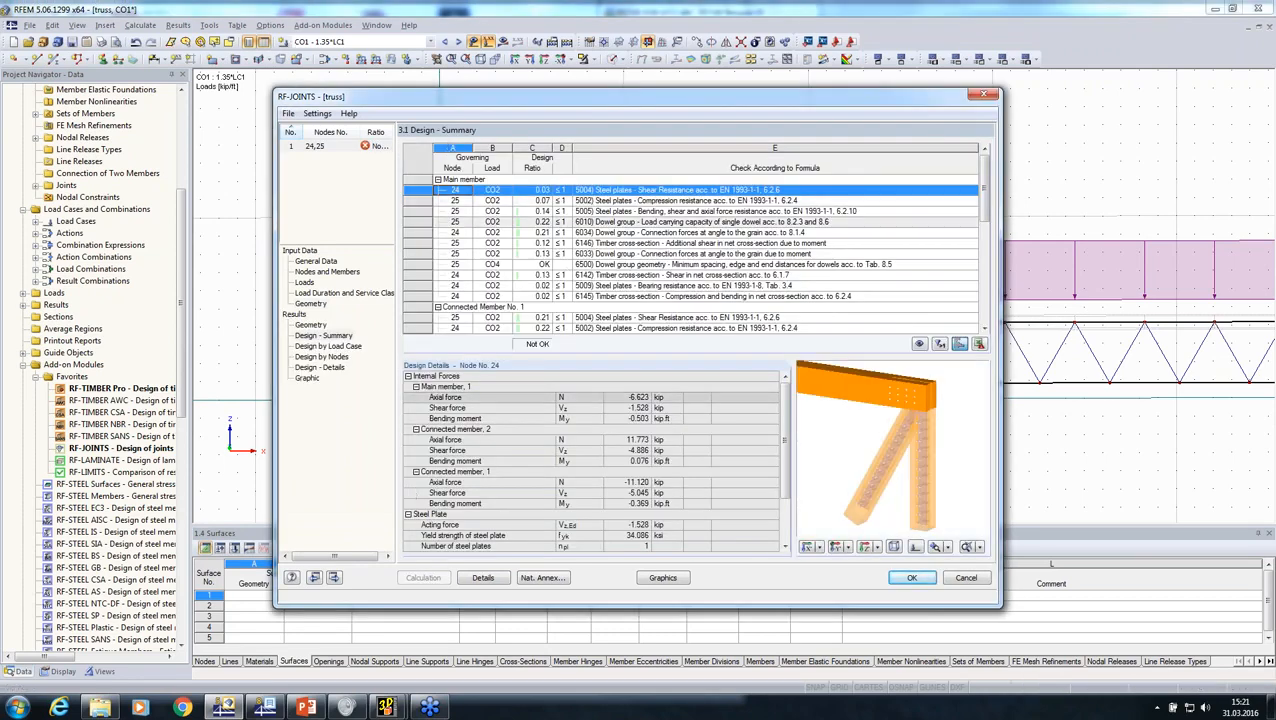
{"action": "left_click", "coordinate": [616, 272]}
{"action": "scroll", "coordinate": [612, 290], "scroll_direction": "down", "scroll_amount": 3}
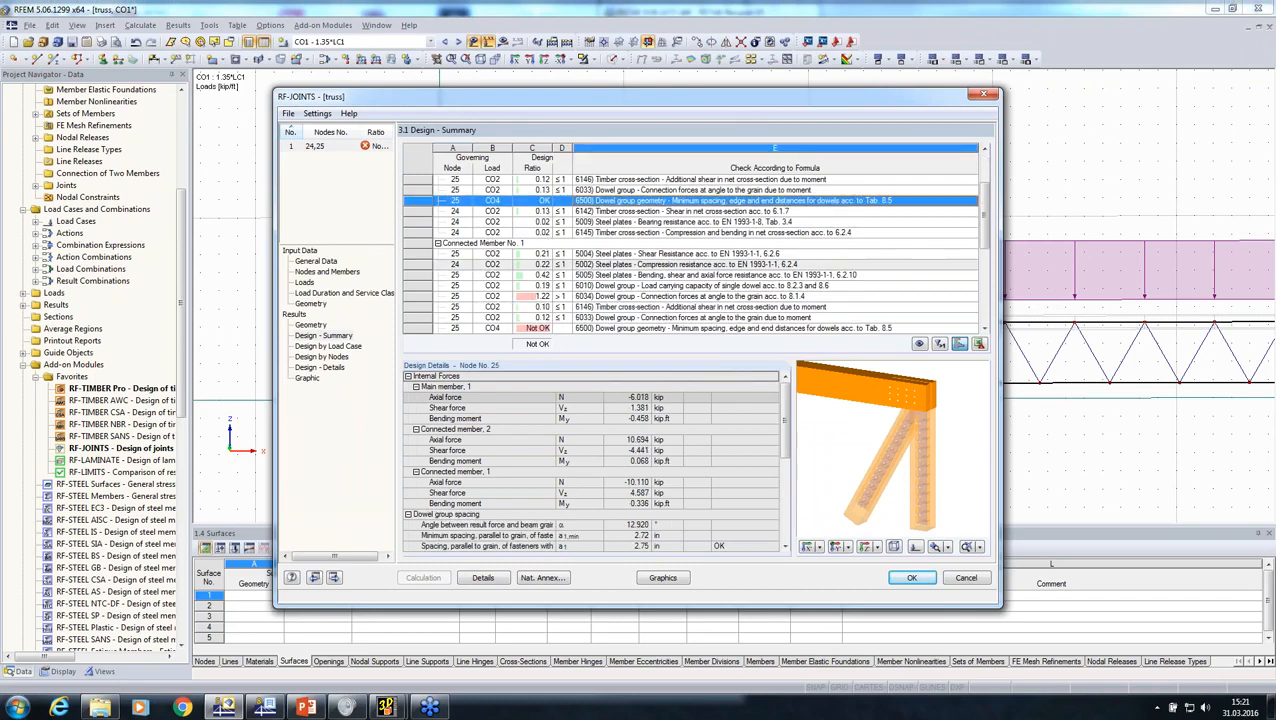
{"action": "scroll", "coordinate": [609, 306], "scroll_direction": "down", "scroll_amount": 1}
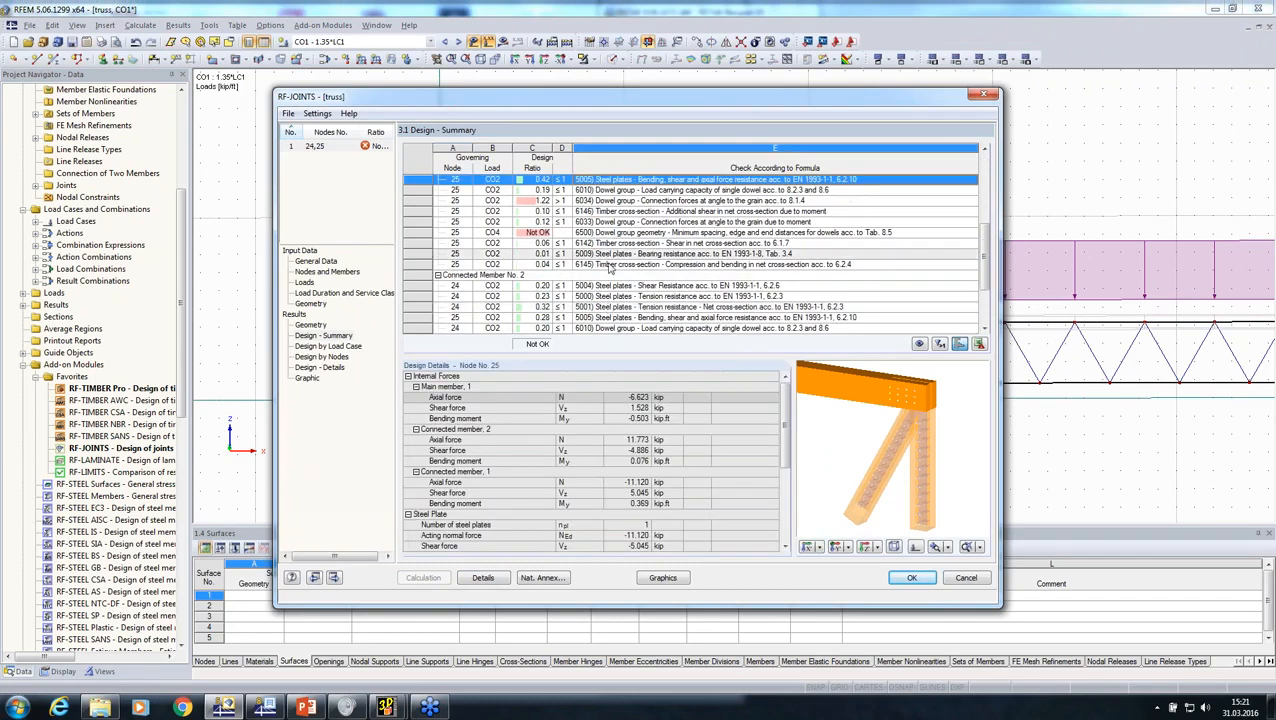
{"action": "scroll", "coordinate": [633, 256], "scroll_direction": "up", "scroll_amount": 3}
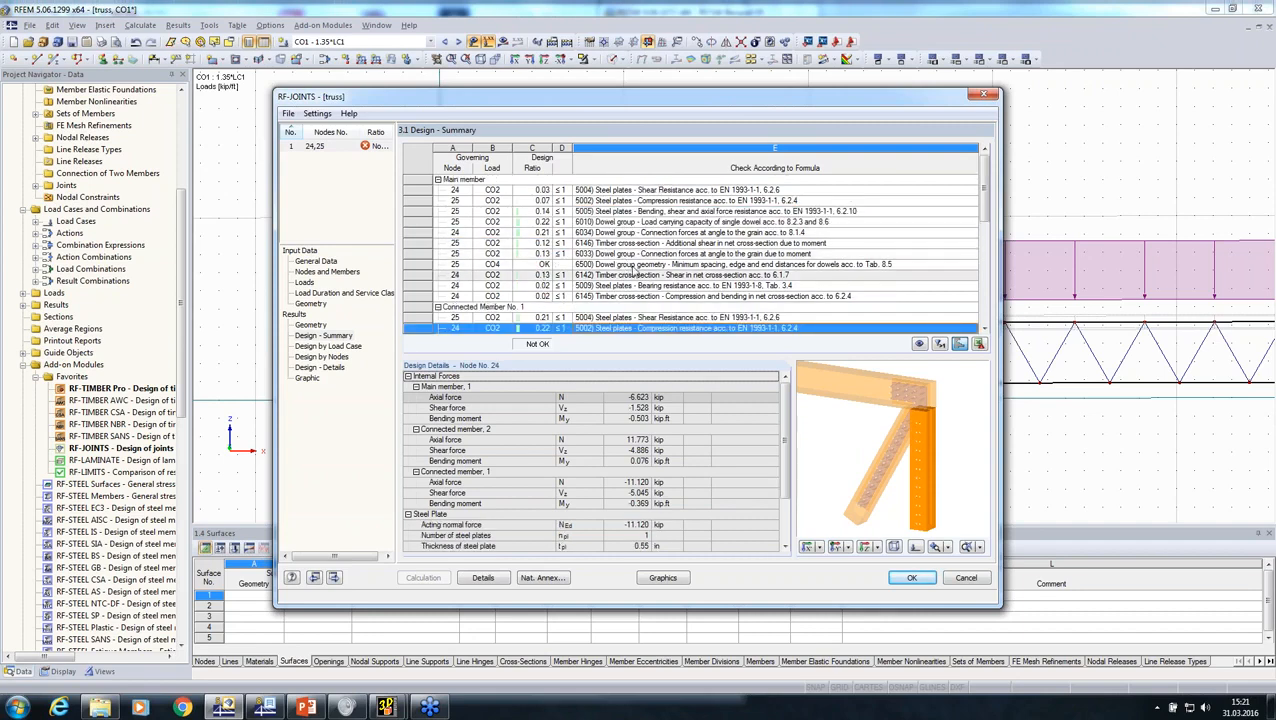
Step: Accept the joint design and inspect the generated joint at the supported end of the truss
{"action": "left_click", "coordinate": [900, 580]}
{"action": "middle_click_drag", "start_coordinate": [750, 457], "coordinate": [612, 430]}
{"action": "scroll", "coordinate": [315, 325], "scroll_direction": "up", "scroll_amount": 3}
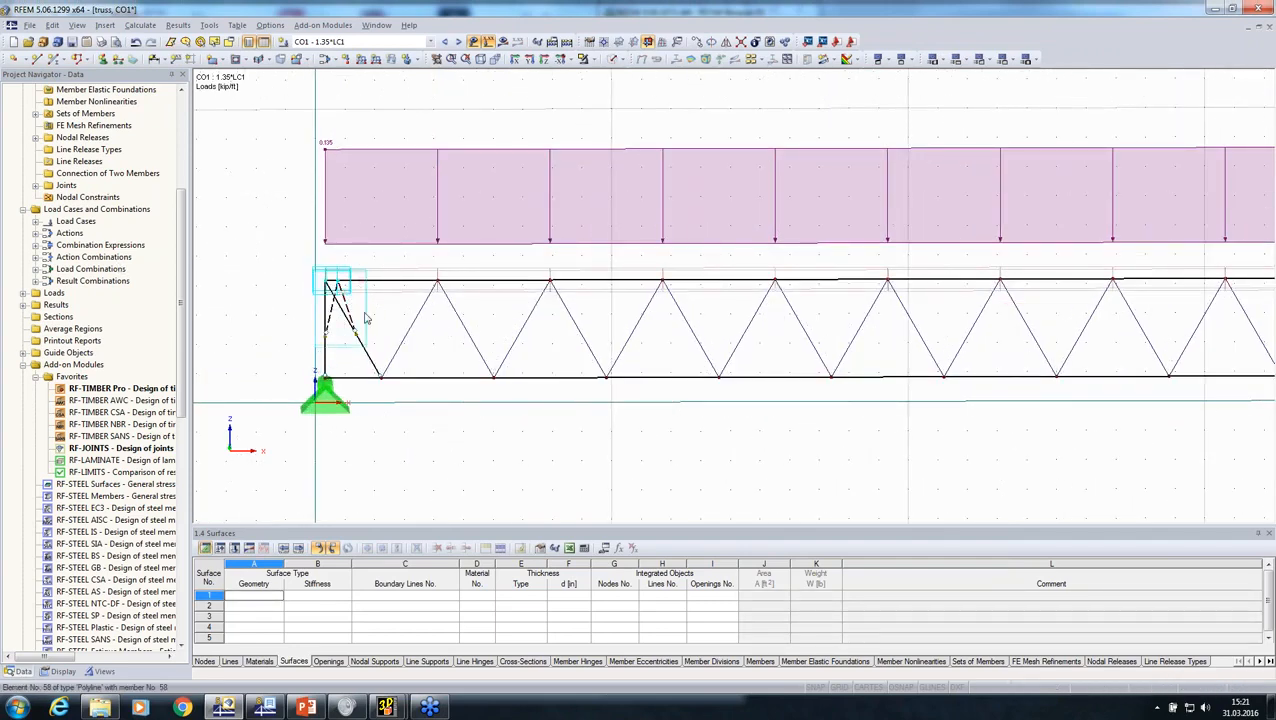
Step: Display the calculation results of load combination CO1 and inspect the My bending moment diagrams along the truss members
{"action": "left_click", "coordinate": [502, 43]}
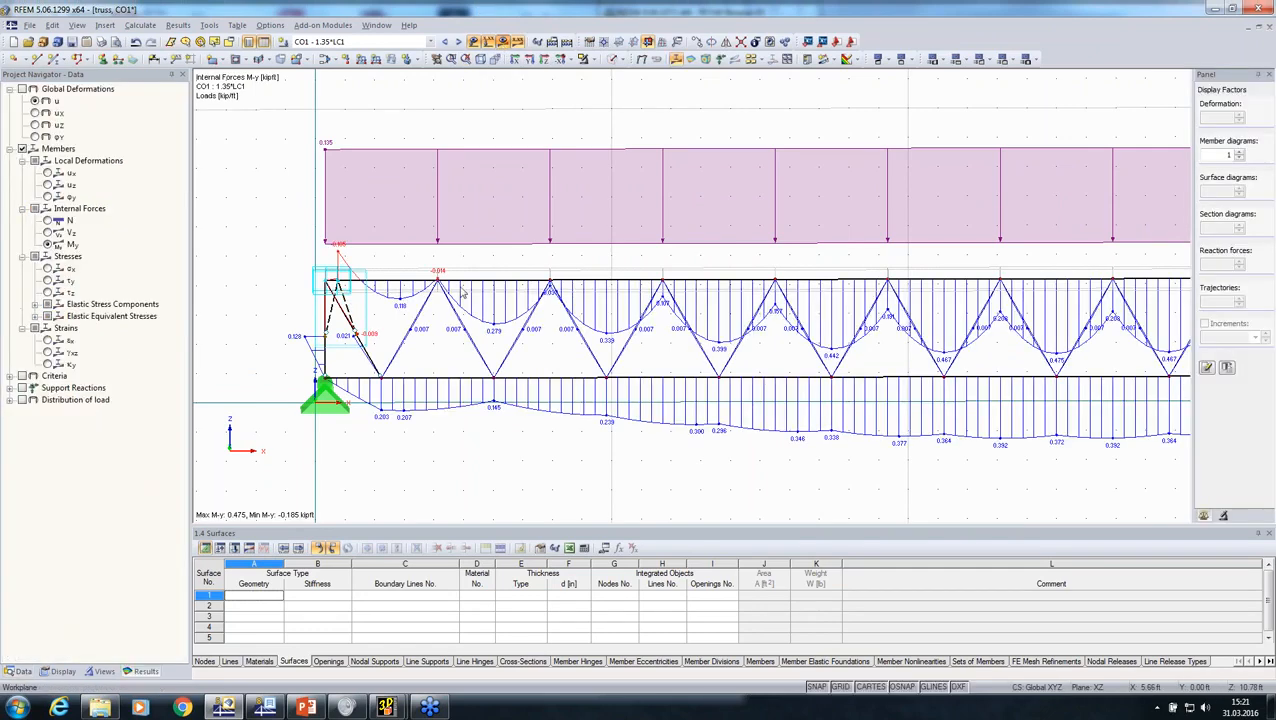
{"action": "middle_click_drag", "start_coordinate": [387, 336], "coordinate": [397, 388]}
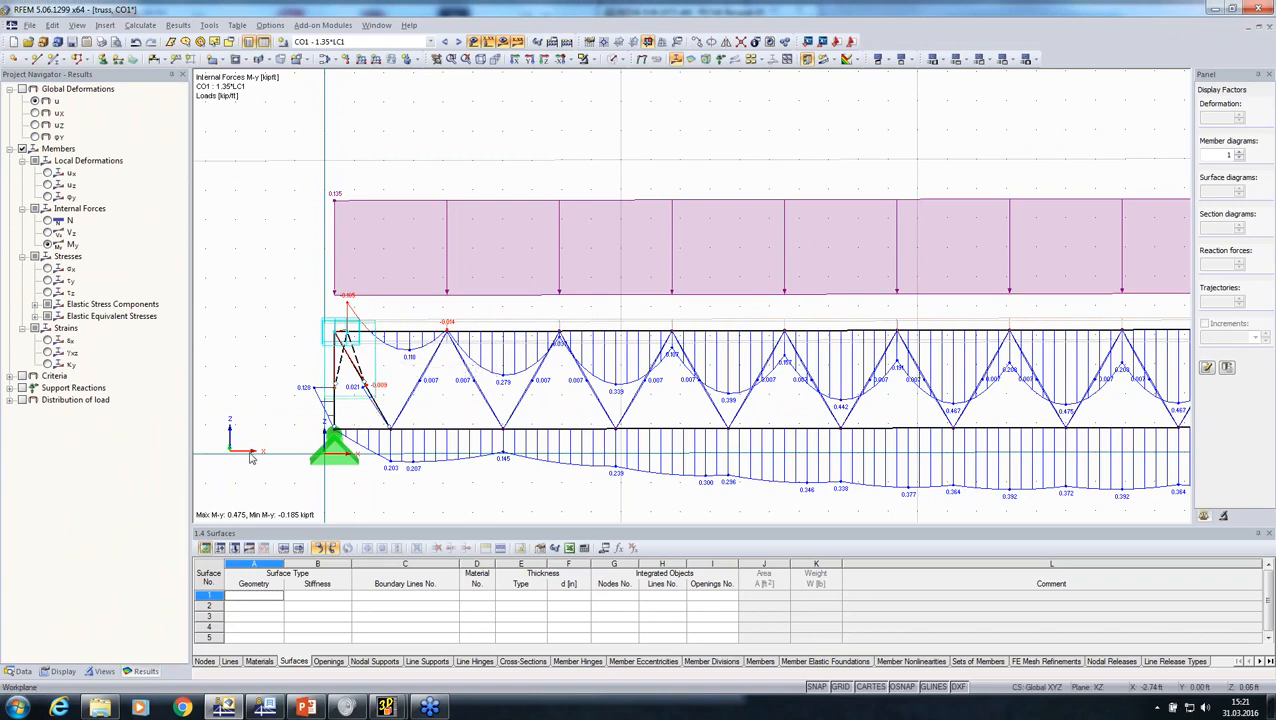
{"action": "scroll", "coordinate": [340, 335], "scroll_direction": "down", "scroll_amount": 1}
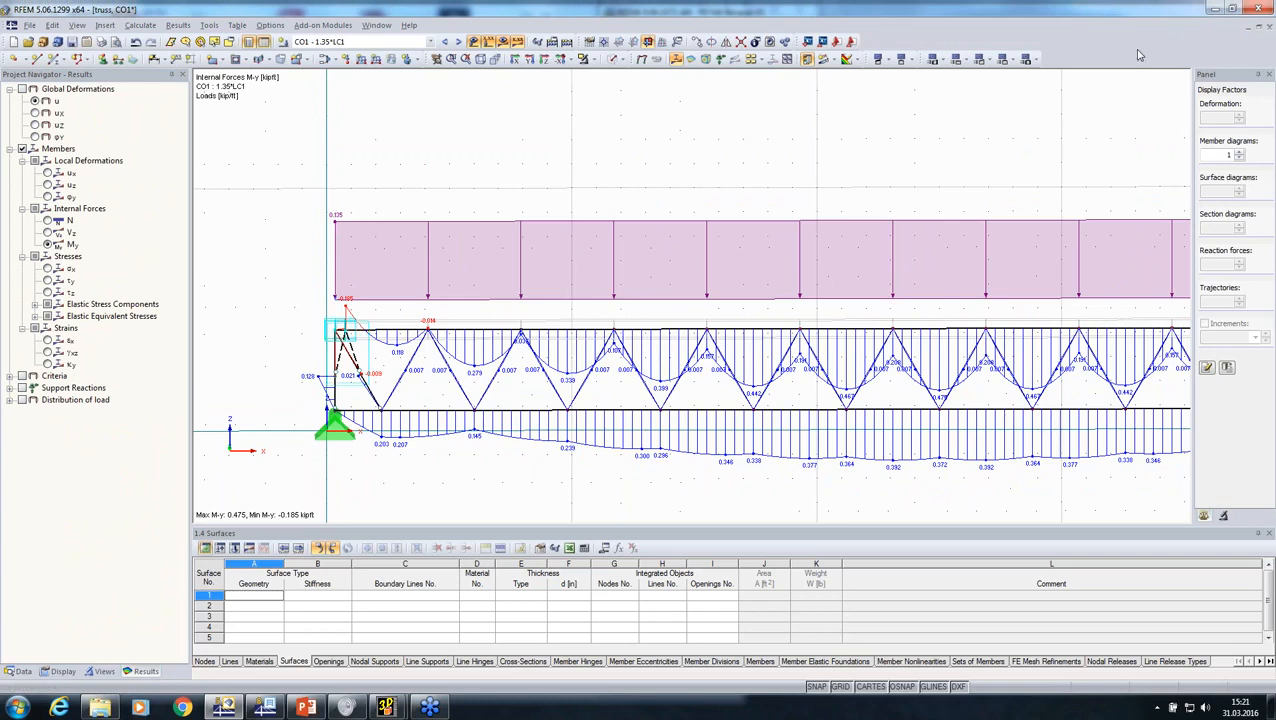
Step: Close the truss model without saving and set up an import in the Cadwork (*.stp) format, opening the import's detail settings
{"action": "left_click", "coordinate": [1268, 28]}
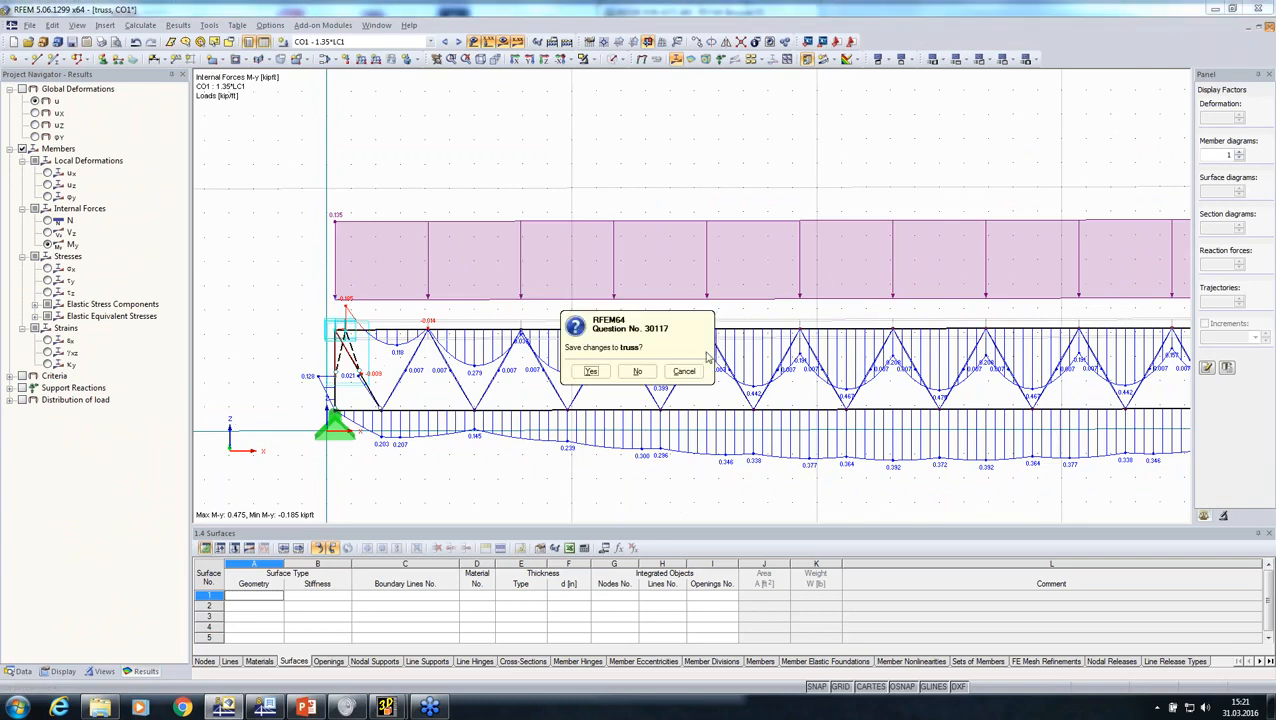
{"action": "left_click", "coordinate": [645, 369]}
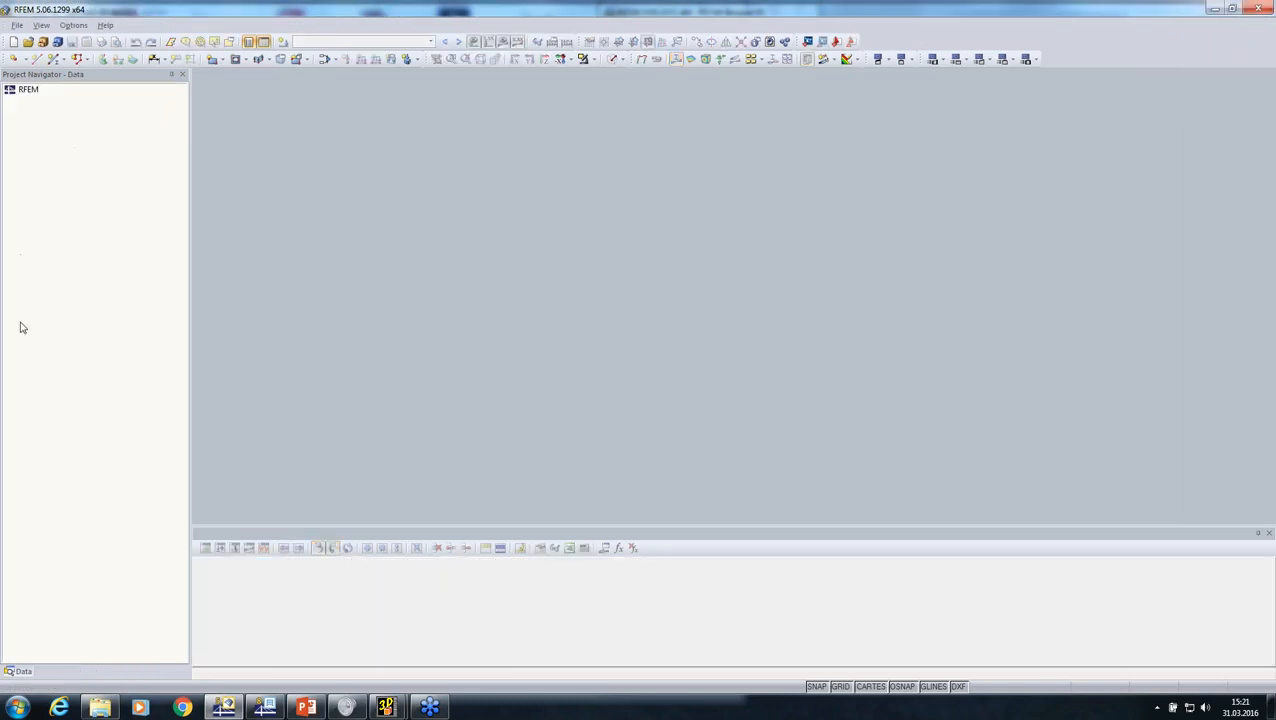
{"action": "left_click", "coordinate": [17, 25]}
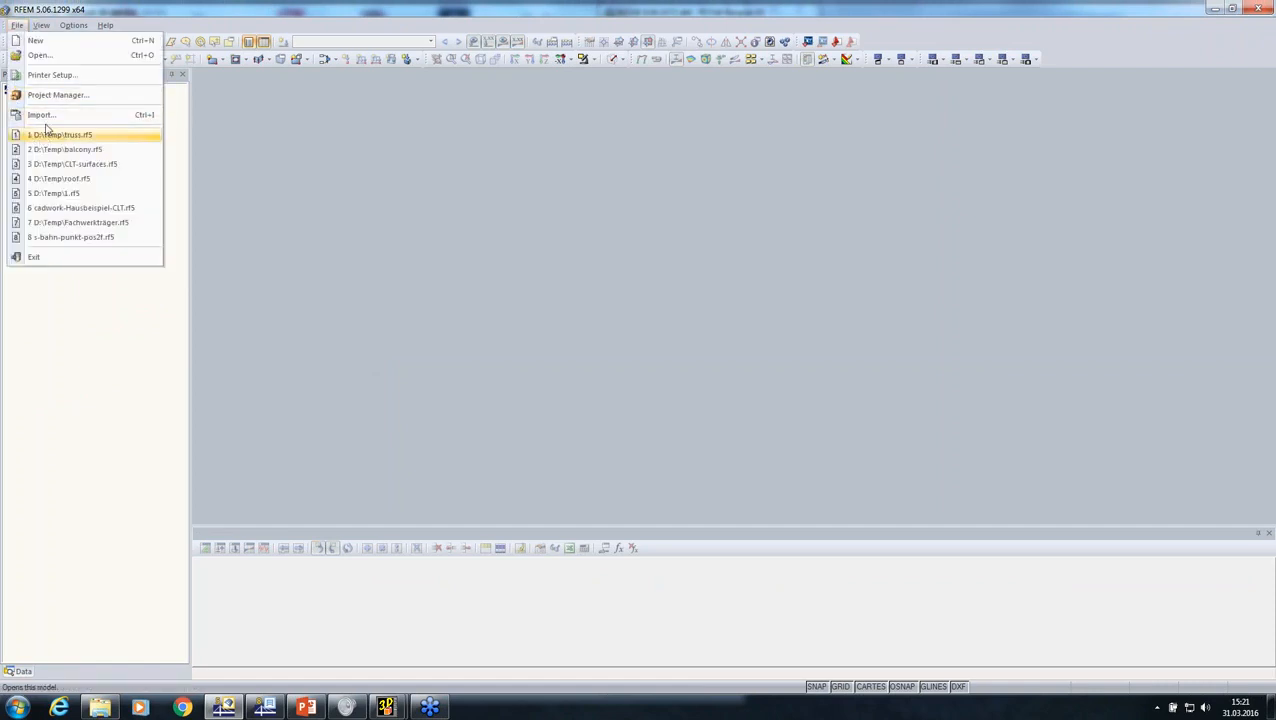
{"action": "left_click", "coordinate": [38, 114]}
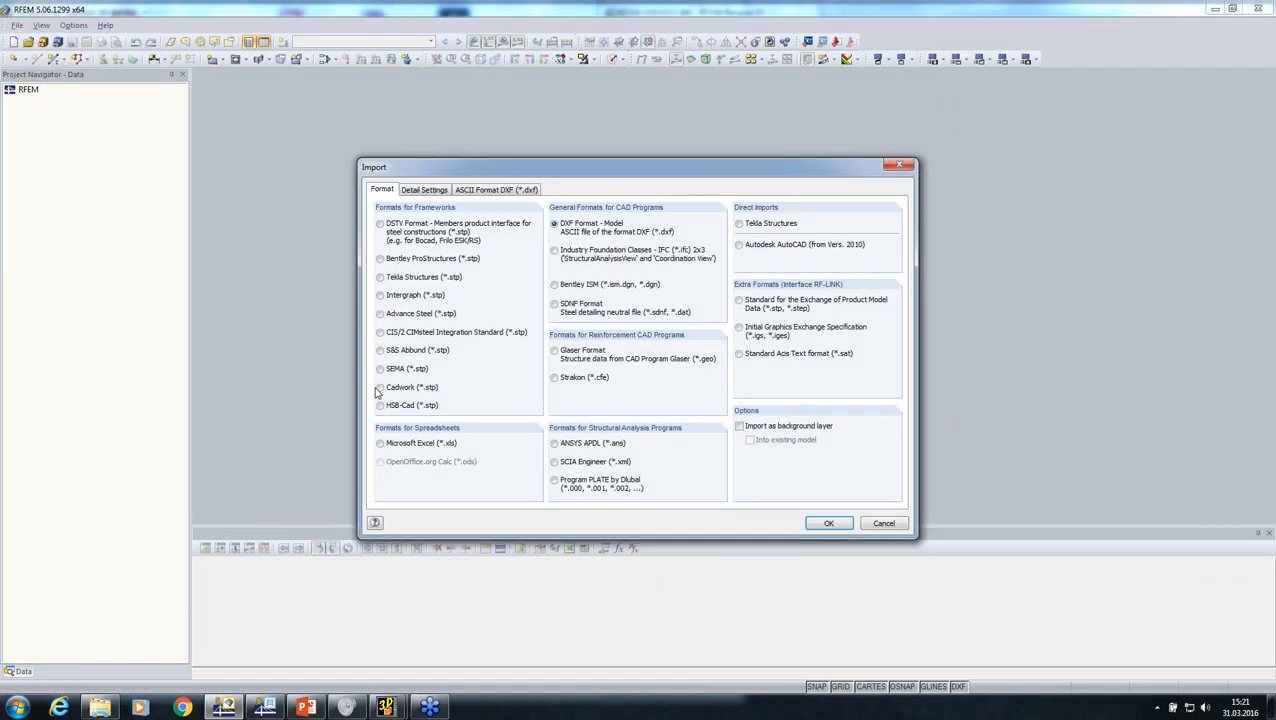
{"action": "left_click", "coordinate": [380, 388]}
{"action": "left_click", "coordinate": [435, 191]}
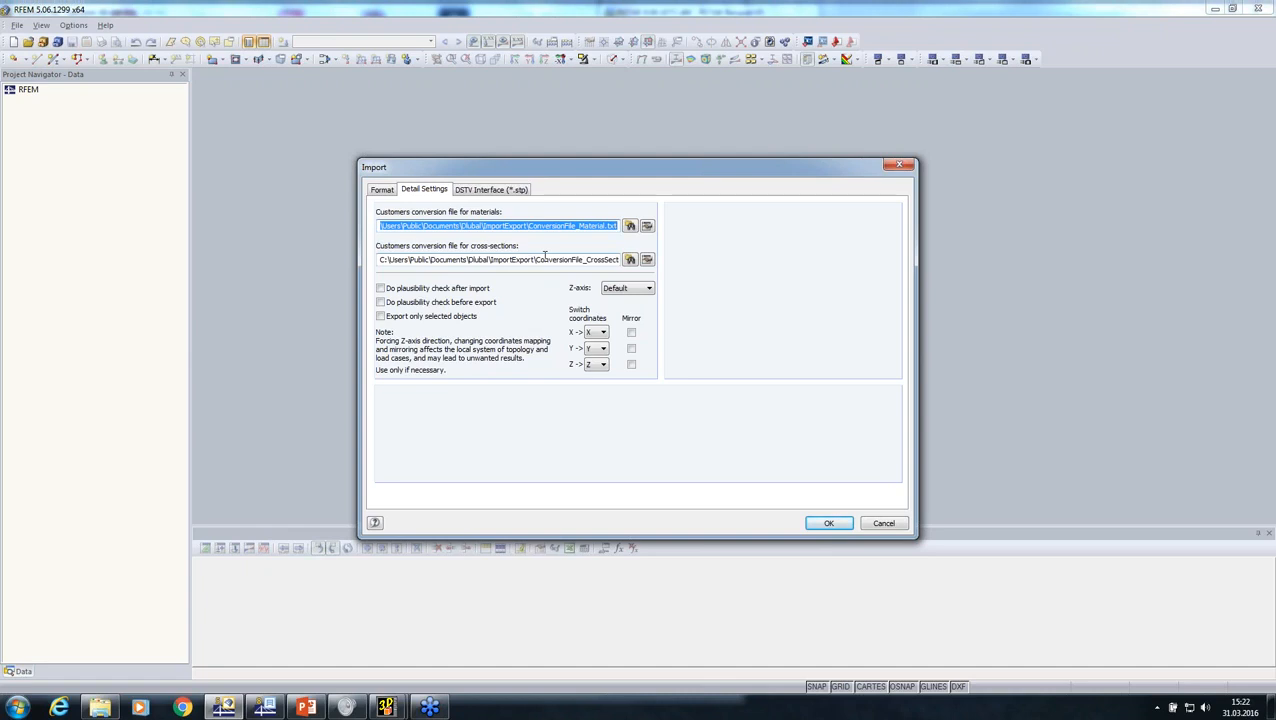
Step: Remove the glulam d. fir. entry and its assigned Glulam Timber GL28h from the material conversion table and save the table
{"action": "left_click", "coordinate": [647, 228]}
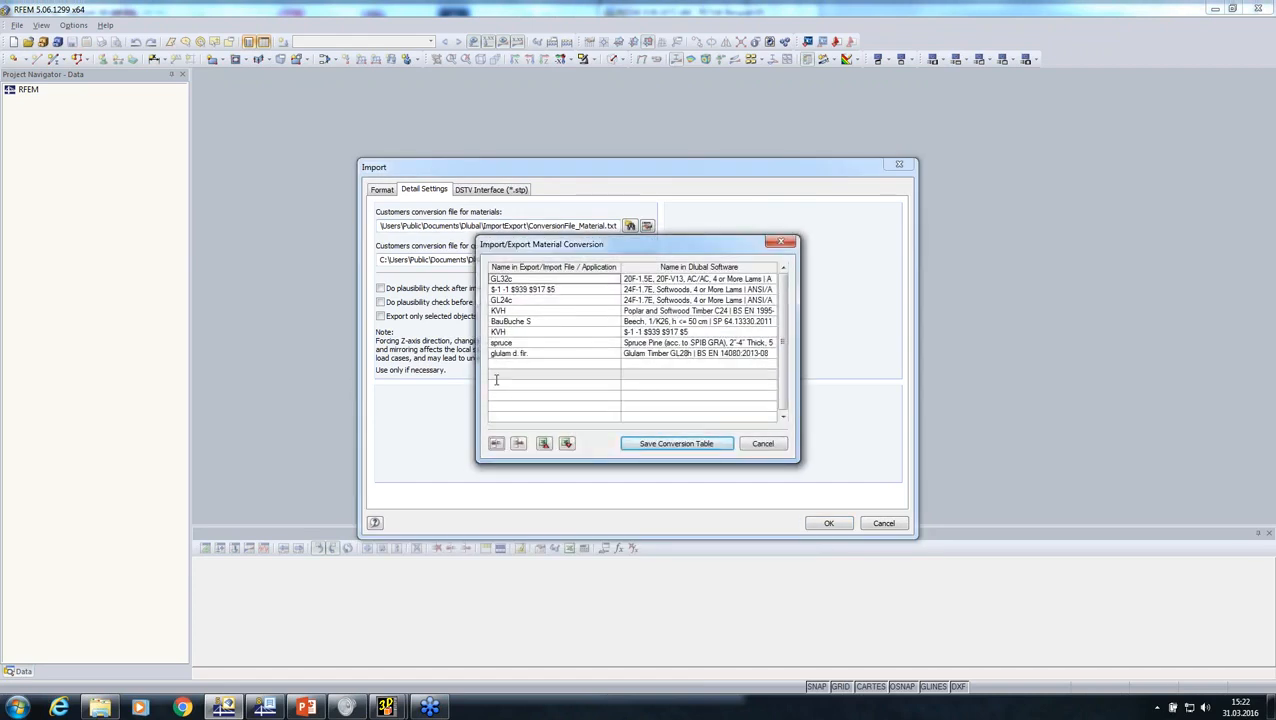
{"action": "left_click", "coordinate": [545, 353]}
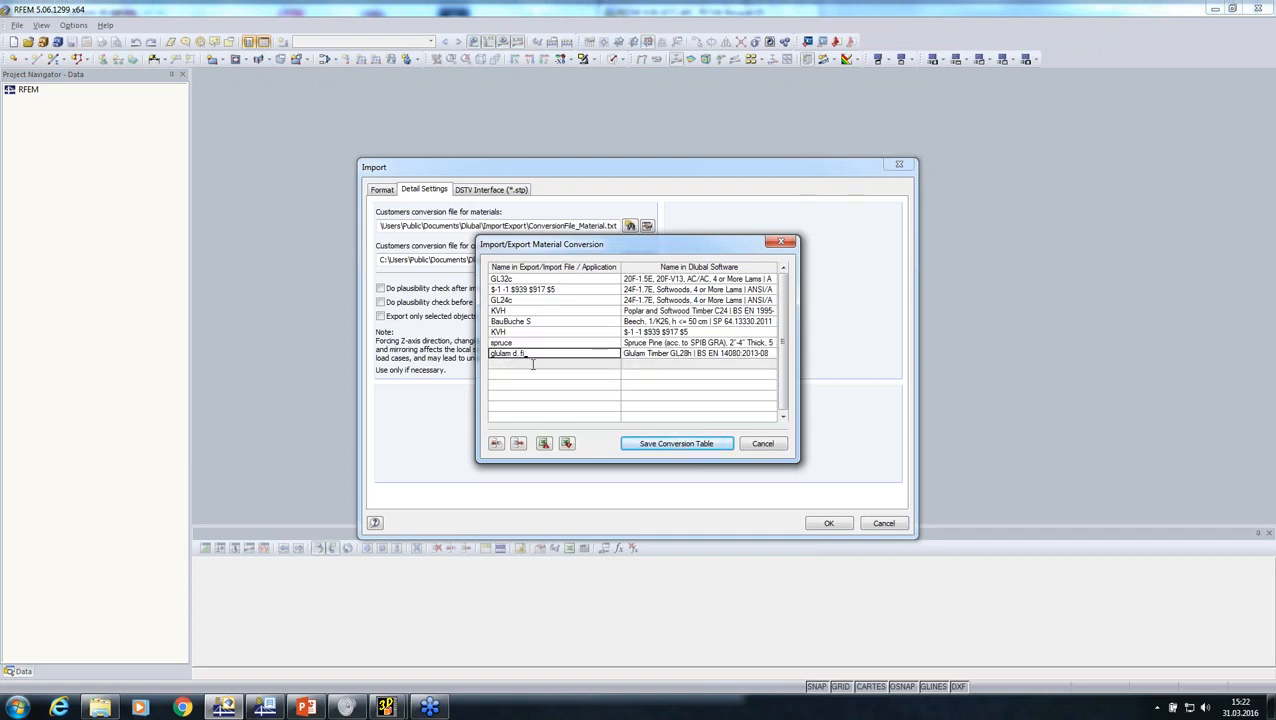
{"action": "key", "text": "BackSpace"}
{"action": "key", "text": "BackSpace"}
{"action": "key", "text": "BackSpace"}
{"action": "key", "text": "BackSpace"}
{"action": "key", "text": "BackSpace"}
{"action": "key", "text": "BackSpace"}
{"action": "key", "text": "BackSpace"}
{"action": "key", "text": "BackSpace"}
{"action": "key", "text": "Tab"}
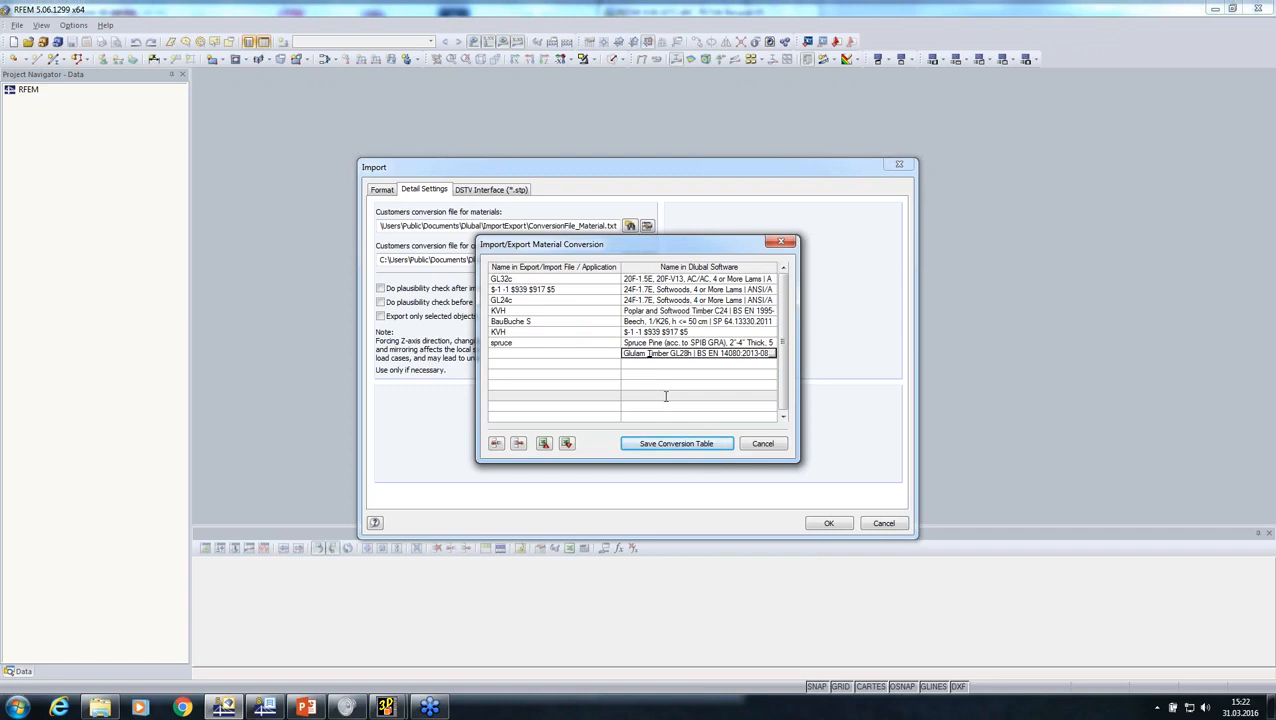
{"action": "key", "text": "BackSpace"}
{"action": "key", "text": "BackSpace"}
{"action": "key", "text": "BackSpace"}
{"action": "key", "text": "BackSpace"}
{"action": "key", "text": "BackSpace"}
{"action": "key", "text": "BackSpace"}
{"action": "key", "text": "BackSpace"}
{"action": "key", "text": "BackSpace"}
{"action": "key", "text": "BackSpace"}
{"action": "key", "text": "BackSpace"}
{"action": "key", "text": "BackSpace"}
{"action": "key", "text": "BackSpace"}
{"action": "key", "text": "BackSpace"}
{"action": "key", "text": "BackSpace"}
{"action": "key", "text": "BackSpace"}
{"action": "key", "text": "BackSpace"}
{"action": "key", "text": "BackSpace"}
{"action": "key", "text": "BackSpace"}
{"action": "key", "text": "BackSpace"}
{"action": "key", "text": "BackSpace"}
{"action": "key", "text": "BackSpace"}
{"action": "key", "text": "BackSpace"}
{"action": "key", "text": "BackSpace"}
{"action": "key", "text": "BackSpace"}
{"action": "key", "text": "BackSpace"}
{"action": "key", "text": "BackSpace"}
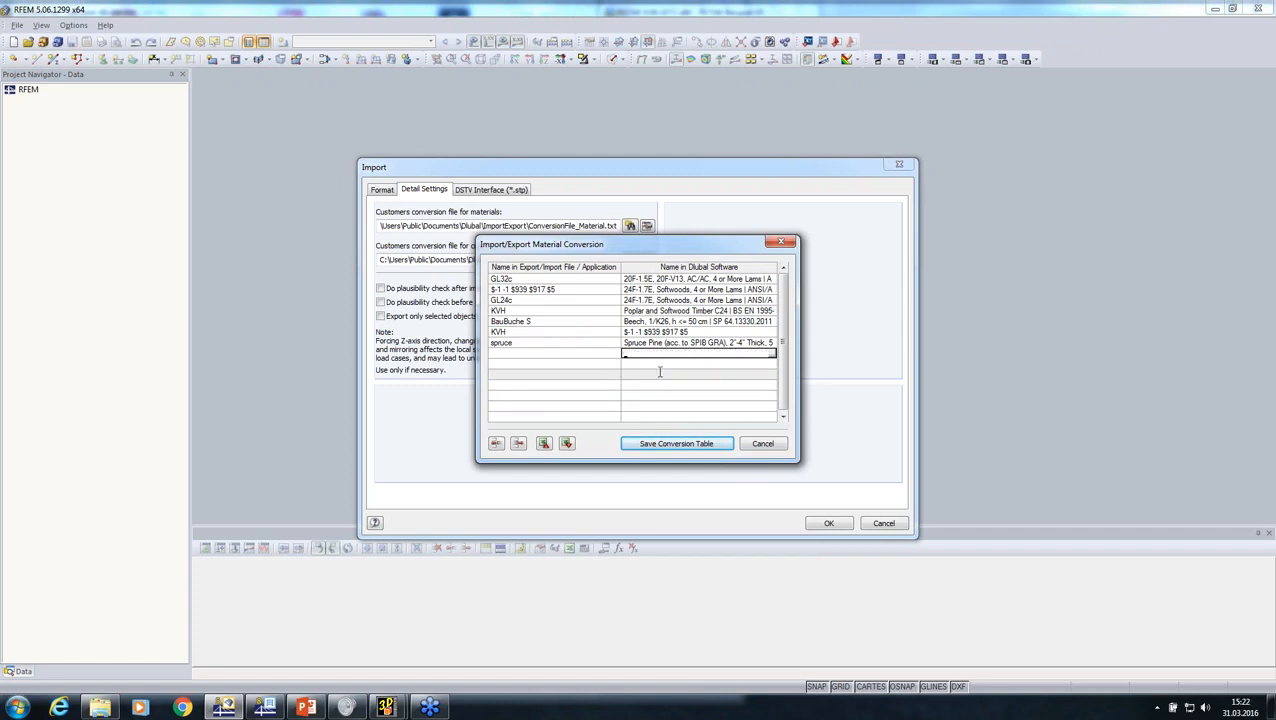
{"action": "left_click", "coordinate": [650, 343]}
{"action": "left_click", "coordinate": [655, 444]}
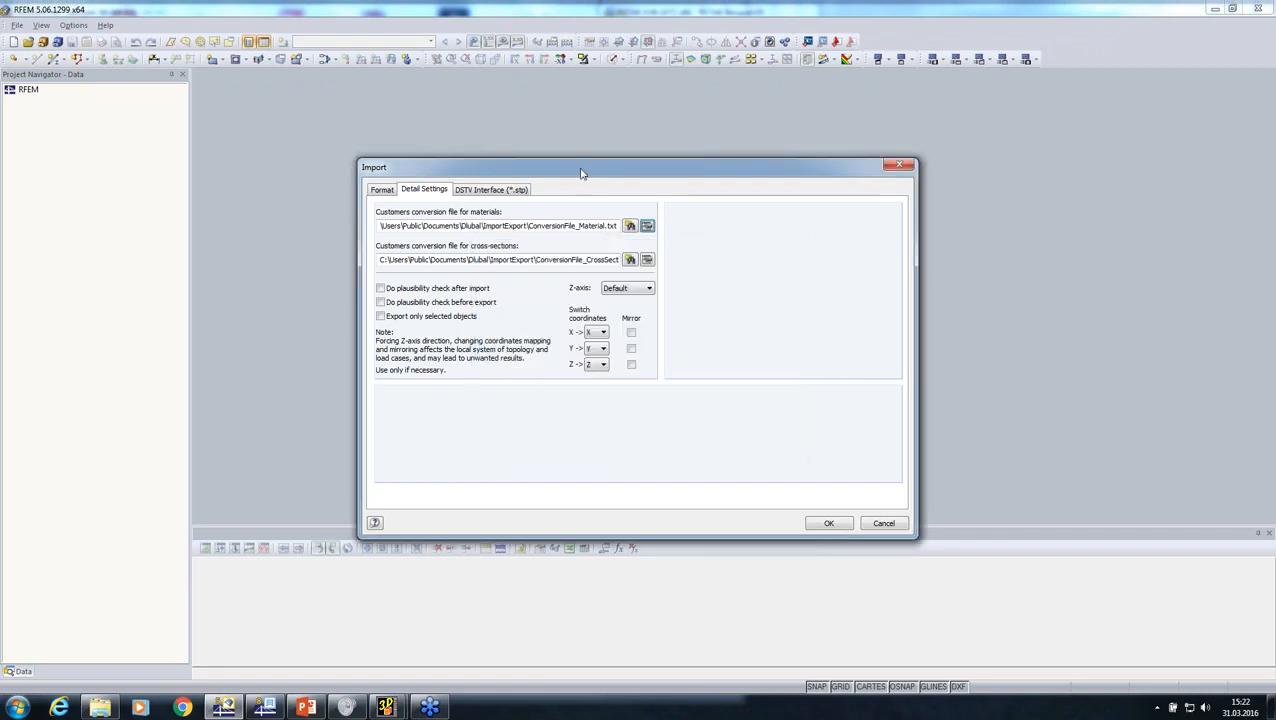
Step: Review the DSTV interface options and import truss.stp as a new model named truss, with automatic creation of combinations disabled
{"action": "left_click", "coordinate": [492, 192]}
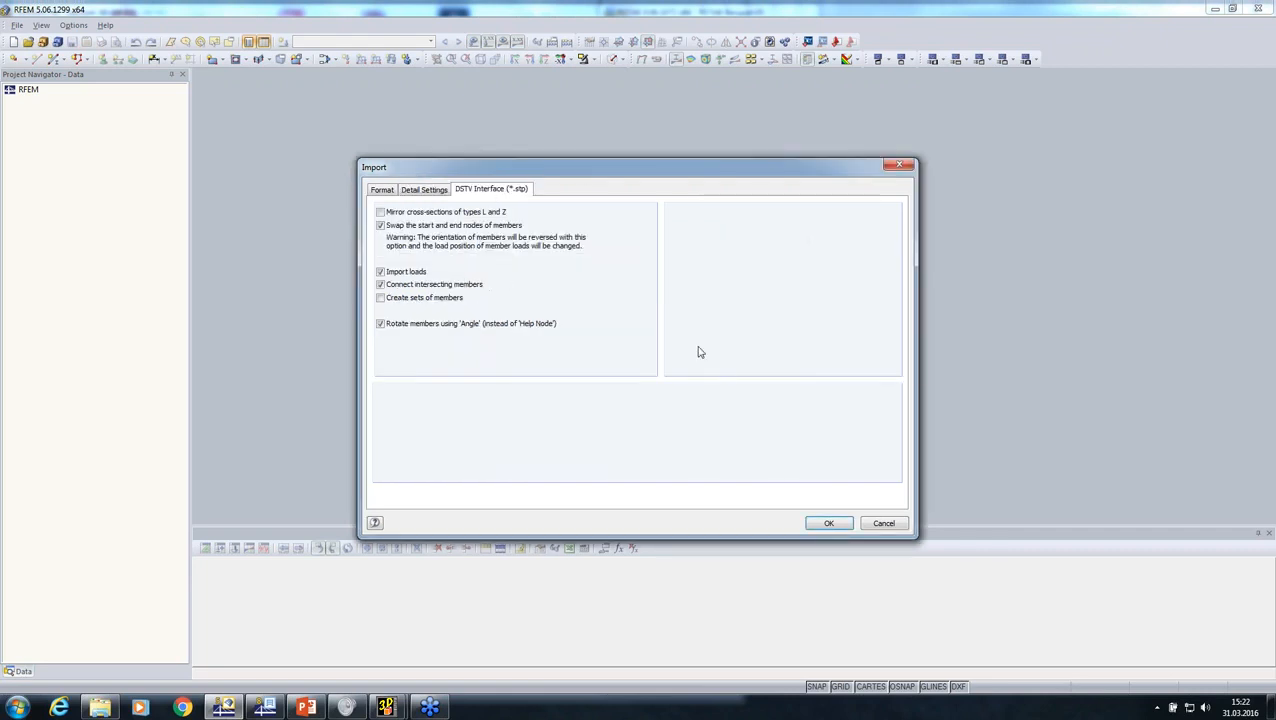
{"action": "left_click", "coordinate": [828, 523]}
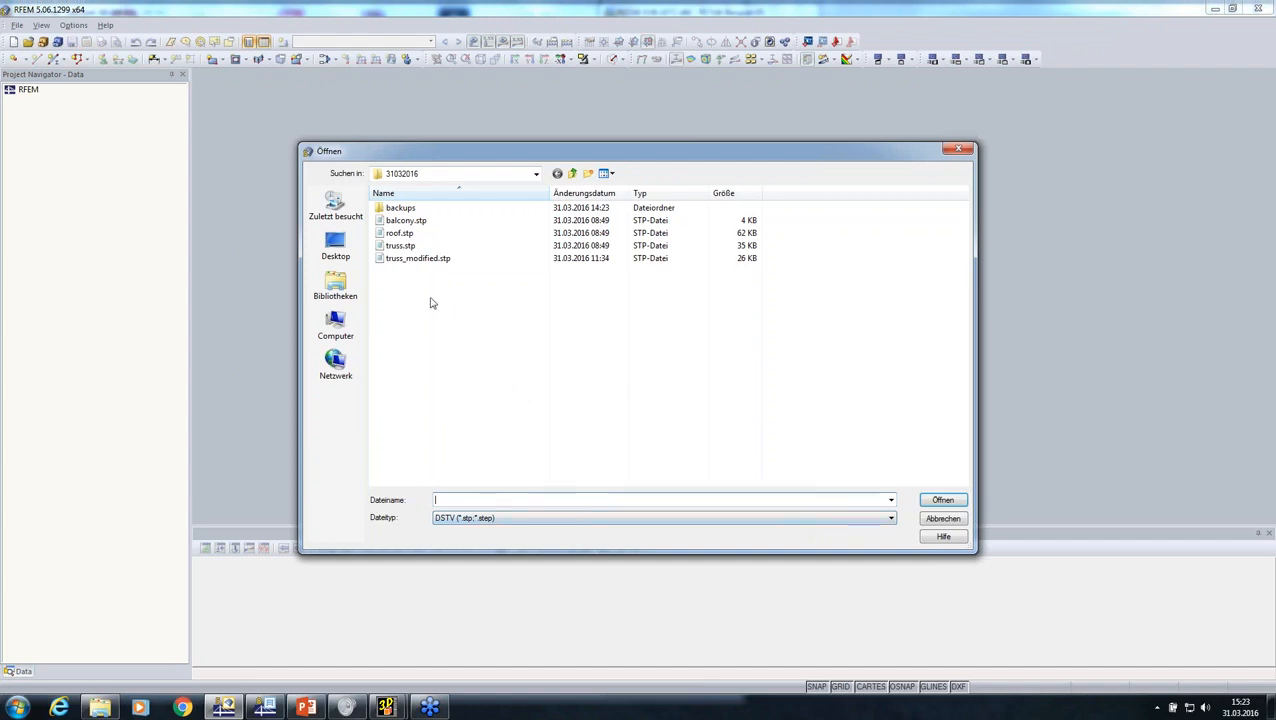
{"action": "left_click", "coordinate": [401, 247]}
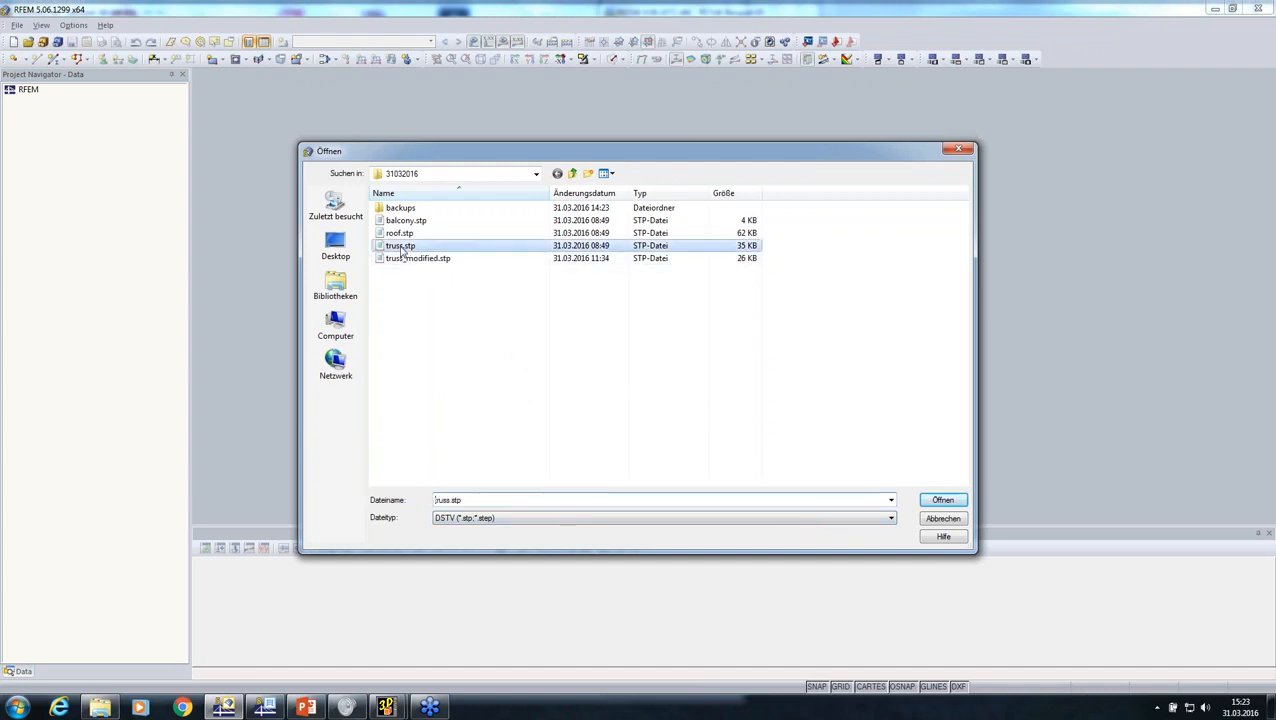
{"action": "left_click", "coordinate": [942, 500]}
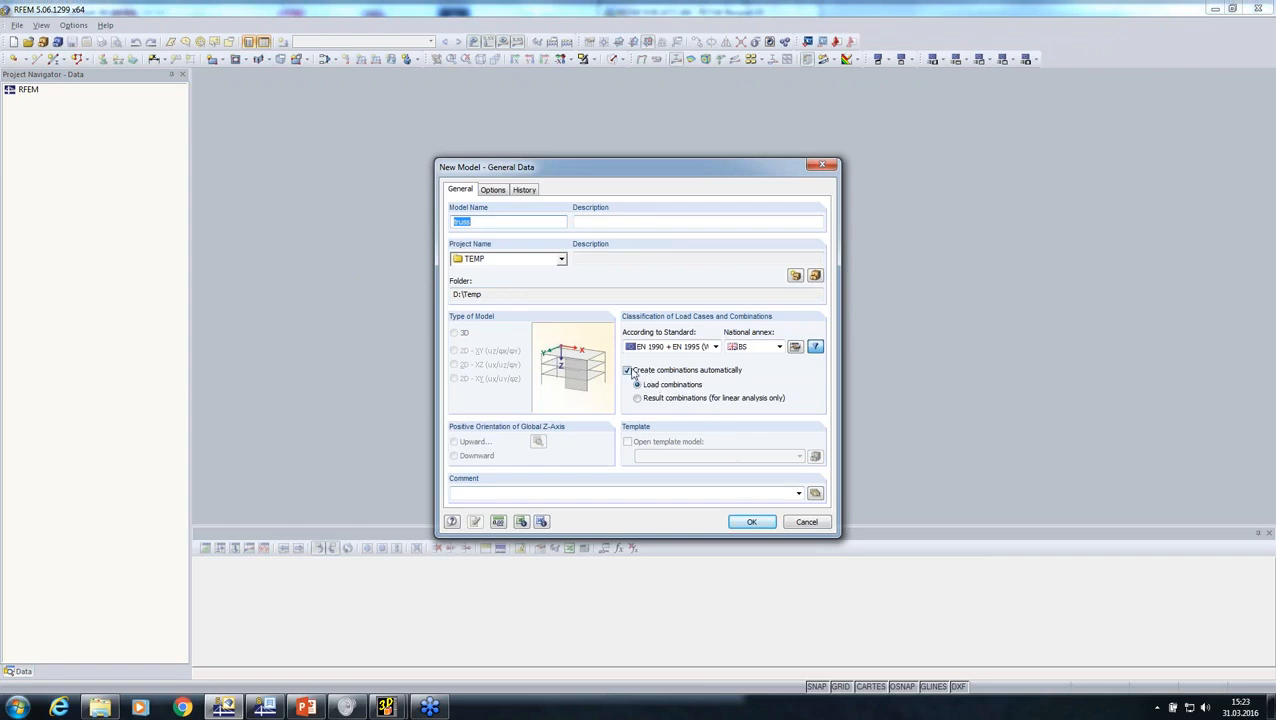
{"action": "left_click", "coordinate": [630, 371]}
{"action": "left_click", "coordinate": [735, 521]}
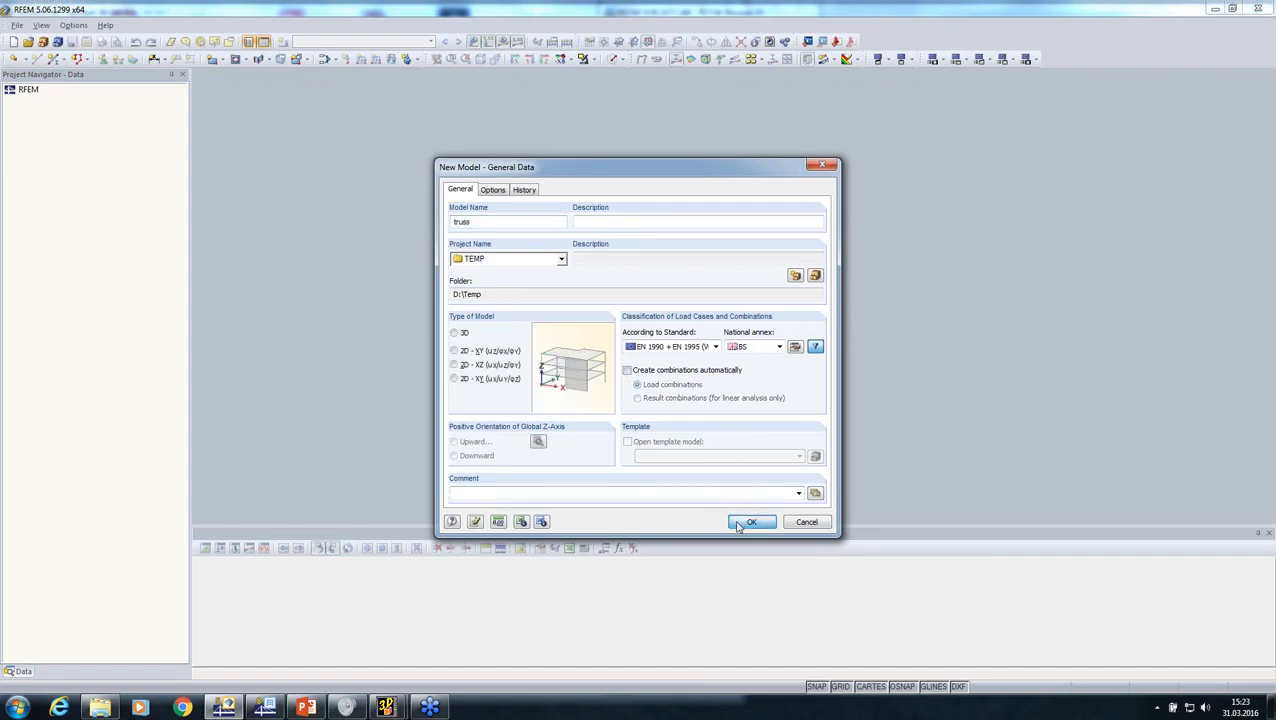
{"action": "left_click", "coordinate": [613, 376]}
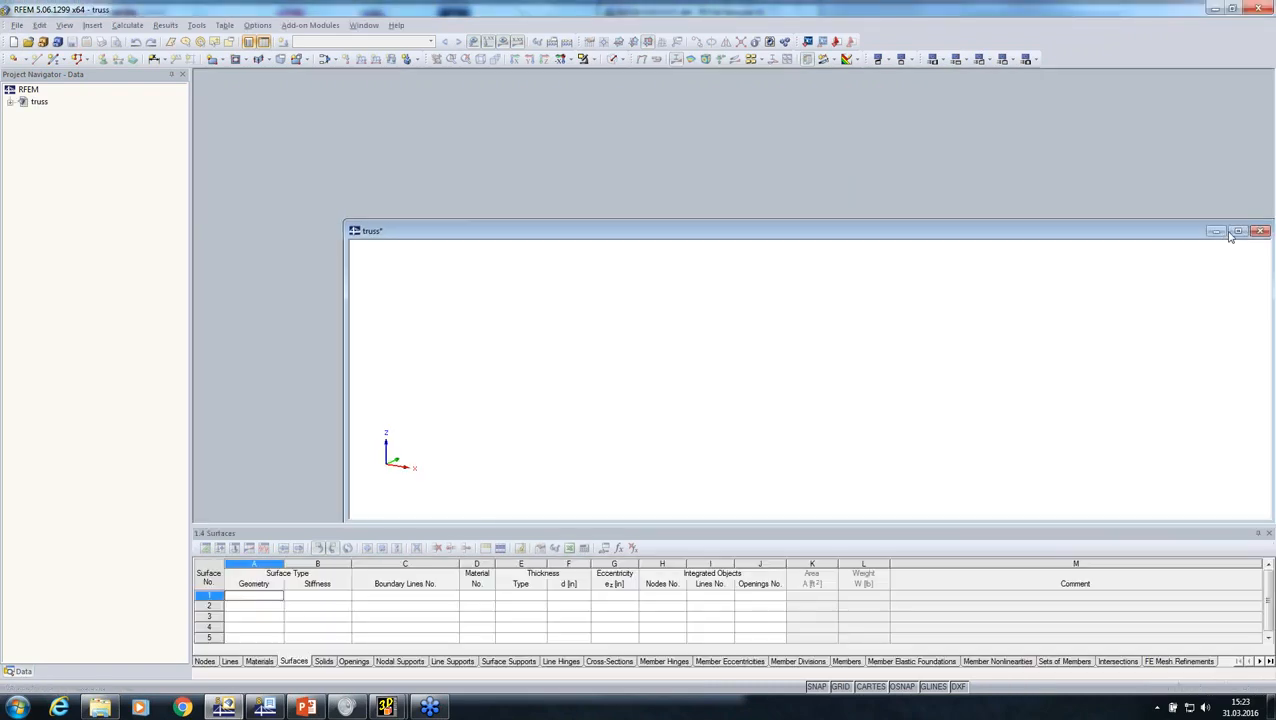
{"action": "left_click", "coordinate": [1236, 229]}
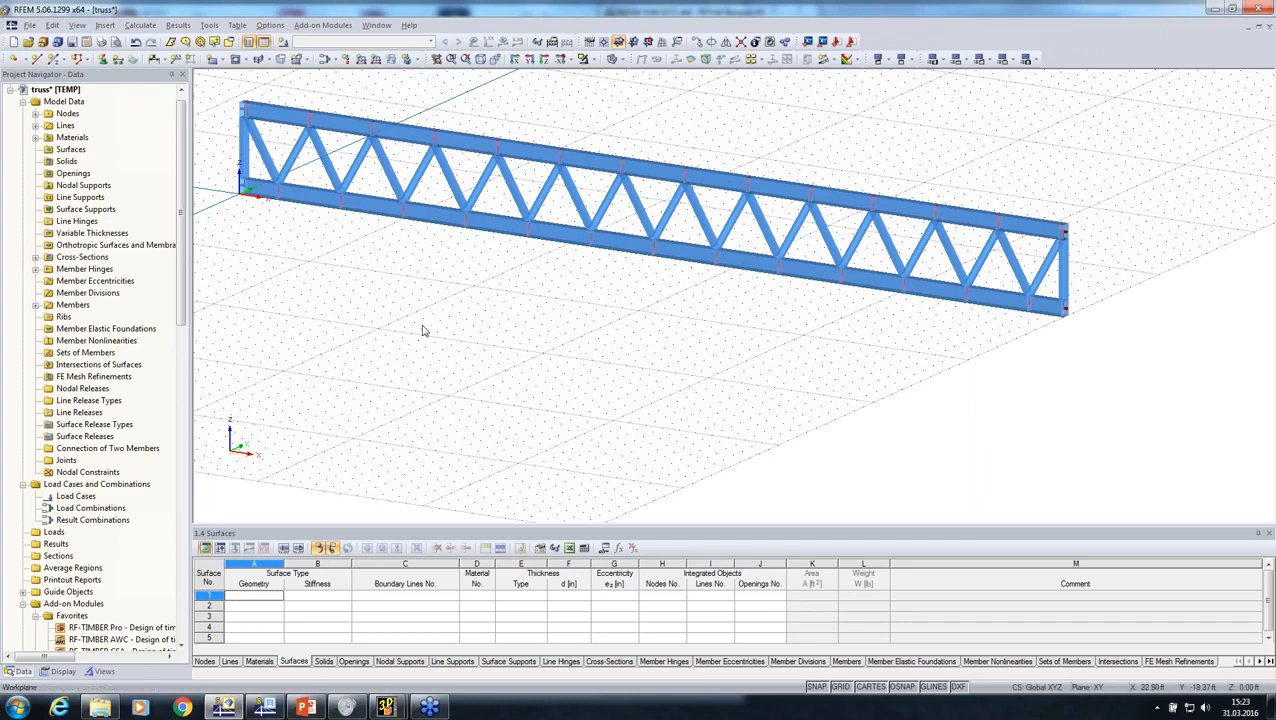
Step: Examine the material constants of the truss's imported glulam d. fir. material without changing them
{"action": "left_click", "coordinate": [35, 138]}
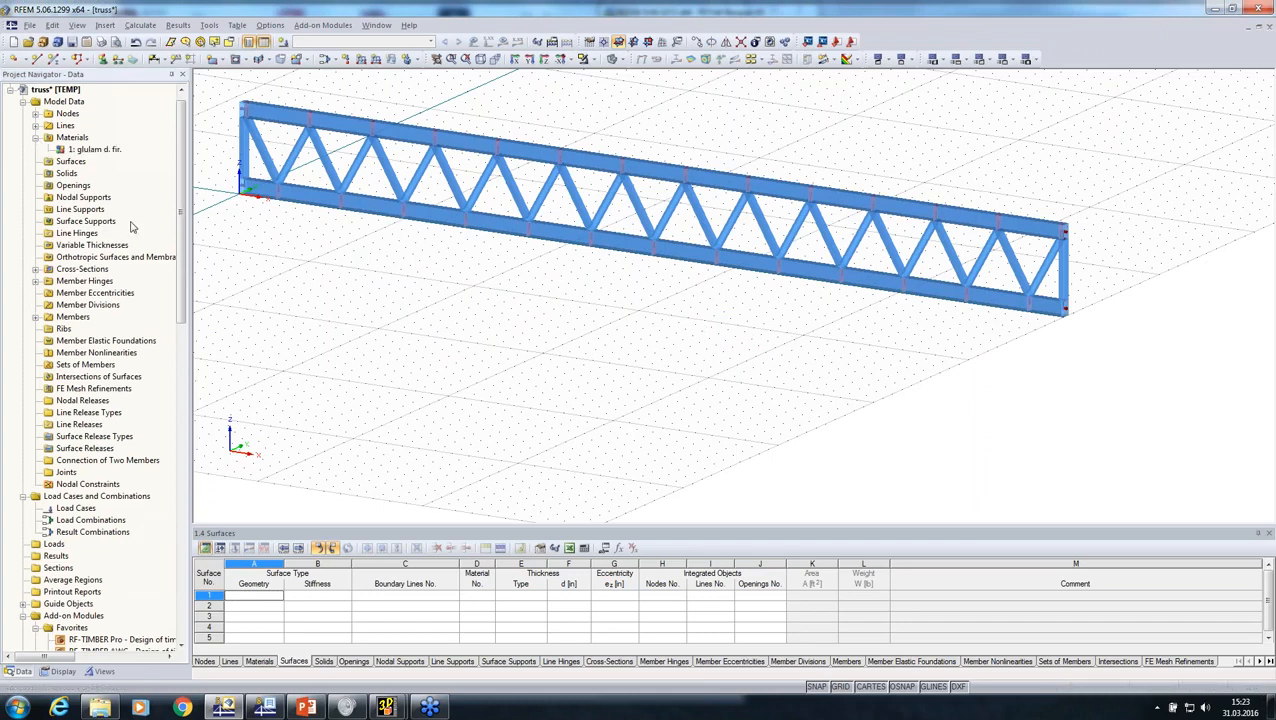
{"action": "left_click", "coordinate": [105, 151]}
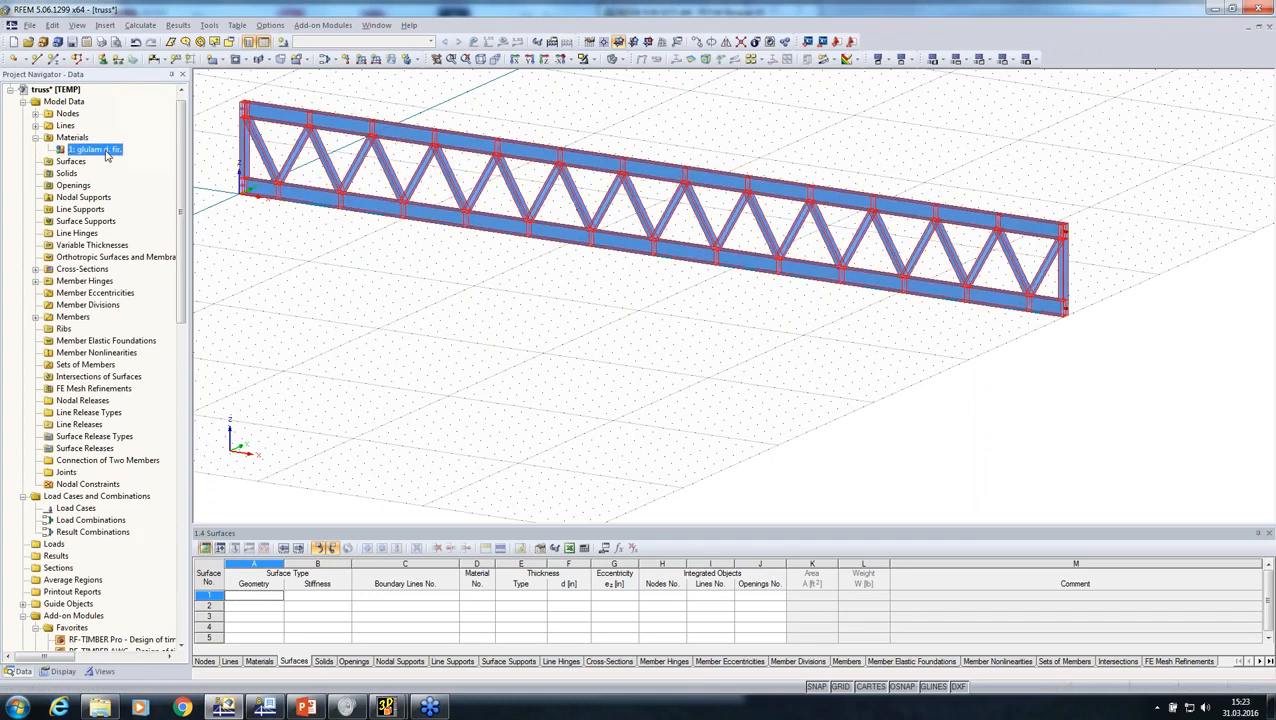
{"action": "left_click", "coordinate": [1267, 30]}
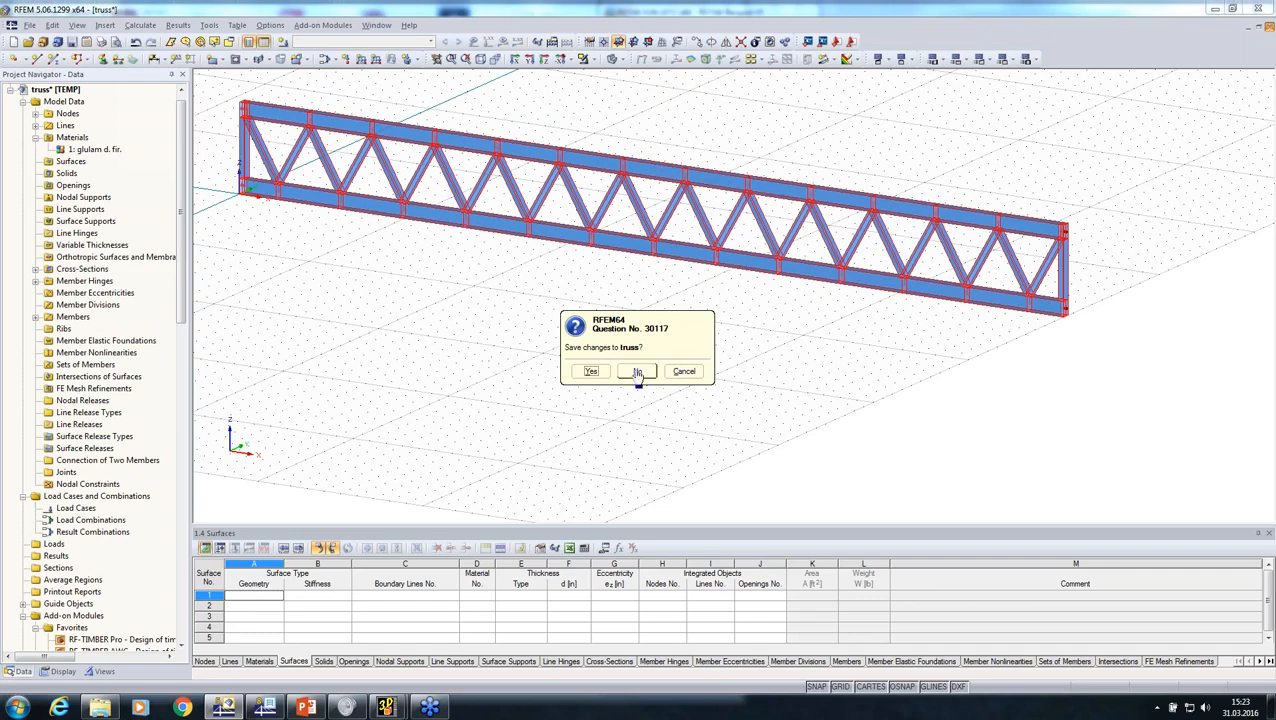
{"action": "left_click_drag", "start_coordinate": [616, 368], "coordinate": [611, 370]}
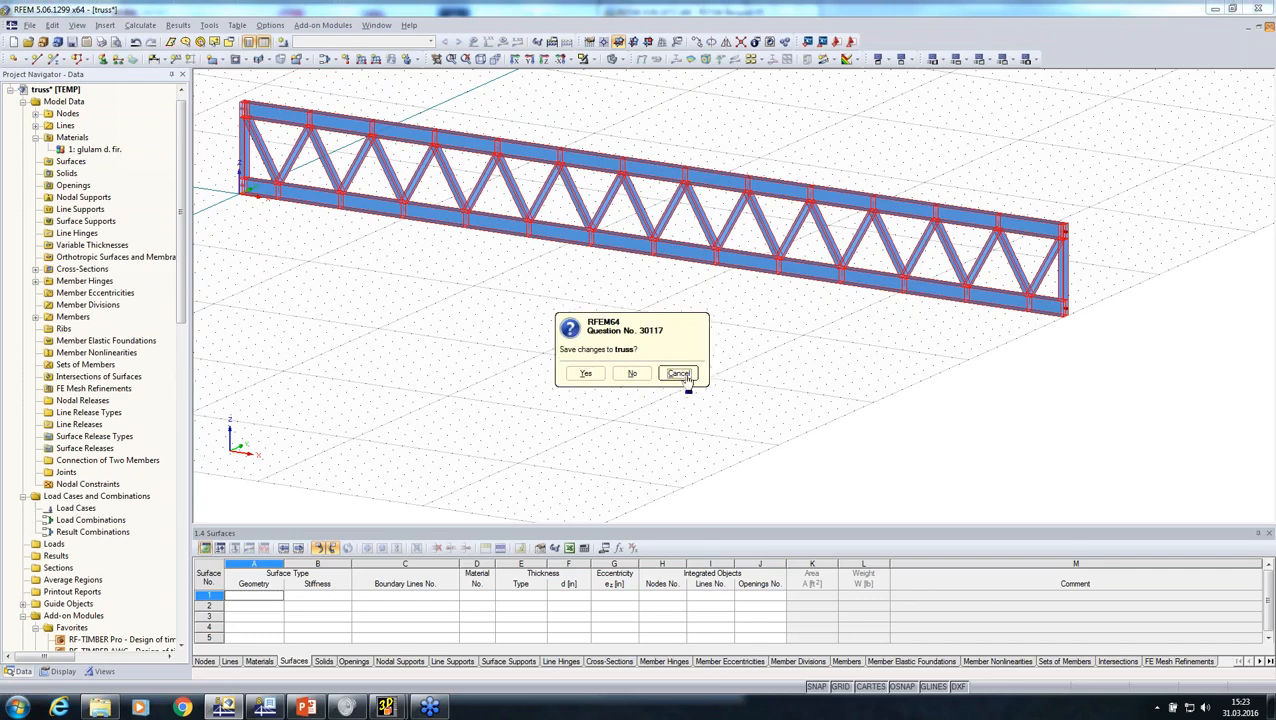
{"action": "left_click", "coordinate": [678, 373]}
{"action": "double_click", "coordinate": [100, 150]}
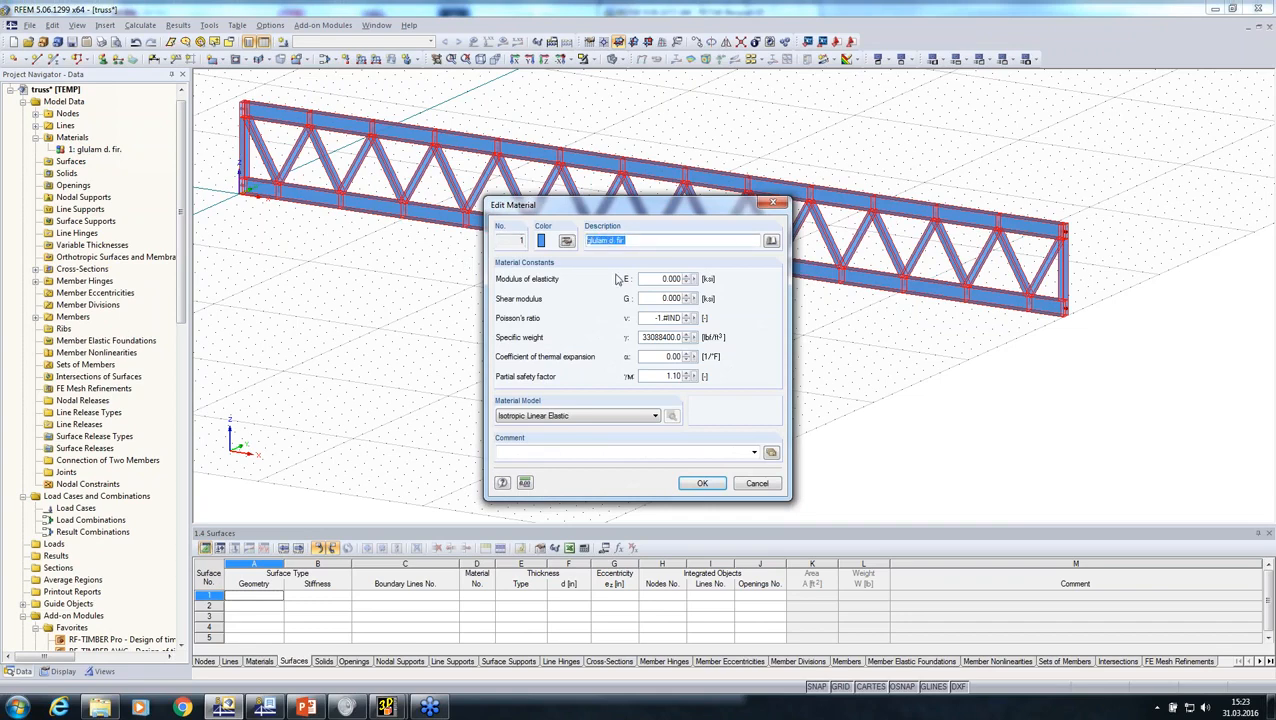
{"action": "left_click", "coordinate": [756, 484]}
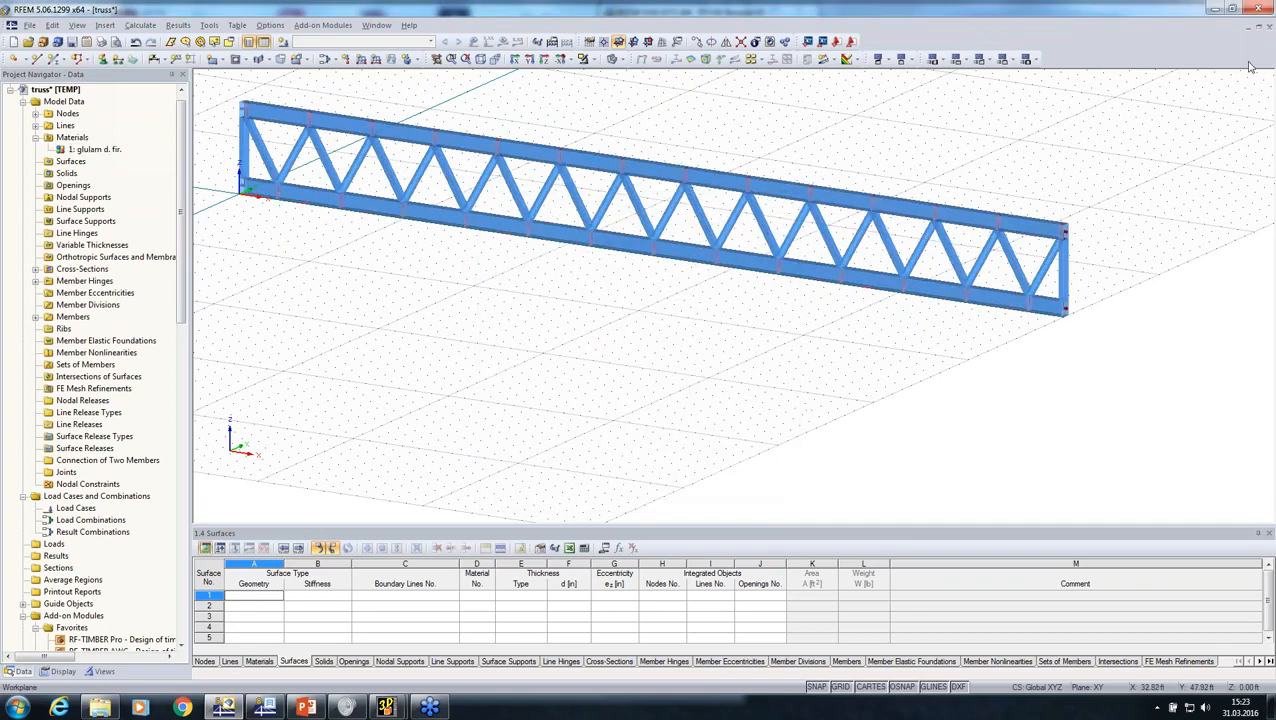
Step: Close the truss model without saving and open the material conversion table in the detail settings of a new Cadwork (*.stp) import
{"action": "left_click", "coordinate": [1264, 29]}
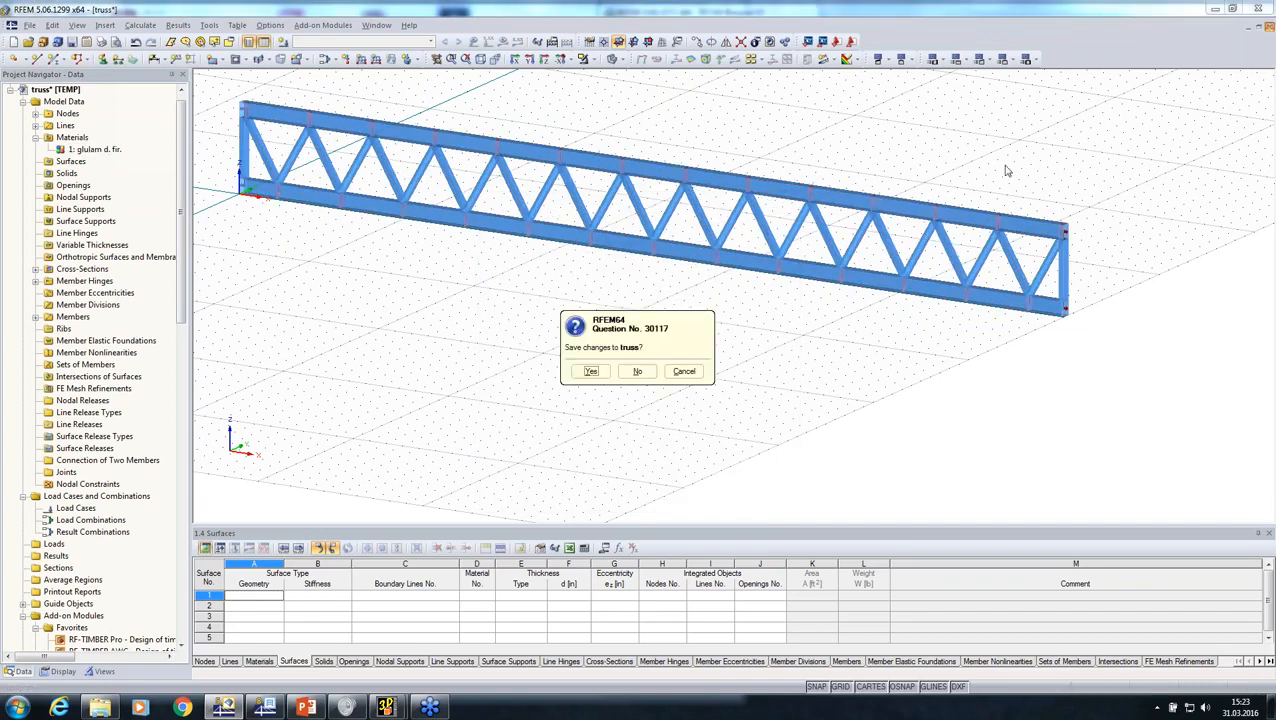
{"action": "left_click", "coordinate": [637, 372]}
{"action": "left_click", "coordinate": [17, 25]}
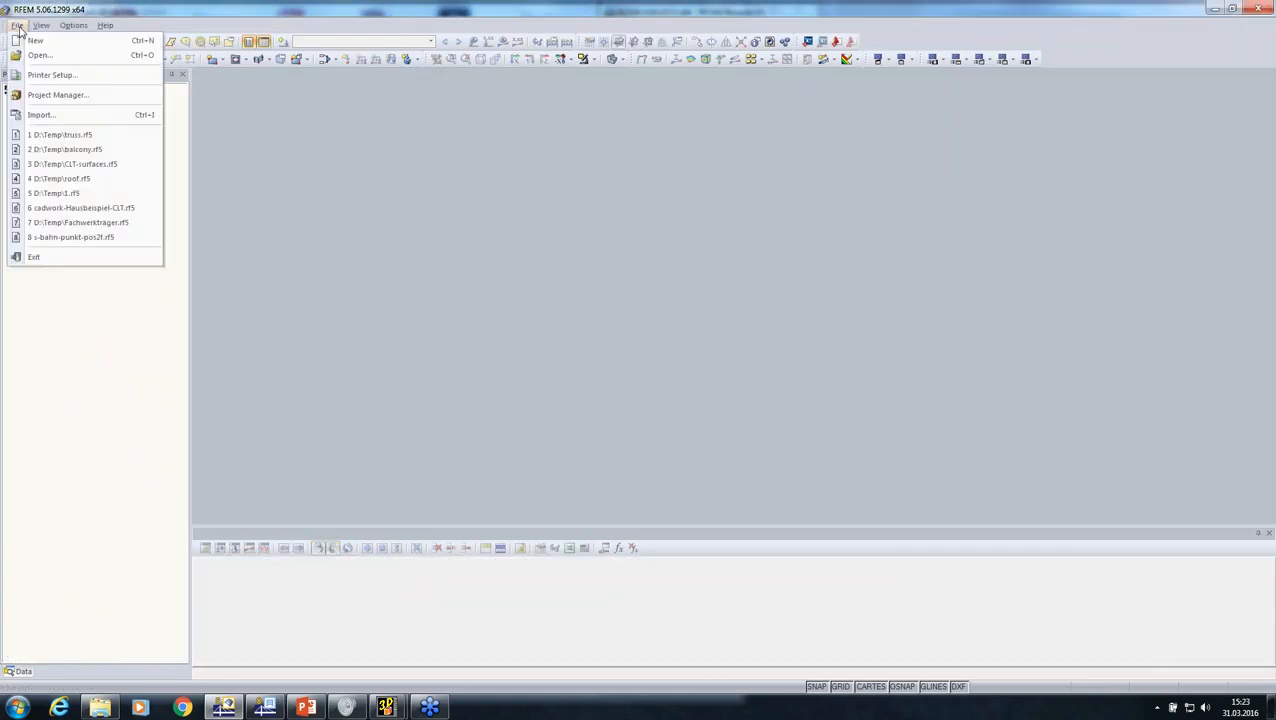
{"action": "left_click", "coordinate": [50, 115]}
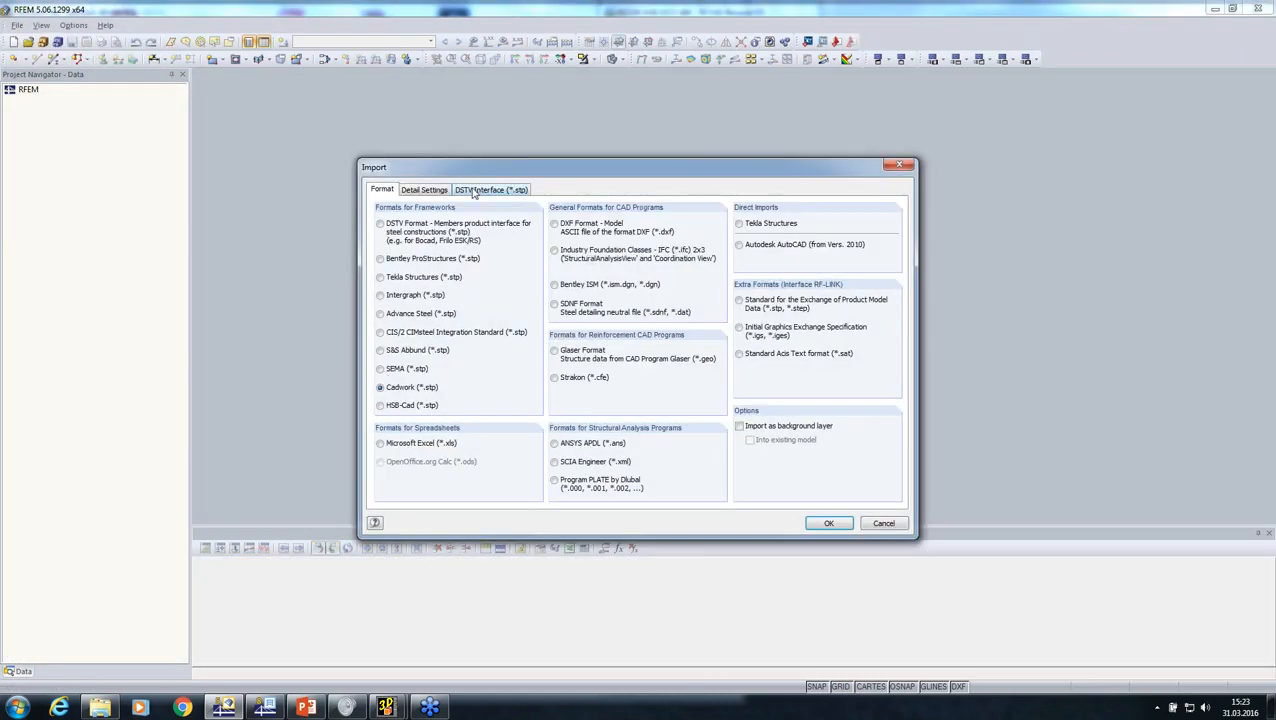
{"action": "left_click", "coordinate": [428, 192]}
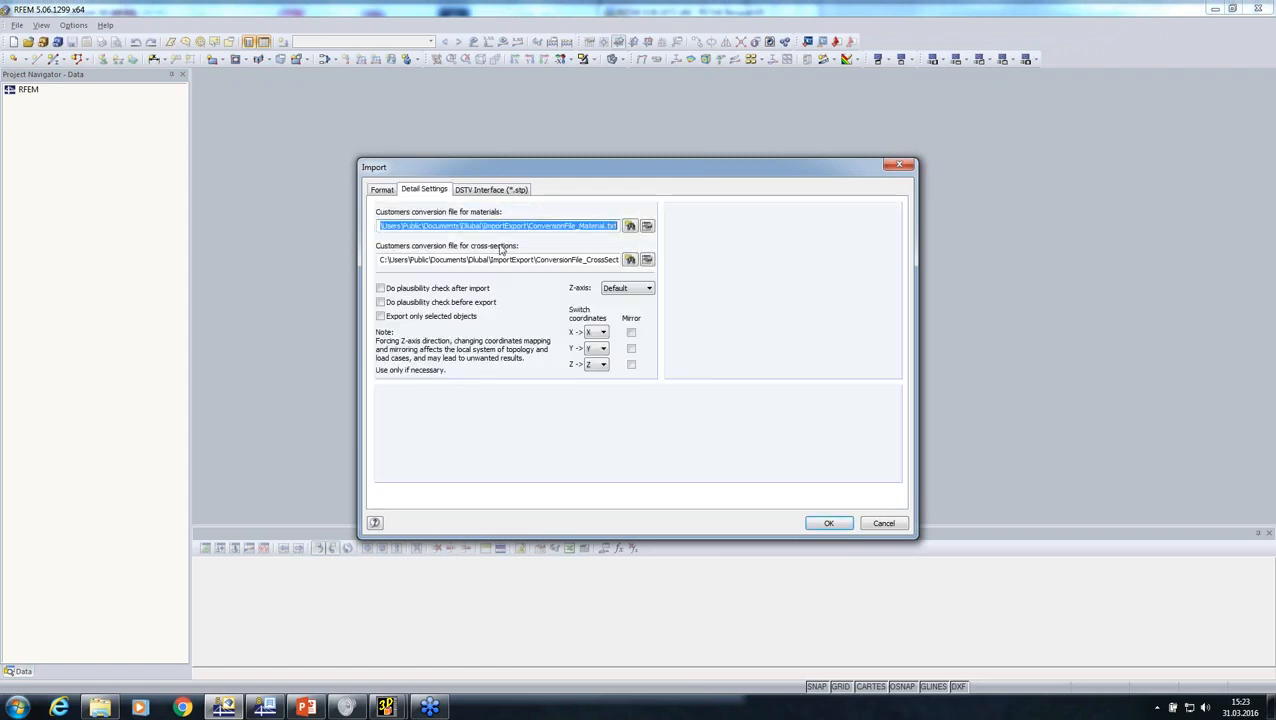
{"action": "left_click", "coordinate": [645, 226]}
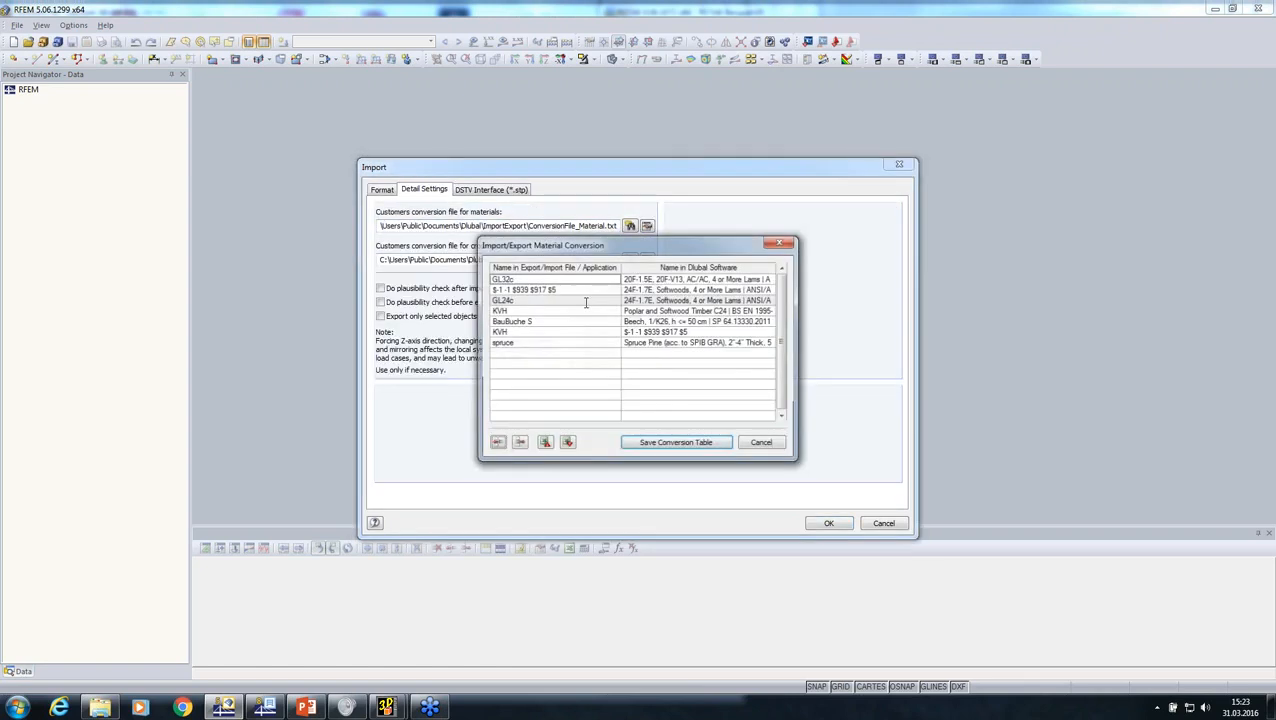
Step: Map the material name glulam d. fir. to the favorite BS EN material Glulam Timber GL28h and save the conversion table
{"action": "left_click", "coordinate": [566, 353]}
{"action": "type", "text": "glulam d. fir"}
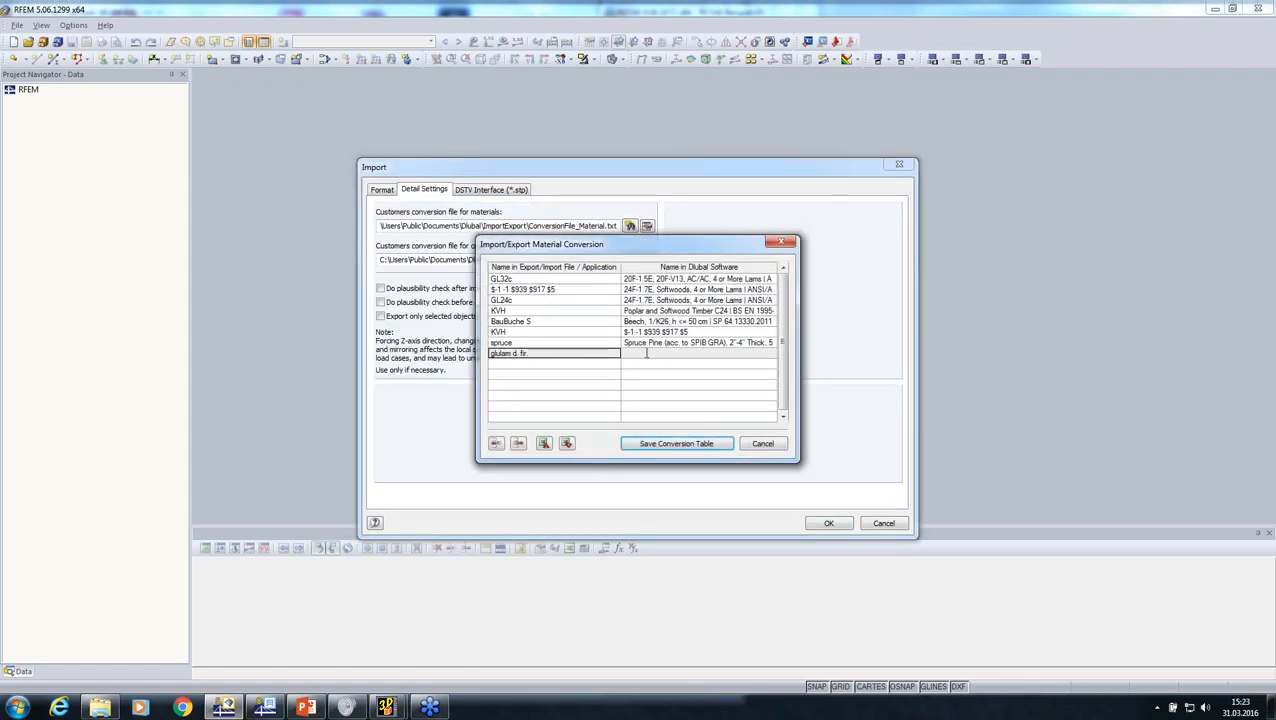
{"action": "left_click", "coordinate": [646, 352]}
{"action": "left_click", "coordinate": [771, 354]}
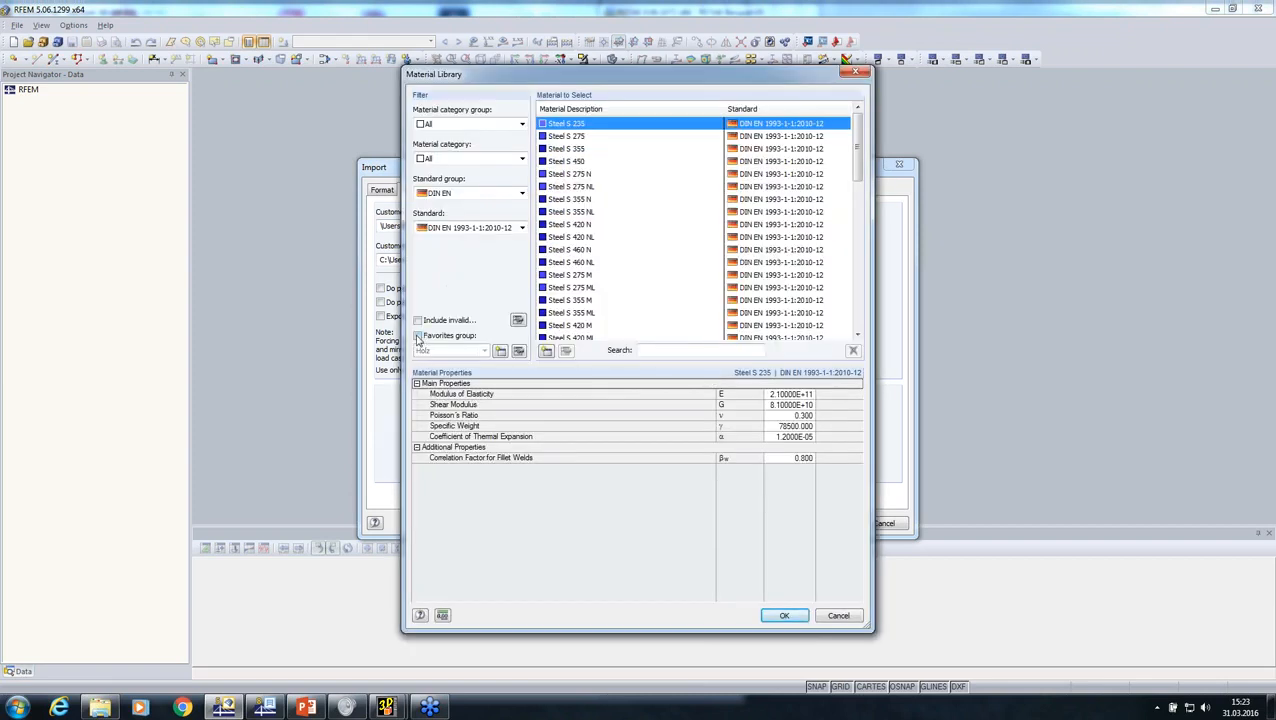
{"action": "left_click", "coordinate": [418, 336]}
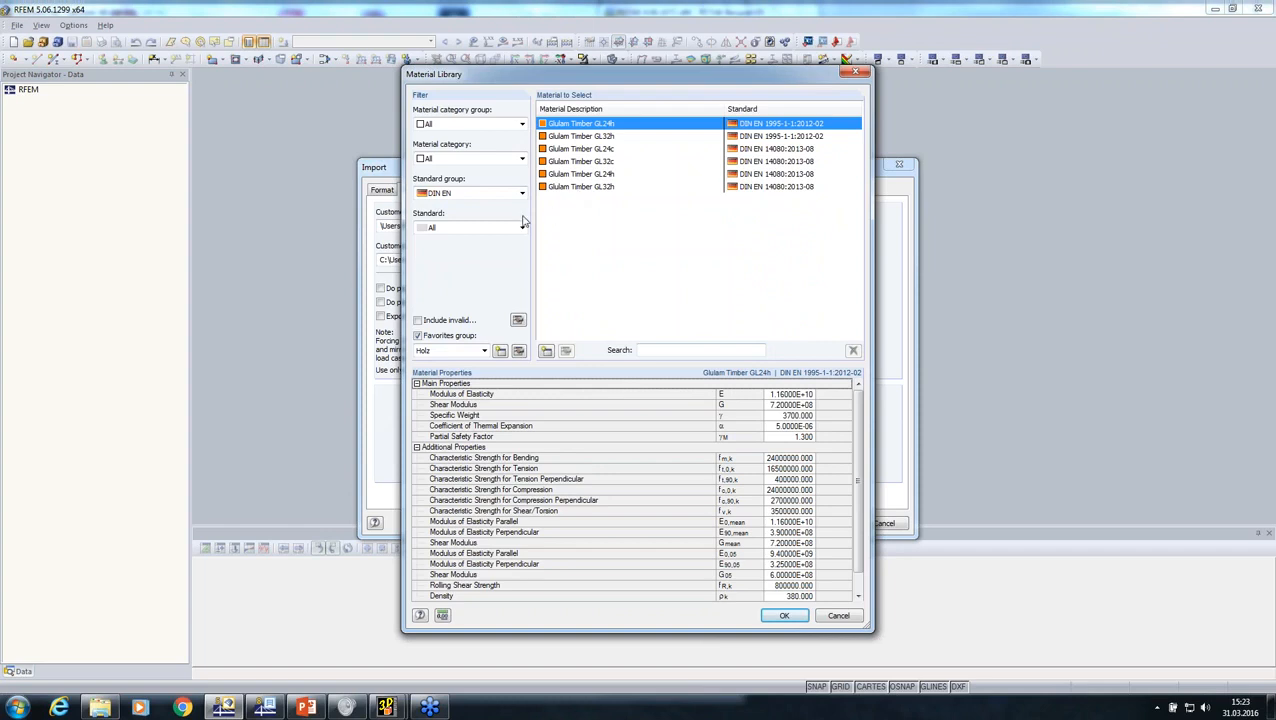
{"action": "left_click", "coordinate": [499, 195]}
{"action": "left_click", "coordinate": [490, 250]}
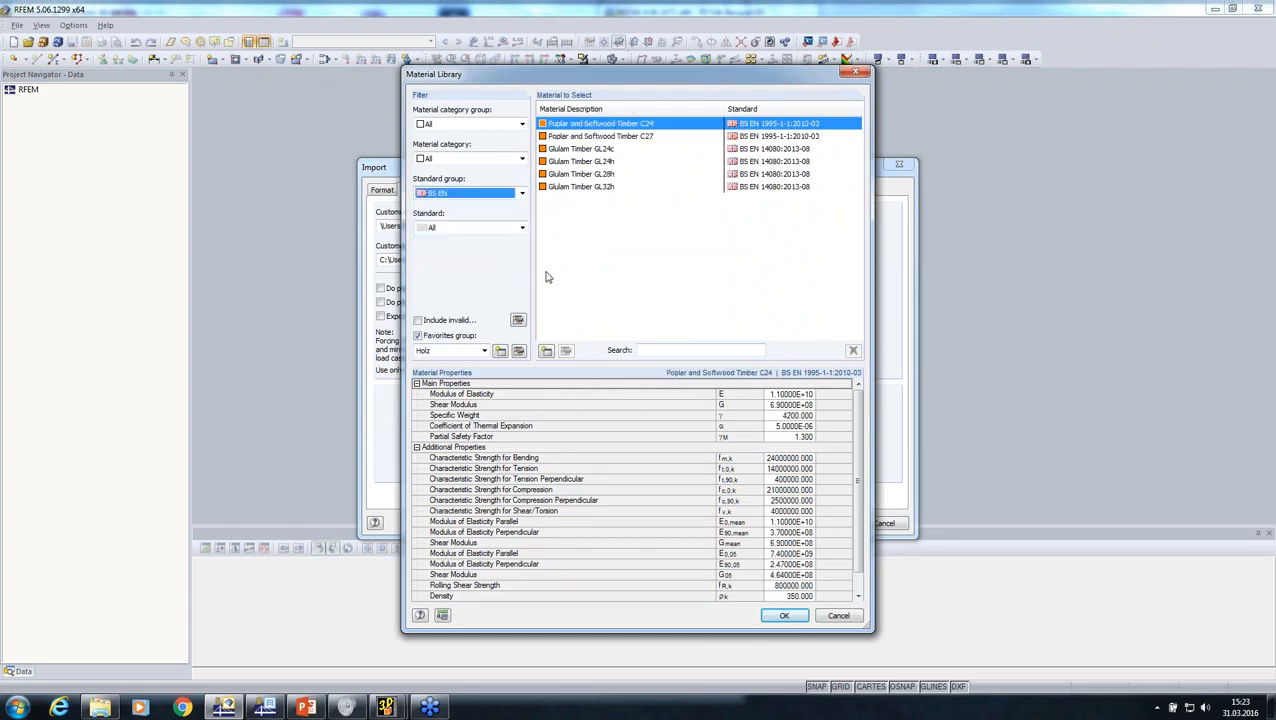
{"action": "left_click", "coordinate": [583, 175]}
{"action": "left_click", "coordinate": [784, 615]}
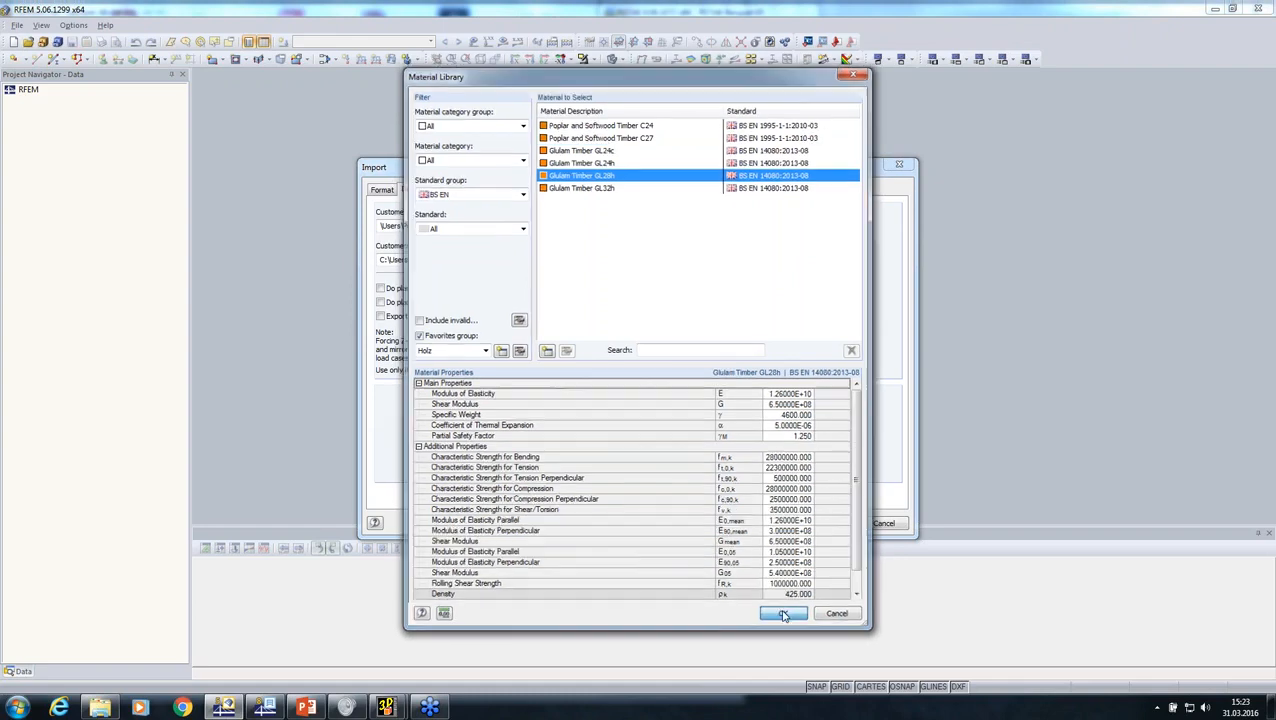
{"action": "left_click", "coordinate": [670, 445]}
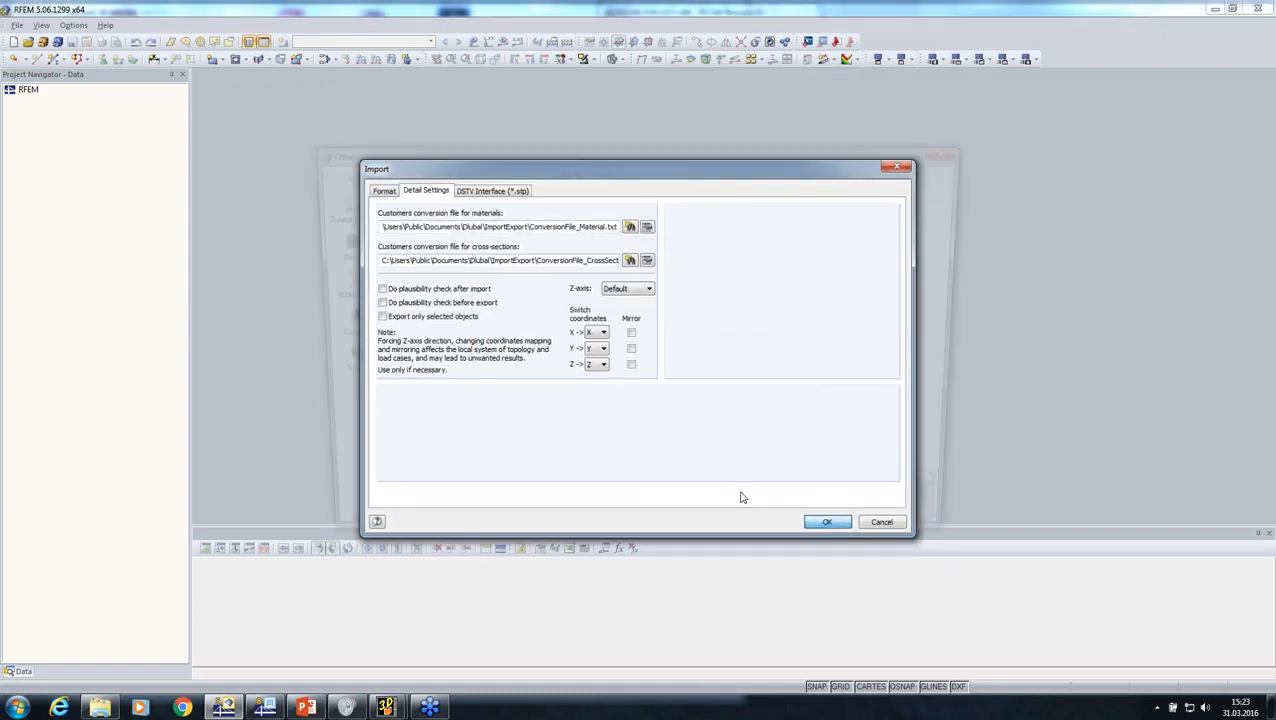
Step: Import truss.stp as a new truss model, keeping the proposed general data
{"action": "double_click", "coordinate": [421, 249]}
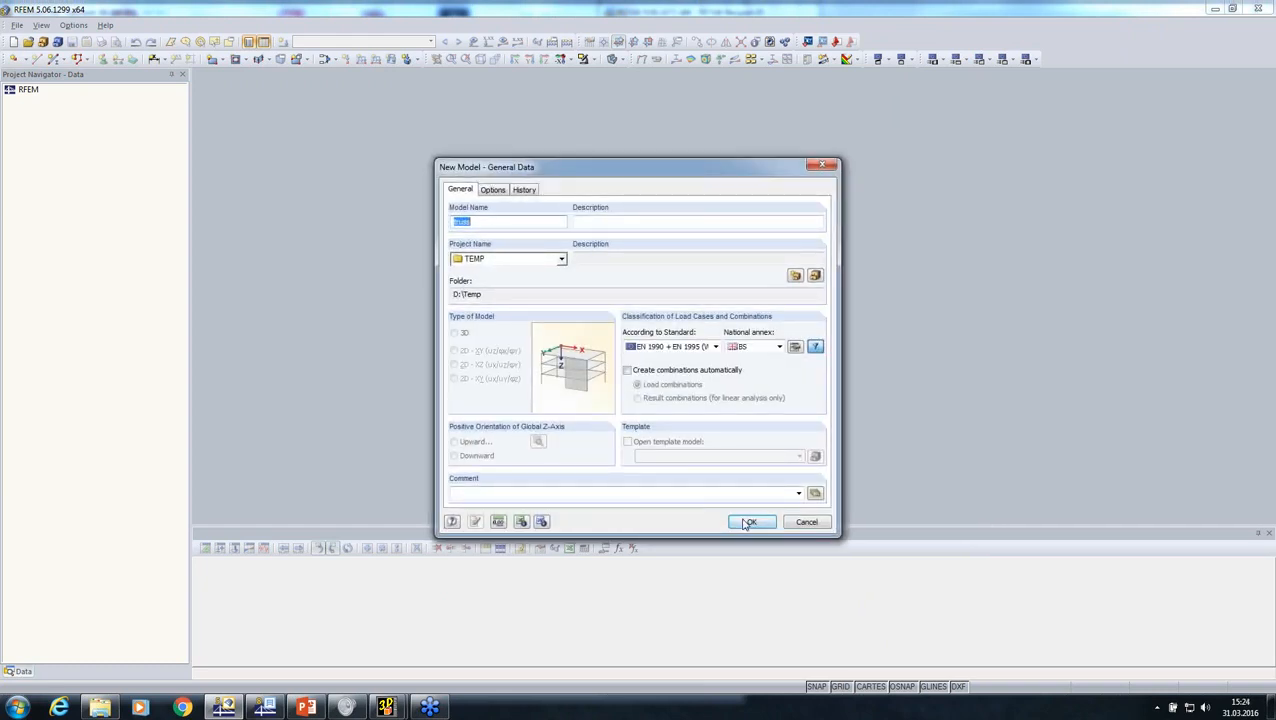
{"action": "left_click", "coordinate": [750, 521]}
{"action": "left_click", "coordinate": [612, 375]}
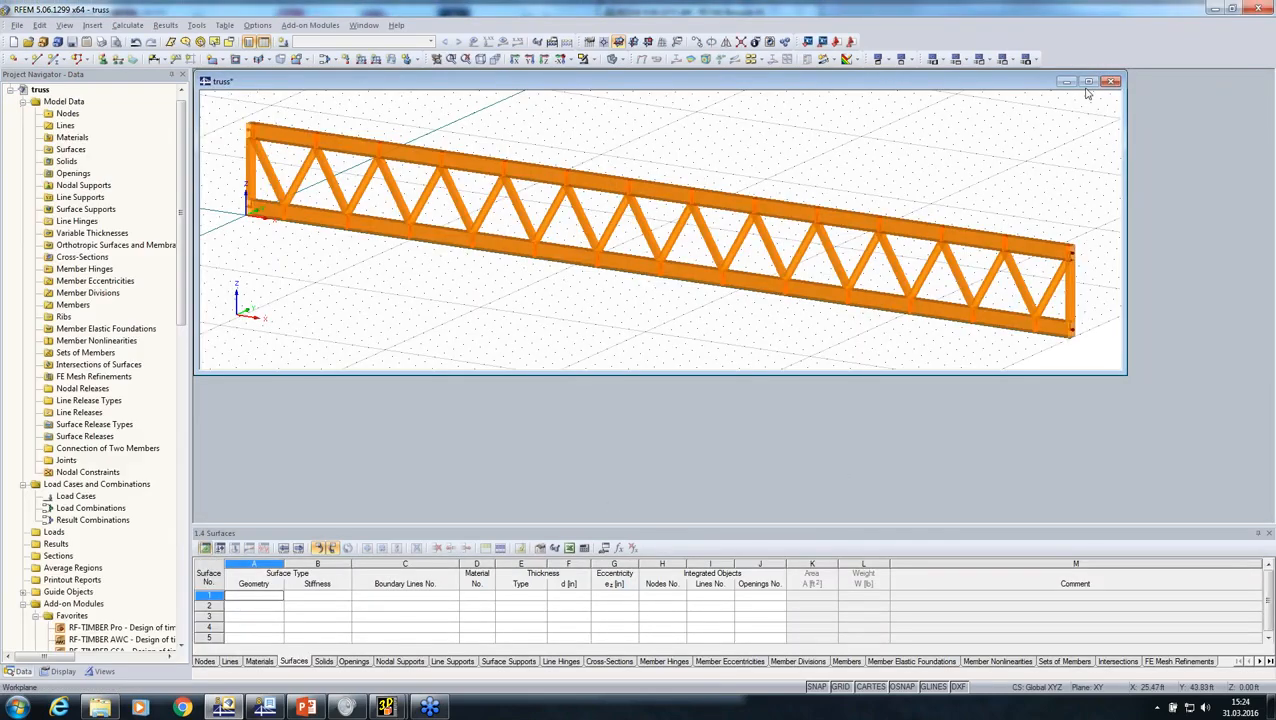
Step: Check the material assigned to the imported truss and switch the model display to wireframe
{"action": "middle_click_drag", "start_coordinate": [640, 326], "coordinate": [688, 396]}
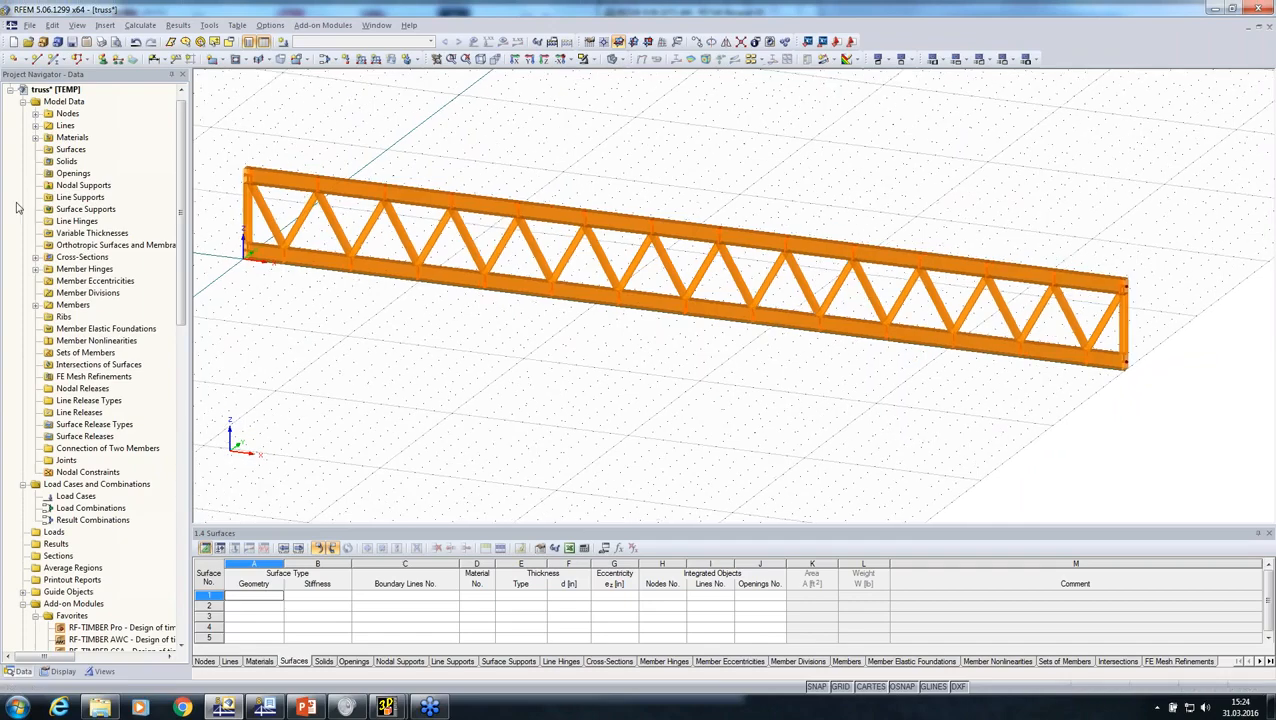
{"action": "left_click", "coordinate": [35, 138]}
{"action": "middle_click_drag", "start_coordinate": [570, 387], "coordinate": [577, 117], "text": "ctrl"}
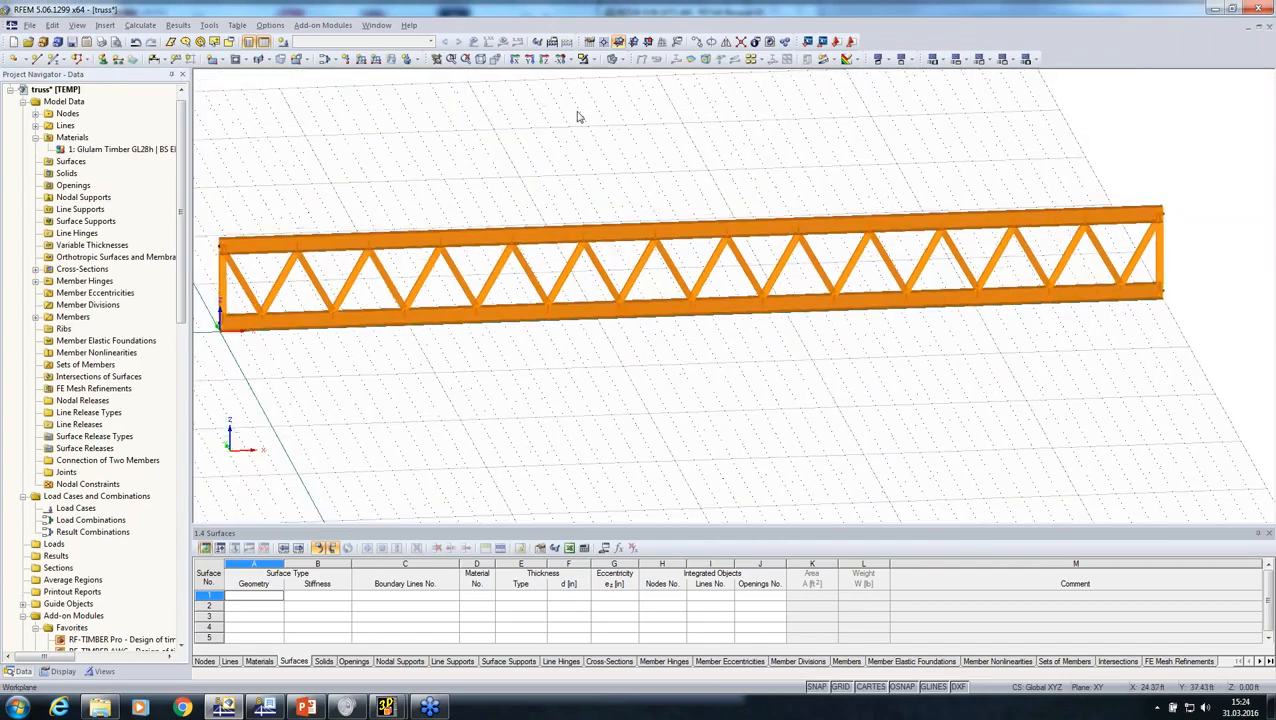
{"action": "left_click", "coordinate": [613, 60]}
{"action": "middle_click_drag", "start_coordinate": [648, 352], "coordinate": [515, 325], "text": "ctrl"}
{"action": "scroll", "coordinate": [473, 248], "scroll_direction": "up", "scroll_amount": 6}
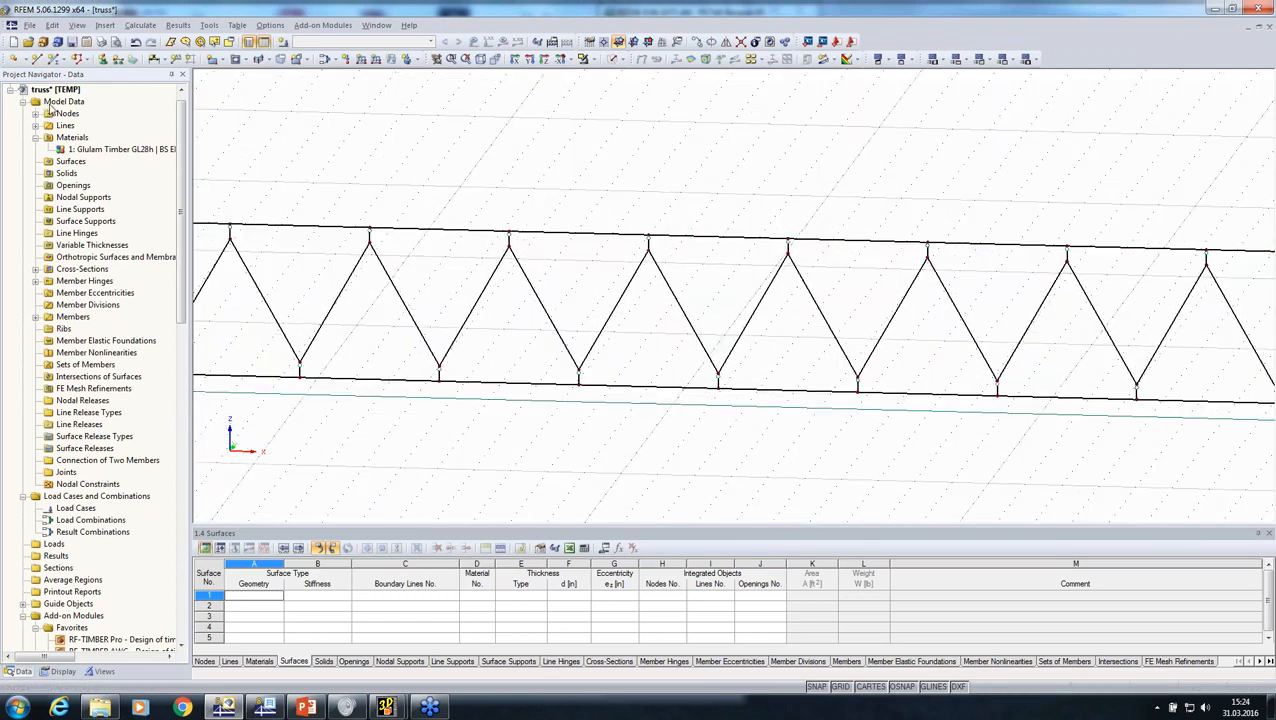
Step: Change the truss model's type from its general data to 2D - XZ
{"action": "right_click", "coordinate": [50, 104]}
{"action": "left_click", "coordinate": [82, 133]}
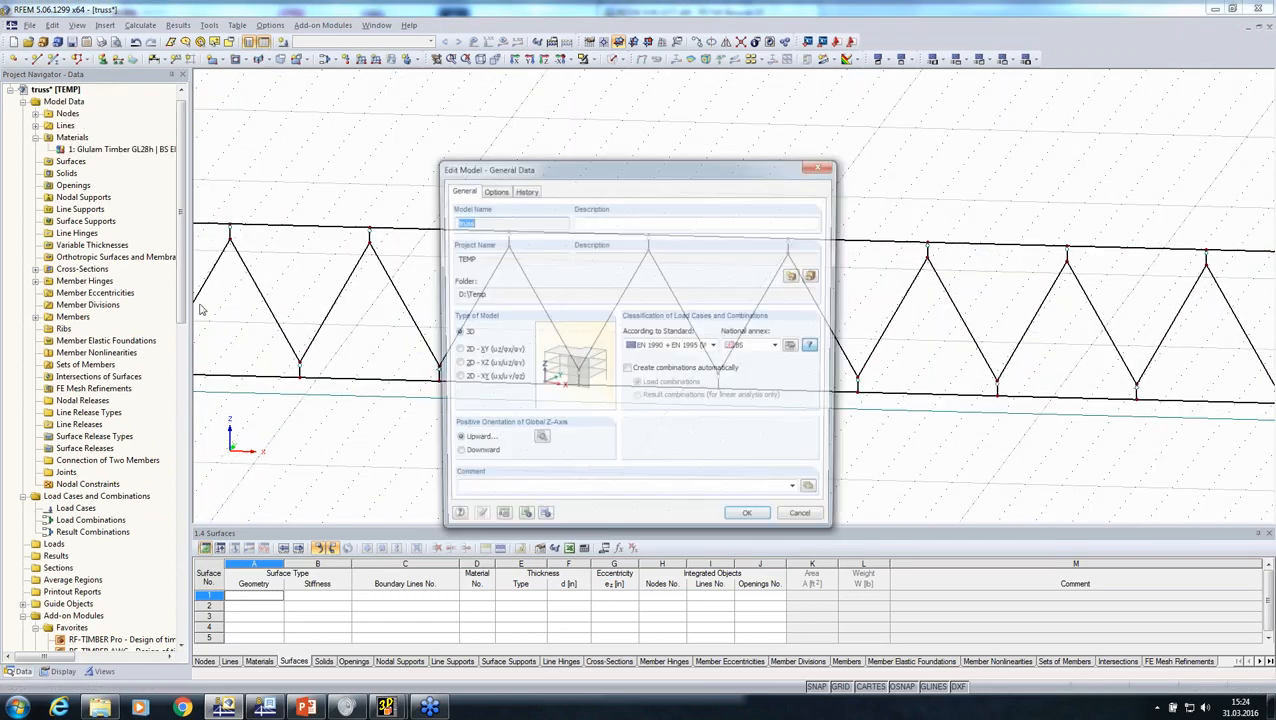
{"action": "left_click", "coordinate": [461, 366]}
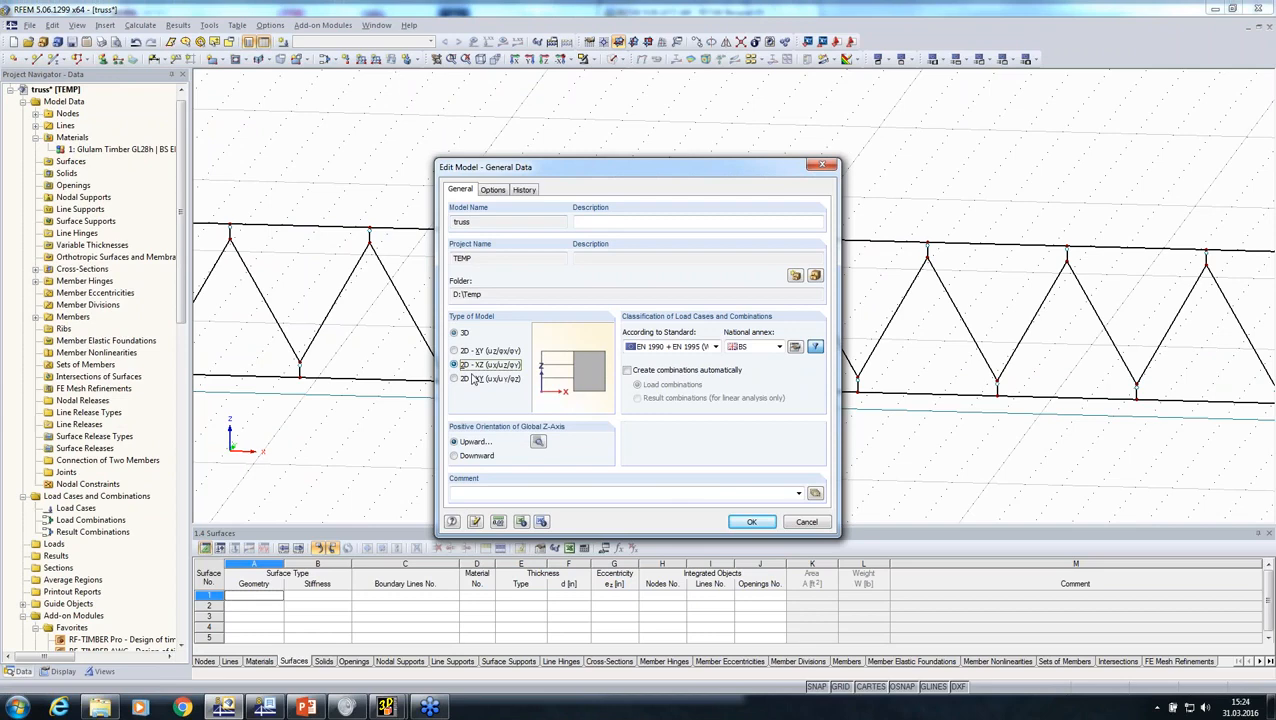
{"action": "left_click", "coordinate": [750, 520]}
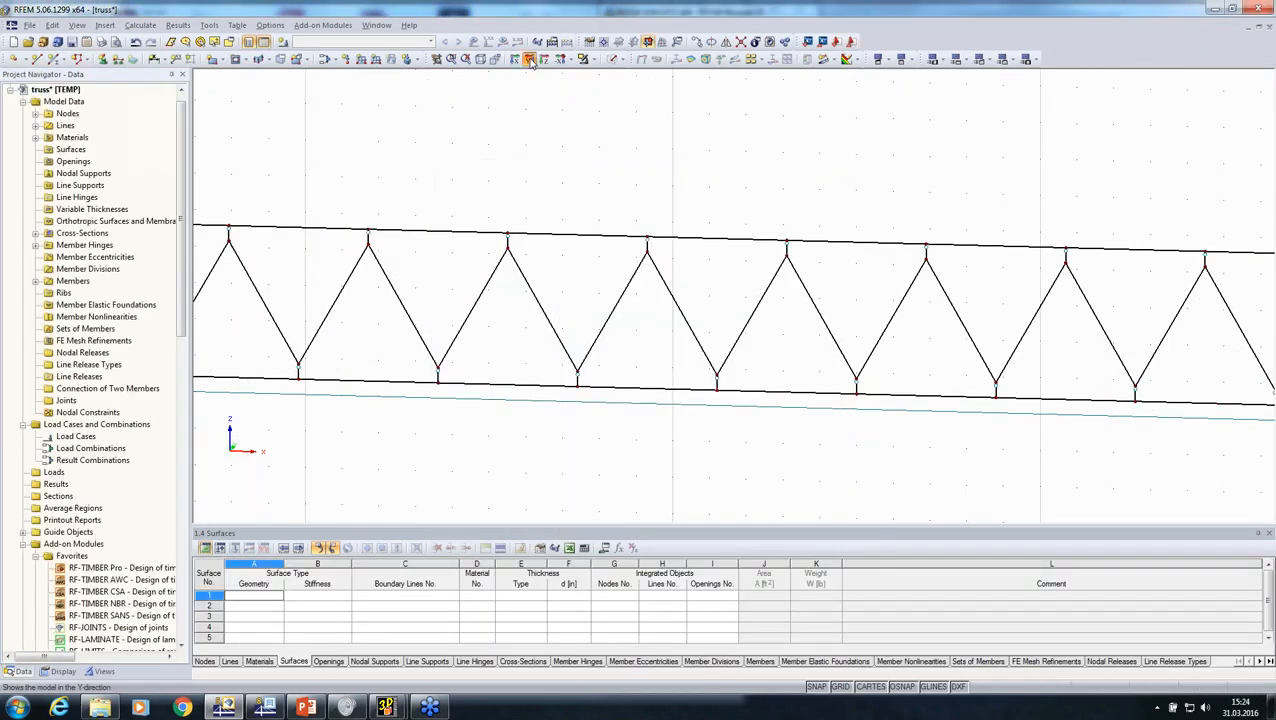
Step: Select the short vertical coupling members along the top chord and reverse their member orientation
{"action": "scroll", "coordinate": [630, 346], "scroll_direction": "down", "scroll_amount": 1}
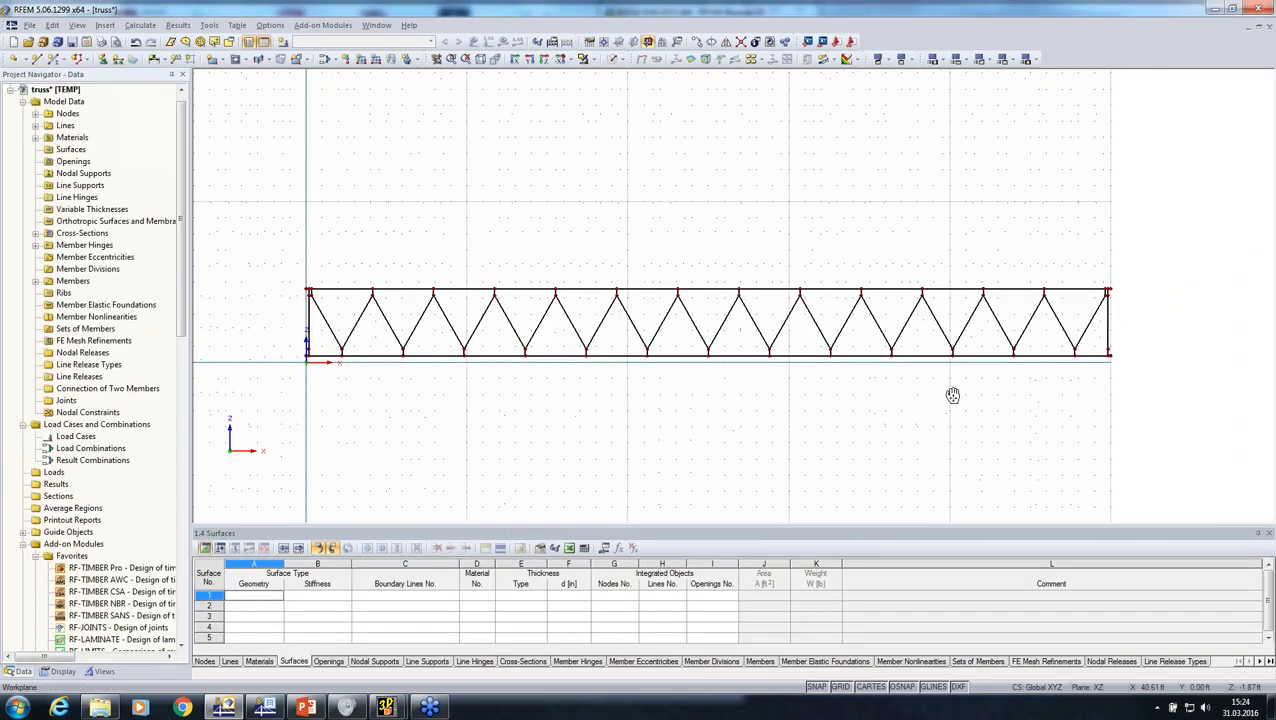
{"action": "scroll", "coordinate": [1117, 294], "scroll_direction": "up", "scroll_amount": 4}
{"action": "scroll", "coordinate": [1113, 290], "scroll_direction": "up", "scroll_amount": 2}
{"action": "left_click_drag", "start_coordinate": [1084, 295], "coordinate": [362, 287]}
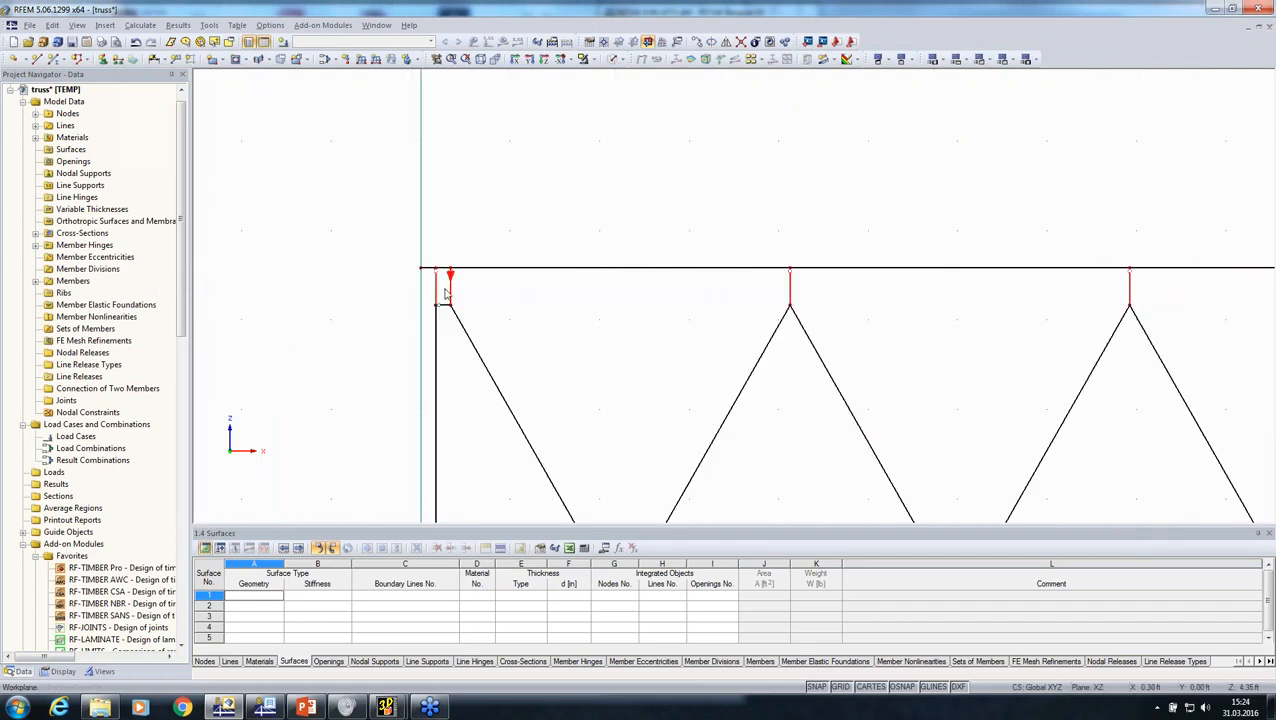
{"action": "right_click", "coordinate": [436, 285]}
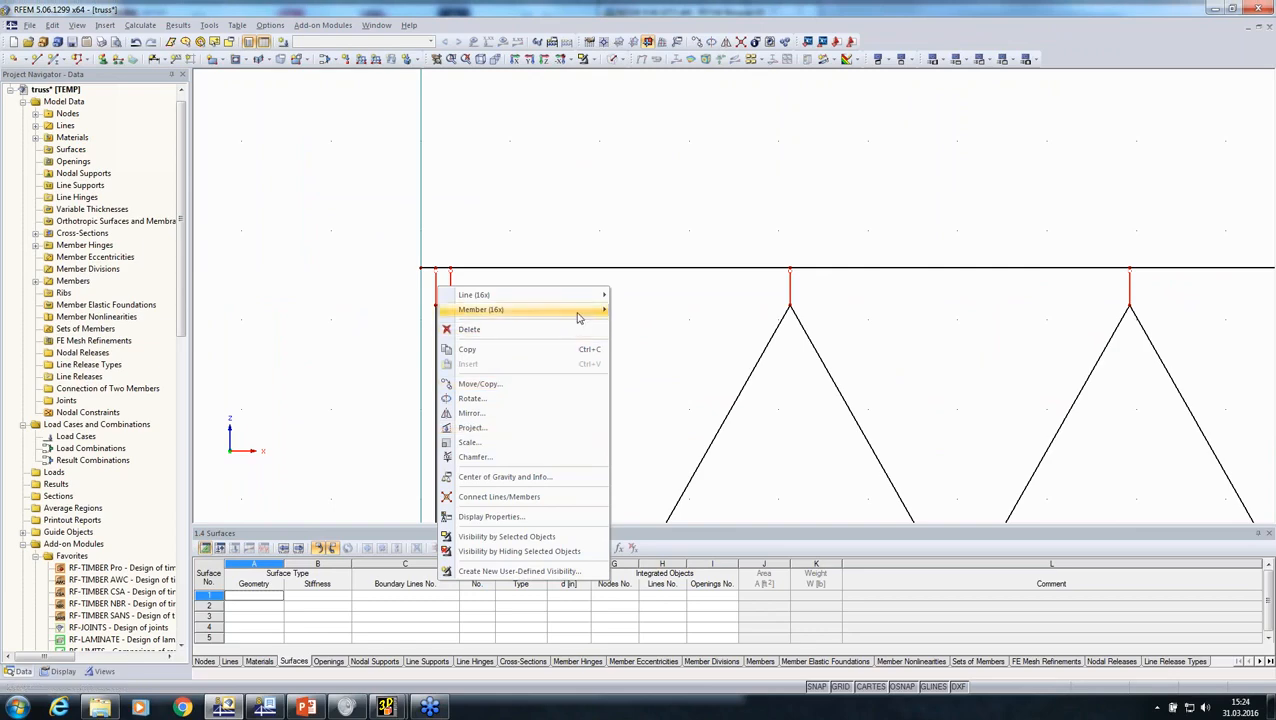
{"action": "mouse_move", "coordinate": [575, 310]}
{"action": "left_click", "coordinate": [648, 459]}
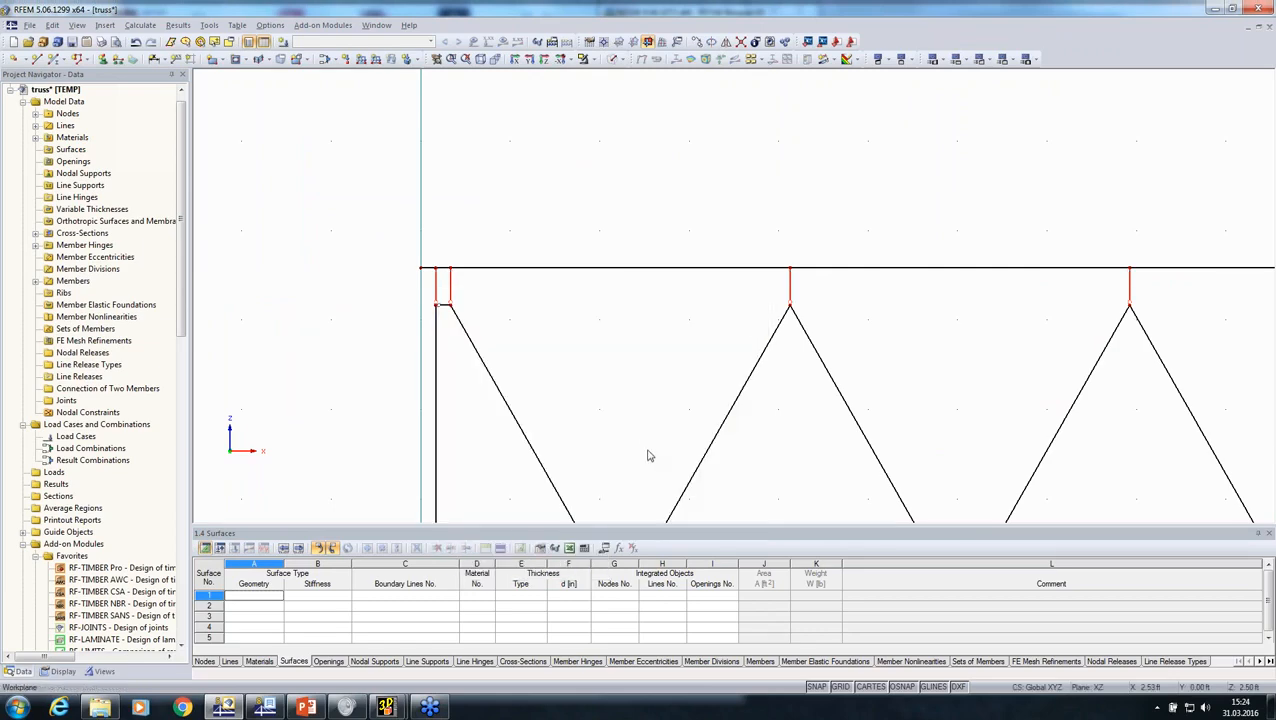
Step: Select all top chord members and create a set of continuous members from them
{"action": "scroll", "coordinate": [640, 418], "scroll_direction": "down", "scroll_amount": 3}
{"action": "scroll", "coordinate": [402, 265], "scroll_direction": "down", "scroll_amount": 5}
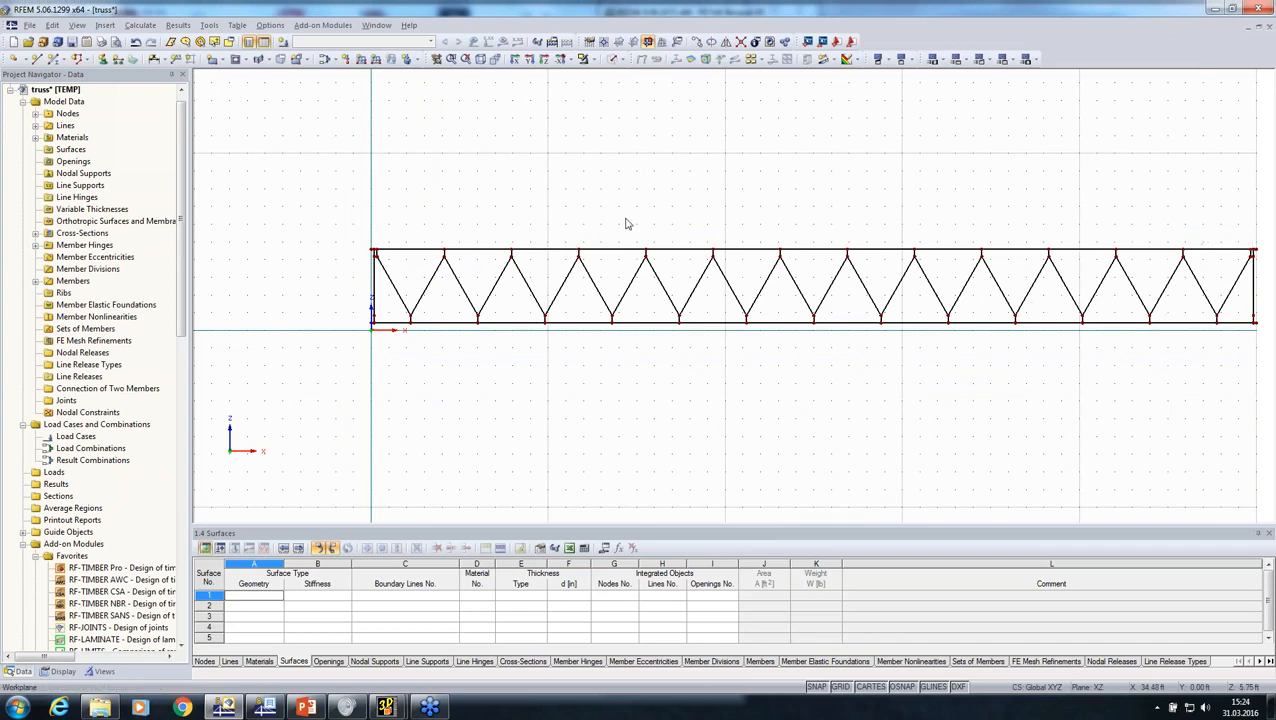
{"action": "left_click_drag", "start_coordinate": [319, 206], "coordinate": [1071, 256]}
{"action": "scroll", "coordinate": [750, 255], "scroll_direction": "up", "scroll_amount": 2}
{"action": "right_click", "coordinate": [750, 258]}
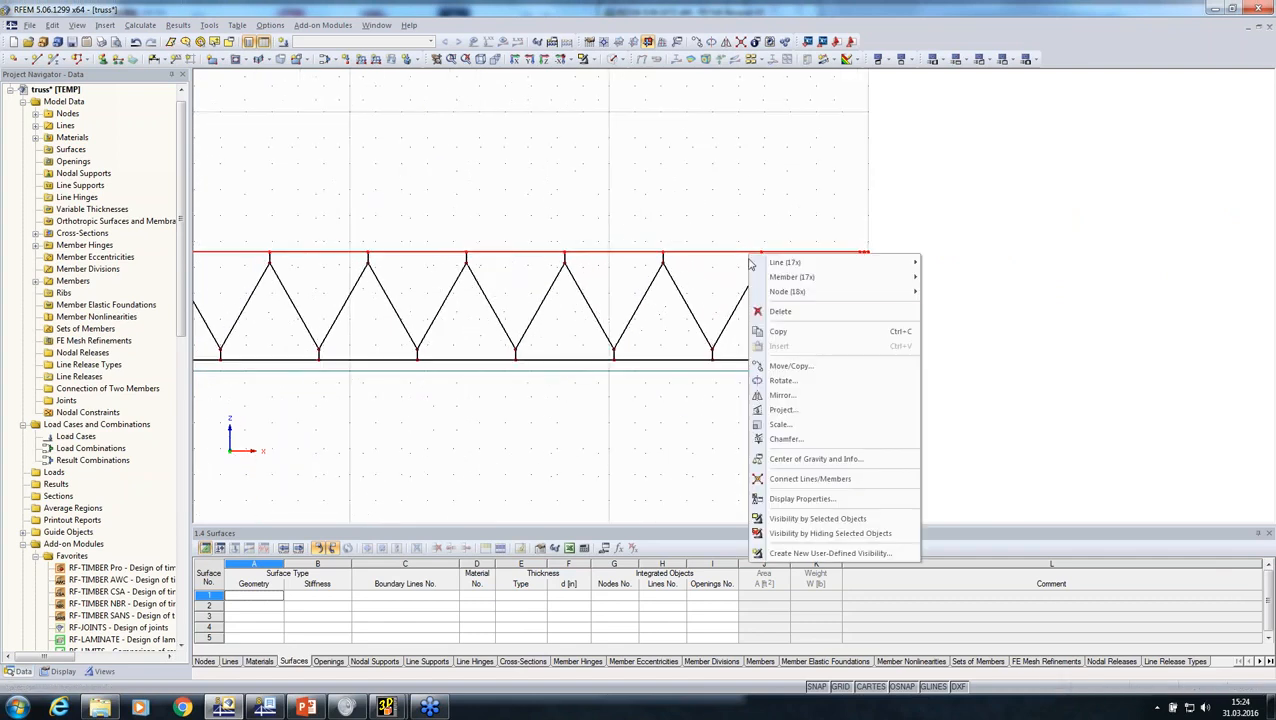
{"action": "mouse_move", "coordinate": [883, 276]}
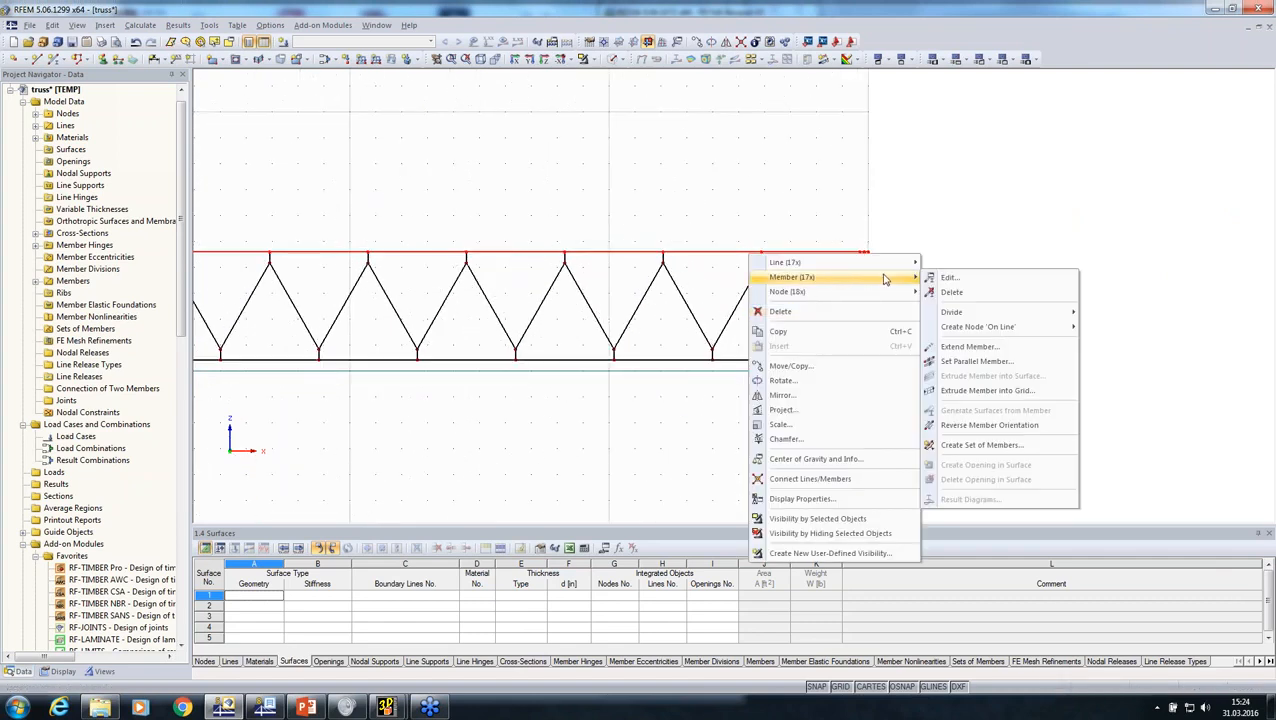
{"action": "left_click", "coordinate": [980, 445]}
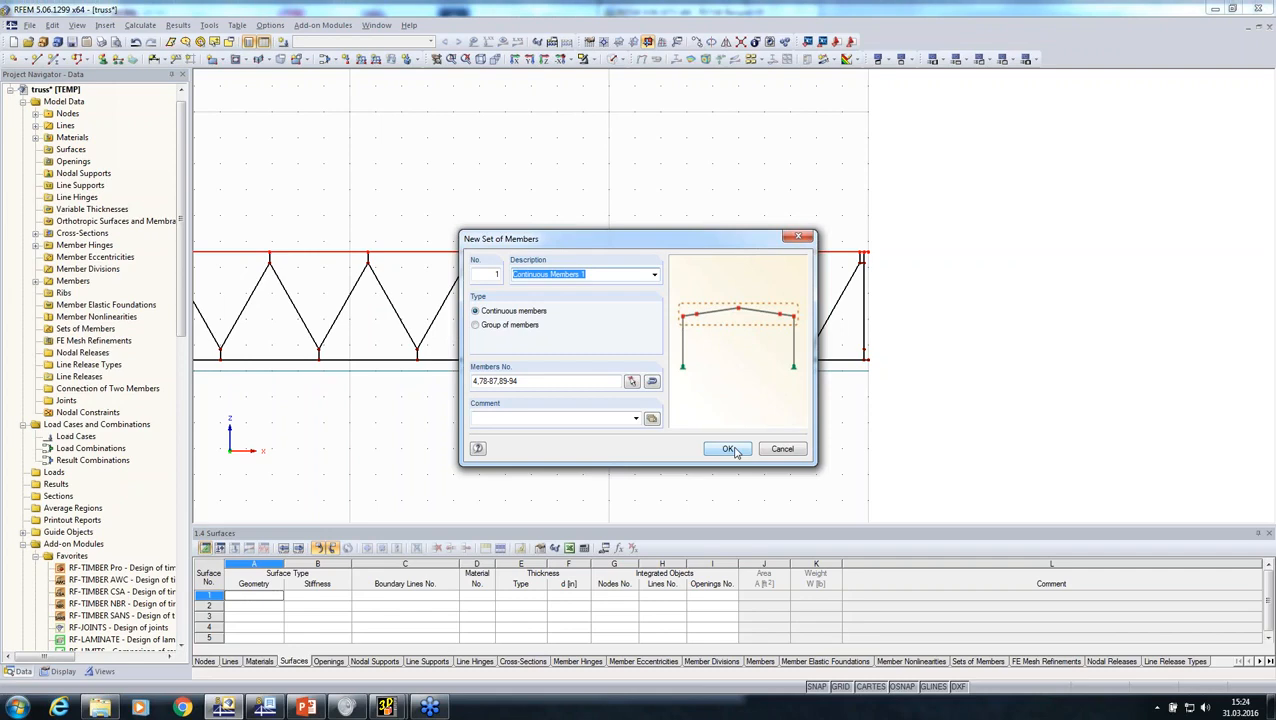
{"action": "left_click", "coordinate": [730, 449]}
Step: Place a hinged nodal support under the vertical member at the left end of the bottom chord
{"action": "scroll", "coordinate": [581, 379], "scroll_direction": "down", "scroll_amount": 2}
{"action": "middle_click_drag", "start_coordinate": [581, 379], "coordinate": [1031, 365]}
{"action": "key", "text": "Escape"}
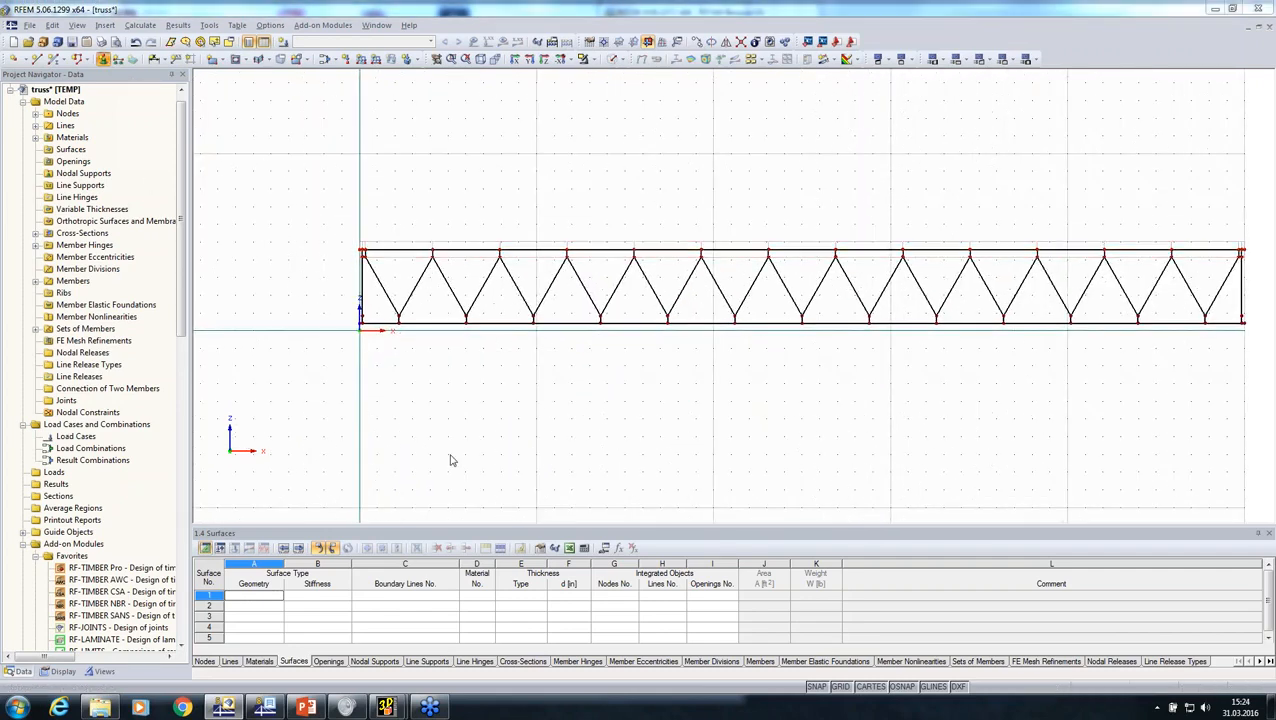
{"action": "left_click", "coordinate": [347, 59]}
{"action": "left_click", "coordinate": [762, 472]}
{"action": "scroll", "coordinate": [347, 330], "scroll_direction": "up", "scroll_amount": 4}
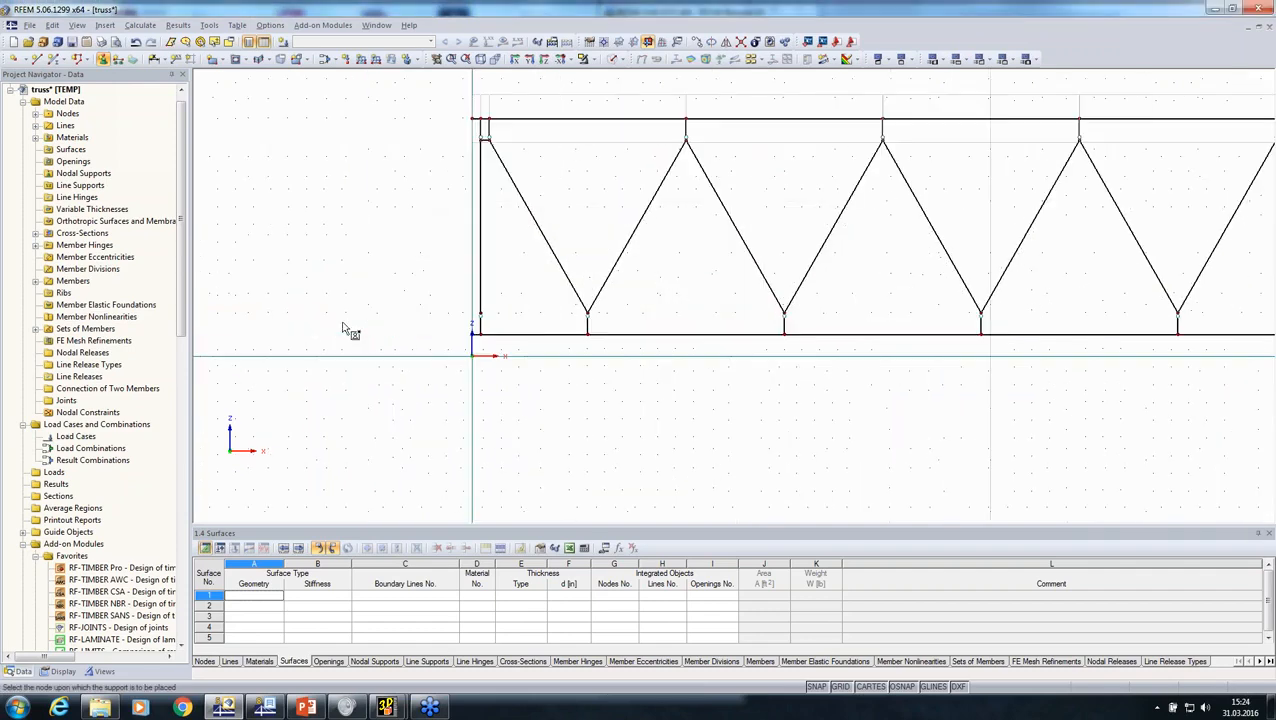
{"action": "left_click", "coordinate": [547, 337]}
{"action": "scroll", "coordinate": [547, 411], "scroll_direction": "down", "scroll_amount": 4}
{"action": "key", "text": "Escape"}
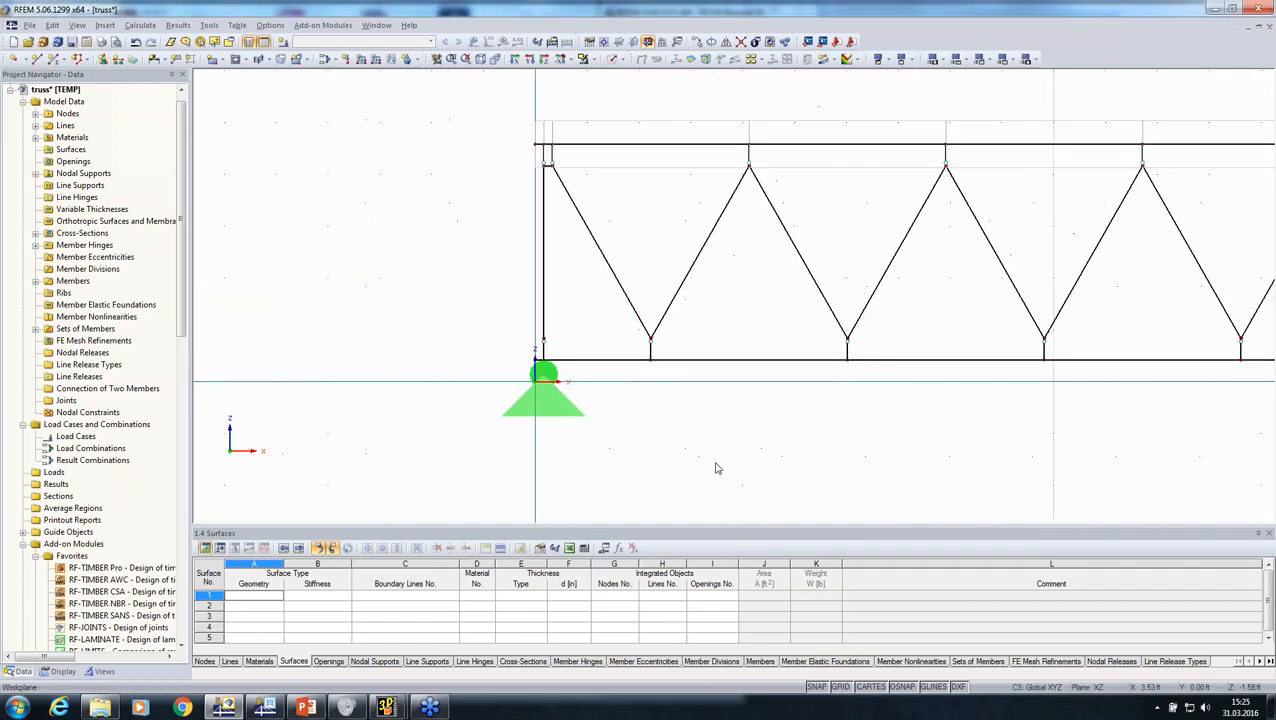
Step: Define a new nodal support type with the uX support released and uZ kept fixed
{"action": "middle_click_drag", "start_coordinate": [718, 467], "coordinate": [311, 344]}
{"action": "left_click", "coordinate": [102, 59]}
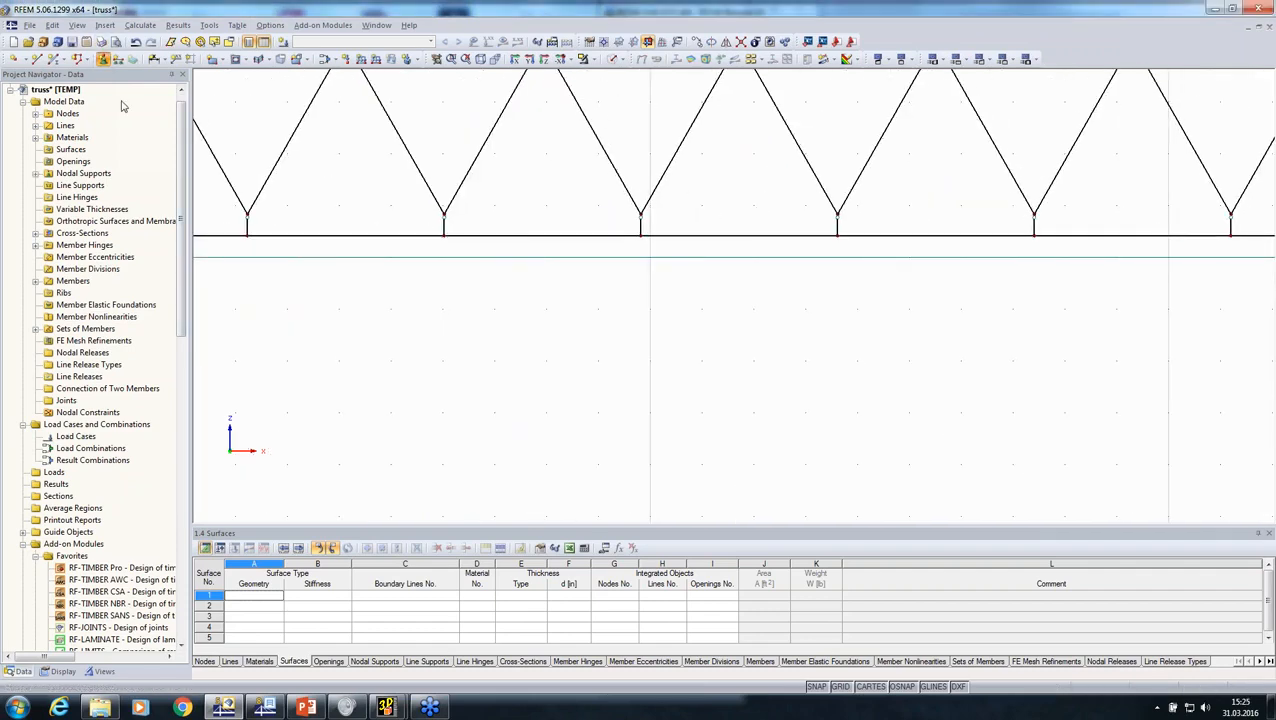
{"action": "left_click", "coordinate": [637, 254]}
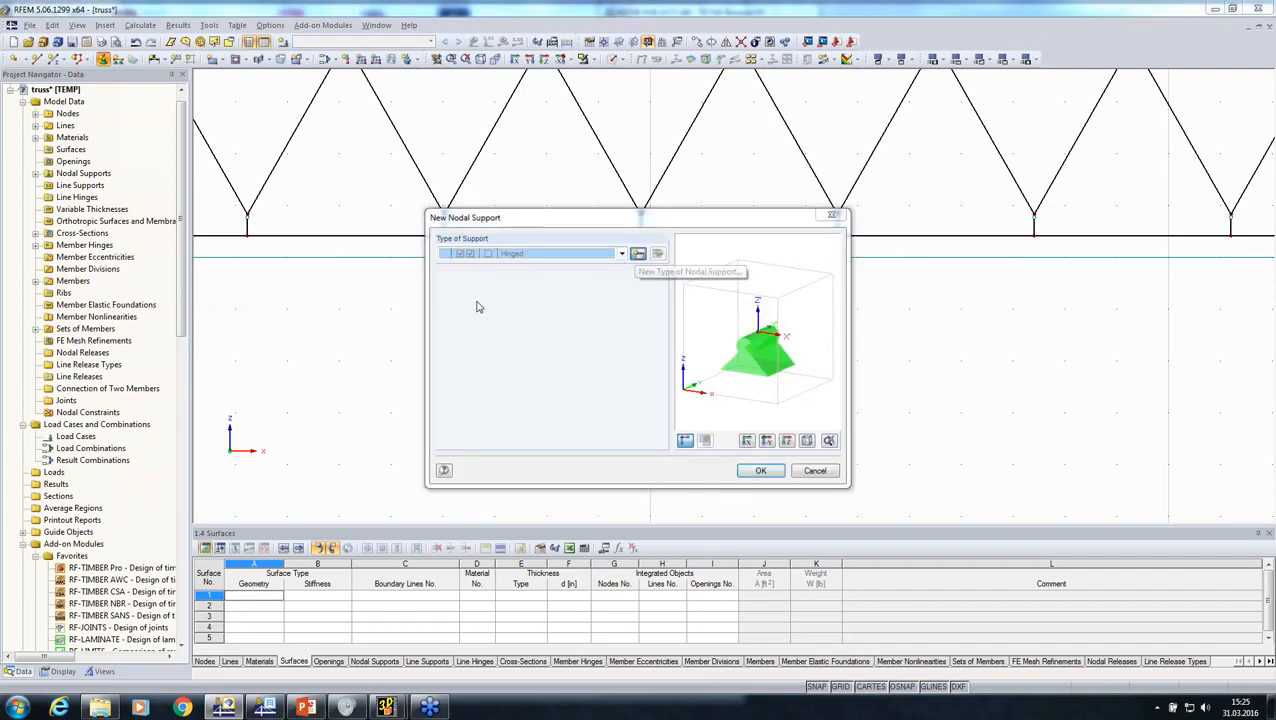
{"action": "left_click", "coordinate": [454, 360]}
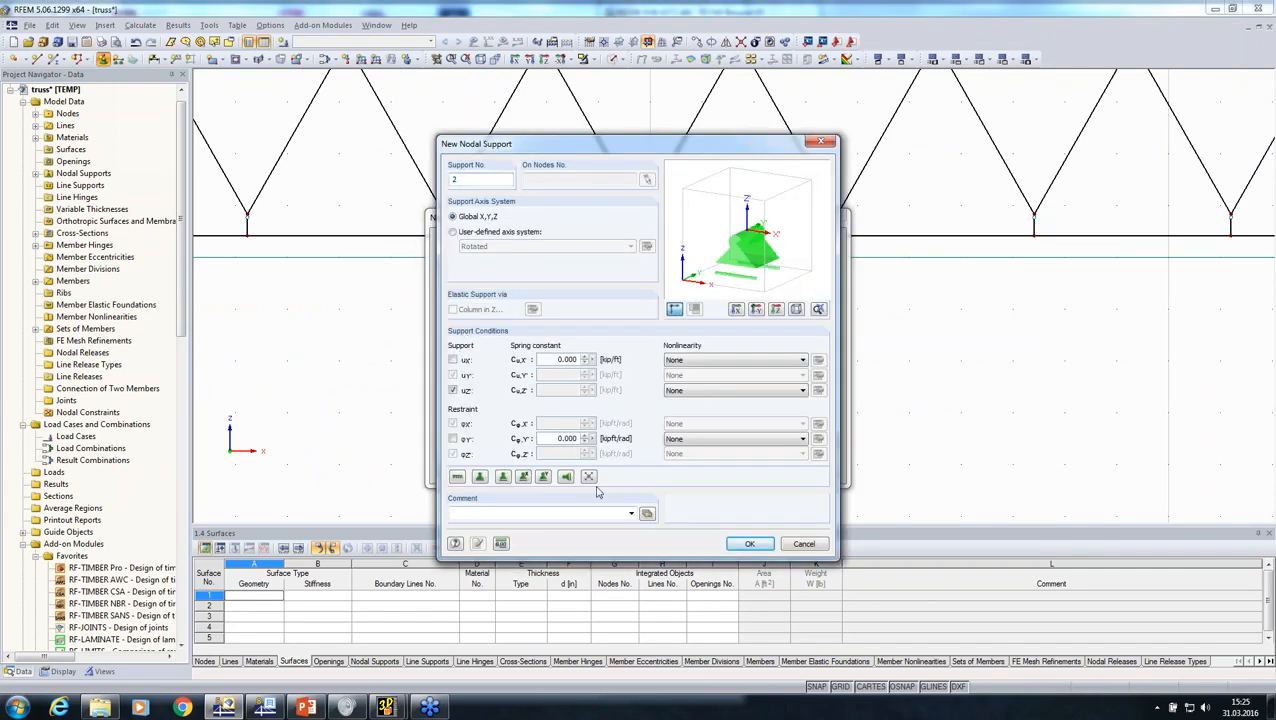
{"action": "left_click", "coordinate": [749, 543]}
{"action": "left_click", "coordinate": [751, 471]}
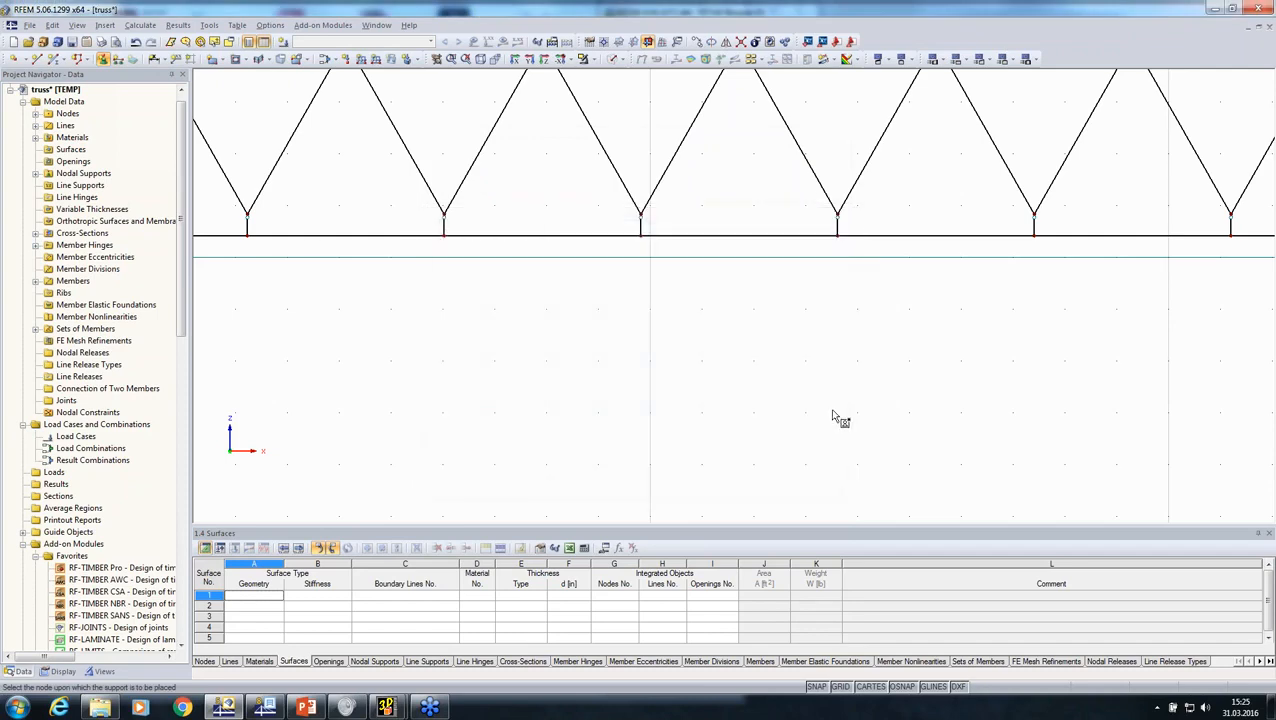
Step: Place the horizontally sliding support under the vertical member at the right end of the bottom chord
{"action": "scroll", "coordinate": [840, 413], "scroll_direction": "down", "scroll_amount": 7}
{"action": "middle_click_drag", "start_coordinate": [952, 403], "coordinate": [332, 329]}
{"action": "scroll", "coordinate": [1219, 236], "scroll_direction": "up", "scroll_amount": 1}
{"action": "scroll", "coordinate": [1220, 236], "scroll_direction": "up", "scroll_amount": 4}
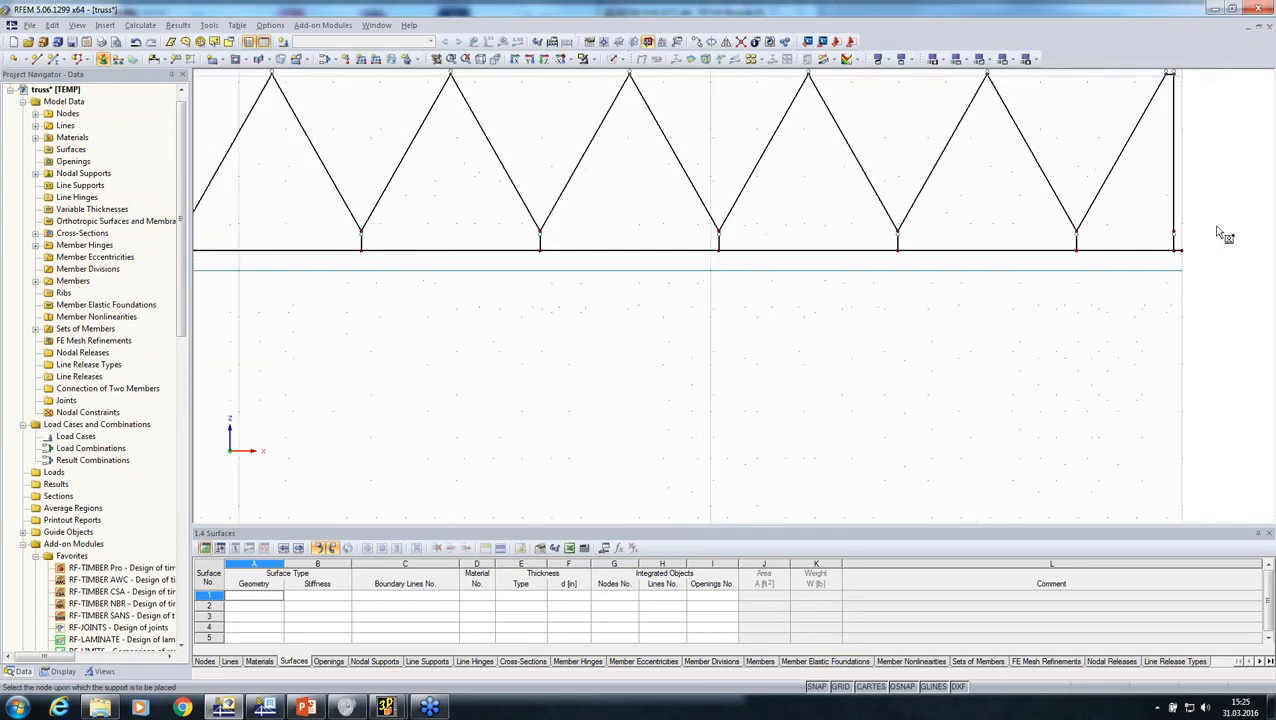
{"action": "left_click", "coordinate": [1160, 260]}
{"action": "scroll", "coordinate": [987, 373], "scroll_direction": "down", "scroll_amount": 4}
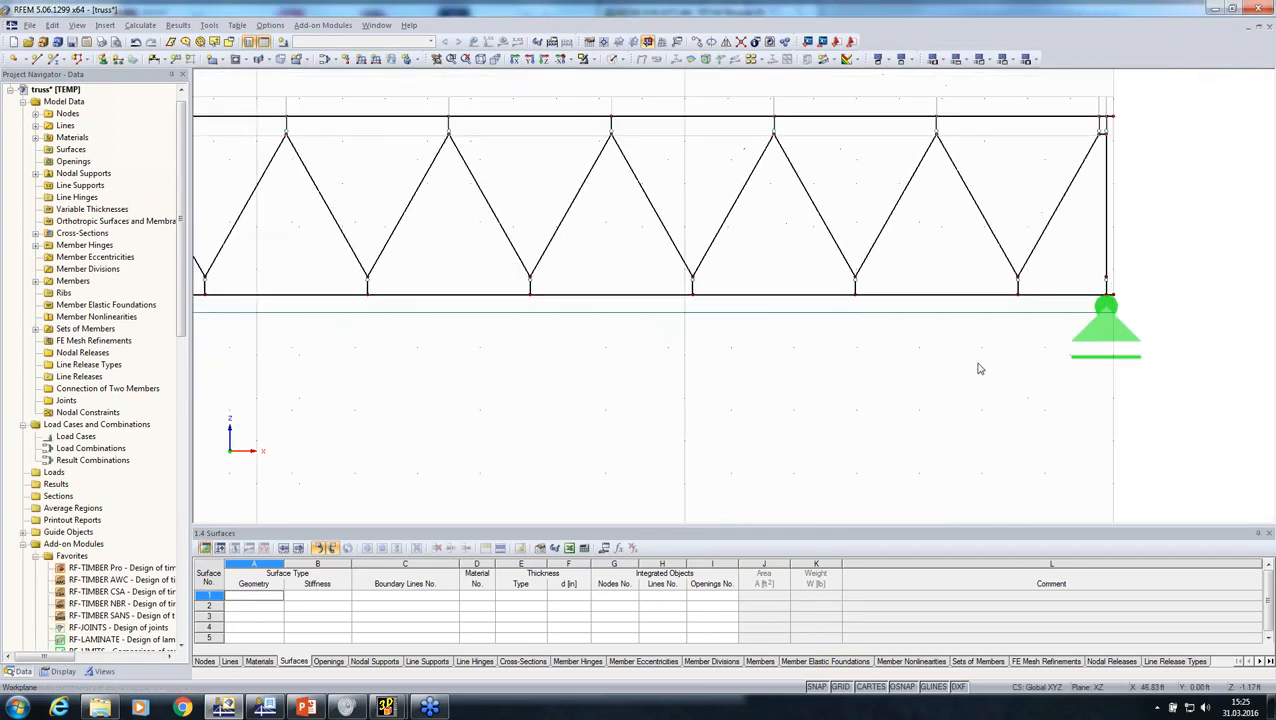
Step: Create permanent load case LC1 with active self-weight and apply a uniform force of -0.1 kip/ft to the top chord's set of members
{"action": "middle_click_drag", "start_coordinate": [914, 379], "coordinate": [1080, 366]}
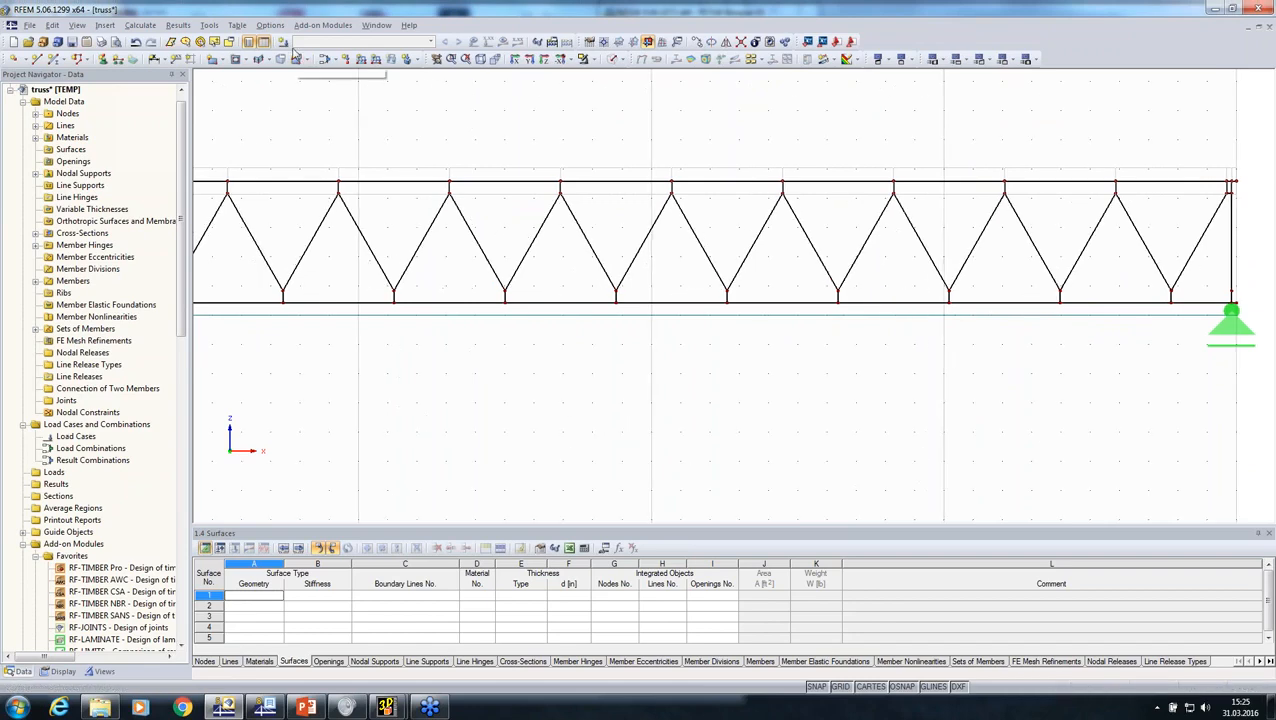
{"action": "left_click", "coordinate": [283, 41]}
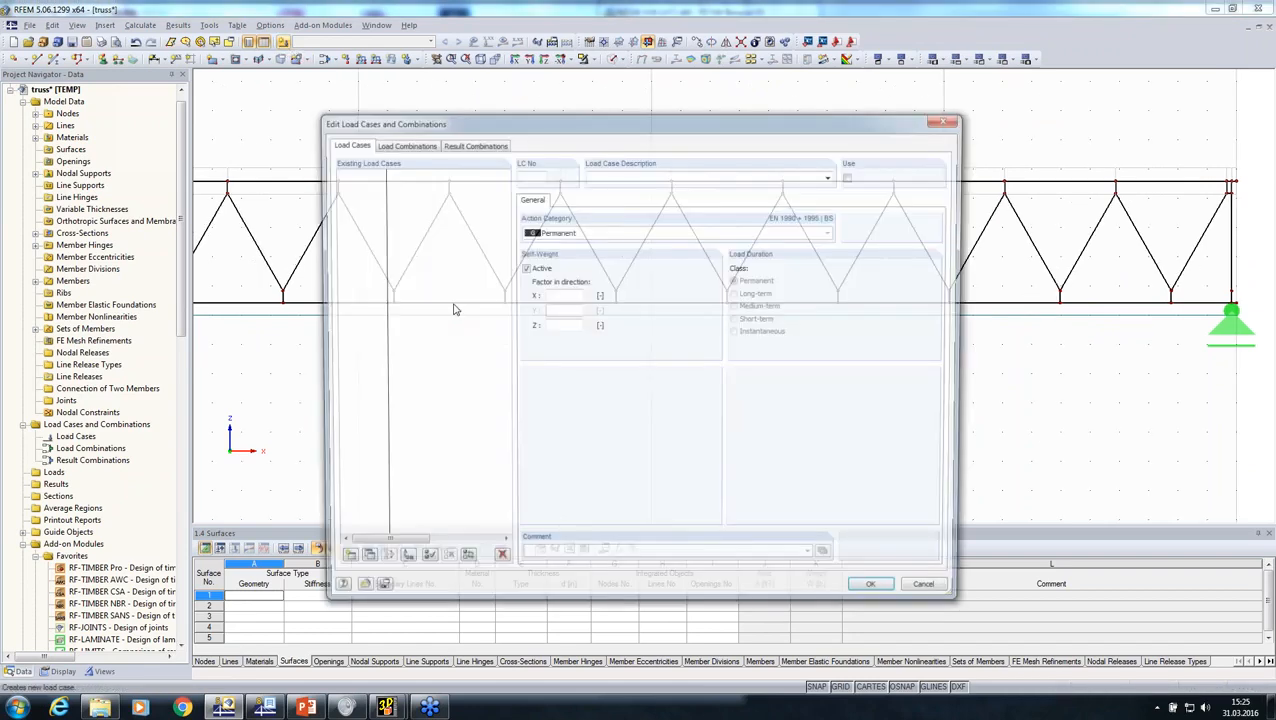
{"action": "left_click", "coordinate": [874, 581]}
{"action": "left_click", "coordinate": [366, 60]}
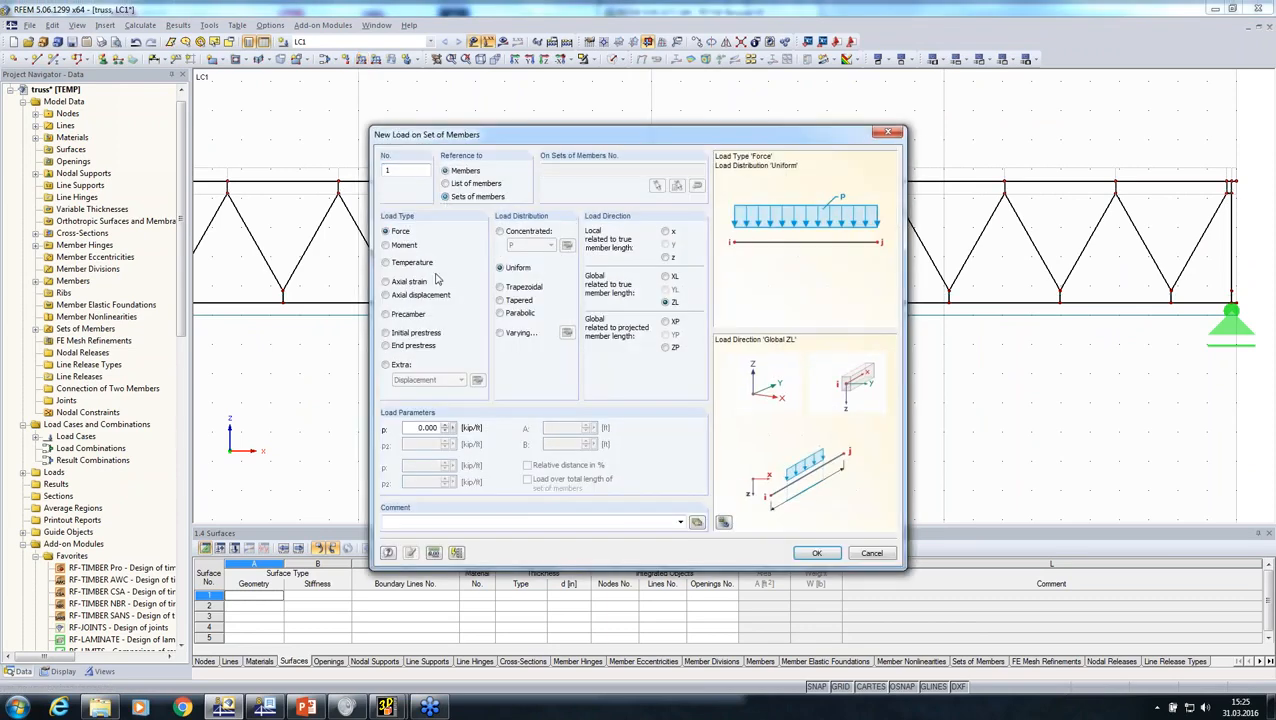
{"action": "type", "text": "-0,1"}
{"action": "key", "text": "Return"}
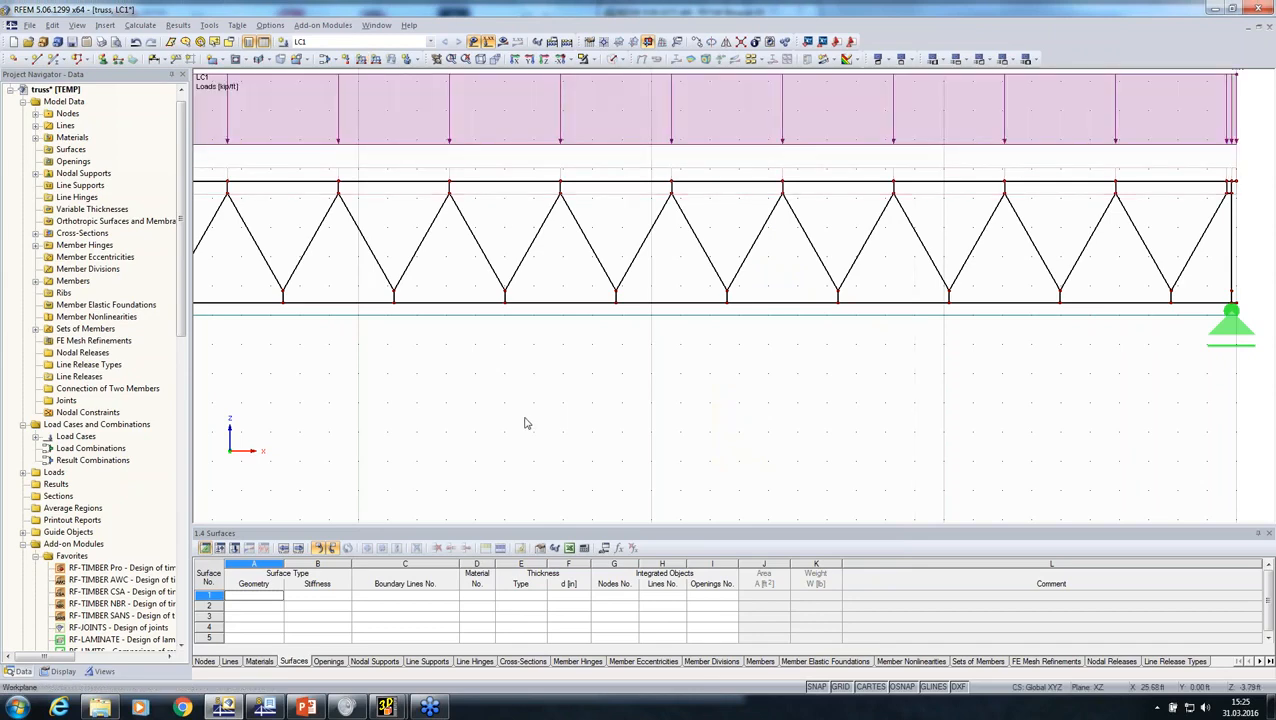
Step: Calculate load case LC1 despite the empty member hinge warning and display the My internal forces on the truss members
{"action": "scroll", "coordinate": [527, 423], "scroll_direction": "down", "scroll_amount": 2}
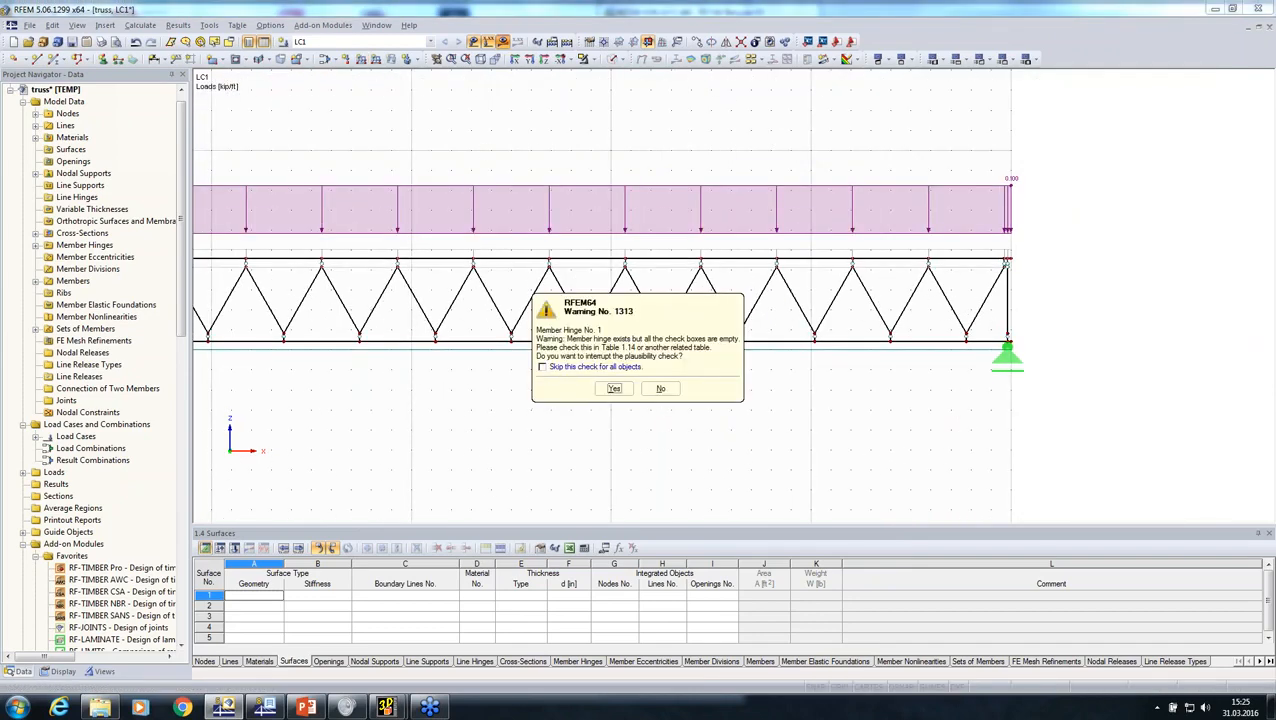
{"action": "left_click", "coordinate": [616, 388]}
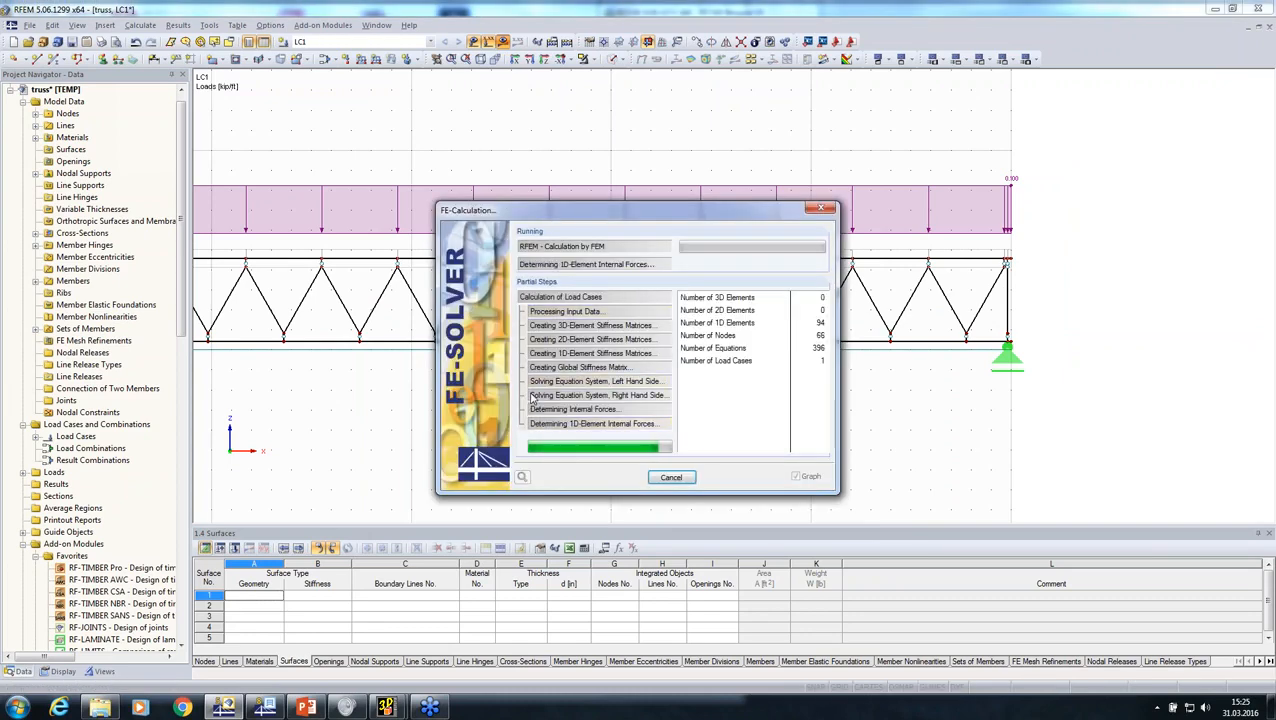
{"action": "middle_click_drag", "start_coordinate": [493, 404], "coordinate": [870, 428]}
{"action": "left_click", "coordinate": [22, 149]}
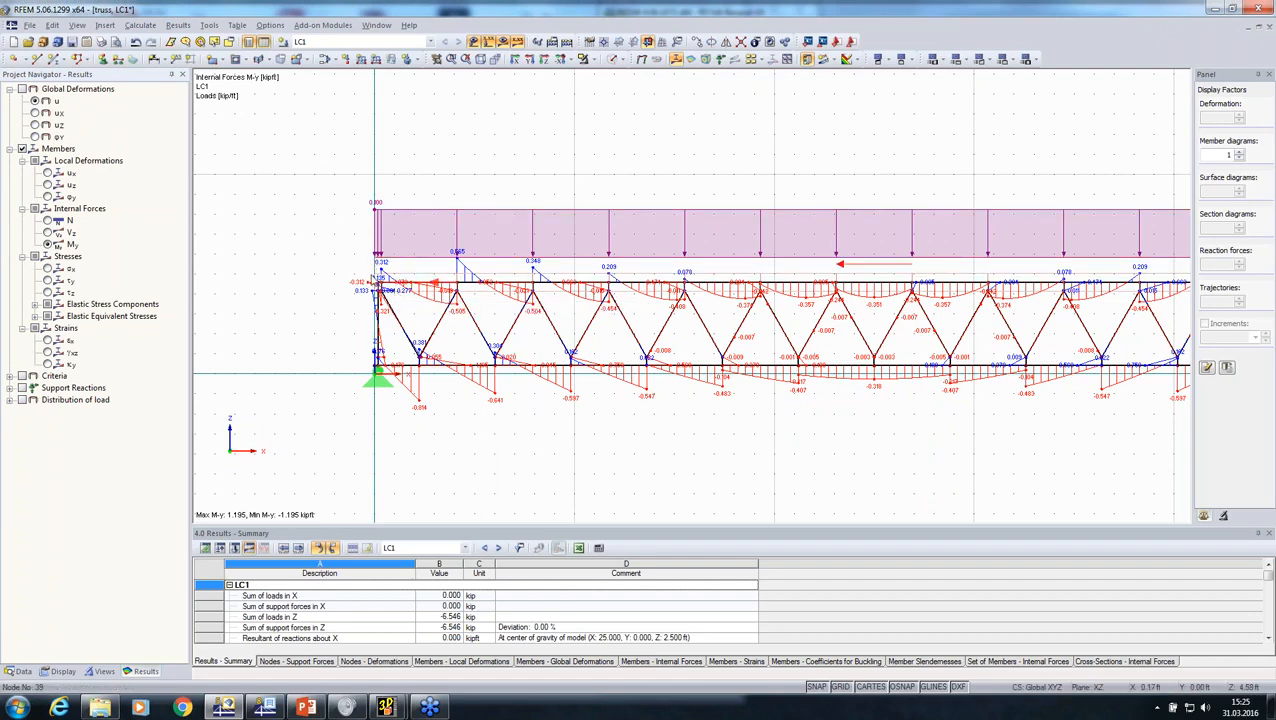
{"action": "scroll", "coordinate": [440, 290], "scroll_direction": "down", "scroll_amount": 2}
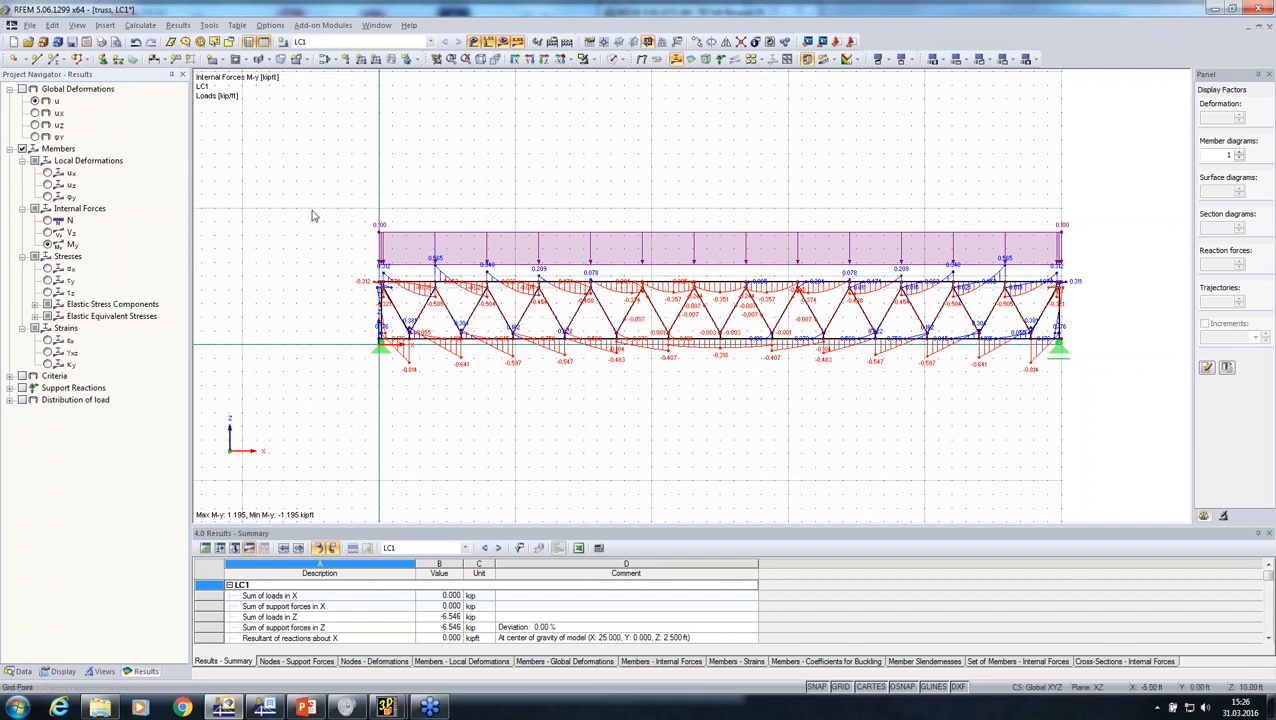
{"action": "left_click_drag", "start_coordinate": [309, 206], "coordinate": [1100, 492]}
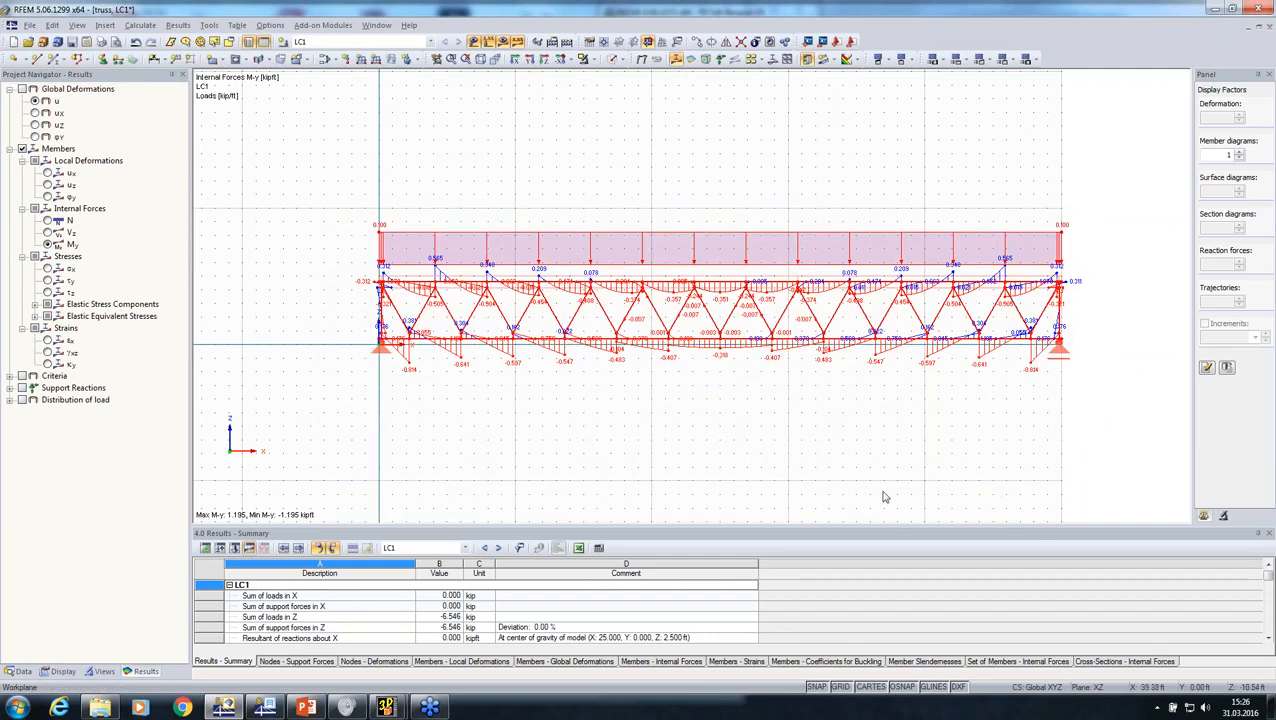
Step: List the model's cross-sections, highlight the members using cross-section 2 and hide the calculation results
{"action": "left_click", "coordinate": [22, 672]}
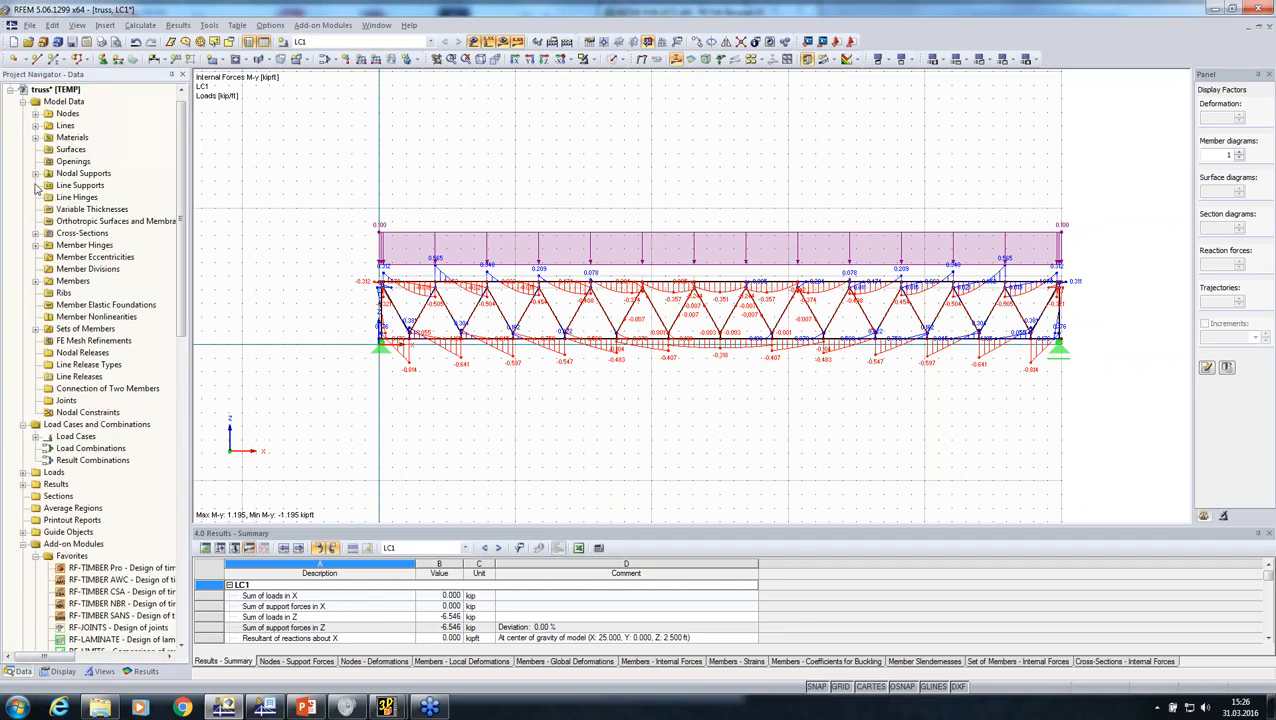
{"action": "left_click", "coordinate": [36, 234]}
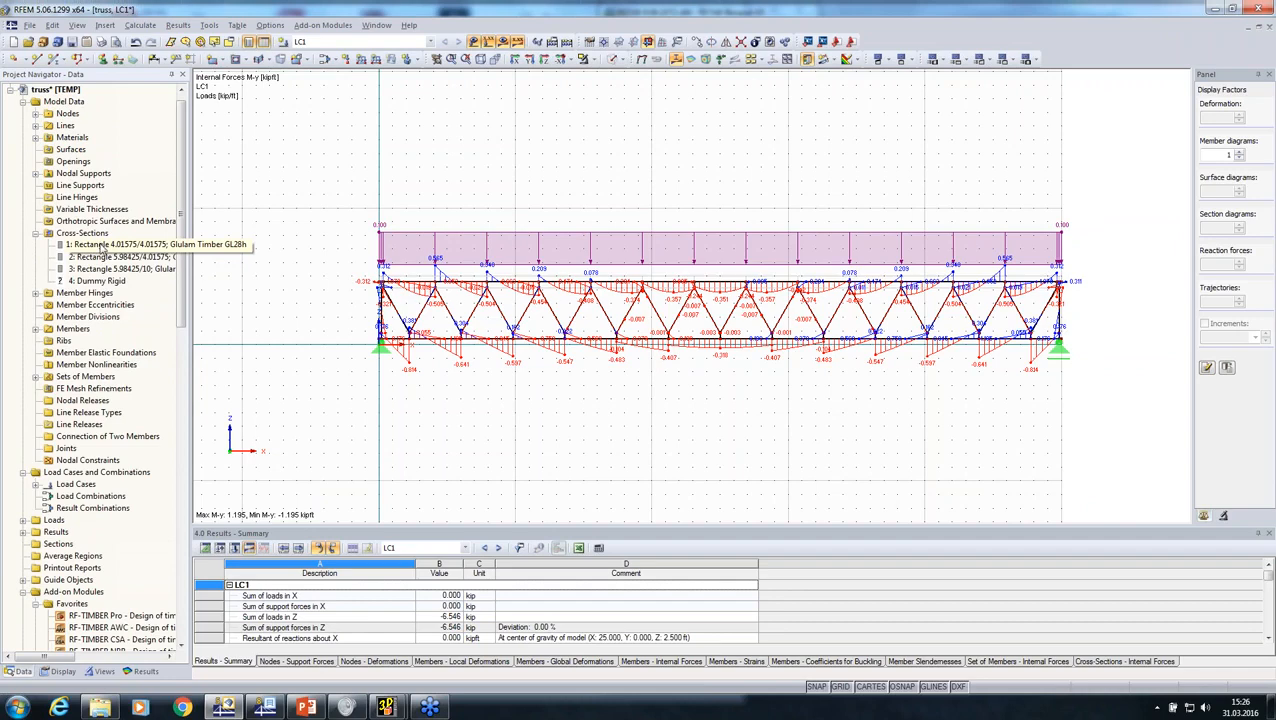
{"action": "left_click", "coordinate": [70, 258]}
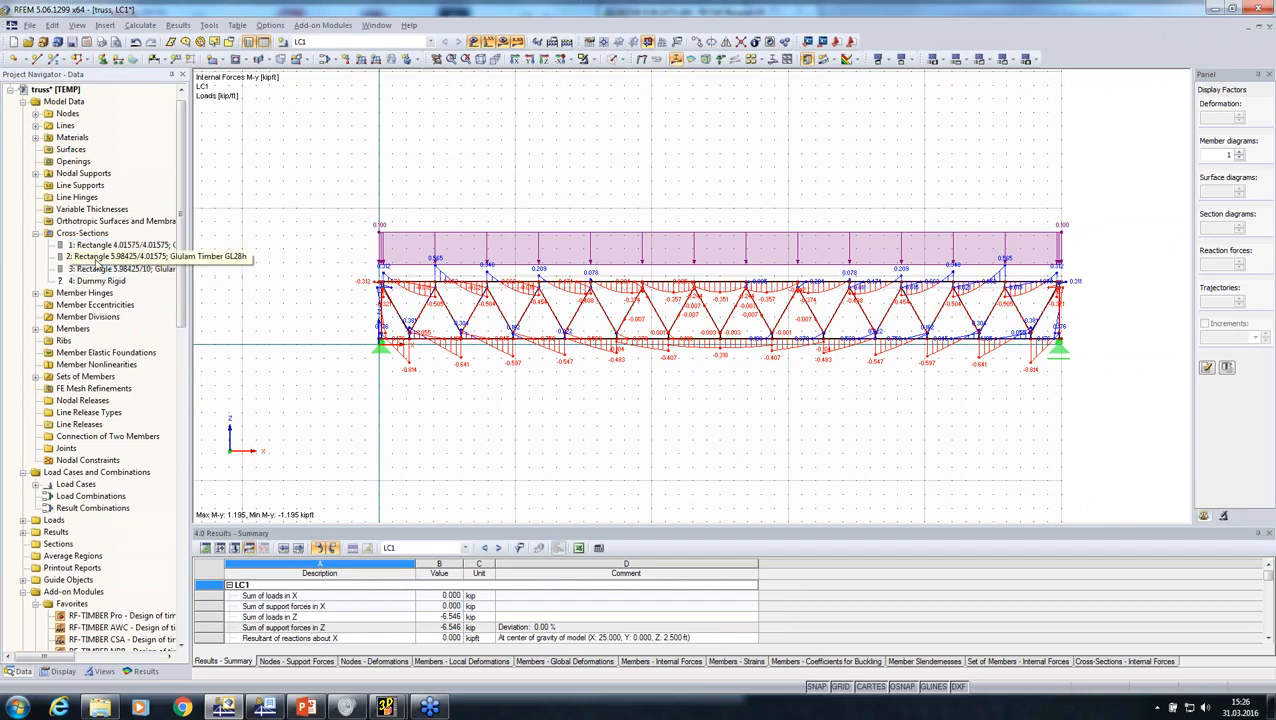
{"action": "left_click", "coordinate": [503, 41]}
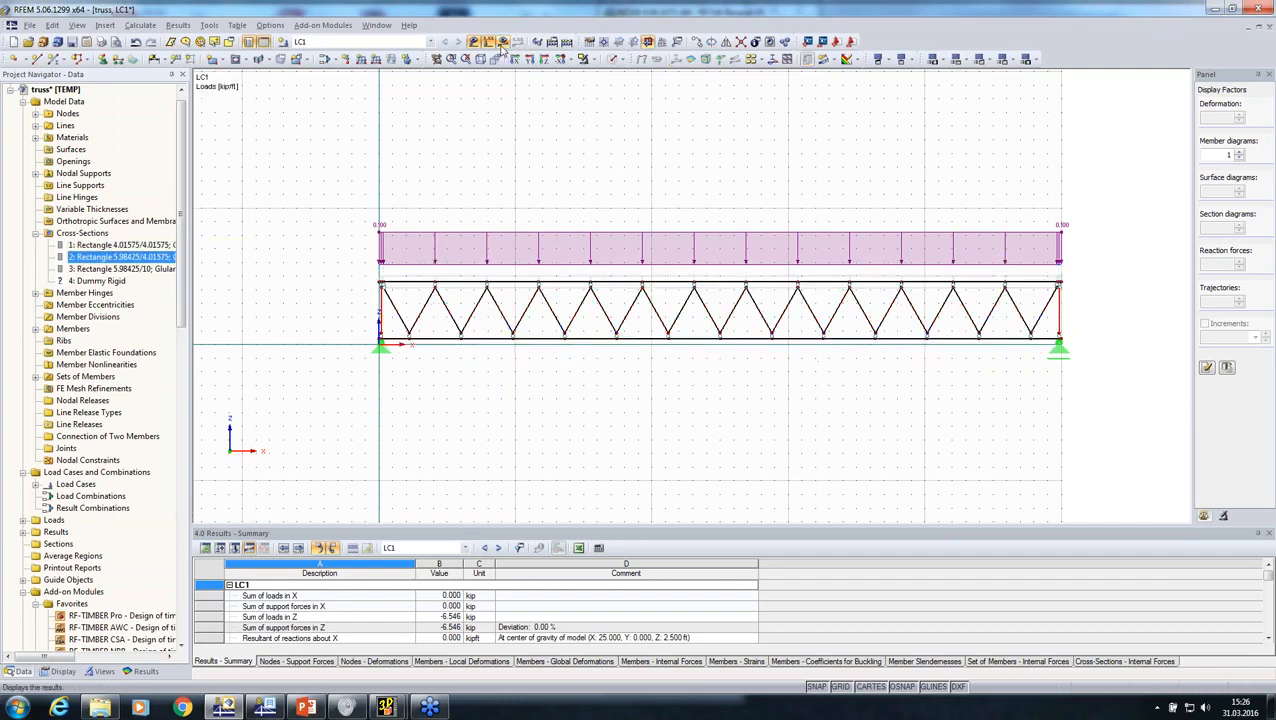
Step: Change cross-section 1 of the truss diagonals to Rectangle 5/5
{"action": "left_click", "coordinate": [117, 245]}
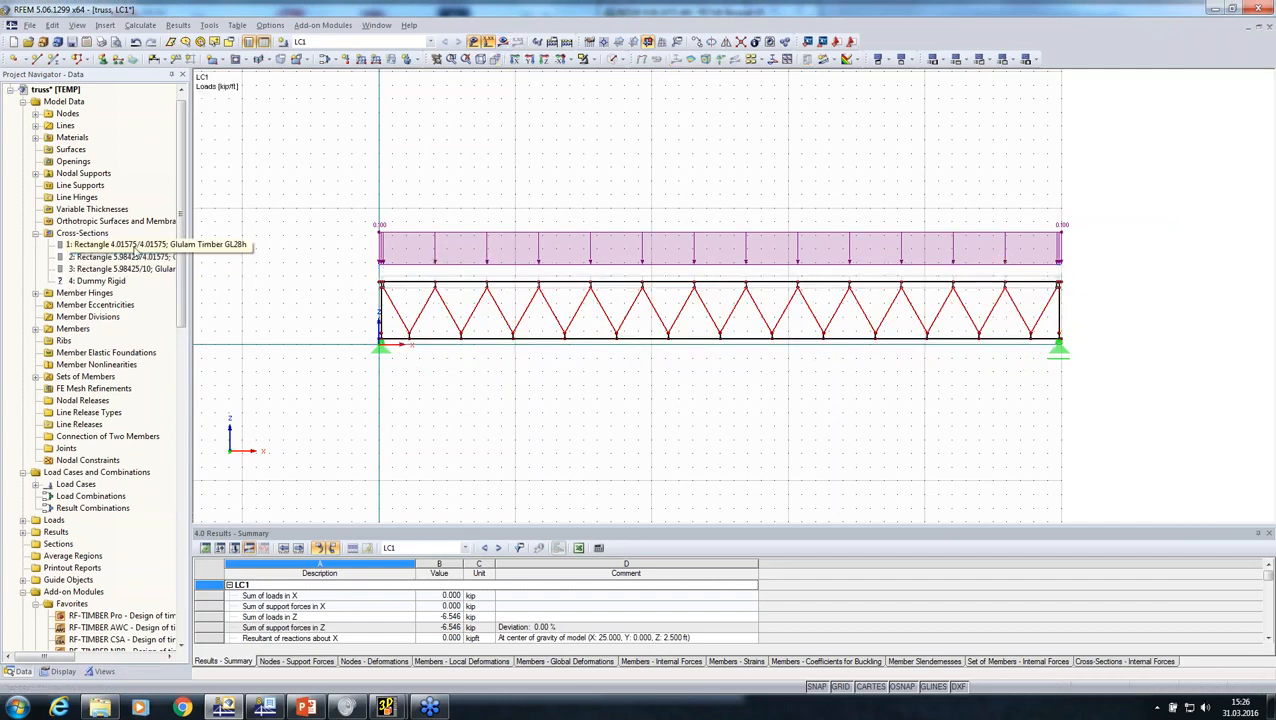
{"action": "double_click", "coordinate": [117, 245]}
{"action": "left_click_drag", "start_coordinate": [601, 193], "coordinate": [530, 194]}
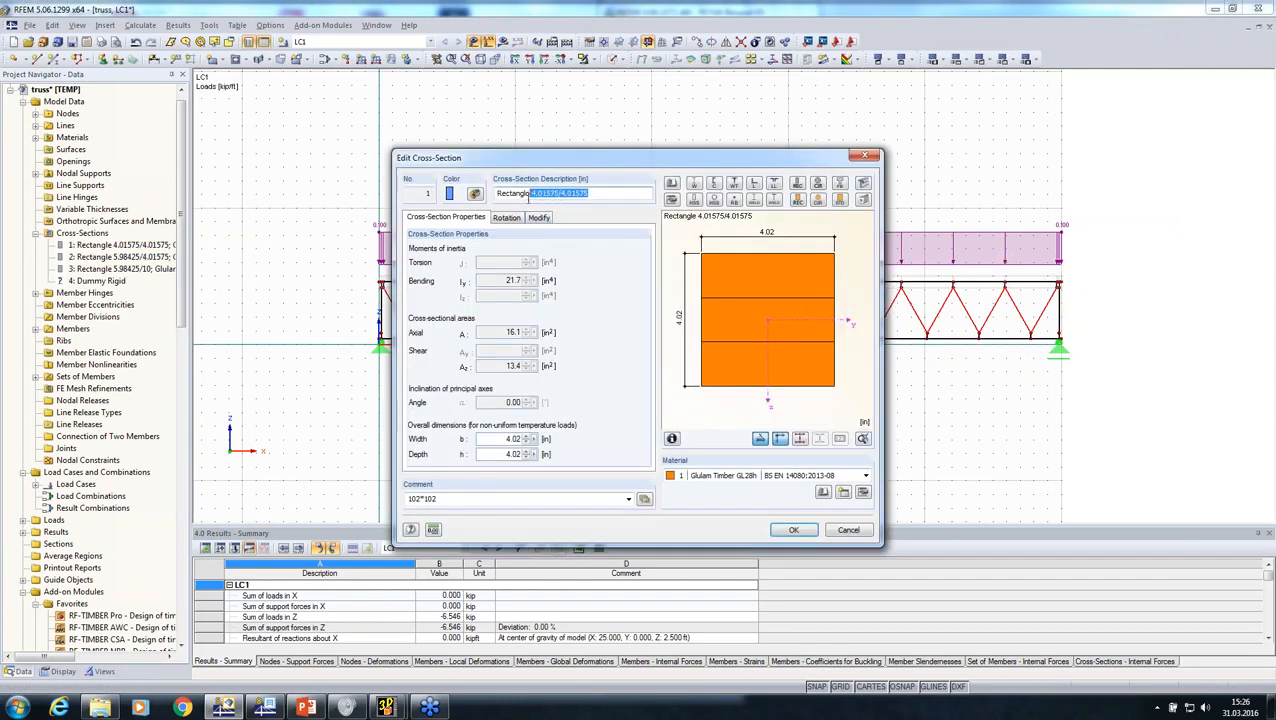
{"action": "type", "text": "5/5"}
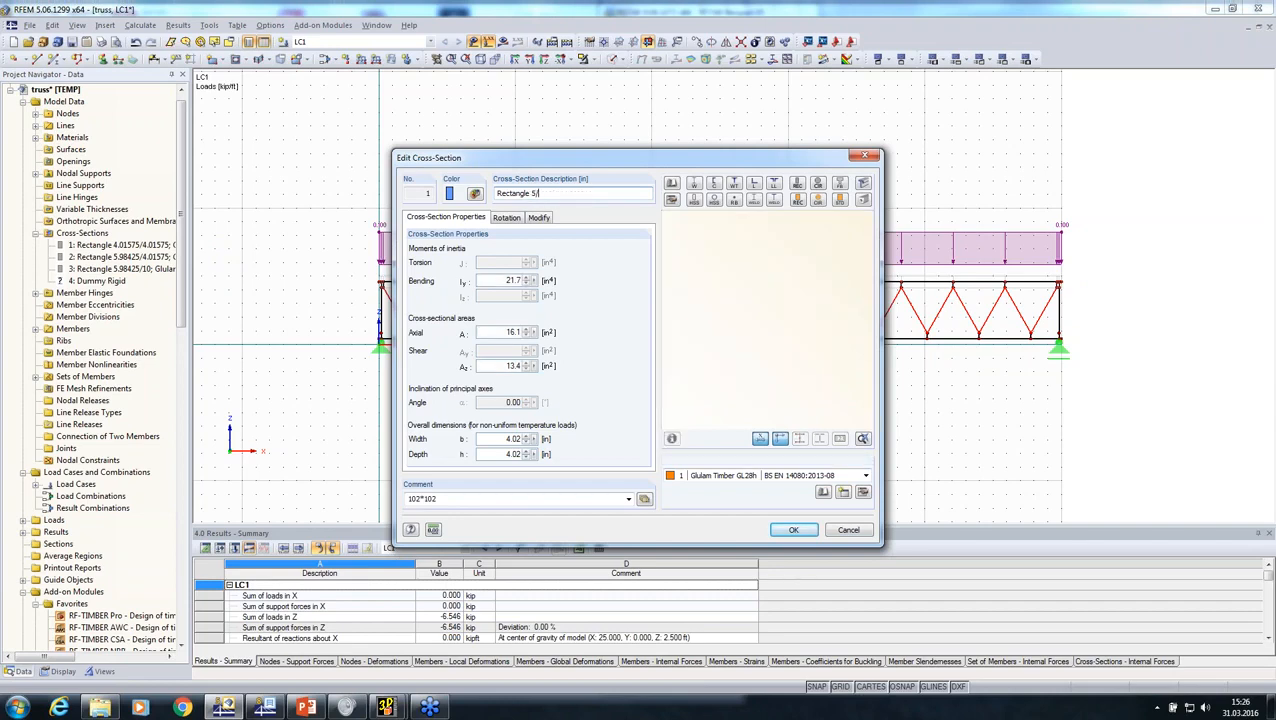
{"action": "left_click", "coordinate": [791, 530]}
Step: Select the whole truss model and export it in DSTV format as file 123 in the 31032016 folder
{"action": "left_click_drag", "start_coordinate": [868, 371], "coordinate": [344, 448]}
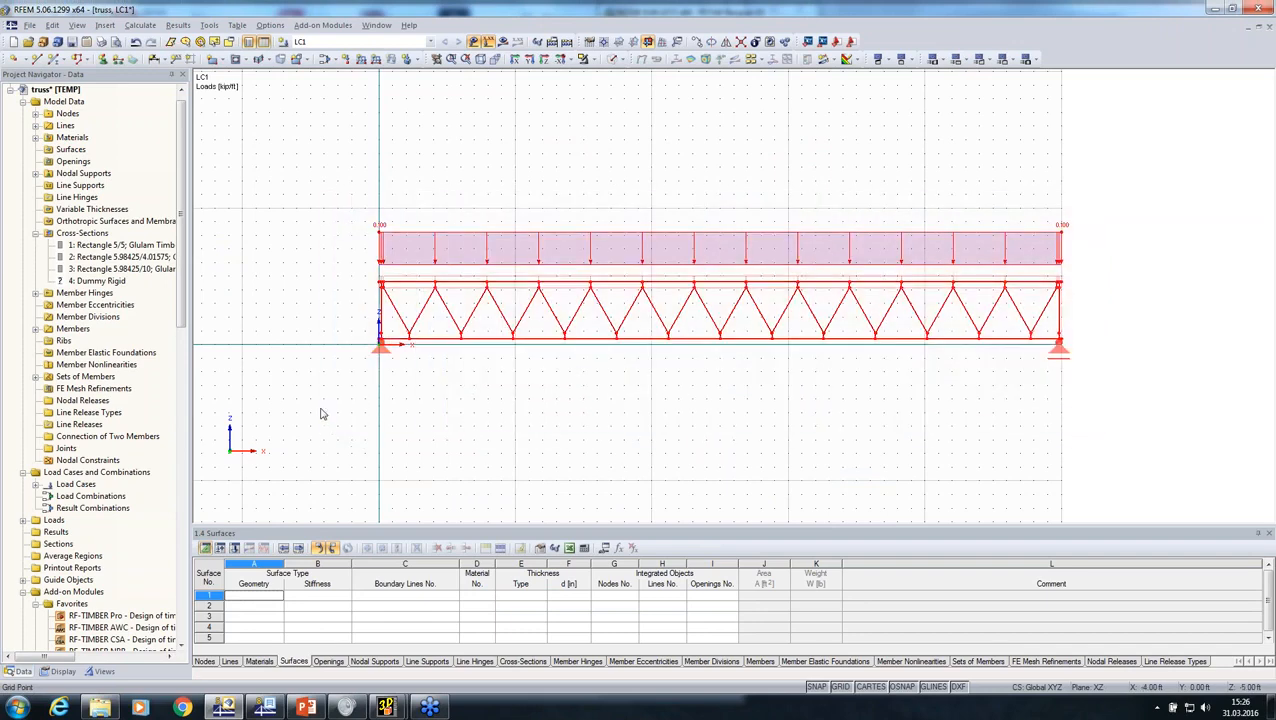
{"action": "left_click", "coordinate": [32, 25]}
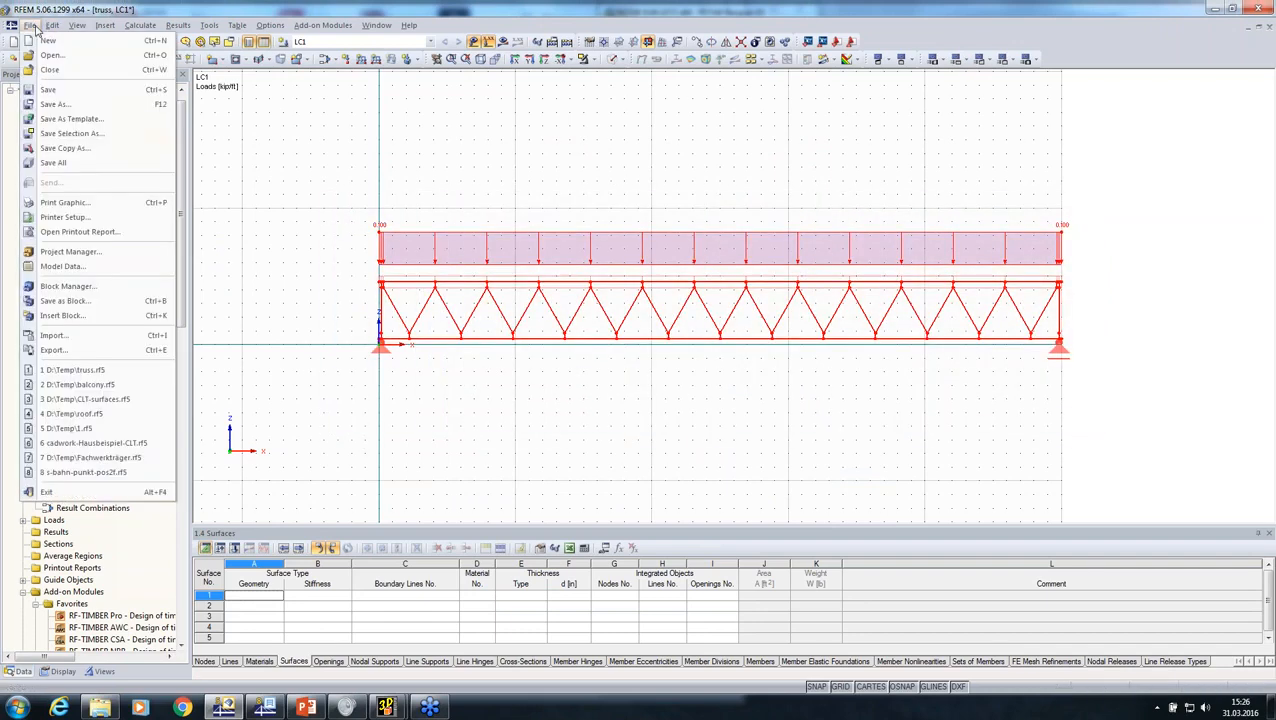
{"action": "left_click", "coordinate": [55, 350]}
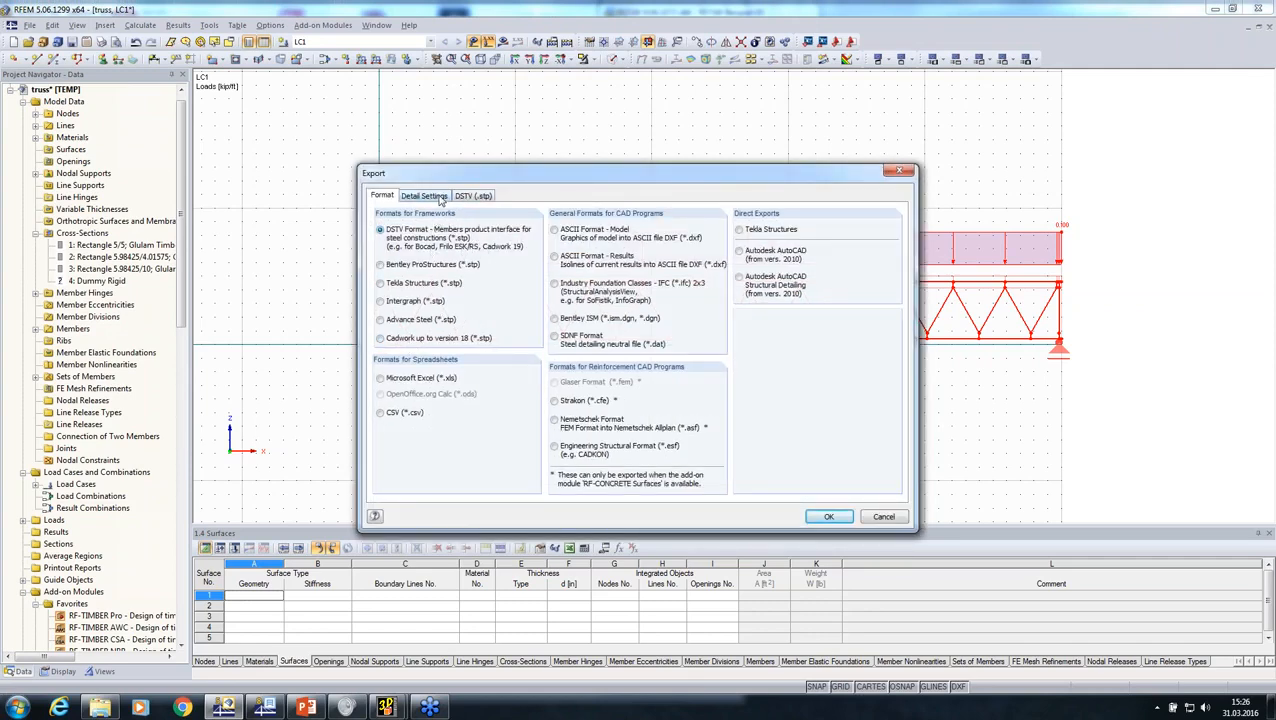
{"action": "left_click", "coordinate": [426, 196]}
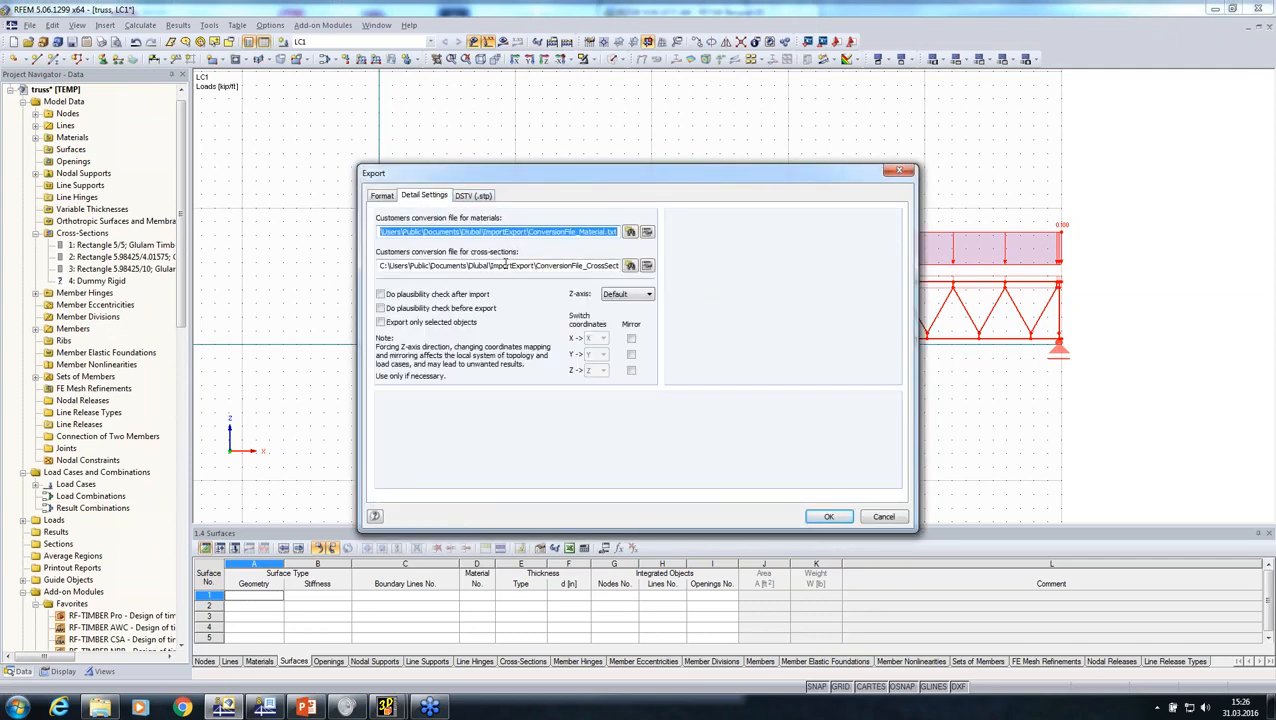
{"action": "left_click", "coordinate": [814, 512]}
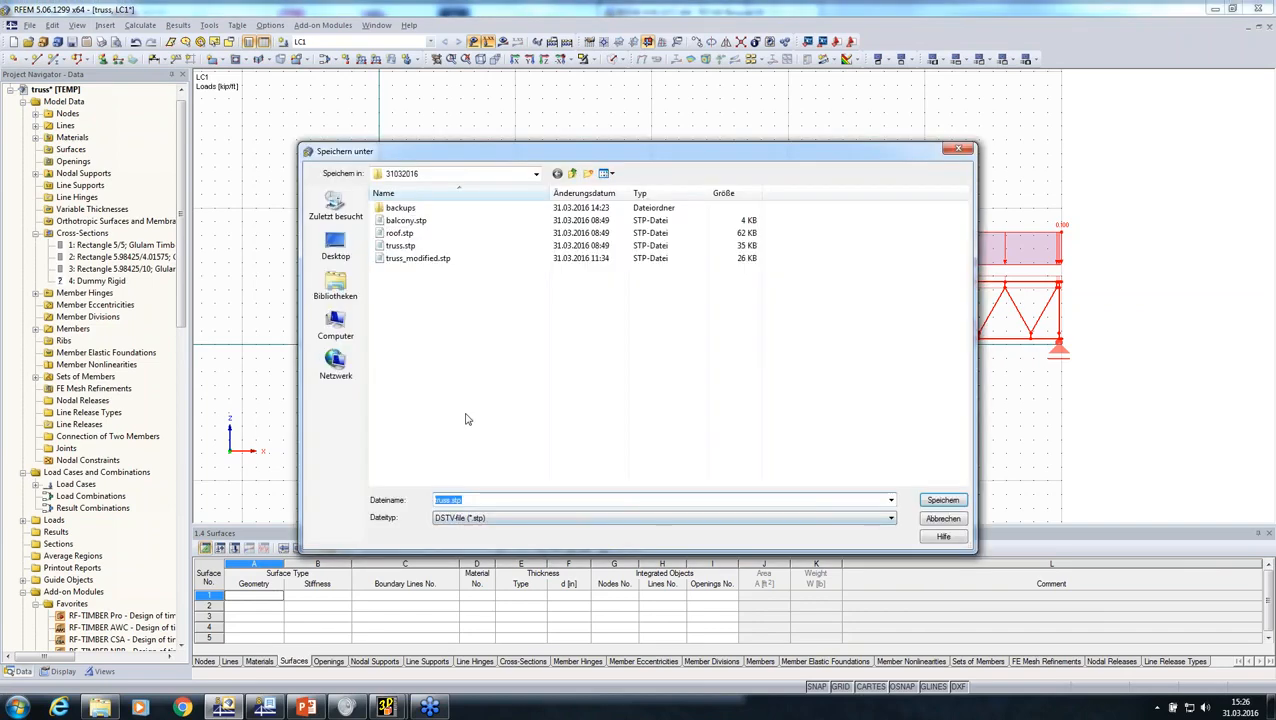
{"action": "type", "text": "t"}
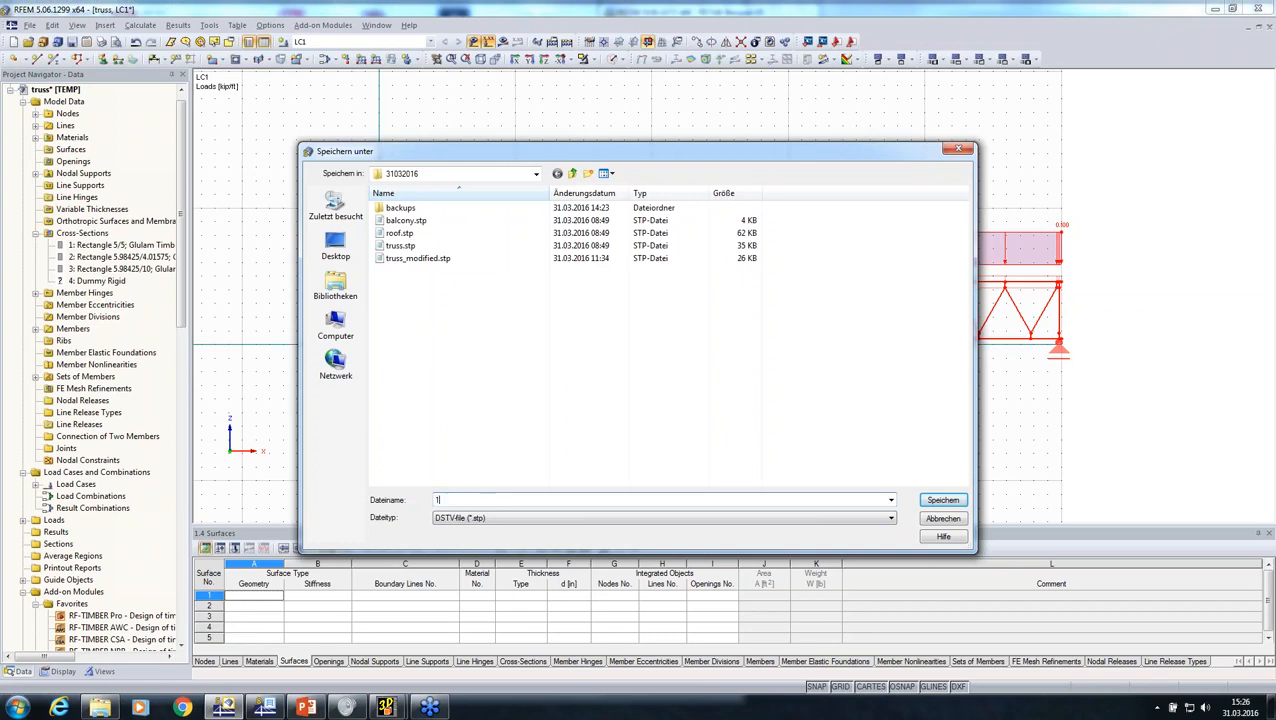
{"action": "key", "text": "Return"}
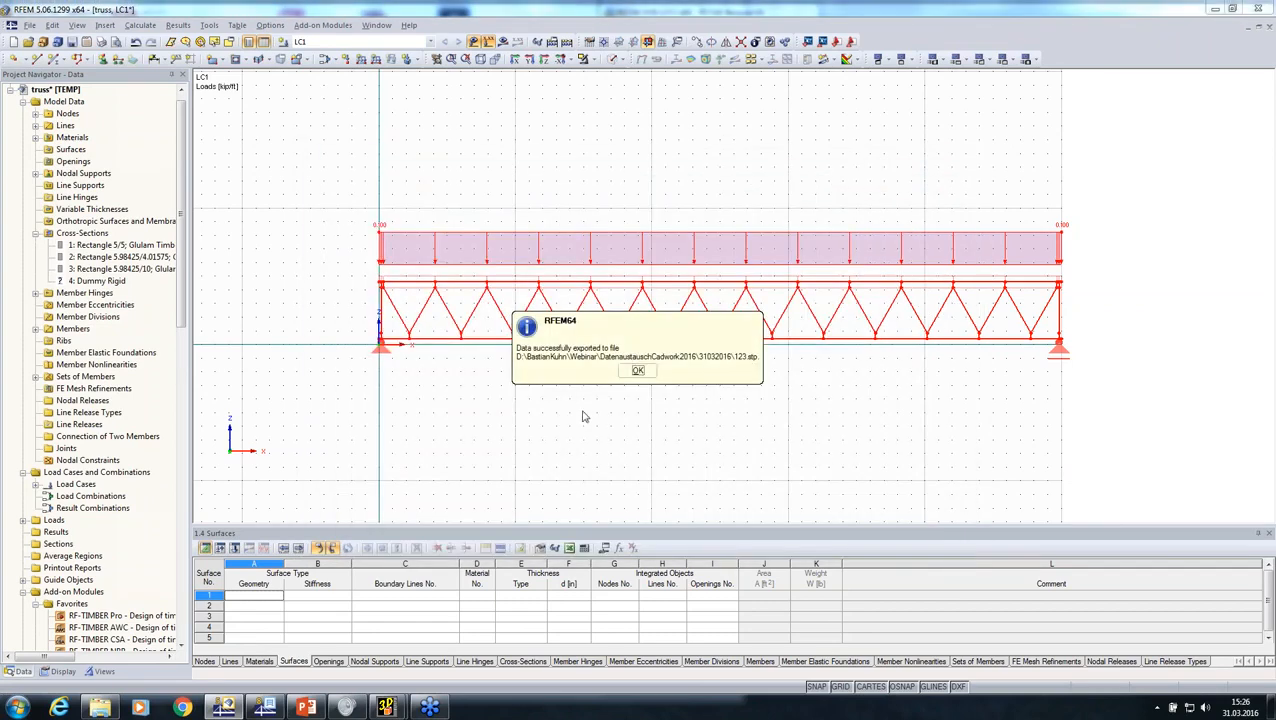
{"action": "left_click", "coordinate": [635, 377]}
Step: Switch to the untitled3.3d drawing in cadwork 3D and delete all of its existing elements
{"action": "mouse_move", "coordinate": [385, 707]}
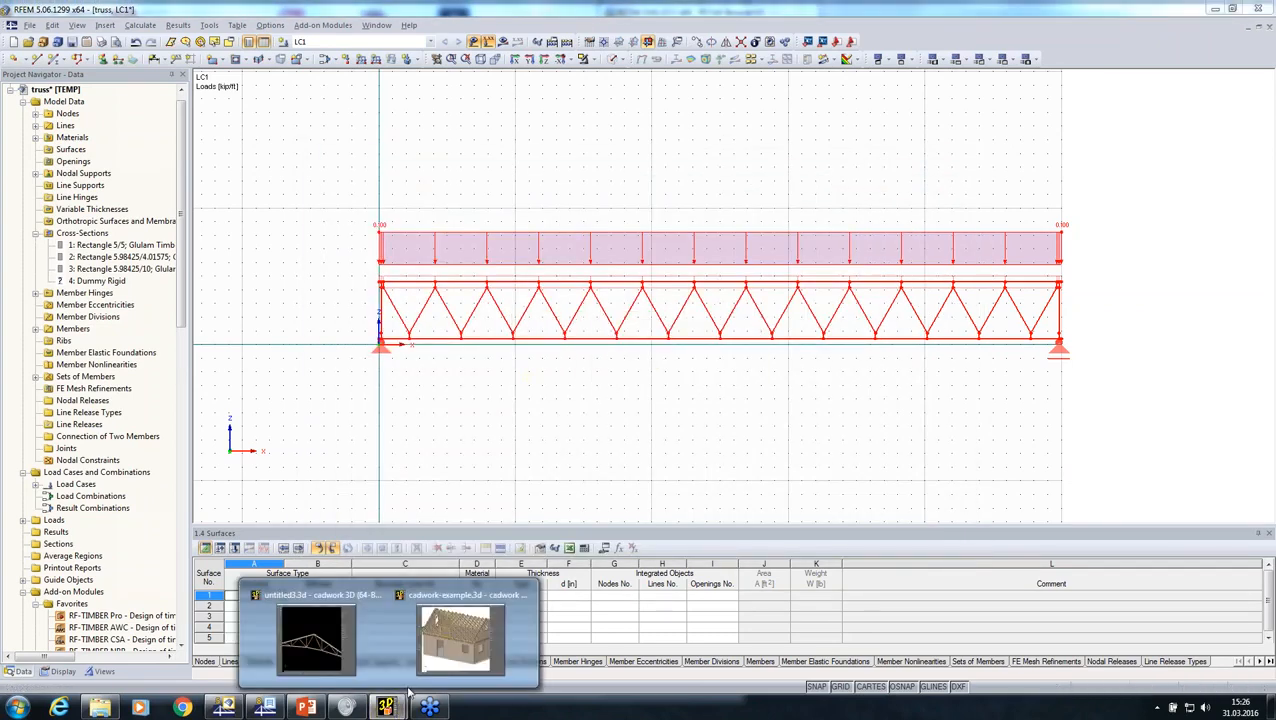
{"action": "left_click", "coordinate": [318, 630]}
{"action": "scroll", "coordinate": [390, 340], "scroll_direction": "down", "scroll_amount": 5}
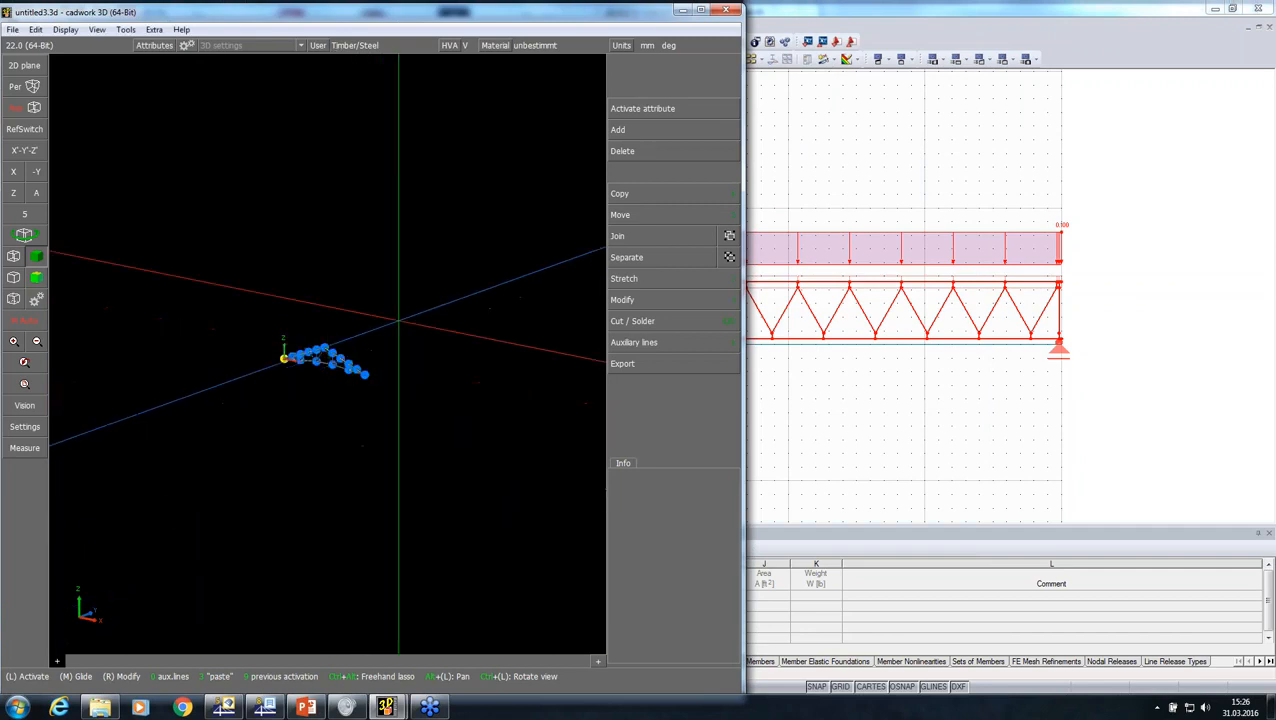
{"action": "mouse_move", "coordinate": [427, 296]}
{"action": "left_mouse_down"}
{"action": "mouse_move", "coordinate": [293, 386]}
{"action": "mouse_move", "coordinate": [162, 420]}
{"action": "left_mouse_up"}
{"action": "key", "text": "Delete"}
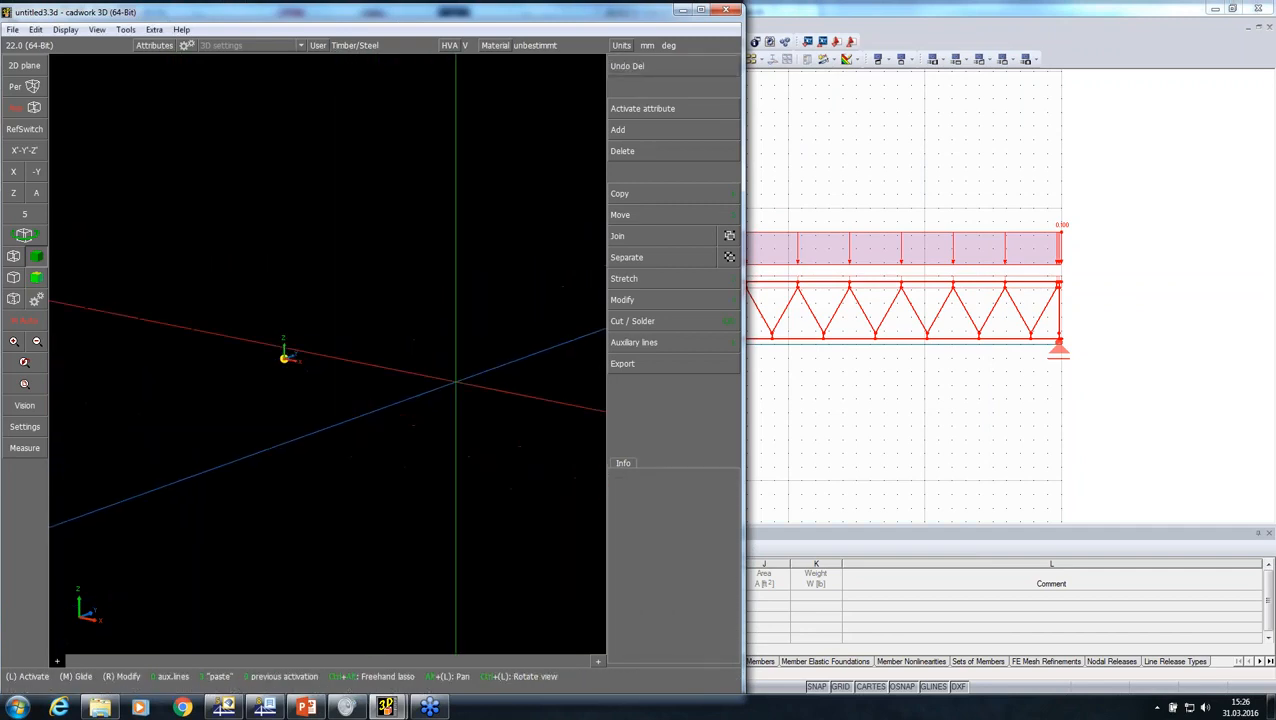
Step: Import the DSTV file 123.stp from the Webinar subfolder DatenaustauschCadwork2016\31032016 on drive D
{"action": "left_click", "coordinate": [672, 130]}
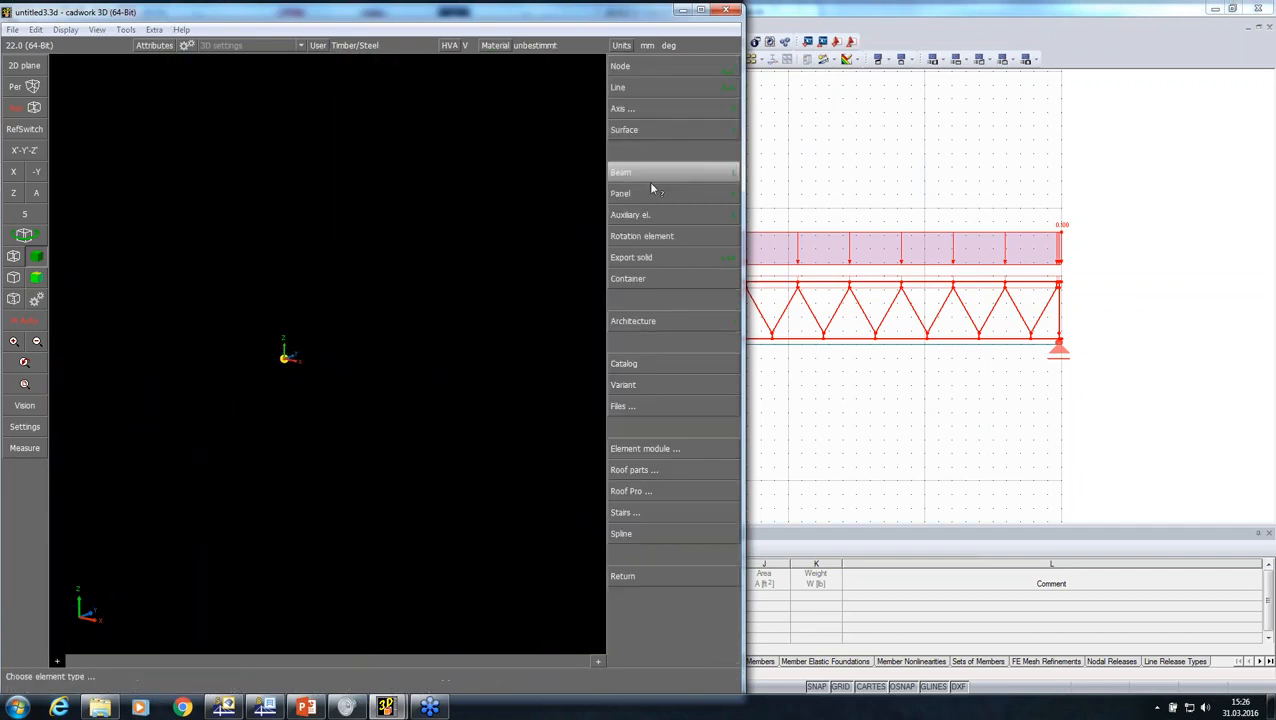
{"action": "left_click", "coordinate": [635, 408]}
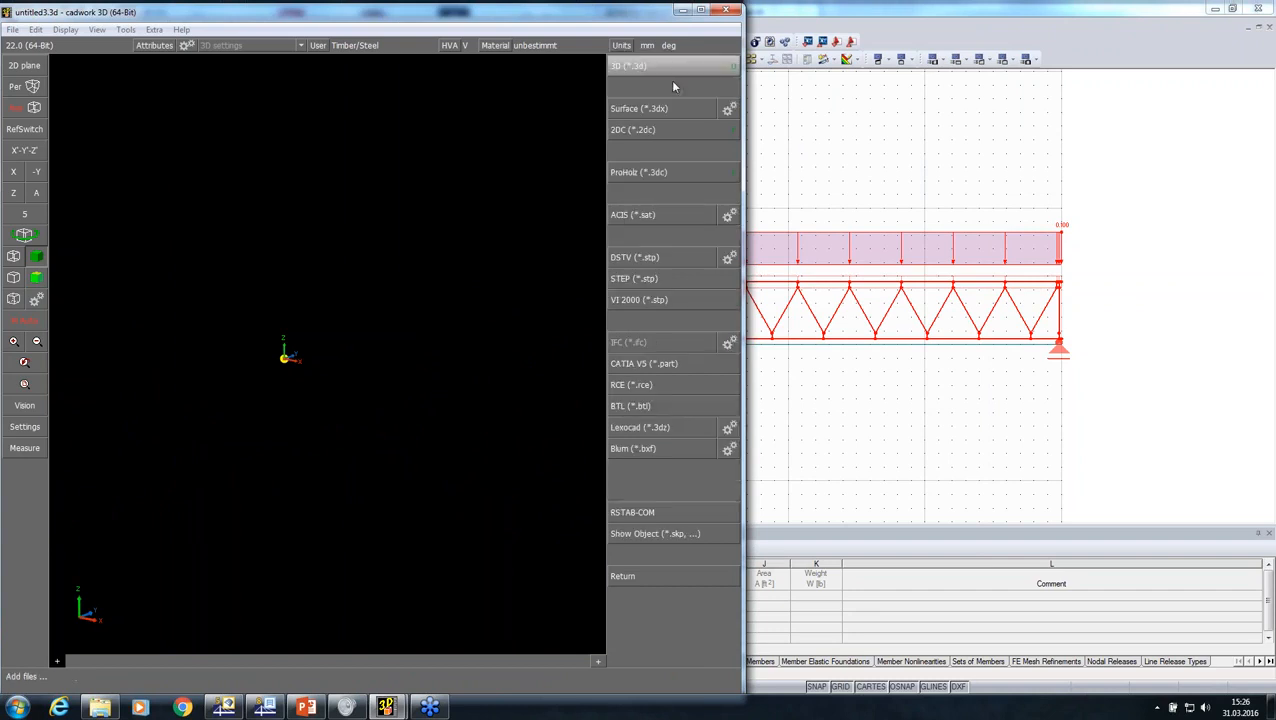
{"action": "left_click", "coordinate": [673, 261]}
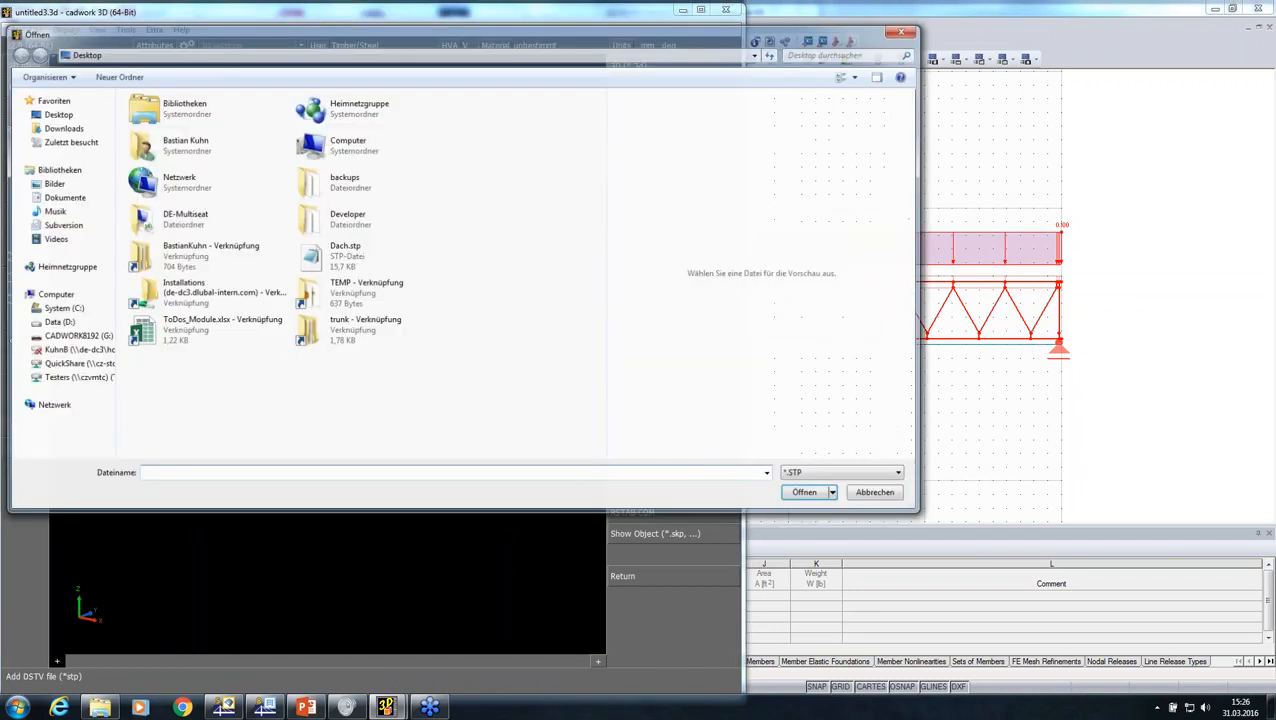
{"action": "left_click", "coordinate": [58, 322]}
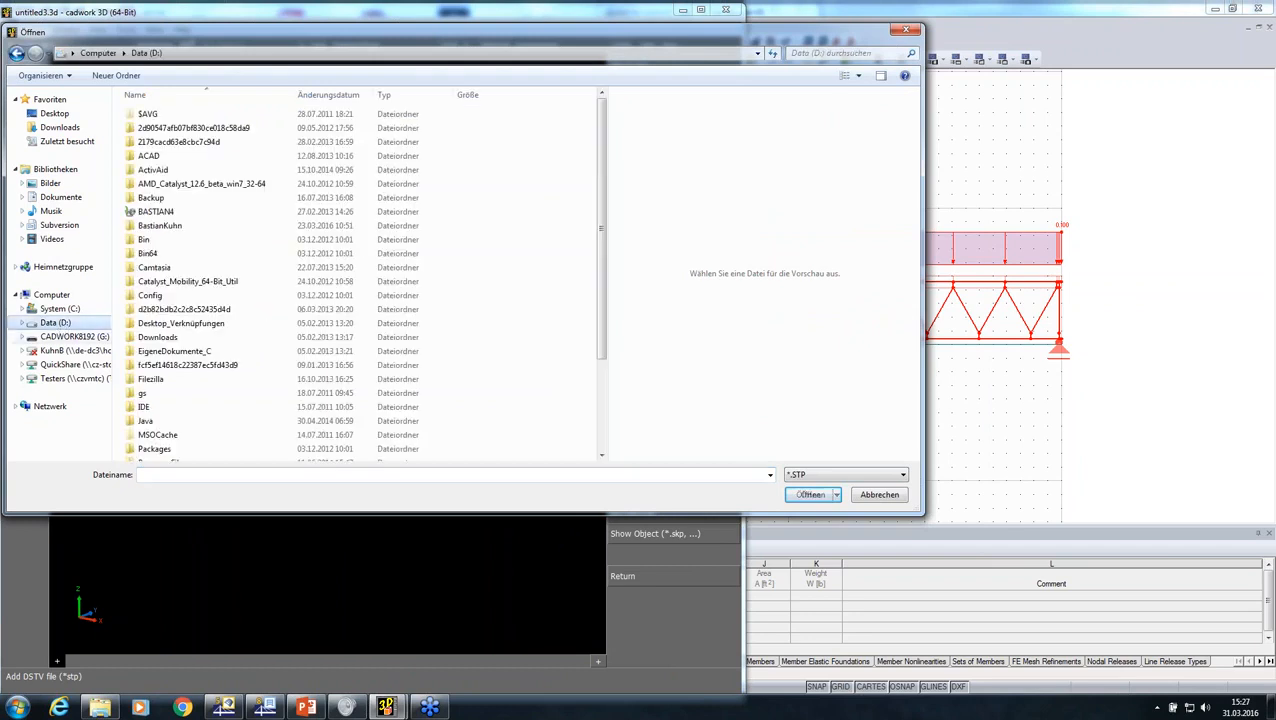
{"action": "left_click", "coordinate": [168, 227]}
{"action": "double_click", "coordinate": [168, 227]}
{"action": "scroll", "coordinate": [171, 240], "scroll_direction": "down", "scroll_amount": 10}
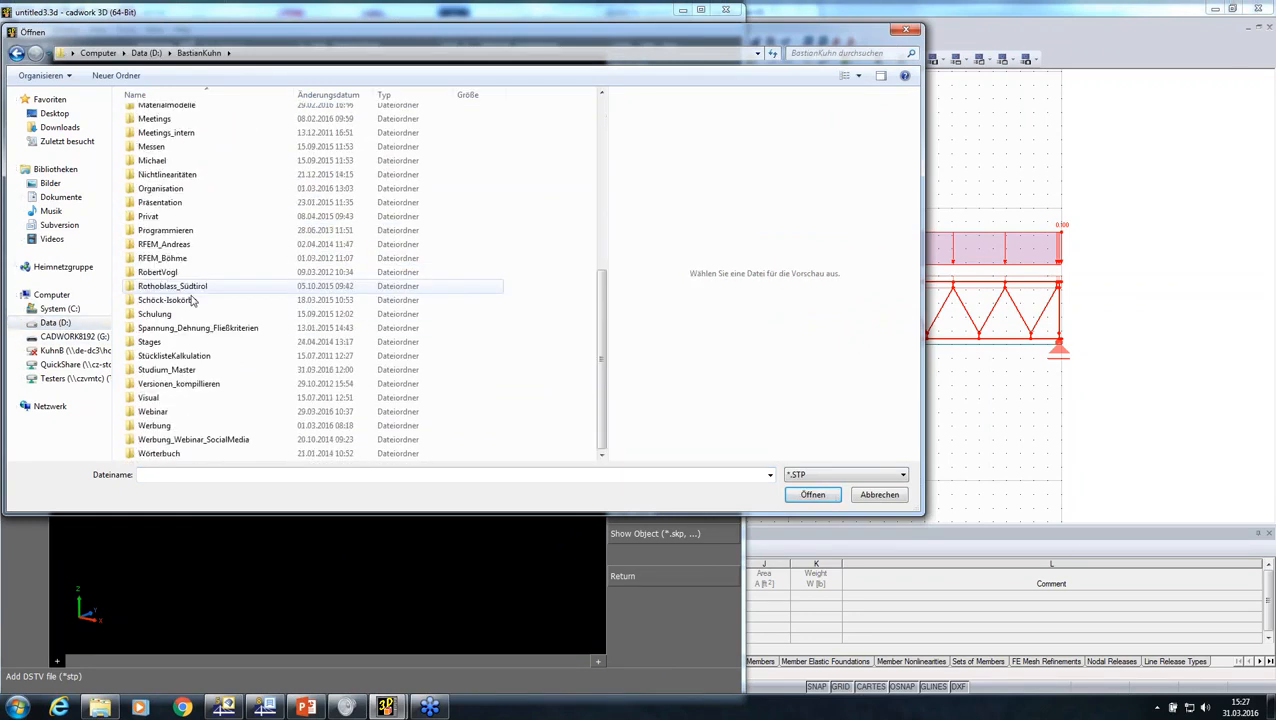
{"action": "left_click", "coordinate": [152, 415]}
{"action": "double_click", "coordinate": [152, 413]}
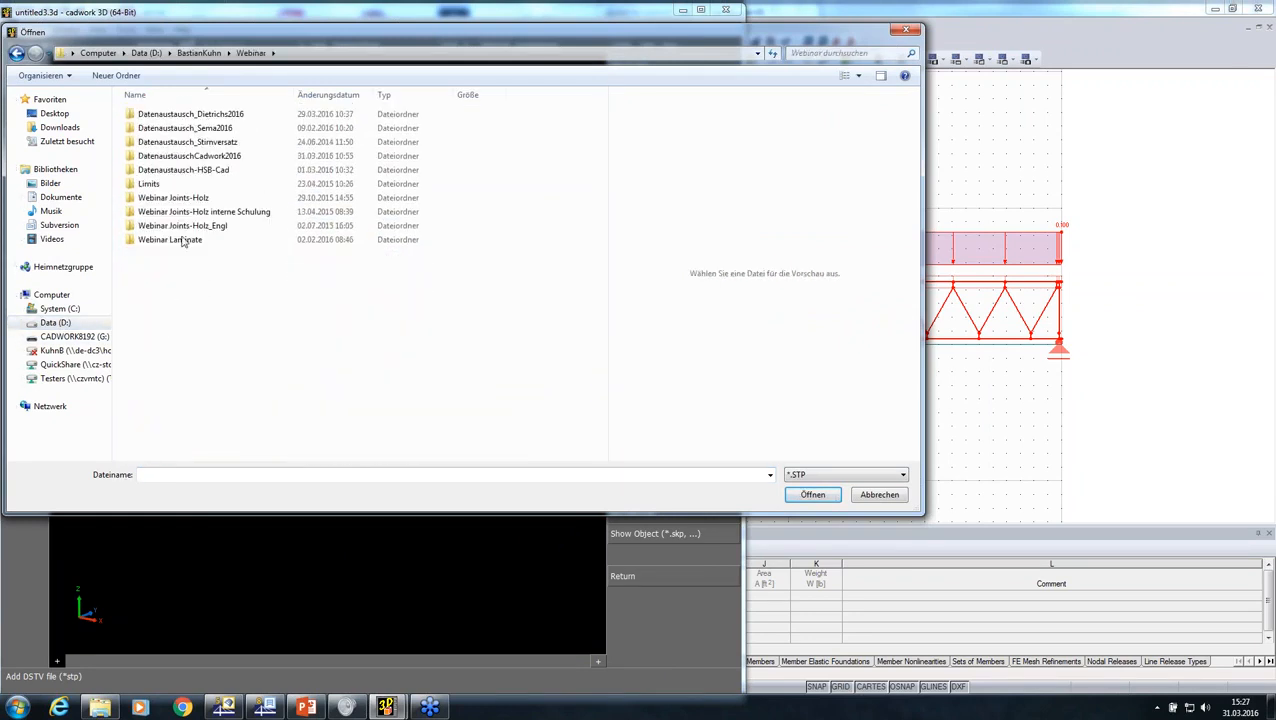
{"action": "double_click", "coordinate": [186, 157]}
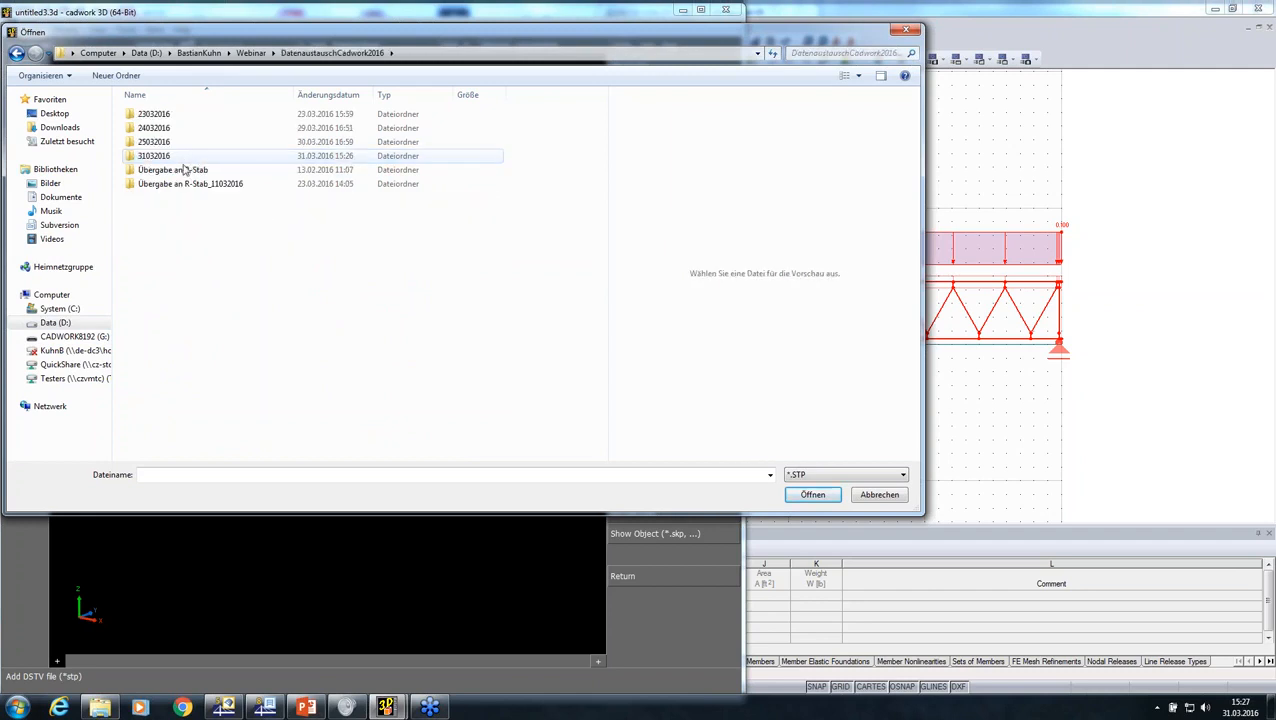
{"action": "double_click", "coordinate": [170, 157]}
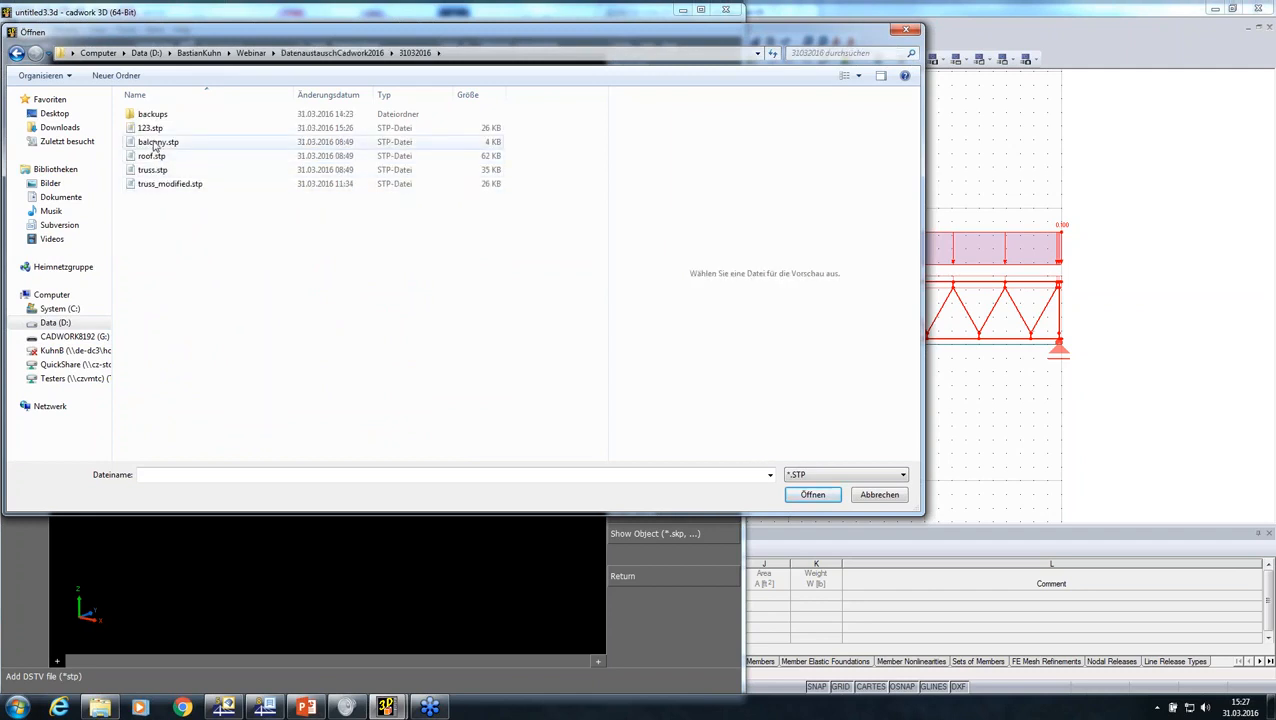
{"action": "left_click", "coordinate": [152, 130]}
{"action": "double_click", "coordinate": [152, 130]}
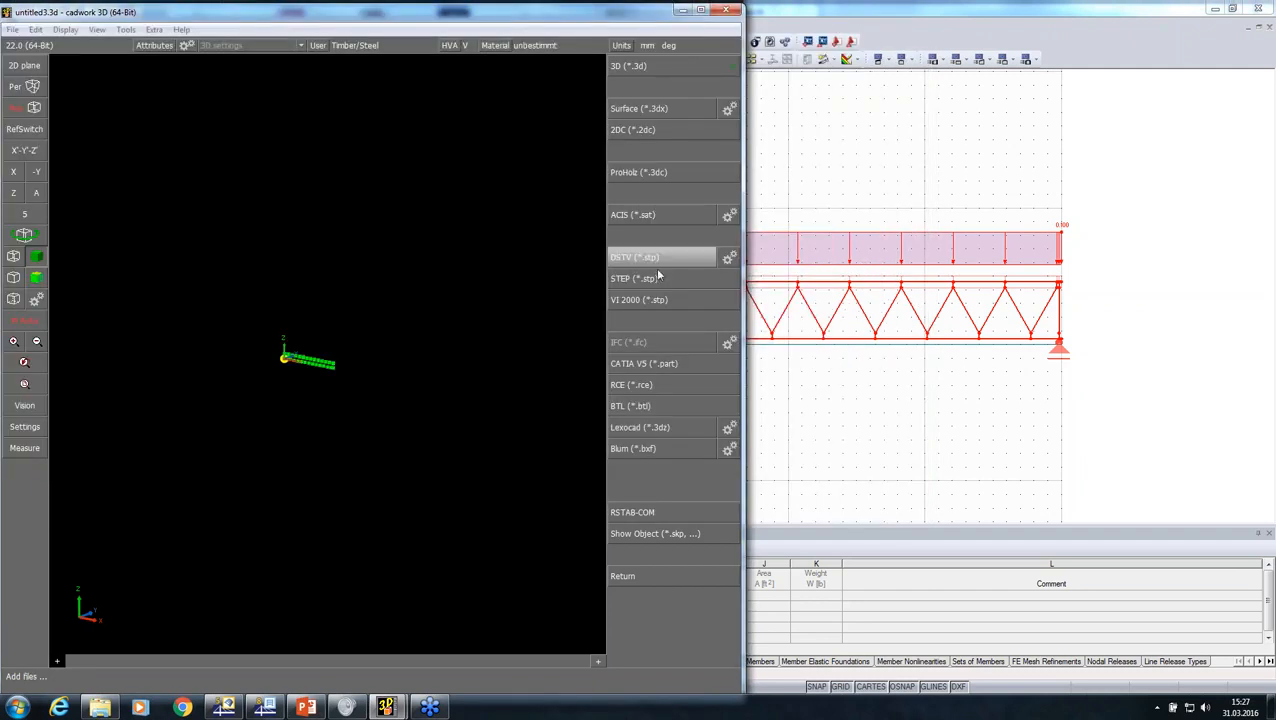
{"action": "right_click", "coordinate": [628, 387]}
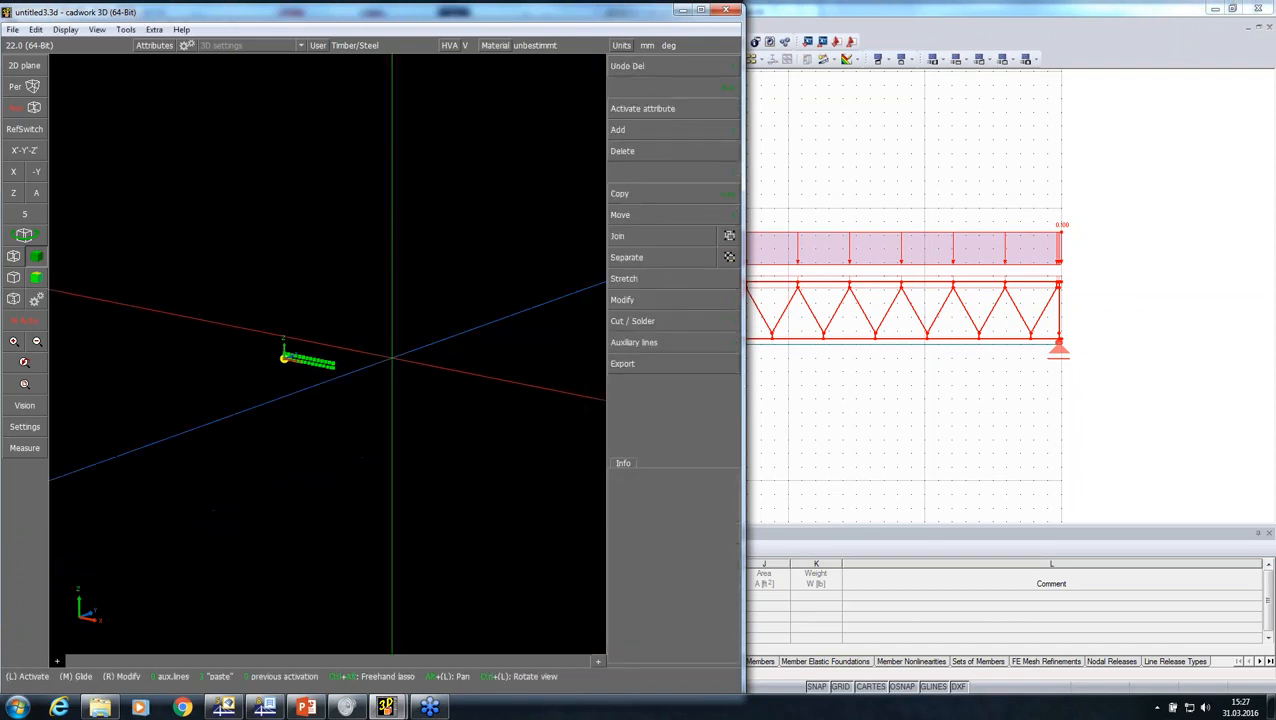
Step: Examine the imported truss up close, activate one of its diagonals and open the modification options for it
{"action": "scroll", "coordinate": [353, 353], "scroll_direction": "up", "scroll_amount": 4}
{"action": "scroll", "coordinate": [356, 353], "scroll_direction": "down", "scroll_amount": 3}
{"action": "scroll", "coordinate": [325, 355], "scroll_direction": "up", "scroll_amount": 5}
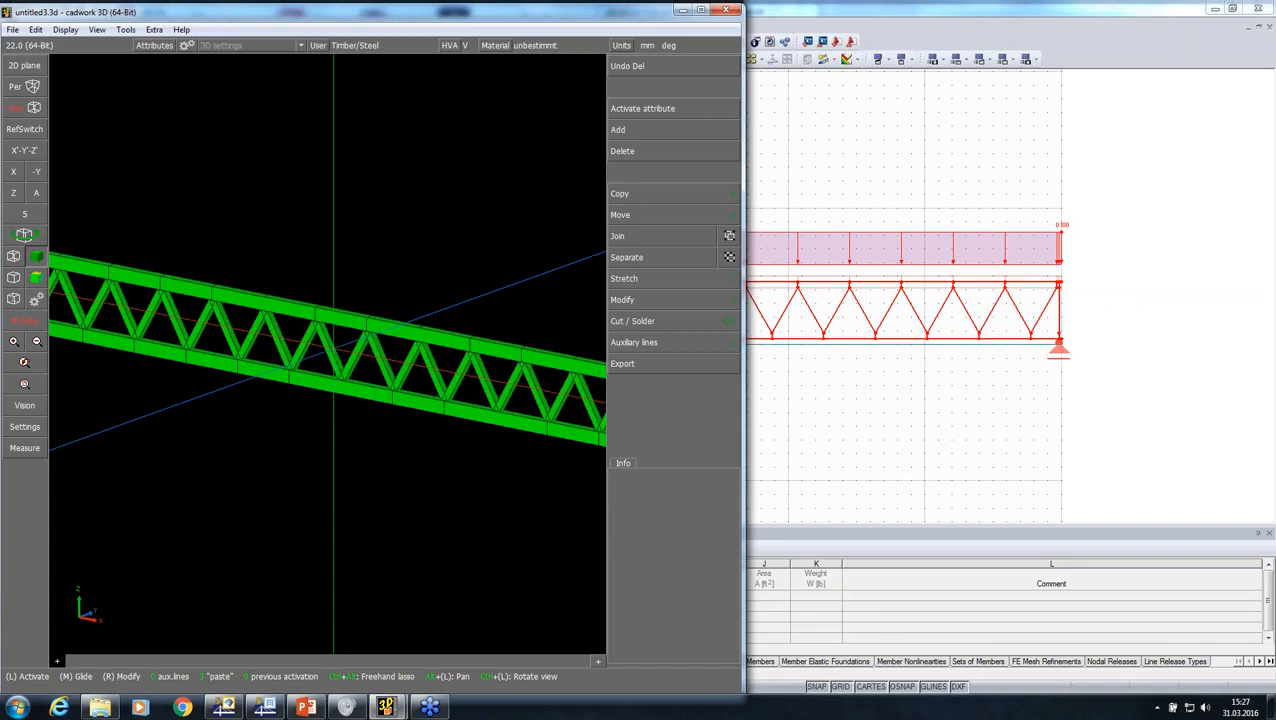
{"action": "left_click", "coordinate": [333, 348]}
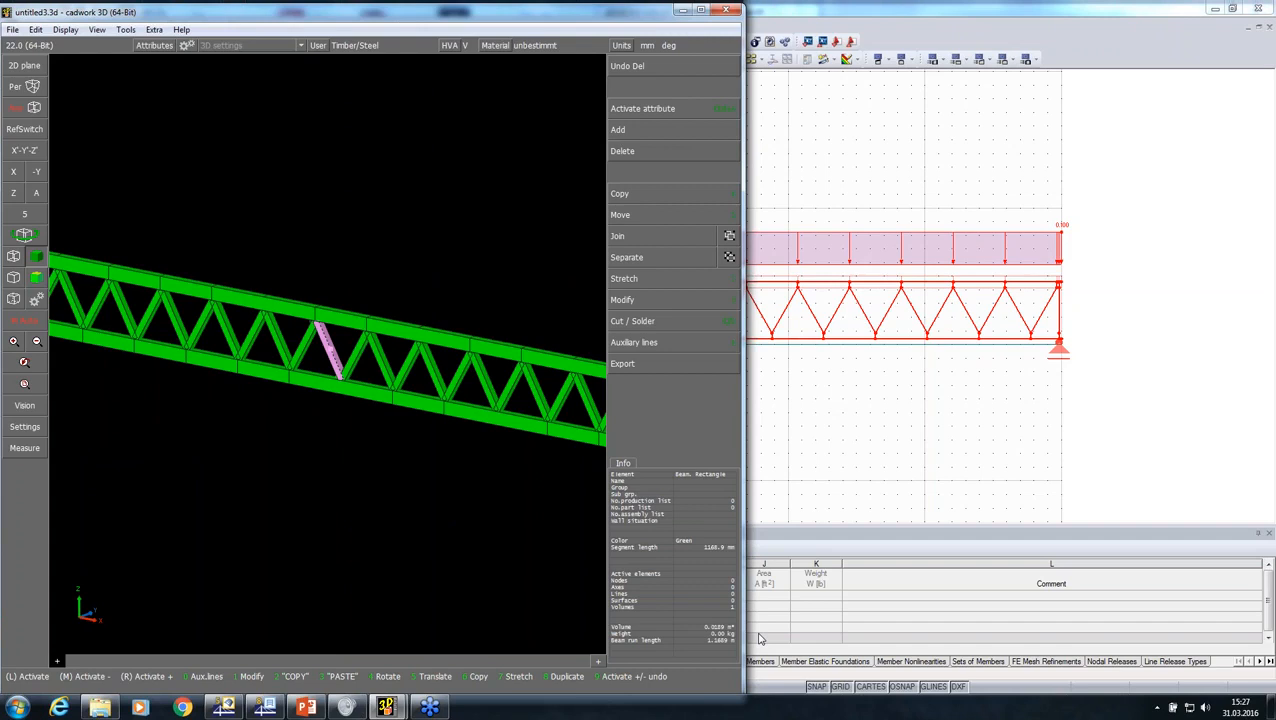
{"action": "left_click", "coordinate": [661, 301]}
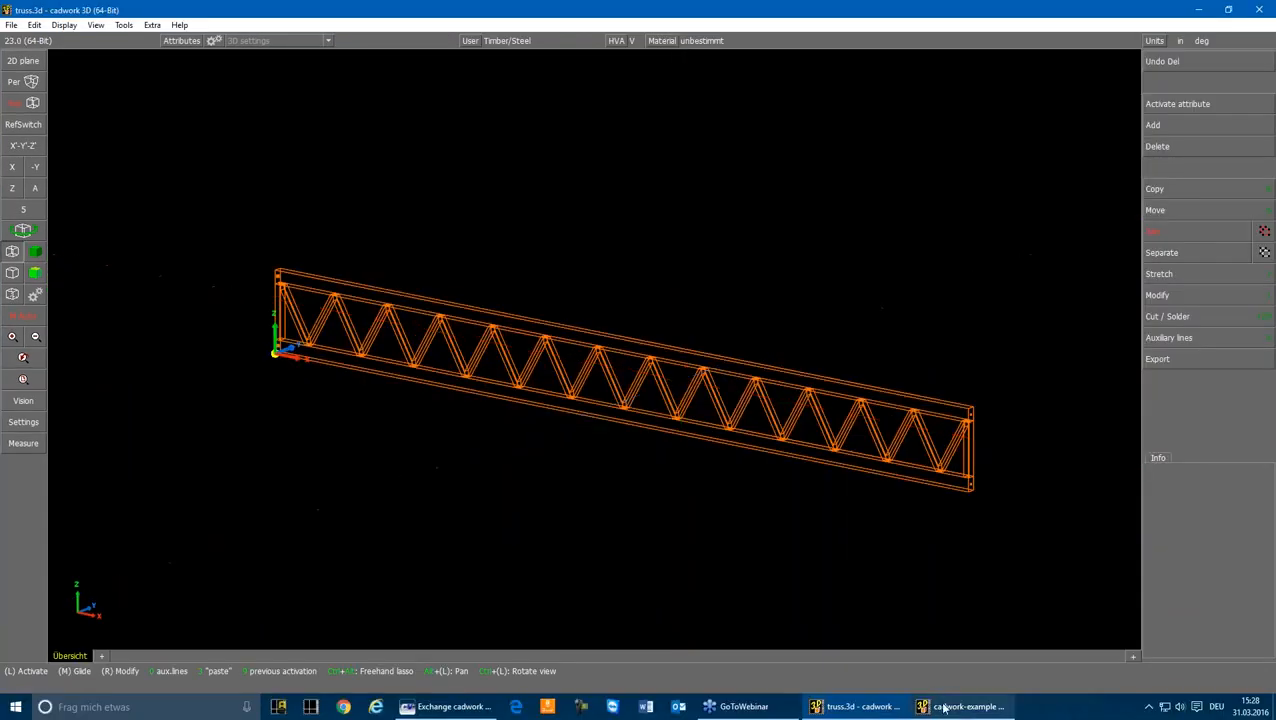
Step: Switch to the cadwork-example house drawing and view its Roof, CLT and Balcony scenes one after another
{"action": "left_click", "coordinate": [951, 712]}
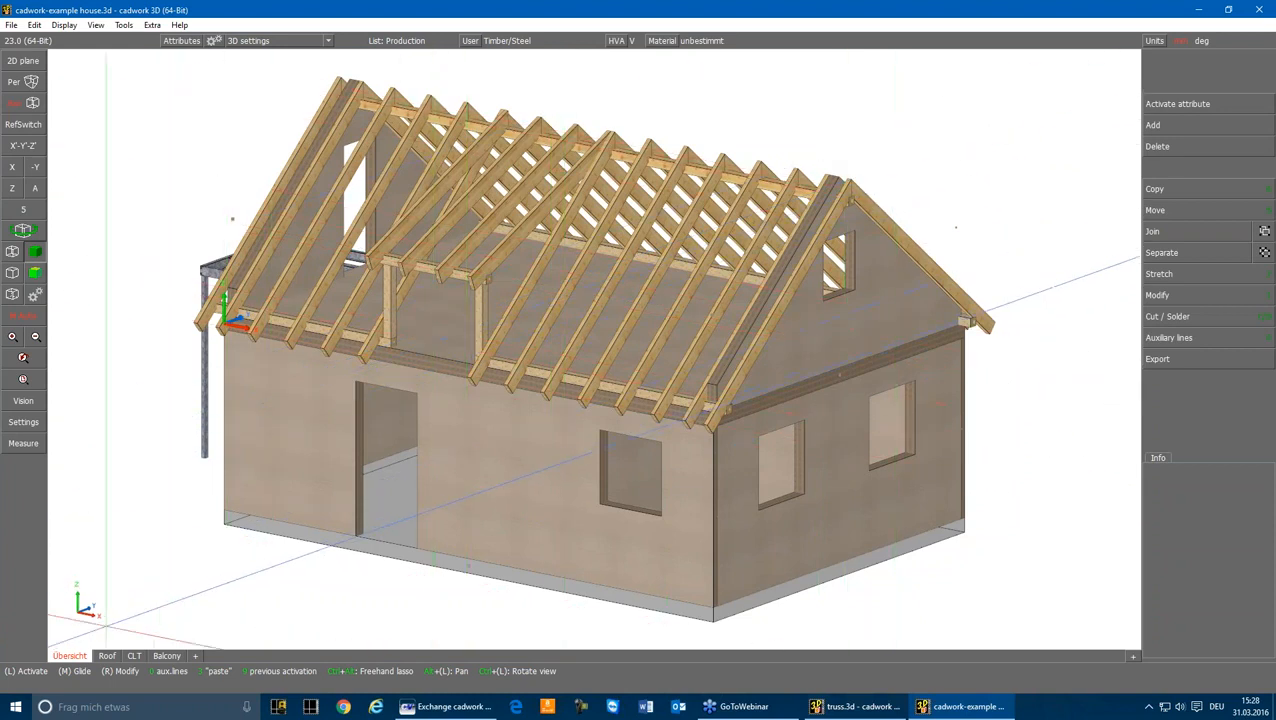
{"action": "left_click", "coordinate": [116, 660]}
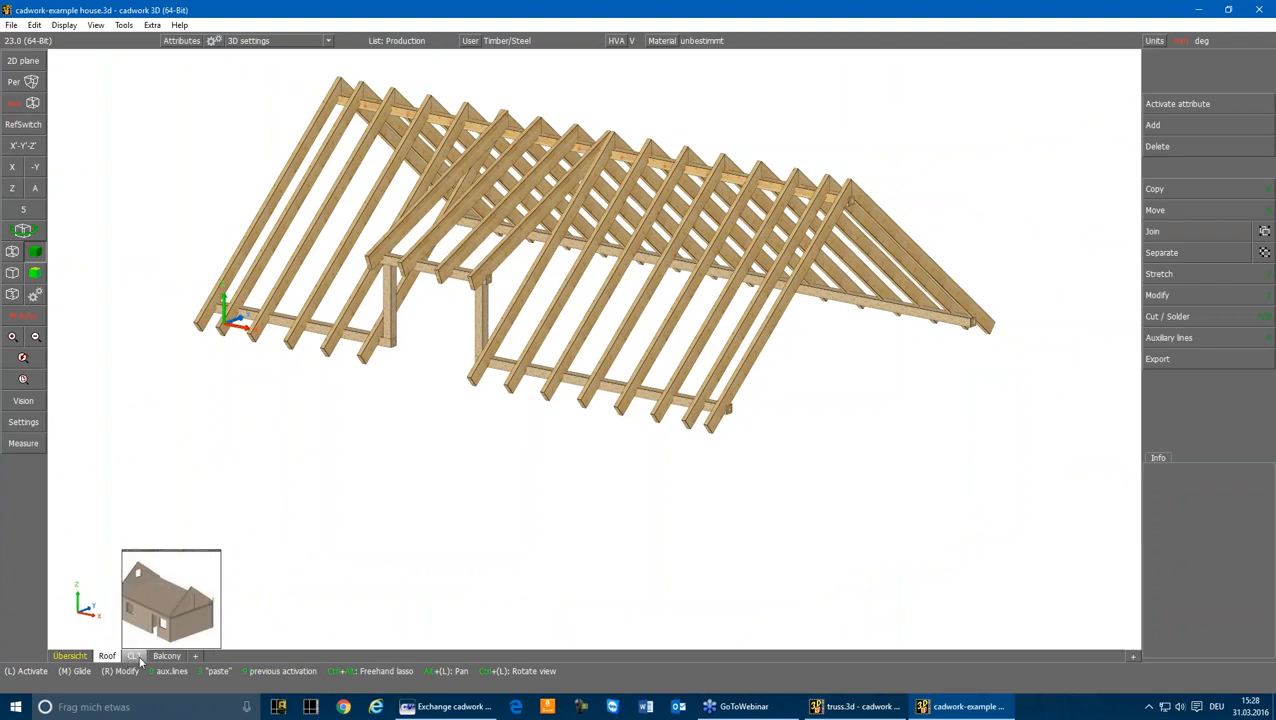
{"action": "left_click", "coordinate": [137, 657]}
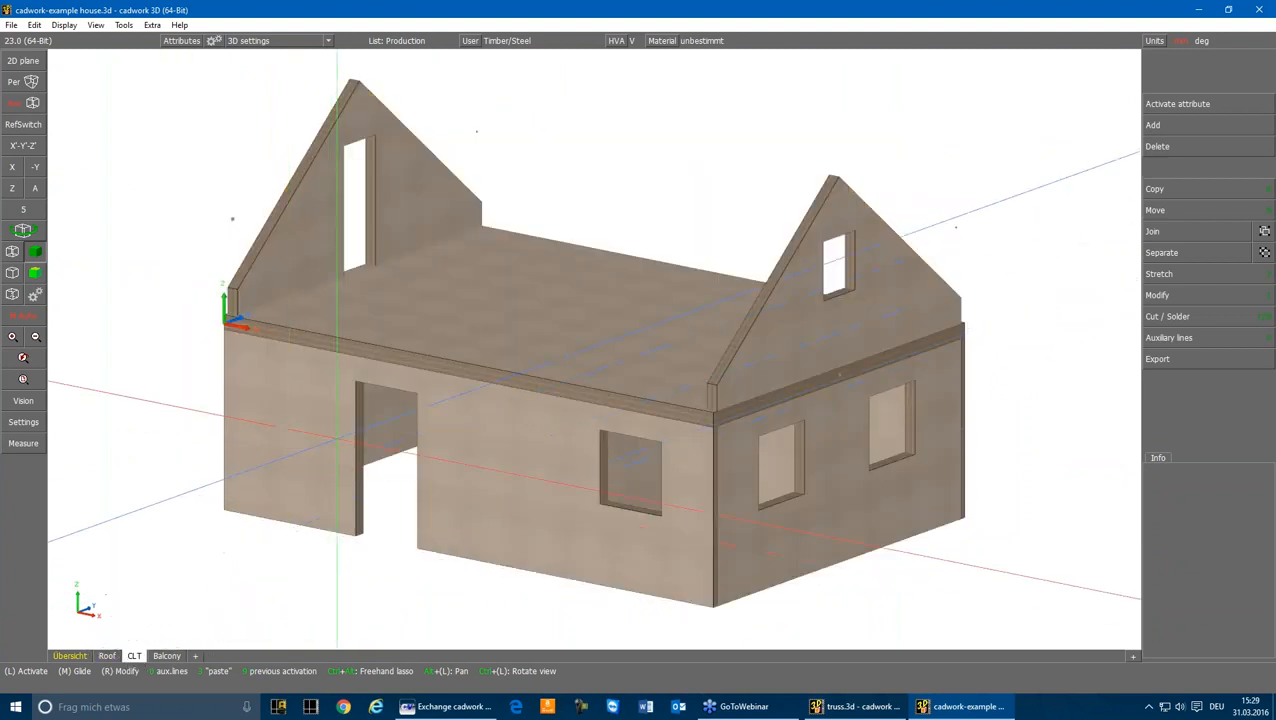
{"action": "left_click", "coordinate": [166, 657]}
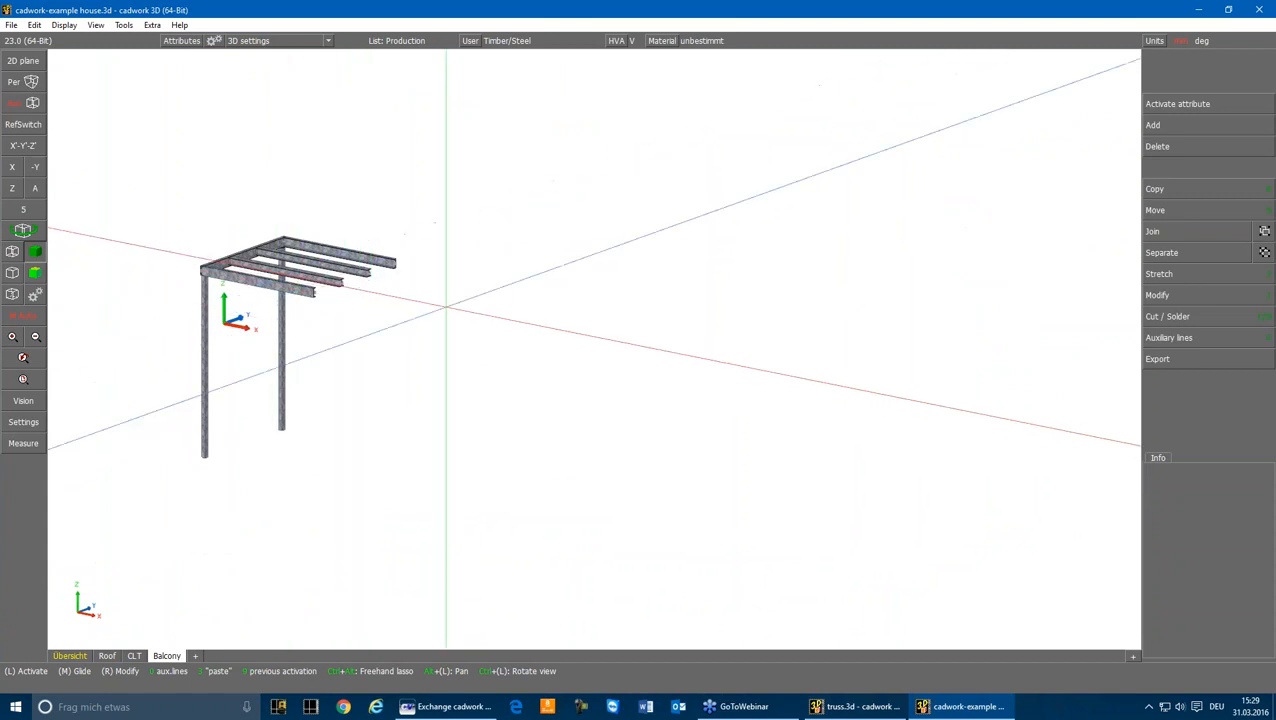
{"action": "mouse_move", "coordinate": [131, 663]}
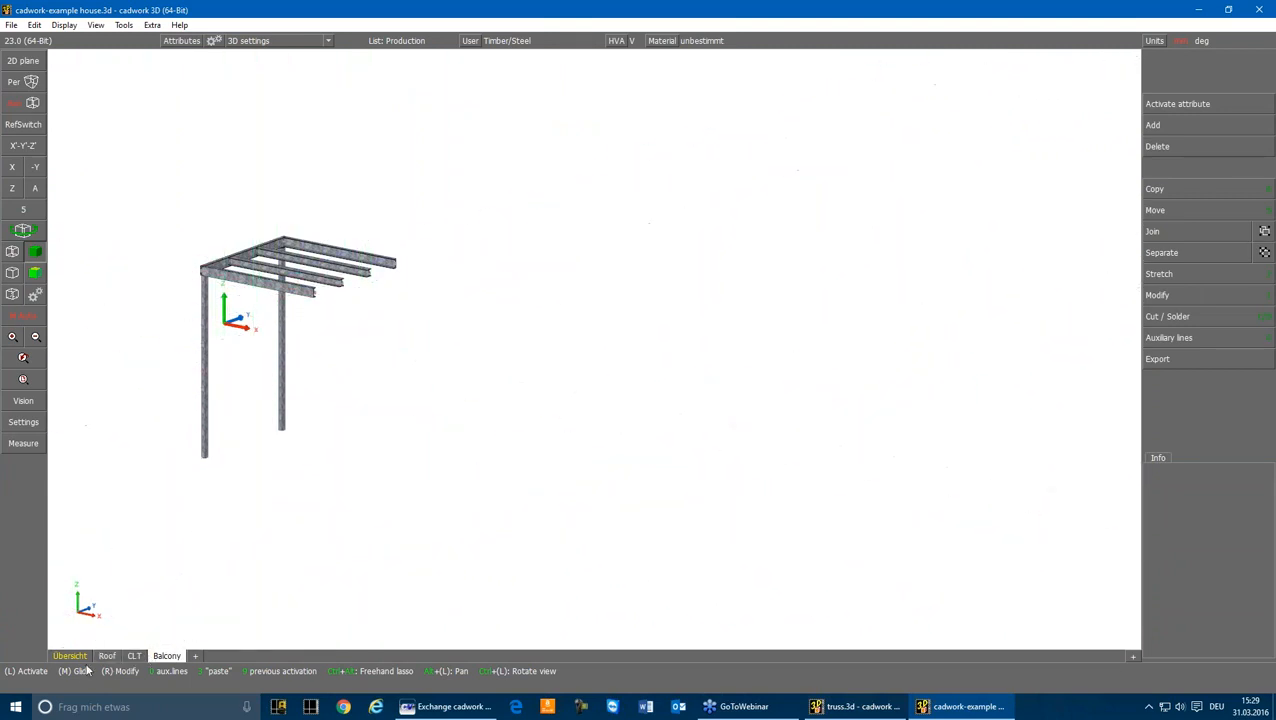
Step: Show the Roof scene as a wireframe and activate one rafter at its notch over the eaves purlin
{"action": "left_click", "coordinate": [106, 657]}
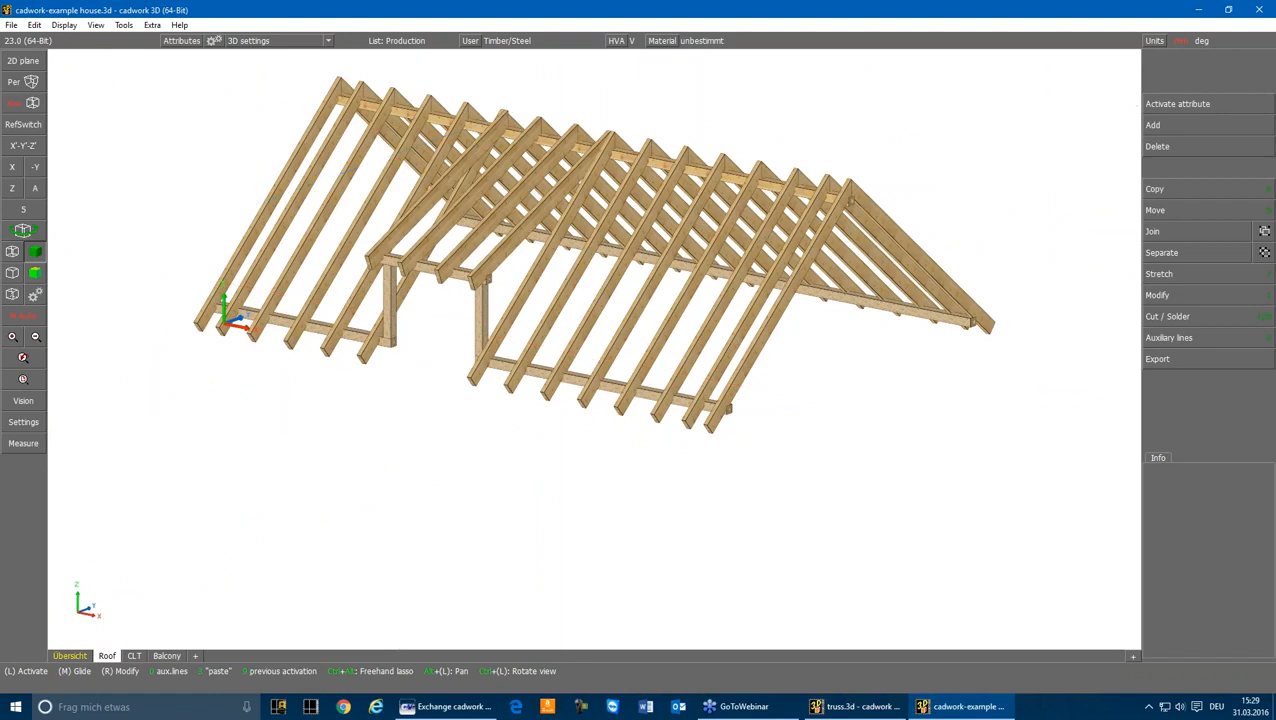
{"action": "left_click", "coordinate": [12, 252]}
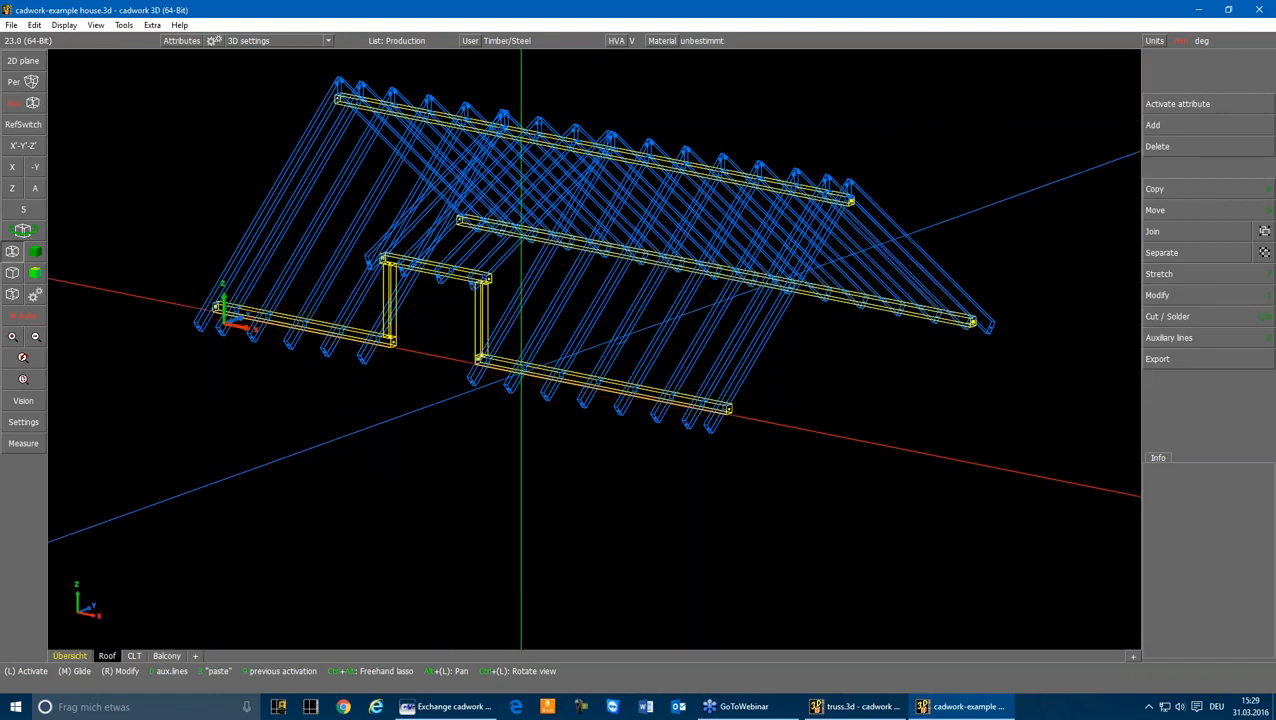
{"action": "scroll", "coordinate": [520, 374], "scroll_direction": "up", "scroll_amount": 6}
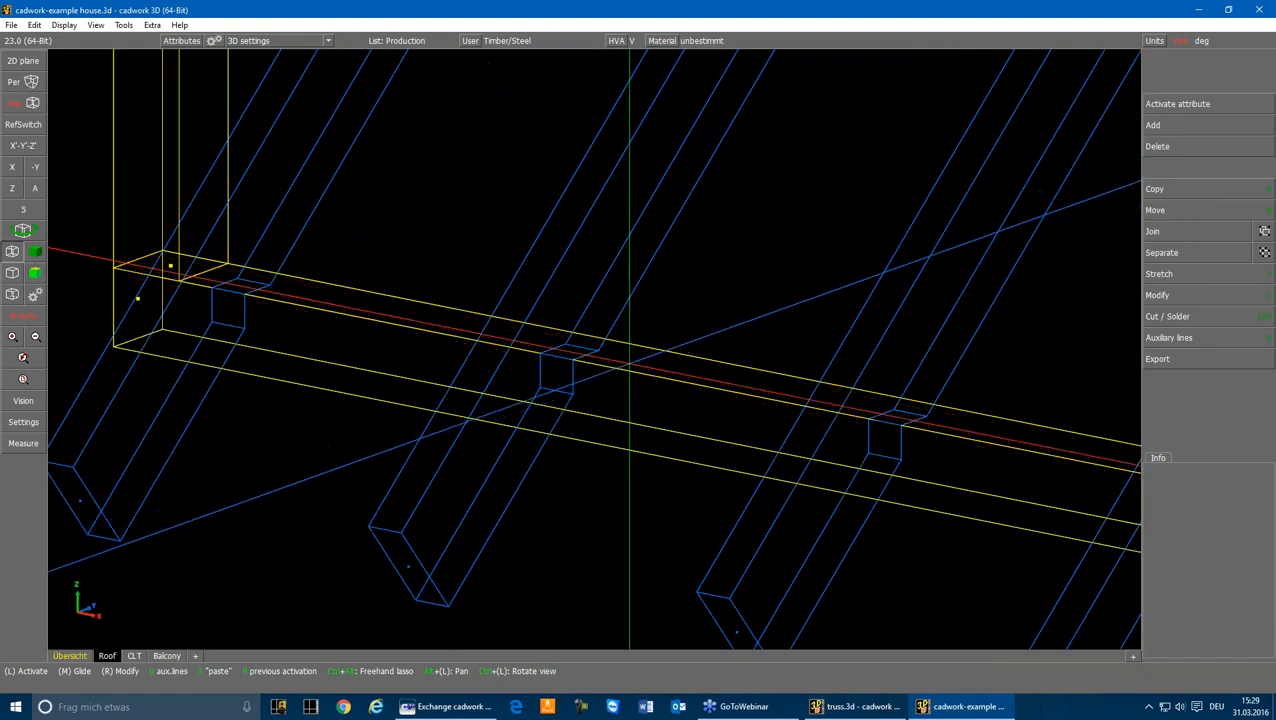
{"action": "left_click", "coordinate": [629, 365]}
{"action": "left_click", "coordinate": [524, 474]}
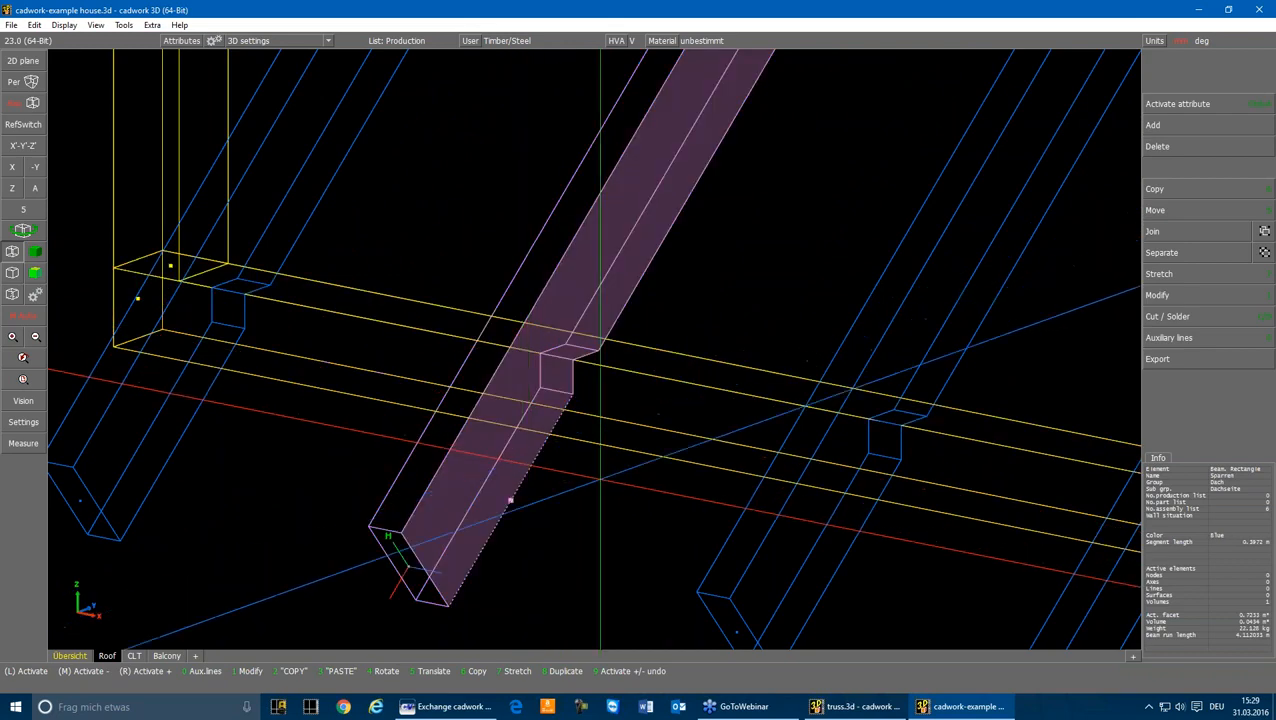
Step: Deactivate the rafter and insert the catalog element support-not moveable from the Statik folder at the eaves purlin's end node
{"action": "left_click", "coordinate": [600, 480]}
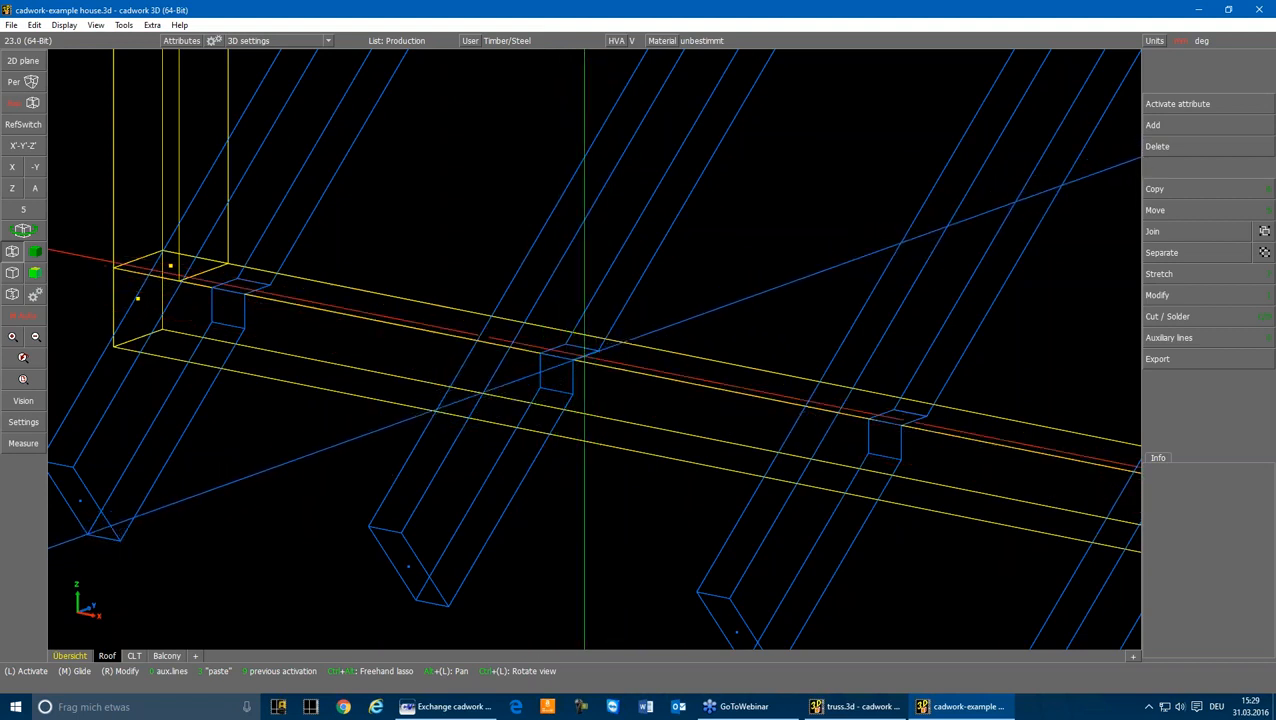
{"action": "scroll", "coordinate": [591, 345], "scroll_direction": "down", "scroll_amount": 5}
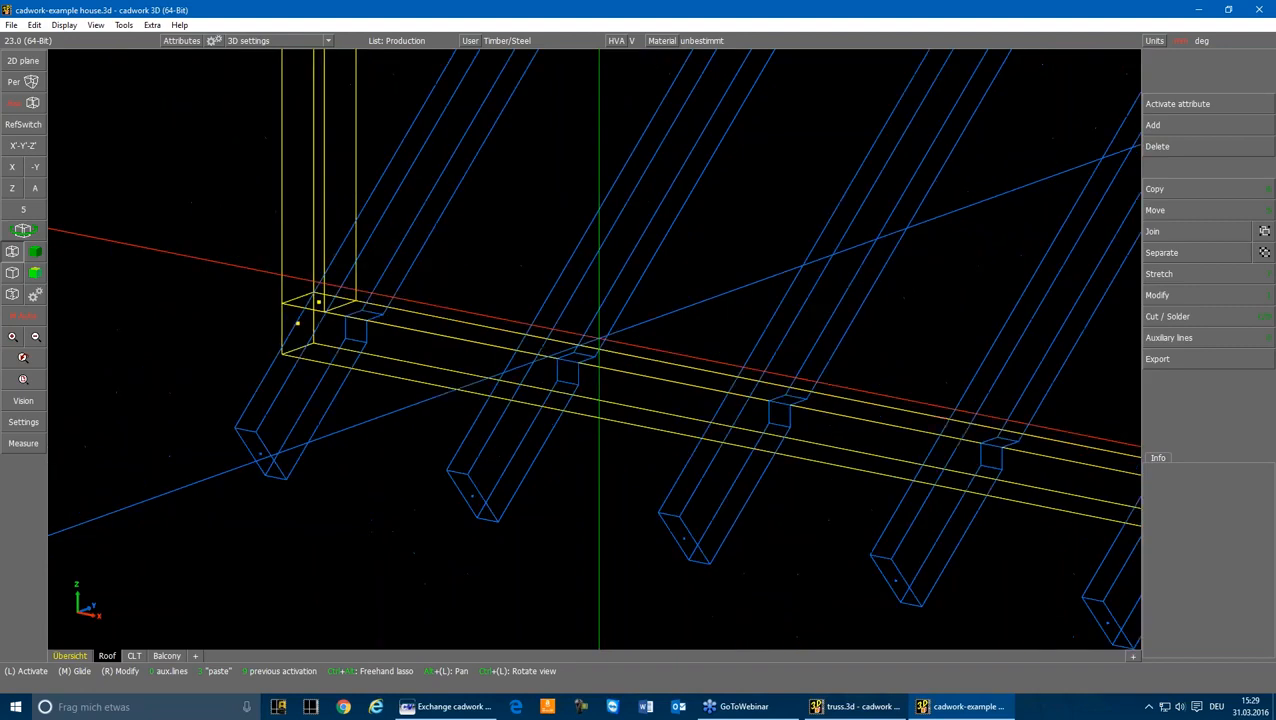
{"action": "scroll", "coordinate": [722, 352], "scroll_direction": "down", "scroll_amount": 4}
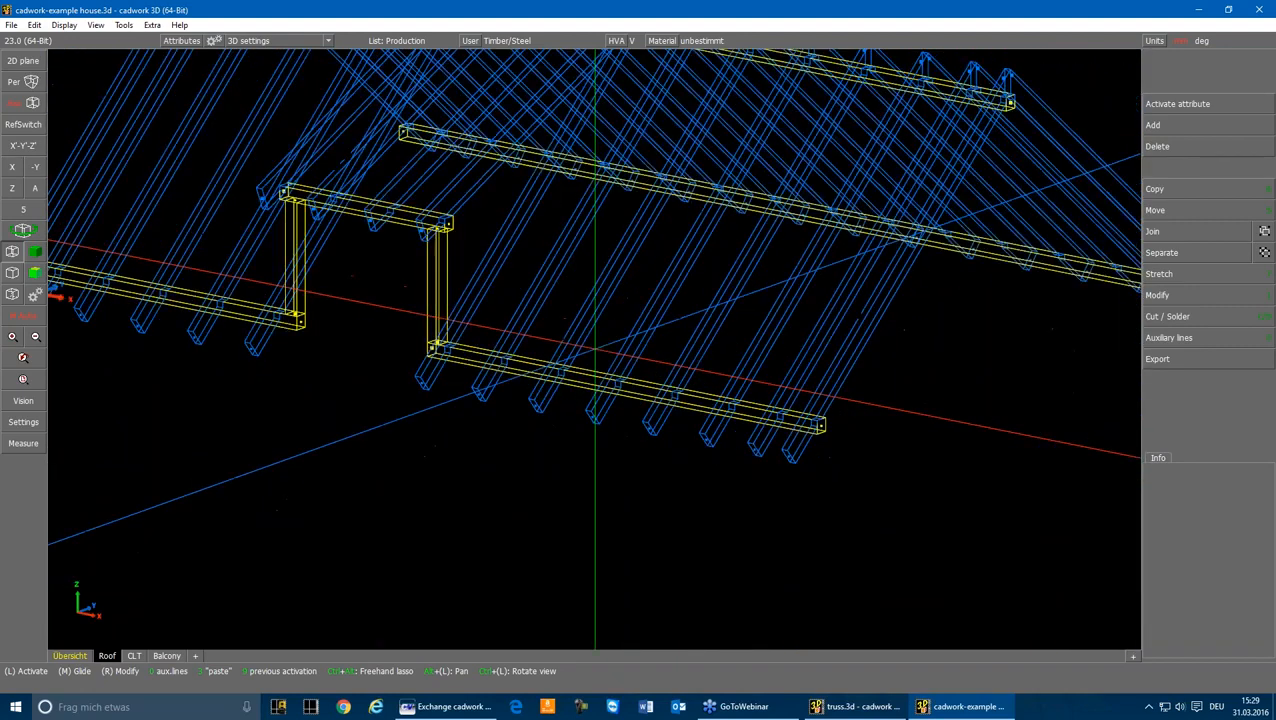
{"action": "scroll", "coordinate": [675, 350], "scroll_direction": "up", "scroll_amount": 4}
{"action": "scroll", "coordinate": [597, 344], "scroll_direction": "up", "scroll_amount": 3}
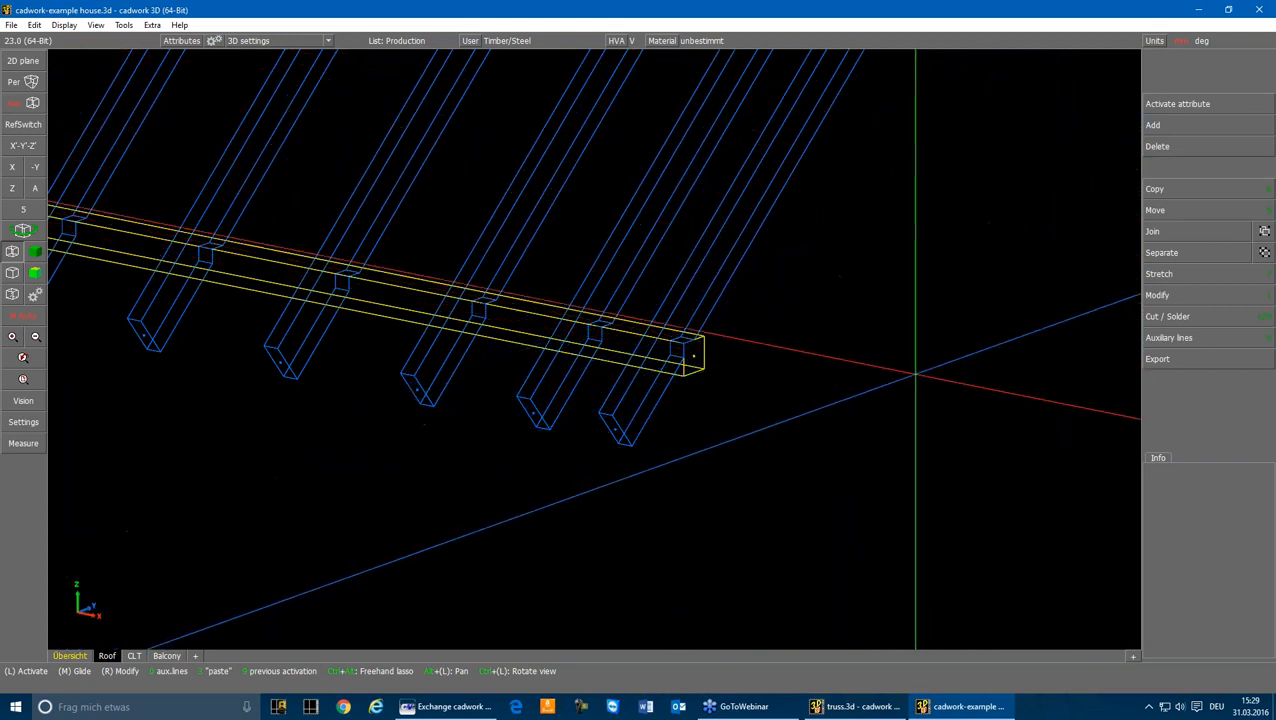
{"action": "left_click", "coordinate": [1161, 124]}
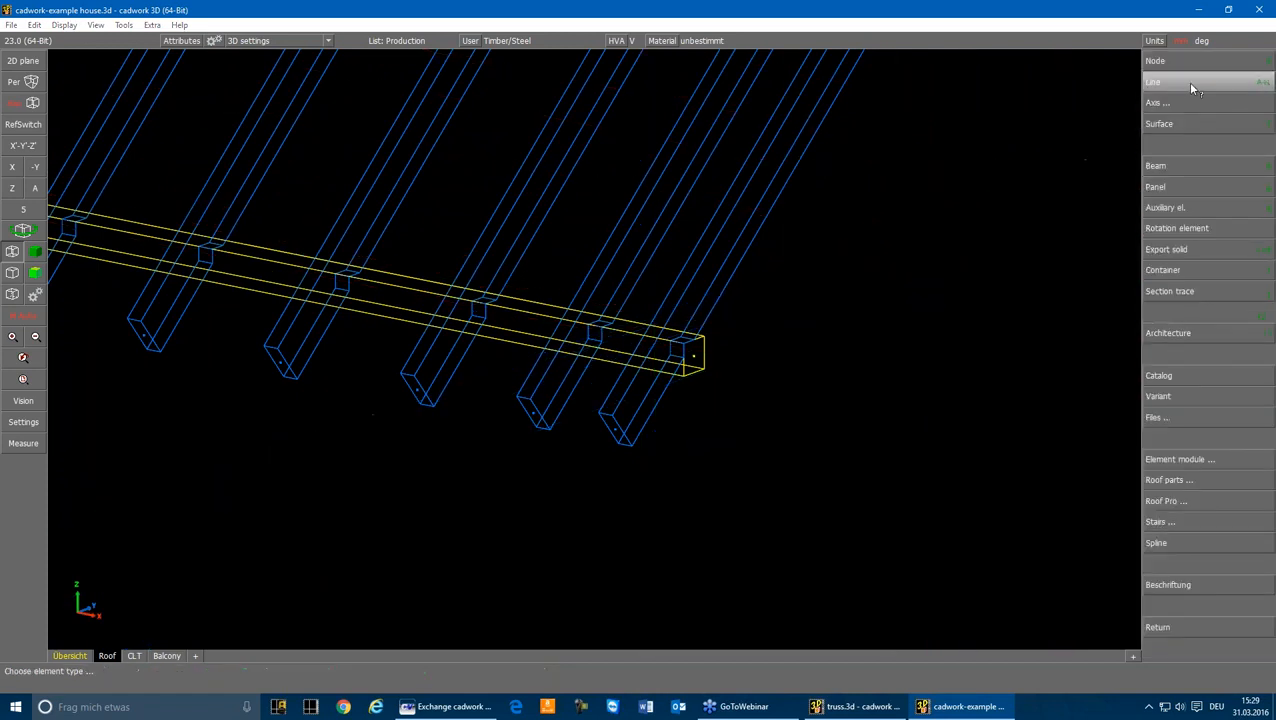
{"action": "left_click", "coordinate": [1160, 377]}
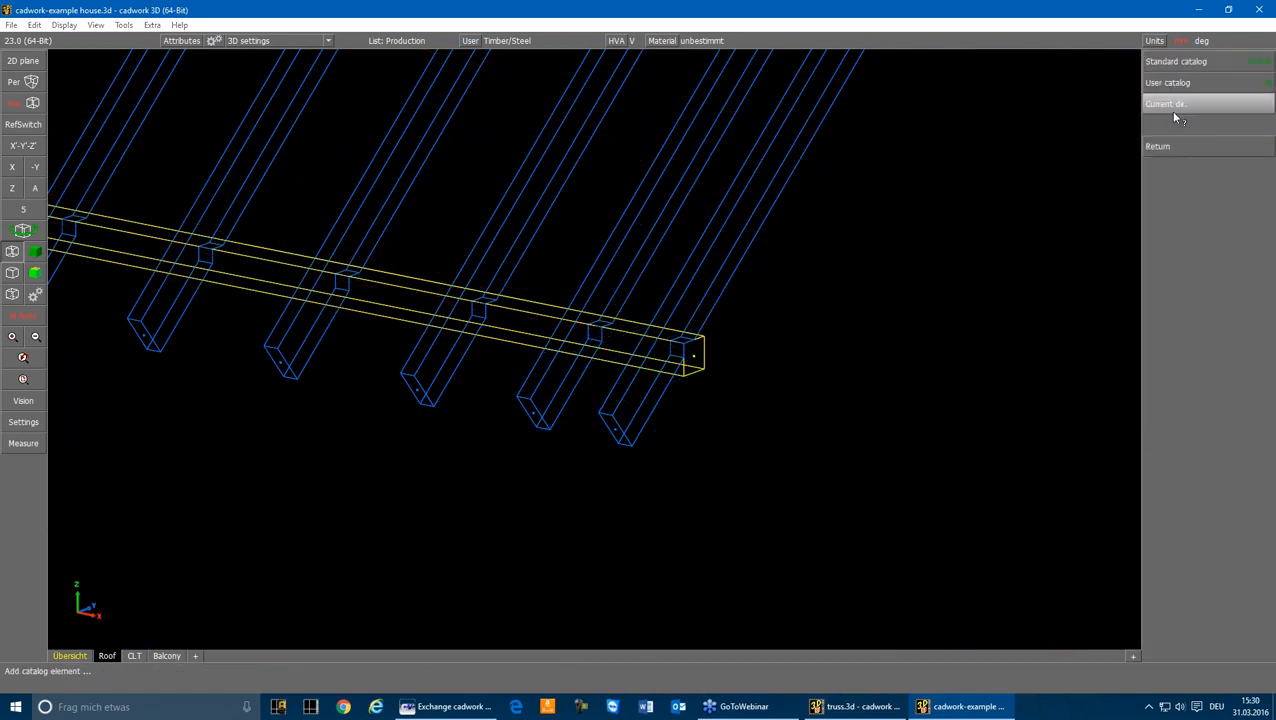
{"action": "left_click", "coordinate": [1190, 62]}
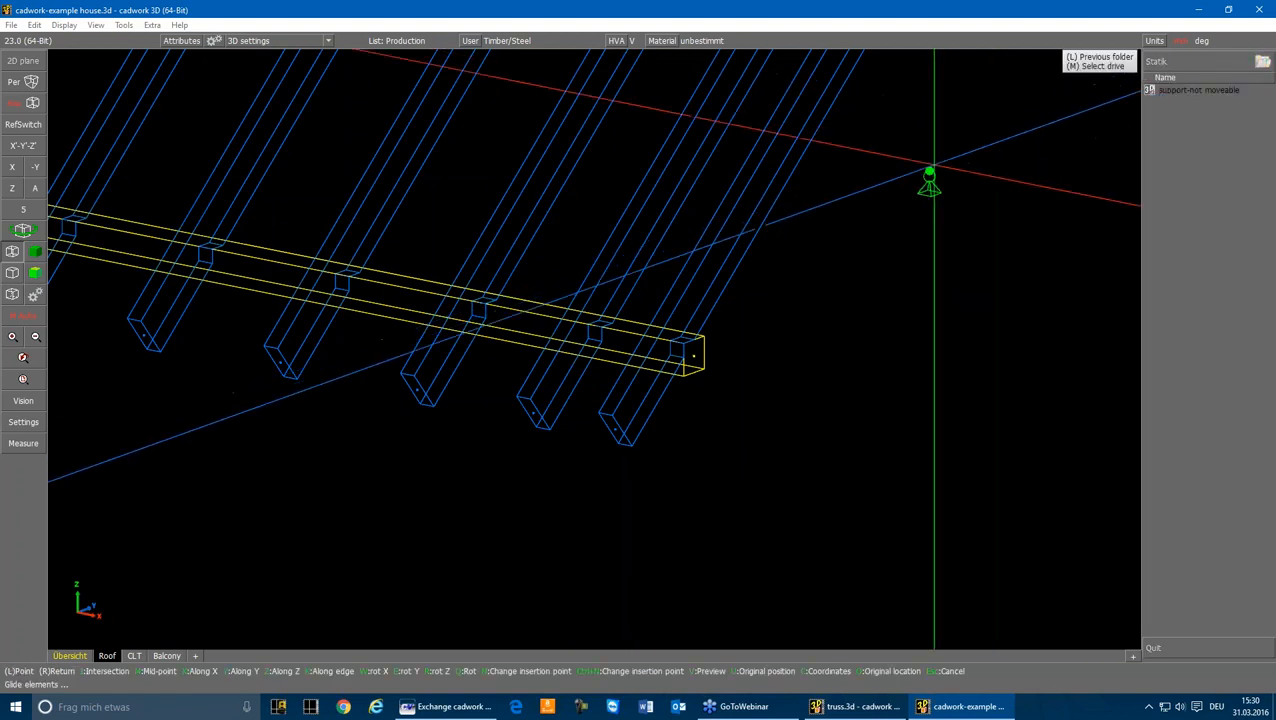
{"action": "scroll", "coordinate": [705, 330], "scroll_direction": "up", "scroll_amount": 5}
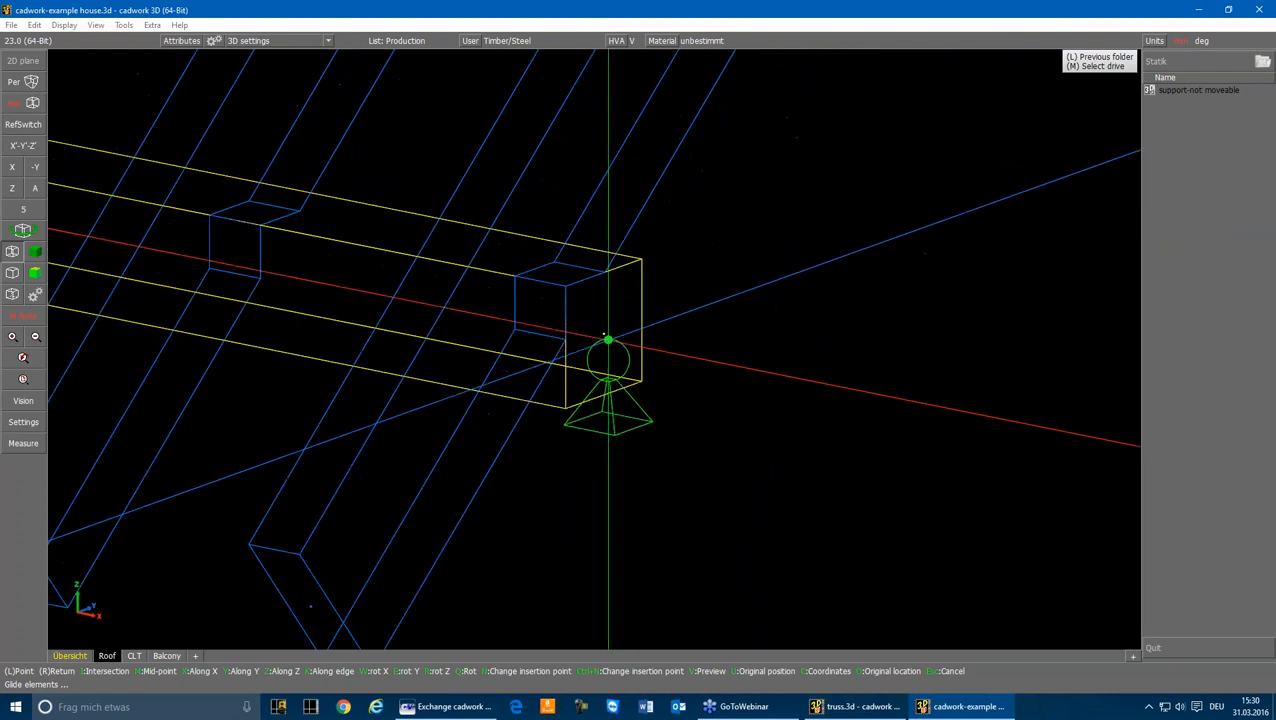
{"action": "right_click", "coordinate": [687, 340]}
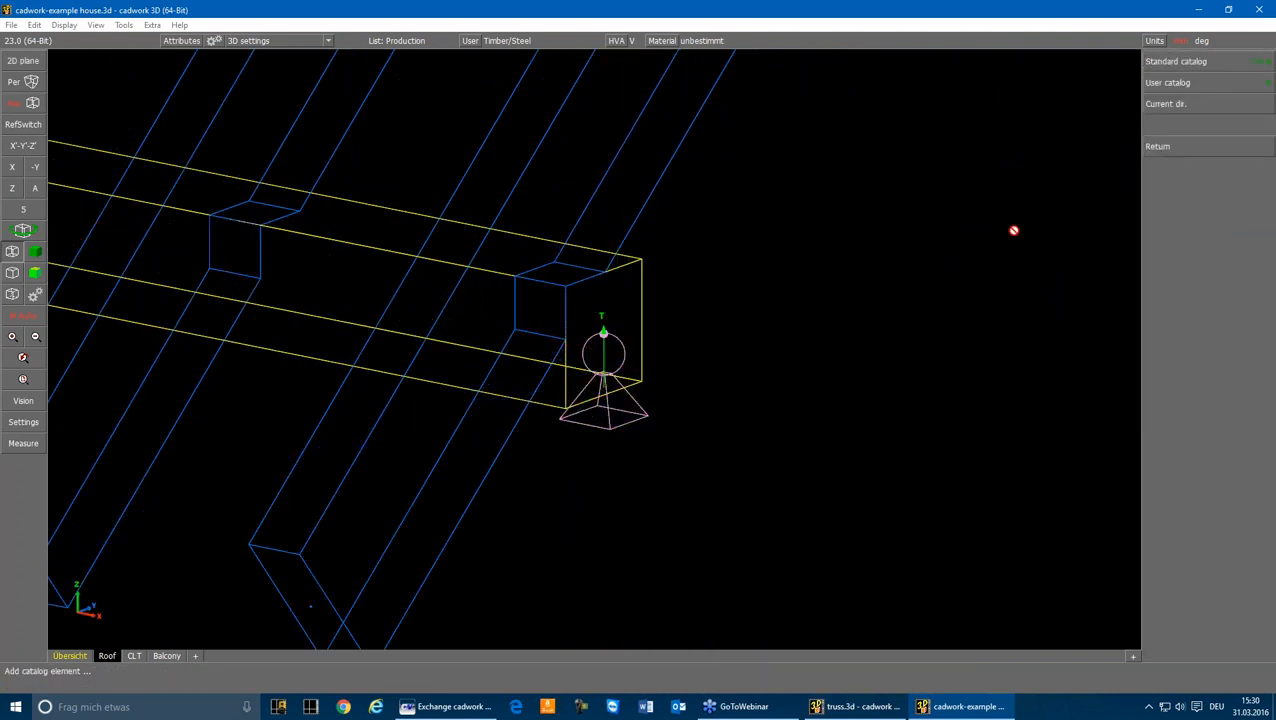
{"action": "left_click", "coordinate": [1162, 147]}
{"action": "key", "text": "Escape"}
Step: Activate the support's node and examine its support-setting attributes in the modification data
{"action": "scroll", "coordinate": [615, 345], "scroll_direction": "up", "scroll_amount": 2}
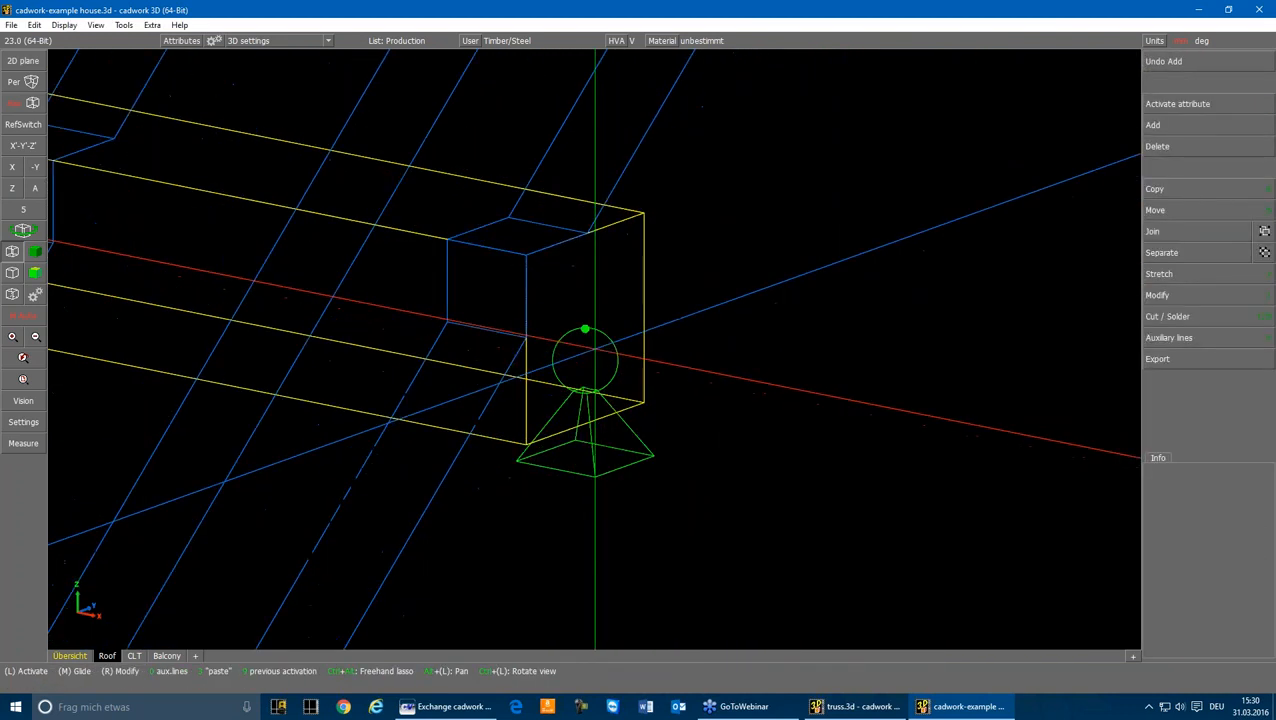
{"action": "scroll", "coordinate": [585, 328], "scroll_direction": "up", "scroll_amount": 2}
{"action": "left_click", "coordinate": [572, 300]}
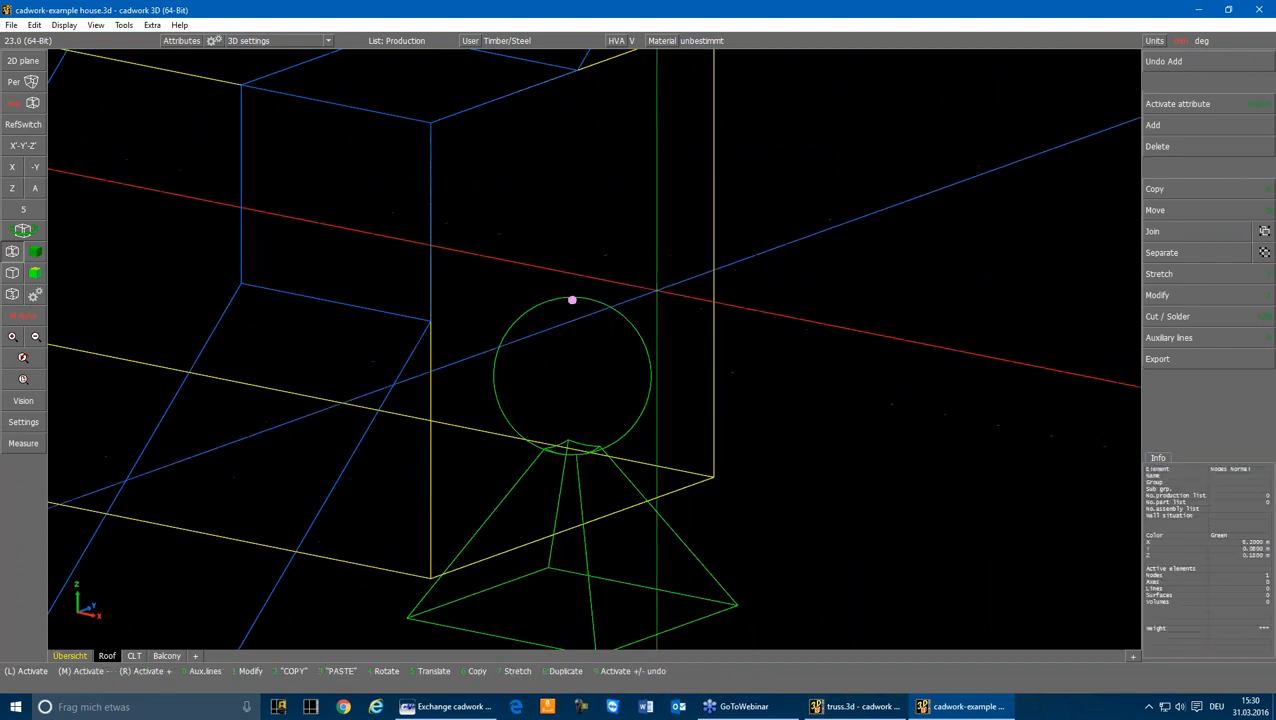
{"action": "left_click", "coordinate": [1156, 296]}
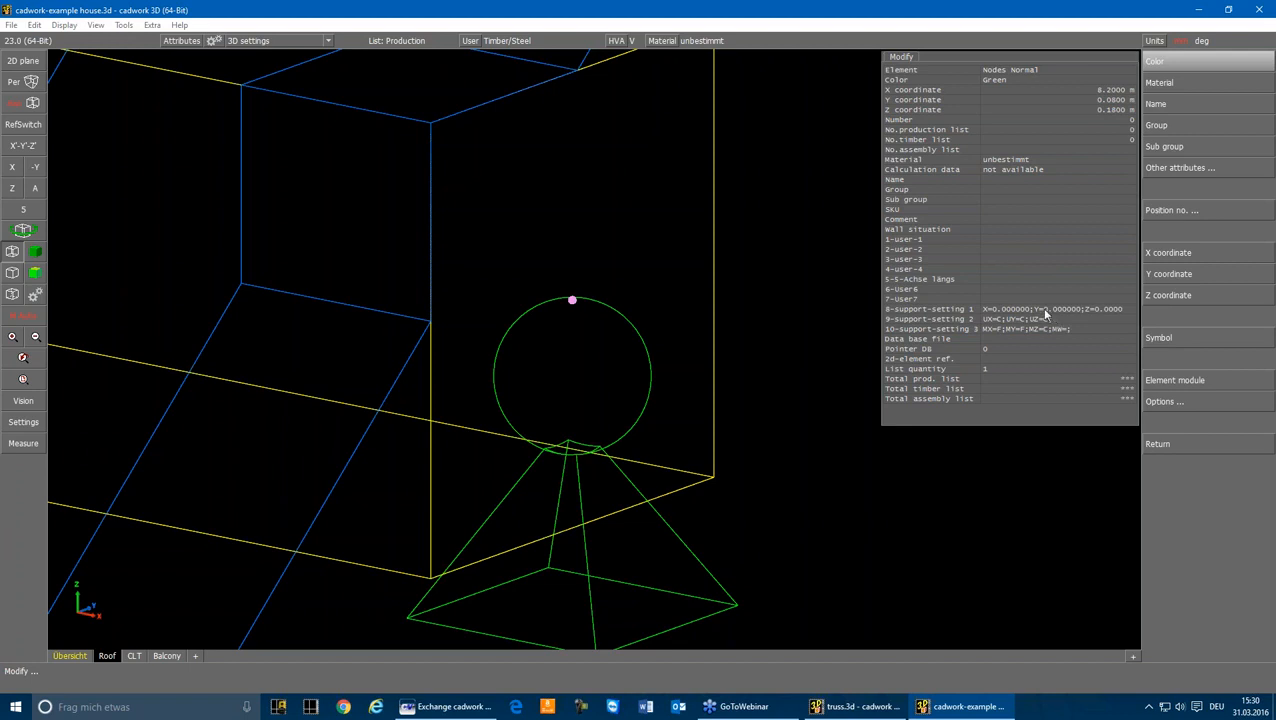
{"action": "right_click", "coordinate": [780, 216]}
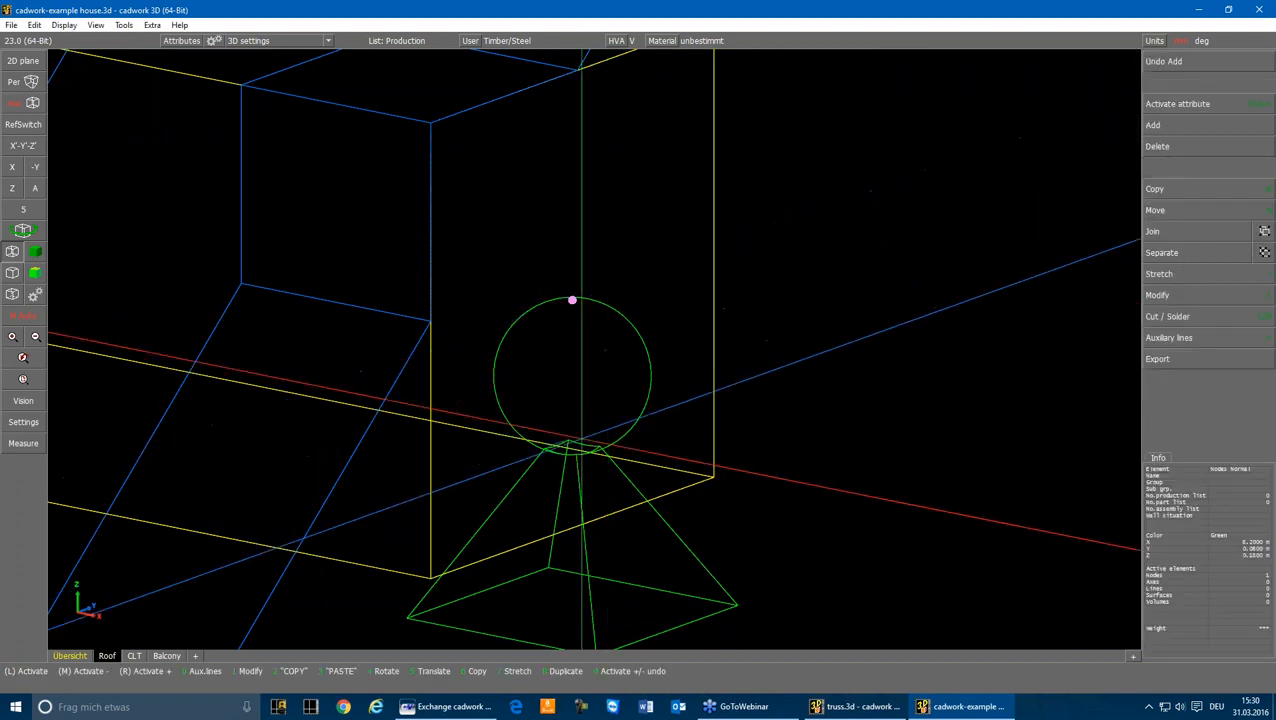
Step: Activate the whole support group and move it along X from the purlin end to the second-to-last rafter
{"action": "left_click", "coordinate": [575, 430]}
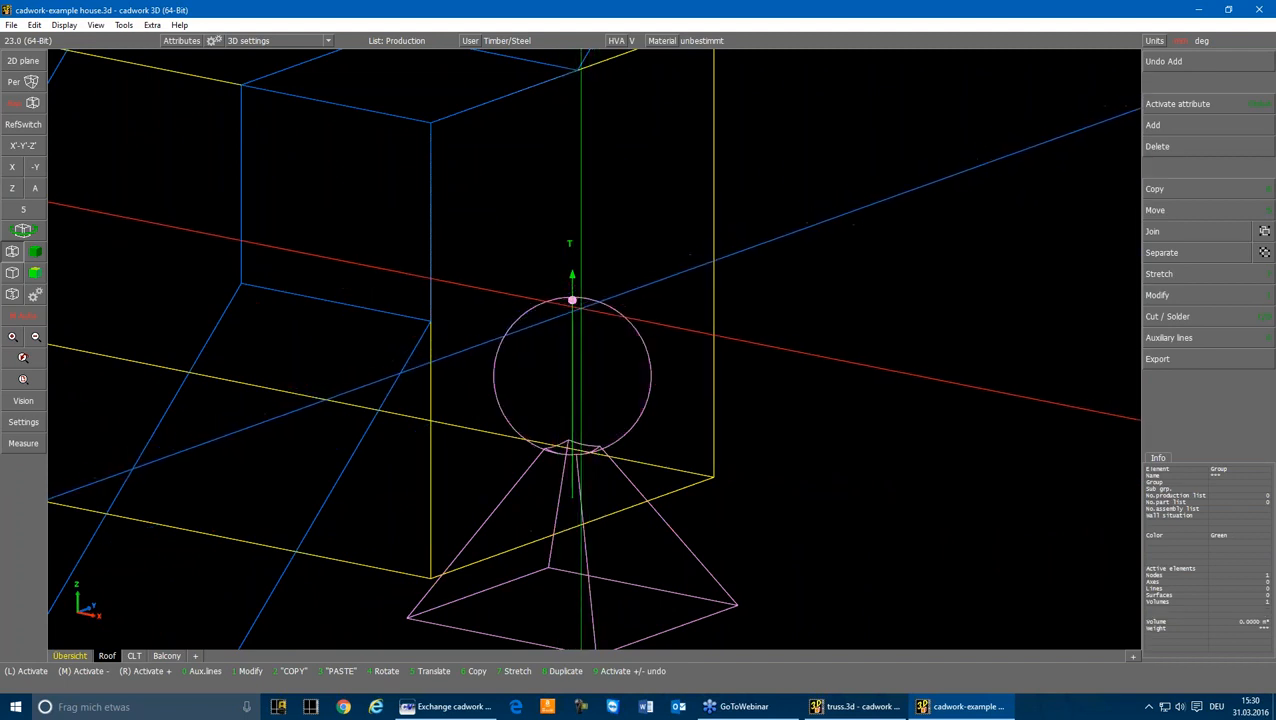
{"action": "scroll", "coordinate": [572, 300], "scroll_direction": "down", "scroll_amount": 5}
{"action": "scroll", "coordinate": [595, 349], "scroll_direction": "down", "scroll_amount": 5}
{"action": "key", "text": "5"}
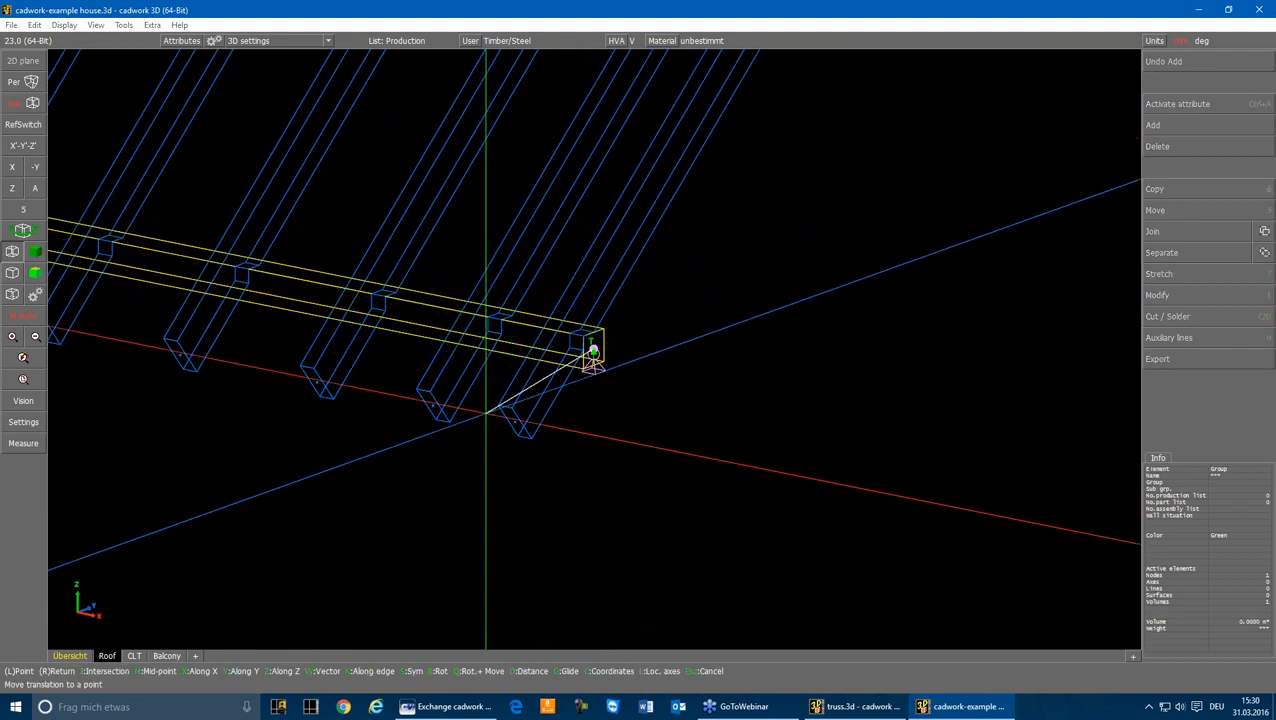
{"action": "key", "text": "x"}
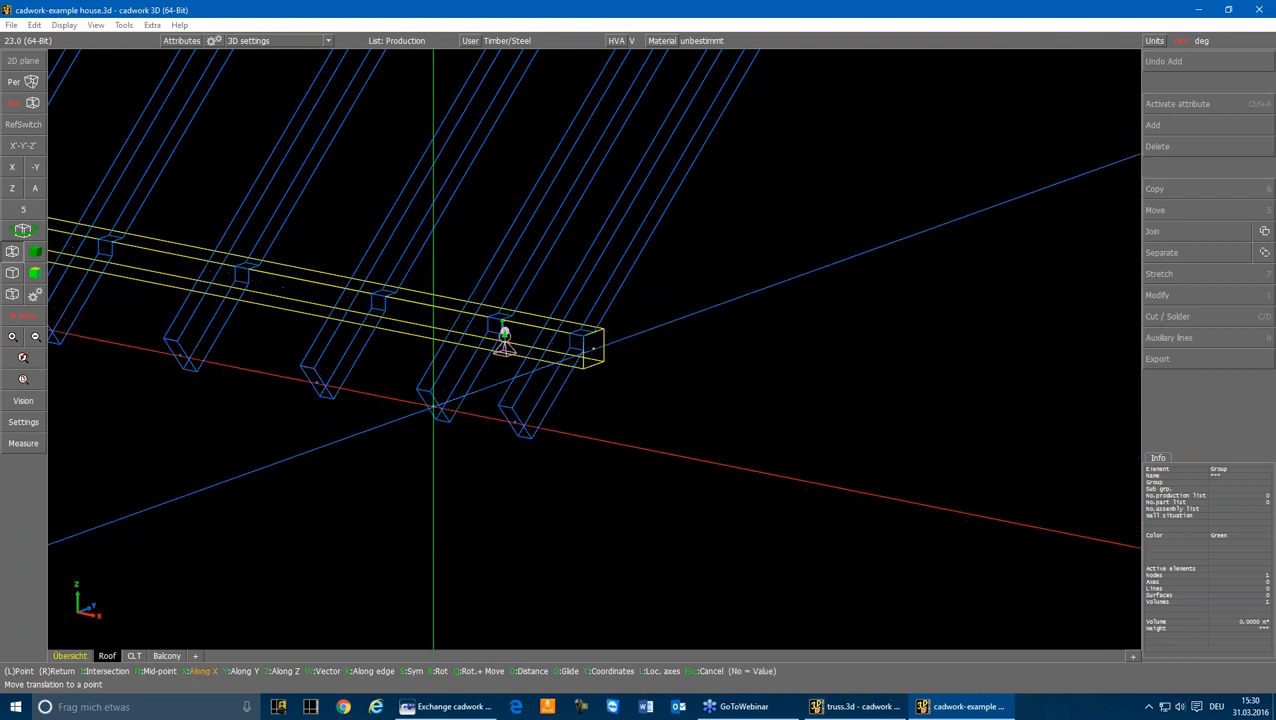
Step: Copy the support along X to the next rafter, and from that one make 12 copies along the rest of the eaves
{"action": "key", "text": "6"}
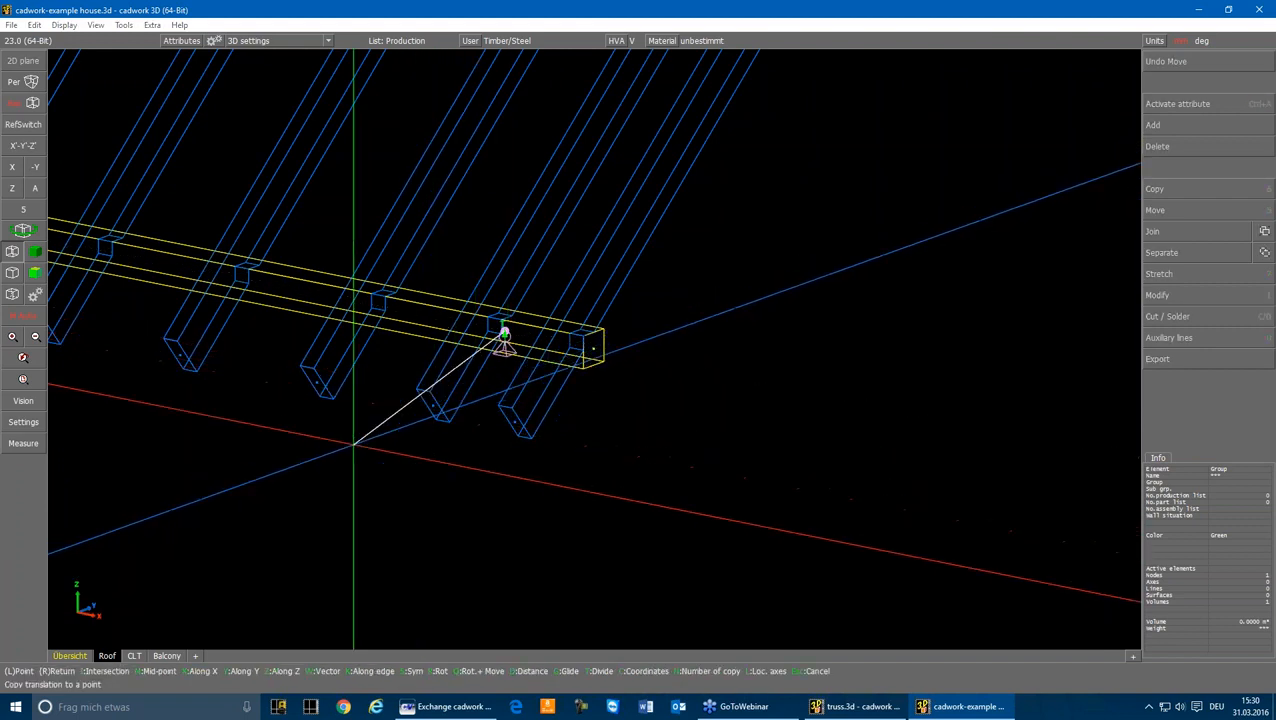
{"action": "key", "text": "x"}
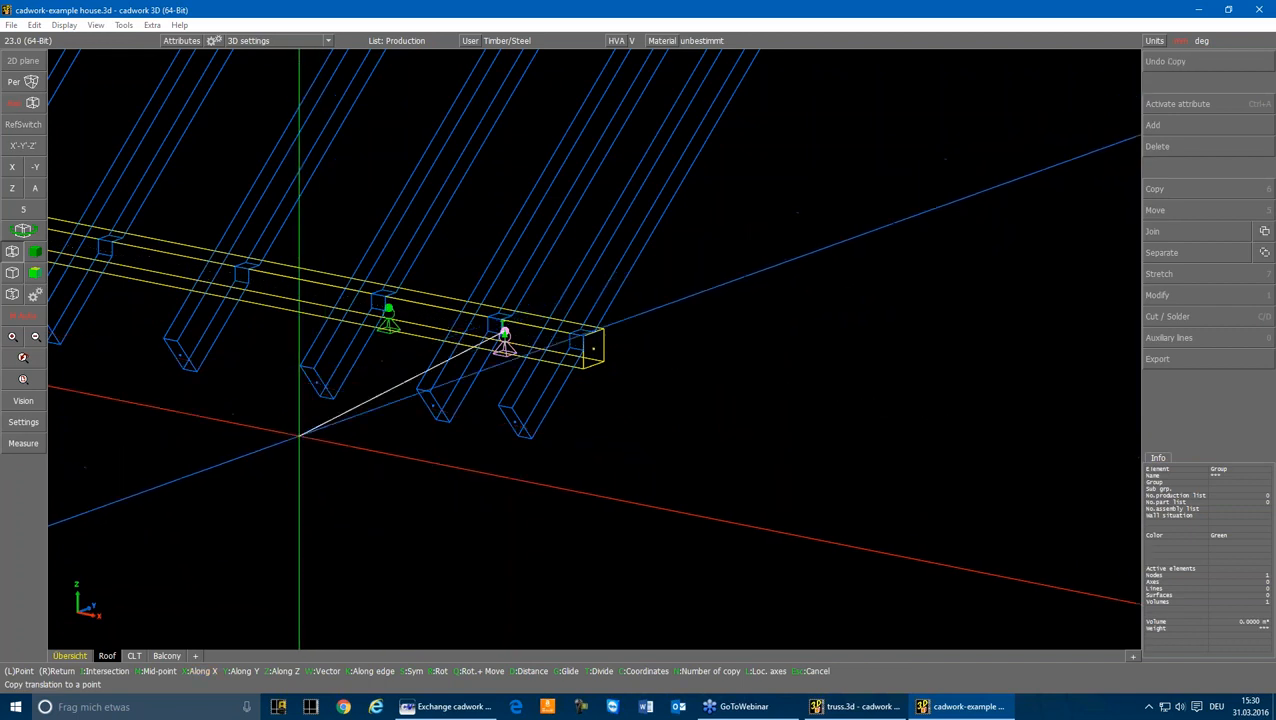
{"action": "left_click", "coordinate": [342, 366]}
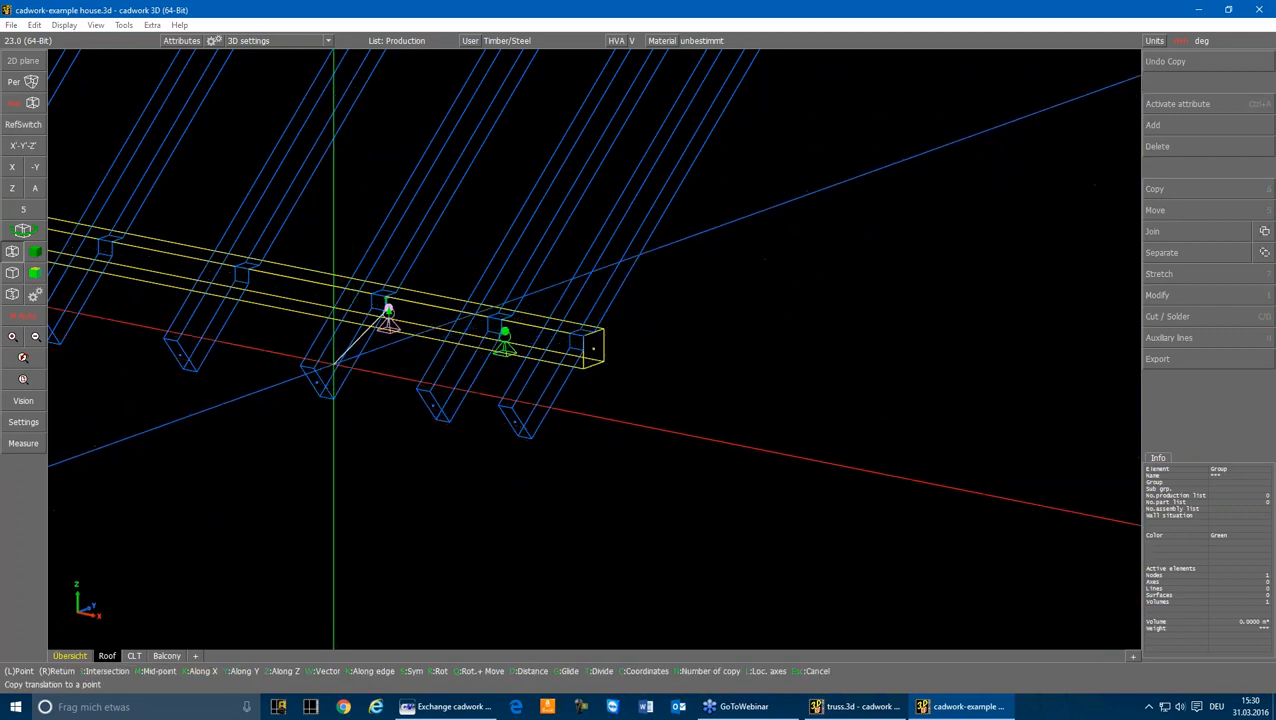
{"action": "left_click", "coordinate": [300, 440]}
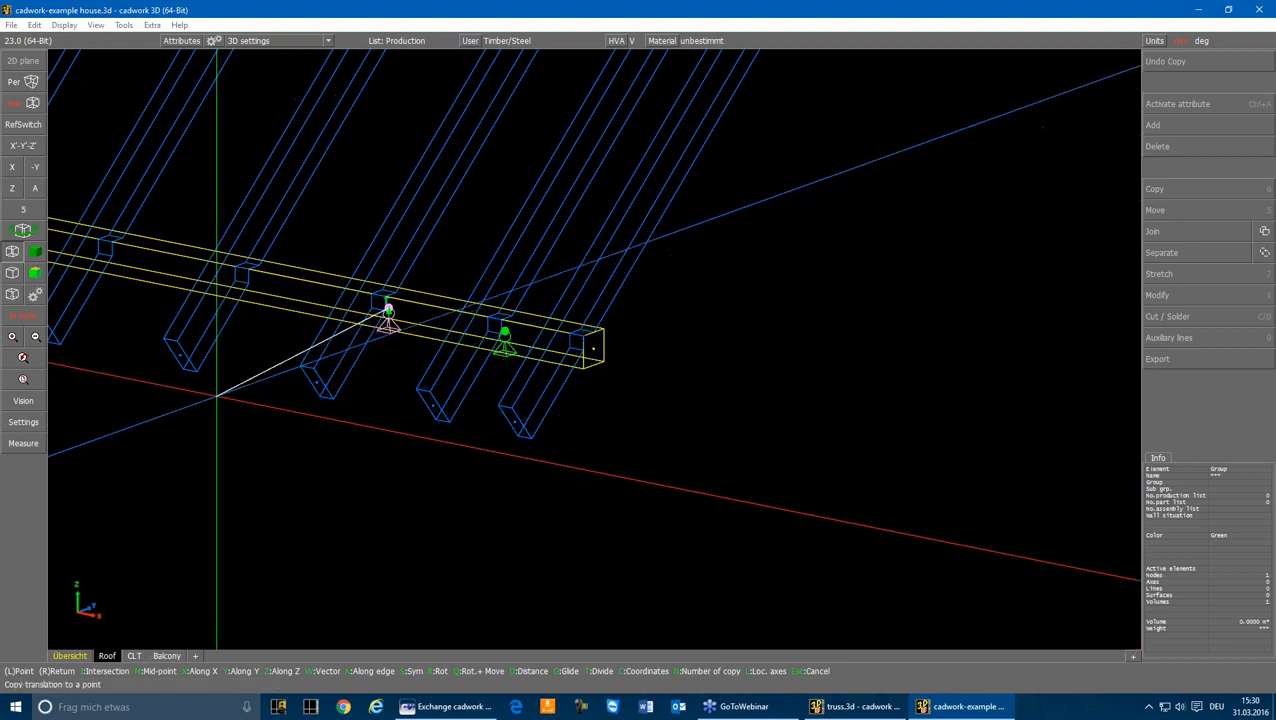
{"action": "key", "text": "x"}
{"action": "left_click", "coordinate": [176, 366]}
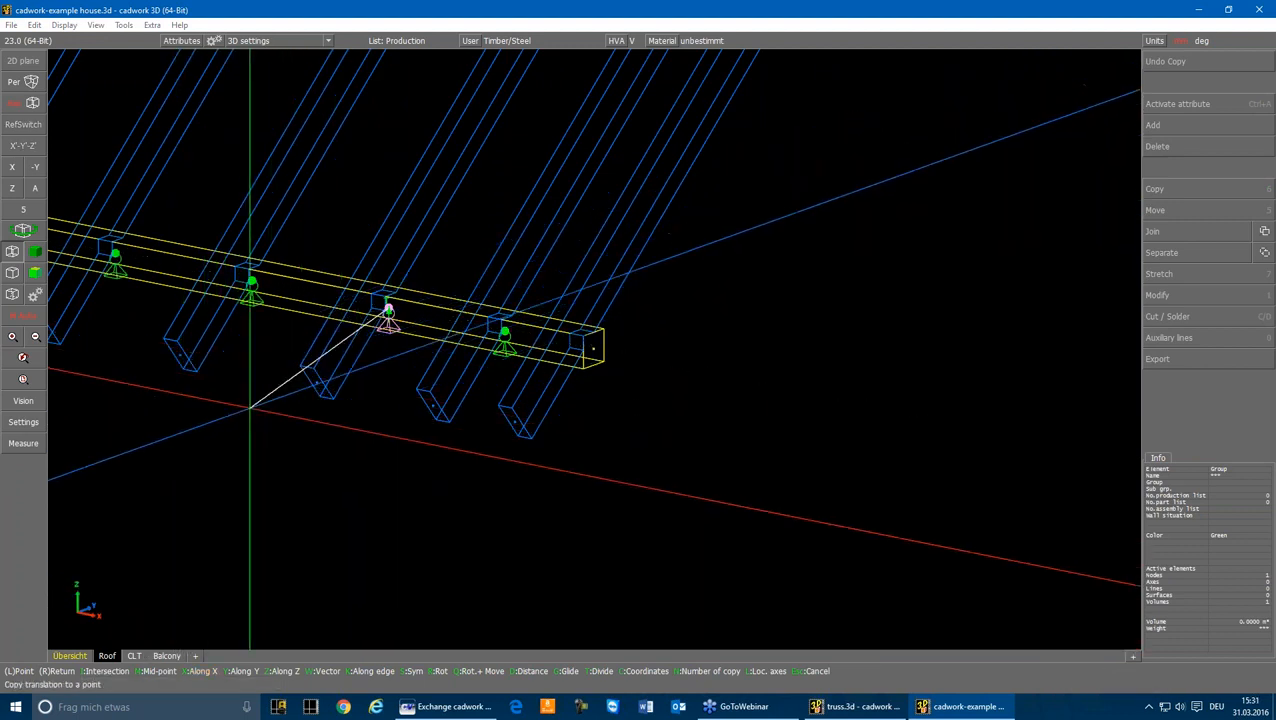
{"action": "scroll", "coordinate": [249, 408], "scroll_direction": "down", "scroll_amount": 4}
{"action": "key", "text": "Escape"}
Step: Activate all 14 eaves supports in the X view and mirror-copy them about the plane perpendicular to Y through the ridge purlin's centre
{"action": "scroll", "coordinate": [376, 282], "scroll_direction": "up", "scroll_amount": 3}
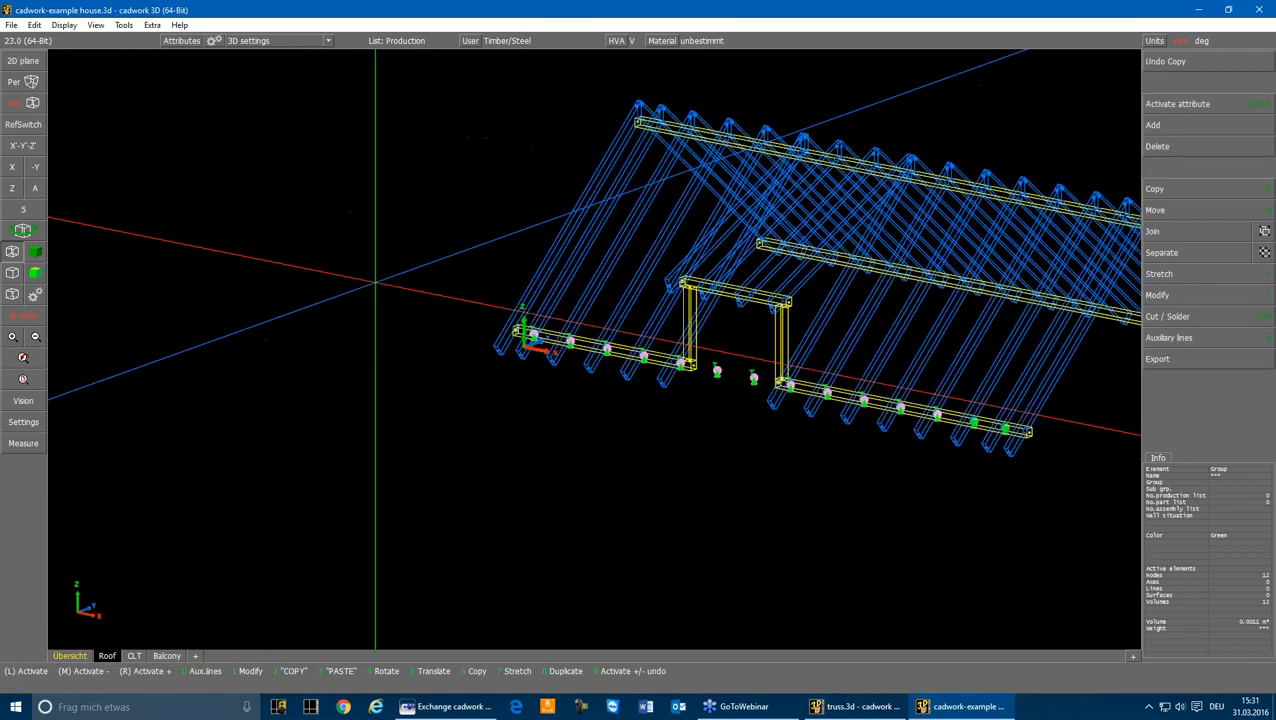
{"action": "left_click_drag", "start_coordinate": [869, 369], "coordinate": [985, 446]}
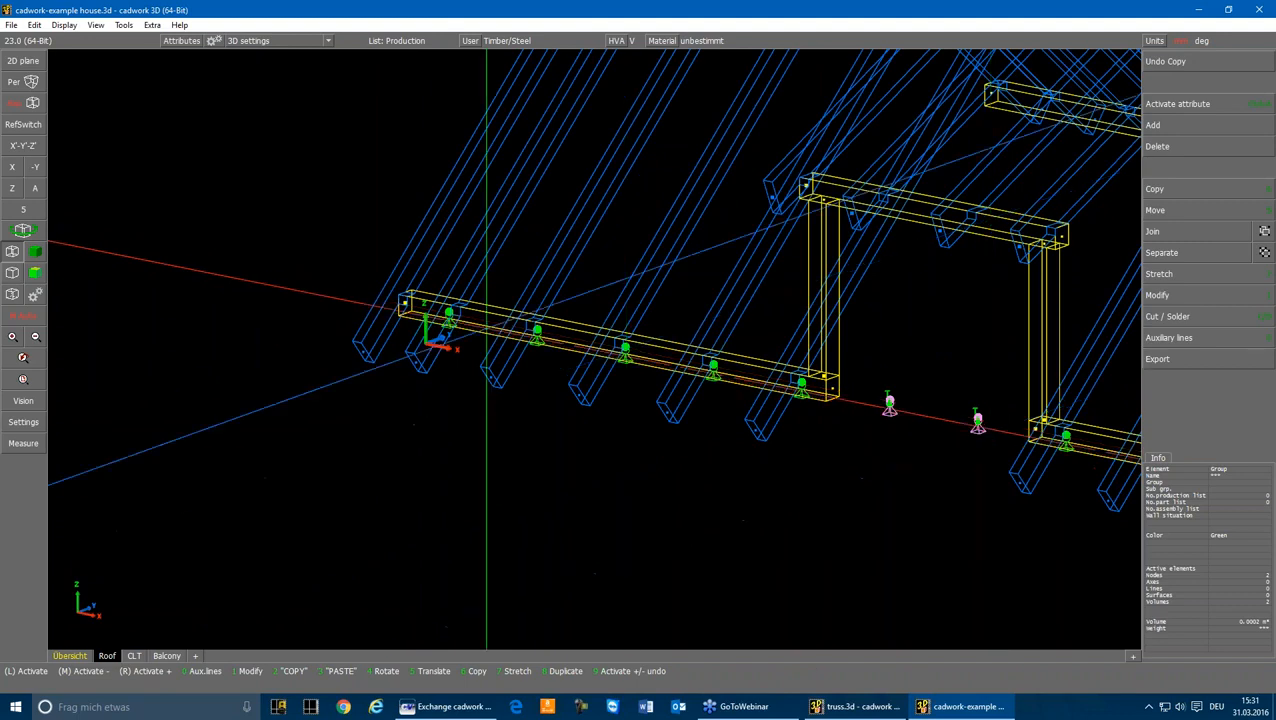
{"action": "left_click", "coordinate": [12, 167]}
{"action": "scroll", "coordinate": [588, 335], "scroll_direction": "up", "scroll_amount": 4}
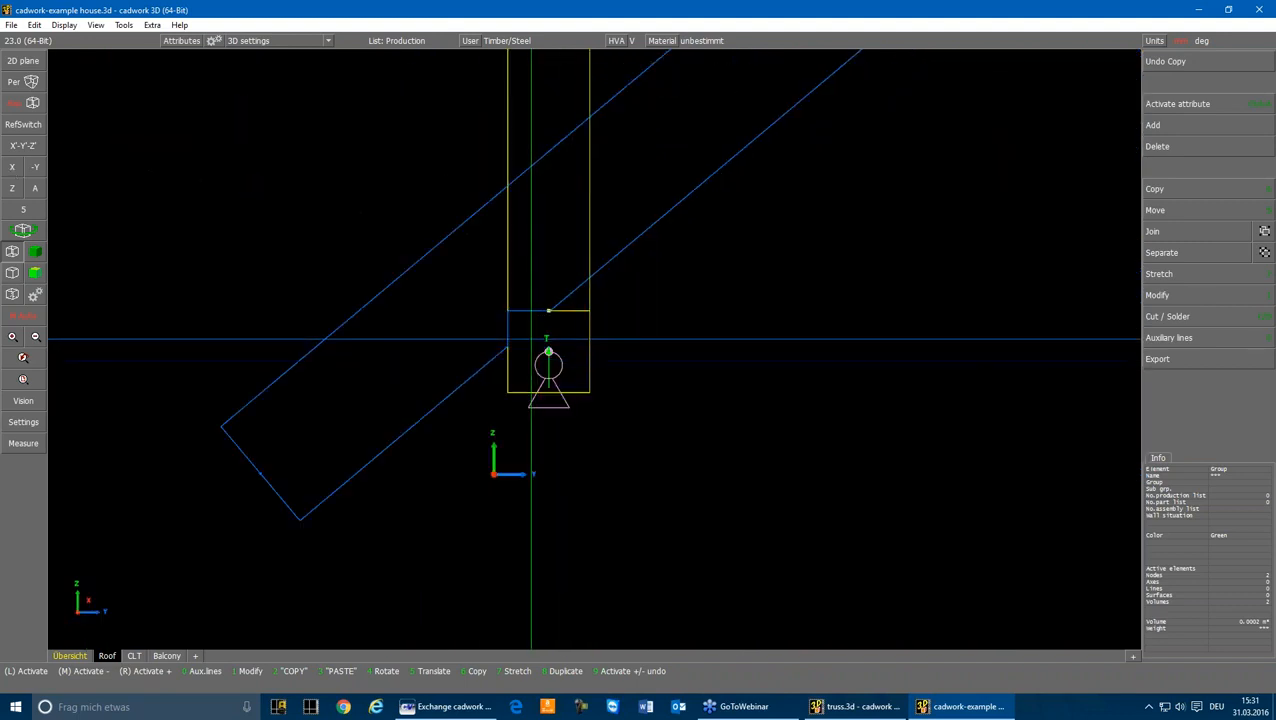
{"action": "left_click_drag", "start_coordinate": [530, 339], "coordinate": [589, 427]}
{"action": "left_click_drag", "start_coordinate": [510, 432], "coordinate": [606, 340]}
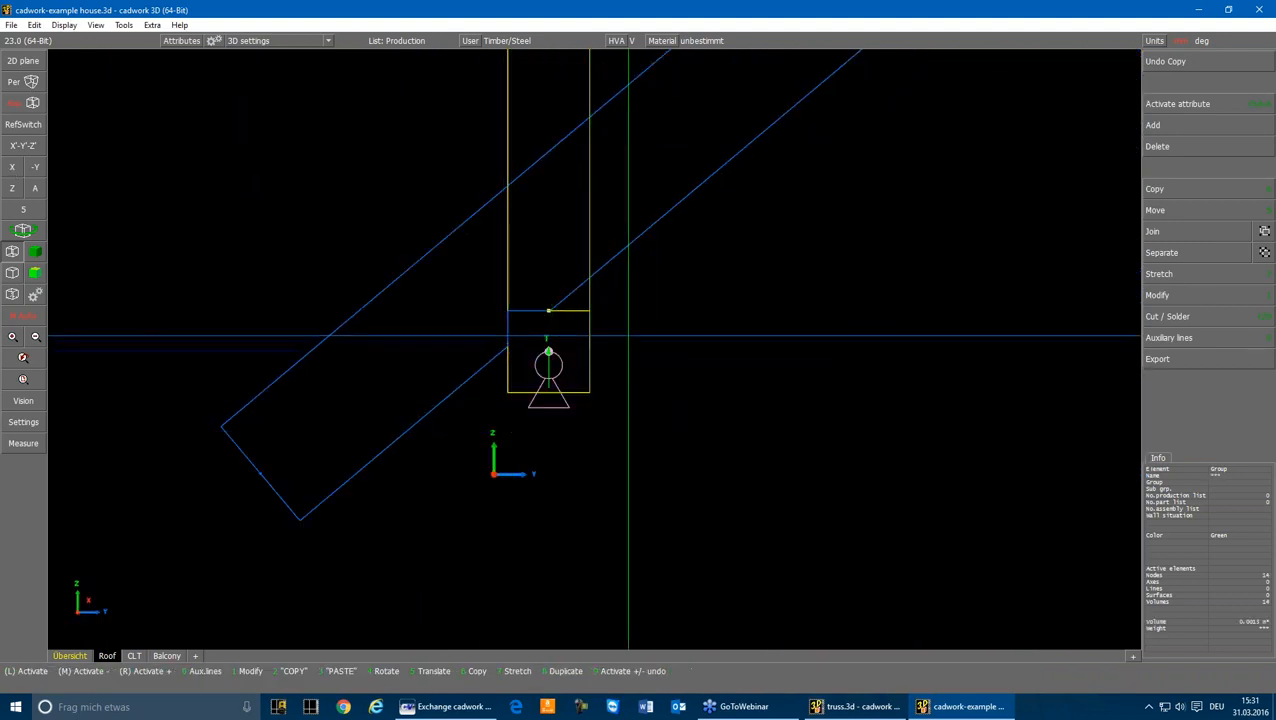
{"action": "scroll", "coordinate": [627, 333], "scroll_direction": "down", "scroll_amount": 5}
{"action": "scroll", "coordinate": [627, 297], "scroll_direction": "up", "scroll_amount": 6}
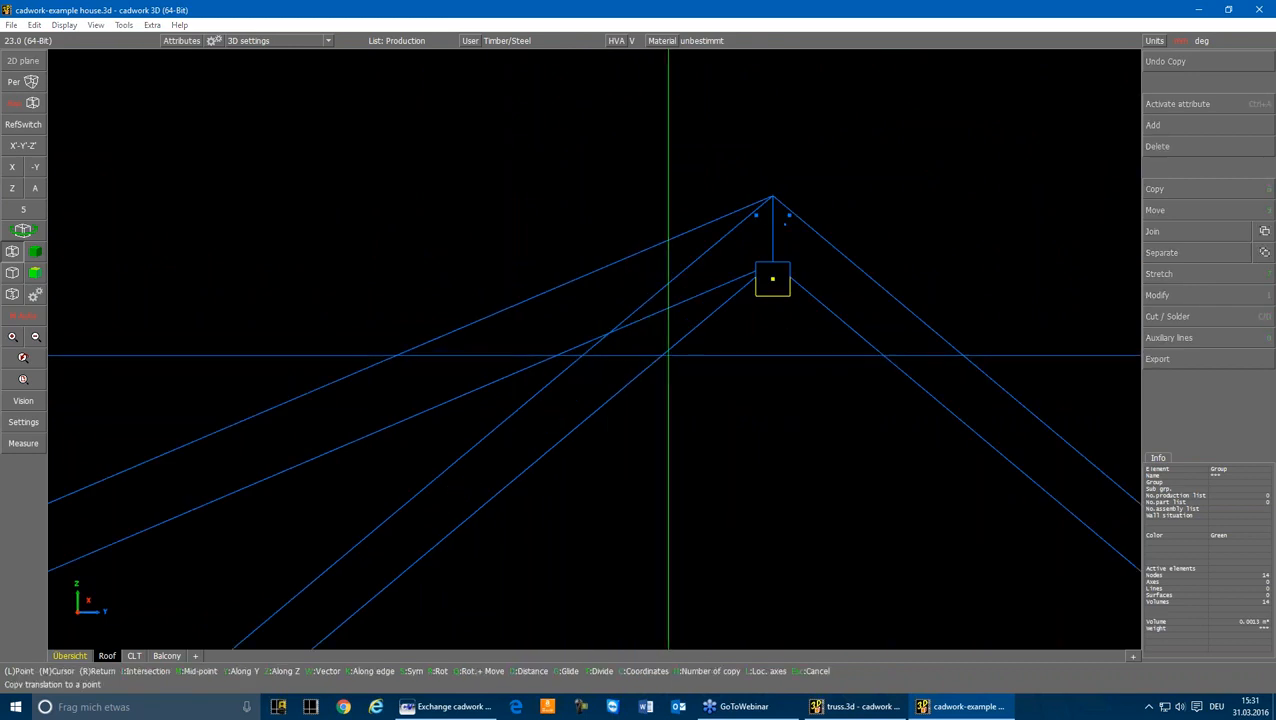
{"action": "left_click", "coordinate": [772, 279]}
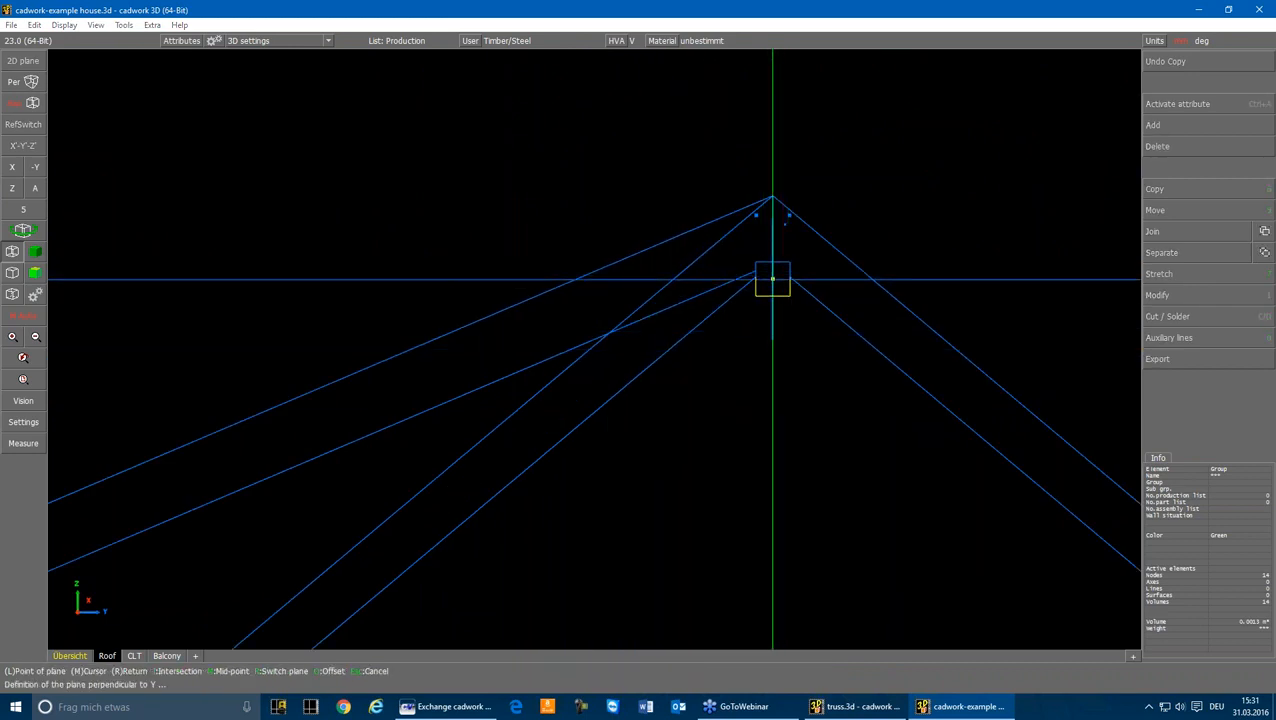
{"action": "left_click", "coordinate": [772, 279]}
{"action": "right_click", "coordinate": [774, 316]}
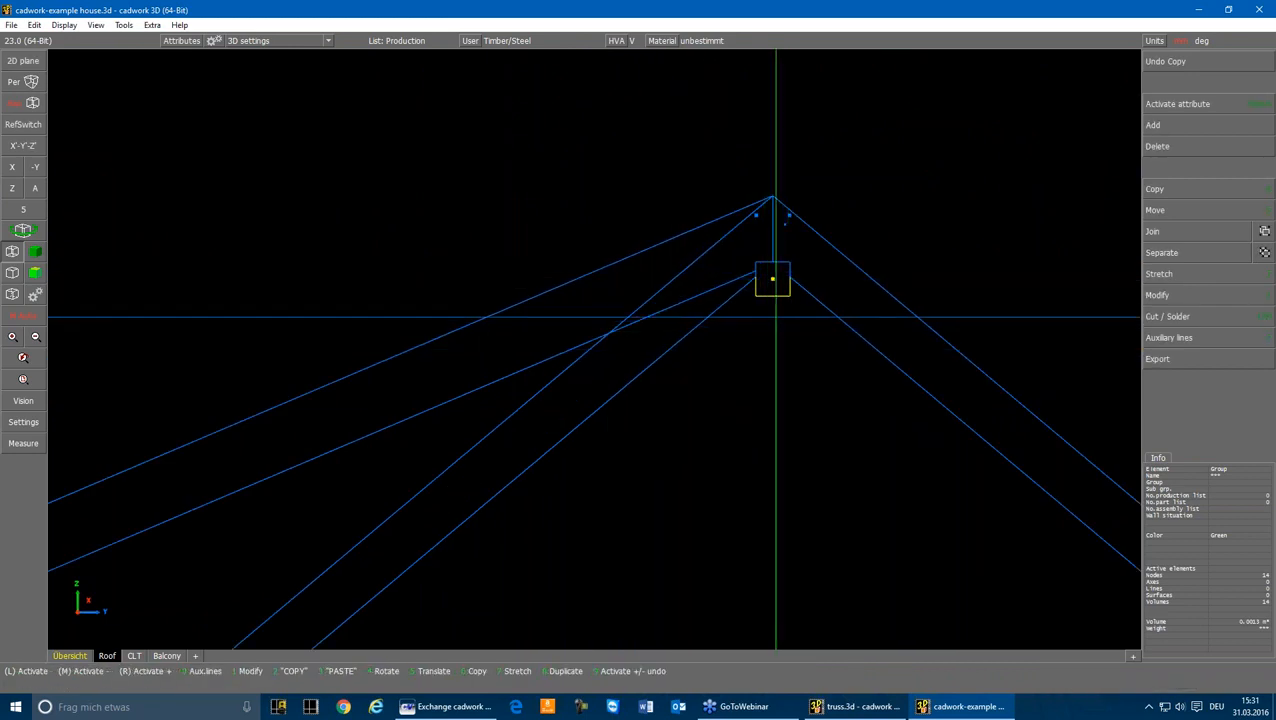
{"action": "scroll", "coordinate": [786, 305], "scroll_direction": "down", "scroll_amount": 6}
{"action": "scroll", "coordinate": [710, 459], "scroll_direction": "up", "scroll_amount": 4}
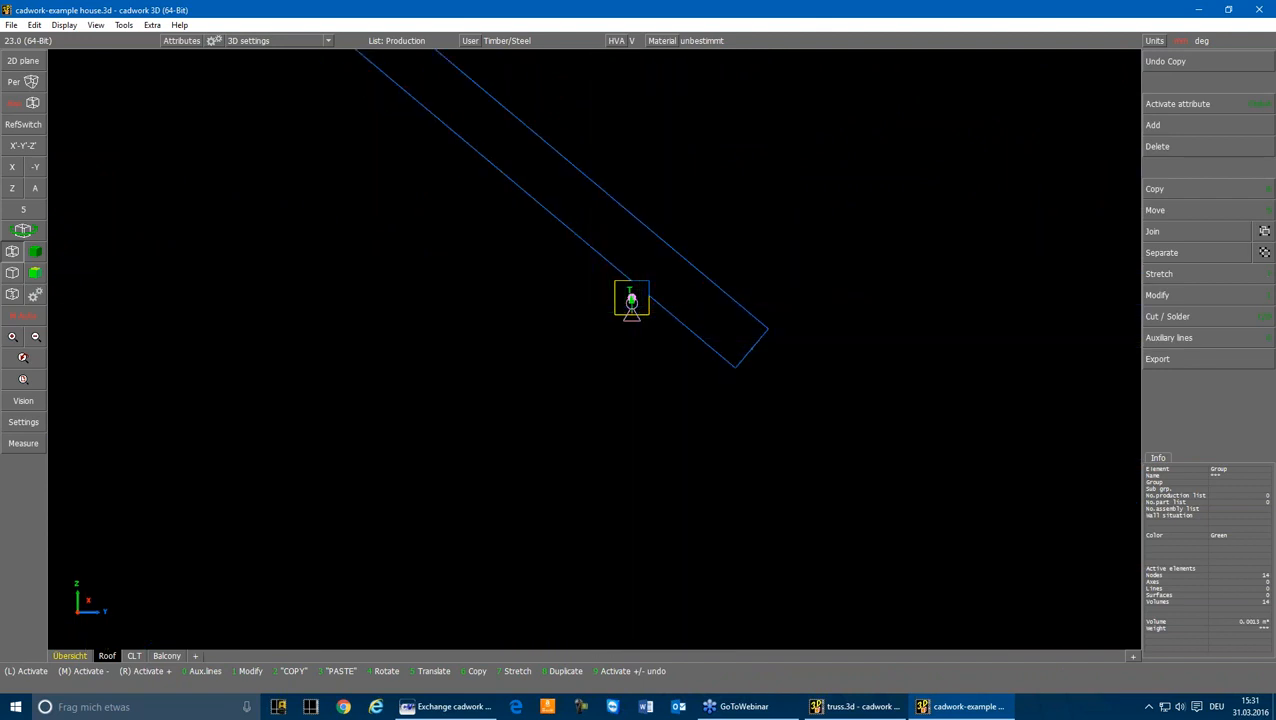
Step: Return to the axonometric view and delete the two supports hanging in the dormer opening between the eaves purlins
{"action": "left_click", "coordinate": [35, 189]}
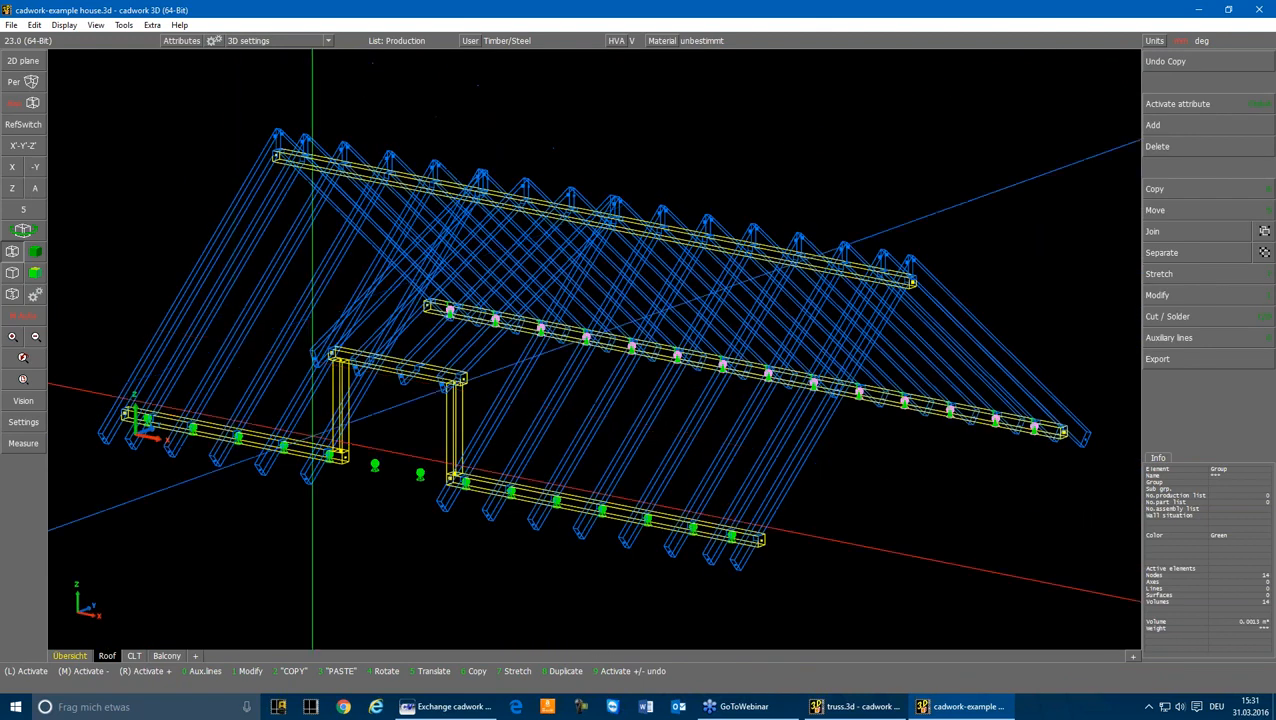
{"action": "left_click_drag", "start_coordinate": [363, 450], "coordinate": [434, 498]}
{"action": "key", "text": "Delete"}
Step: Copy the outermost eaves support to the ridge purlin, using the vector from the eaves purlin's end node to the ridge purlin's end node
{"action": "scroll", "coordinate": [728, 535], "scroll_direction": "up", "scroll_amount": 5}
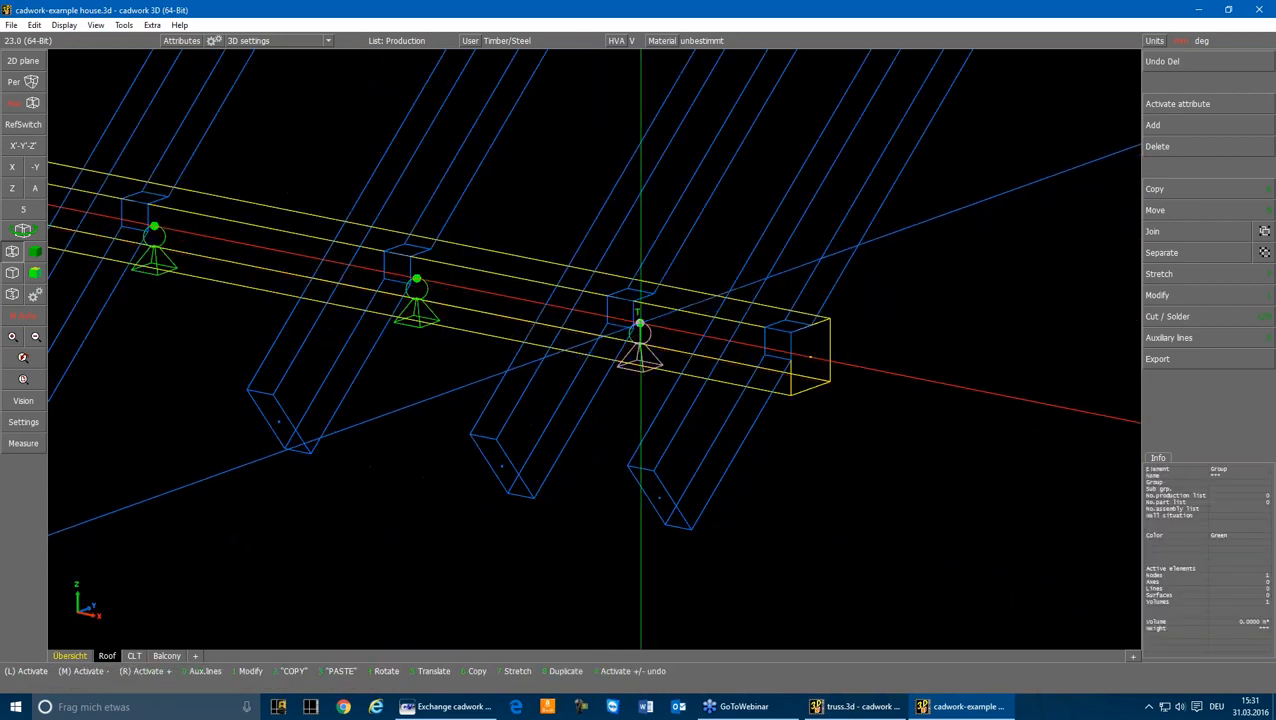
{"action": "scroll", "coordinate": [640, 324], "scroll_direction": "down", "scroll_amount": 5}
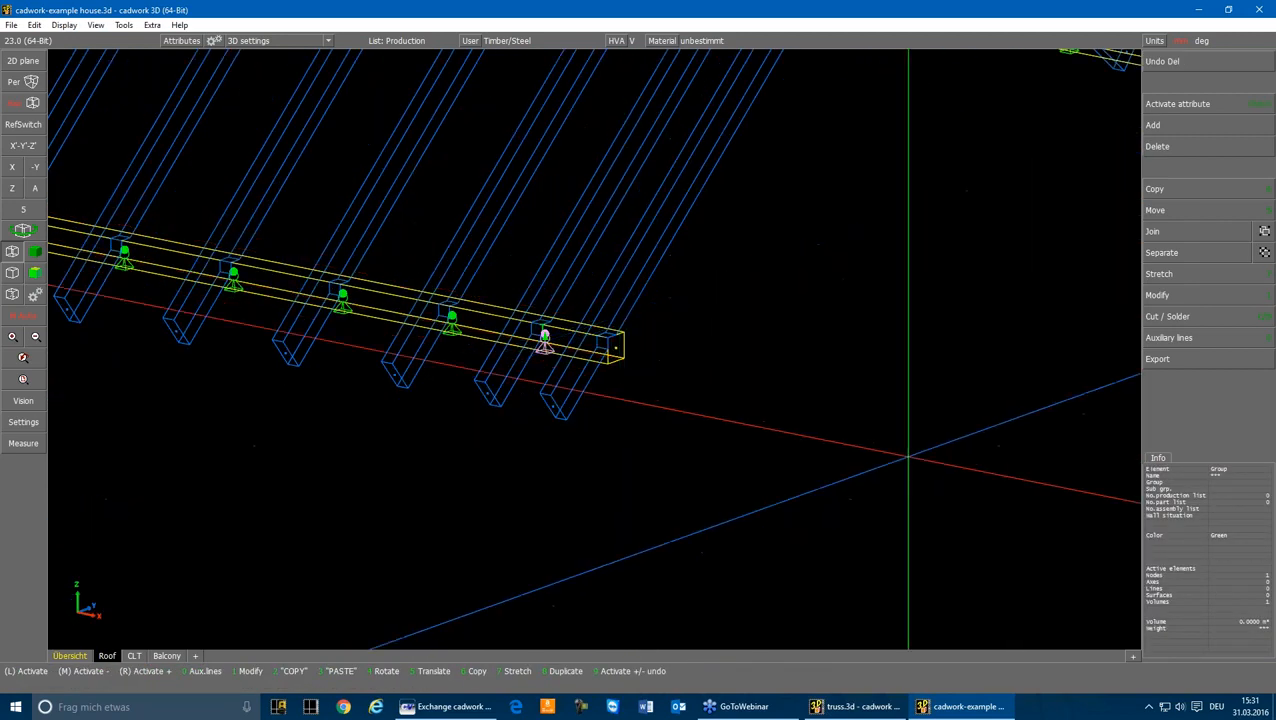
{"action": "key", "text": "6"}
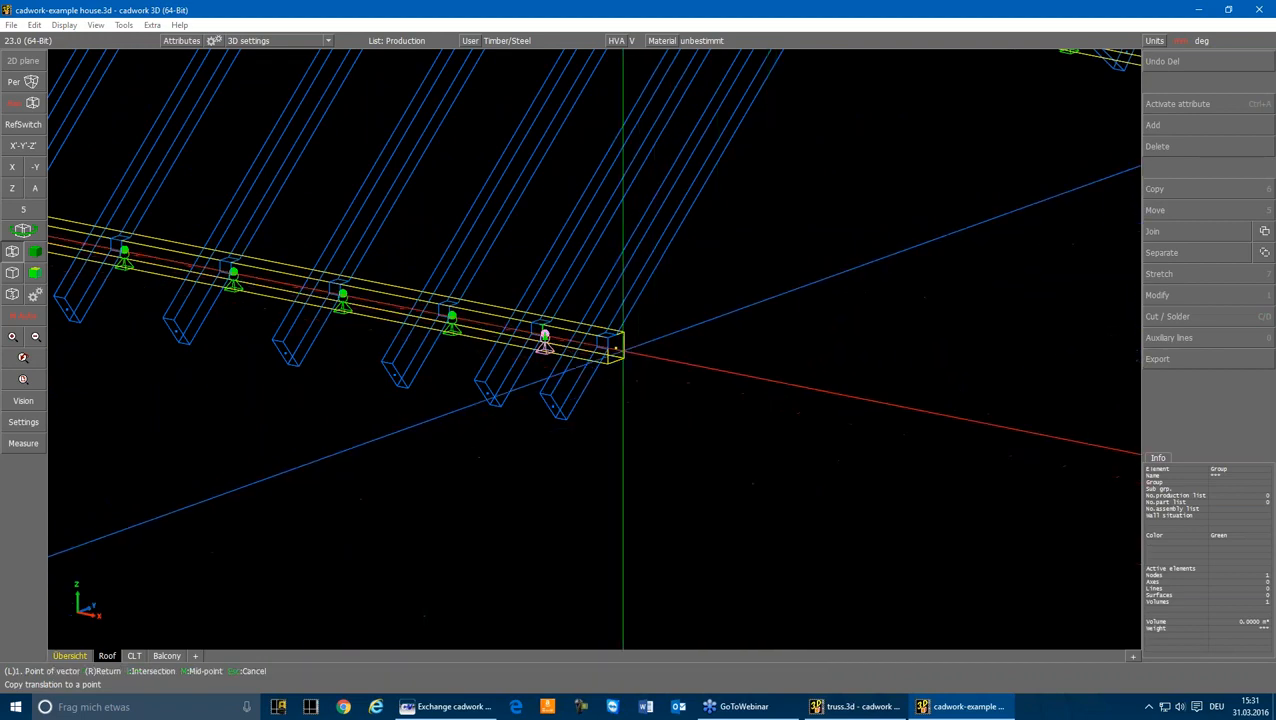
{"action": "left_click", "coordinate": [616, 348]}
{"action": "scroll", "coordinate": [712, 285], "scroll_direction": "down", "scroll_amount": 3}
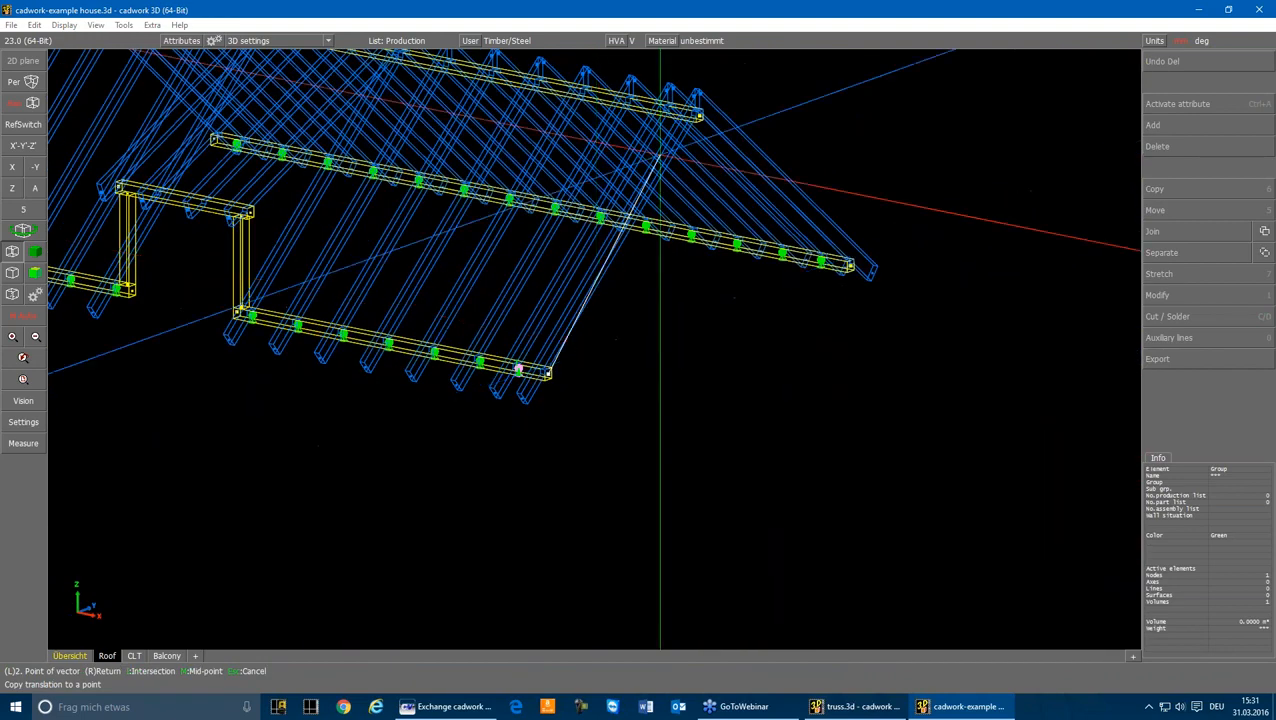
{"action": "scroll", "coordinate": [590, 352], "scroll_direction": "up", "scroll_amount": 3}
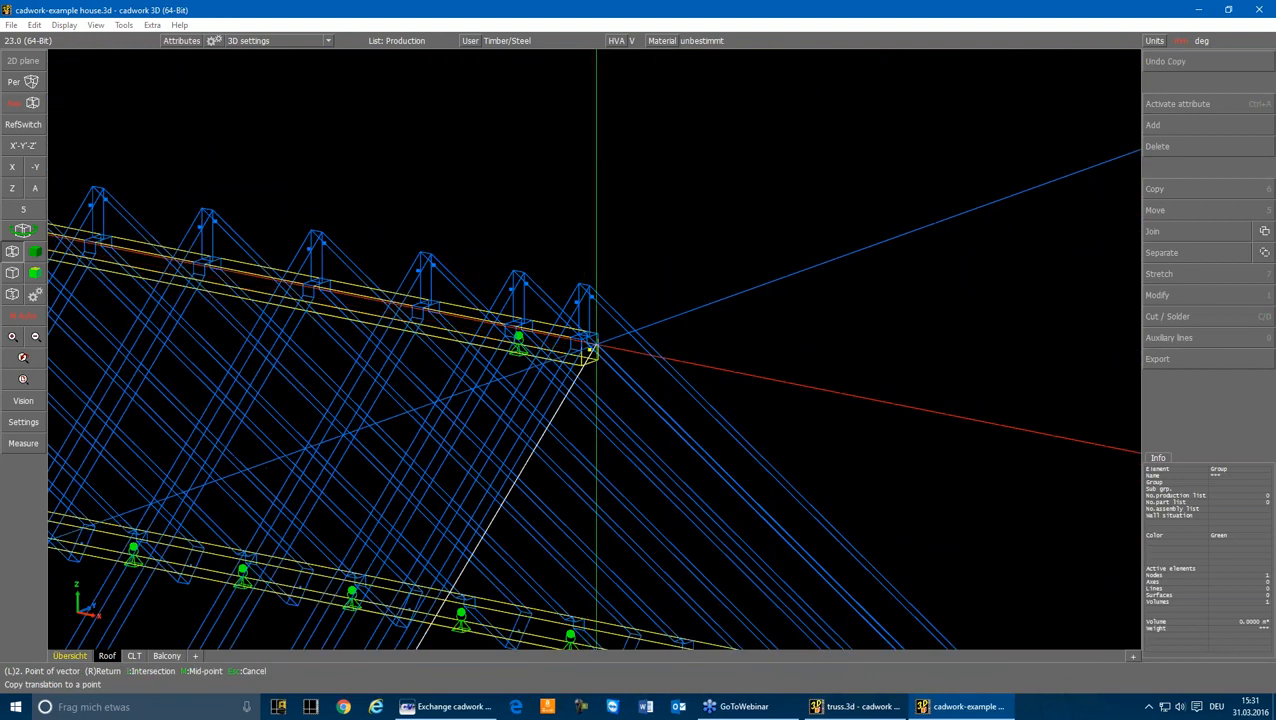
Step: Mirror-copy the ridge purlin's support about the plane perpendicular to X through the purlin's midpoint, and deactivate everything
{"action": "left_click", "coordinate": [507, 340]}
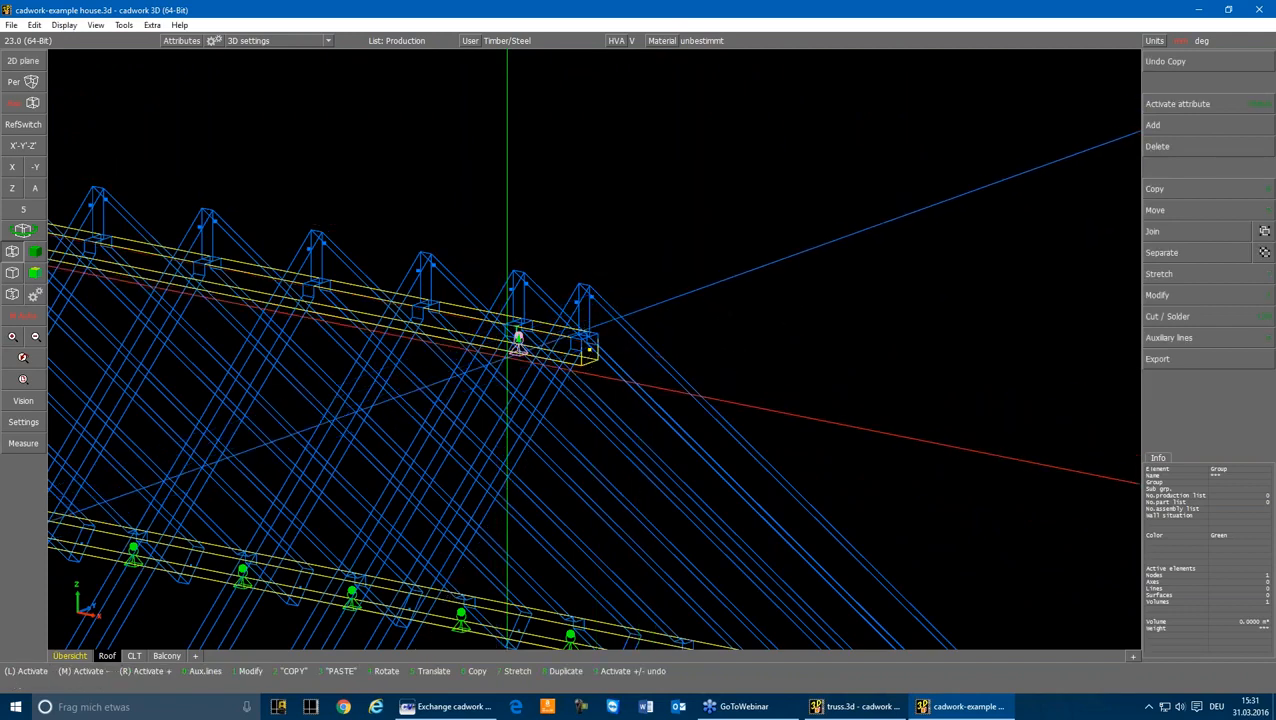
{"action": "scroll", "coordinate": [507, 358], "scroll_direction": "down", "scroll_amount": 2}
{"action": "key", "text": "6"}
{"action": "key", "text": "m"}
{"action": "key", "text": "x"}
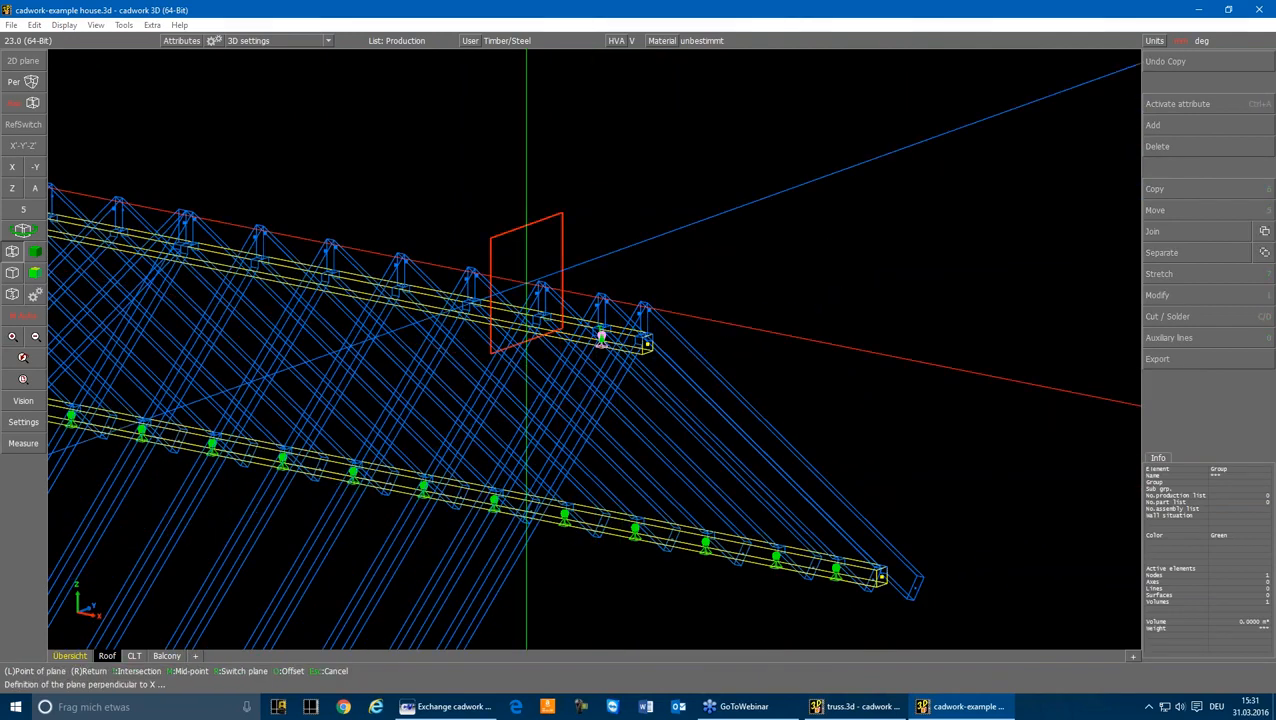
{"action": "key", "text": "m"}
{"action": "scroll", "coordinate": [601, 337], "scroll_direction": "up", "scroll_amount": 5}
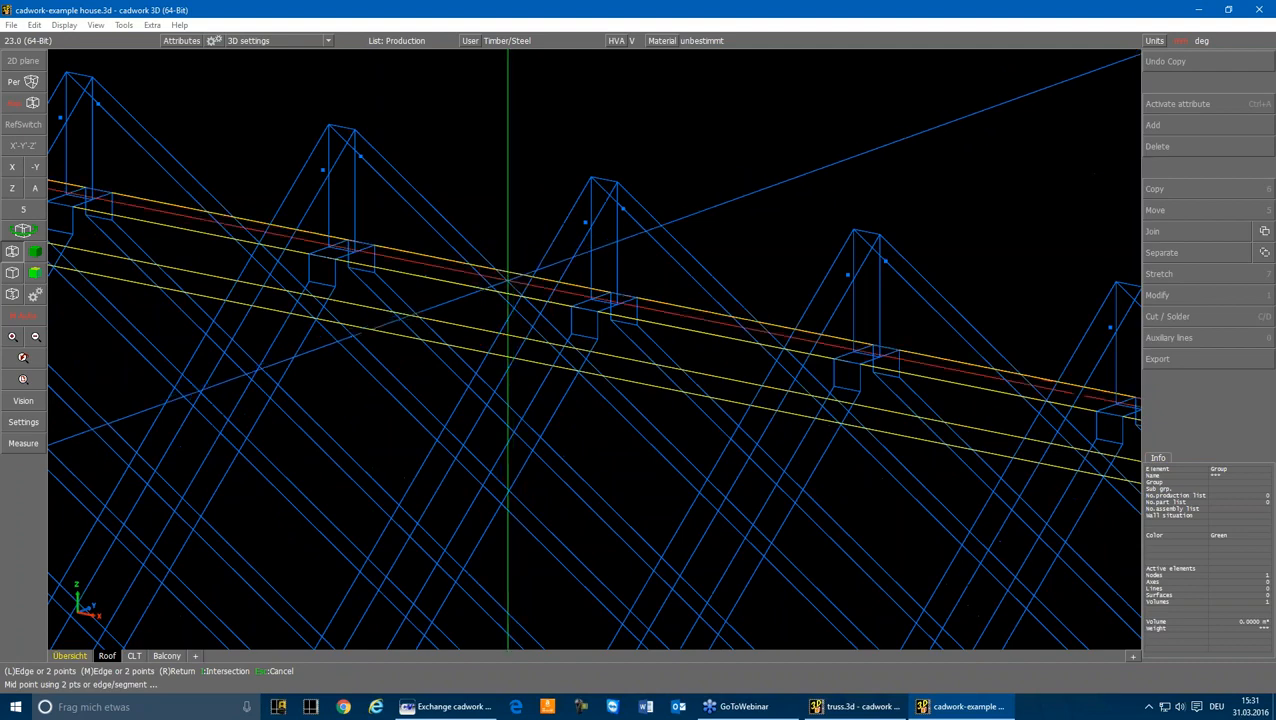
{"action": "left_click", "coordinate": [590, 352]}
{"action": "scroll", "coordinate": [590, 353], "scroll_direction": "down", "scroll_amount": 7}
{"action": "key", "text": "Escape"}
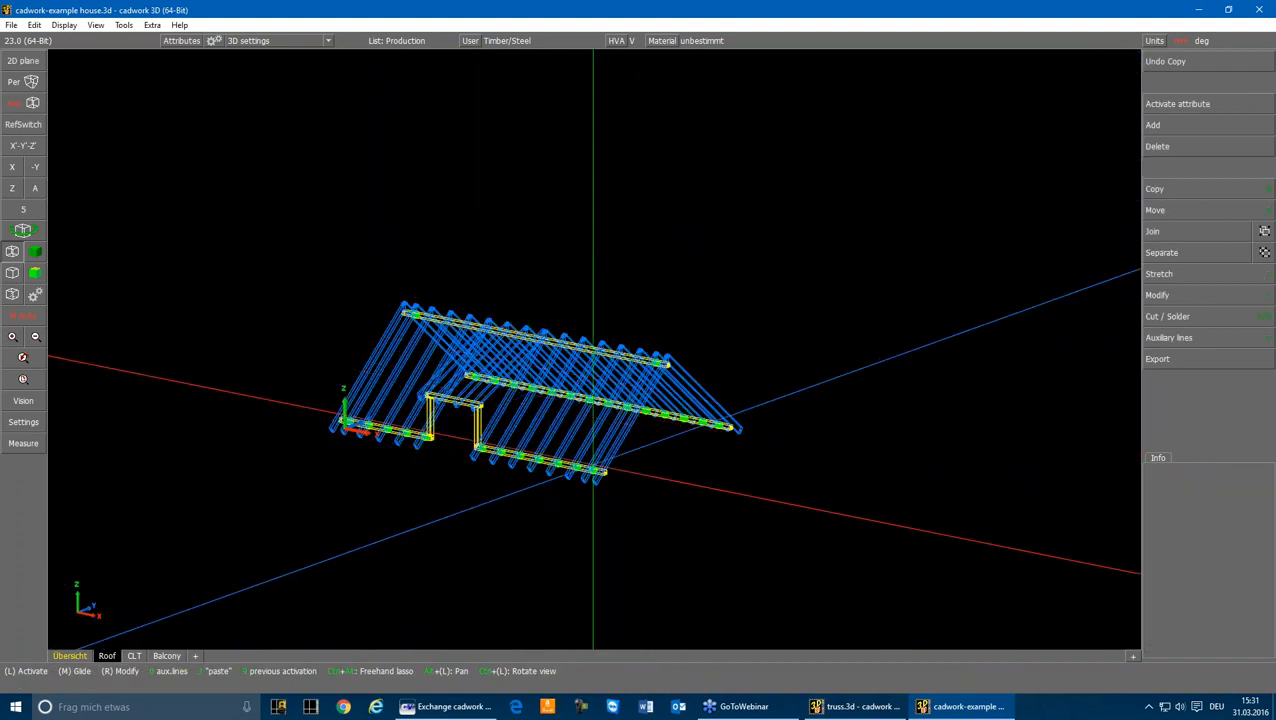
{"action": "key", "text": "F2"}
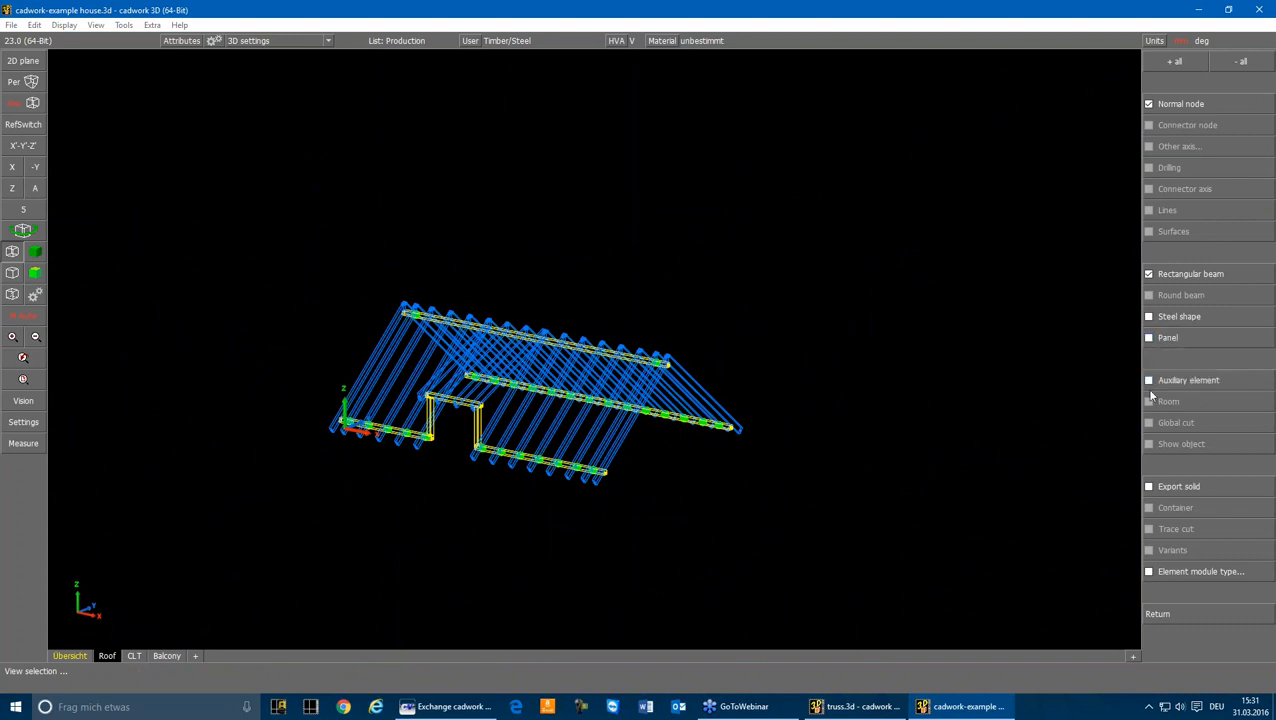
{"action": "left_click", "coordinate": [1158, 614]}
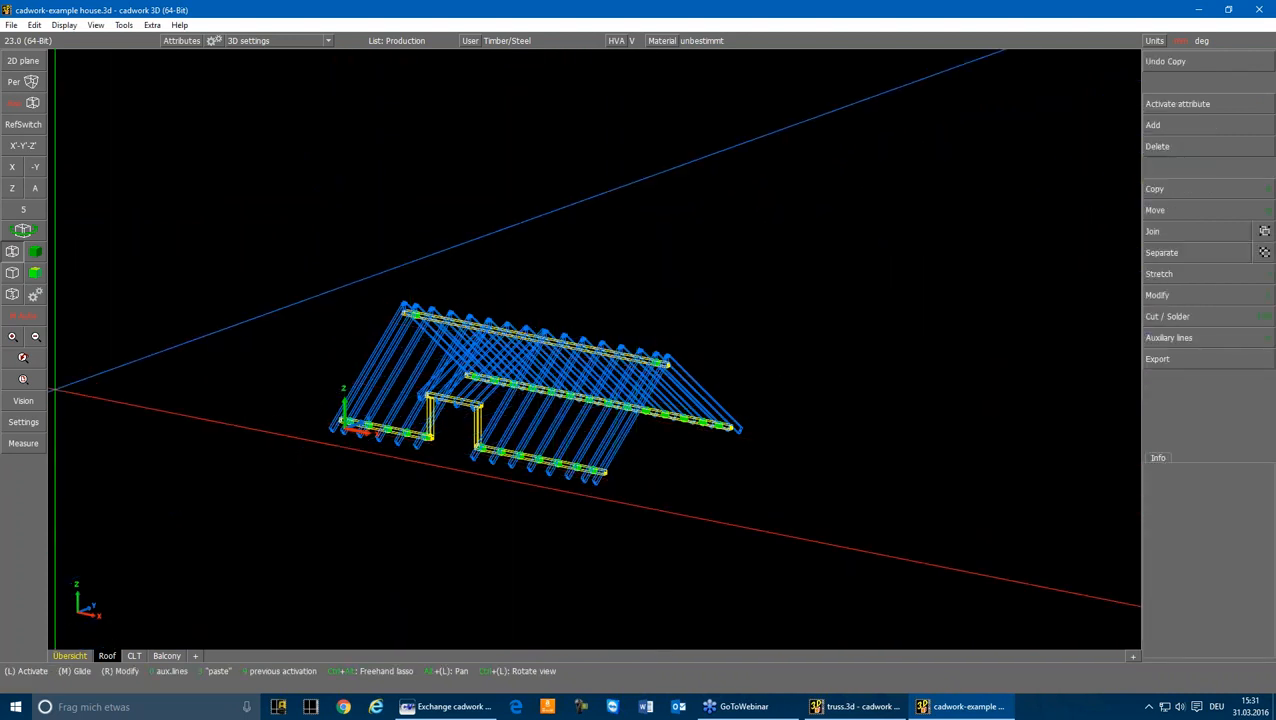
Step: Check the material in the attributes of a rafter and of the eaves purlin beside the dormer opening
{"action": "scroll", "coordinate": [441, 420], "scroll_direction": "up", "scroll_amount": 3}
{"action": "left_click", "coordinate": [482, 423]}
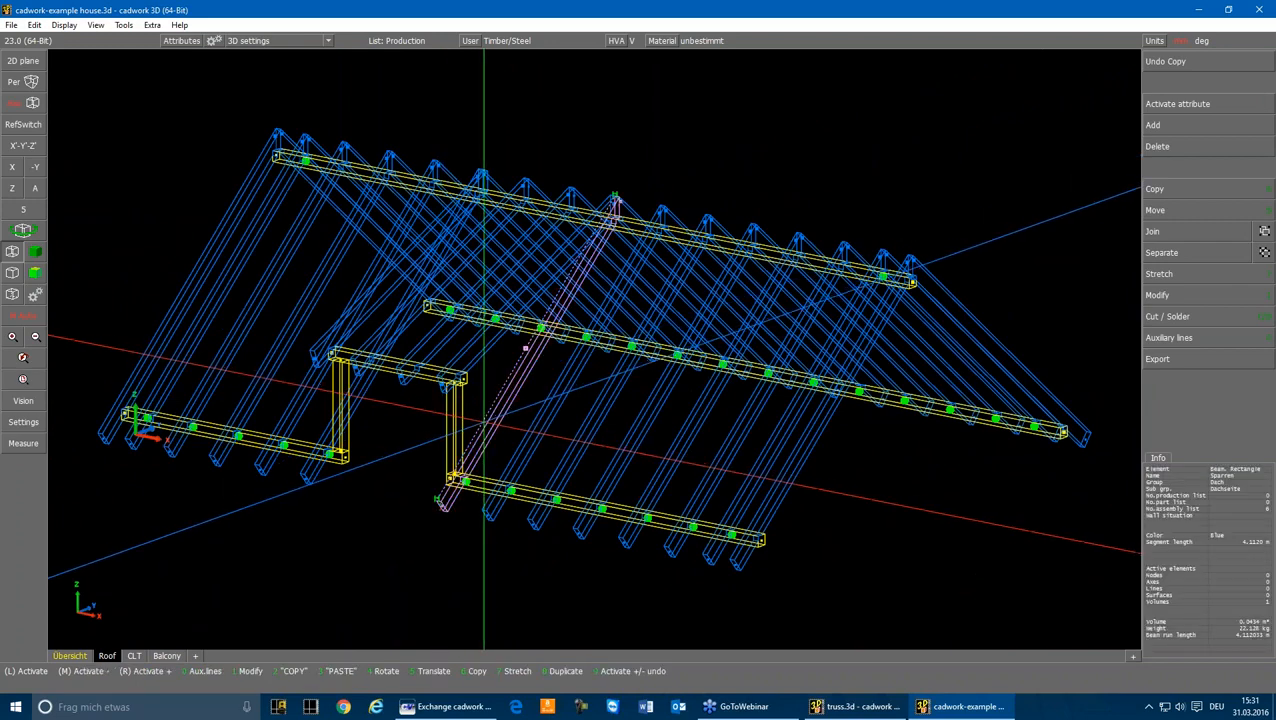
{"action": "key", "text": "1"}
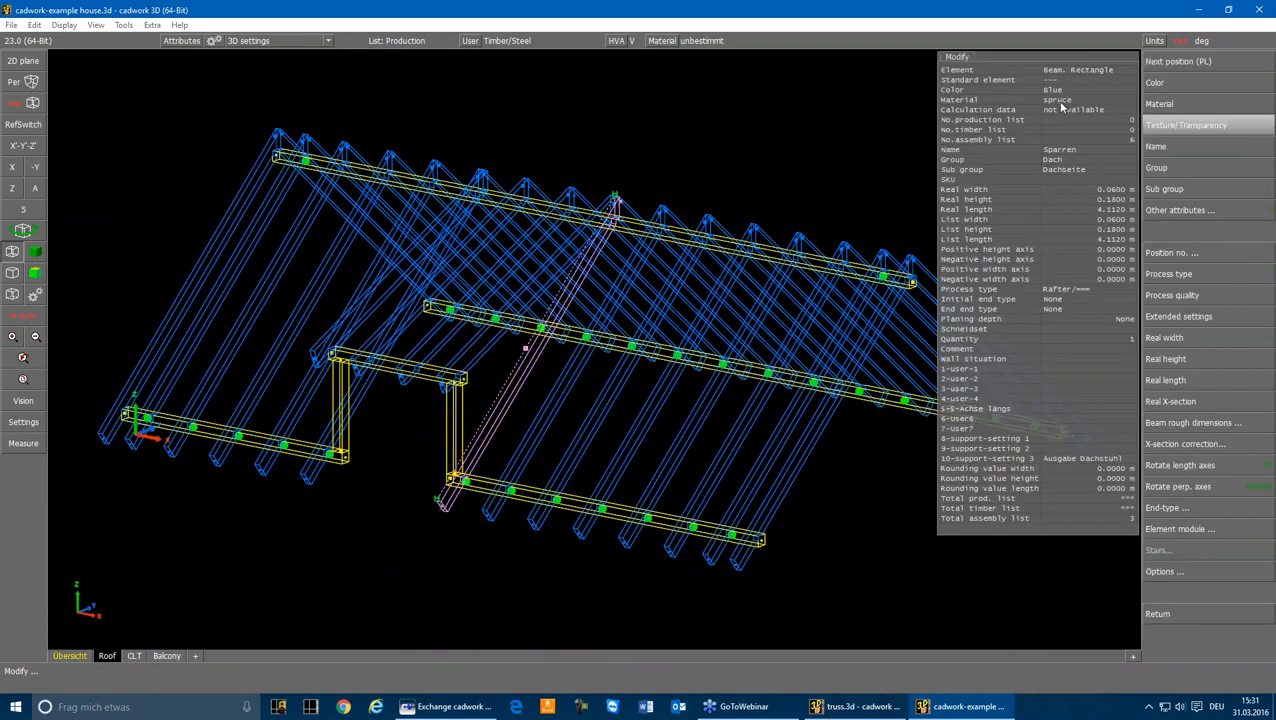
{"action": "key", "text": "Escape"}
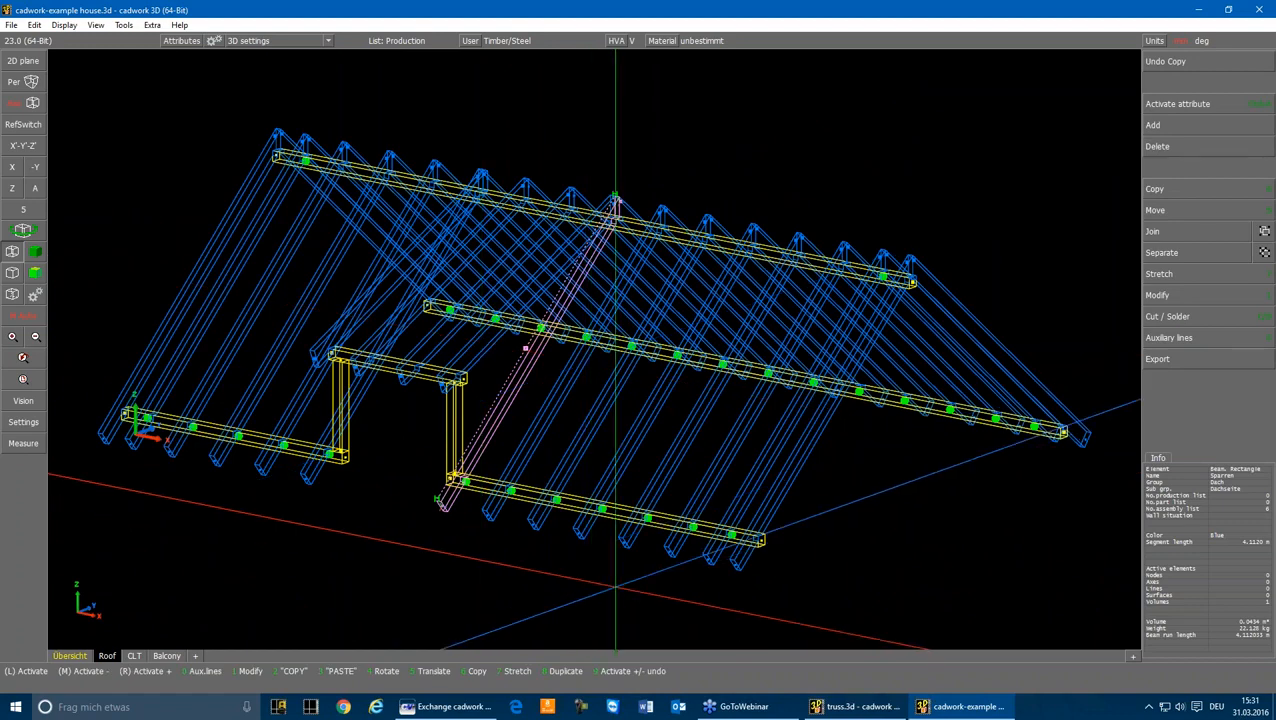
{"action": "left_click", "coordinate": [672, 526]}
{"action": "key", "text": "1"}
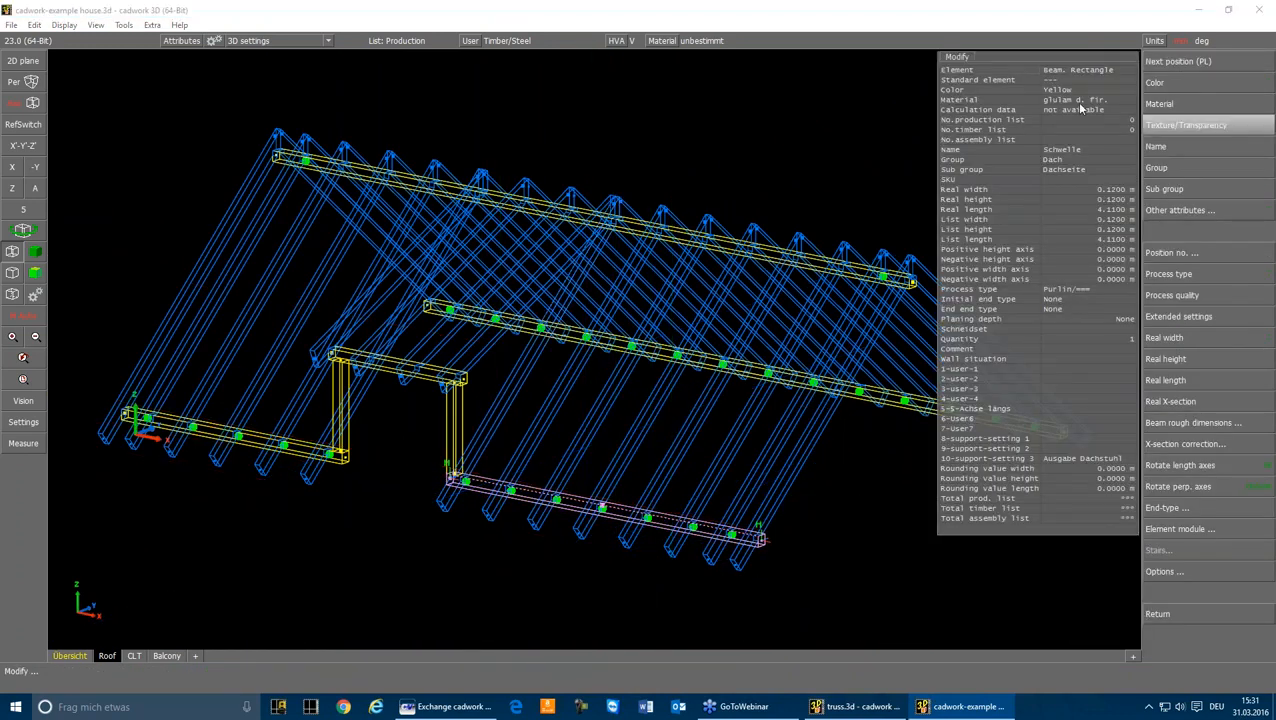
{"action": "key", "text": "Escape"}
{"action": "left_click", "coordinate": [757, 177]}
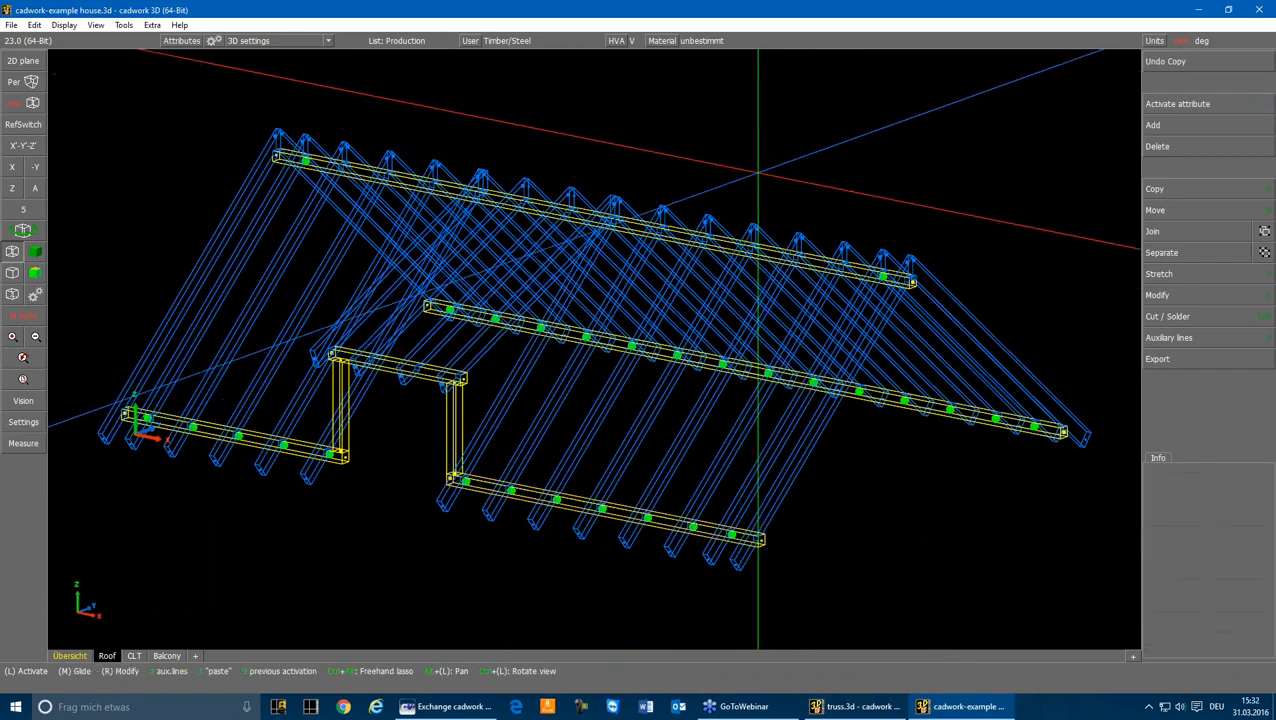
Step: Activate the whole roof and run the structural system export with automatic vertical connections
{"action": "mouse_move", "coordinate": [75, 55]}
{"action": "left_mouse_down"}
{"action": "mouse_move", "coordinate": [176, 181]}
{"action": "mouse_move", "coordinate": [1130, 625]}
{"action": "left_mouse_up"}
{"action": "left_click", "coordinate": [1195, 359]}
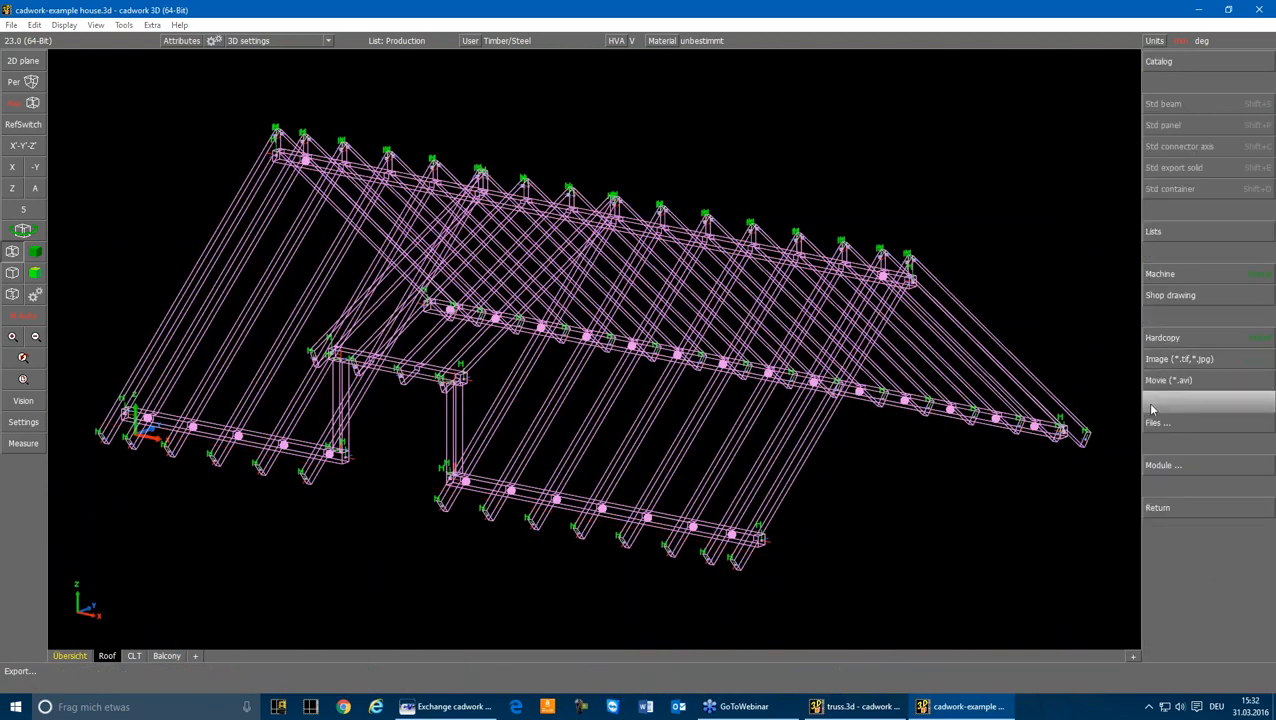
{"action": "left_click", "coordinate": [1164, 466]}
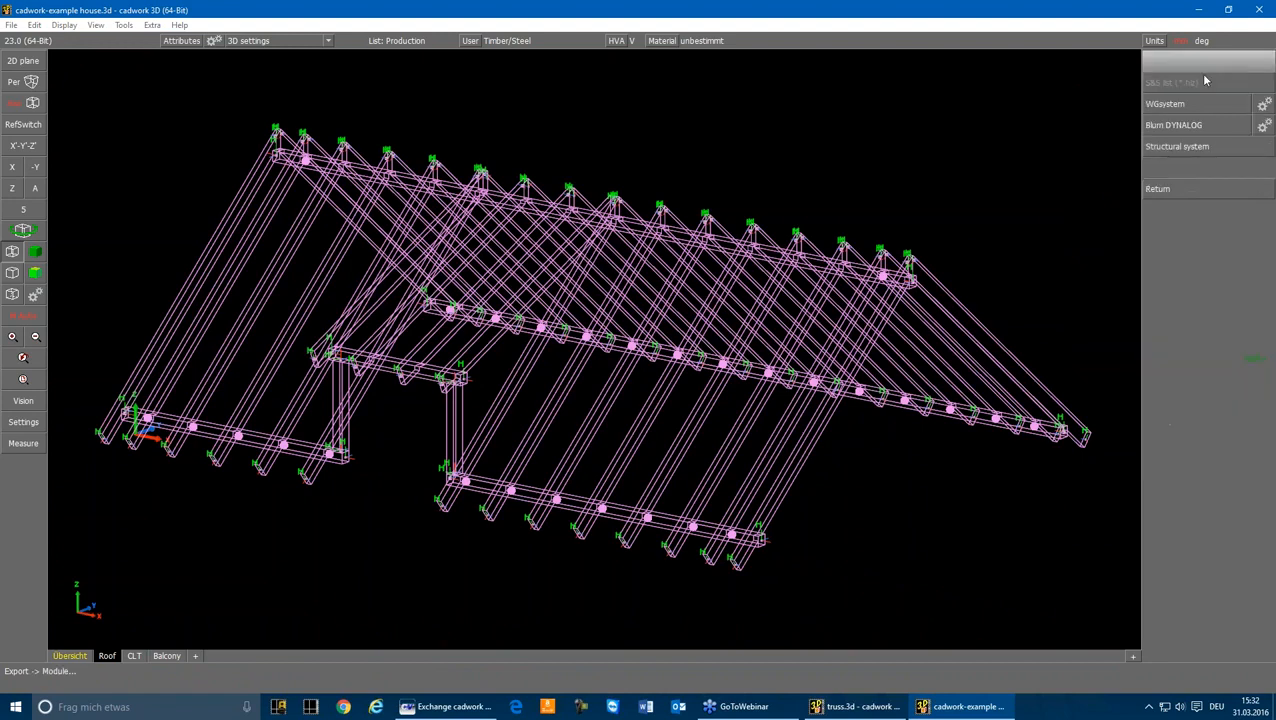
{"action": "left_click", "coordinate": [1180, 150]}
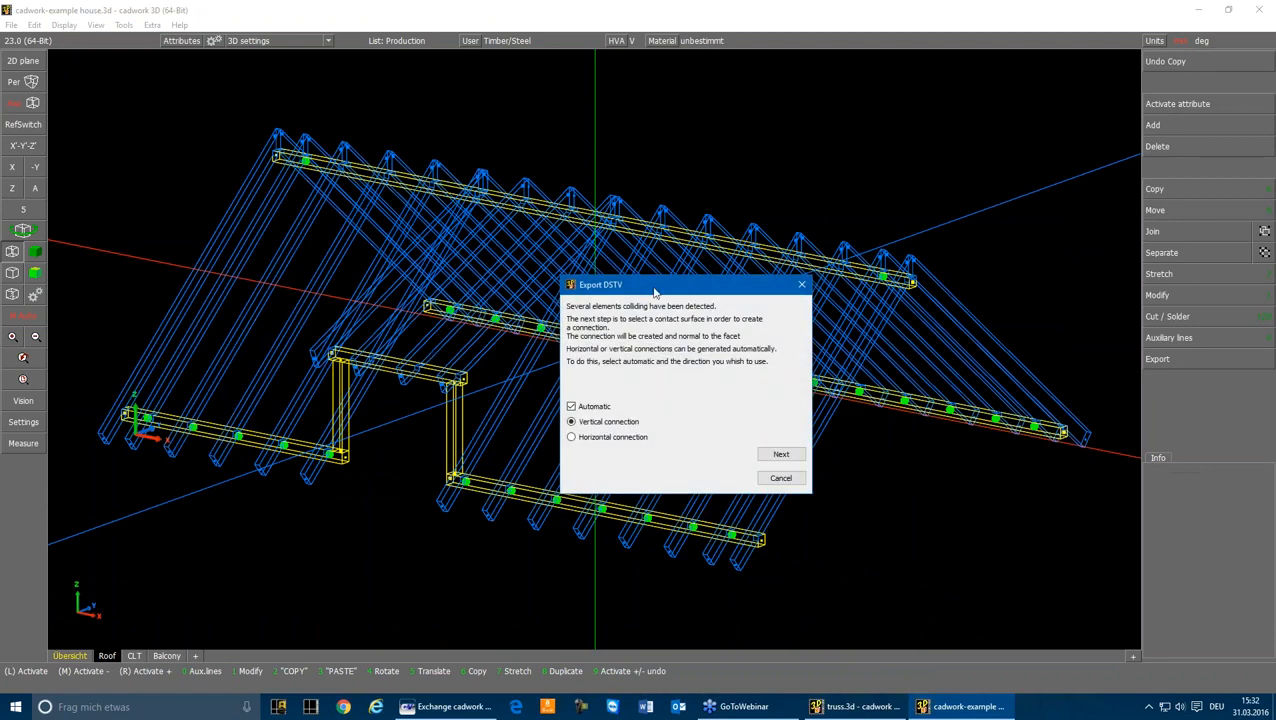
{"action": "left_click_drag", "start_coordinate": [653, 289], "coordinate": [885, 104]}
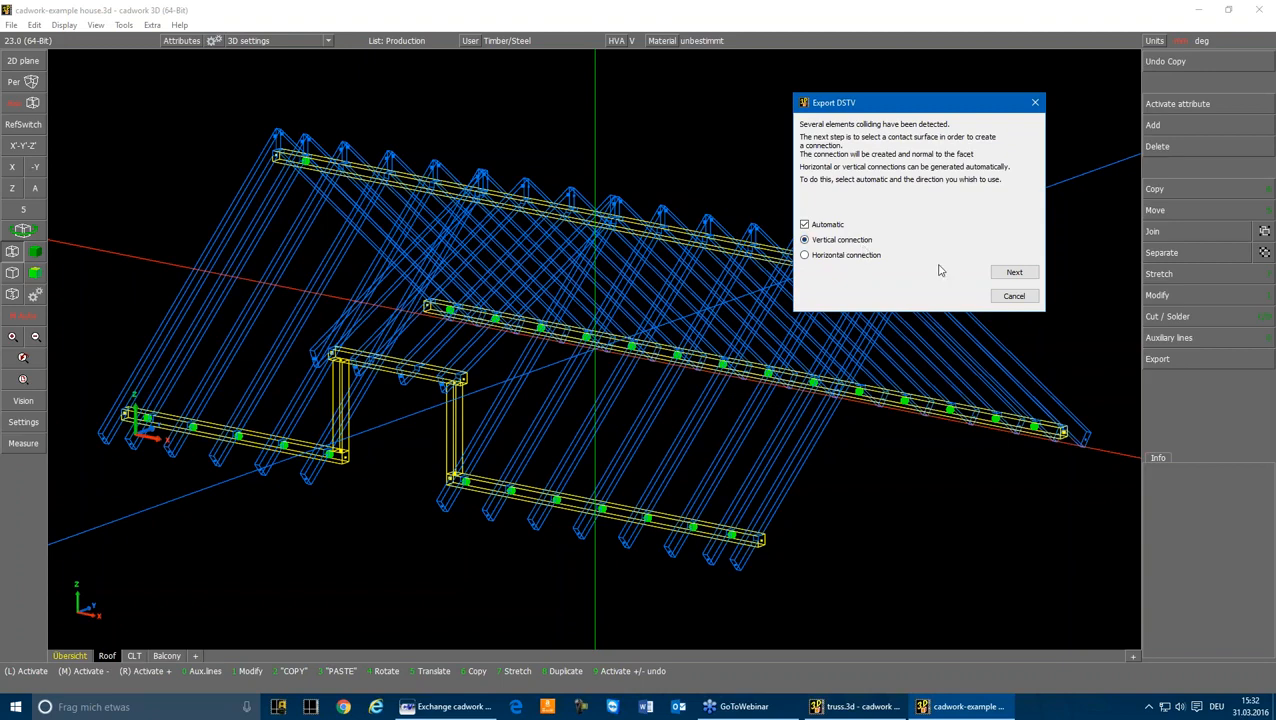
{"action": "left_click", "coordinate": [1008, 274]}
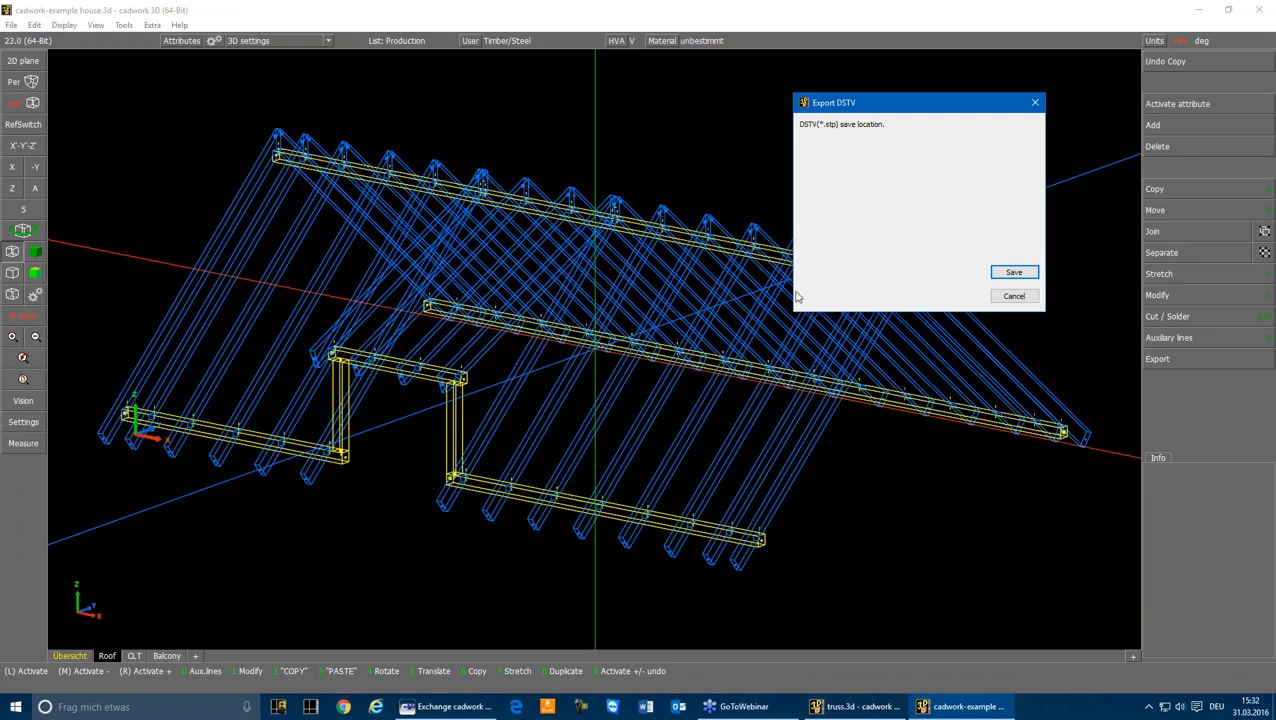
Step: Save the DSTV export as the STP file "roof" in the "Exchange cadwork - RFEM" folder, and deactivate the roof elements
{"action": "left_click", "coordinate": [1025, 275]}
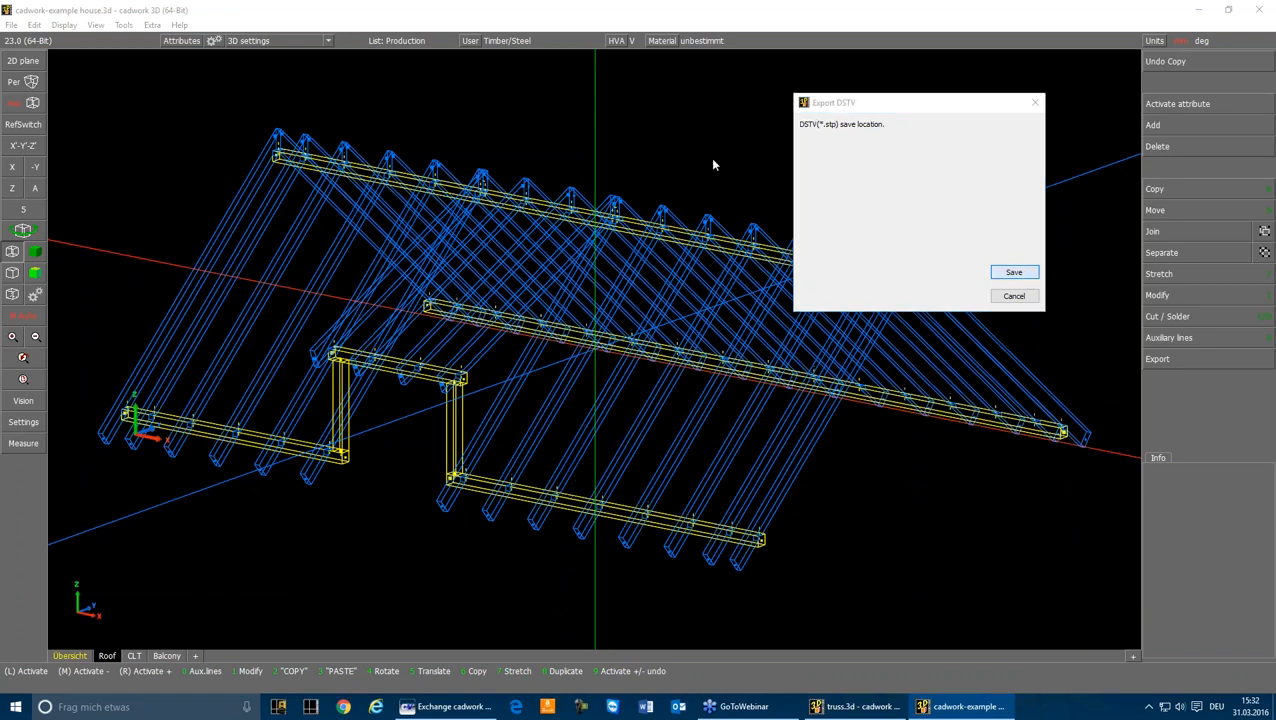
{"action": "type", "text": "roof"}
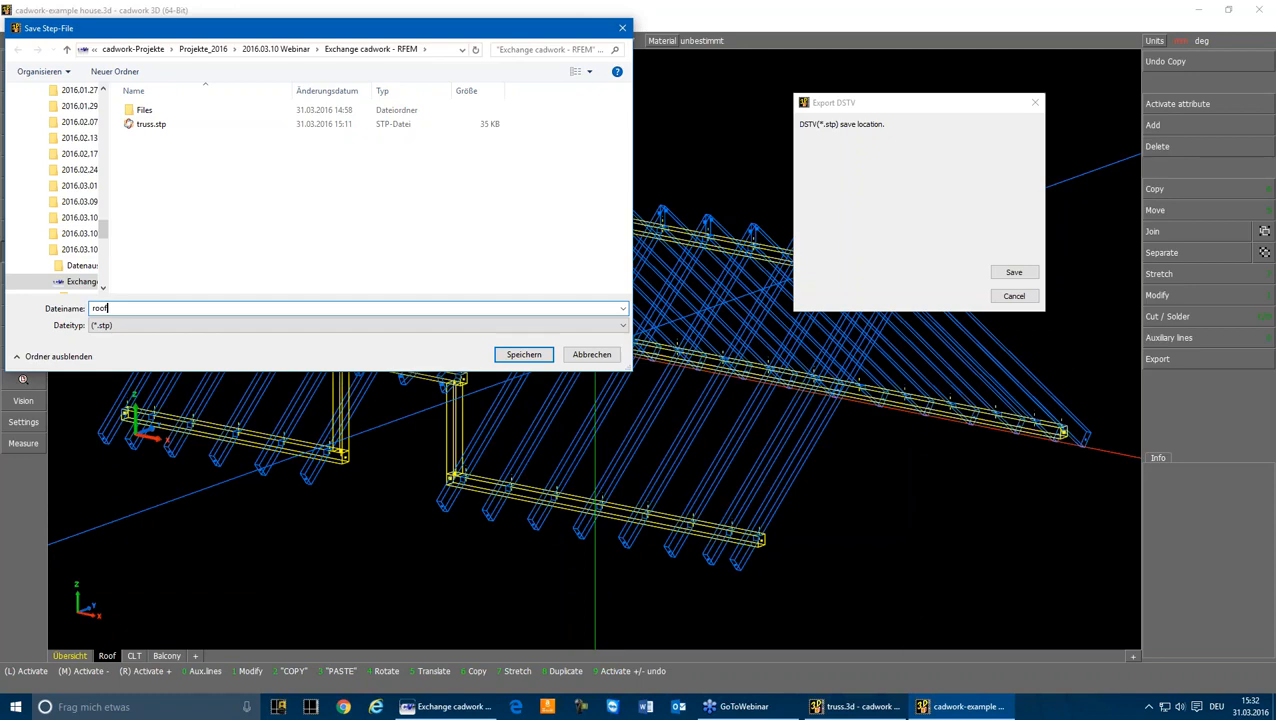
{"action": "key", "text": "Return"}
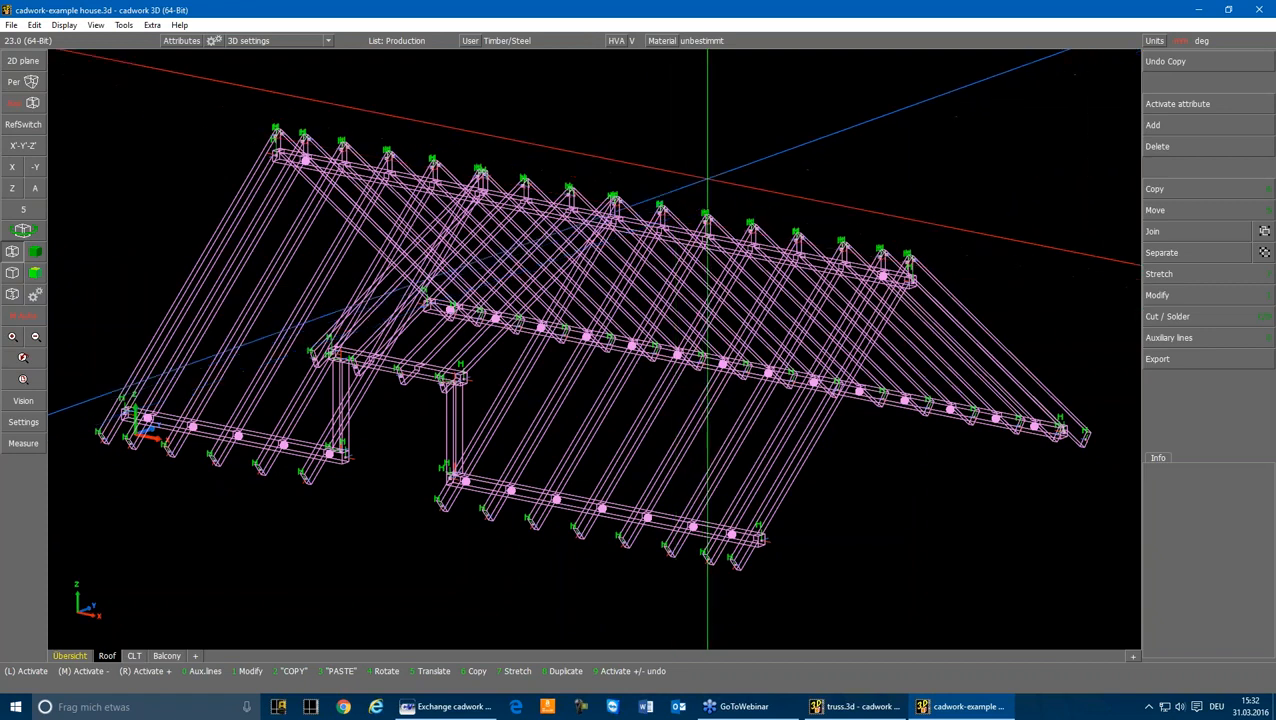
{"action": "left_click", "coordinate": [708, 180]}
Step: Switch to the CLT scene and display the whole house in the shaded, transparent view
{"action": "left_click", "coordinate": [134, 655]}
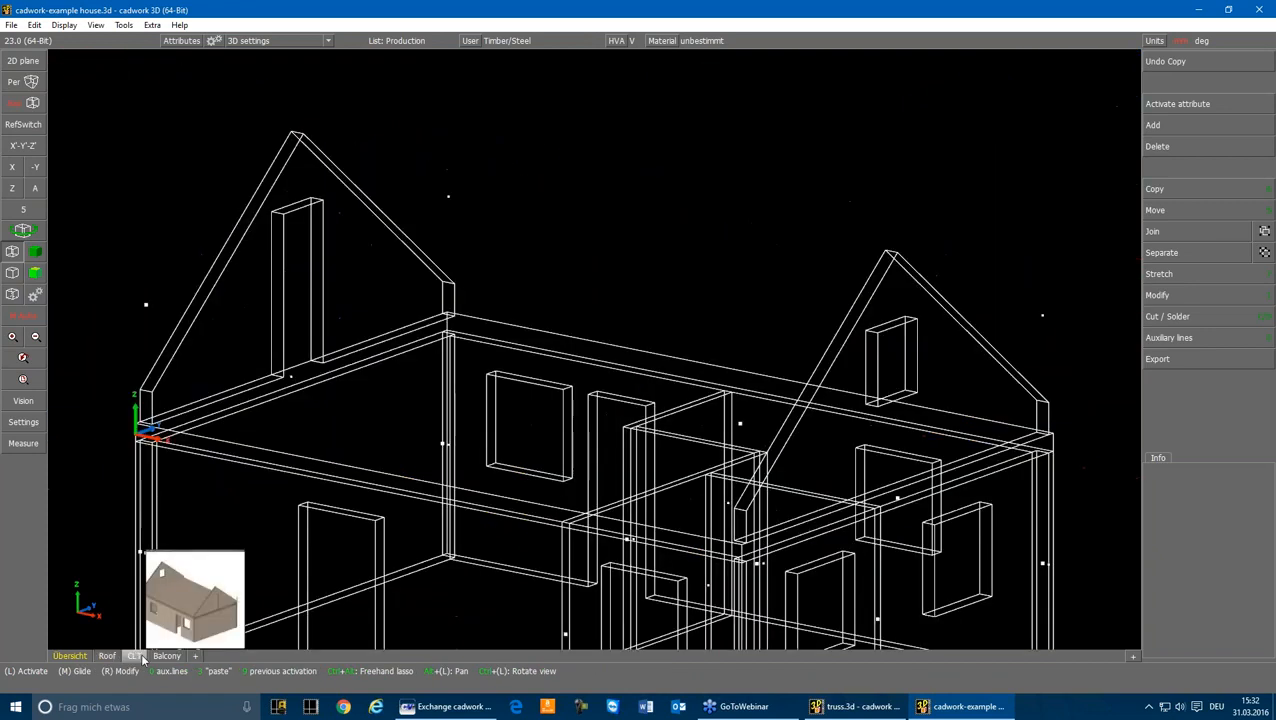
{"action": "scroll", "coordinate": [595, 320], "scroll_direction": "down", "scroll_amount": 3}
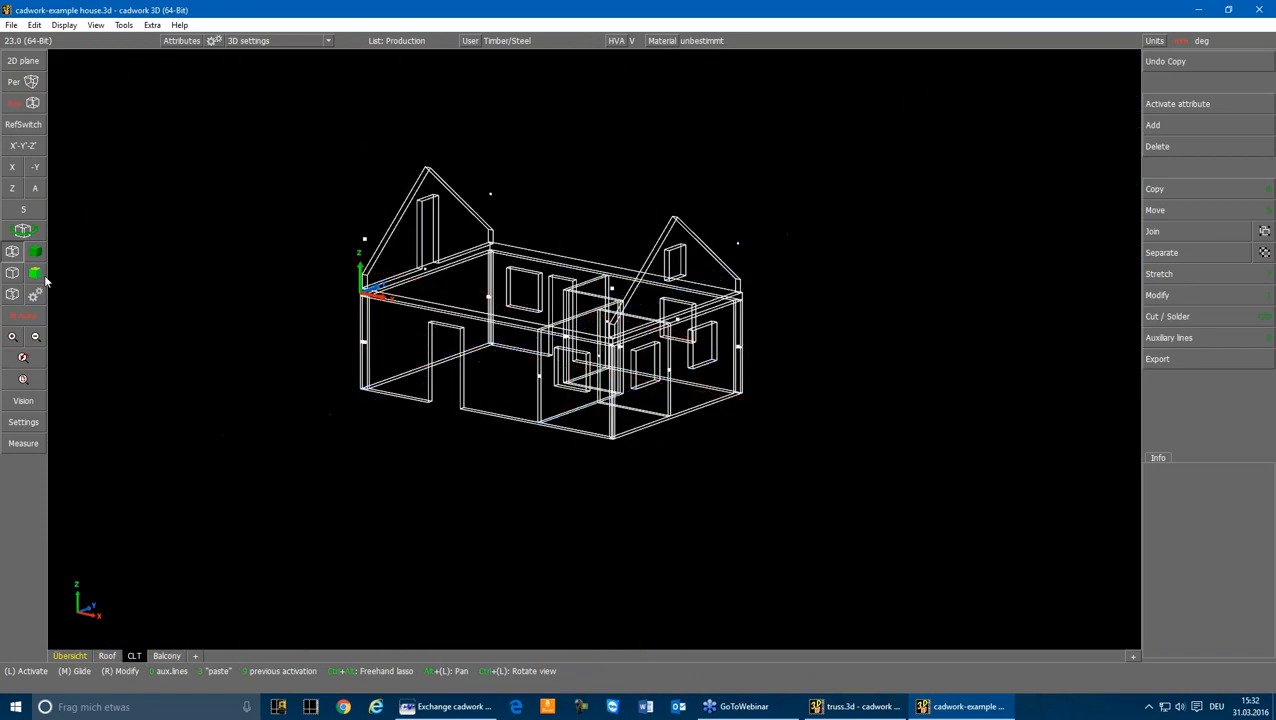
{"action": "left_click", "coordinate": [36, 272]}
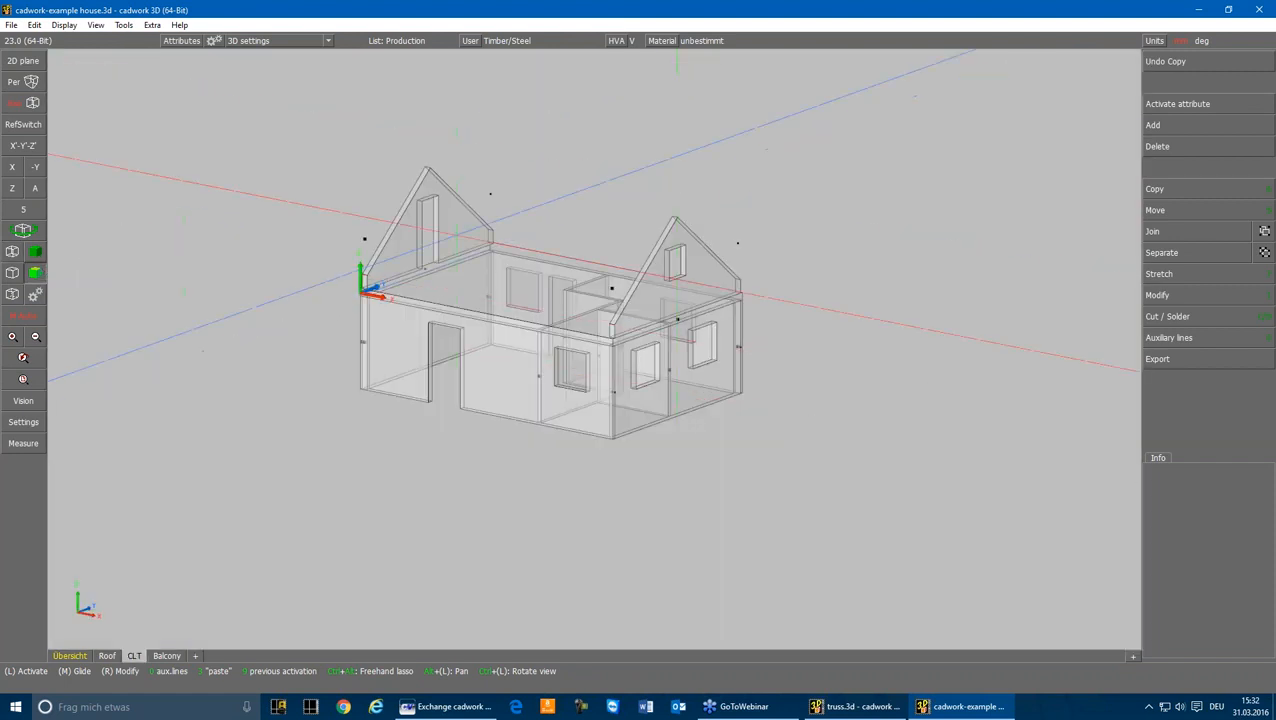
Step: Examine the CLT panels by activating a gable wall, two ground-floor walls and all panels together
{"action": "left_click", "coordinate": [725, 262]}
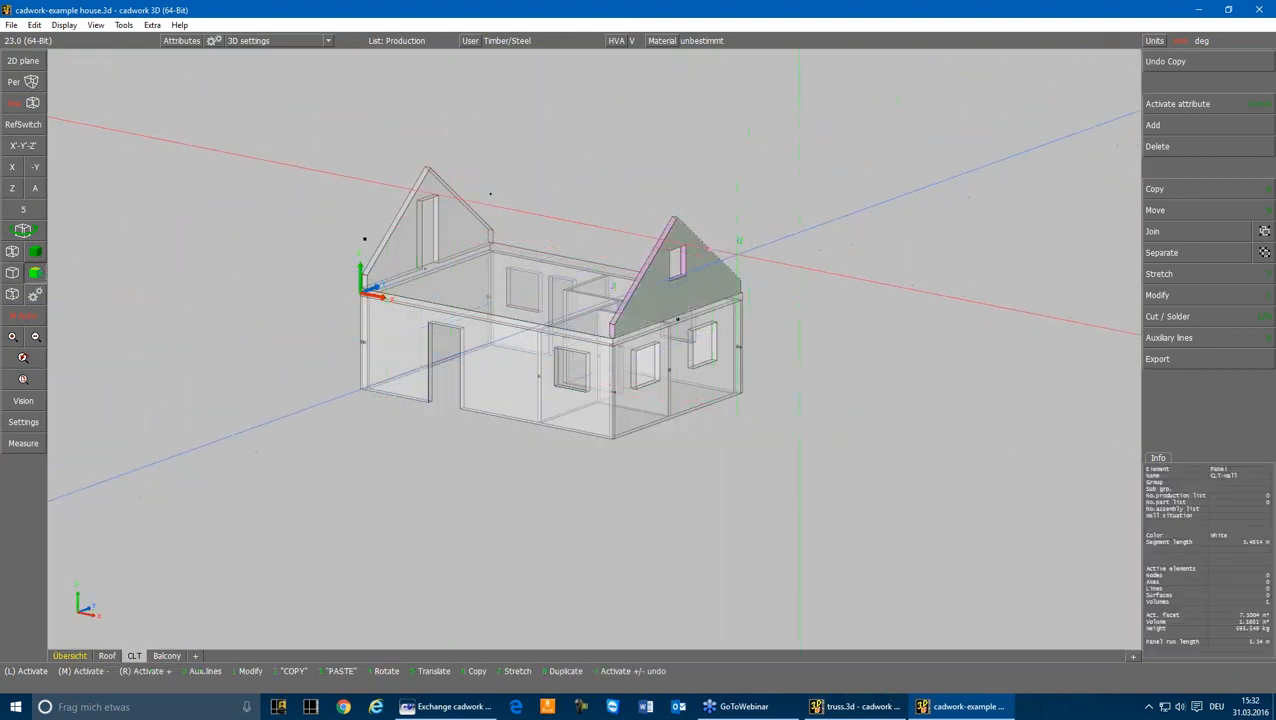
{"action": "left_click", "coordinate": [615, 403]}
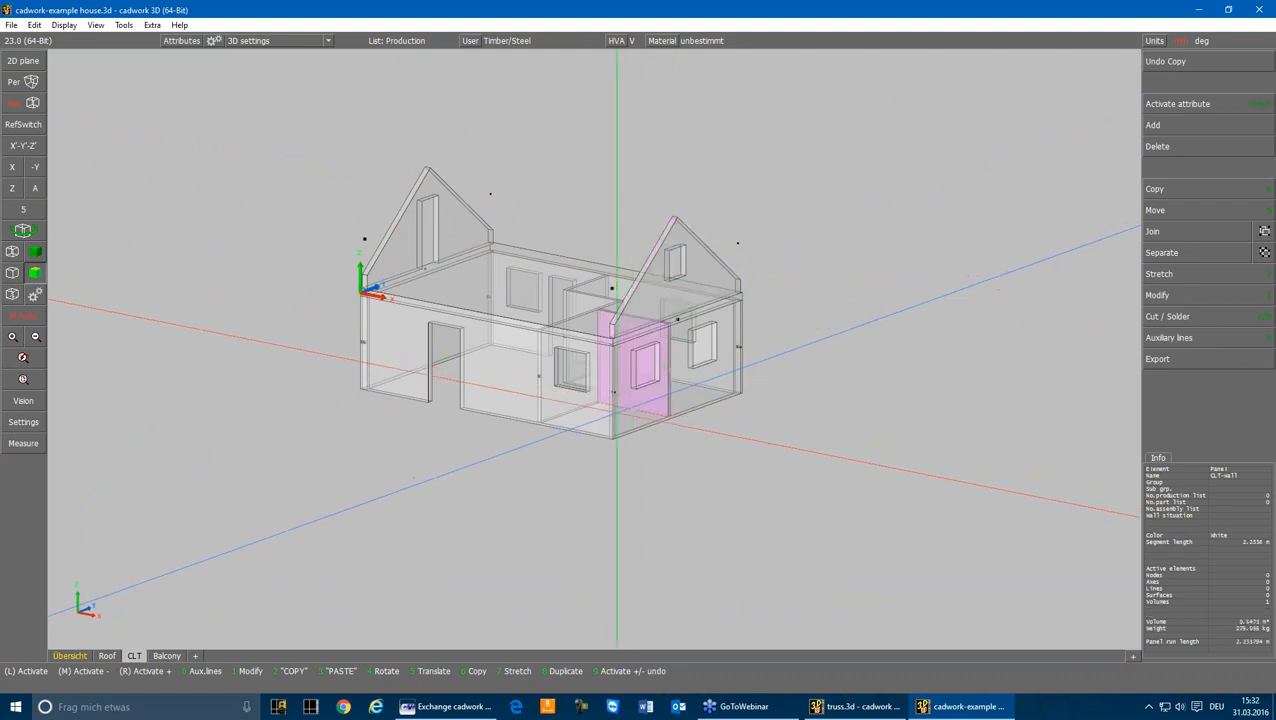
{"action": "left_click", "coordinate": [611, 408]}
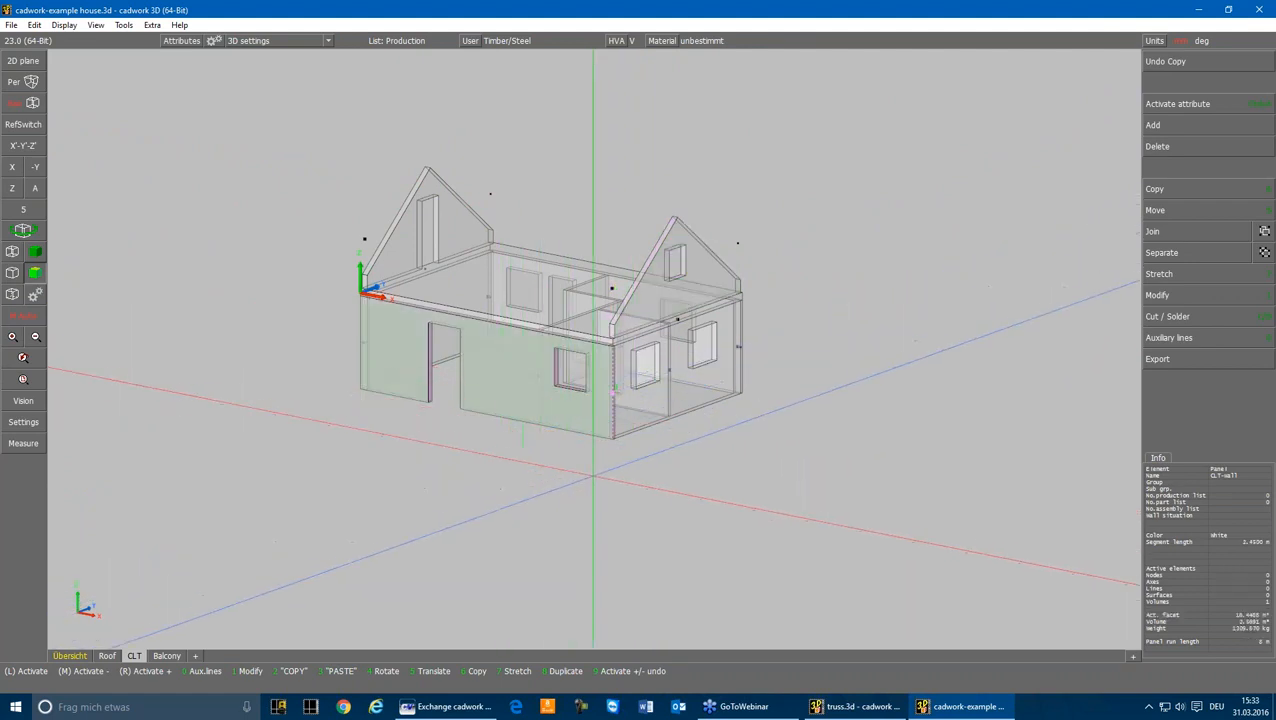
{"action": "left_click", "coordinate": [595, 475]}
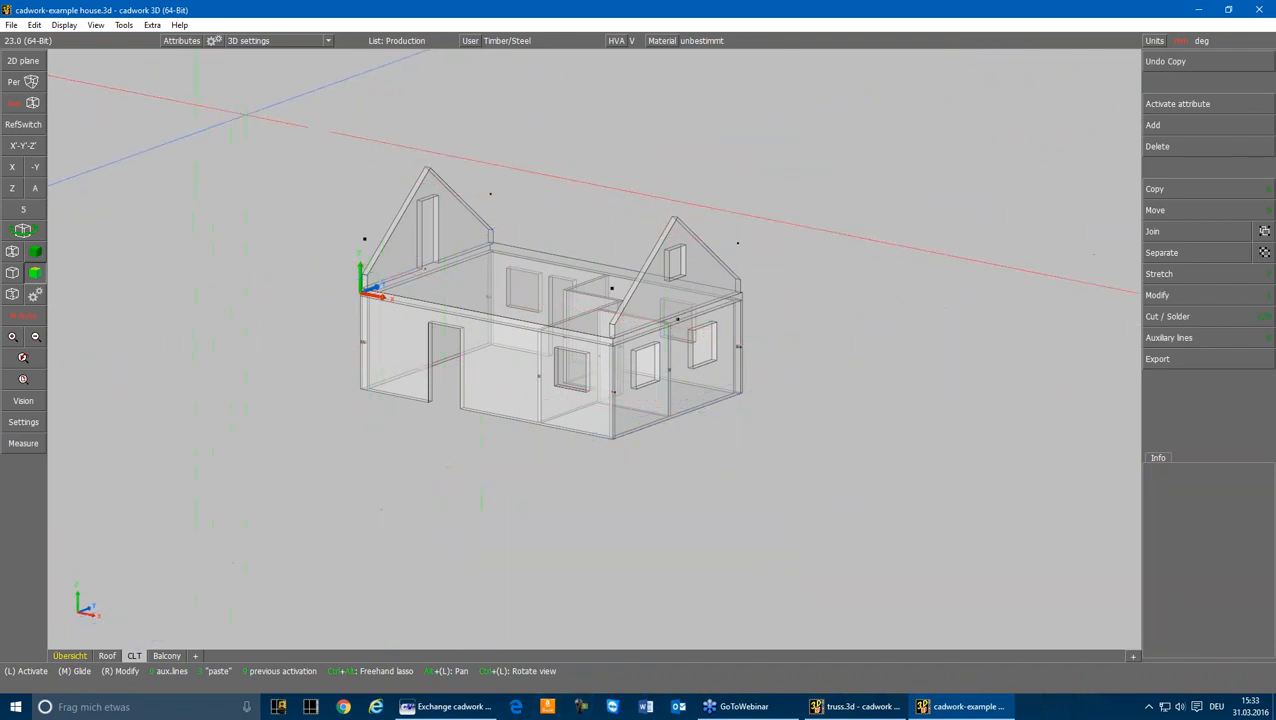
{"action": "mouse_move", "coordinate": [247, 114]}
{"action": "left_mouse_down"}
{"action": "mouse_move", "coordinate": [1005, 381]}
{"action": "mouse_move", "coordinate": [1100, 556]}
{"action": "mouse_move", "coordinate": [836, 472]}
{"action": "left_mouse_up"}
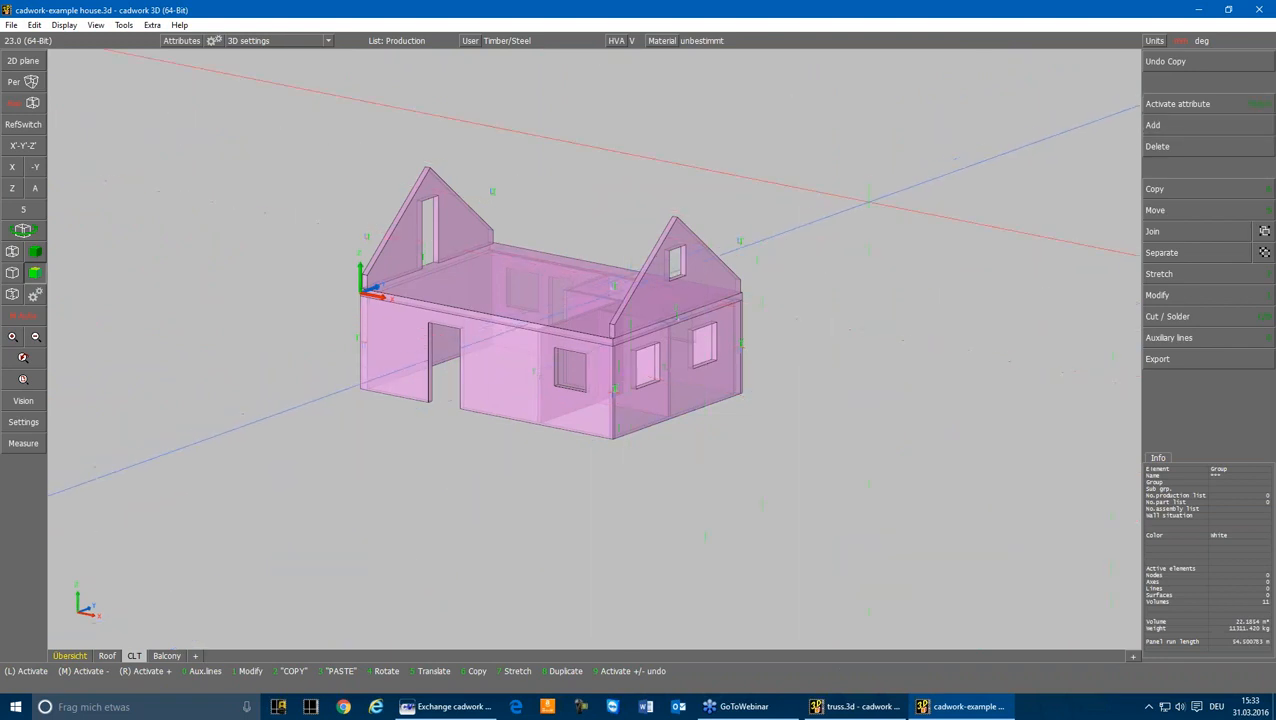
{"action": "right_click", "coordinate": [1180, 104]}
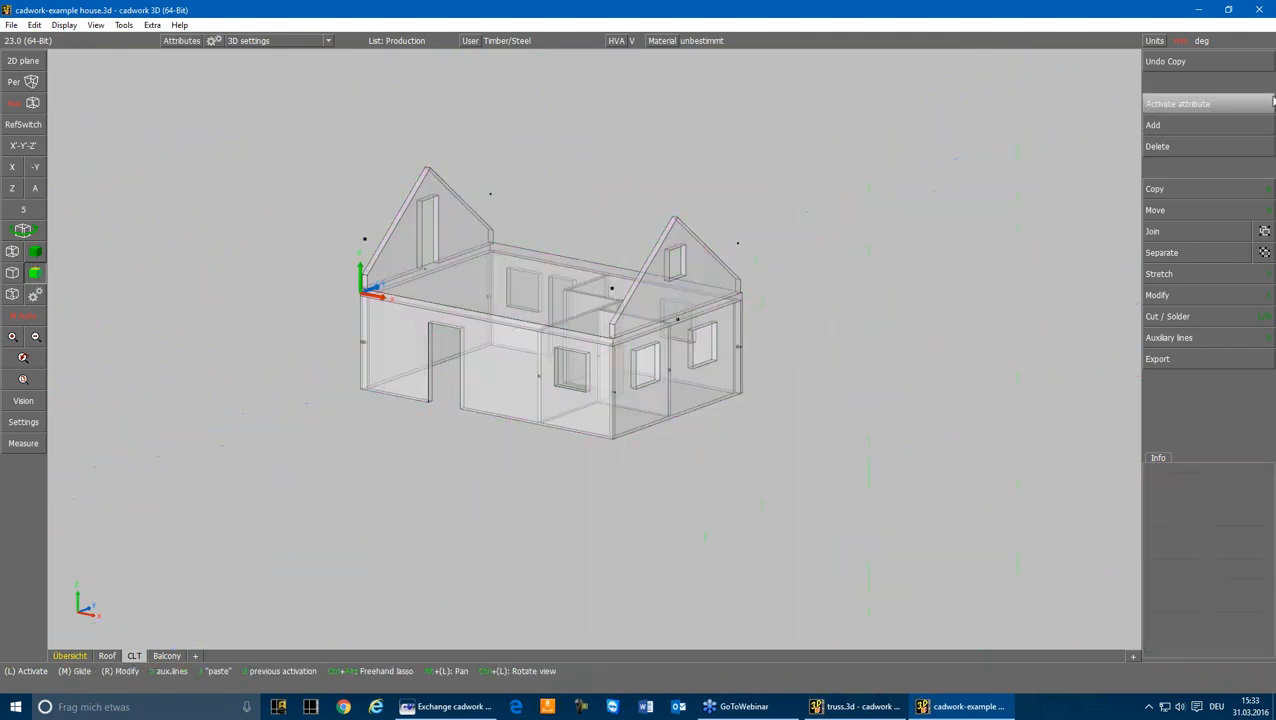
Step: Add the variant "middle surface CLT" from the project's Files folder to all CLT panels of the house
{"action": "left_click", "coordinate": [1196, 128]}
{"action": "left_click", "coordinate": [1165, 398]}
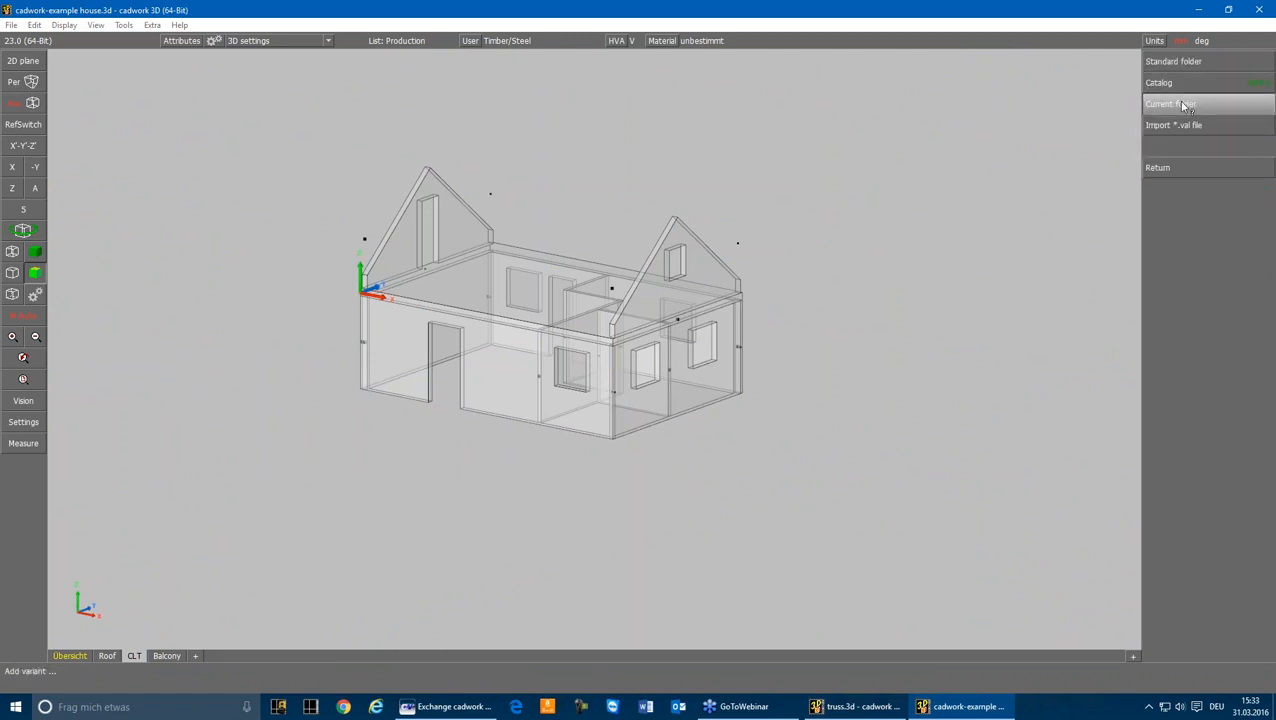
{"action": "left_click", "coordinate": [1183, 104]}
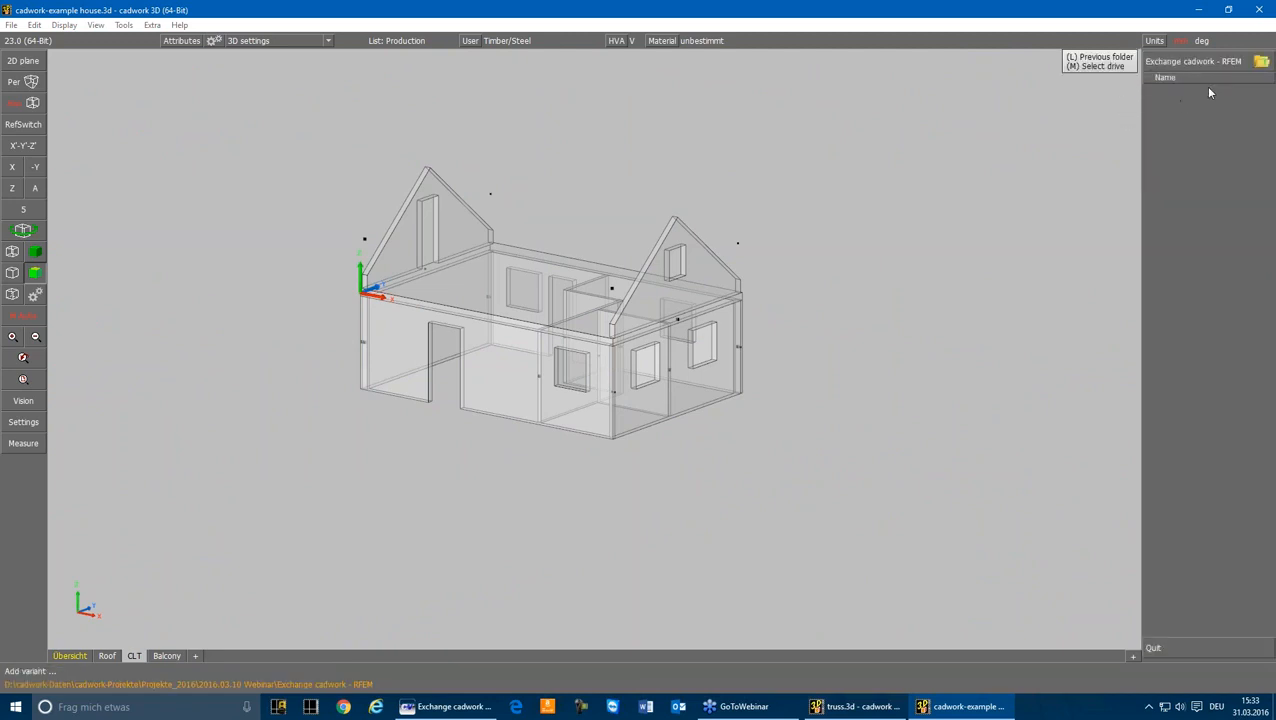
{"action": "left_click", "coordinate": [1204, 88]}
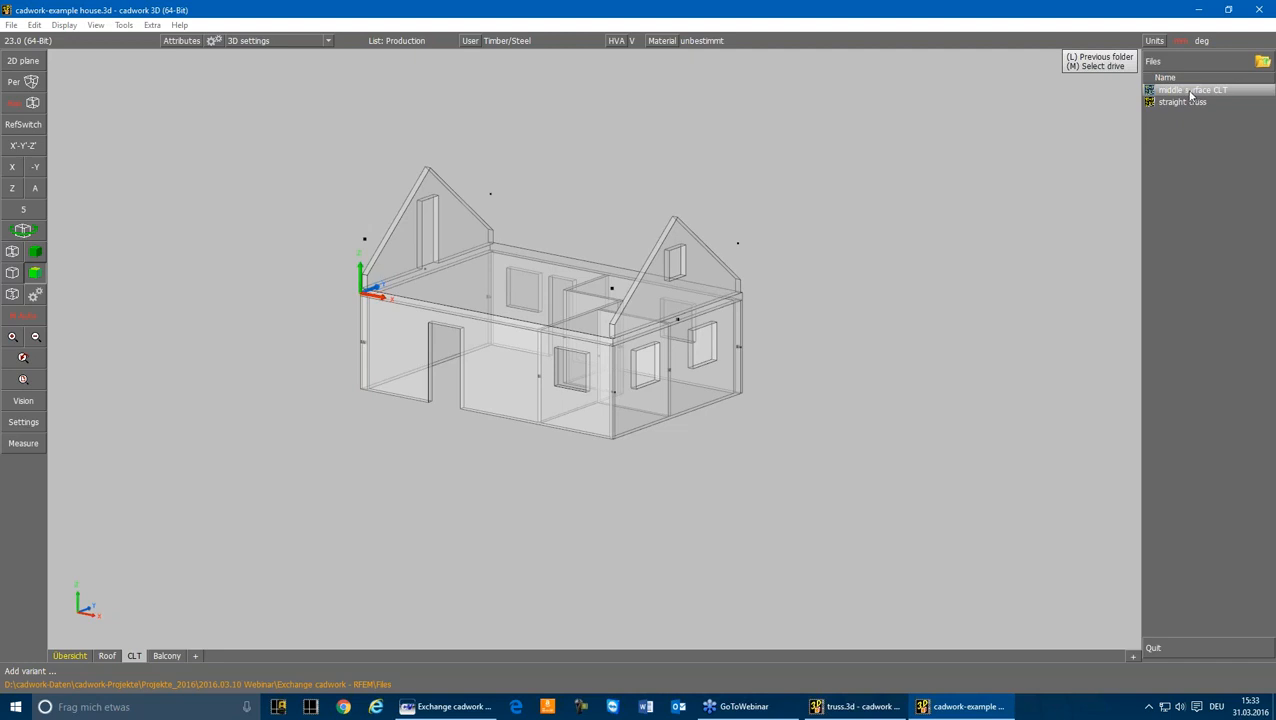
{"action": "left_click", "coordinate": [1190, 92]}
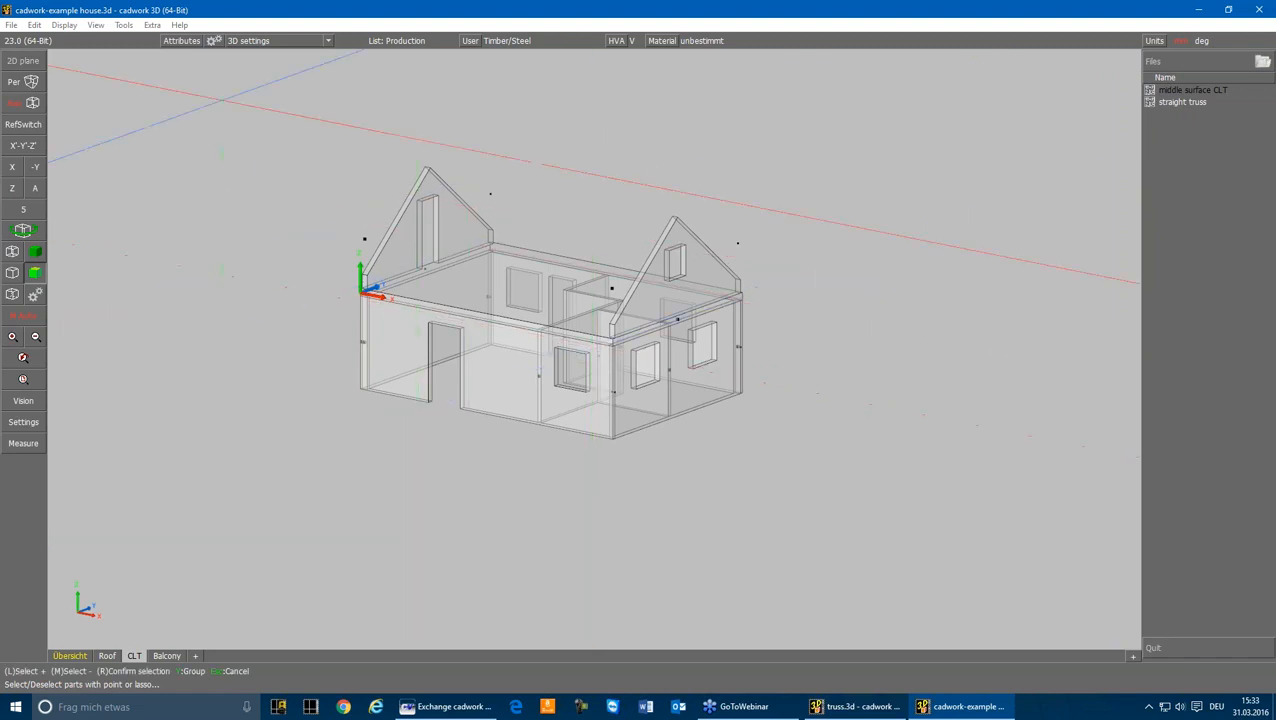
{"action": "mouse_move", "coordinate": [273, 117]}
{"action": "left_mouse_down"}
{"action": "mouse_move", "coordinate": [518, 279]}
{"action": "mouse_move", "coordinate": [803, 416]}
{"action": "mouse_move", "coordinate": [803, 479]}
{"action": "left_mouse_up"}
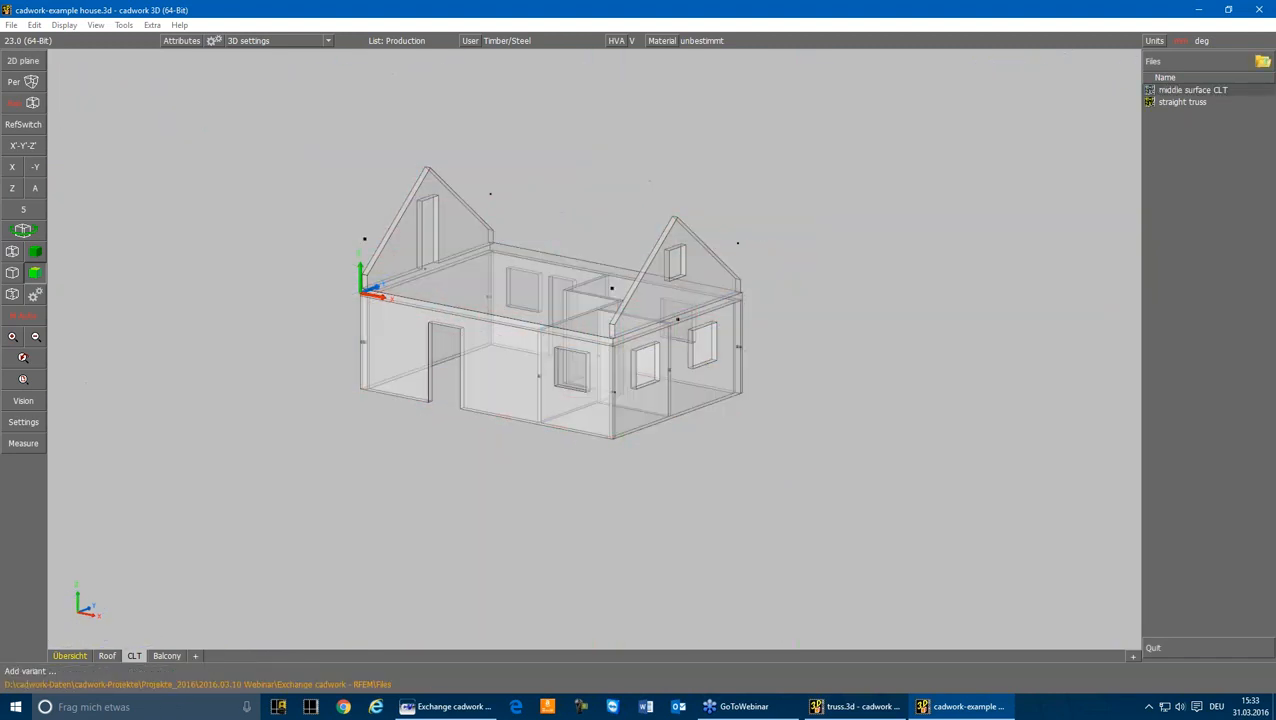
{"action": "left_click", "coordinate": [1164, 168]}
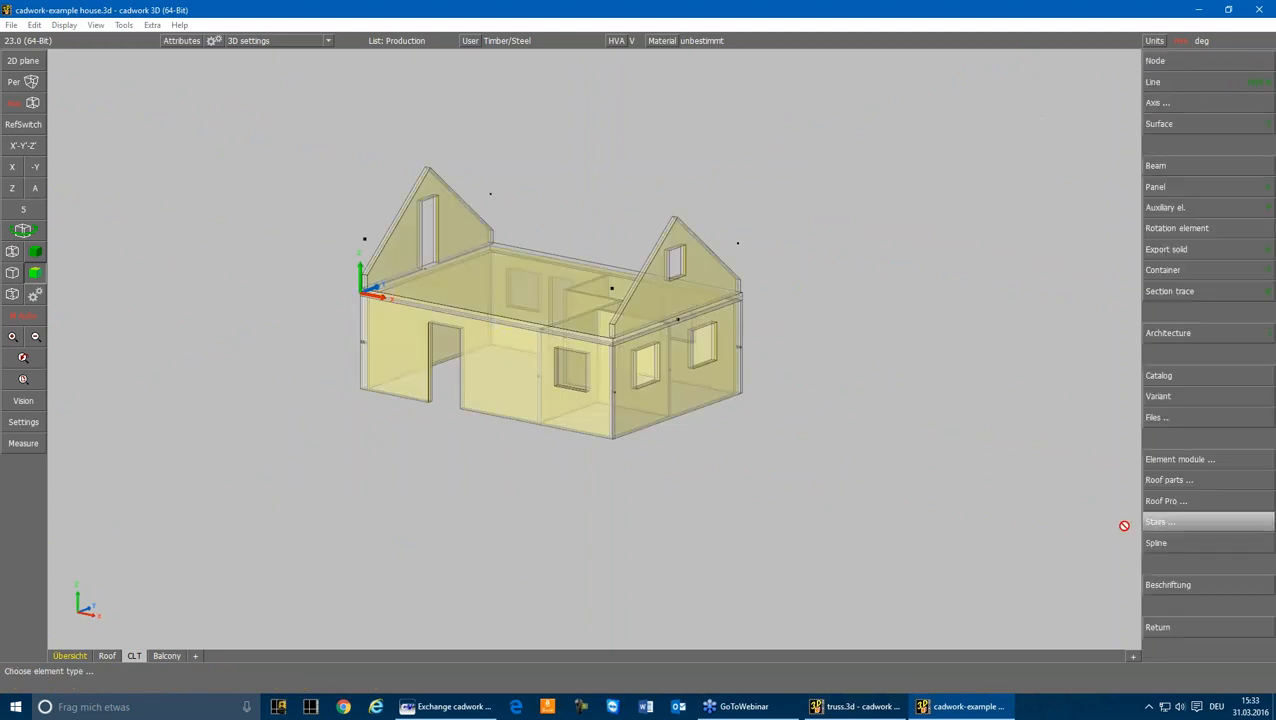
{"action": "left_click", "coordinate": [1160, 627]}
{"action": "scroll", "coordinate": [376, 275], "scroll_direction": "up", "scroll_amount": 6}
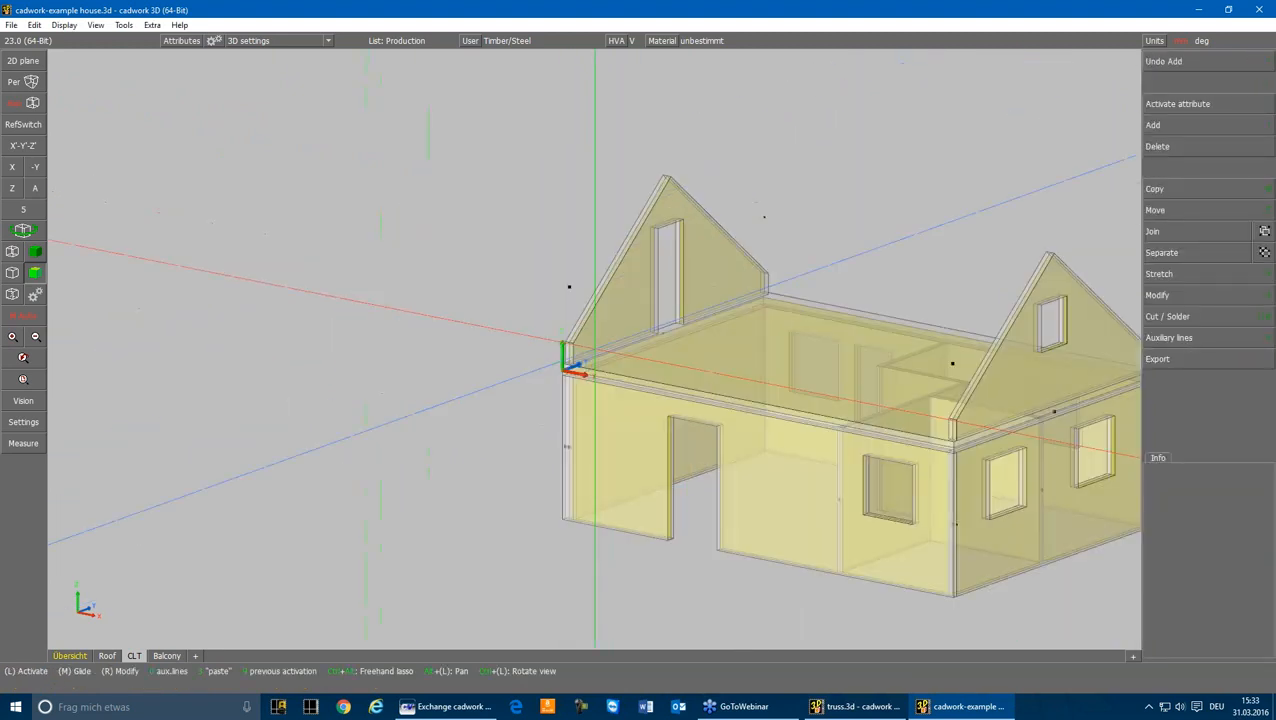
Step: Select the solid CLT panels by attribute and hide them, keeping only the middle surfaces displayed
{"action": "left_click", "coordinate": [525, 331]}
{"action": "key", "text": "ctrl+a"}
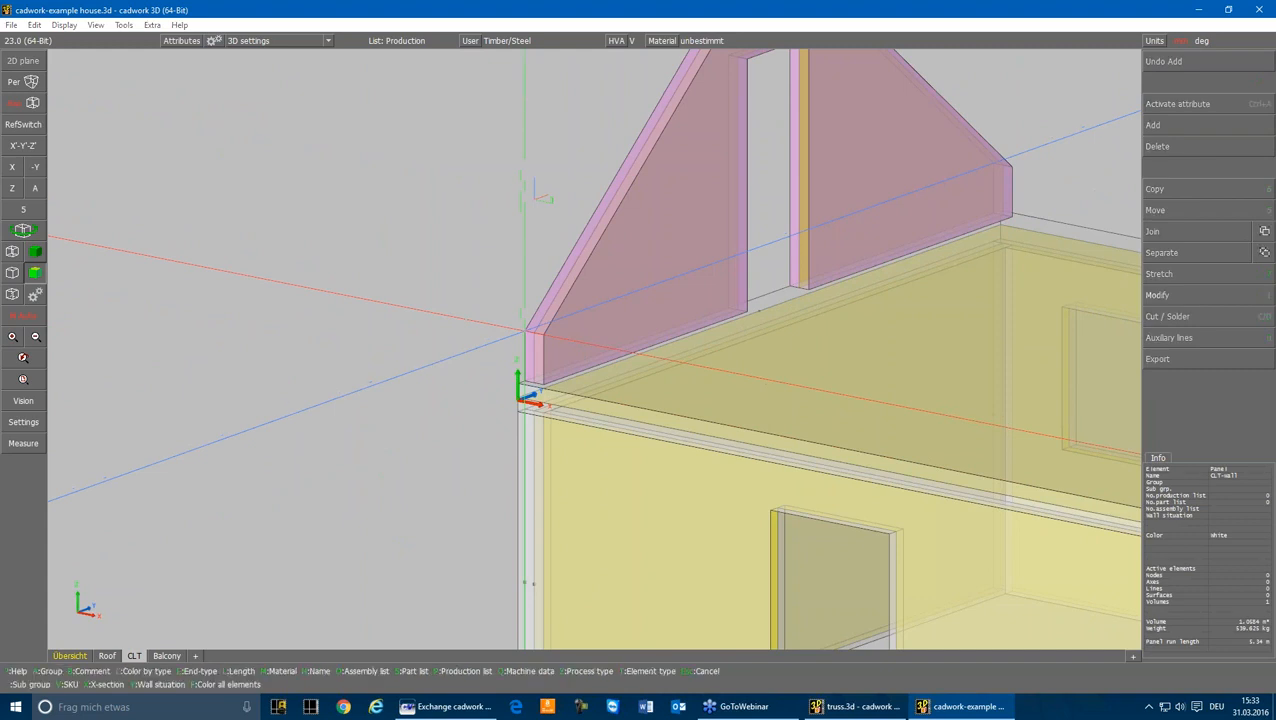
{"action": "key", "text": "n"}
{"action": "scroll", "coordinate": [525, 331], "scroll_direction": "down", "scroll_amount": 5}
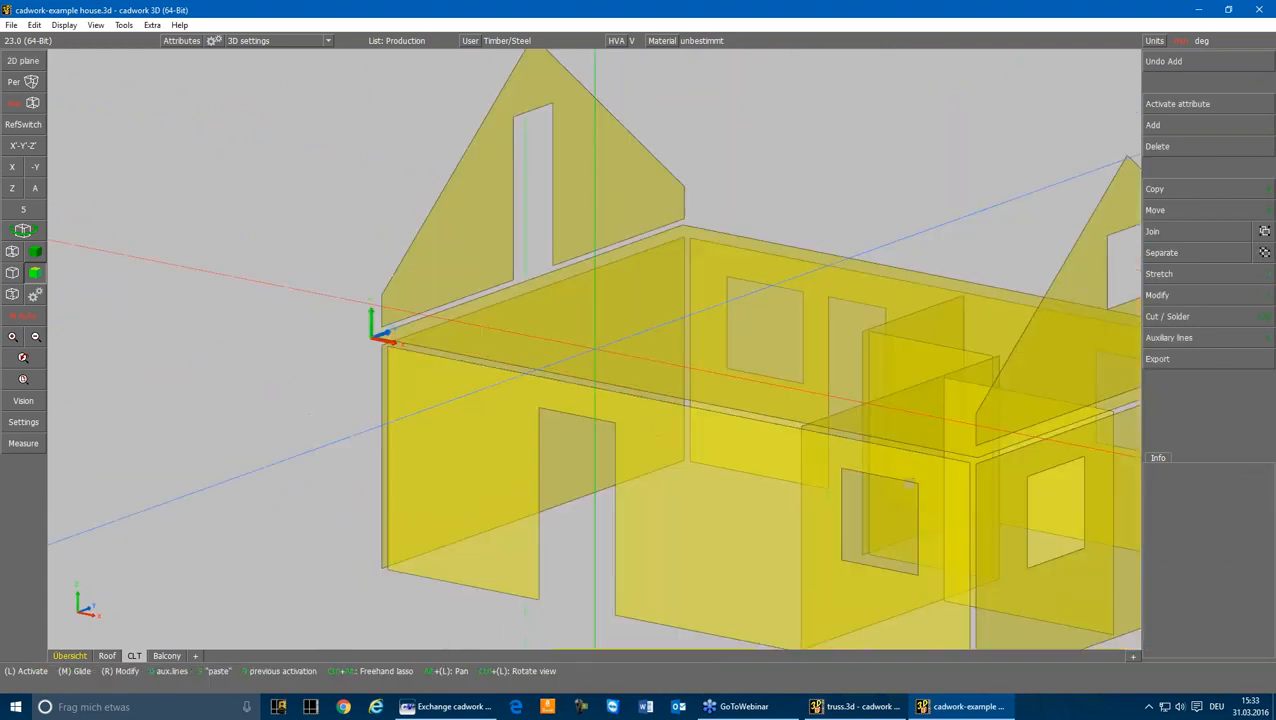
Step: Convert the CLT floor's surface variant into a plain surface and cut it at the planes of adjoining outer walls
{"action": "left_click", "coordinate": [630, 340]}
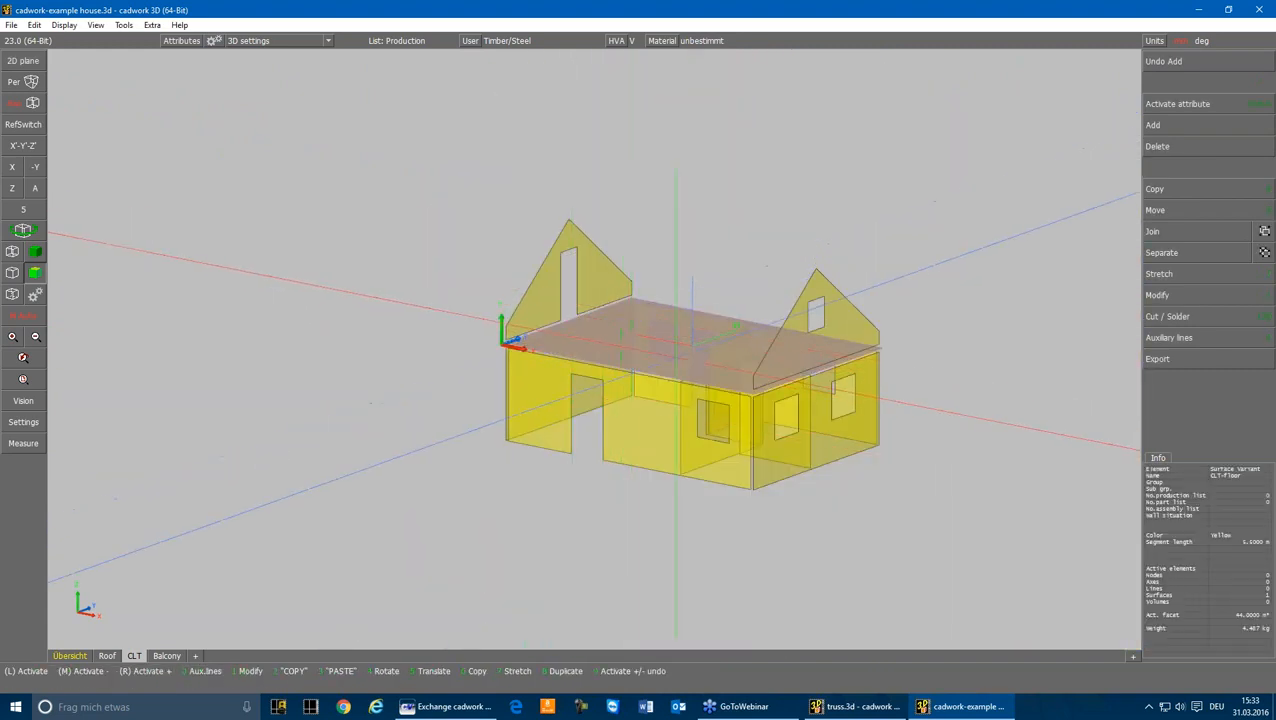
{"action": "key", "text": "m"}
{"action": "left_click", "coordinate": [1192, 142]}
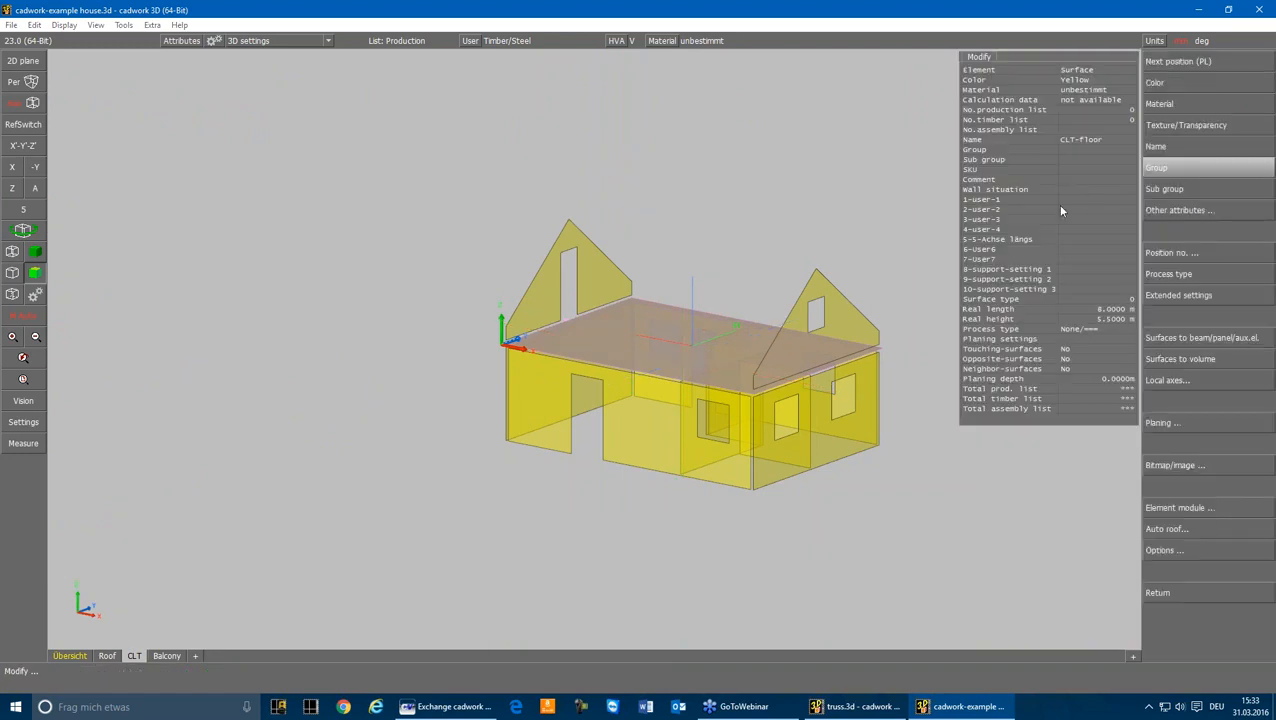
{"action": "scroll", "coordinate": [585, 330], "scroll_direction": "up", "scroll_amount": 5}
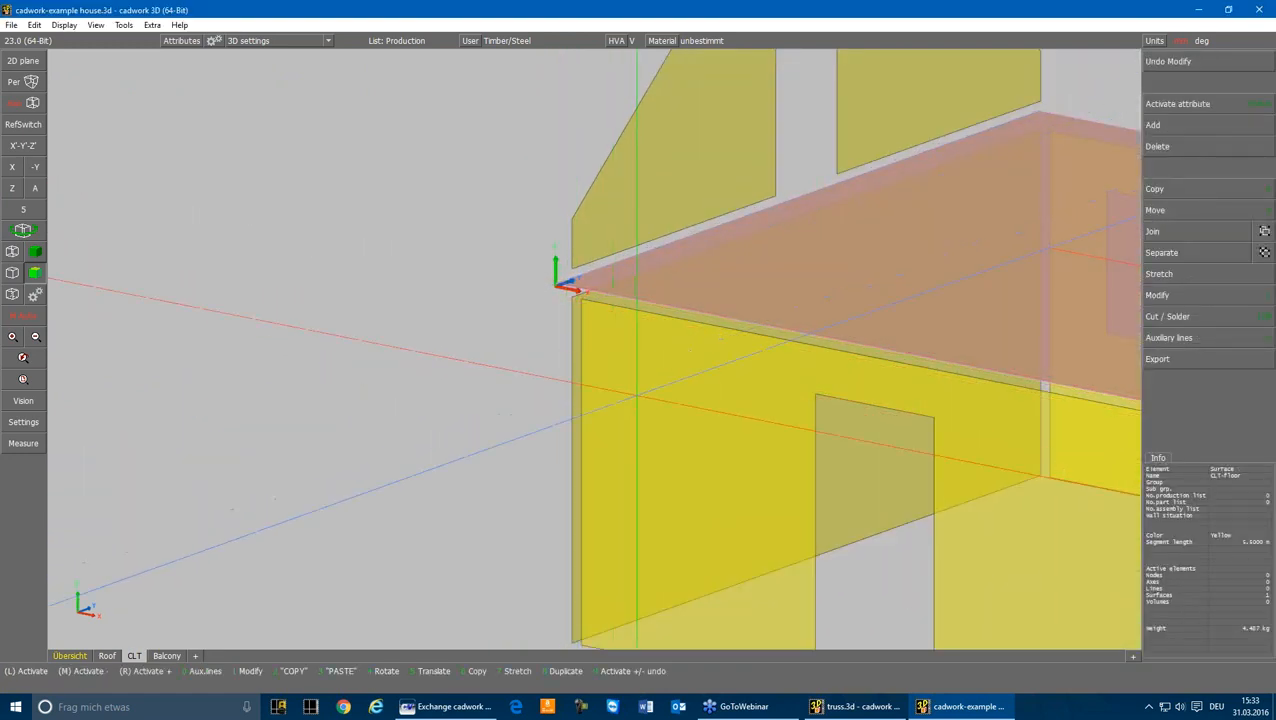
{"action": "key", "text": "c"}
{"action": "left_click", "coordinate": [640, 391]}
{"action": "middle_click_drag", "start_coordinate": [640, 391], "coordinate": [878, 382]}
{"action": "key", "text": "1"}
{"action": "left_click", "coordinate": [480, 360]}
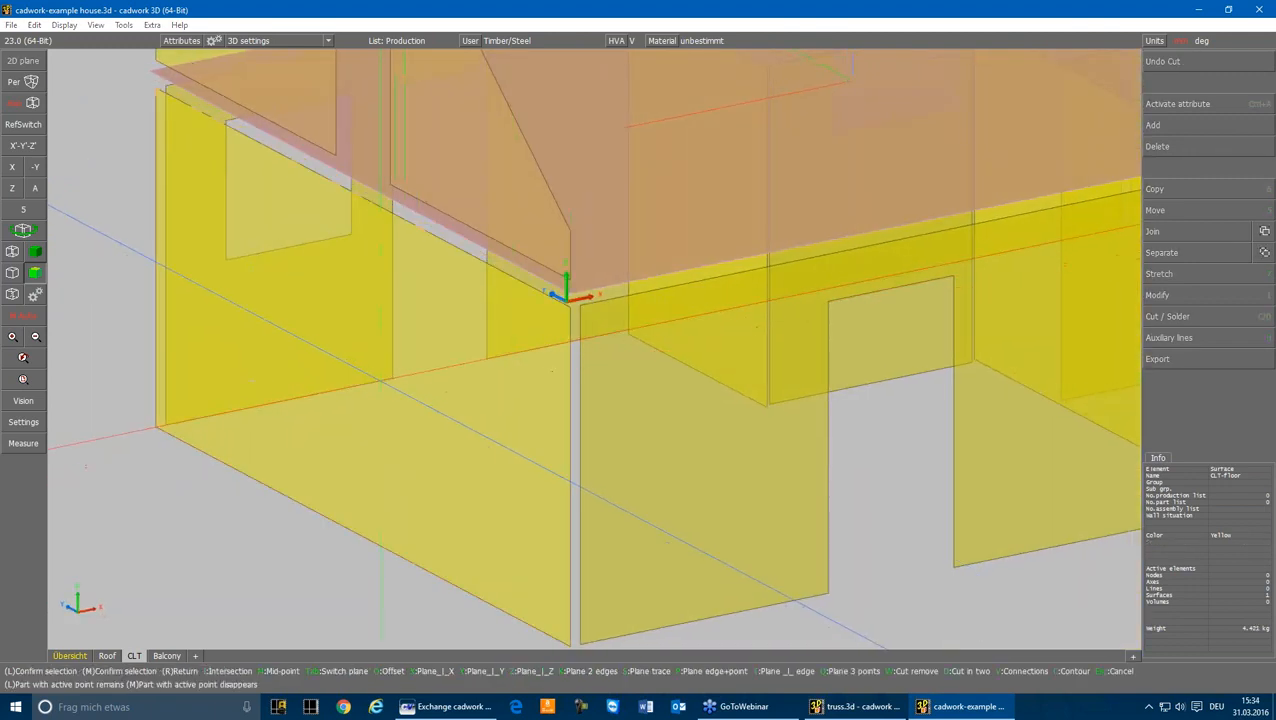
Step: Stretch the upper edges of all ground-floor wall surfaces along Z to the floor surface in the X view, and return to the axonometric view
{"action": "left_click", "coordinate": [481, 287]}
{"action": "left_click", "coordinate": [14, 166]}
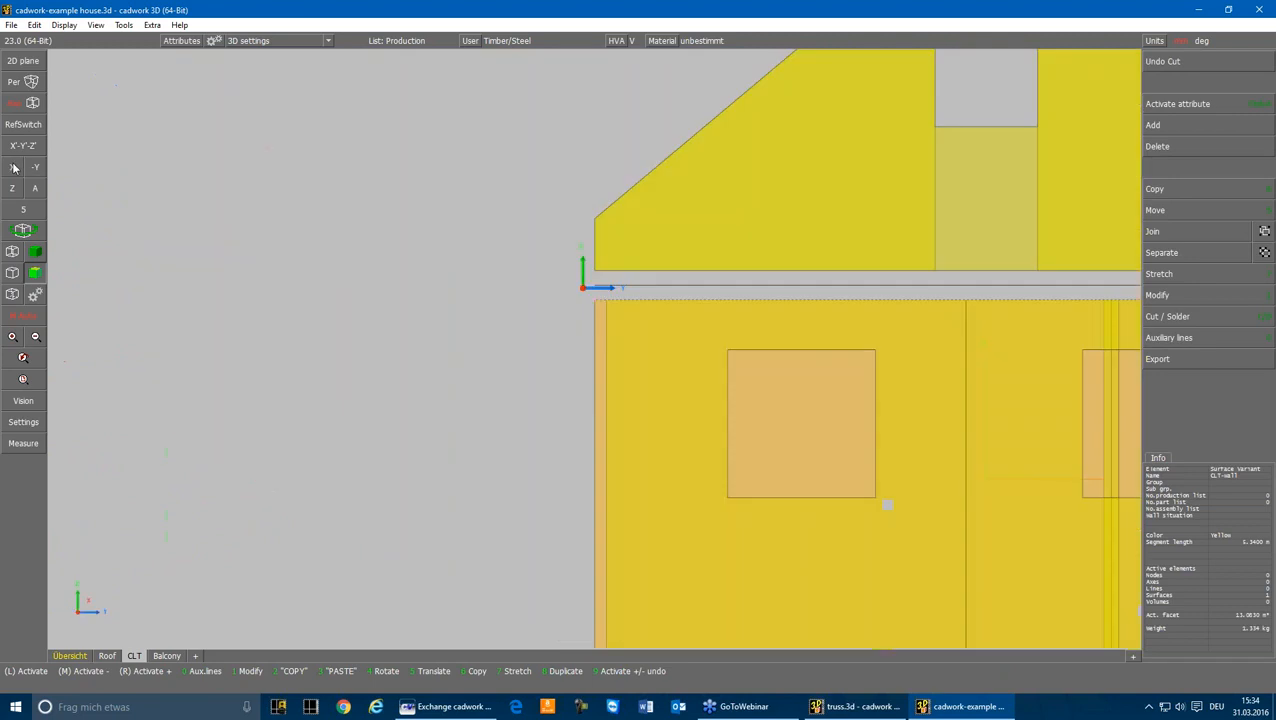
{"action": "scroll", "coordinate": [601, 351], "scroll_direction": "down", "scroll_amount": 3}
{"action": "right_click", "coordinate": [609, 348]}
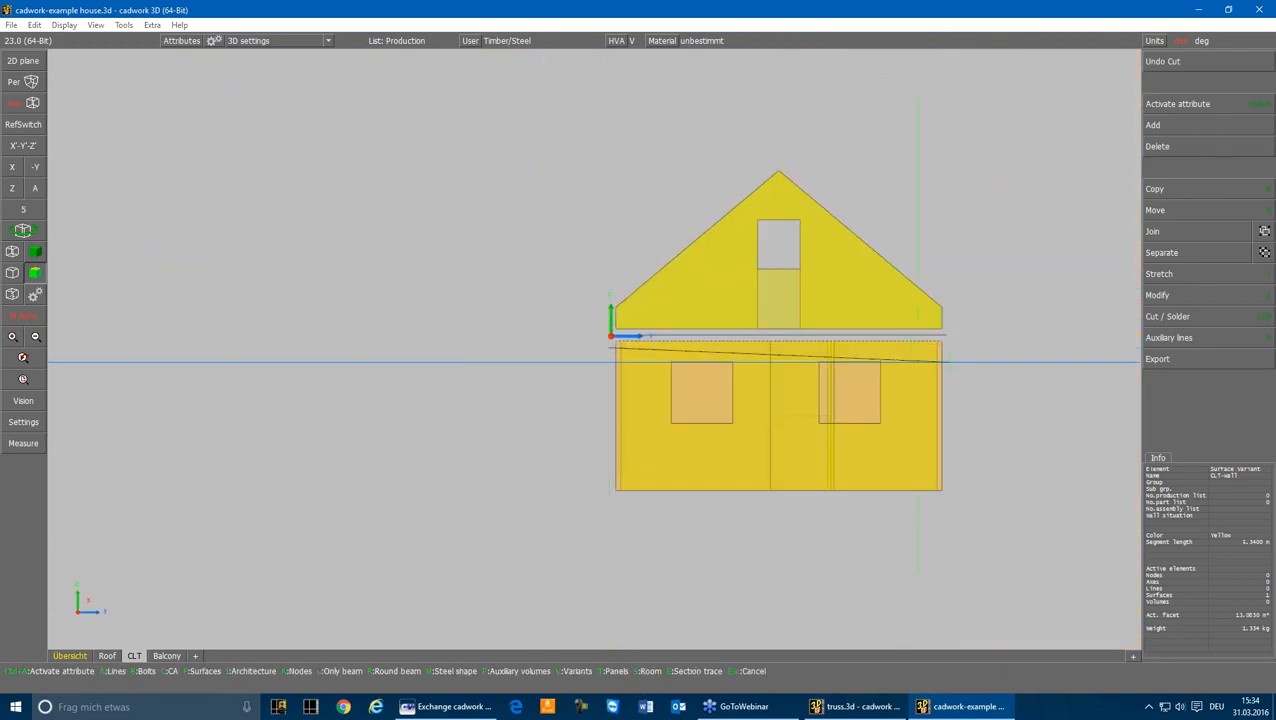
{"action": "left_click", "coordinate": [954, 351]}
{"action": "key", "text": "t"}
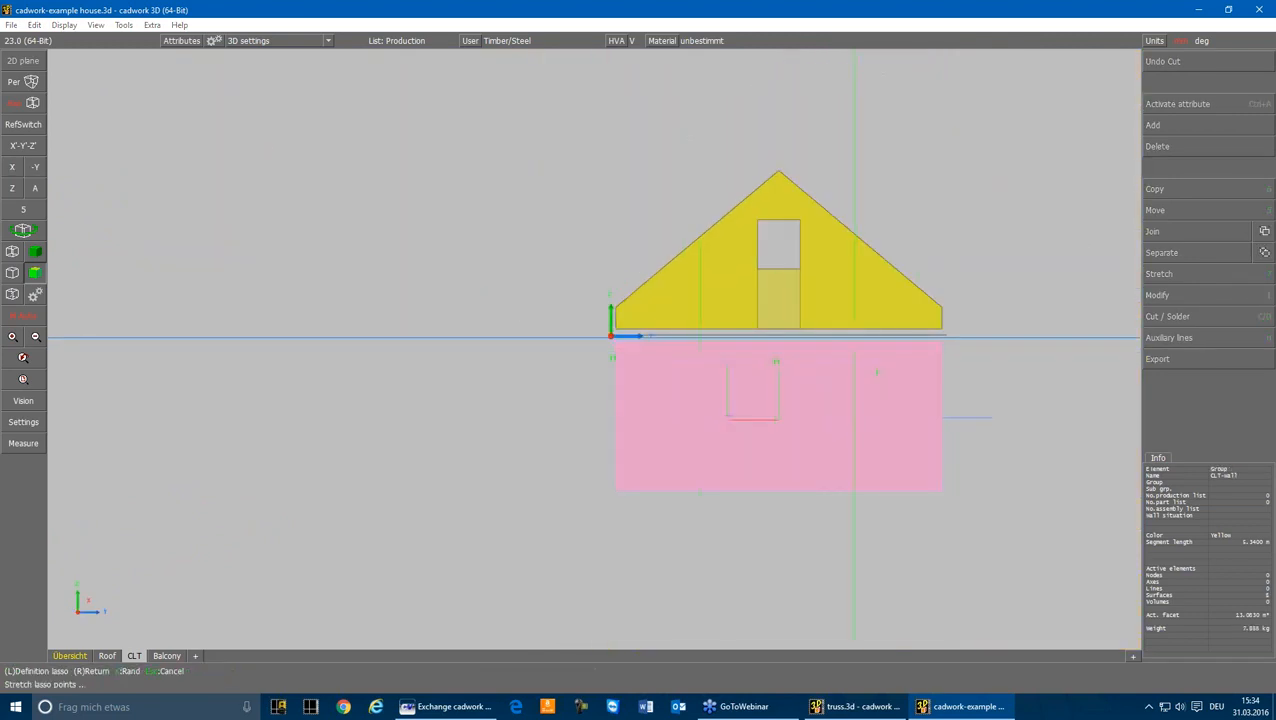
{"action": "left_click", "coordinate": [599, 324]}
{"action": "left_click", "coordinate": [954, 351]}
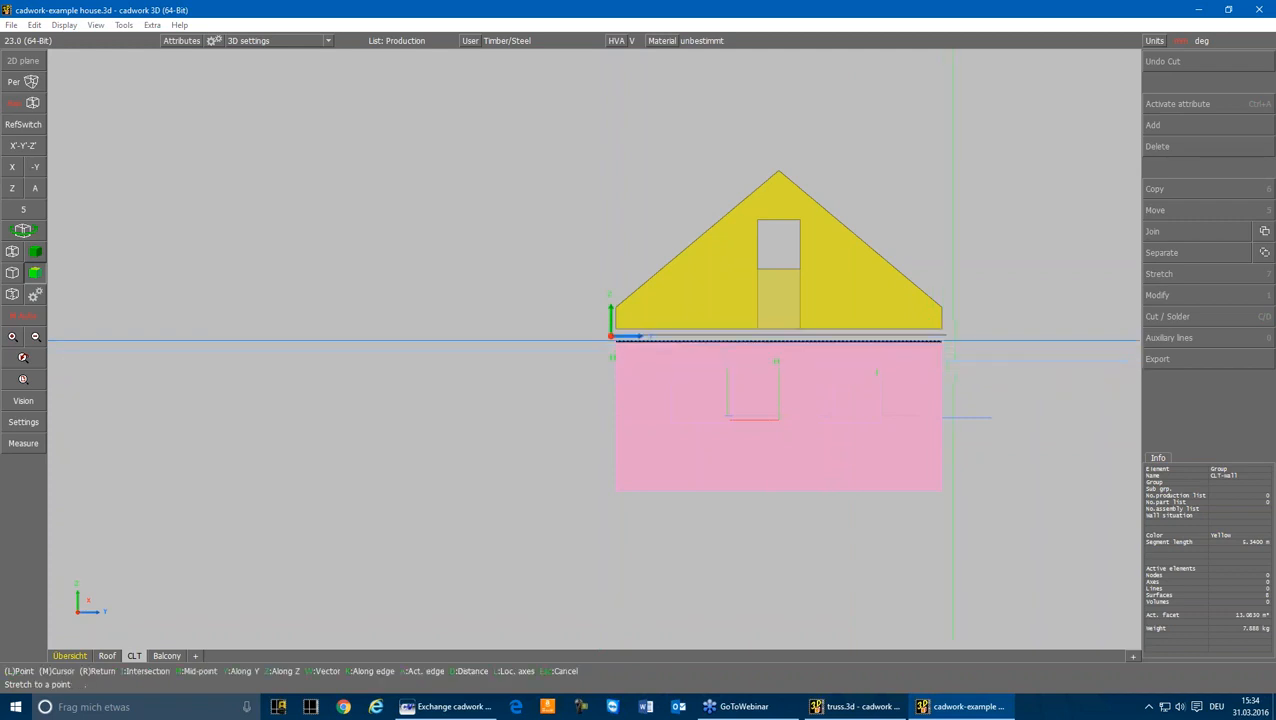
{"action": "key", "text": "z"}
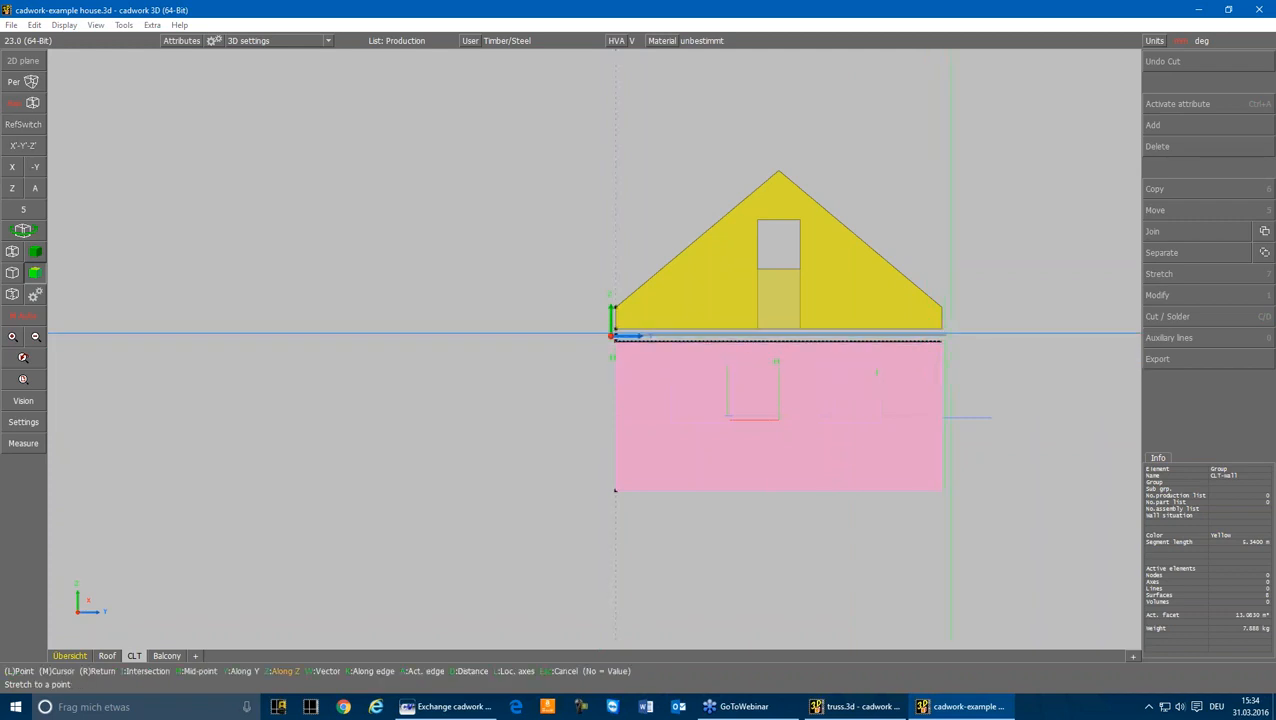
{"action": "left_click", "coordinate": [948, 335]}
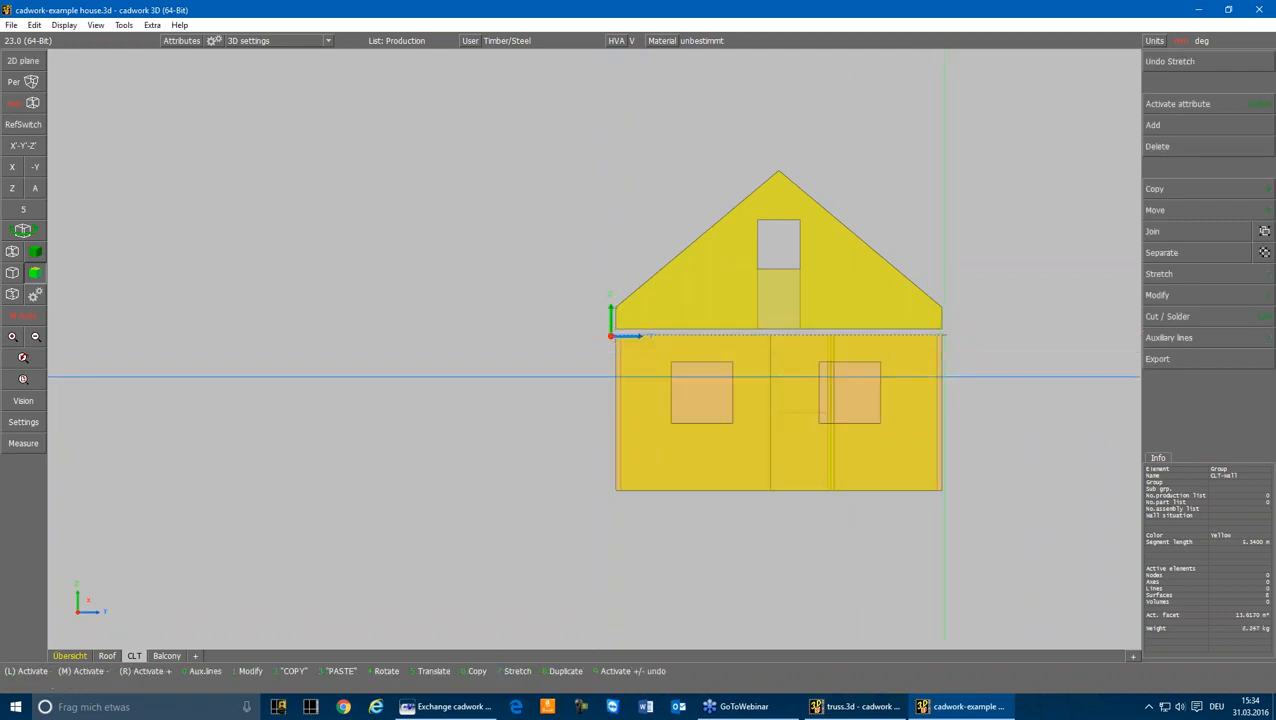
{"action": "left_click", "coordinate": [34, 190]}
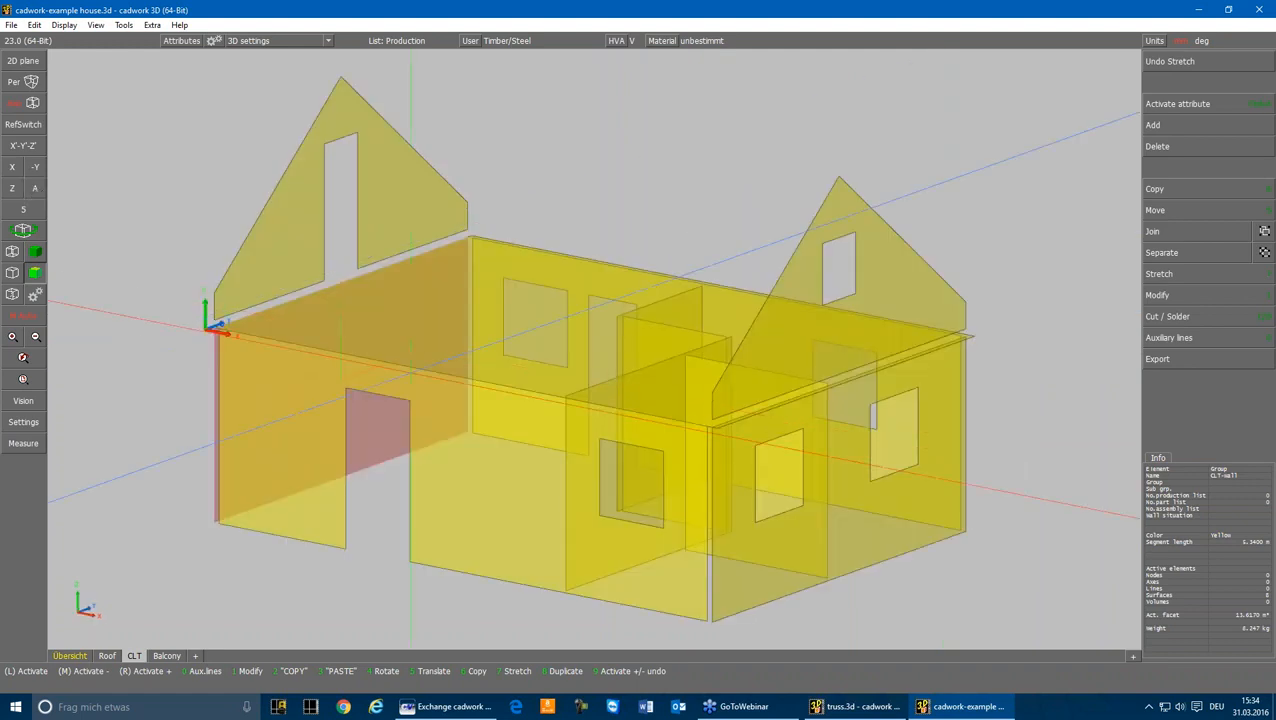
Step: Stretch the end of the front long wall surface to the corner of the adjoining gable-end wall with windows
{"action": "left_click", "coordinate": [460, 400]}
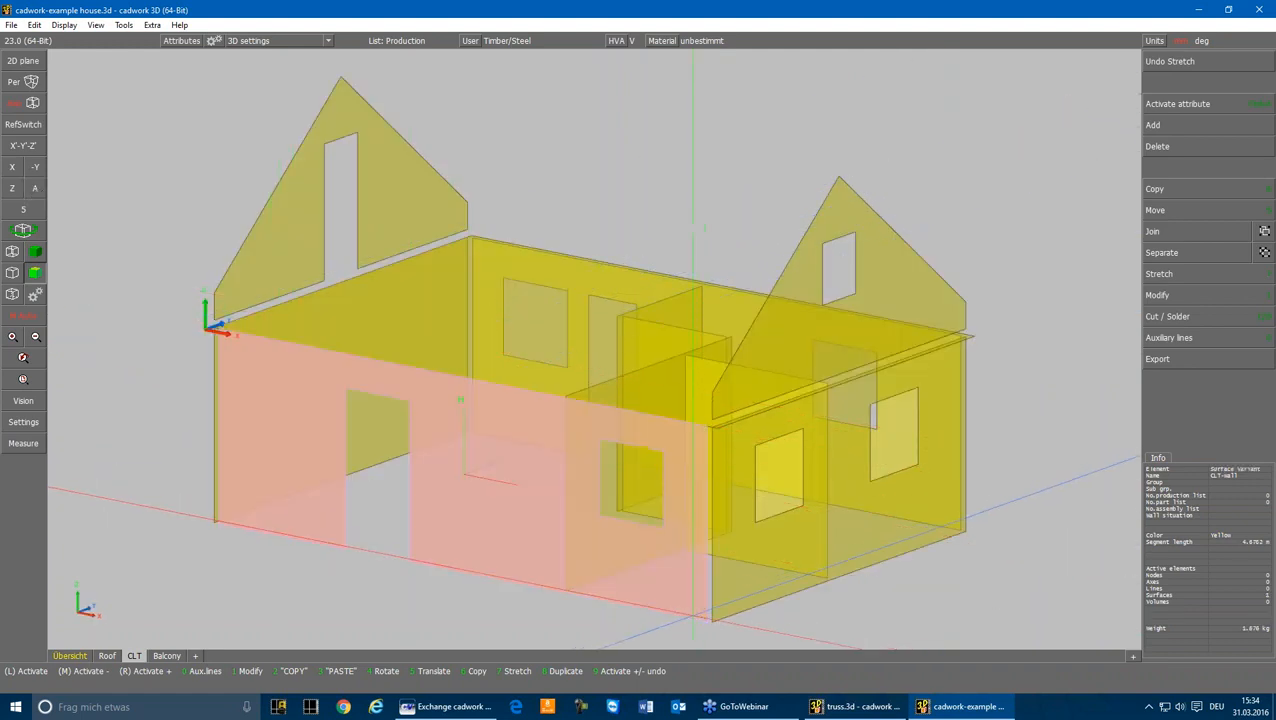
{"action": "key", "text": "7"}
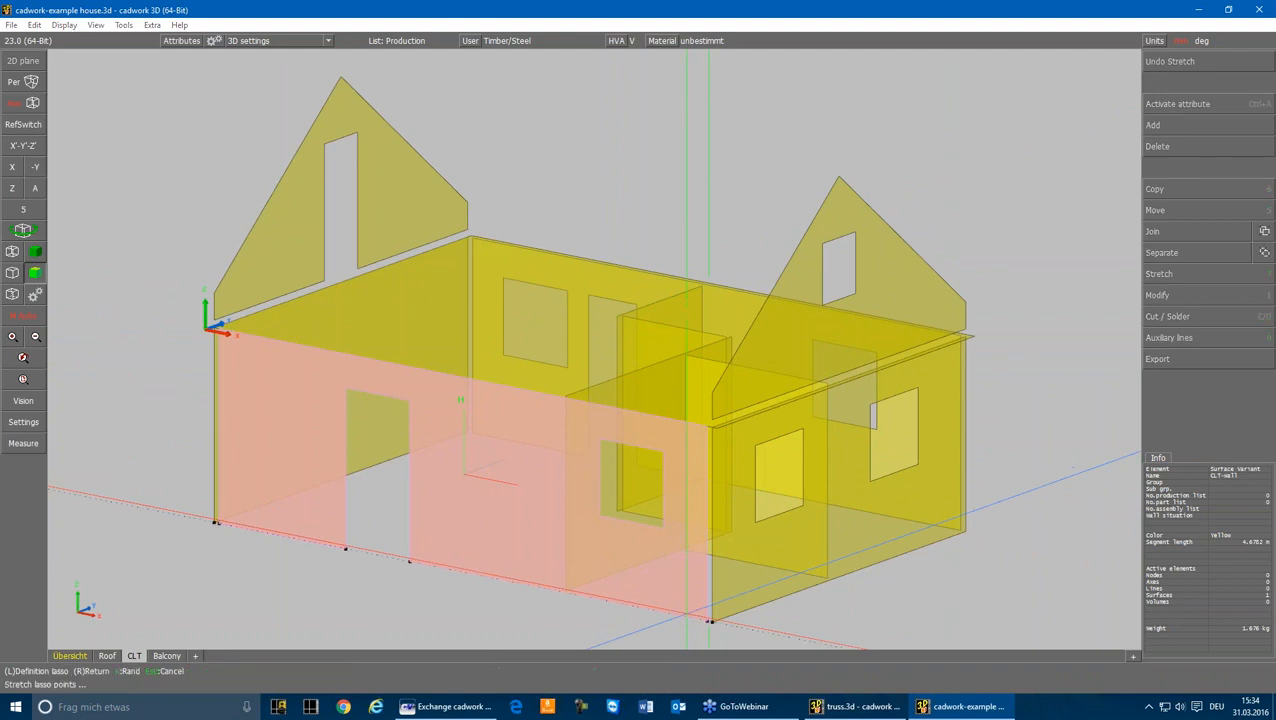
{"action": "left_click", "coordinate": [683, 636]}
{"action": "left_click", "coordinate": [735, 410]}
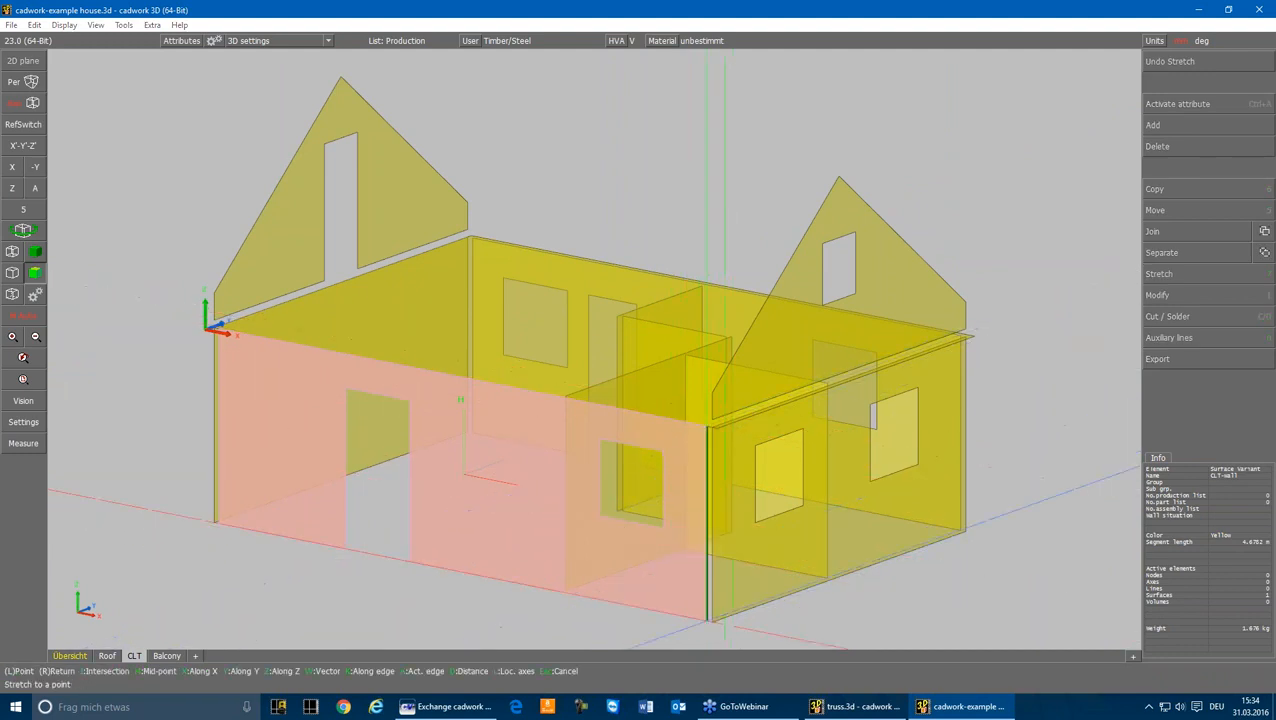
{"action": "left_click", "coordinate": [713, 620]}
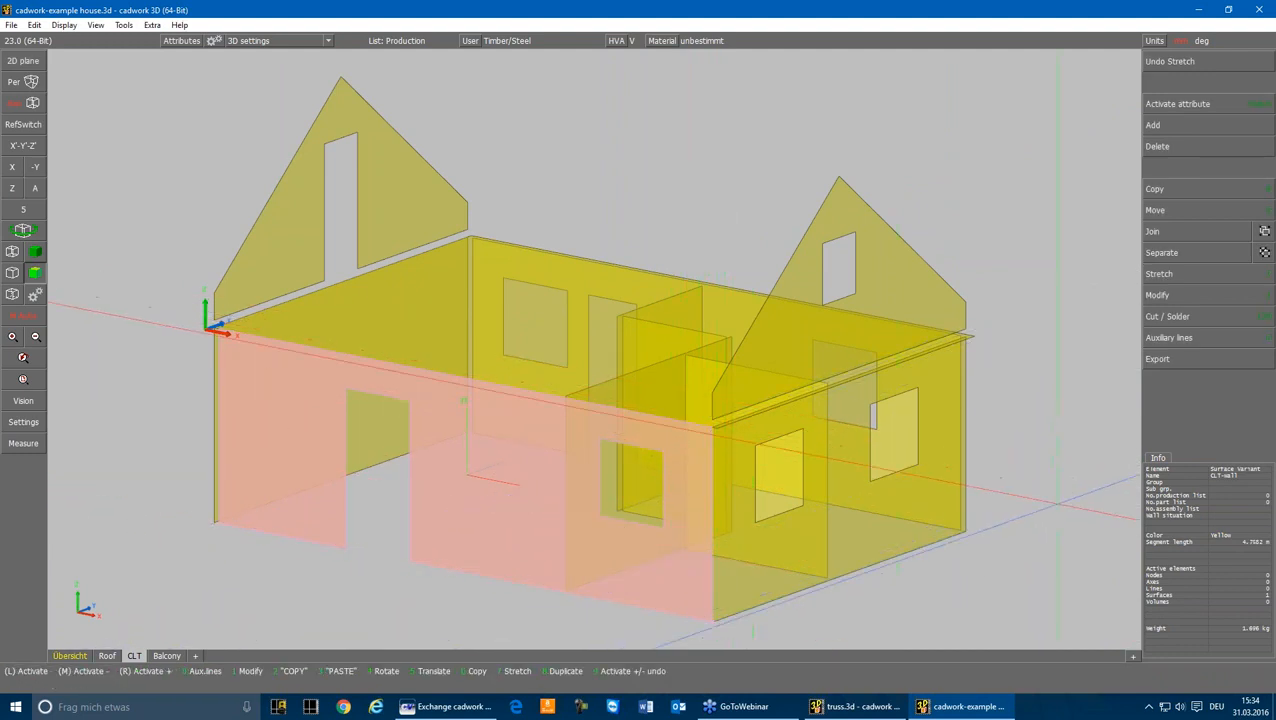
Step: Stretch the near end of the rear long wall surface to the lower corner of the windowed end wall
{"action": "scroll", "coordinate": [1062, 546], "scroll_direction": "up", "scroll_amount": 4}
{"action": "scroll", "coordinate": [587, 349], "scroll_direction": "down", "scroll_amount": 5}
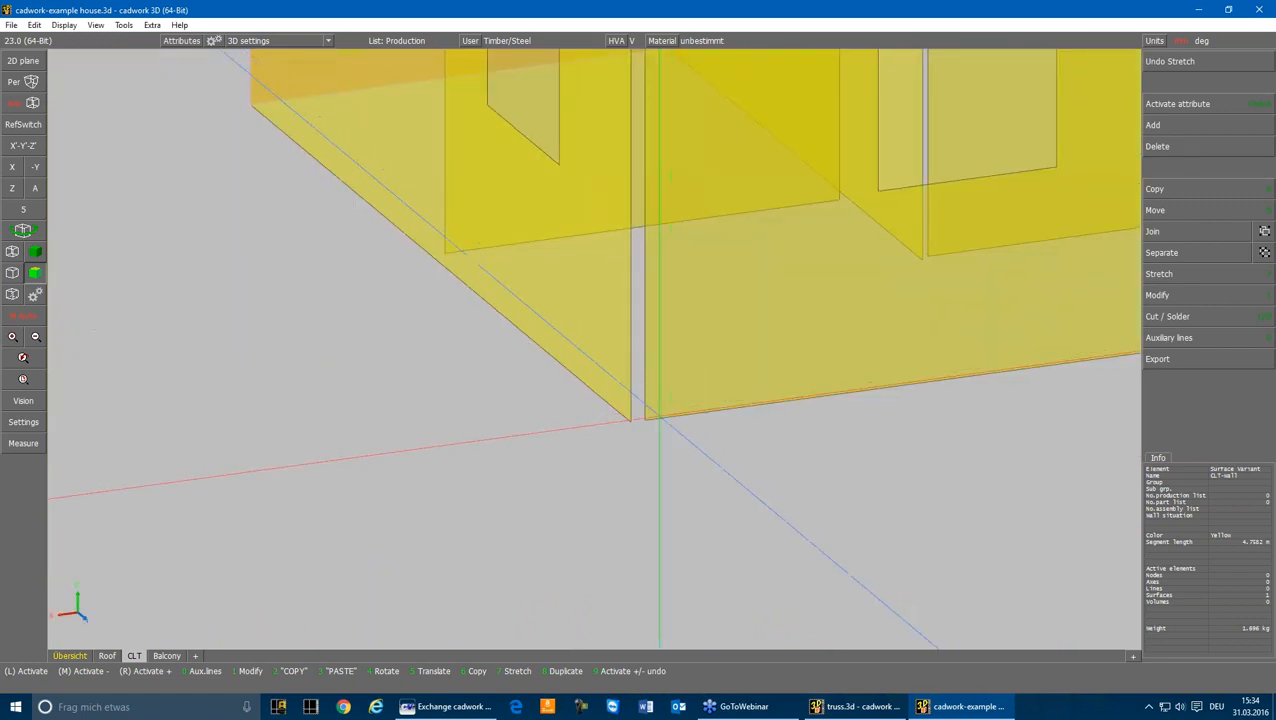
{"action": "key", "text": "7"}
{"action": "left_click", "coordinate": [589, 350]}
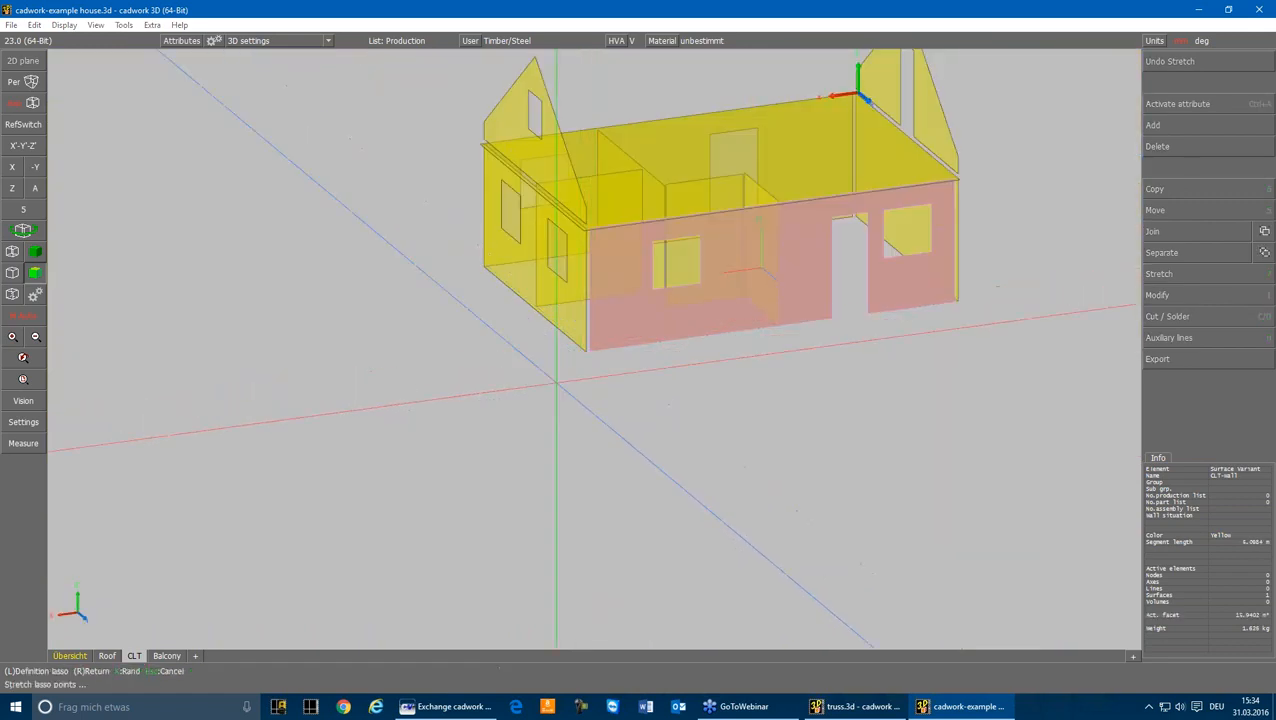
{"action": "left_click", "coordinate": [553, 376]}
{"action": "left_click", "coordinate": [621, 123]}
{"action": "scroll", "coordinate": [588, 336], "scroll_direction": "up", "scroll_amount": 5}
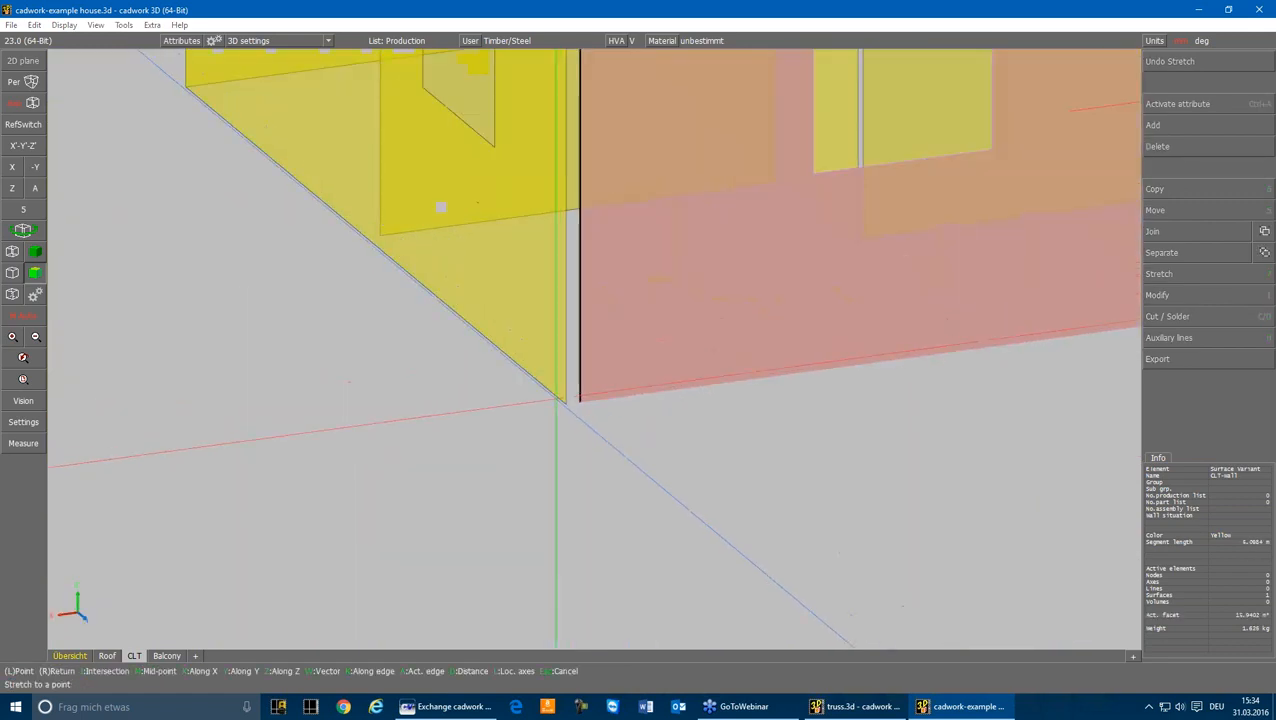
{"action": "left_click", "coordinate": [566, 404]}
{"action": "scroll", "coordinate": [566, 404], "scroll_direction": "down", "scroll_amount": 5}
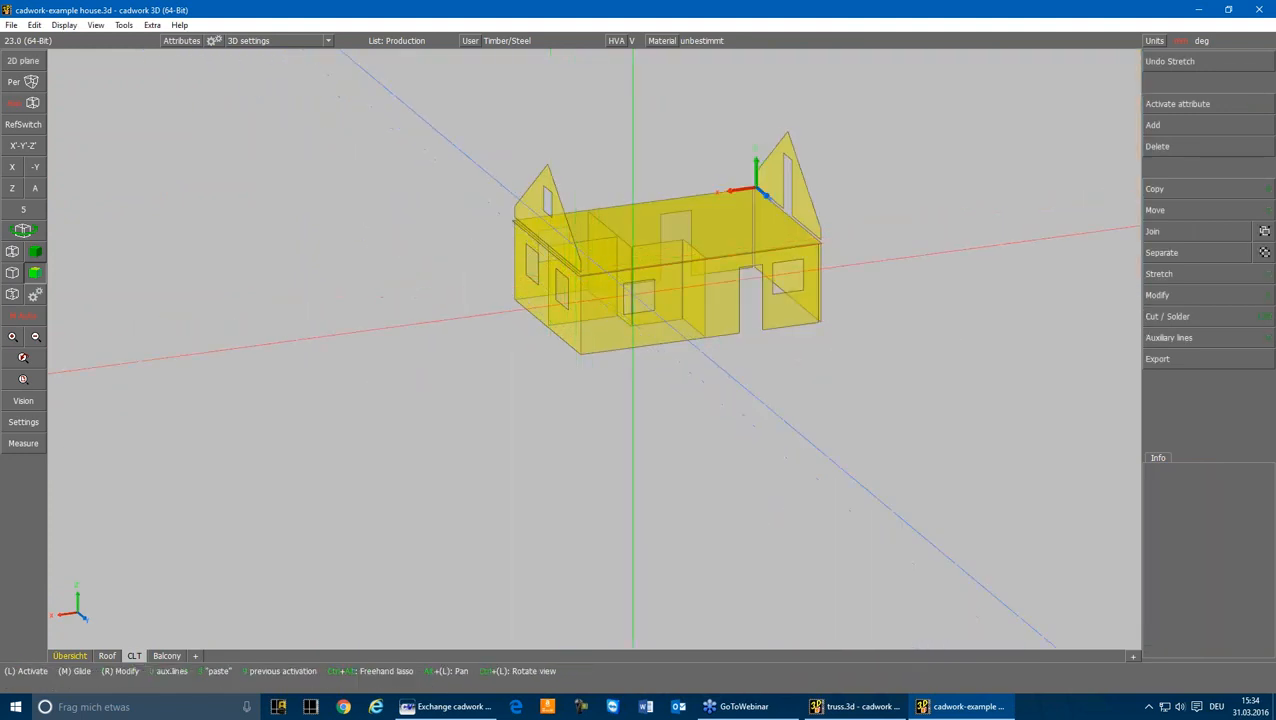
Step: Stretch the opposite end of the rear long wall surface along X to the windowless end wall
{"action": "scroll", "coordinate": [566, 404], "scroll_direction": "up", "scroll_amount": 5}
{"action": "left_click", "coordinate": [647, 496]}
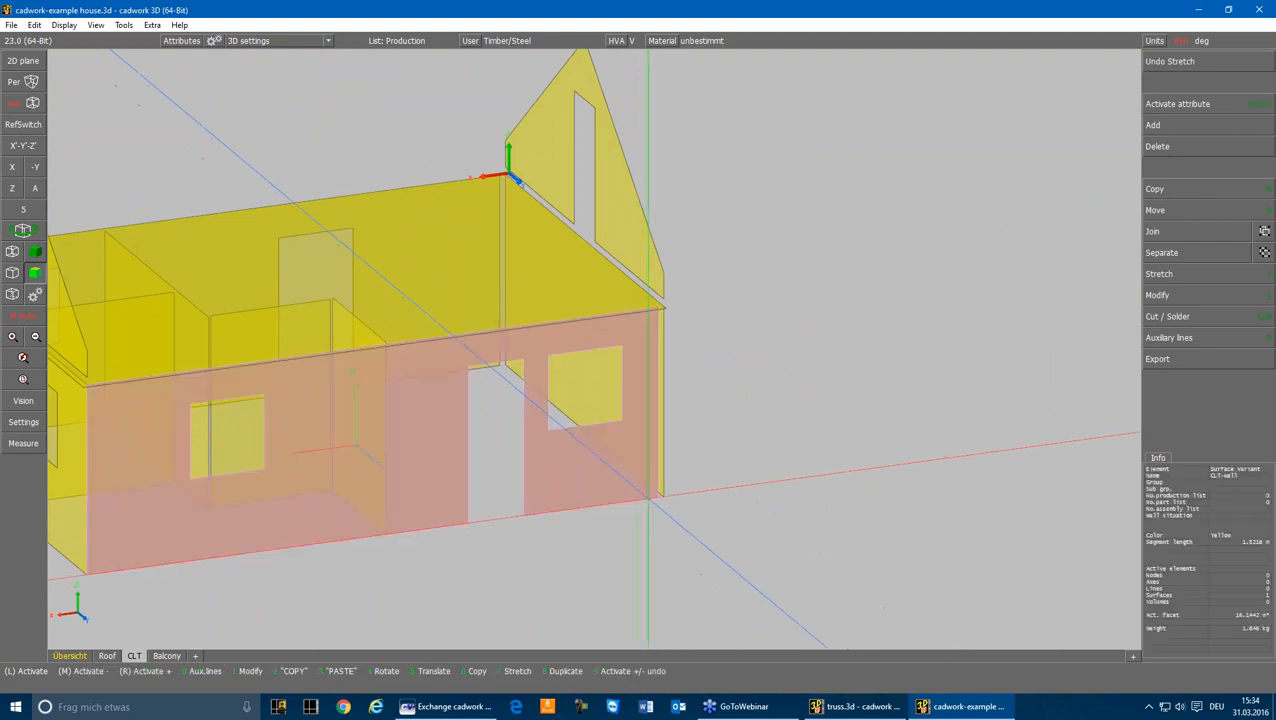
{"action": "key", "text": "s"}
{"action": "mouse_move", "coordinate": [635, 520]}
{"action": "left_mouse_down"}
{"action": "mouse_move", "coordinate": [702, 407]}
{"action": "mouse_move", "coordinate": [719, 289]}
{"action": "left_mouse_up"}
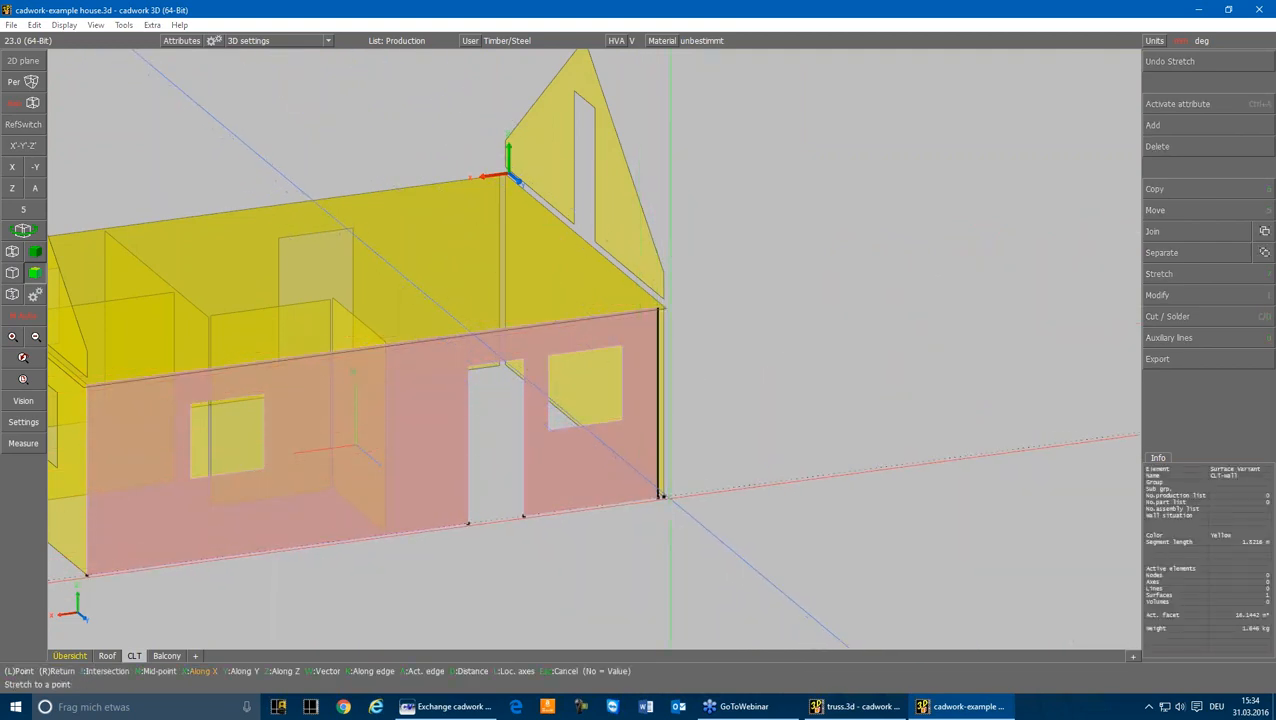
{"action": "left_click", "coordinate": [662, 496]}
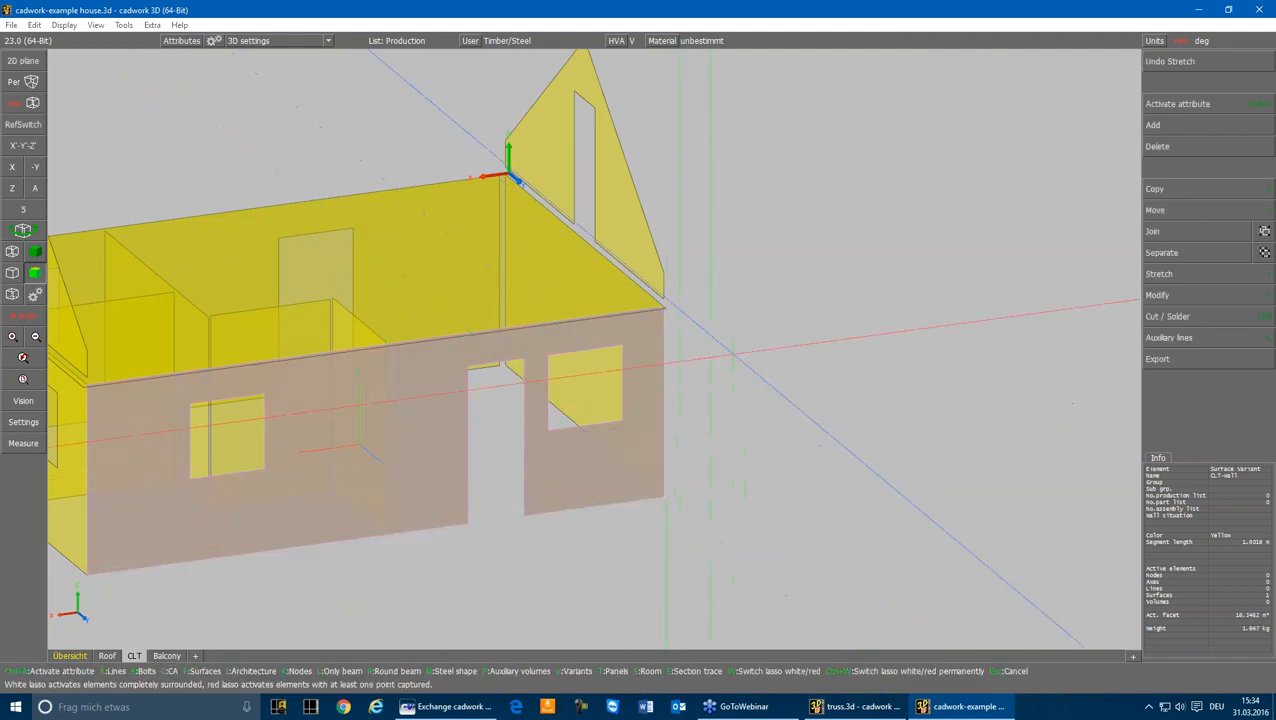
Step: Cut the CLT floor surface at the plane of the rear long wall
{"action": "left_click", "coordinate": [734, 354]}
{"action": "left_click", "coordinate": [650, 337]}
{"action": "key", "text": "c"}
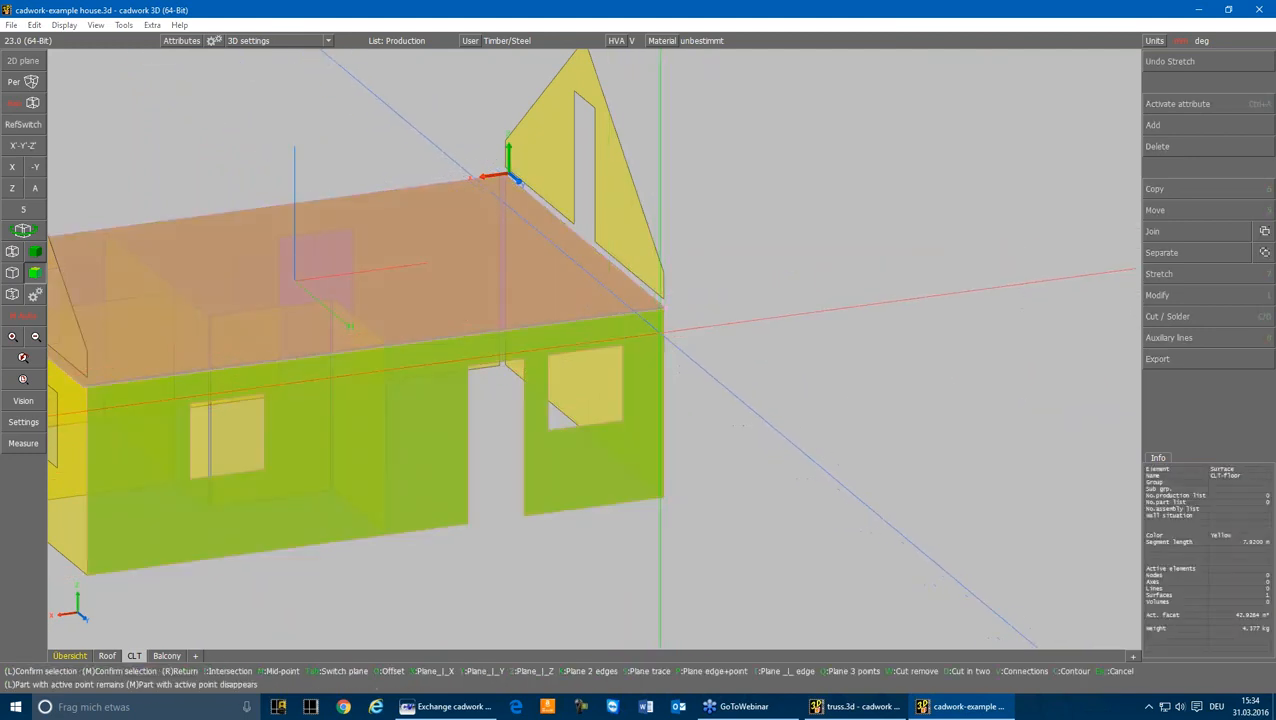
{"action": "left_click", "coordinate": [660, 333]}
{"action": "left_click", "coordinate": [700, 322]}
{"action": "left_click", "coordinate": [641, 280]}
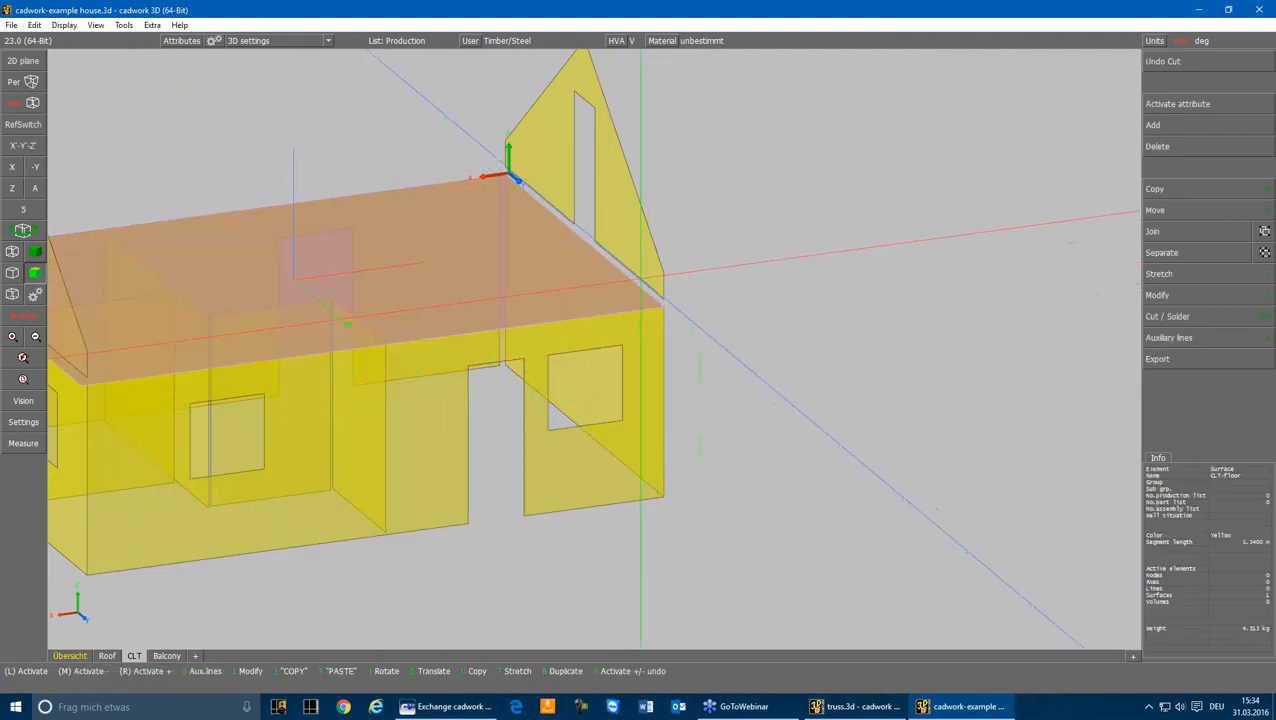
Step: Stretch the lower edges of both gable wall surfaces along Z down to the floor surface, and return to the axonometric view
{"action": "left_click", "coordinate": [641, 279]}
{"action": "left_click", "coordinate": [8, 169]}
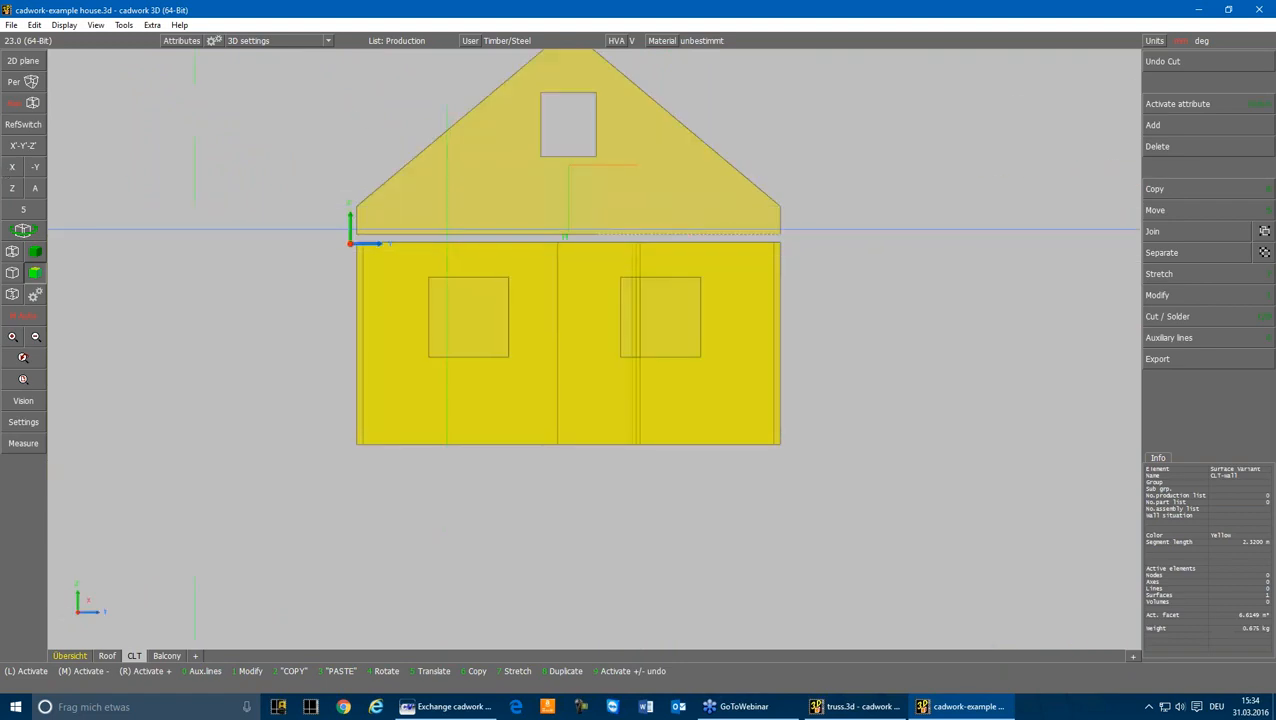
{"action": "key", "text": "7"}
{"action": "left_click_drag", "start_coordinate": [282, 222], "coordinate": [851, 257]}
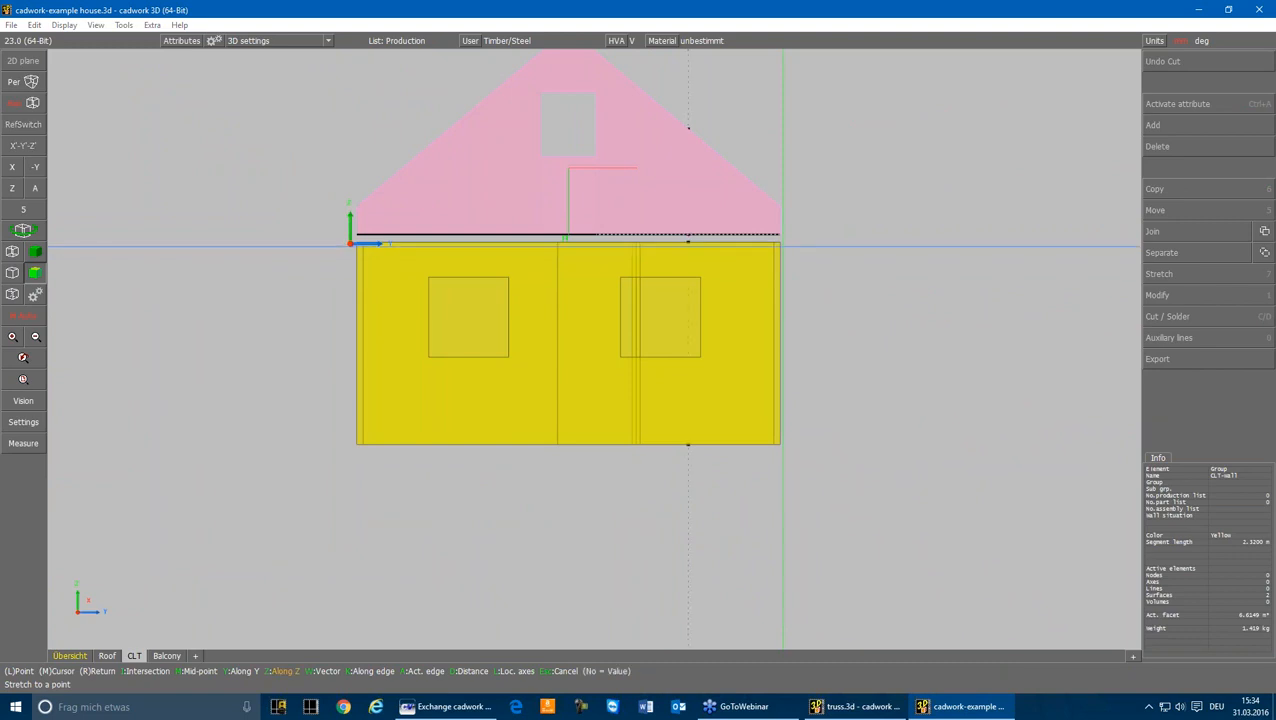
{"action": "left_click", "coordinate": [781, 243]}
{"action": "left_click", "coordinate": [268, 190]}
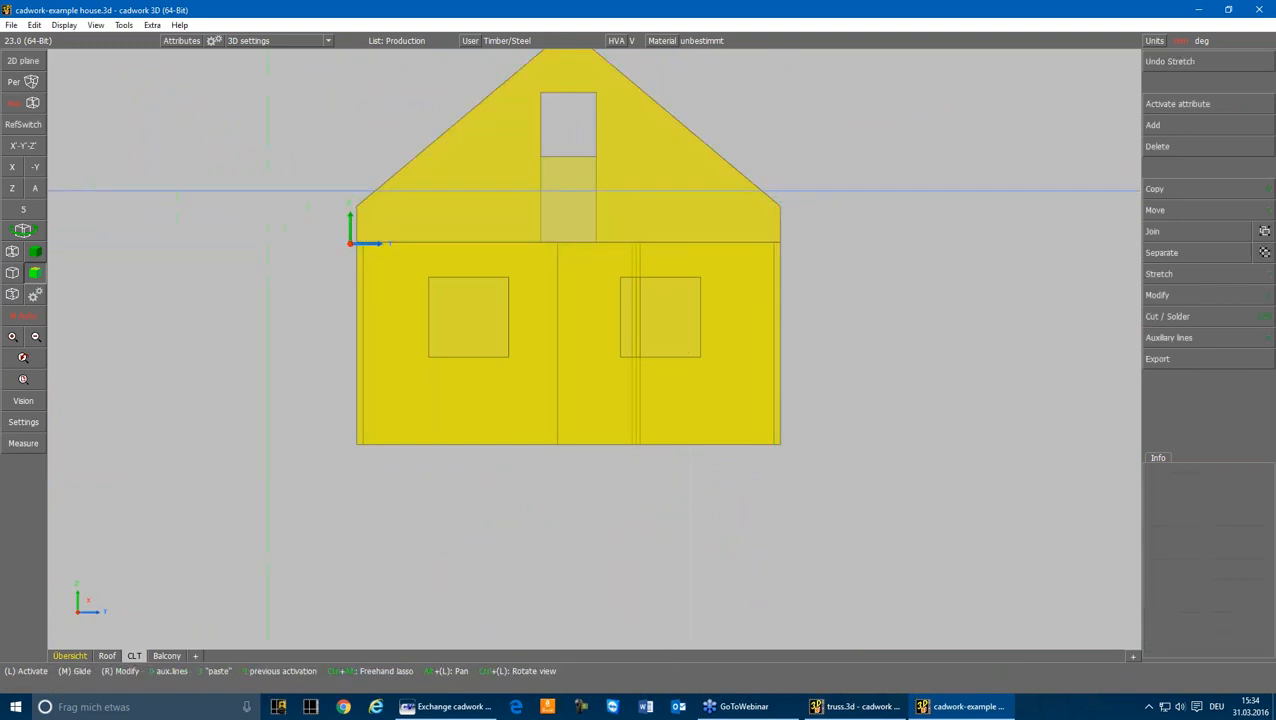
{"action": "left_click", "coordinate": [33, 191]}
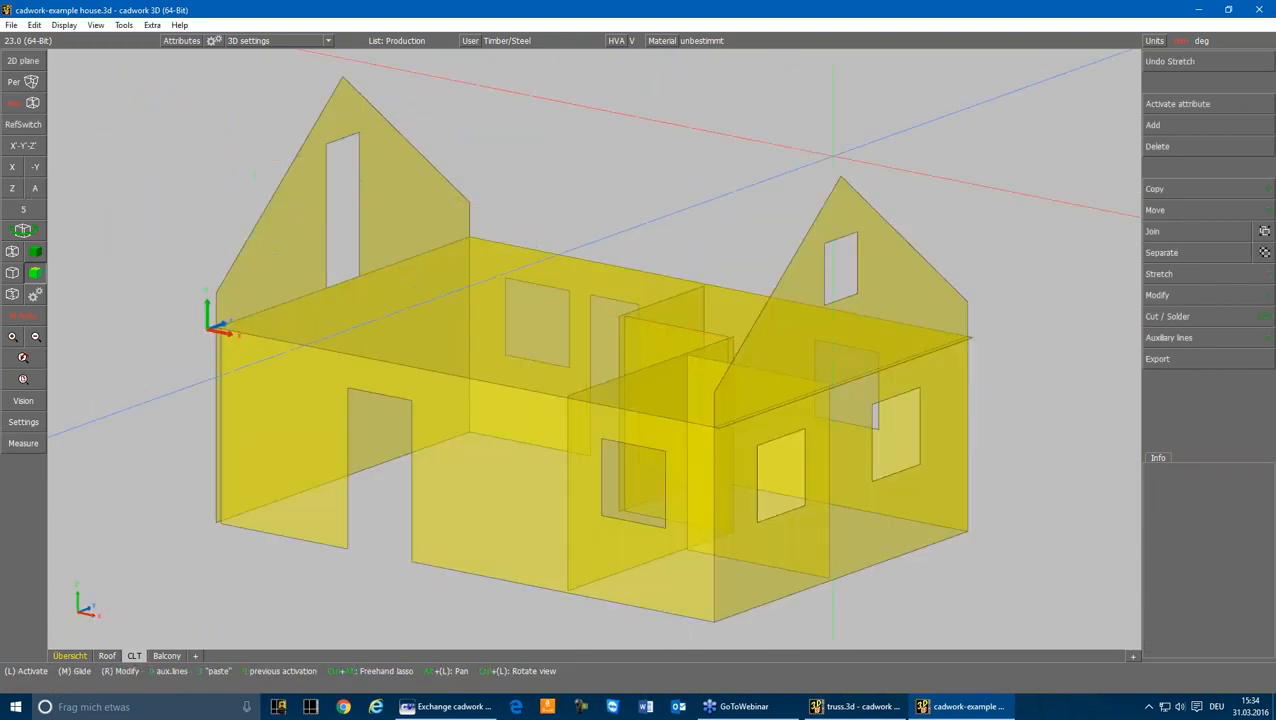
Step: Select all CLT middle surfaces and start their ACIS (*.sat) export with the file name clt-surfacers
{"action": "scroll", "coordinate": [296, 138], "scroll_direction": "down", "scroll_amount": 2}
{"action": "scroll", "coordinate": [595, 350], "scroll_direction": "down", "scroll_amount": 3}
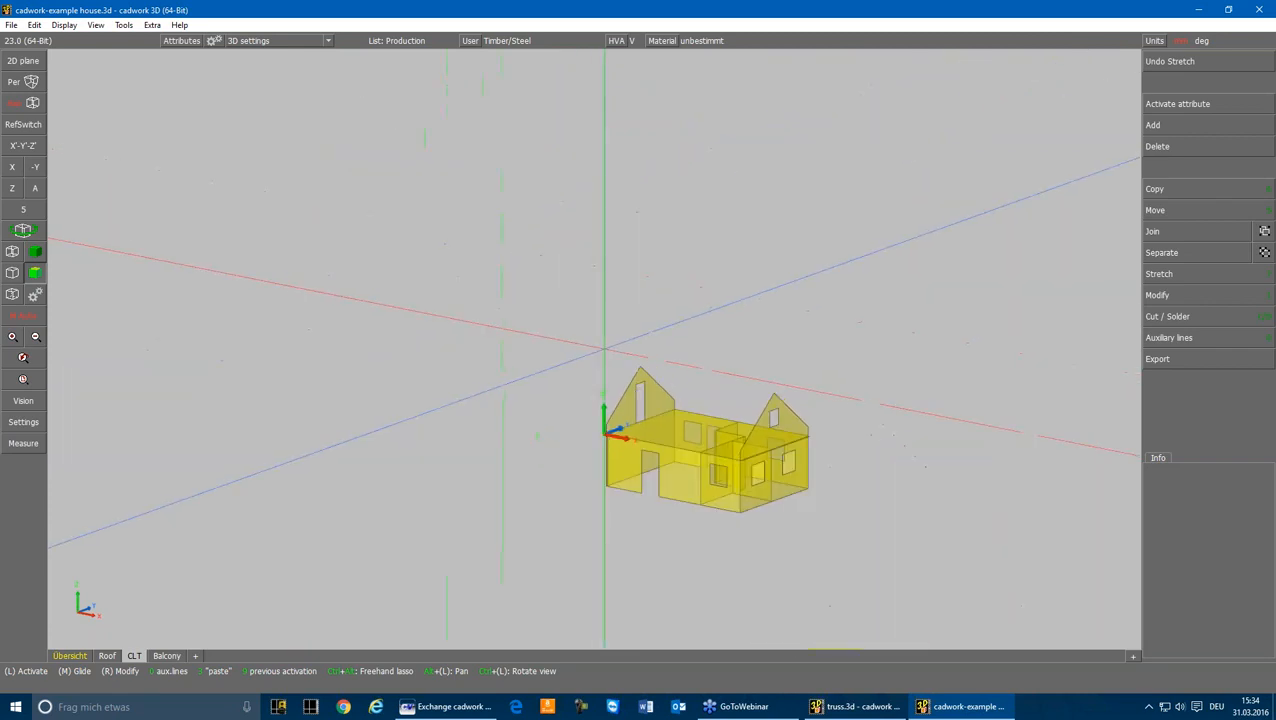
{"action": "left_click", "coordinate": [595, 343]}
{"action": "left_click", "coordinate": [875, 541]}
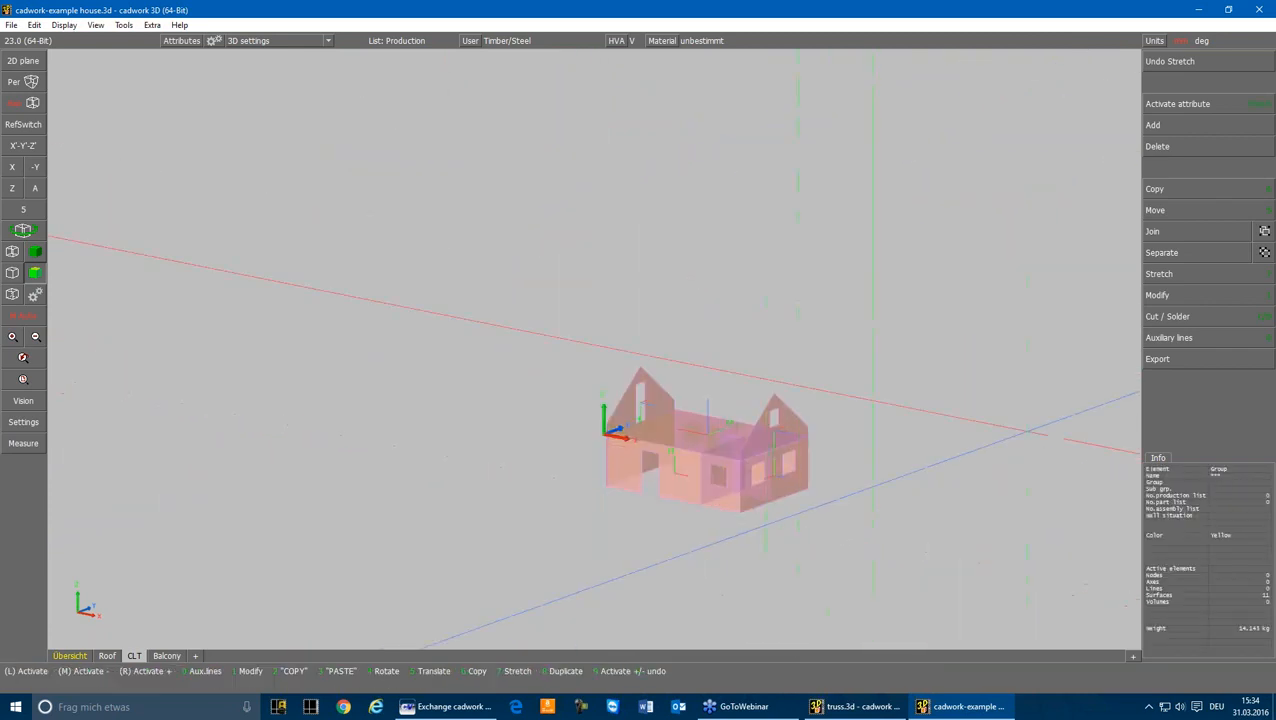
{"action": "left_click", "coordinate": [1157, 358]}
{"action": "left_click", "coordinate": [1160, 422]}
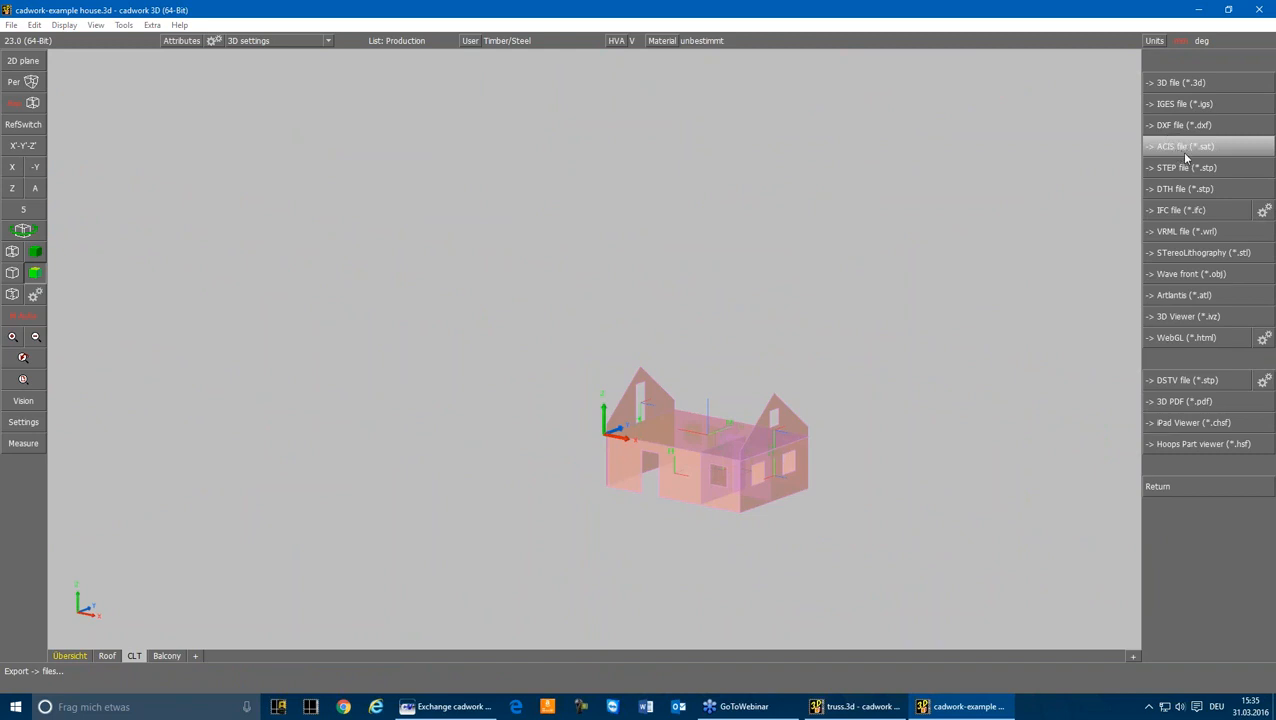
{"action": "left_click", "coordinate": [1186, 148]}
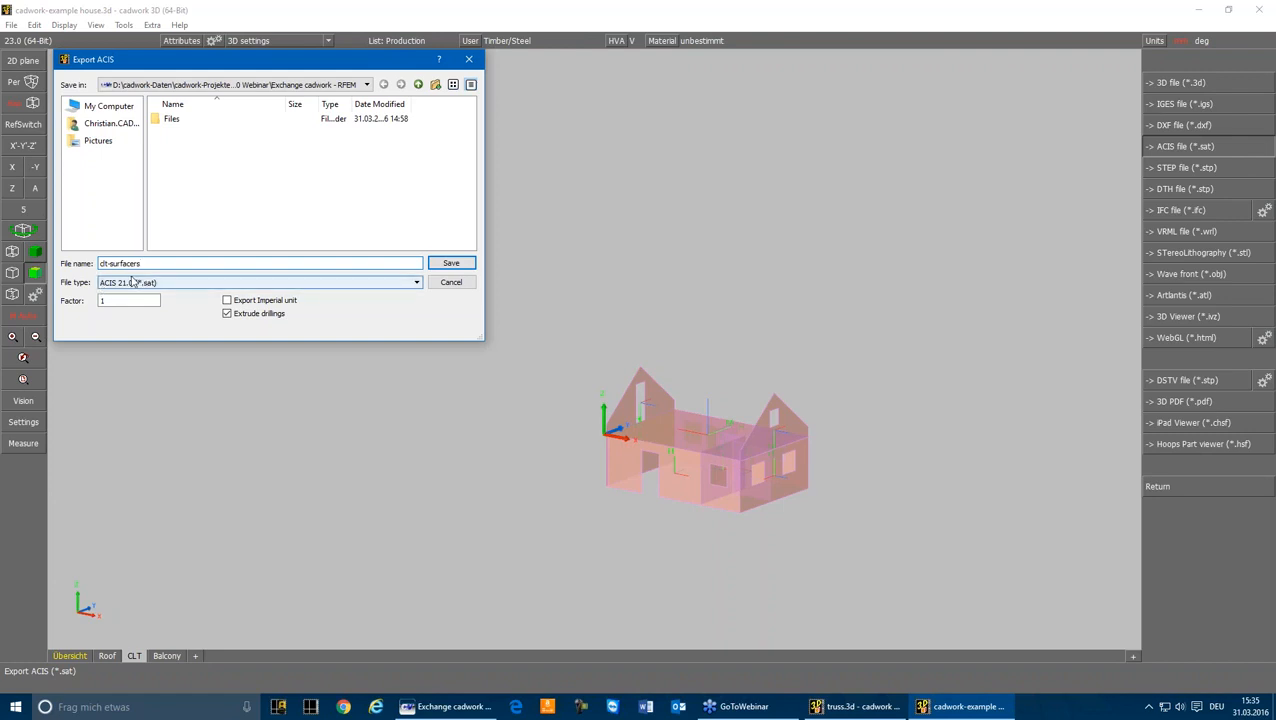
Step: Save the surface export with file type ACIS 21.0 and deselect the surfaces
{"action": "left_click", "coordinate": [142, 284]}
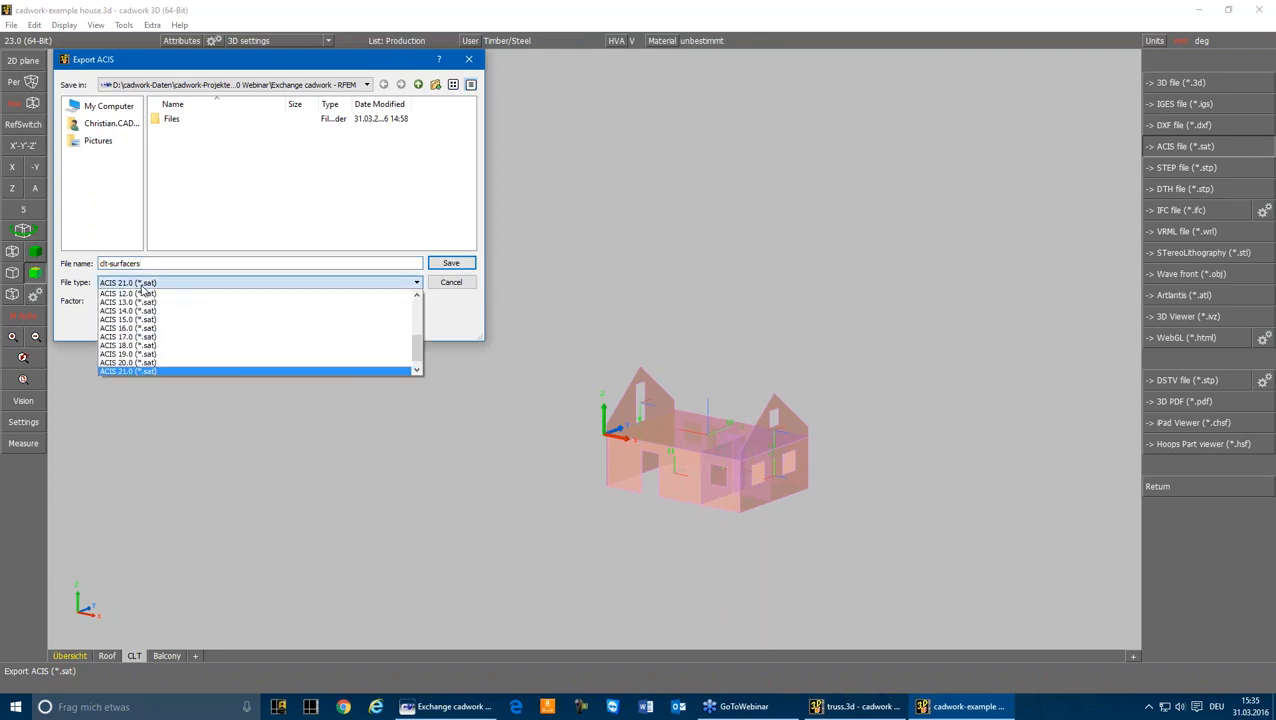
{"action": "scroll", "coordinate": [141, 373], "scroll_direction": "down", "scroll_amount": 1}
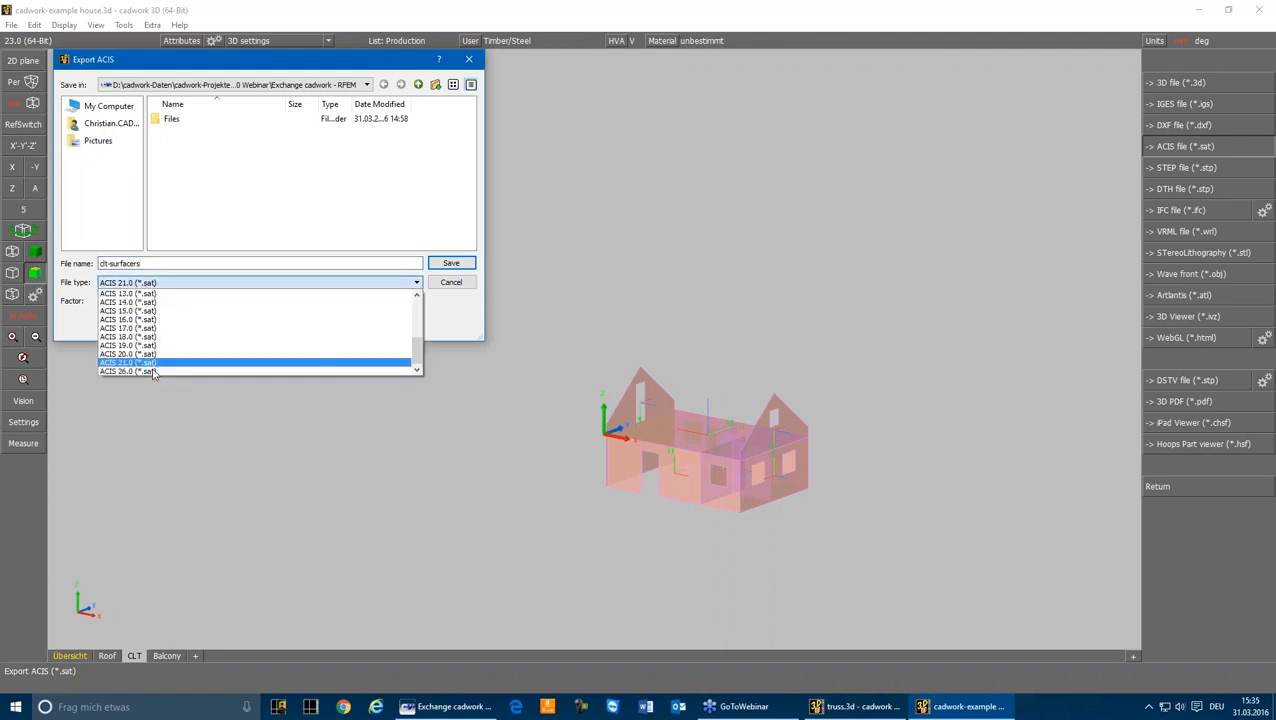
{"action": "key", "text": "Up"}
{"action": "key", "text": "Return"}
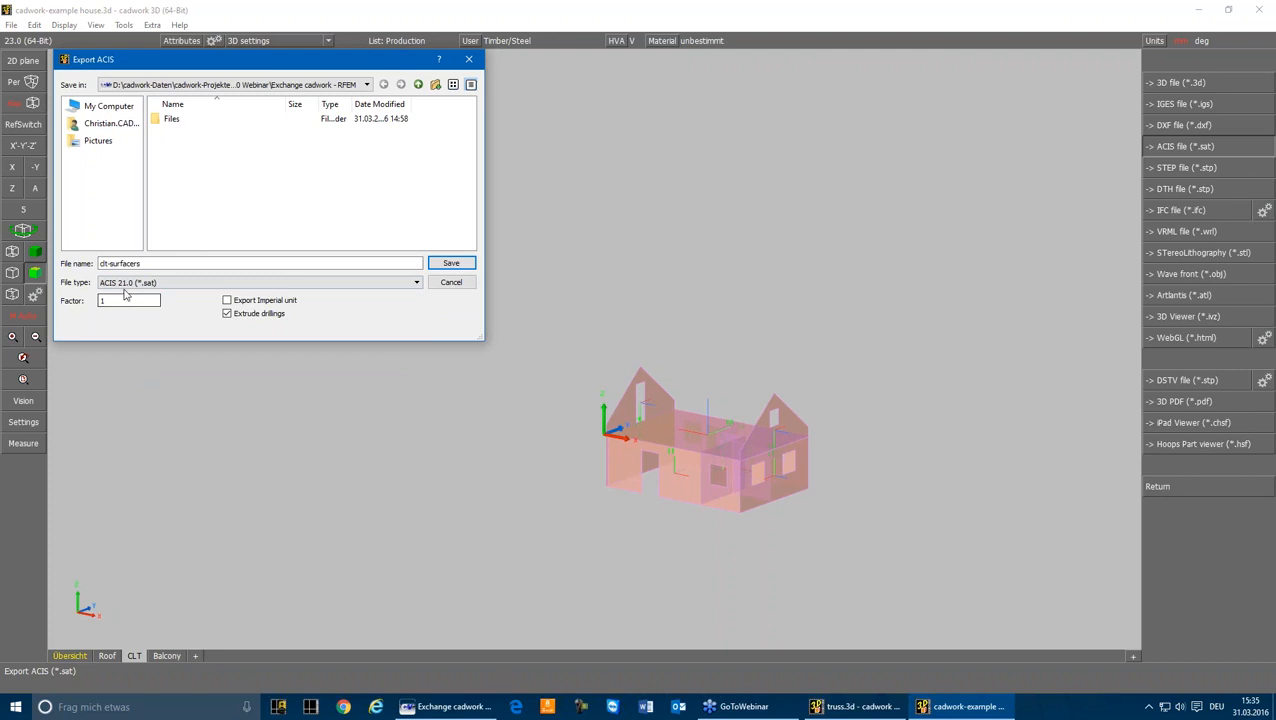
{"action": "left_click", "coordinate": [451, 264]}
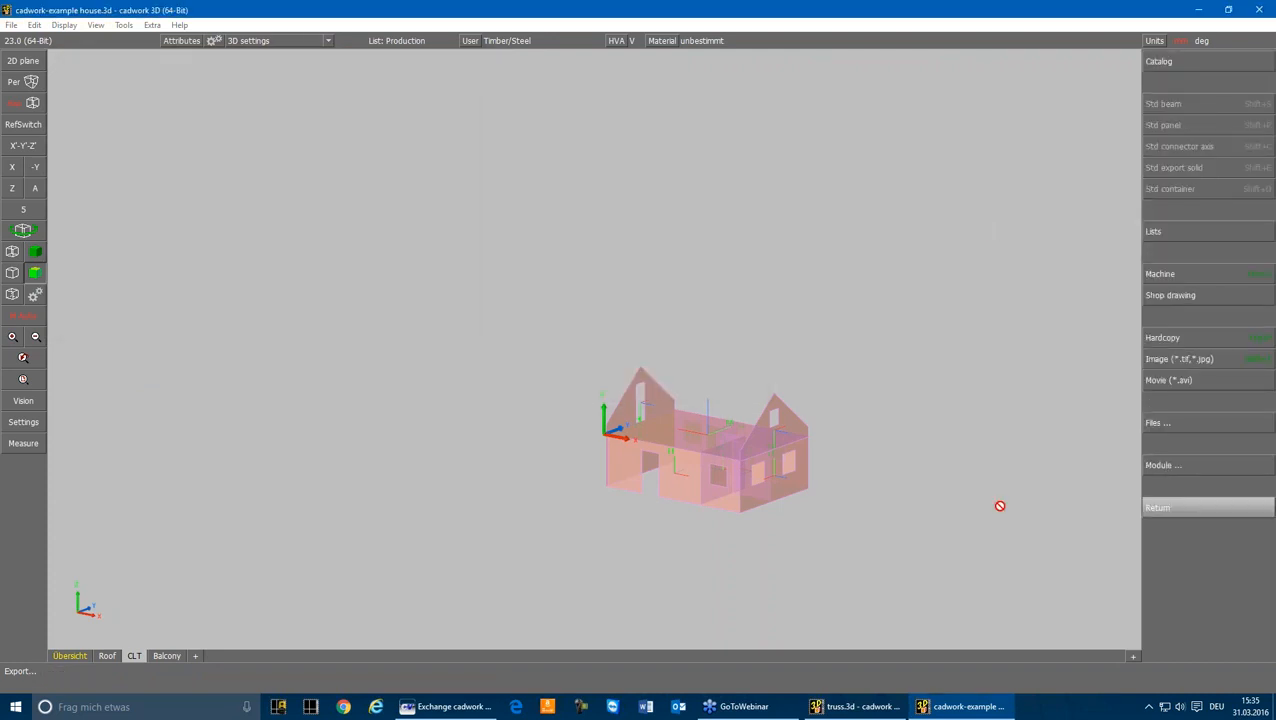
{"action": "scroll", "coordinate": [718, 545], "scroll_direction": "up", "scroll_amount": 4}
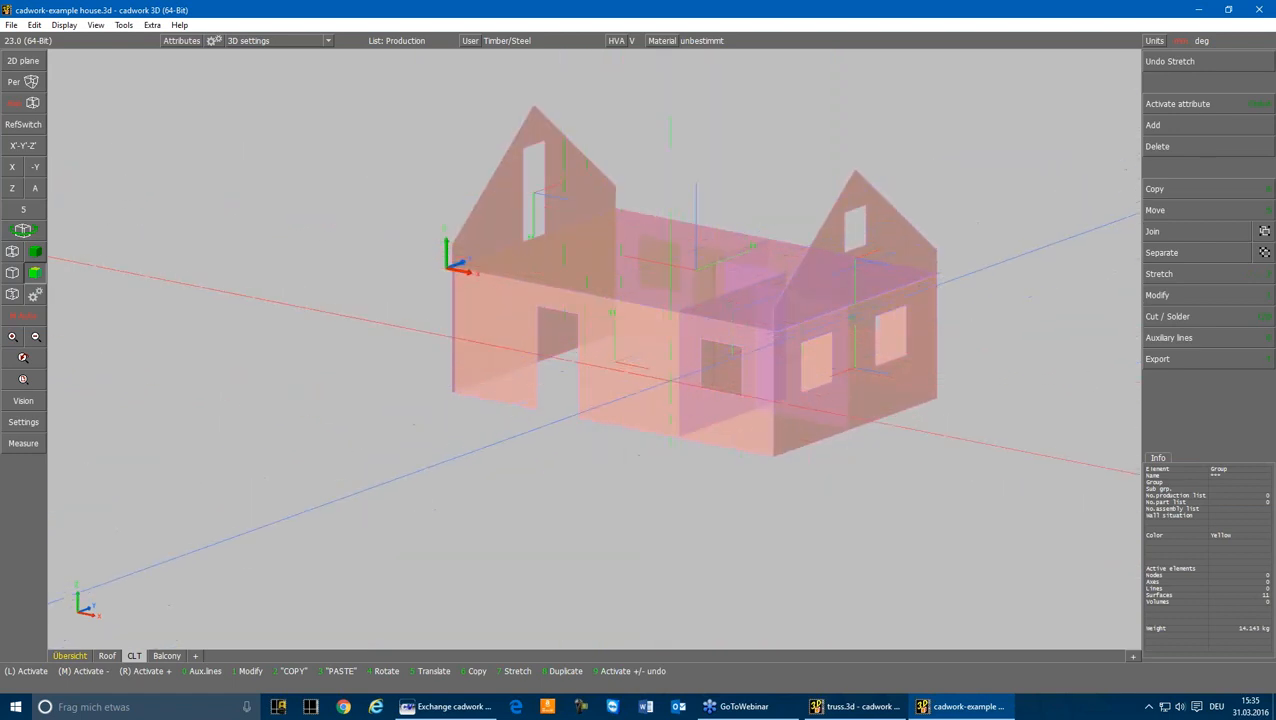
{"action": "left_click", "coordinate": [575, 466]}
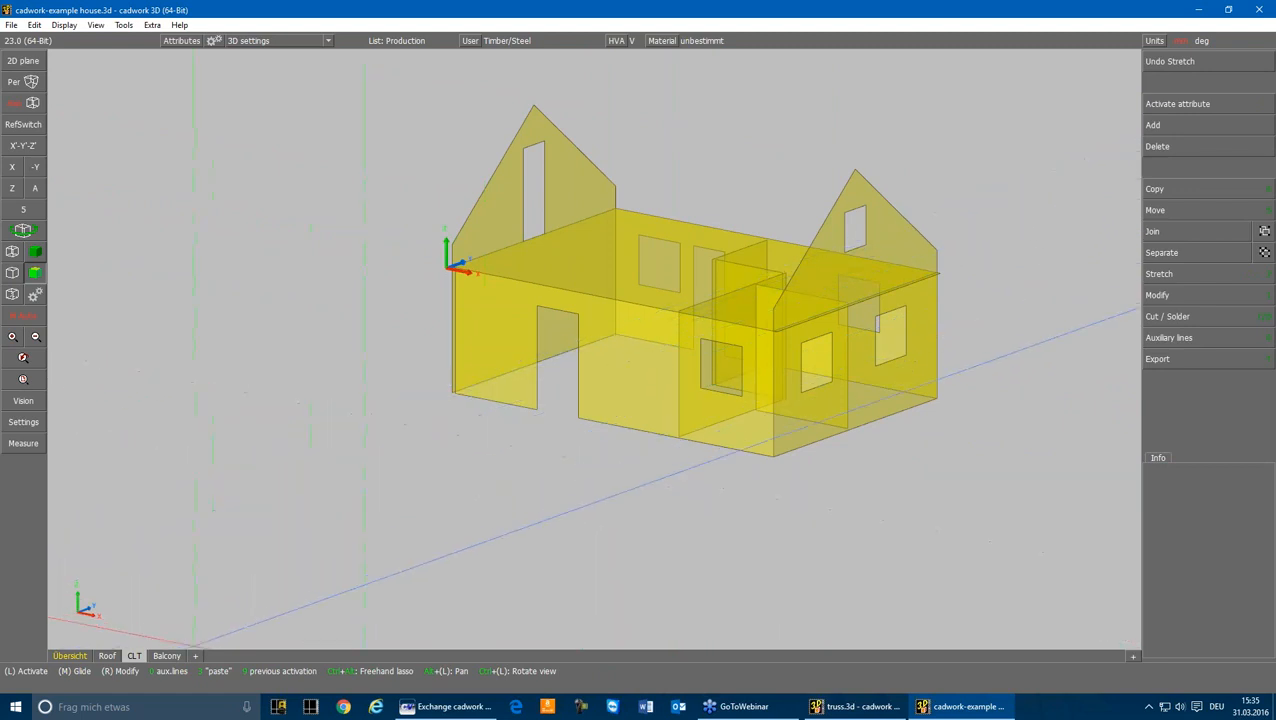
Step: Open the Balcony scene and examine the standard element and material attributes of the front steel beam
{"action": "left_click", "coordinate": [166, 655]}
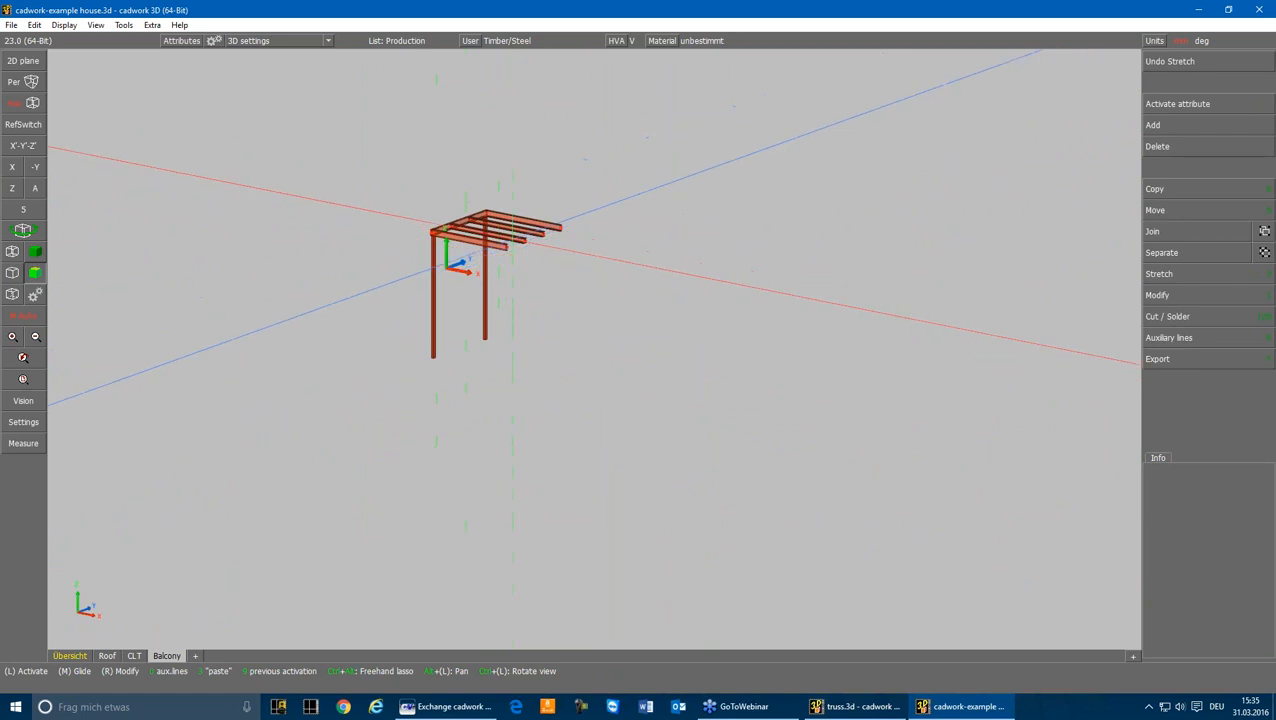
{"action": "scroll", "coordinate": [660, 378], "scroll_direction": "up", "scroll_amount": 2}
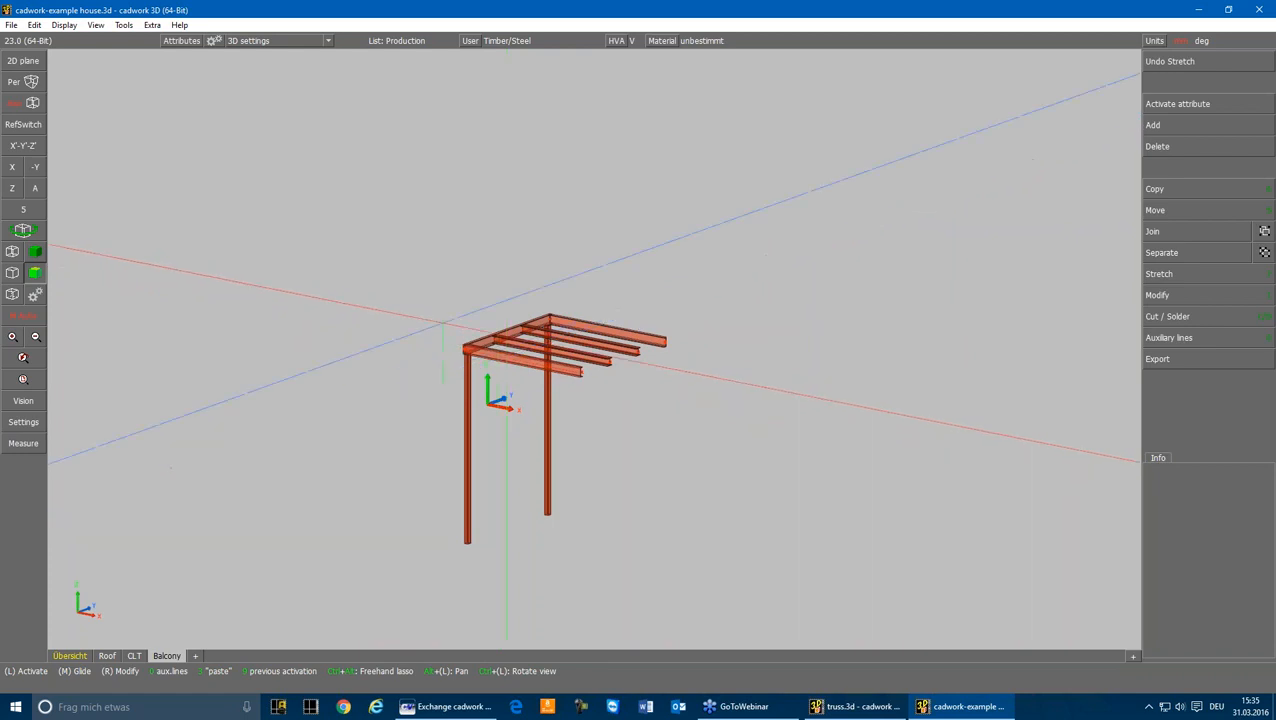
{"action": "left_click_drag", "start_coordinate": [437, 258], "coordinate": [721, 563]}
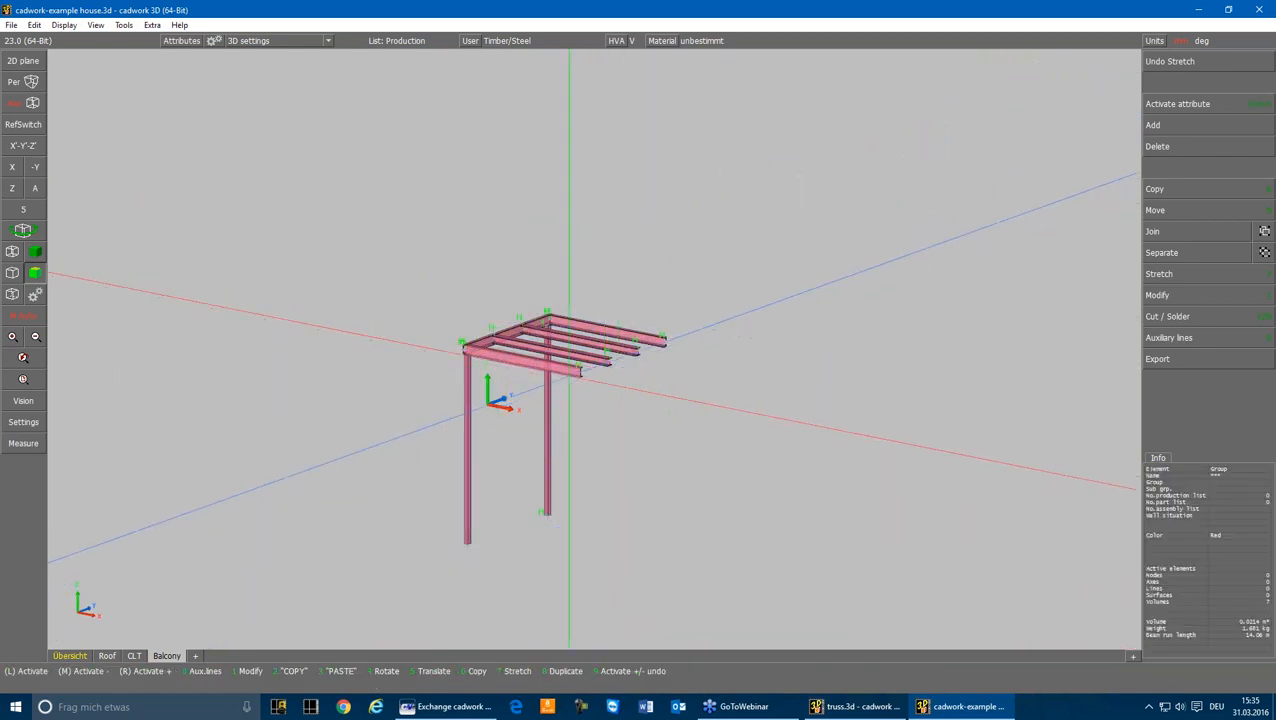
{"action": "left_click", "coordinate": [572, 365]}
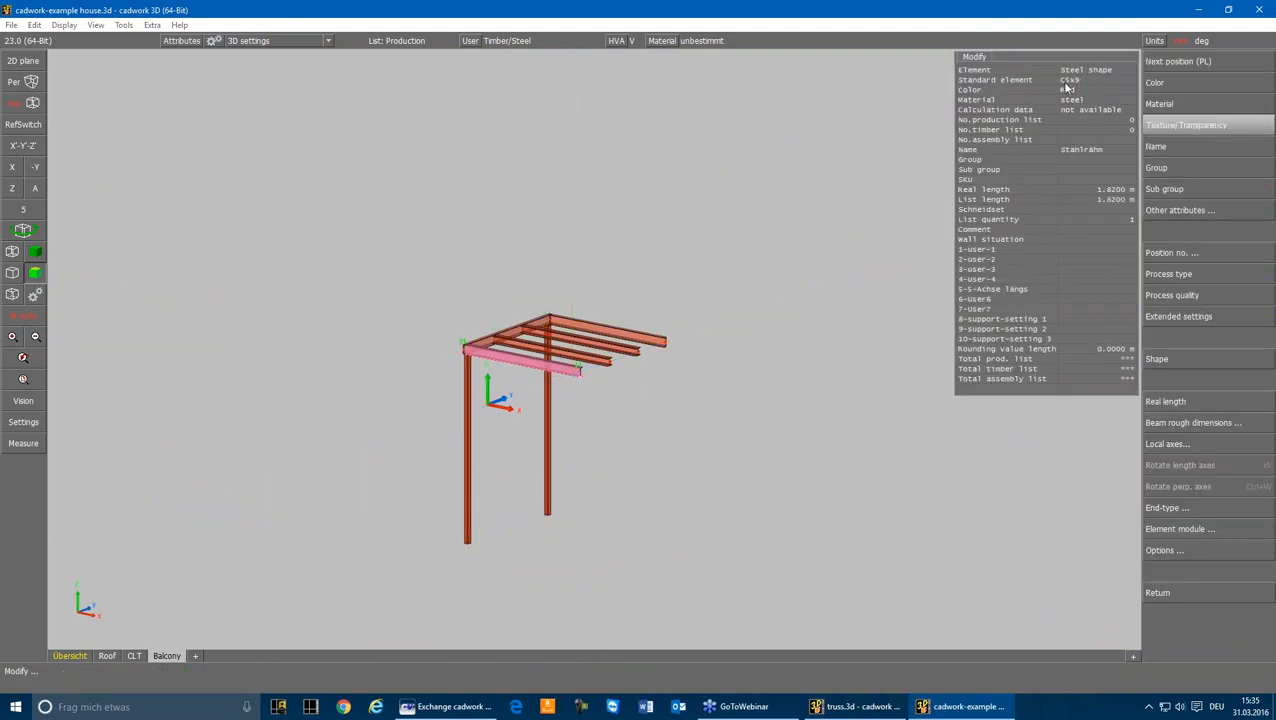
{"action": "right_click", "coordinate": [1071, 94]}
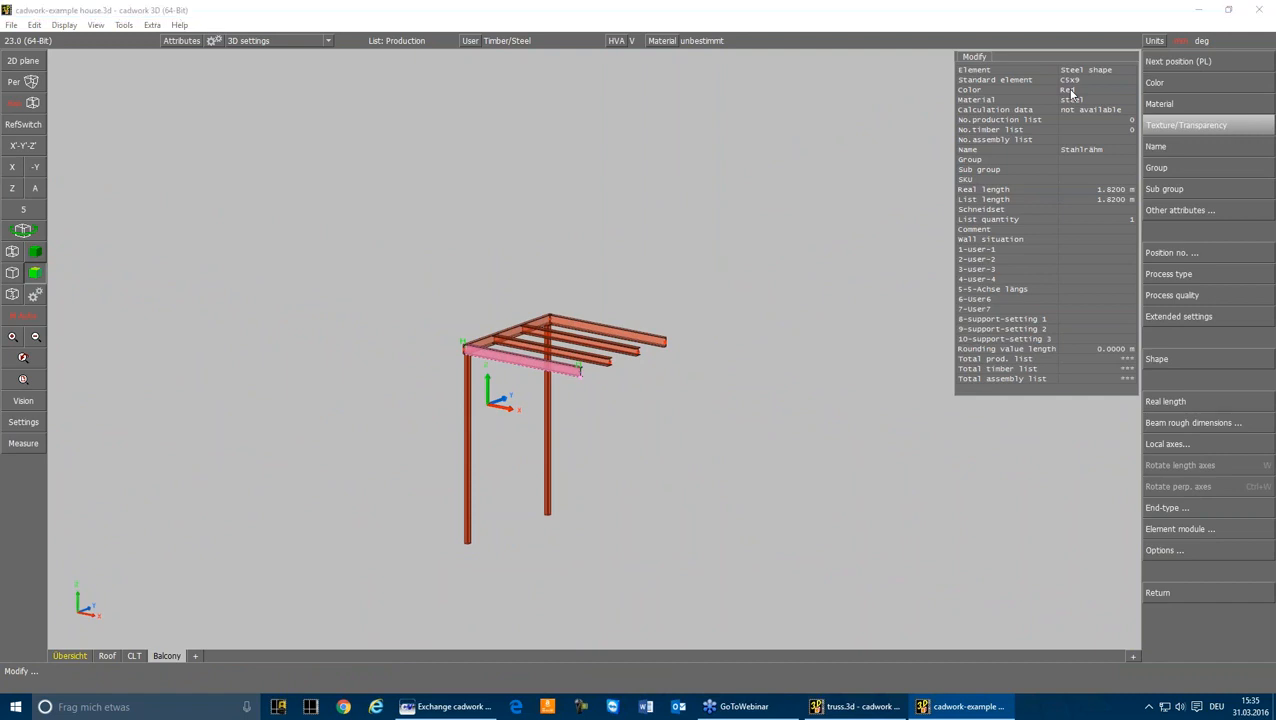
Step: Select all steel balcony members, export them as a DSTV file (*.stp) named balcony, and deselect them
{"action": "left_click_drag", "start_coordinate": [441, 583], "coordinate": [738, 284]}
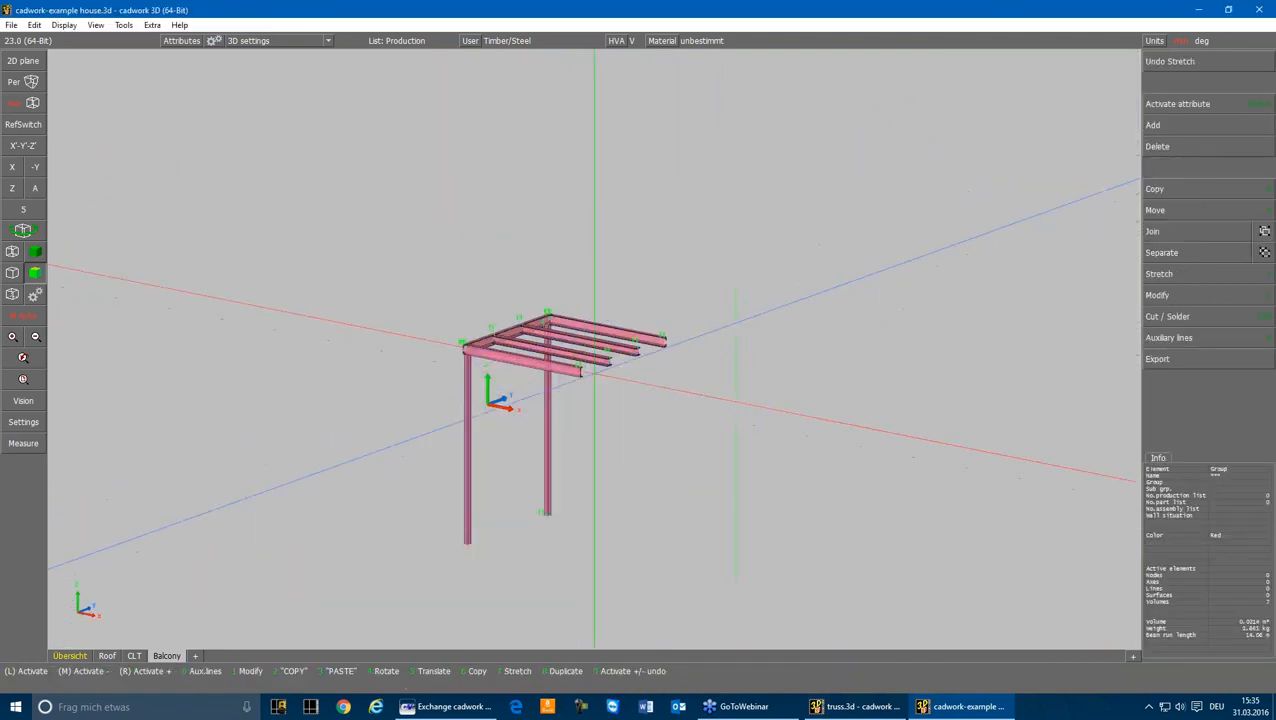
{"action": "left_click", "coordinate": [1157, 358]}
{"action": "left_click", "coordinate": [1160, 426]}
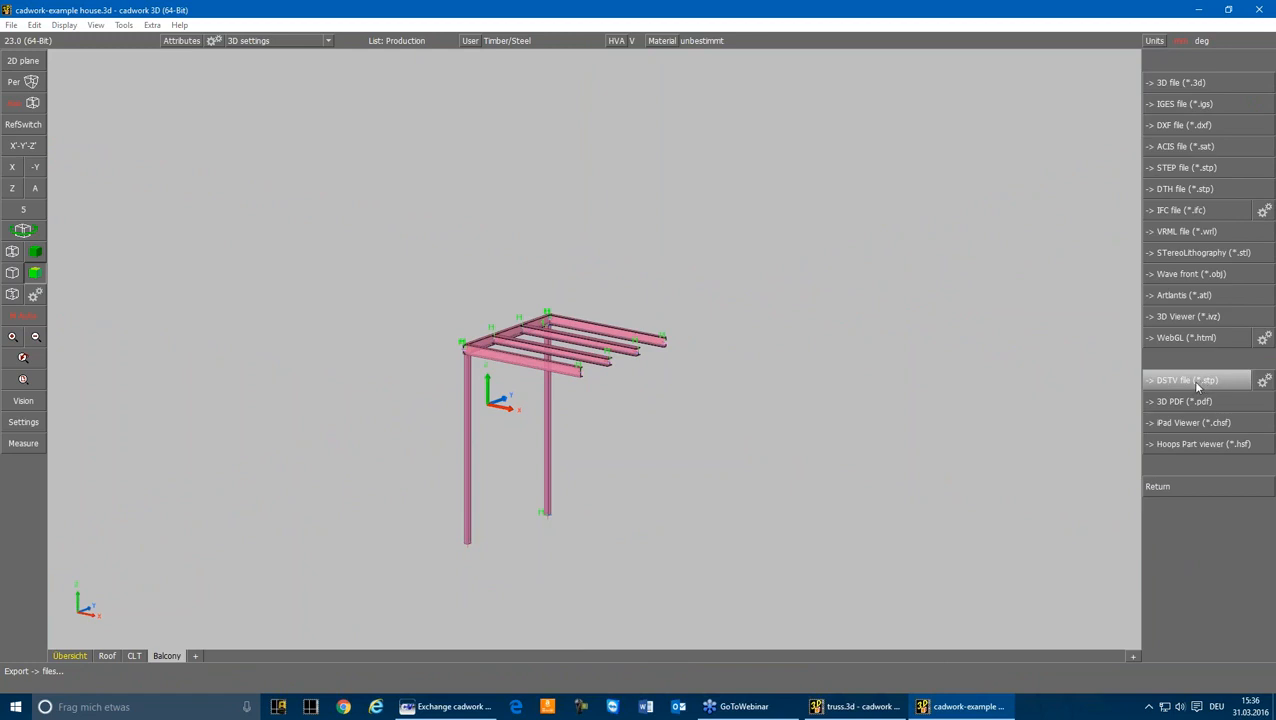
{"action": "left_click", "coordinate": [1191, 380]}
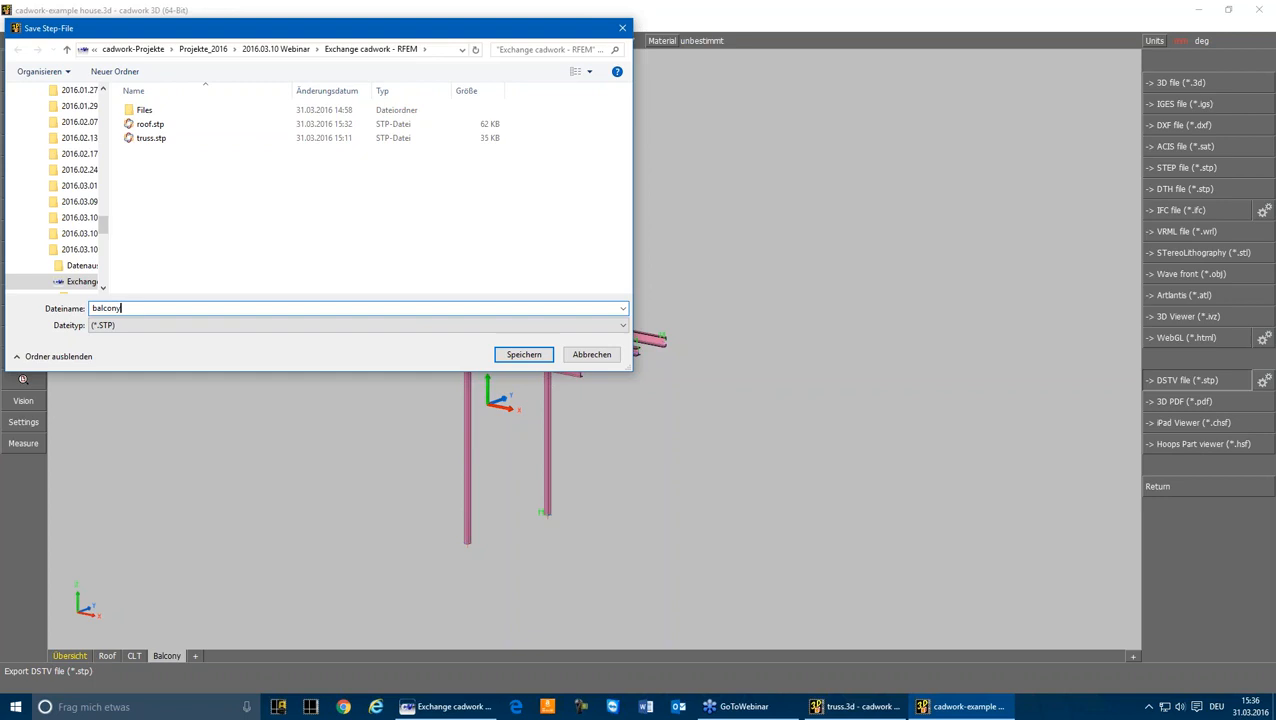
{"action": "type", "text": "balcony"}
{"action": "key", "text": "Return"}
{"action": "key", "text": "Escape"}
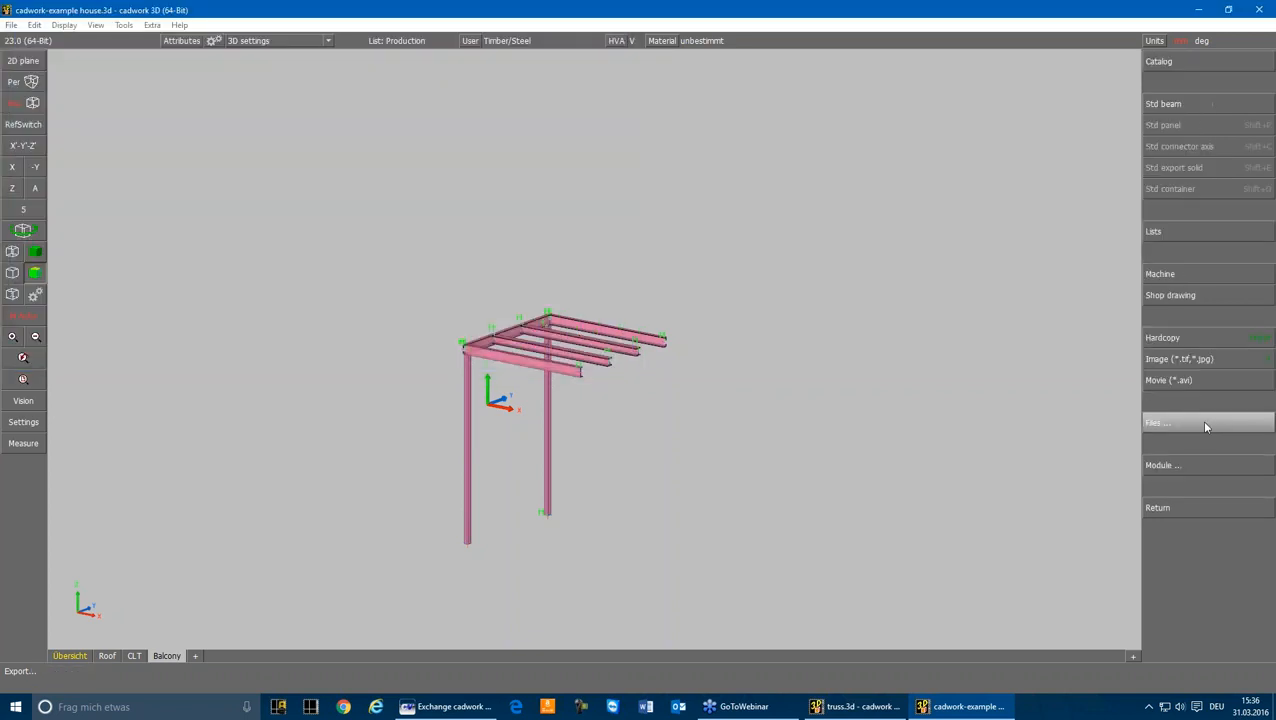
{"action": "key", "text": "Escape"}
{"action": "key", "text": "Escape"}
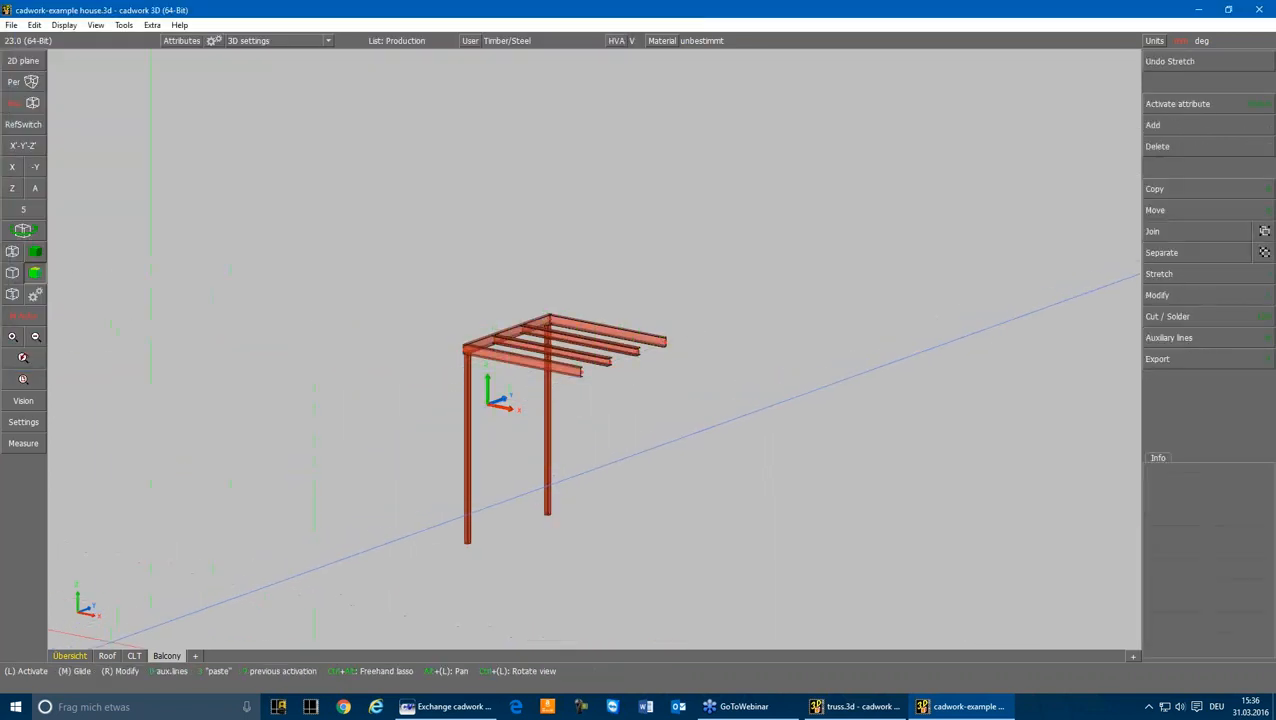
Step: Review the separate Roof, CLT and Balcony scenes and return to the Übersicht scene of the whole house
{"action": "left_click", "coordinate": [109, 660]}
{"action": "left_click", "coordinate": [134, 658]}
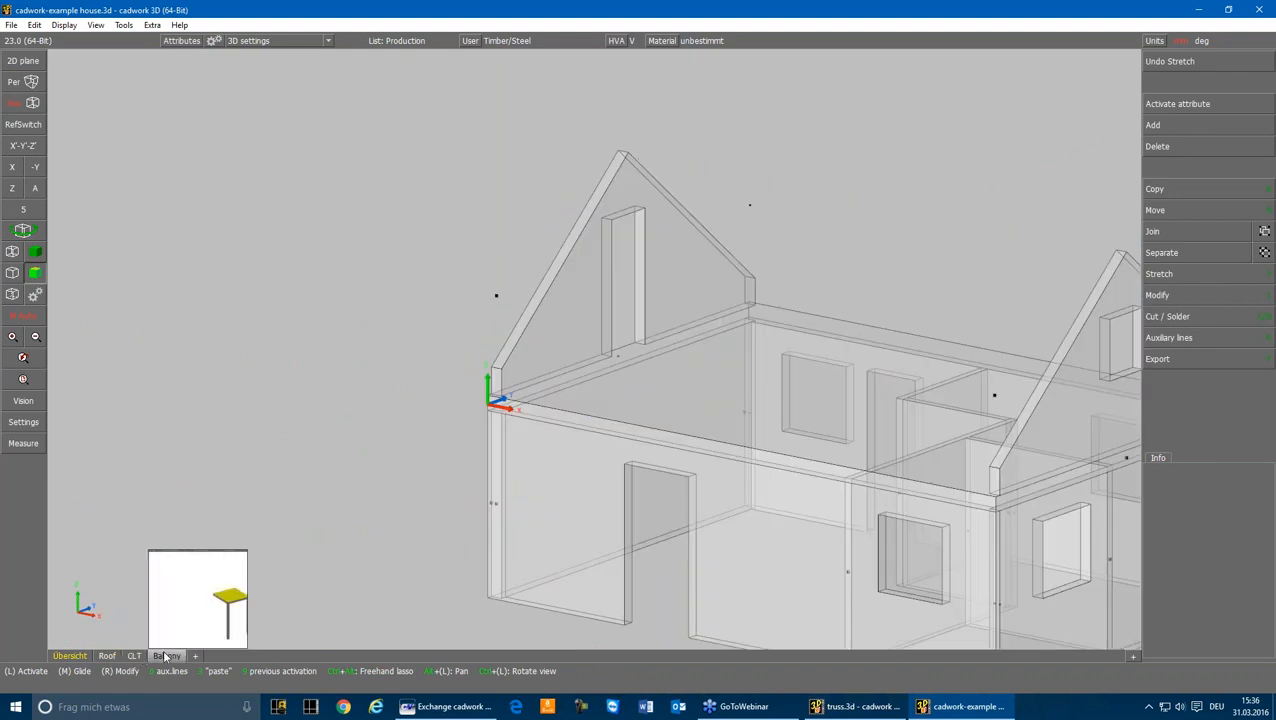
{"action": "left_click", "coordinate": [165, 658]}
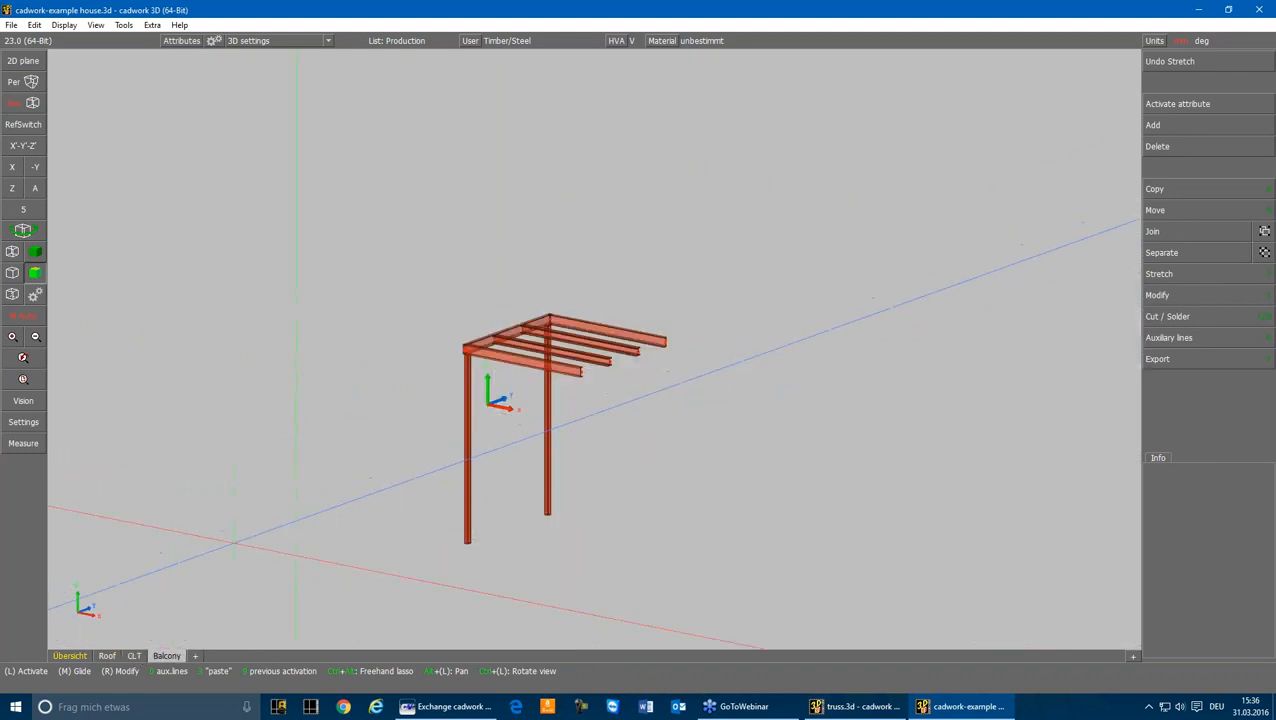
{"action": "left_click", "coordinate": [84, 658]}
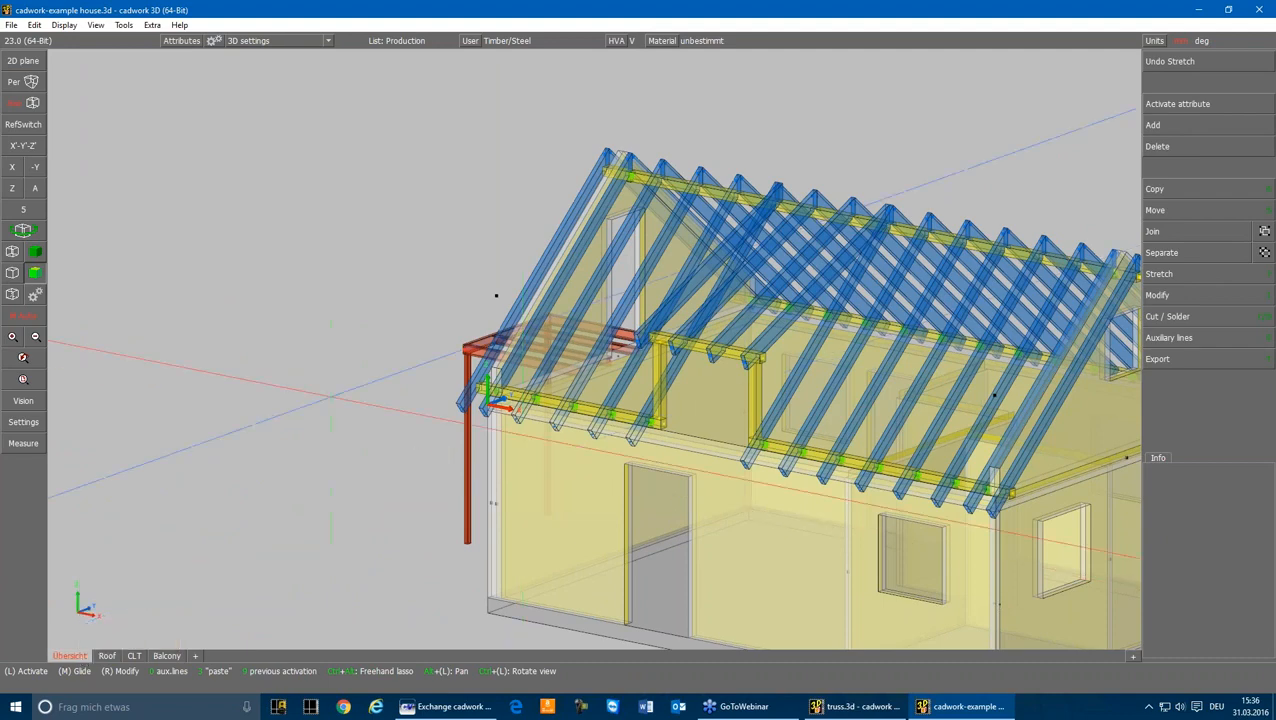
{"action": "scroll", "coordinate": [765, 163], "scroll_direction": "down", "scroll_amount": 2}
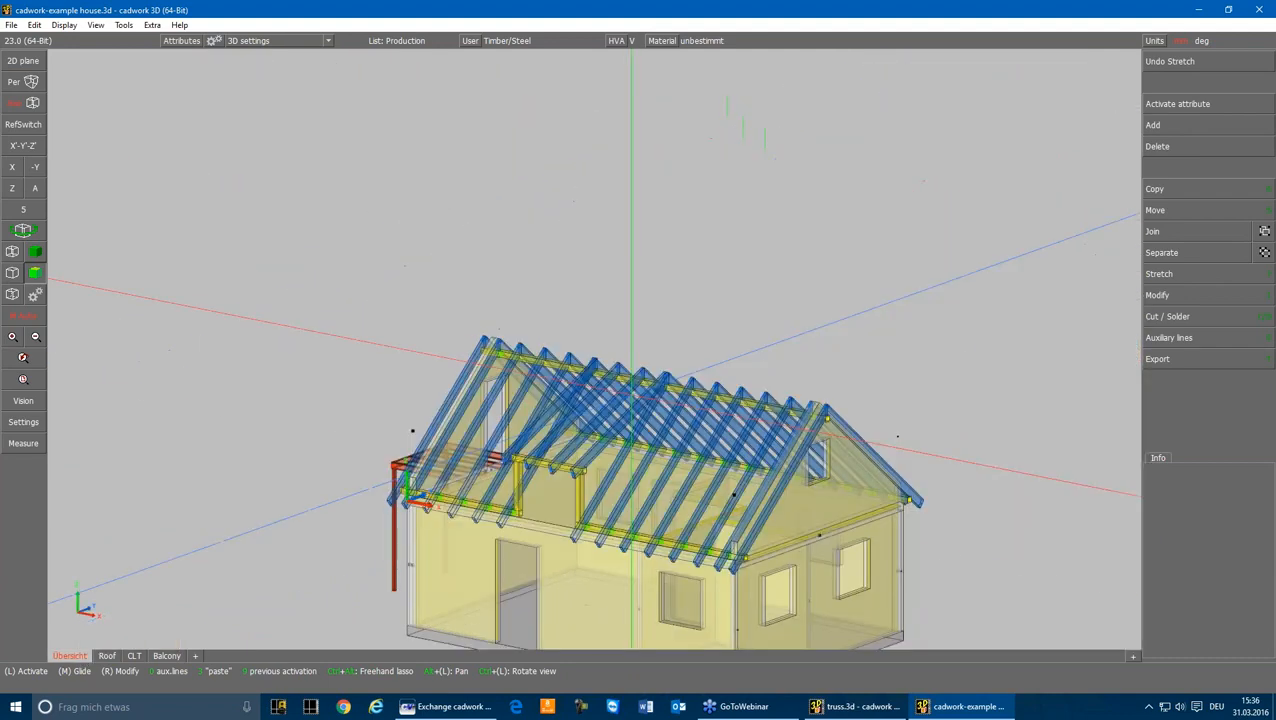
{"action": "scroll", "coordinate": [583, 398], "scroll_direction": "up", "scroll_amount": 2}
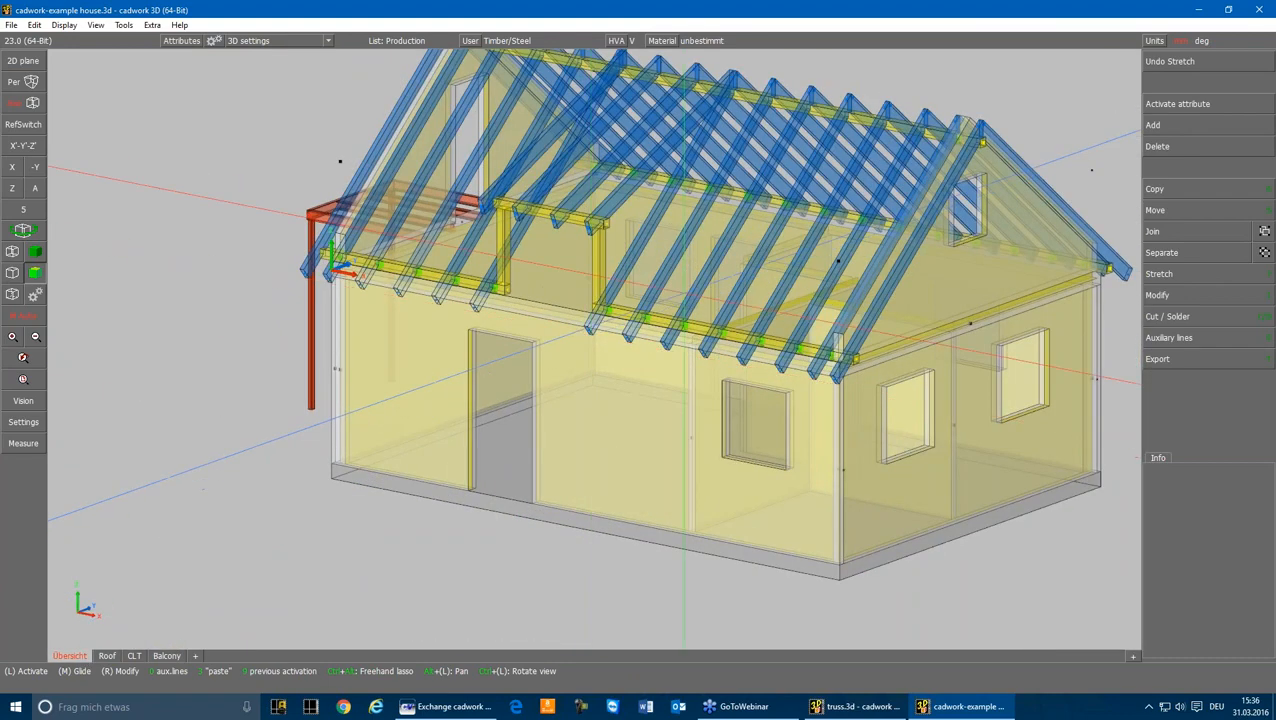
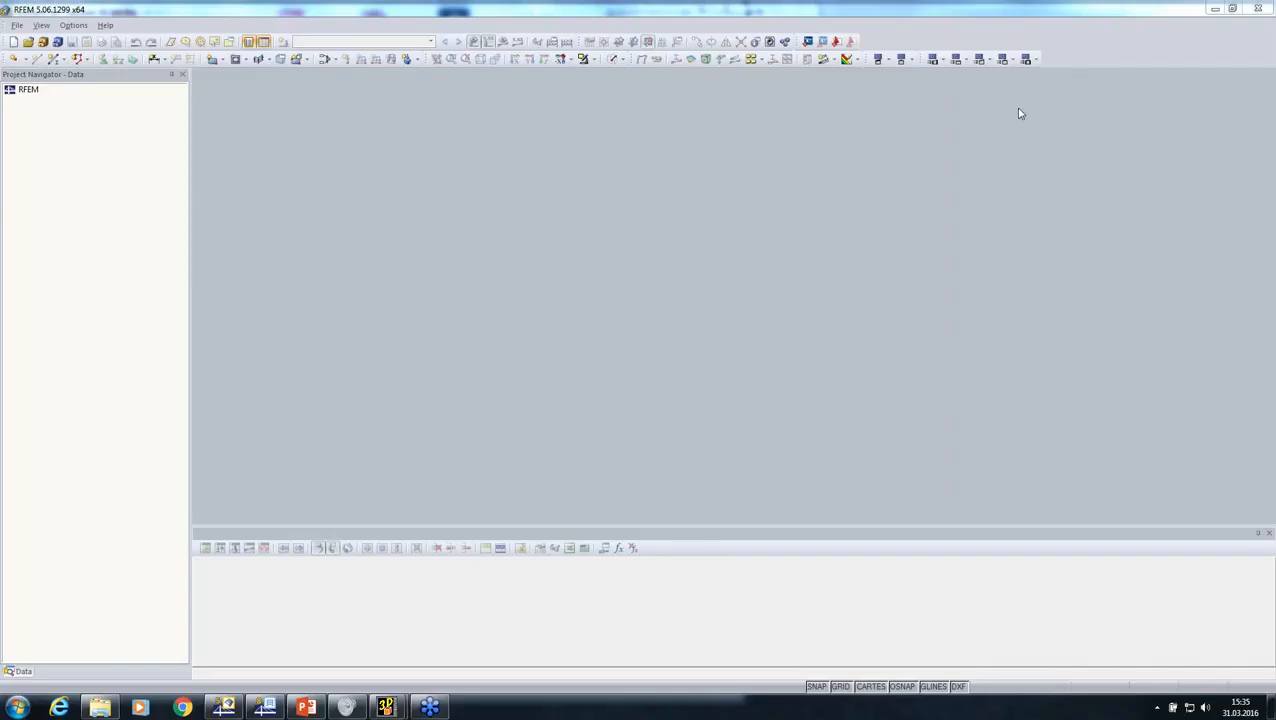
Step: Import the exported file roof.stp using the Cadwork (*.stp) framework format
{"action": "left_click", "coordinate": [17, 26]}
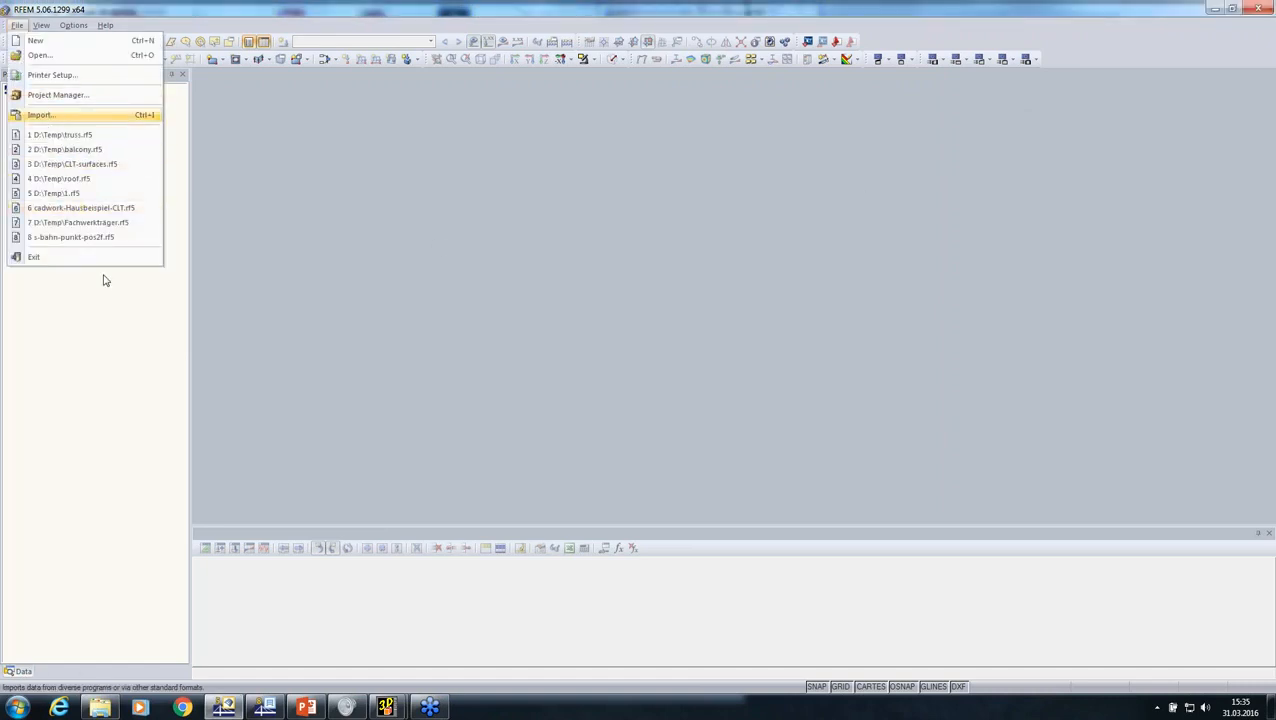
{"action": "left_click", "coordinate": [60, 115]}
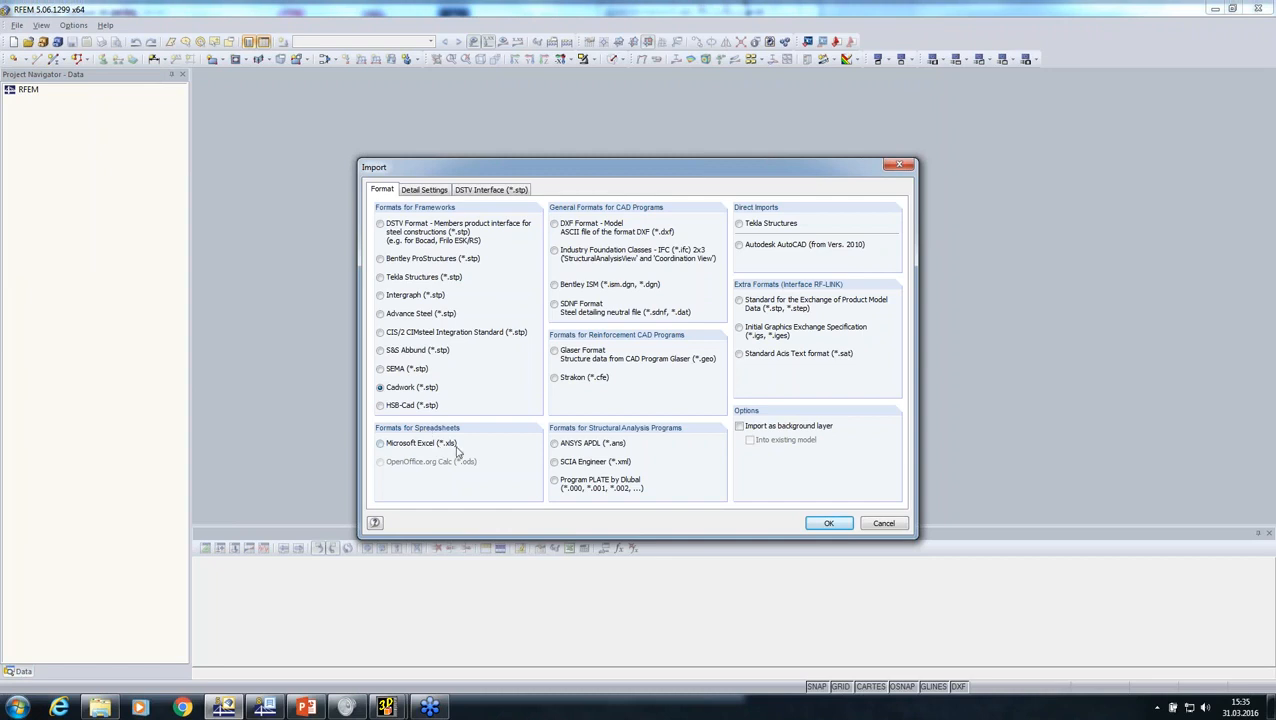
{"action": "left_click", "coordinate": [826, 524]}
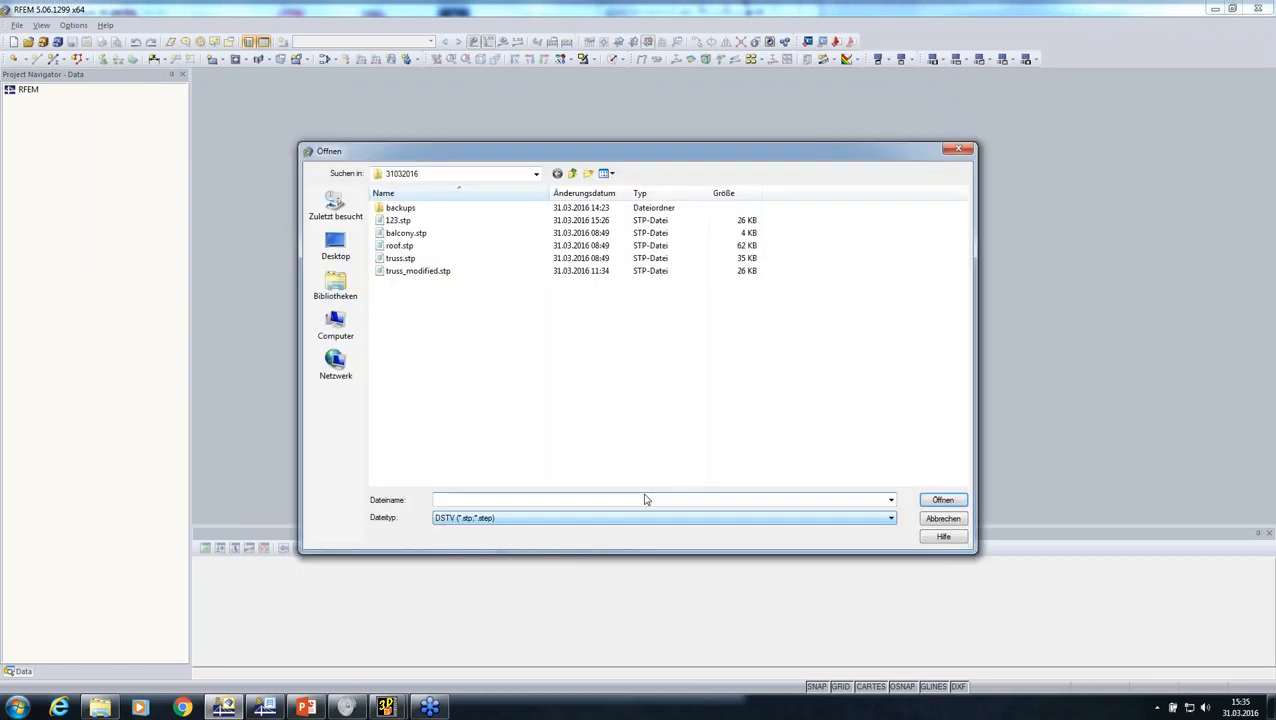
{"action": "left_click", "coordinate": [405, 248]}
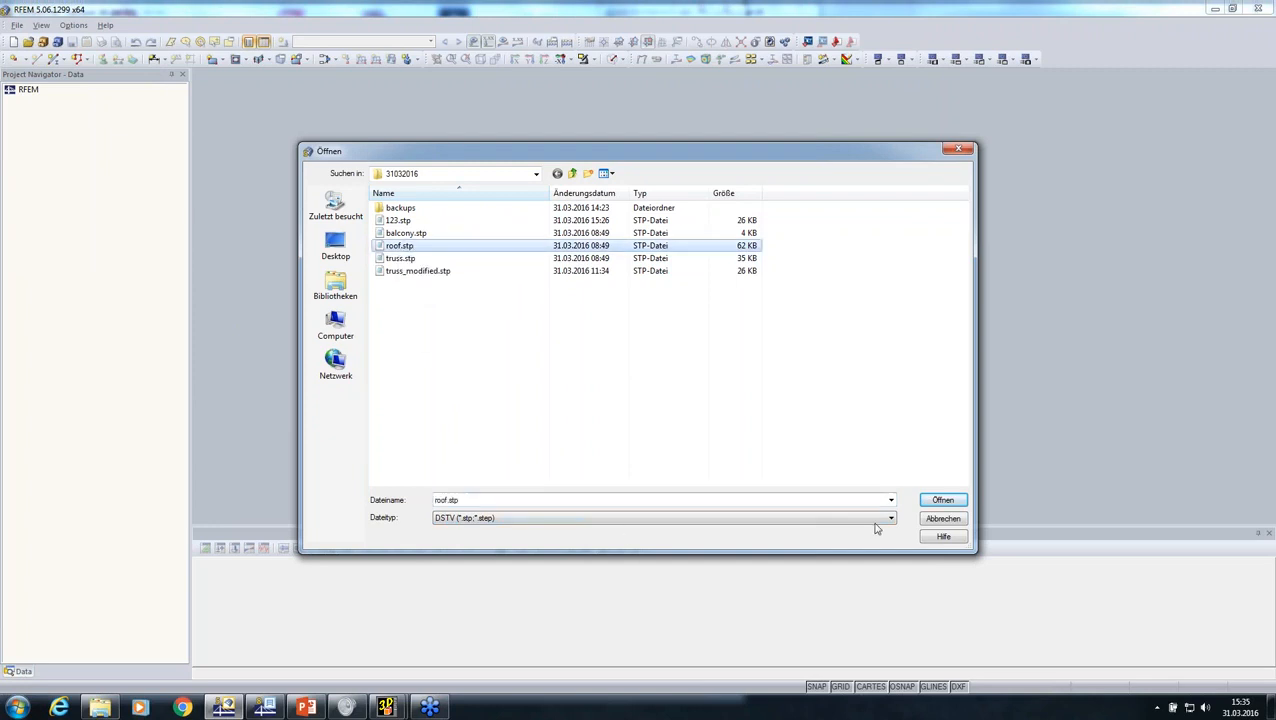
{"action": "left_click", "coordinate": [940, 500]}
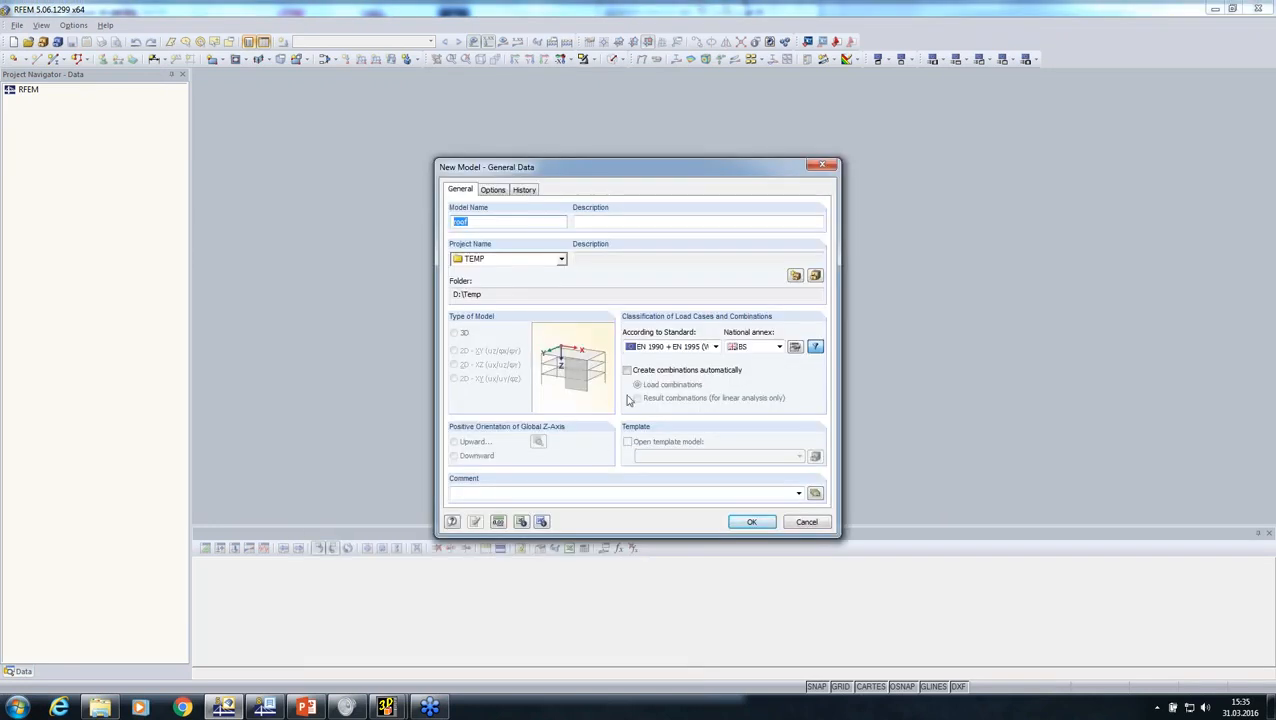
Step: Create the roof model with standard ASCE 7-10 NDS (Wood) and automatic creation of load combinations
{"action": "left_click", "coordinate": [657, 347]}
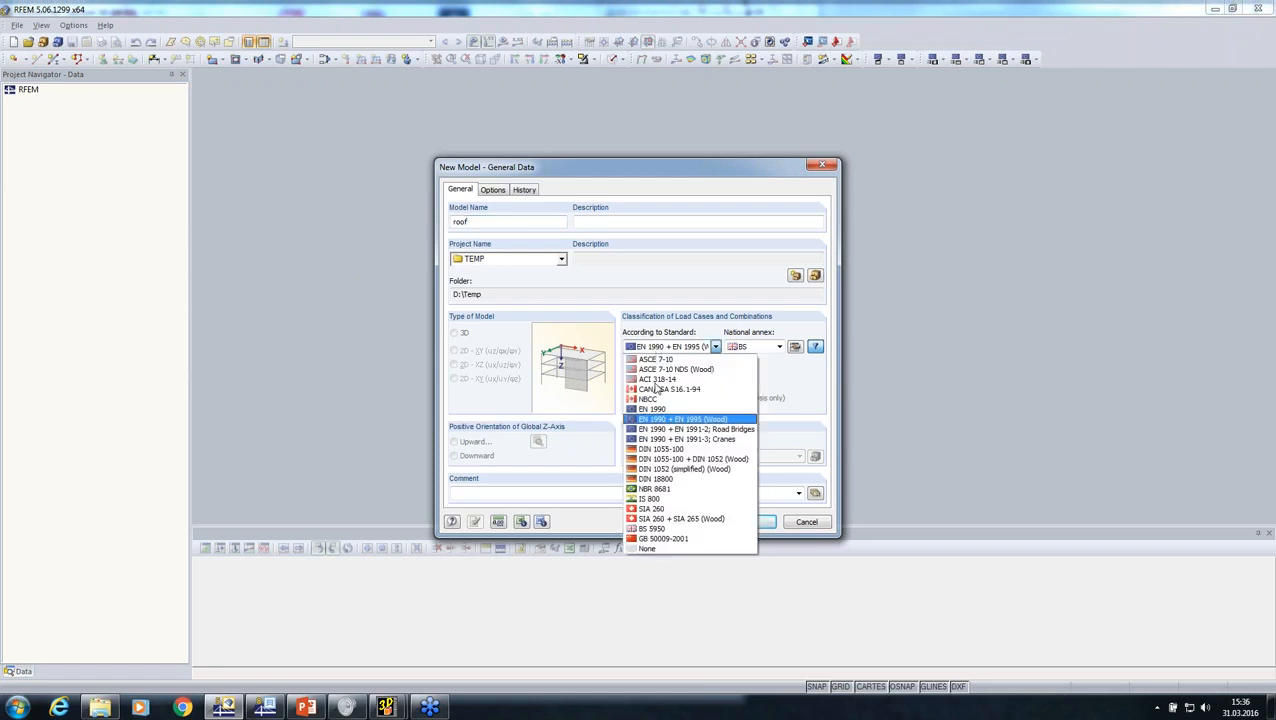
{"action": "key", "text": "Return"}
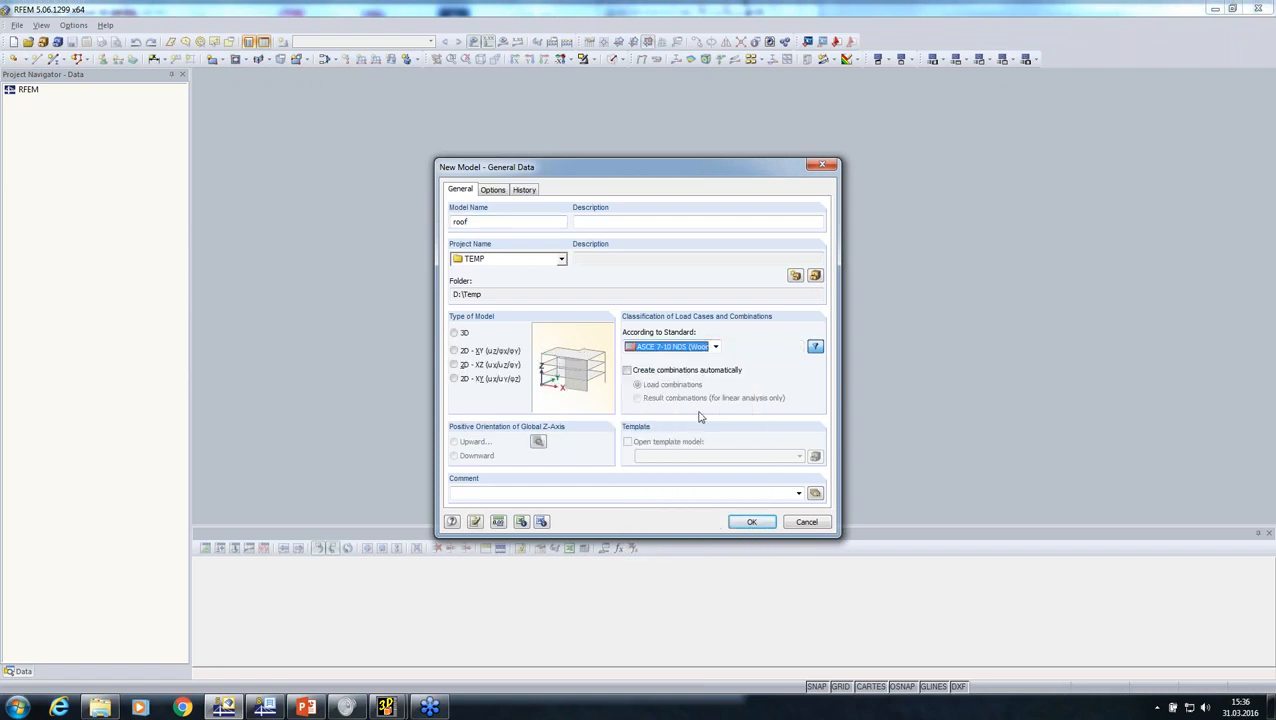
{"action": "left_click", "coordinate": [628, 371]}
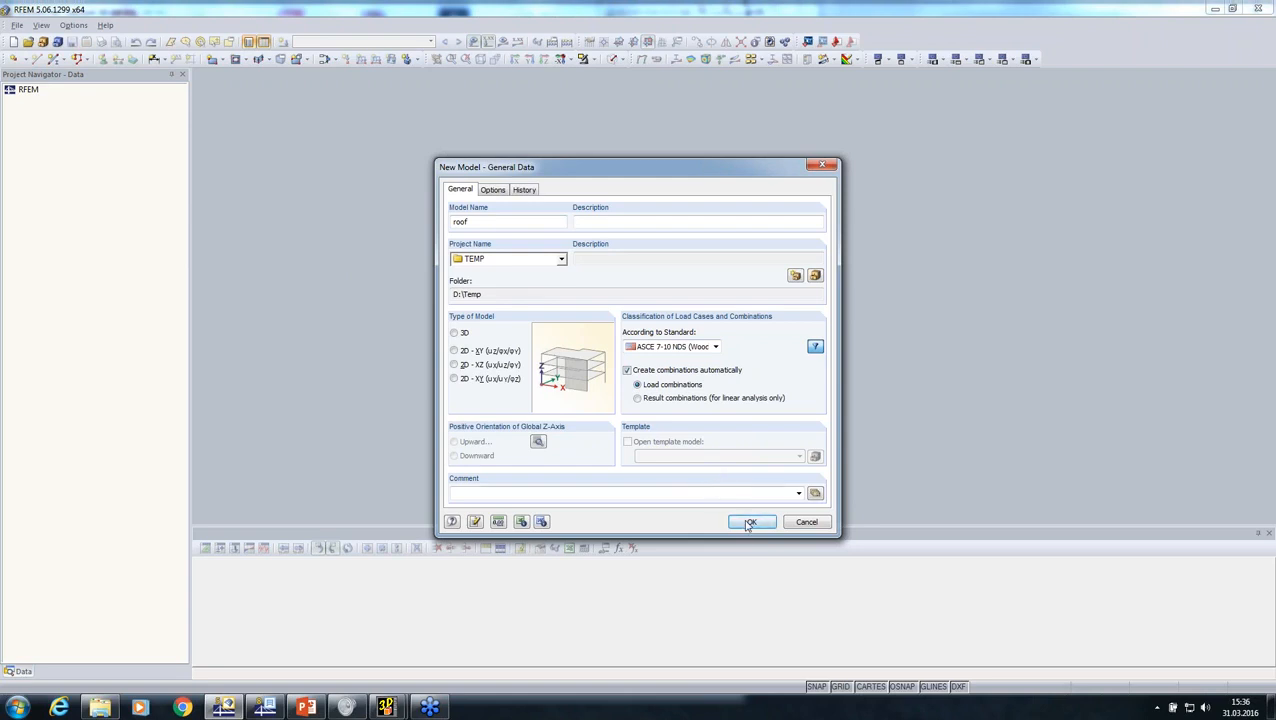
{"action": "left_click", "coordinate": [750, 522]}
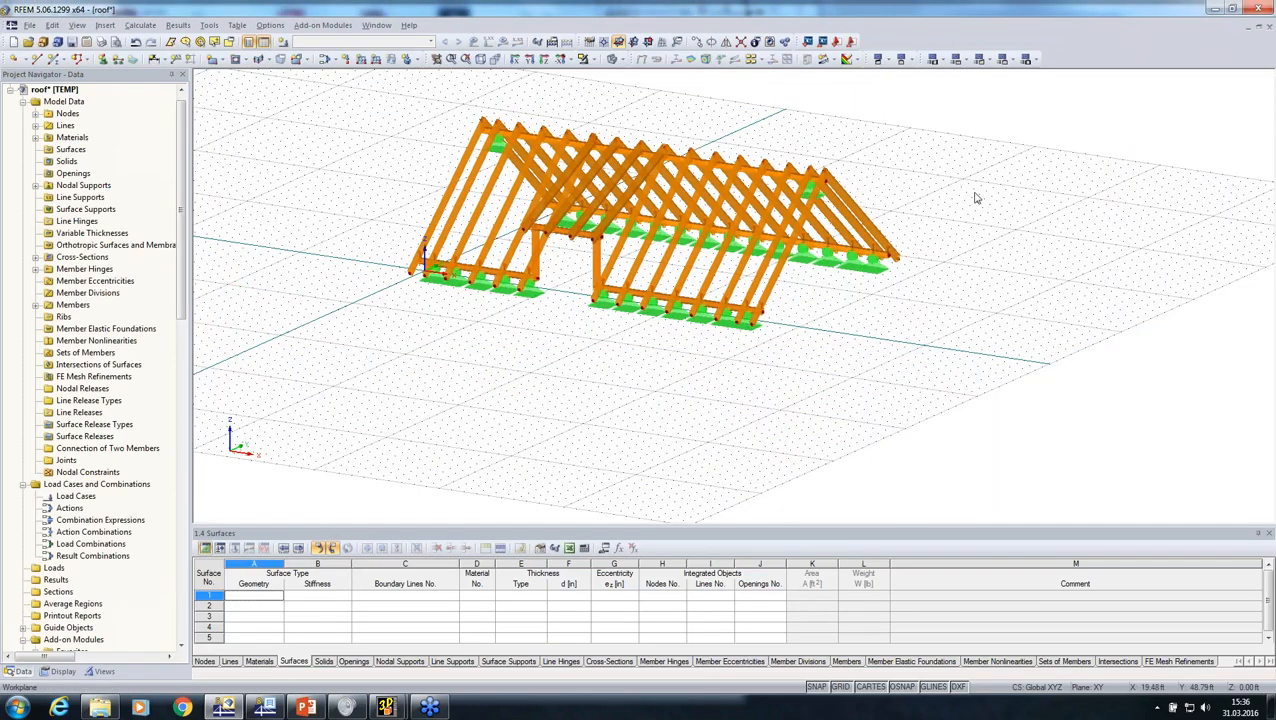
Step: Inspect the imported roof, switch it to wireframe display and examine the member axes and nodal supports along the eaves
{"action": "middle_click_drag", "start_coordinate": [977, 198], "coordinate": [742, 256], "text": "ctrl"}
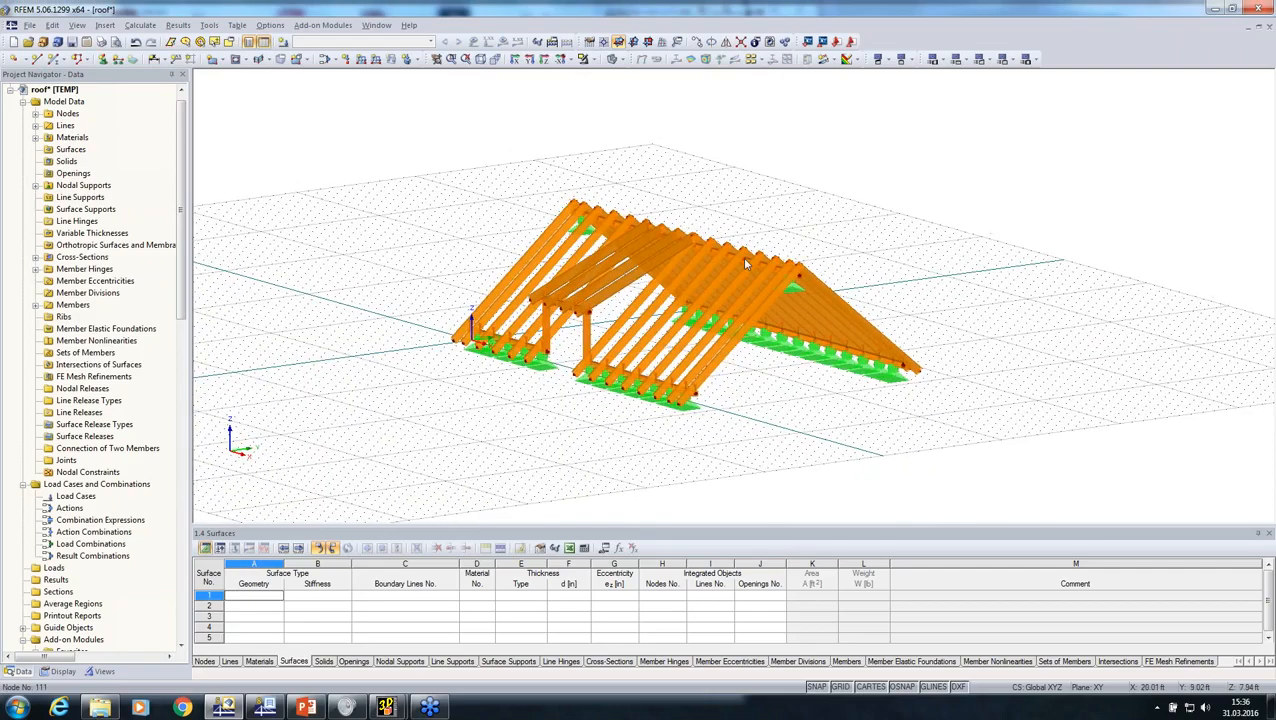
{"action": "scroll", "coordinate": [742, 256], "scroll_direction": "up", "scroll_amount": 3}
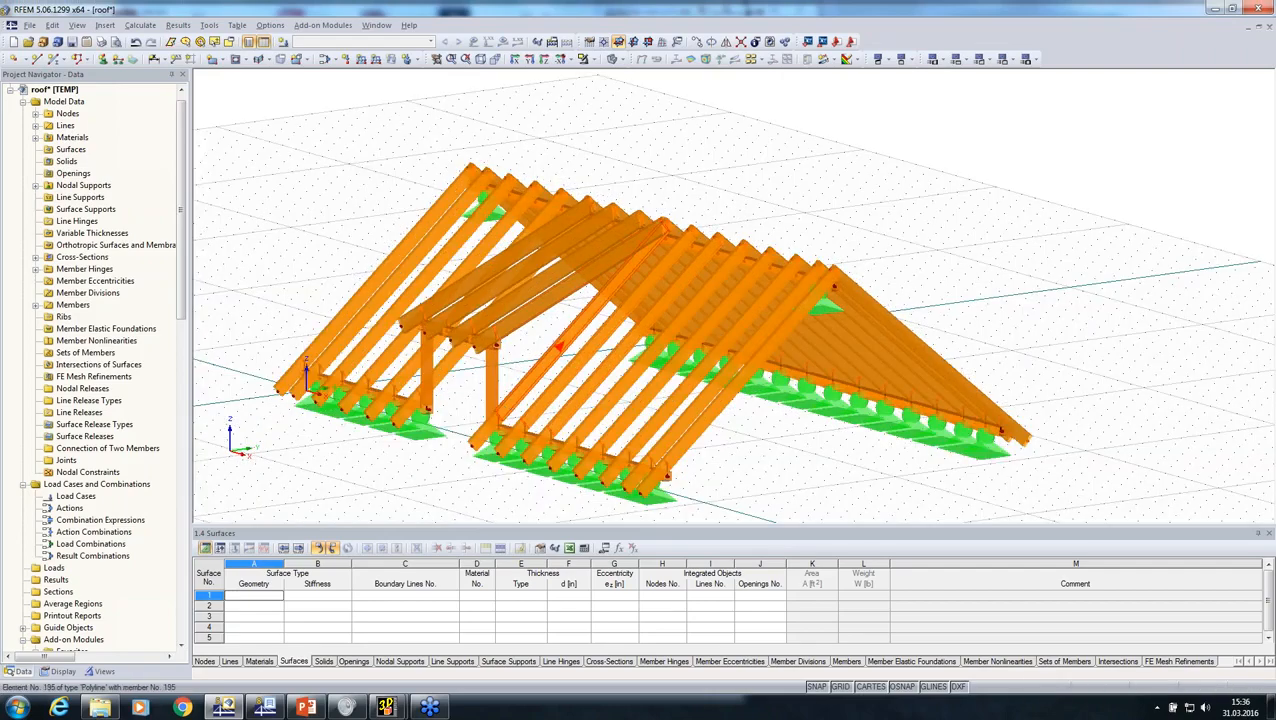
{"action": "middle_click_drag", "start_coordinate": [570, 338], "coordinate": [455, 305], "text": "ctrl"}
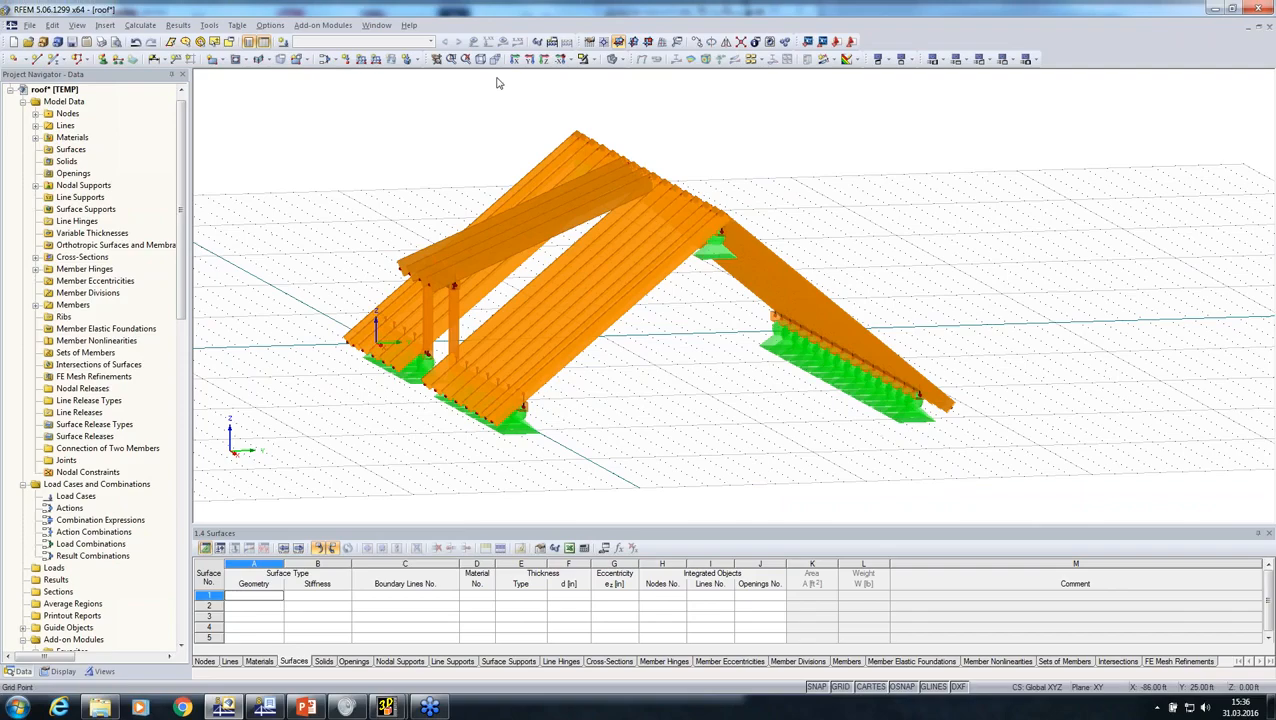
{"action": "left_click", "coordinate": [610, 59]}
{"action": "middle_click_drag", "start_coordinate": [565, 320], "coordinate": [438, 334], "text": "ctrl"}
{"action": "scroll", "coordinate": [437, 334], "scroll_direction": "up", "scroll_amount": 3}
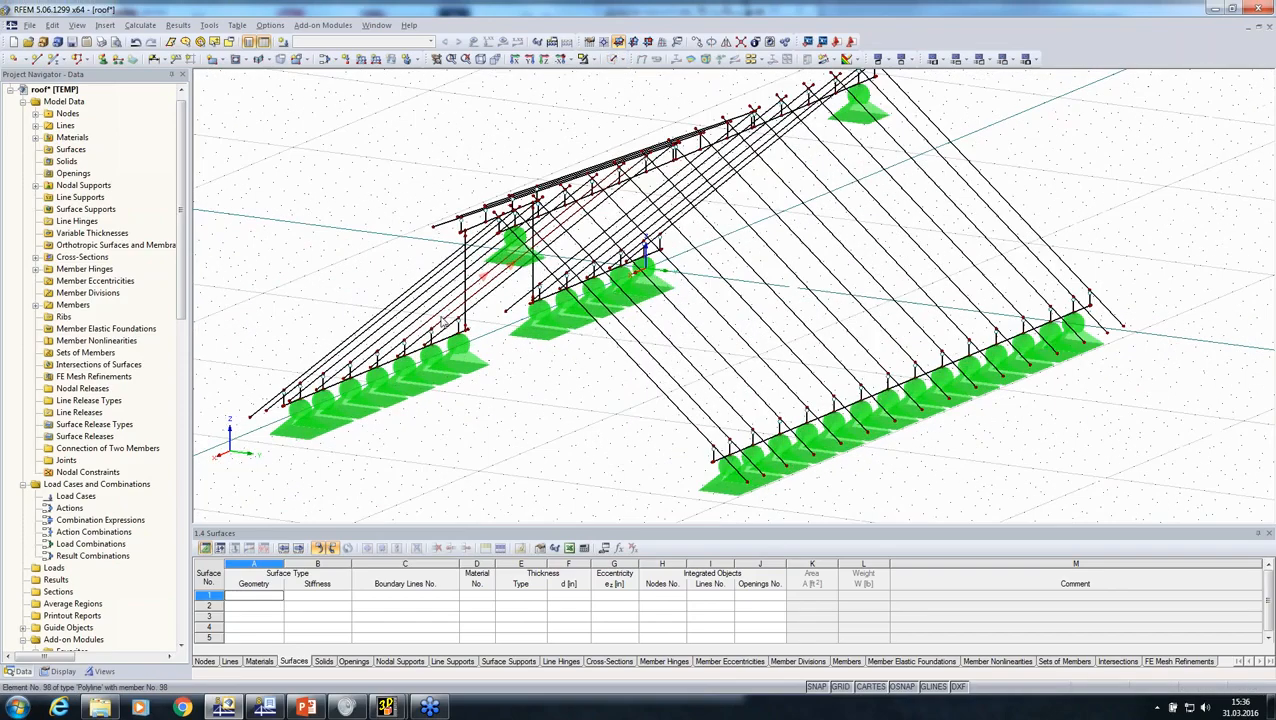
{"action": "scroll", "coordinate": [437, 334], "scroll_direction": "up", "scroll_amount": 2}
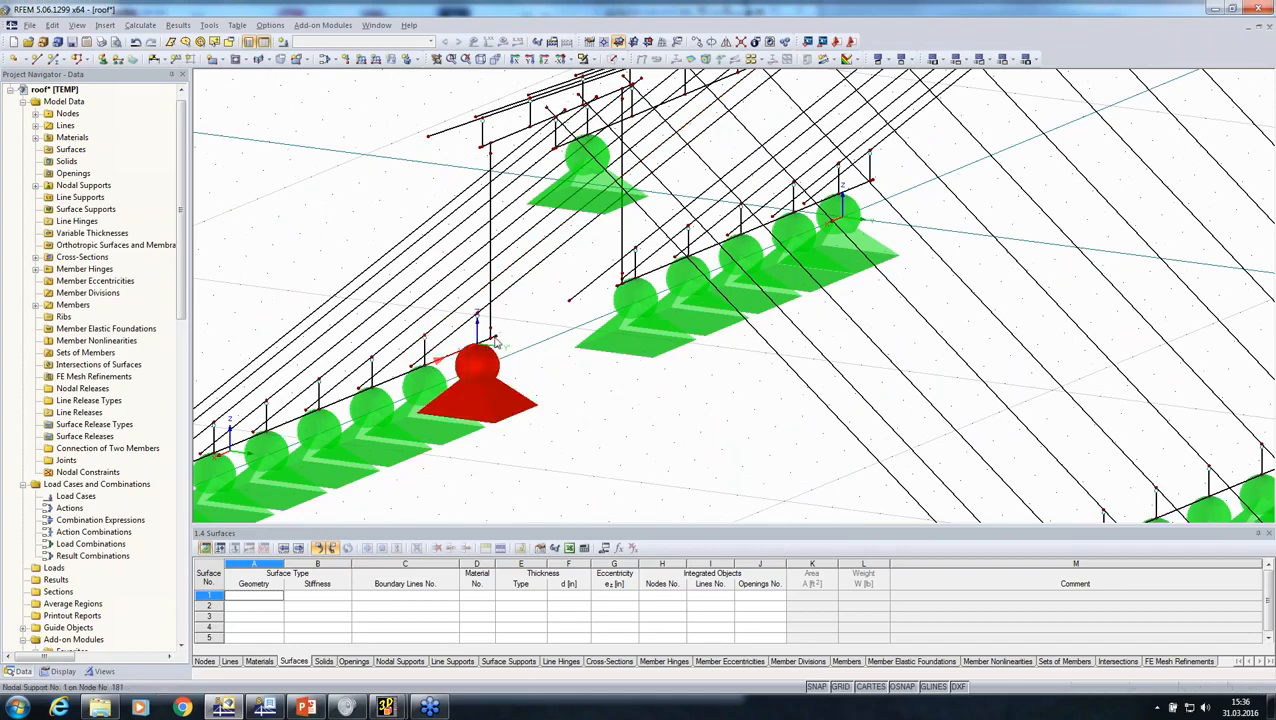
{"action": "scroll", "coordinate": [478, 344], "scroll_direction": "down", "scroll_amount": 4}
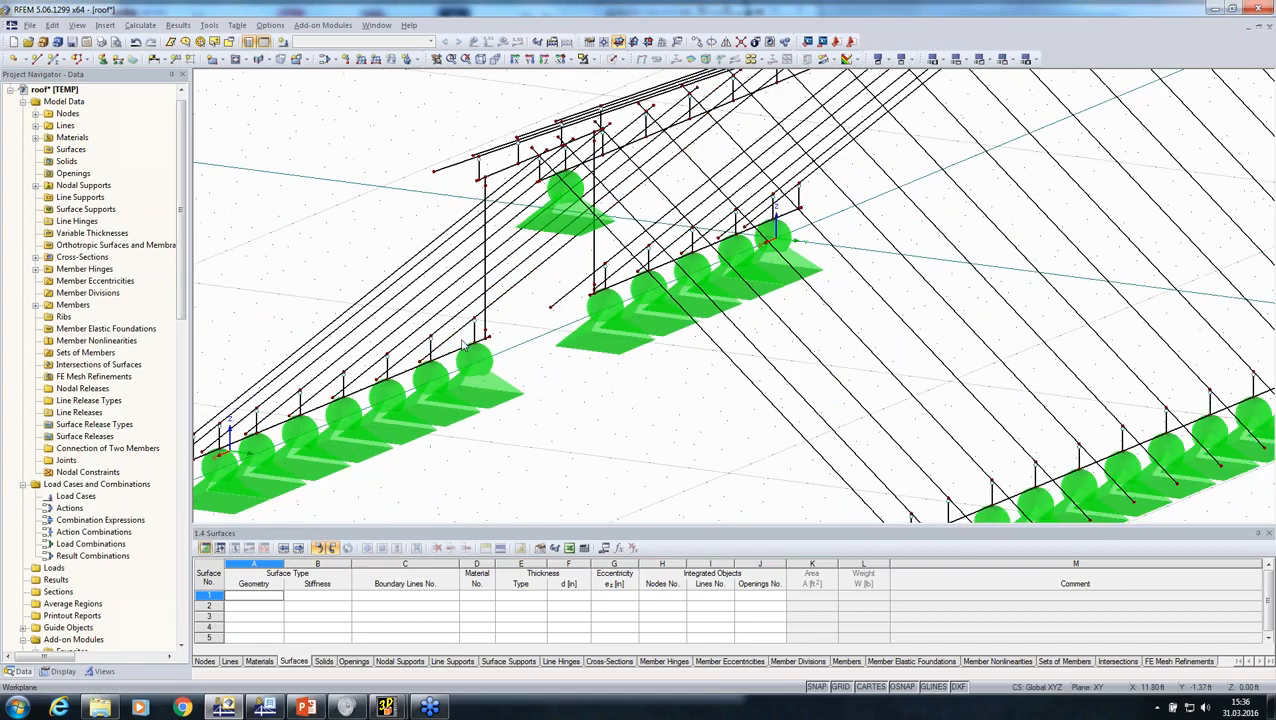
{"action": "middle_click_drag", "start_coordinate": [463, 343], "coordinate": [375, 293]}
Step: Define load case LC1 with action category Dead and active self-weight of factor -1.000 in Z
{"action": "middle_click_drag", "start_coordinate": [560, 412], "coordinate": [847, 387], "text": "ctrl"}
{"action": "scroll", "coordinate": [847, 387], "scroll_direction": "down", "scroll_amount": 2}
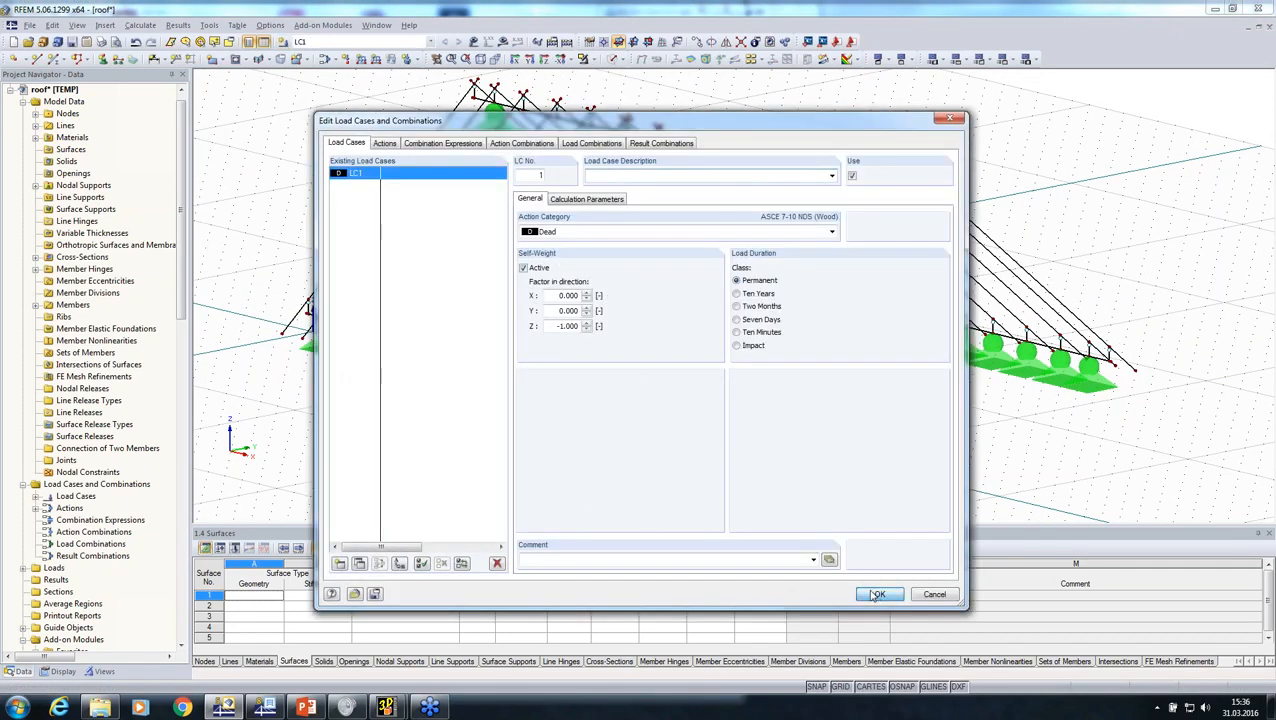
{"action": "left_click", "coordinate": [877, 595]}
Step: View the roof from the front and side and examine how the rafters, ridge purlin and ridge support connect
{"action": "left_click", "coordinate": [527, 59]}
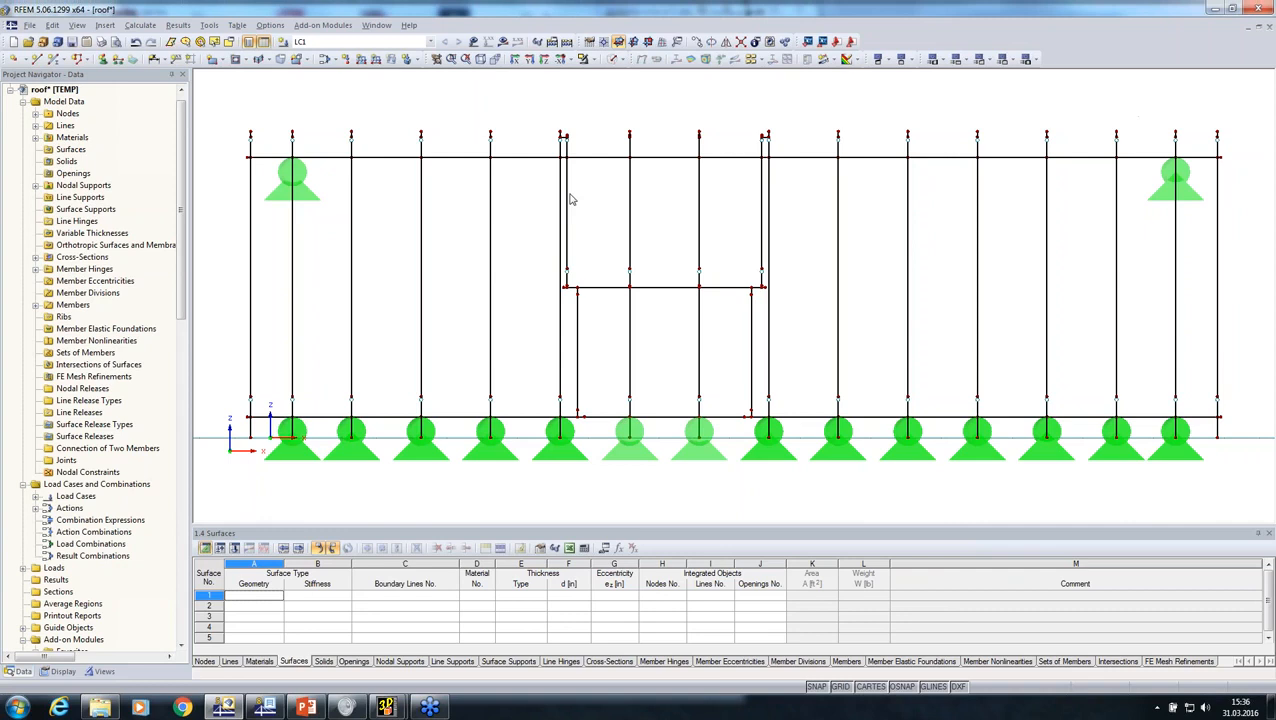
{"action": "left_click", "coordinate": [515, 62]}
{"action": "scroll", "coordinate": [686, 225], "scroll_direction": "up", "scroll_amount": 3}
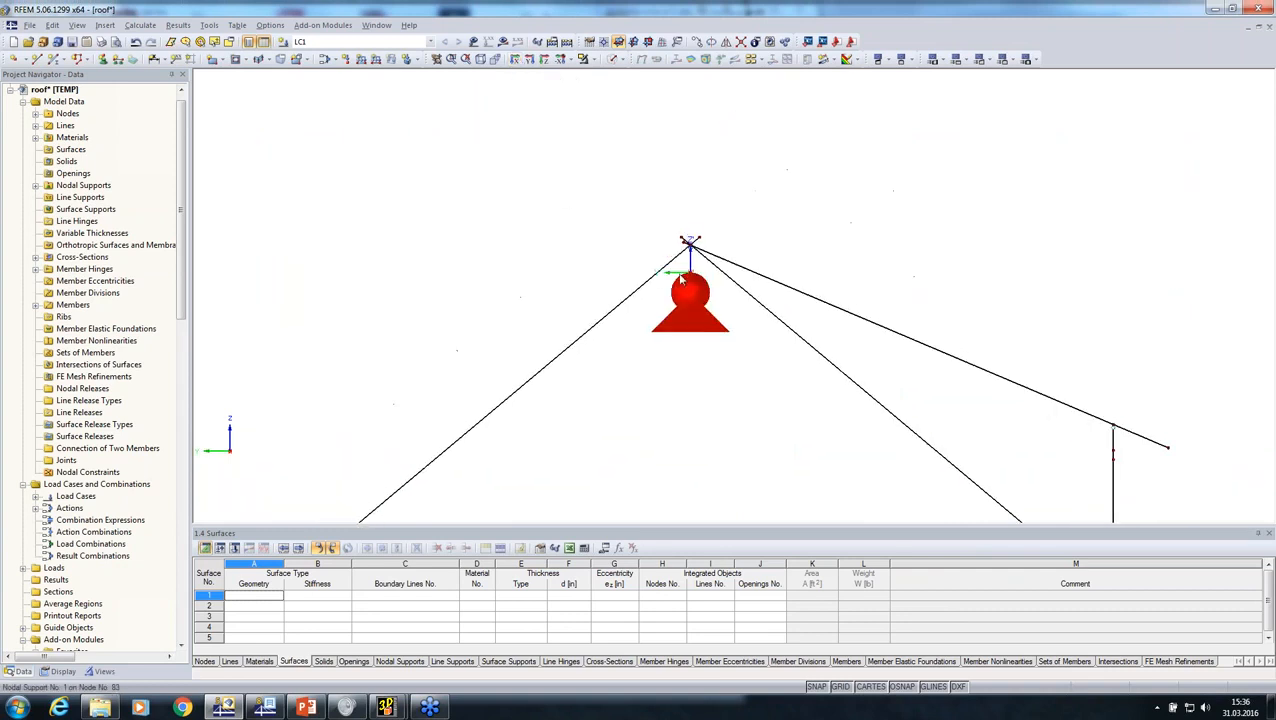
{"action": "scroll", "coordinate": [717, 210], "scroll_direction": "up", "scroll_amount": 2}
{"action": "left_click_drag", "start_coordinate": [692, 196], "coordinate": [658, 188]}
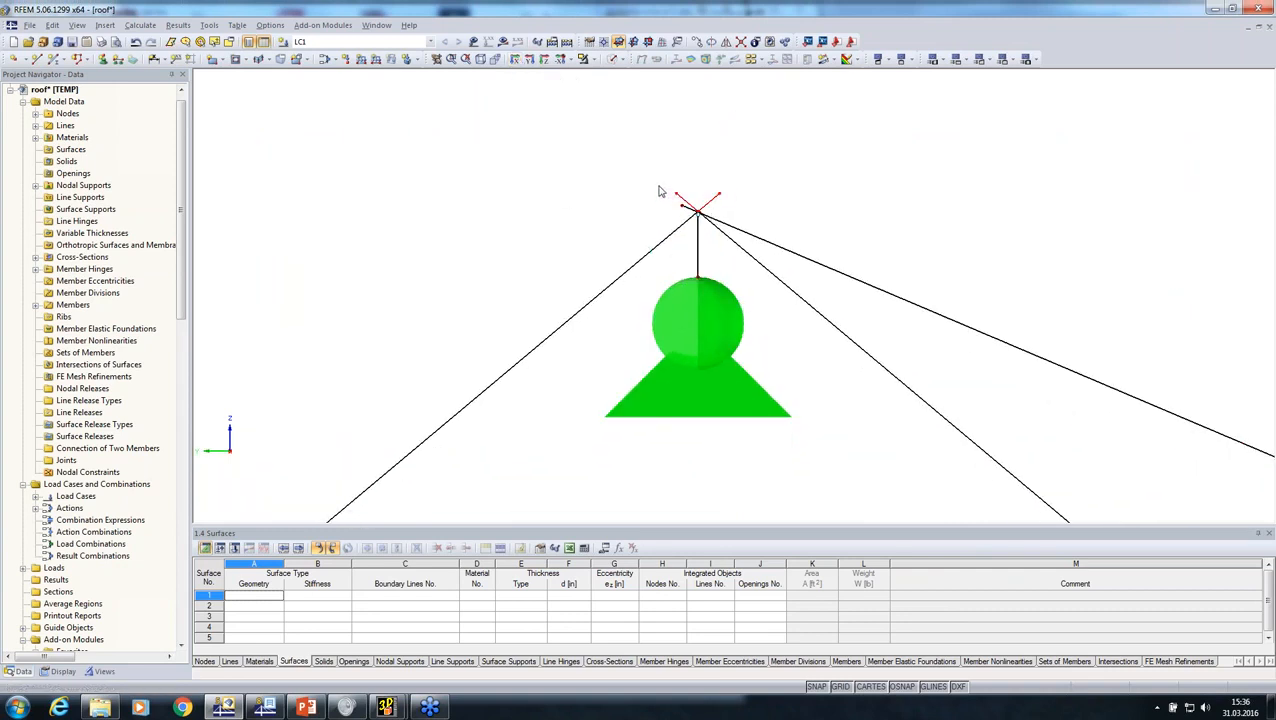
{"action": "scroll", "coordinate": [668, 194], "scroll_direction": "up", "scroll_amount": 2}
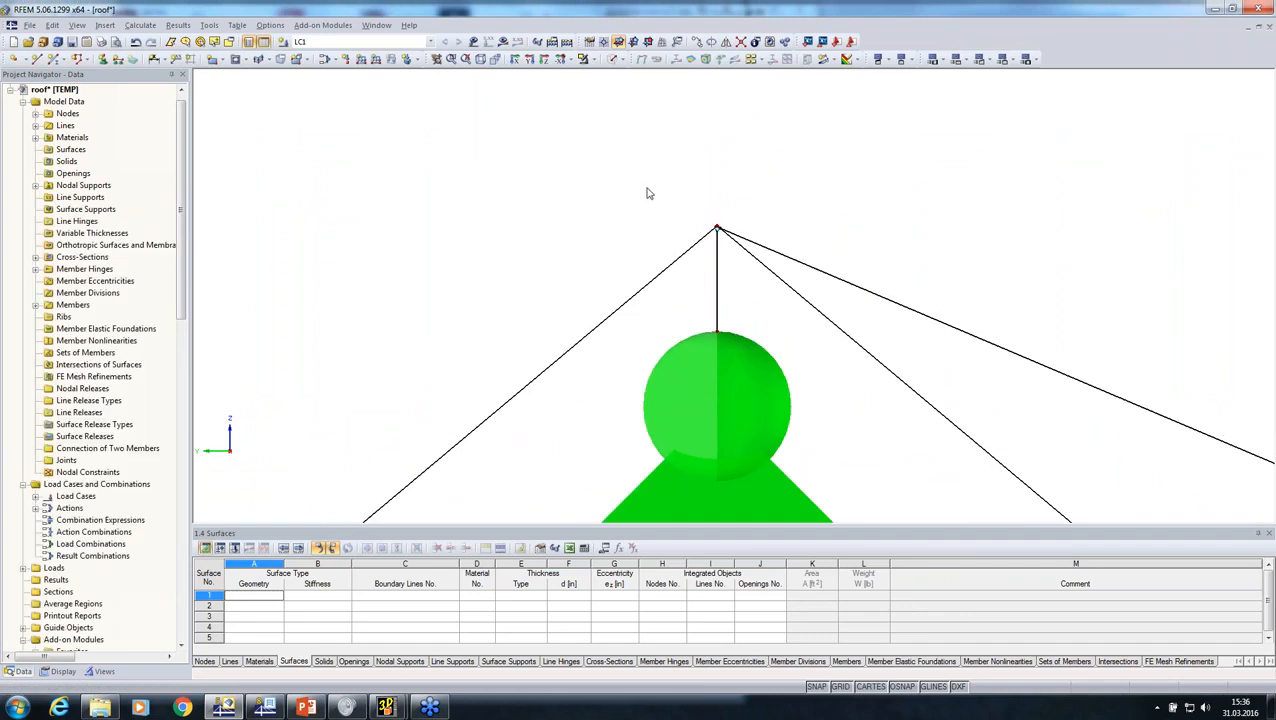
{"action": "scroll", "coordinate": [647, 193], "scroll_direction": "down", "scroll_amount": 5}
Step: Try to calculate load case LC1 for the roof model
{"action": "middle_click_drag", "start_coordinate": [712, 242], "coordinate": [525, 324], "text": "ctrl"}
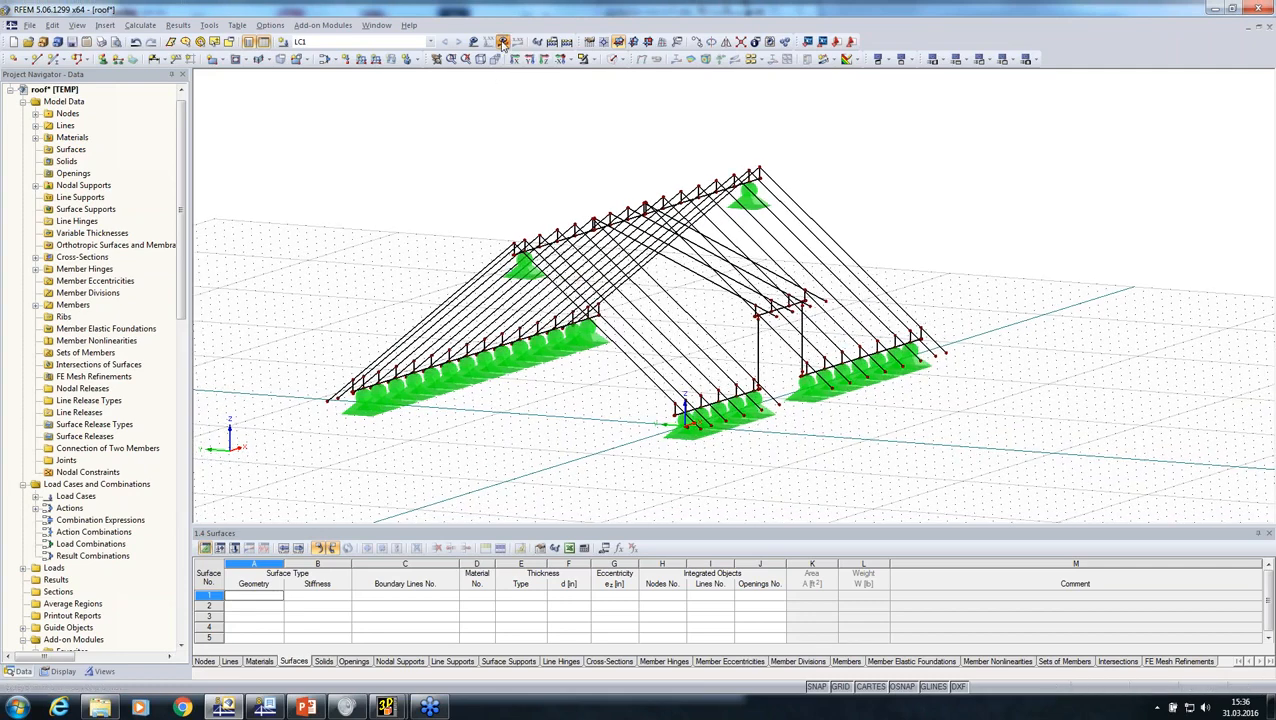
{"action": "left_click", "coordinate": [503, 42]}
{"action": "left_click", "coordinate": [607, 374]}
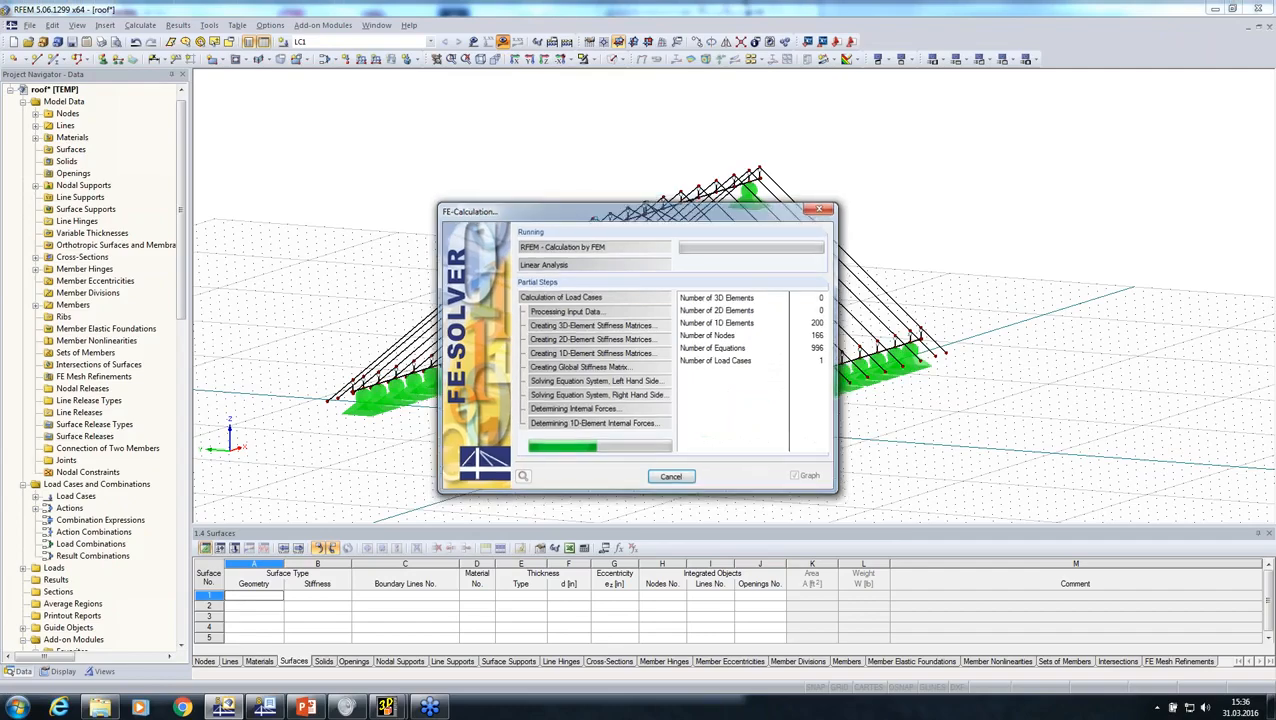
{"action": "left_click", "coordinate": [637, 512]}
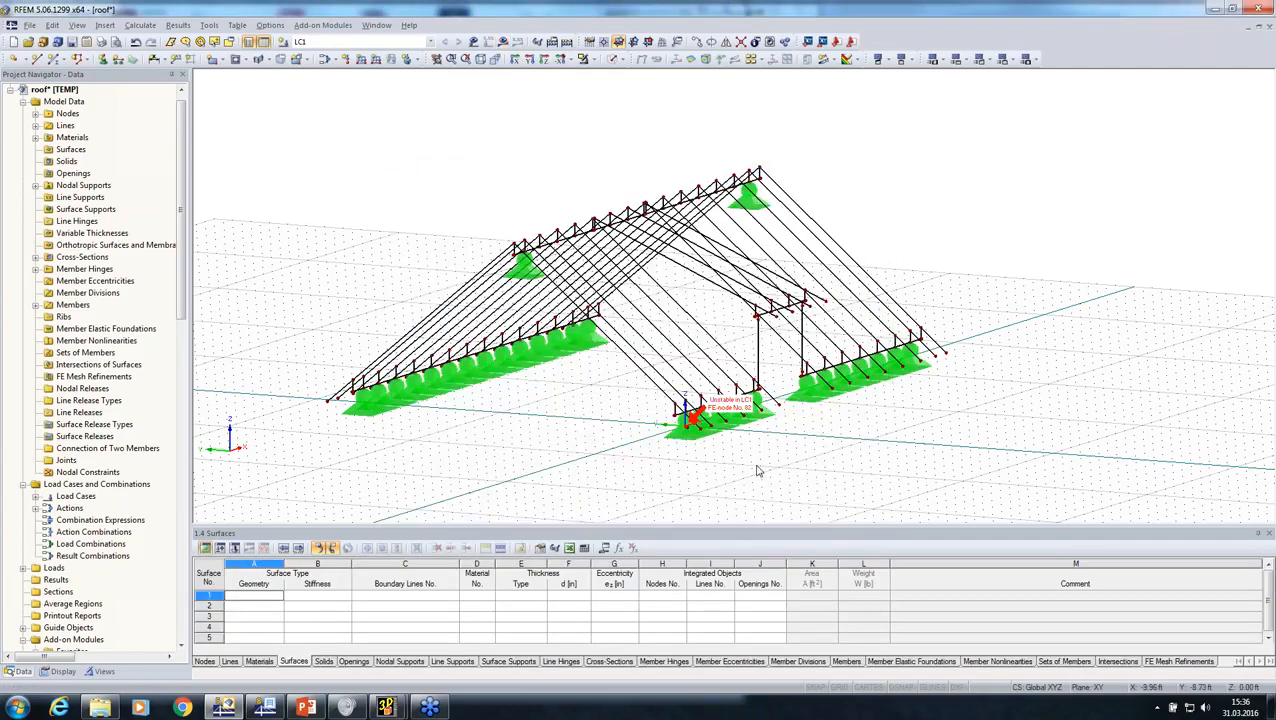
Step: Examine the nodal supports and short connecting members around the marked FE node at the roof's front eave corner
{"action": "scroll", "coordinate": [700, 479], "scroll_direction": "down", "scroll_amount": 5}
{"action": "scroll", "coordinate": [690, 485], "scroll_direction": "up", "scroll_amount": 6}
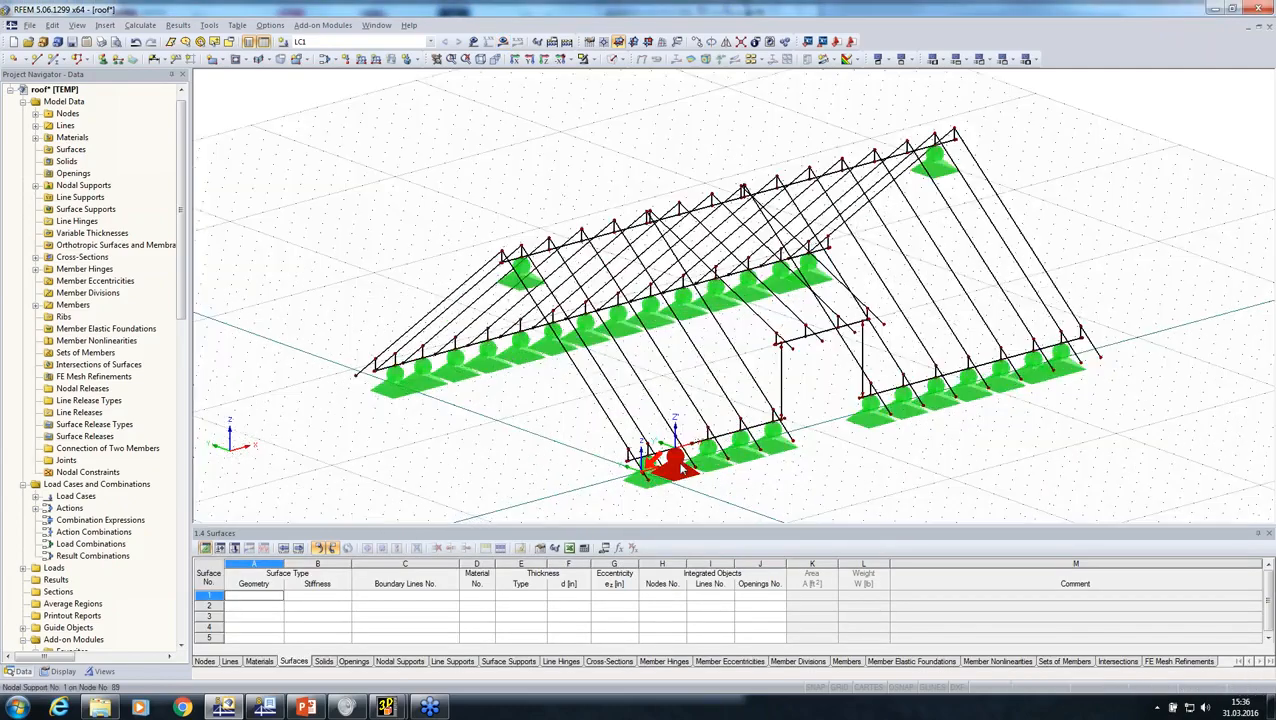
{"action": "scroll", "coordinate": [657, 484], "scroll_direction": "up", "scroll_amount": 4}
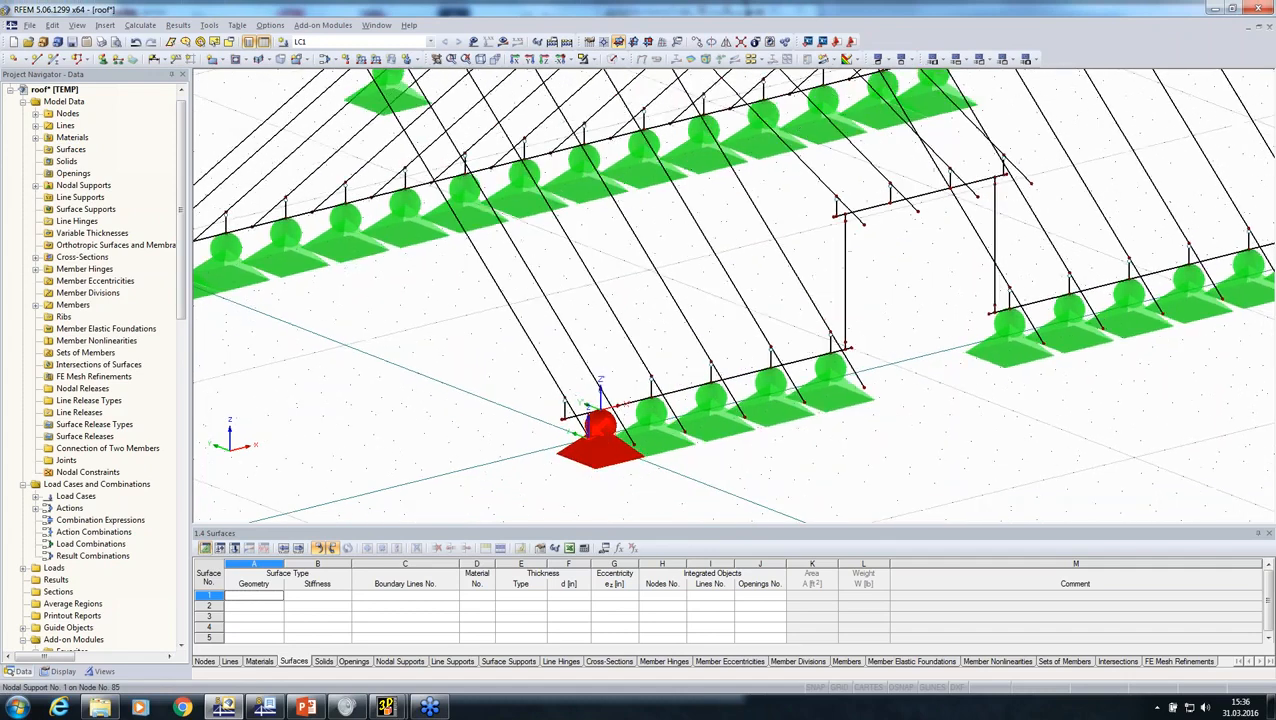
{"action": "scroll", "coordinate": [522, 433], "scroll_direction": "down", "scroll_amount": 2}
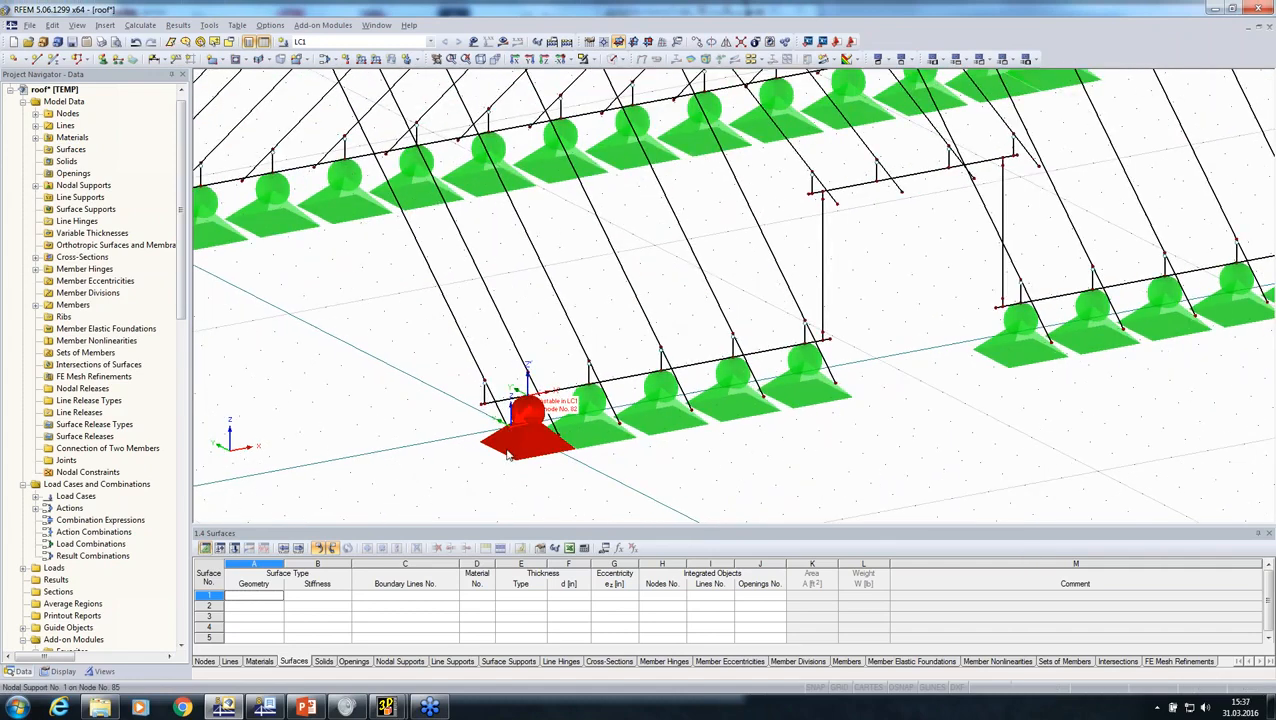
{"action": "scroll", "coordinate": [500, 450], "scroll_direction": "up", "scroll_amount": 2}
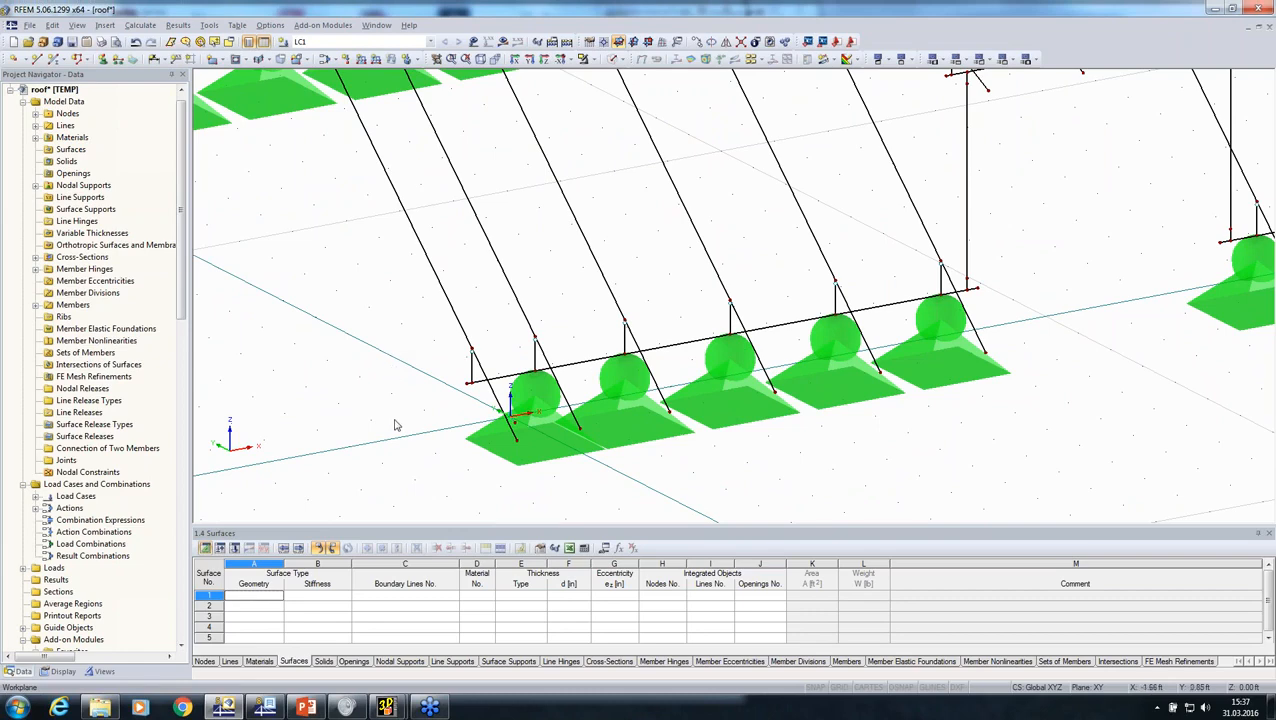
Step: Calculate load case LC1 and display the global deformations u of the whole roof
{"action": "scroll", "coordinate": [395, 425], "scroll_direction": "down", "scroll_amount": 3}
{"action": "left_click", "coordinate": [502, 41]}
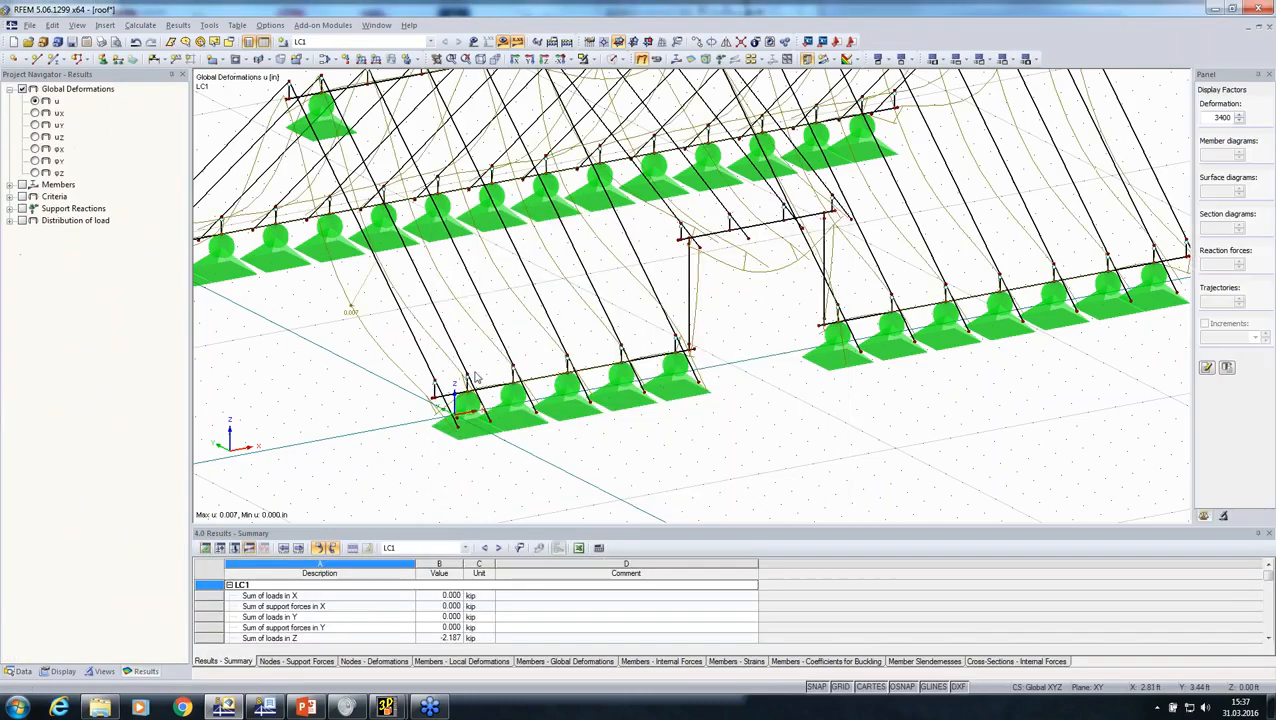
{"action": "middle_click_drag", "start_coordinate": [548, 410], "coordinate": [614, 406], "text": "ctrl"}
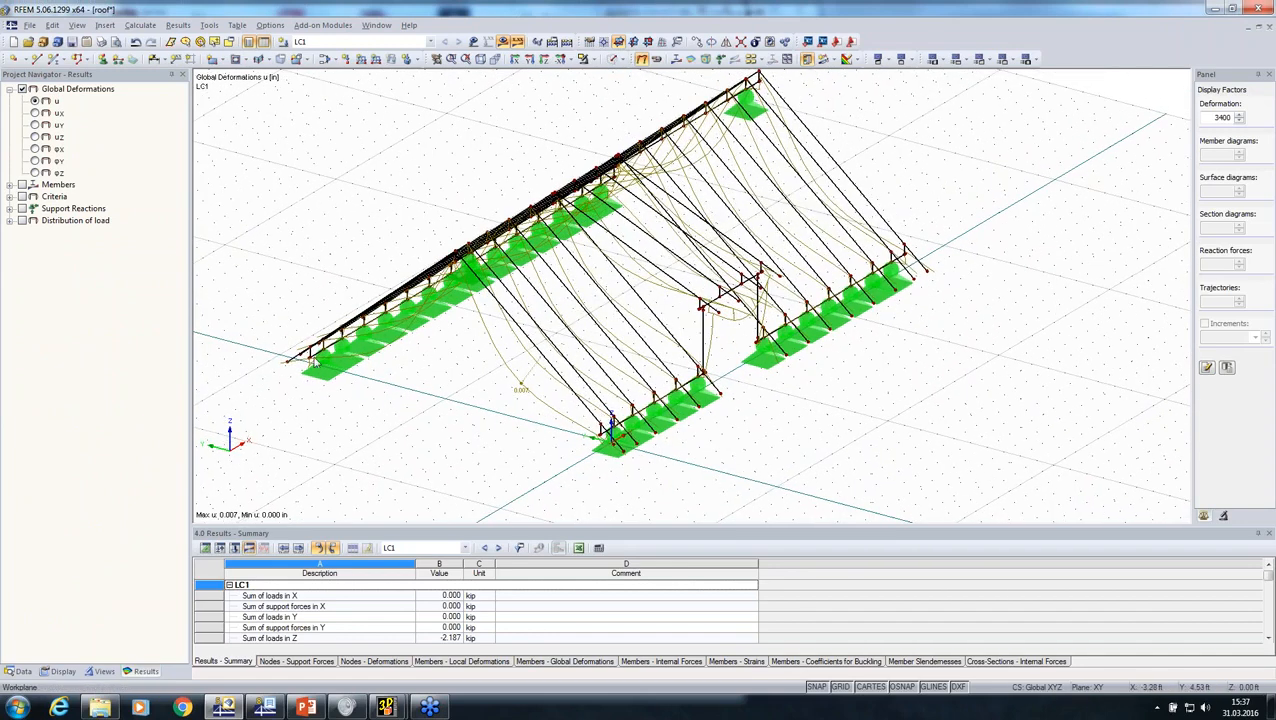
Step: Import CLT-surfaces.sat as Standard ACIS Text format and create the CLT-surfaces model with the ASCE 7-10 NDS (Wood) settings
{"action": "left_click", "coordinate": [32, 26]}
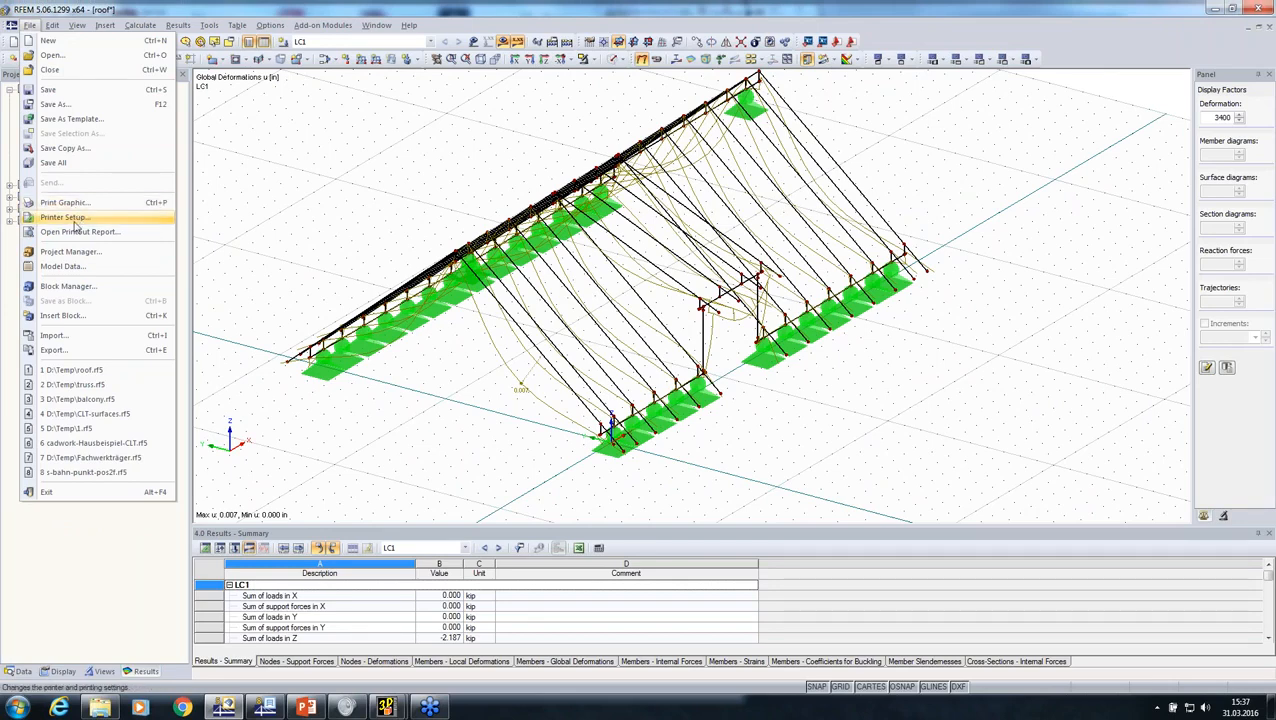
{"action": "left_click", "coordinate": [52, 336]}
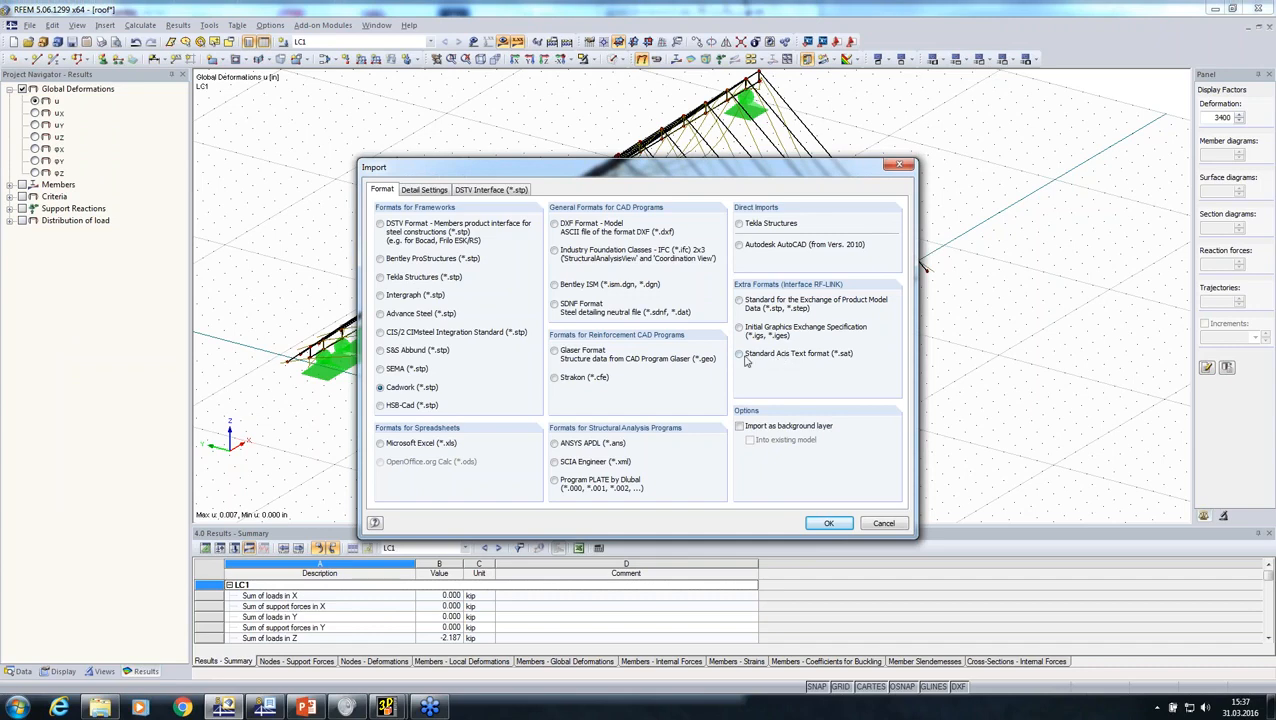
{"action": "left_click", "coordinate": [739, 354]}
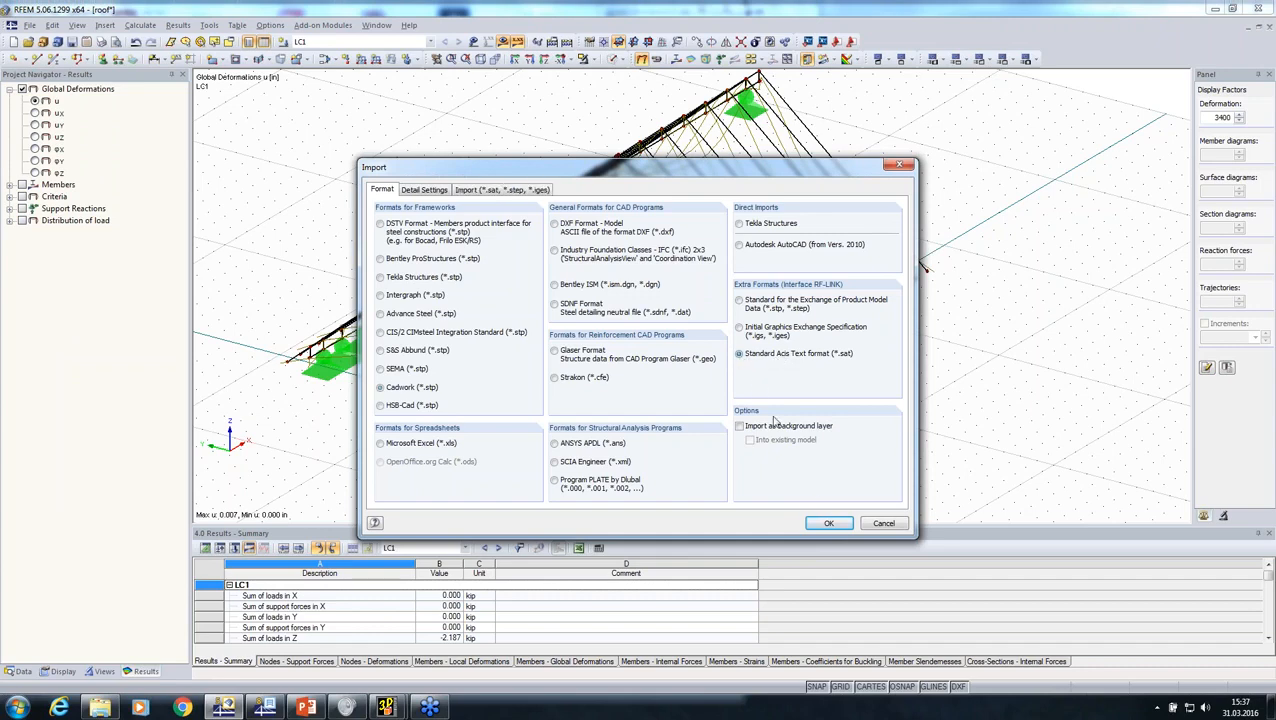
{"action": "left_click", "coordinate": [826, 524]}
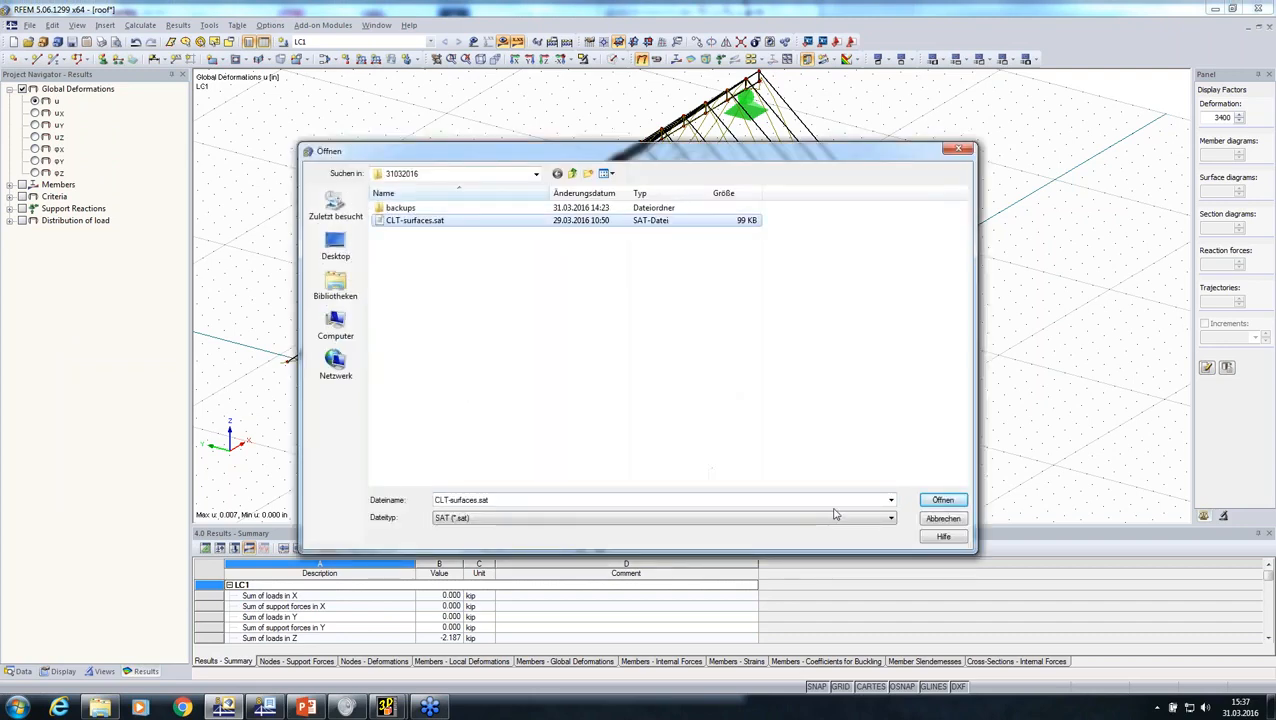
{"action": "left_click", "coordinate": [926, 502]}
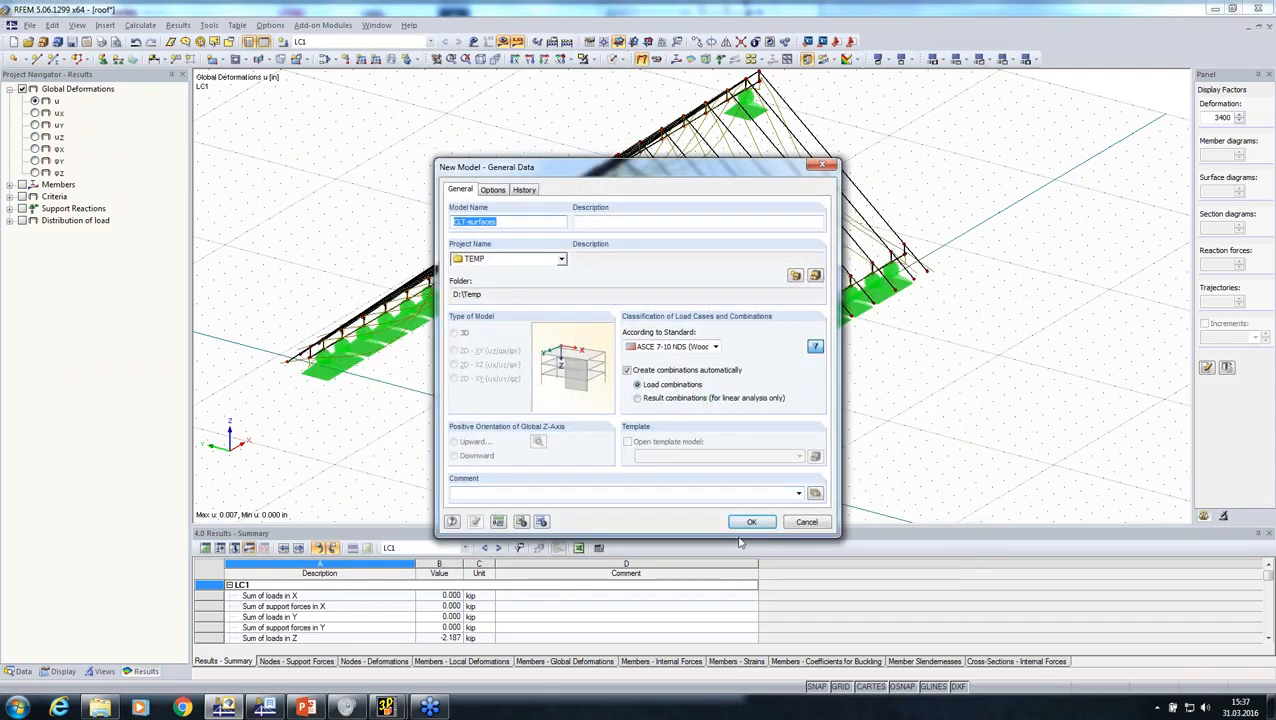
{"action": "left_click", "coordinate": [754, 525]}
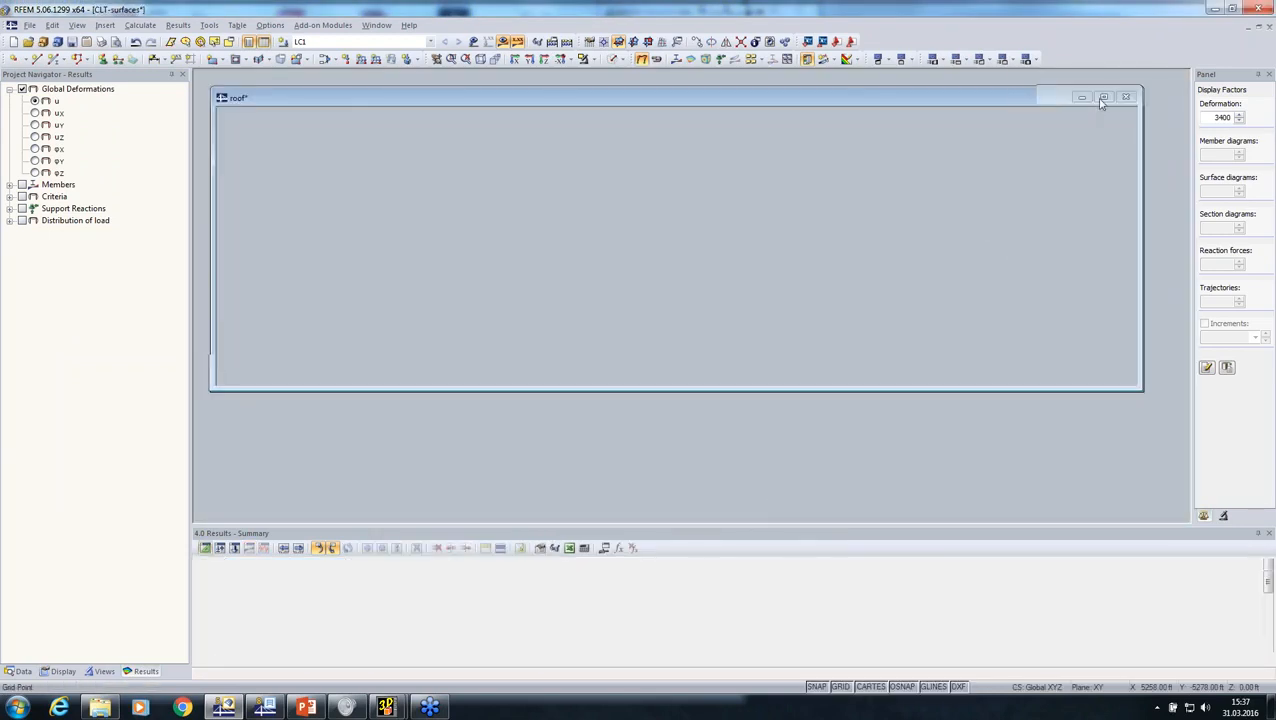
Step: Place hinged line supports along the bottom edges of all walls in the CLT-surfaces model
{"action": "left_click", "coordinate": [1102, 98]}
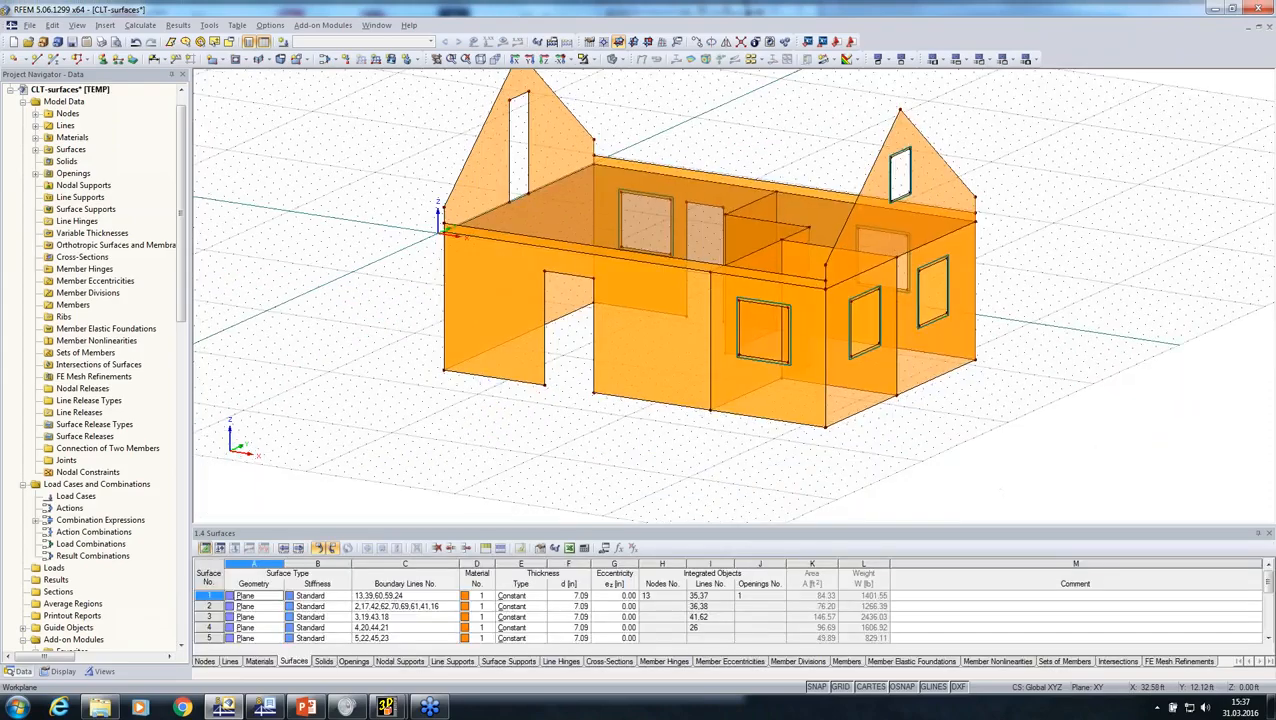
{"action": "middle_click_drag", "start_coordinate": [1030, 262], "coordinate": [672, 162], "text": "ctrl"}
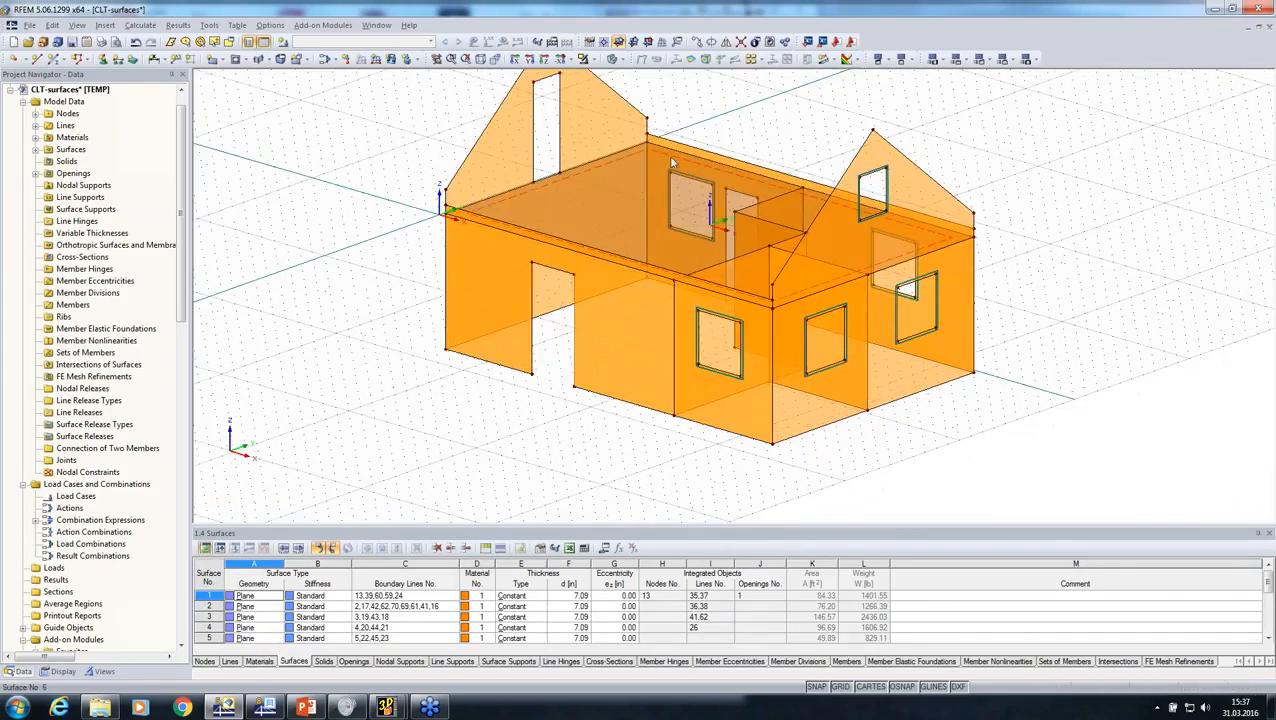
{"action": "middle_click_drag", "start_coordinate": [660, 245], "coordinate": [692, 271], "text": "ctrl"}
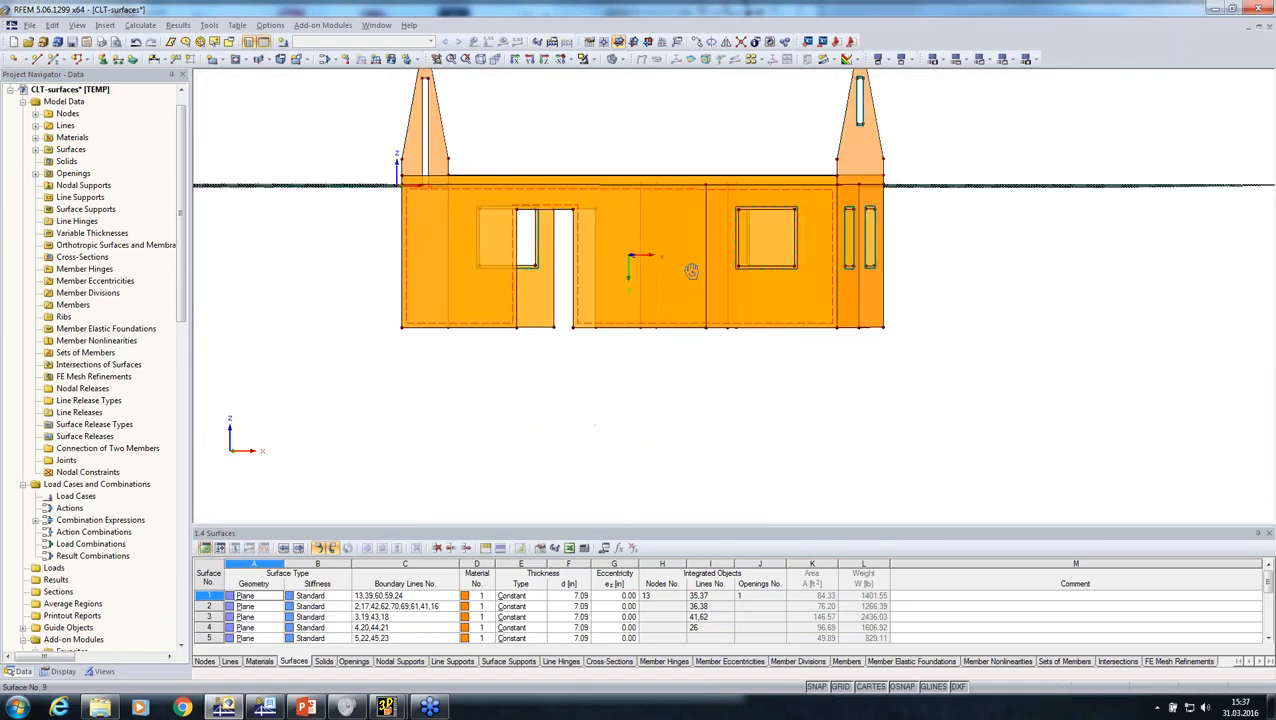
{"action": "left_click", "coordinate": [117, 60]}
{"action": "left_click", "coordinate": [748, 471]}
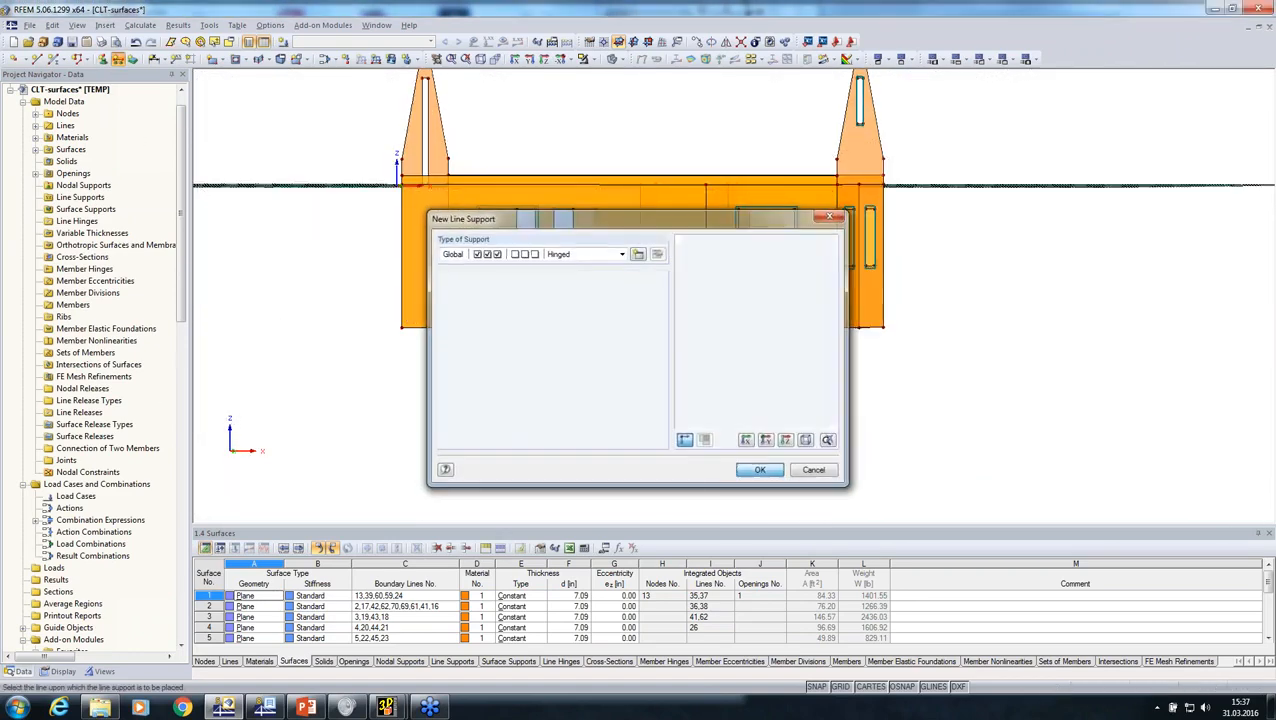
{"action": "left_click_drag", "start_coordinate": [372, 306], "coordinate": [940, 430]}
{"action": "key", "text": "Escape"}
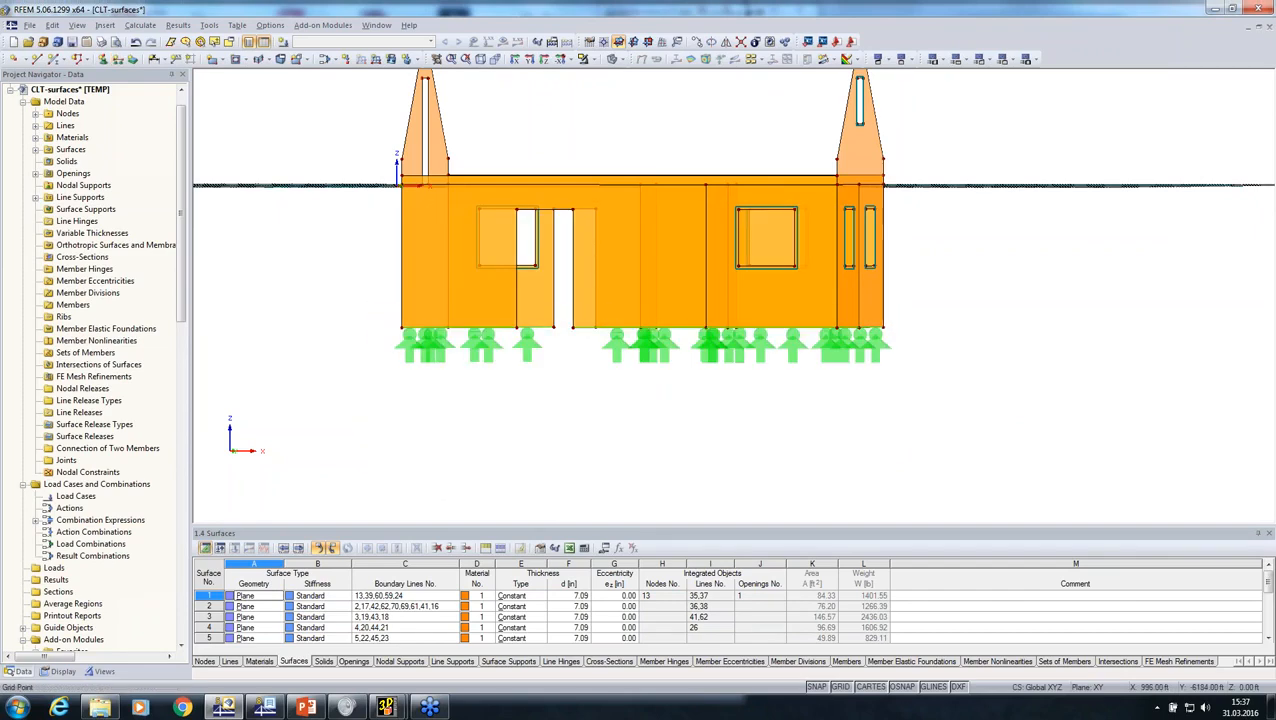
Step: Examine the line supports along the wall bases and the door opening from several sides of the house
{"action": "middle_click_drag", "start_coordinate": [936, 429], "coordinate": [681, 438], "text": "ctrl"}
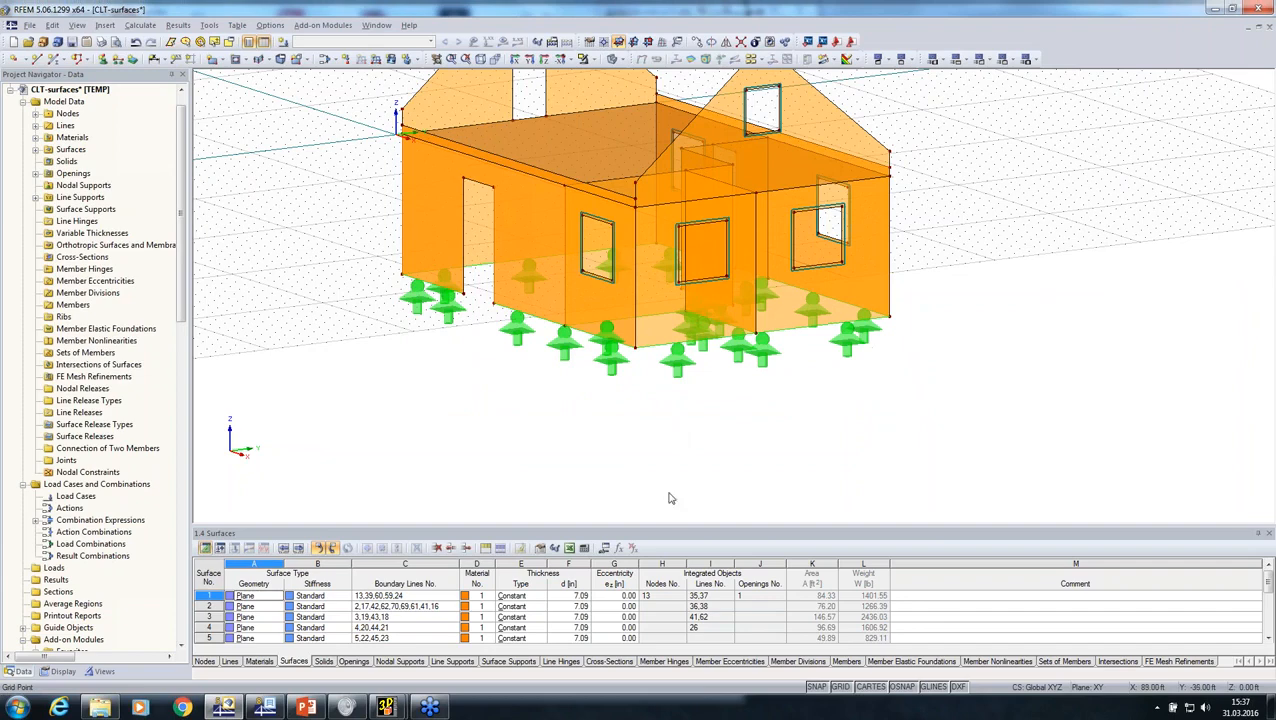
{"action": "middle_click_drag", "start_coordinate": [545, 426], "coordinate": [614, 471]}
{"action": "scroll", "coordinate": [614, 471], "scroll_direction": "down", "scroll_amount": 1}
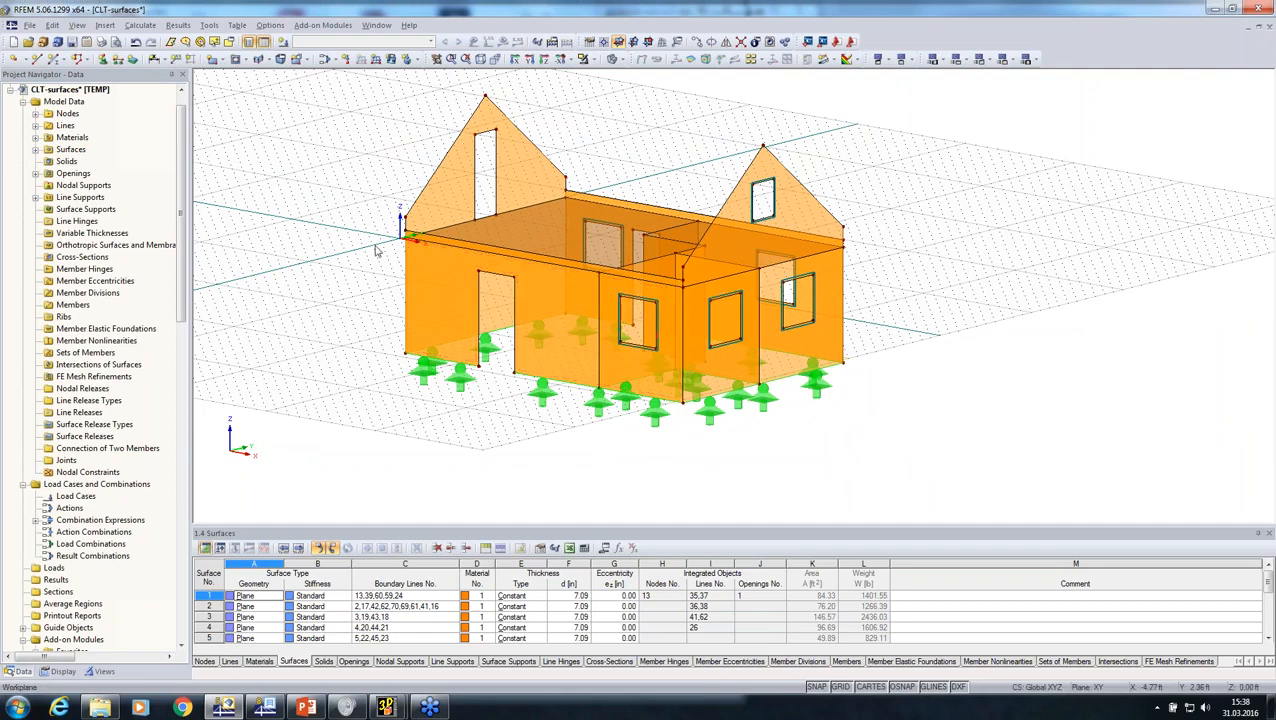
{"action": "scroll", "coordinate": [414, 272], "scroll_direction": "up", "scroll_amount": 2}
{"action": "middle_click_drag", "start_coordinate": [377, 275], "coordinate": [762, 352], "text": "ctrl"}
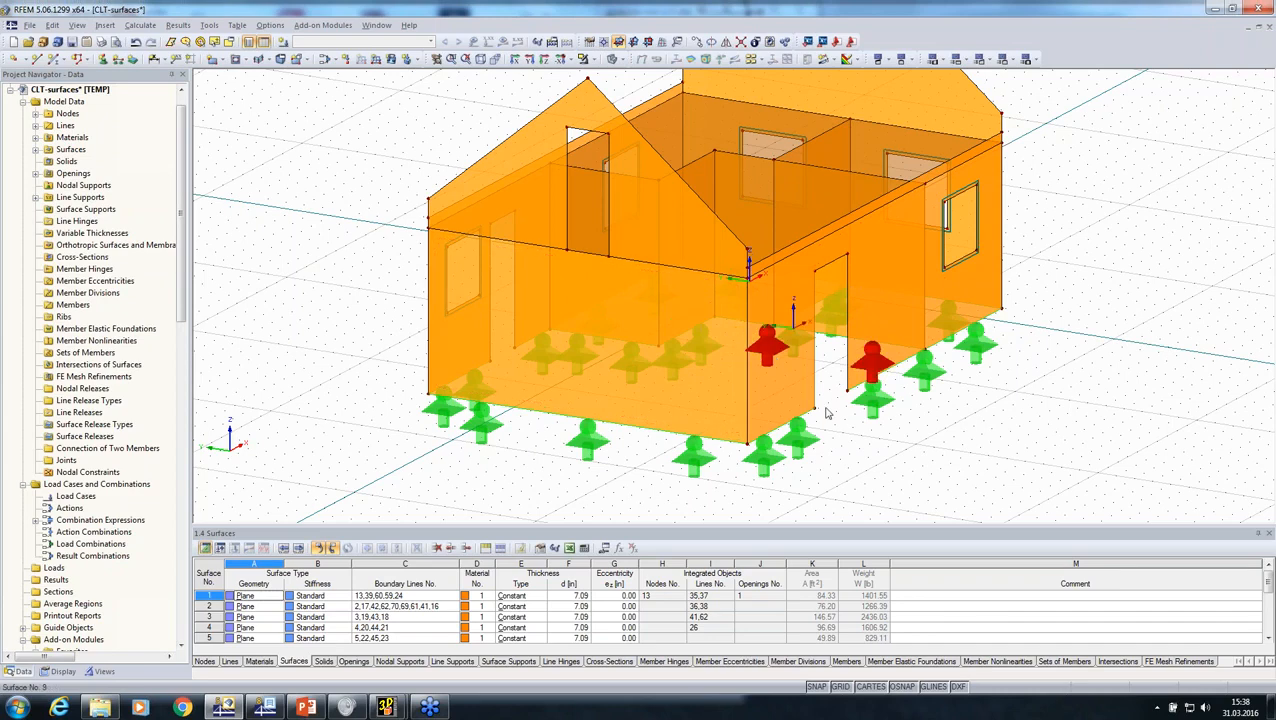
{"action": "scroll", "coordinate": [1005, 391], "scroll_direction": "down", "scroll_amount": 2}
{"action": "middle_click_drag", "start_coordinate": [1005, 391], "coordinate": [786, 321], "text": "ctrl"}
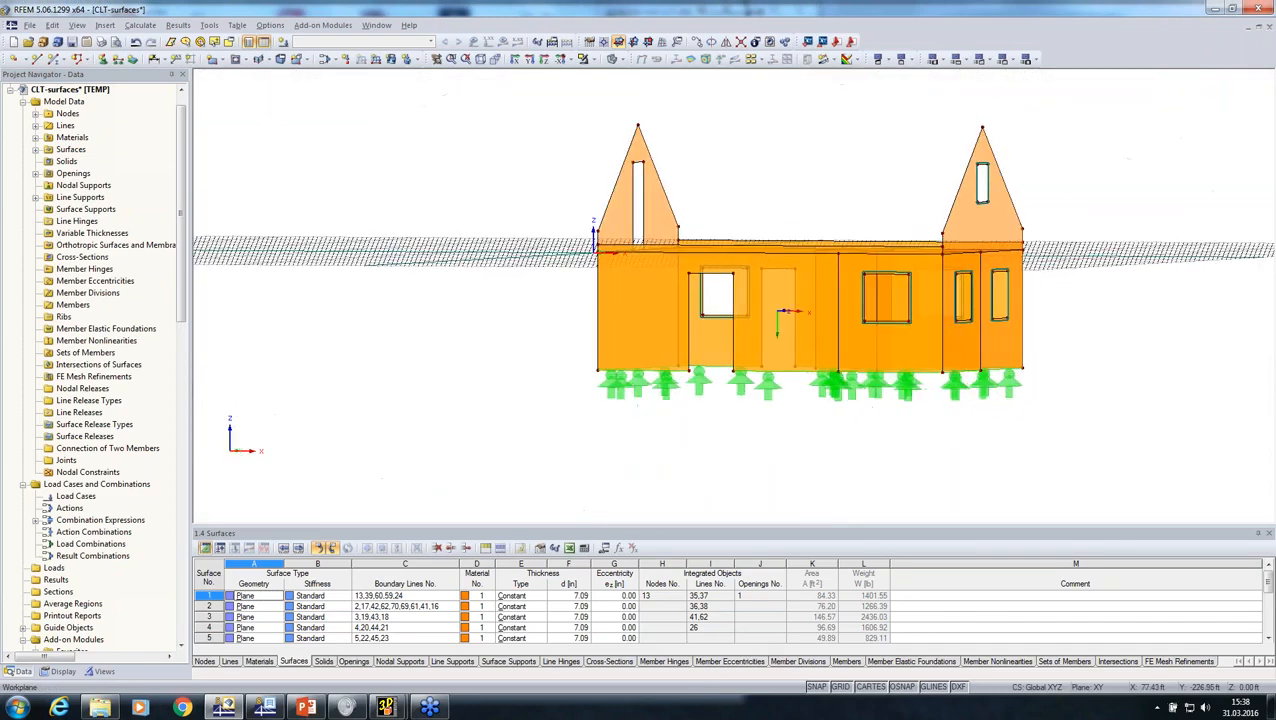
Step: Create a line hinge with only the rotational release φx for graphical assignment to the surfaces
{"action": "left_click", "coordinate": [108, 27]}
{"action": "mouse_move", "coordinate": [211, 41]}
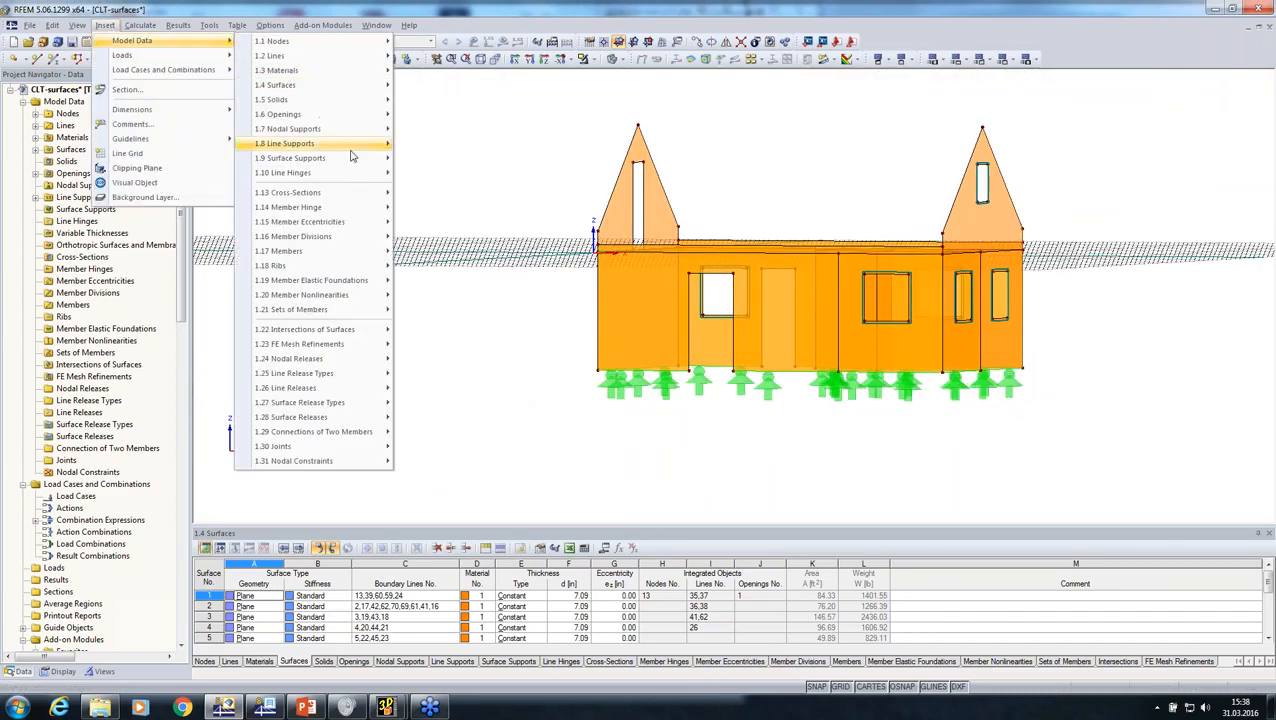
{"action": "mouse_move", "coordinate": [372, 174]}
{"action": "left_click", "coordinate": [440, 209]}
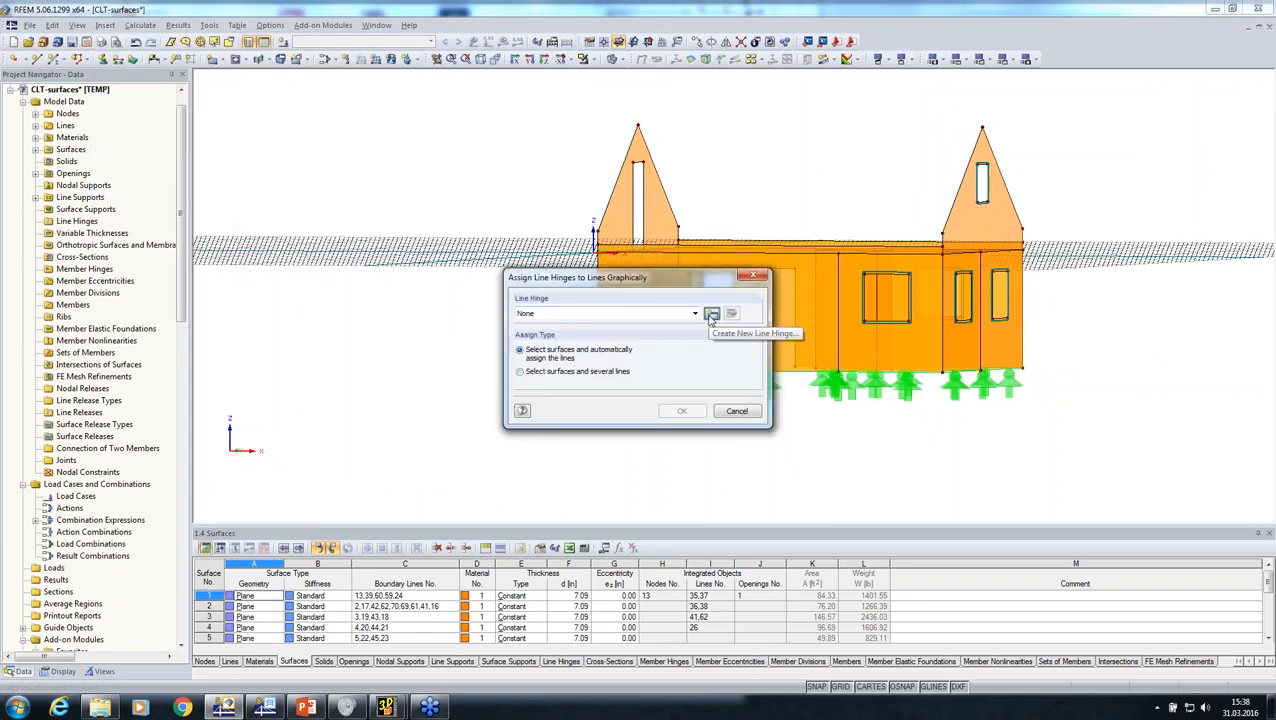
{"action": "left_click", "coordinate": [711, 313]}
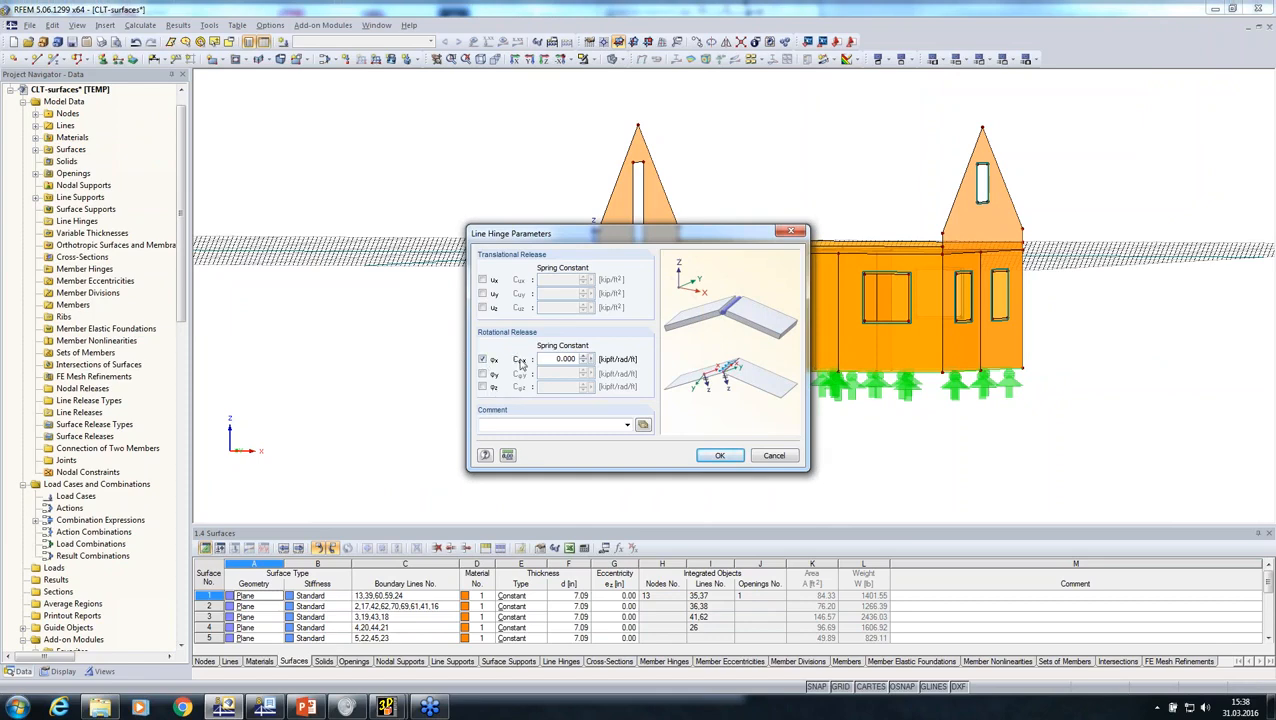
{"action": "left_click", "coordinate": [718, 456]}
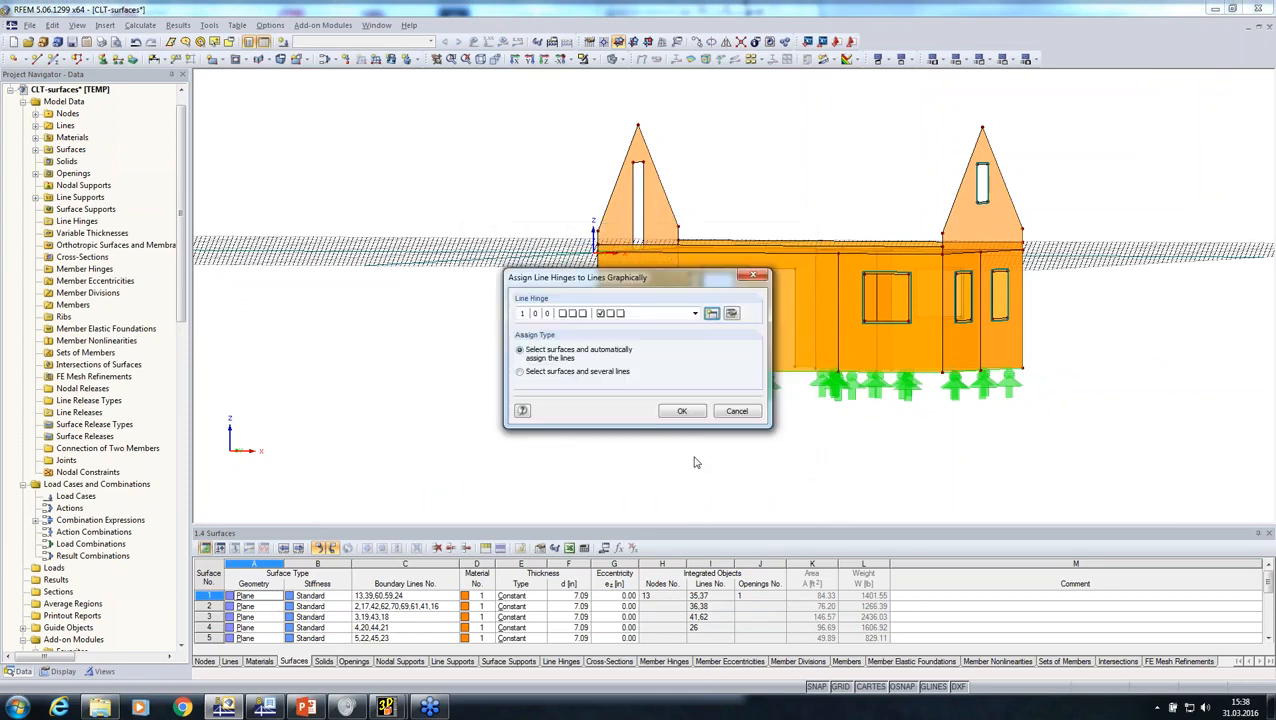
Step: Assign the line hinge automatically to the shared lines of the storey's wall and ceiling surfaces 3-11
{"action": "left_click", "coordinate": [682, 413]}
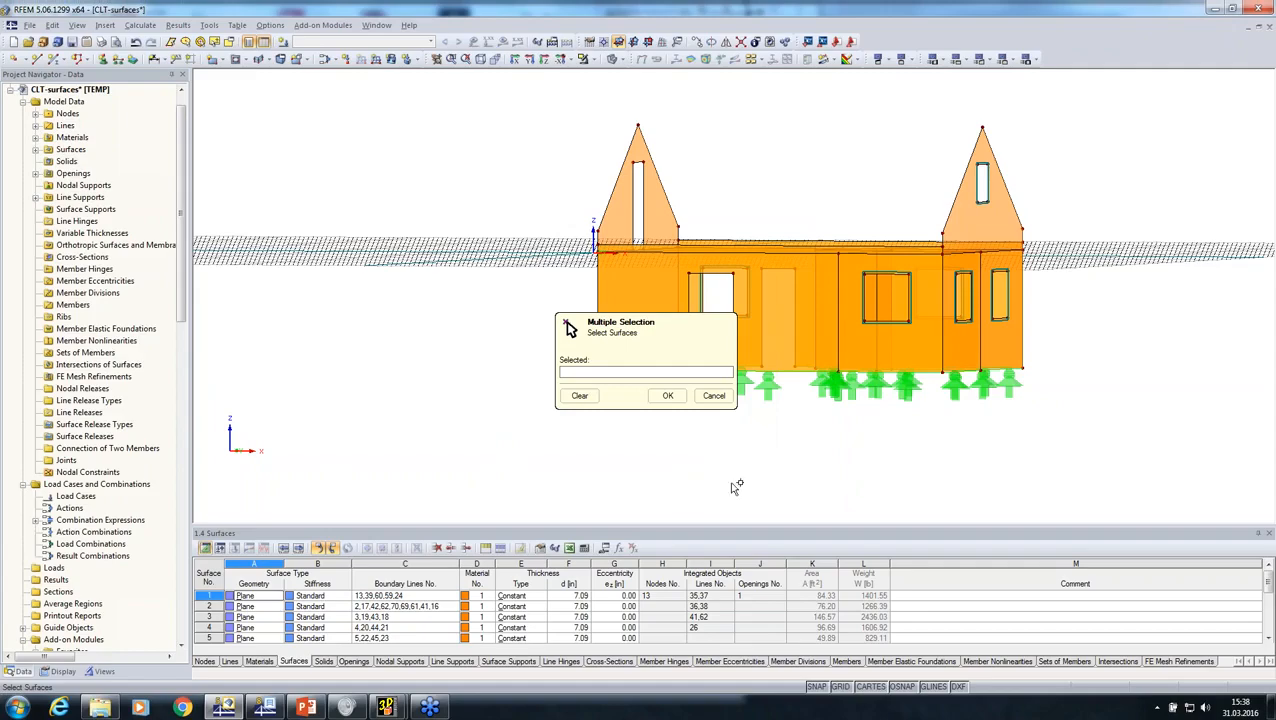
{"action": "middle_click_drag", "start_coordinate": [828, 461], "coordinate": [876, 437], "text": "ctrl"}
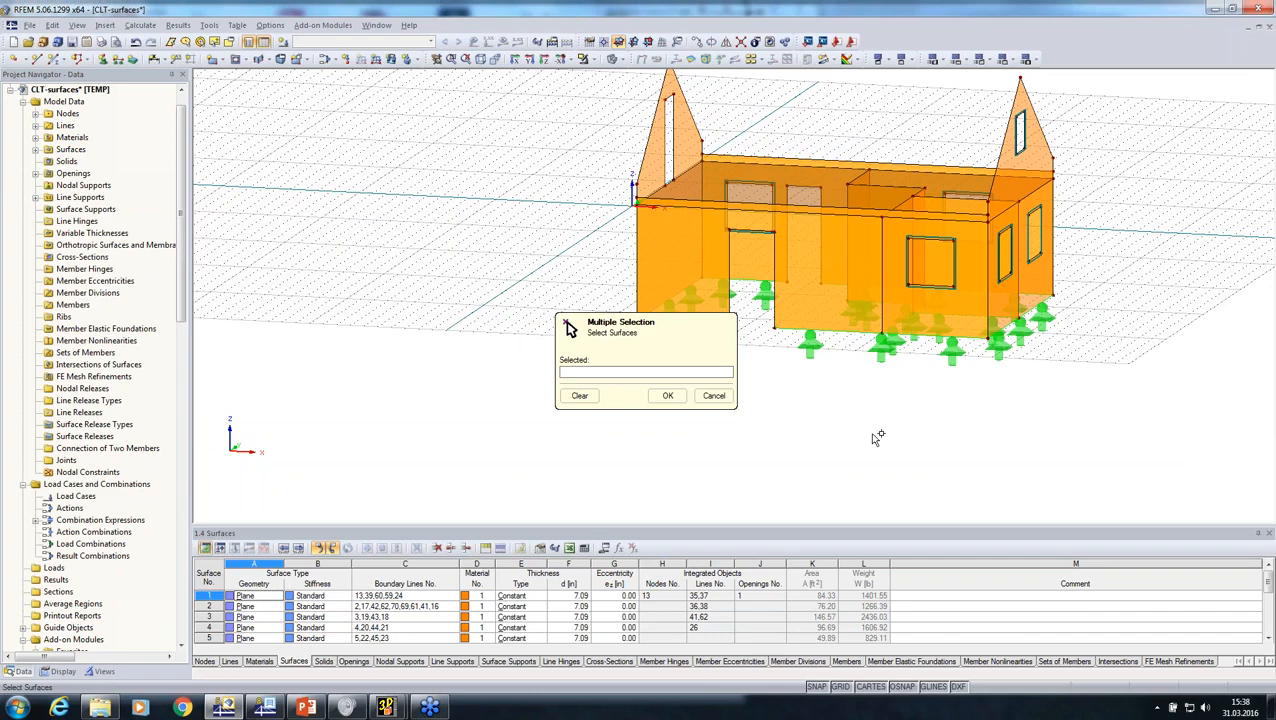
{"action": "middle_click_drag", "start_coordinate": [877, 440], "coordinate": [898, 407], "text": "ctrl"}
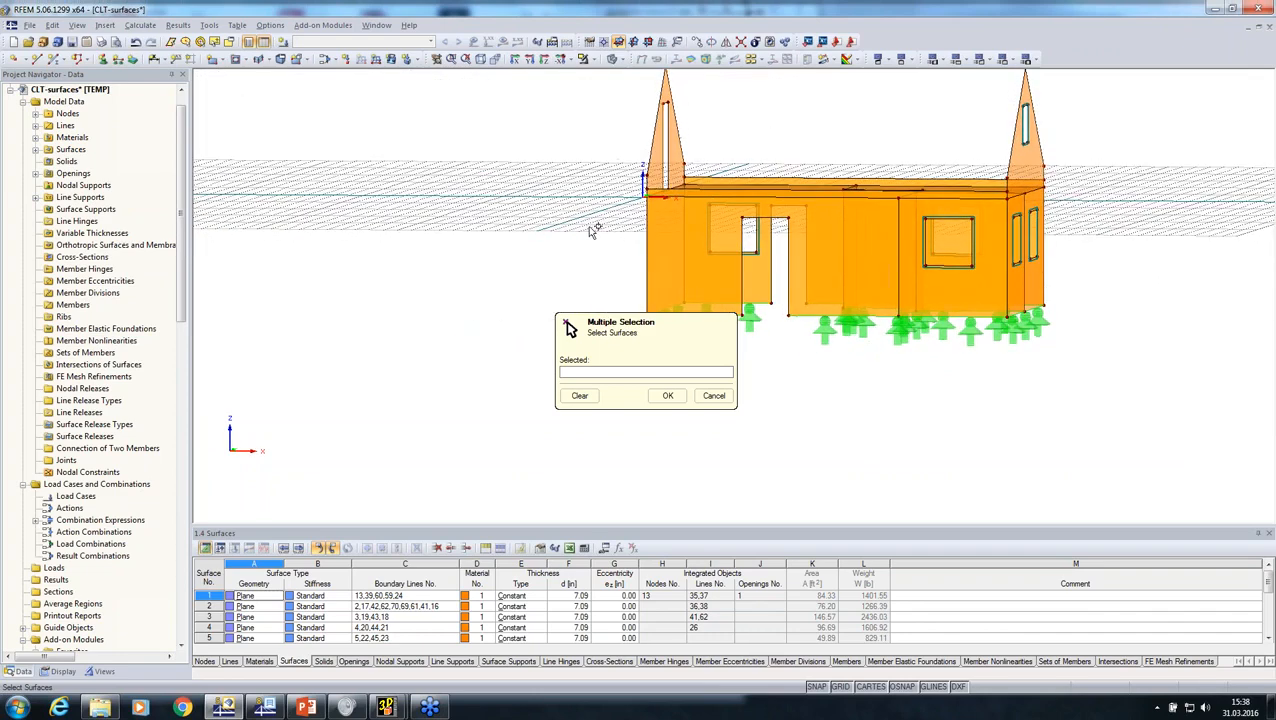
{"action": "mouse_move", "coordinate": [592, 222]}
{"action": "left_mouse_down"}
{"action": "mouse_move", "coordinate": [1118, 400]}
{"action": "mouse_move", "coordinate": [698, 233]}
{"action": "mouse_move", "coordinate": [592, 209]}
{"action": "left_mouse_up"}
{"action": "middle_click_drag", "start_coordinate": [952, 396], "coordinate": [848, 502], "text": "ctrl"}
{"action": "left_click", "coordinate": [668, 395]}
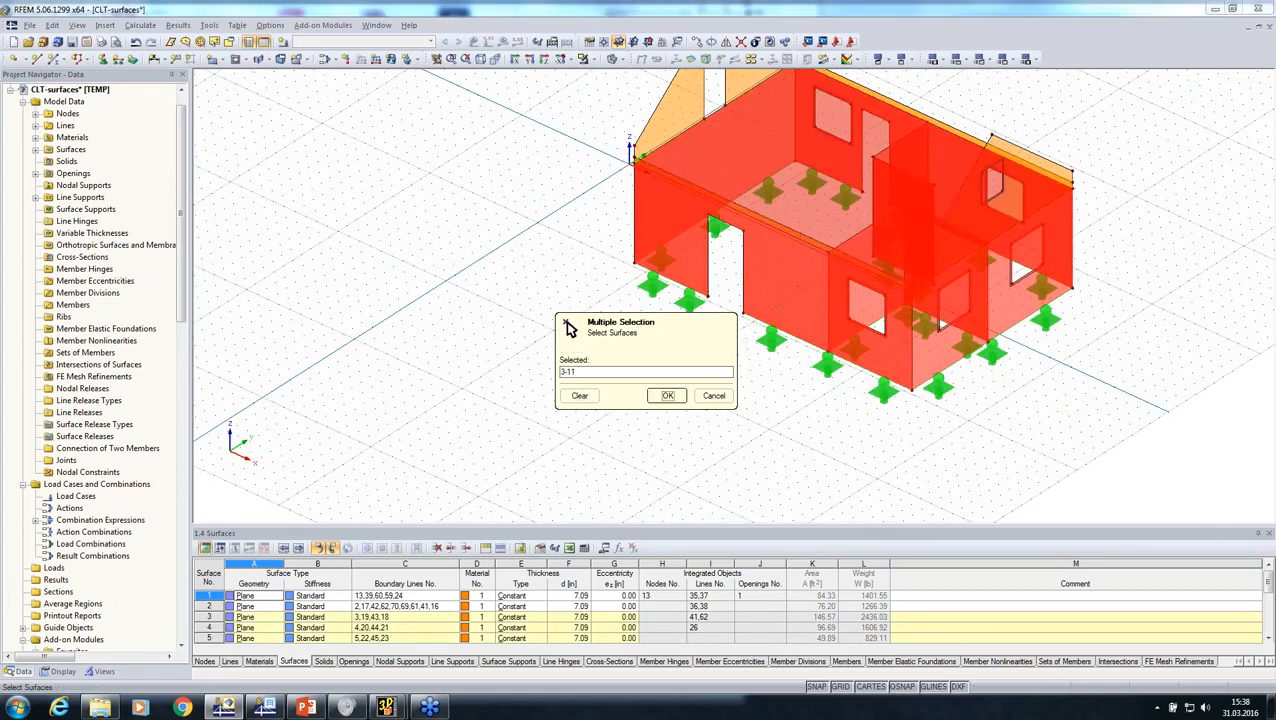
{"action": "left_click", "coordinate": [737, 414]}
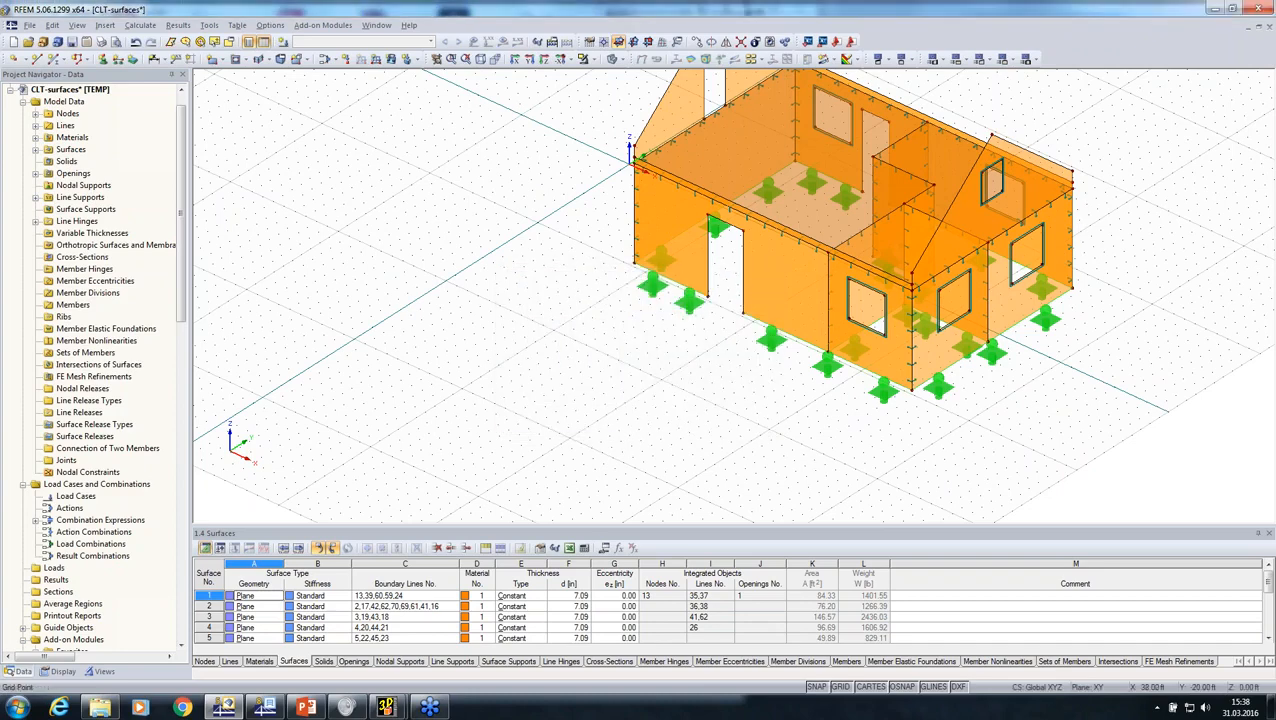
Step: Examine the line hinges along the wall corners, ceiling edges and interior wall connections
{"action": "middle_click_drag", "start_coordinate": [802, 420], "coordinate": [670, 375], "text": "ctrl"}
{"action": "scroll", "coordinate": [926, 208], "scroll_direction": "up", "scroll_amount": 5}
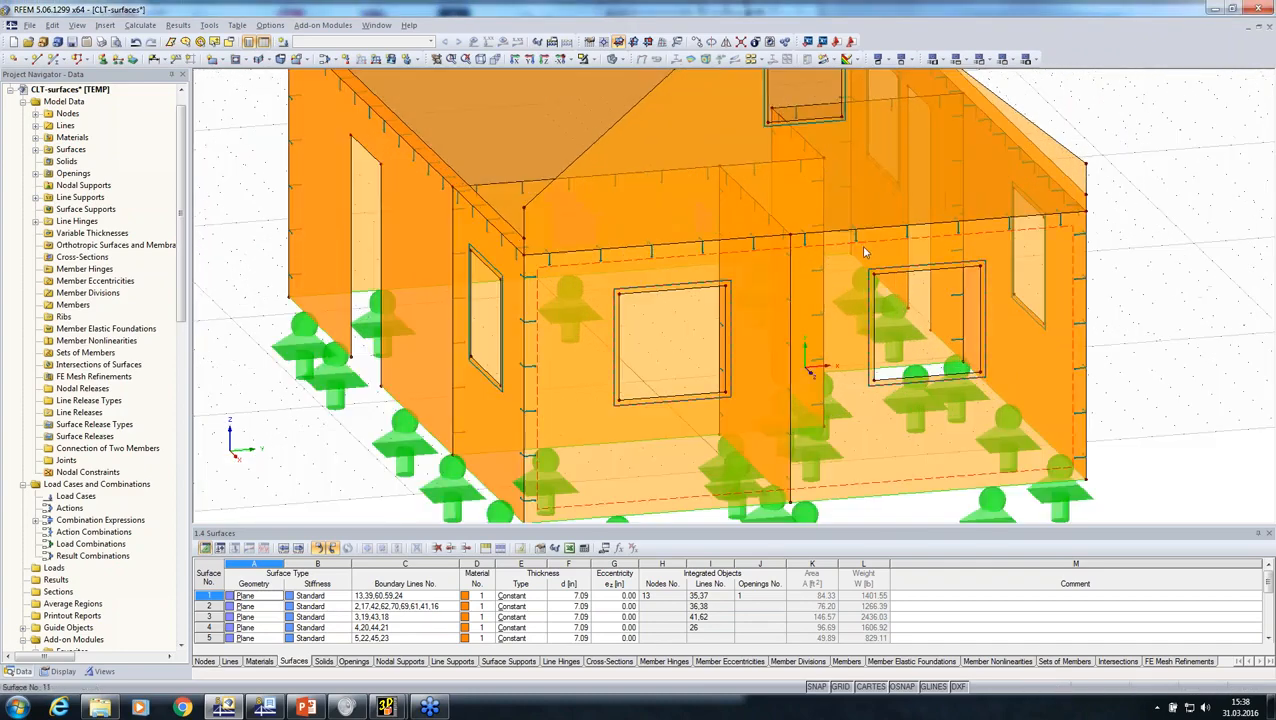
{"action": "middle_click_drag", "start_coordinate": [749, 291], "coordinate": [1108, 181], "text": "ctrl"}
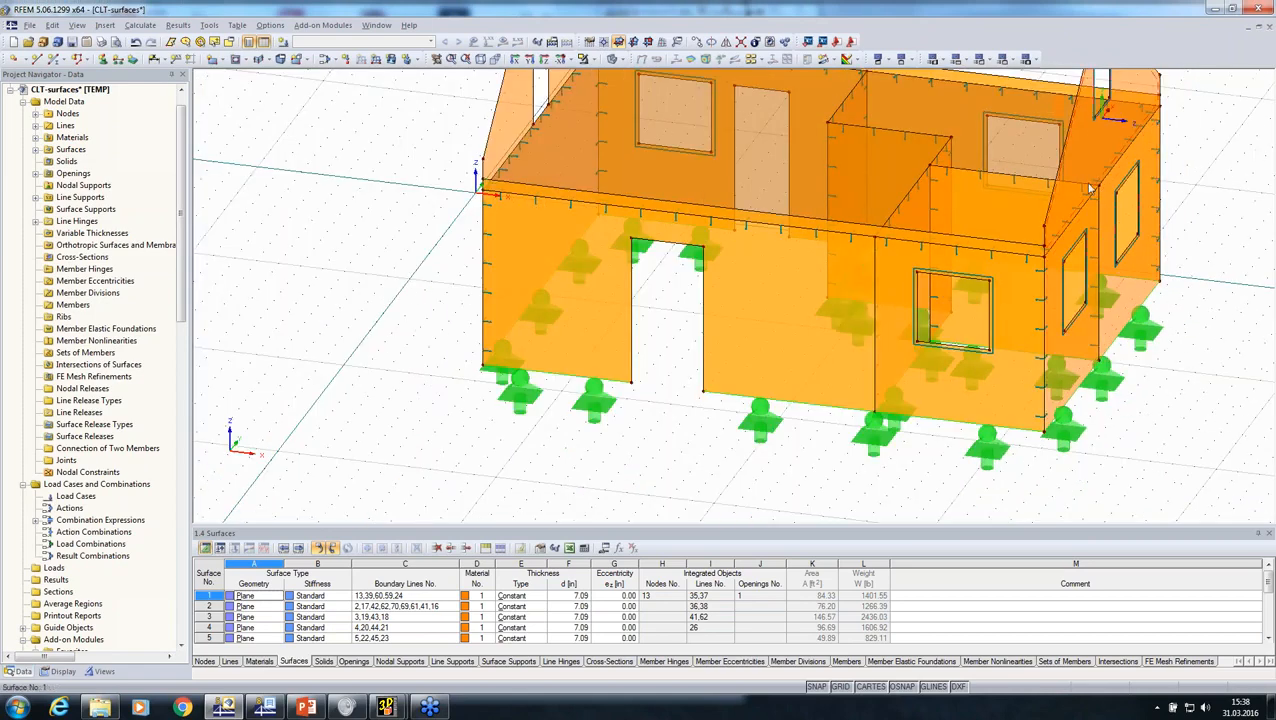
{"action": "middle_click_drag", "start_coordinate": [1100, 340], "coordinate": [1005, 360], "text": "ctrl"}
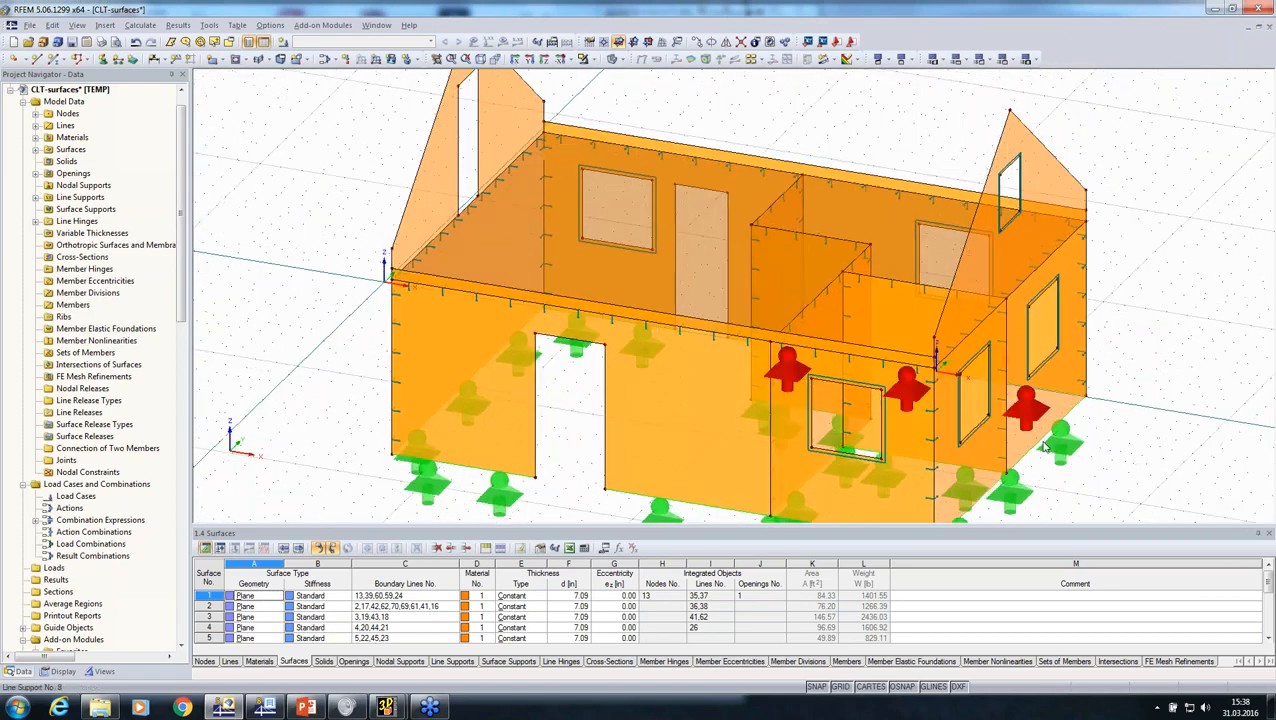
{"action": "scroll", "coordinate": [462, 224], "scroll_direction": "up", "scroll_amount": 3}
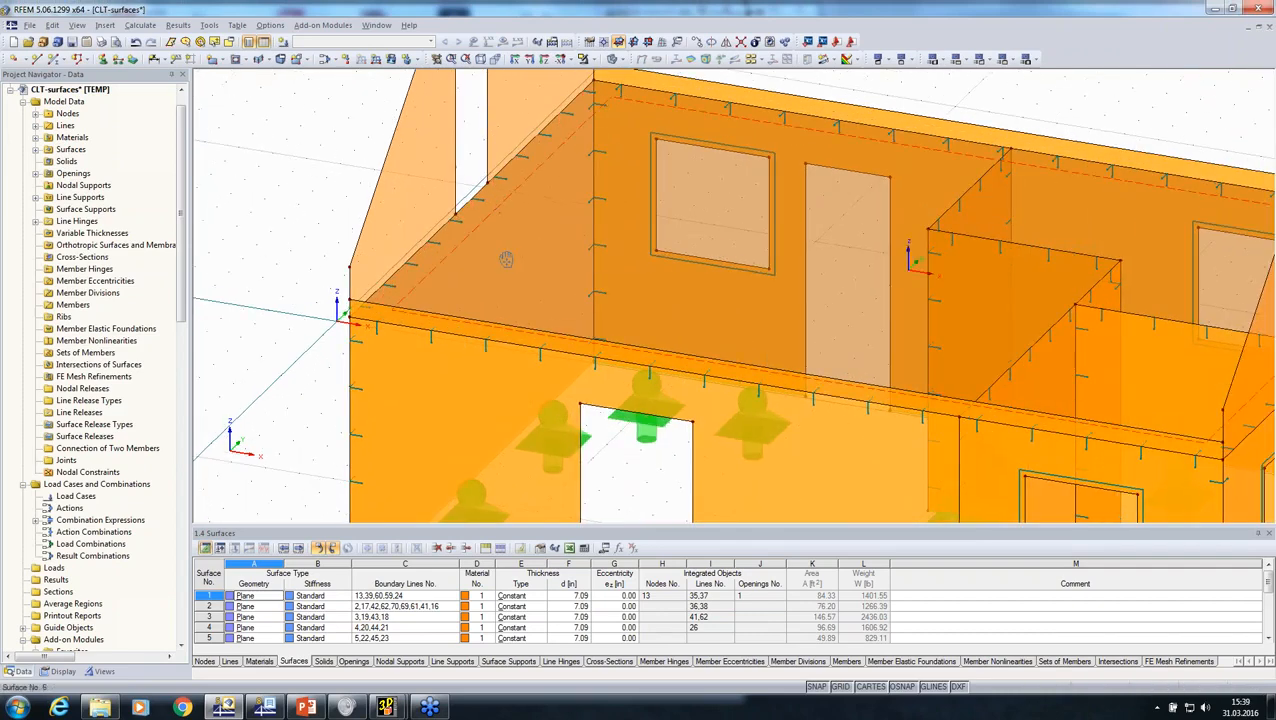
{"action": "middle_click_drag", "start_coordinate": [506, 259], "coordinate": [657, 285], "text": "ctrl"}
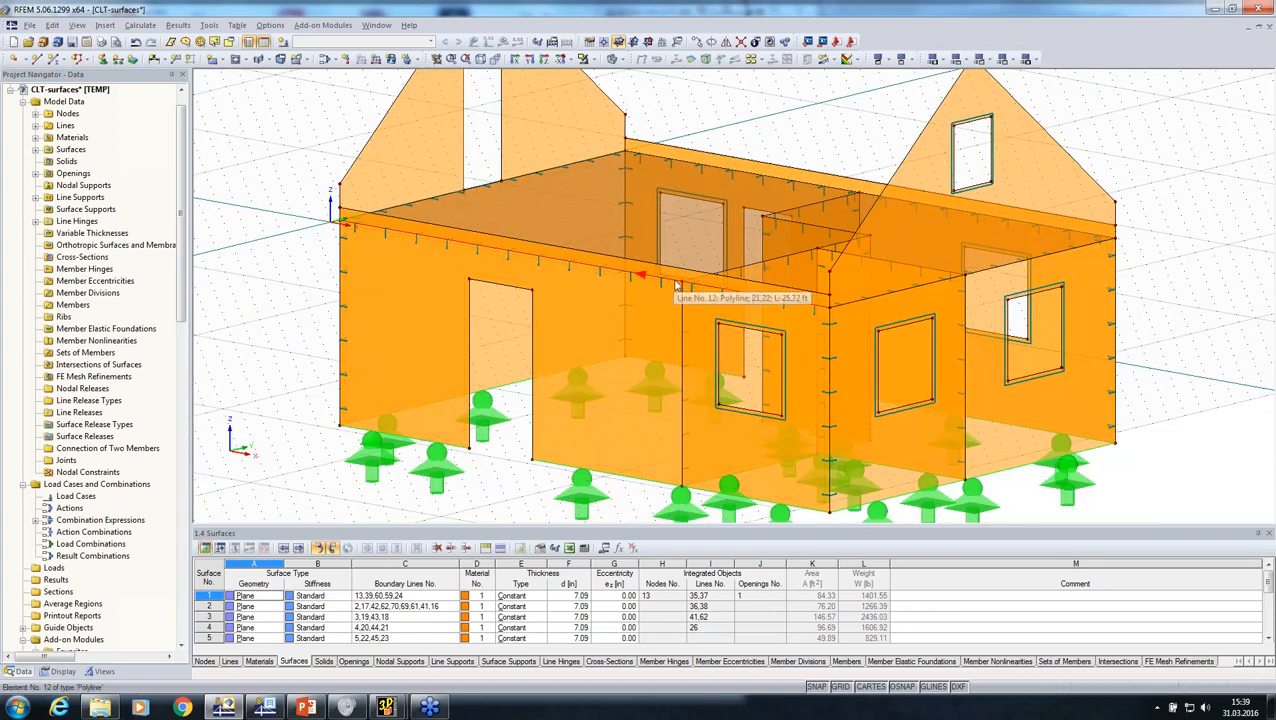
{"action": "scroll", "coordinate": [678, 276], "scroll_direction": "down", "scroll_amount": 5}
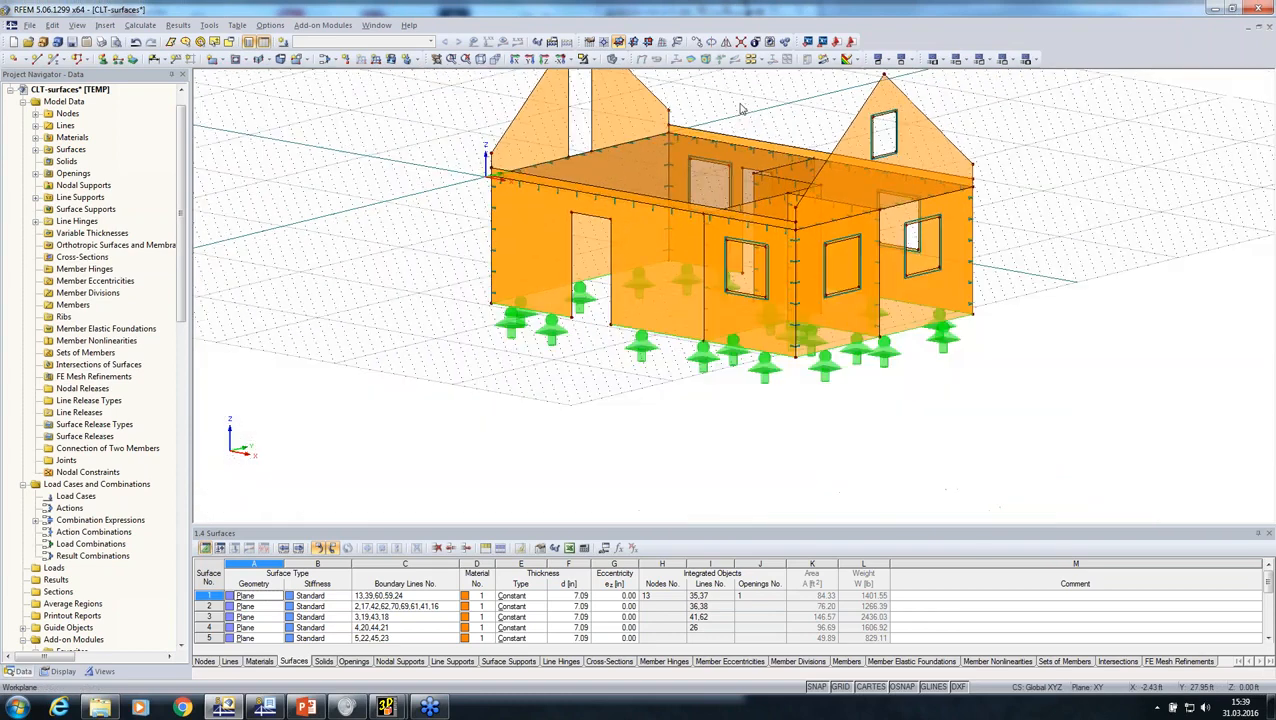
Step: Connect the meeting lines of the CLT surfaces across the whole house model
{"action": "left_click_drag", "start_coordinate": [993, 365], "coordinate": [493, 105]}
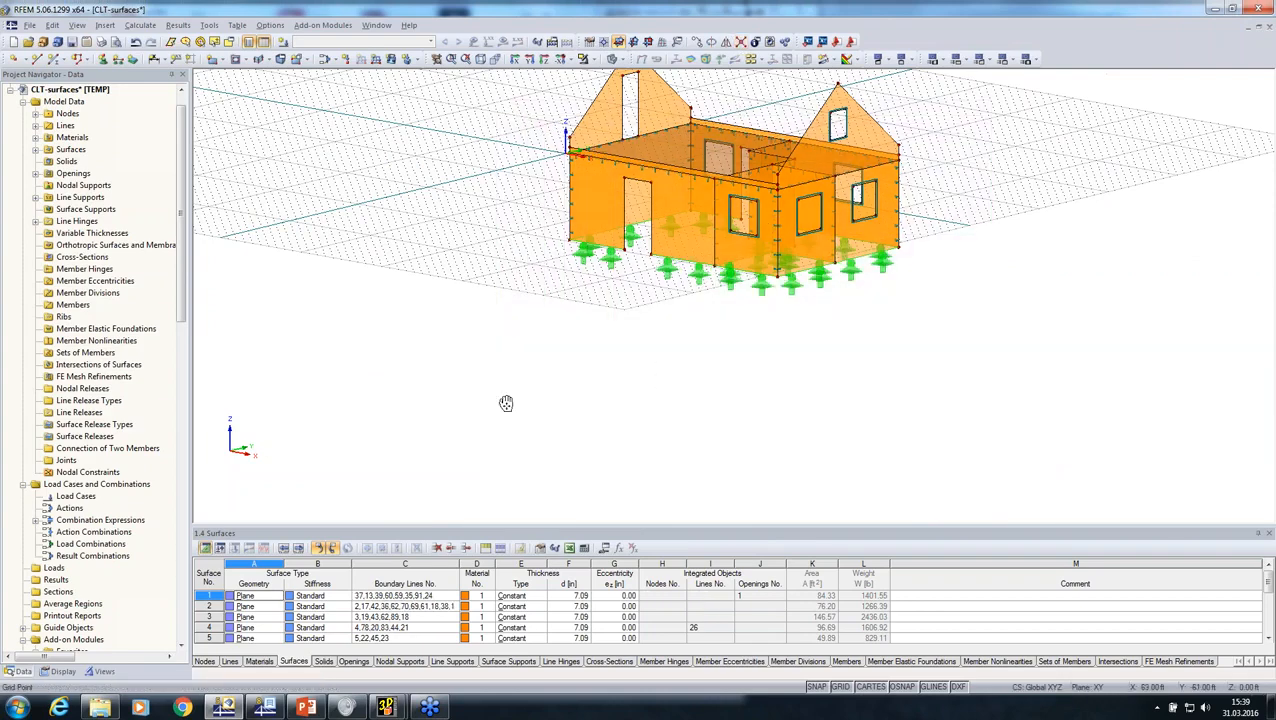
{"action": "middle_click_drag", "start_coordinate": [506, 403], "coordinate": [378, 485]}
{"action": "scroll", "coordinate": [543, 239], "scroll_direction": "up", "scroll_amount": 5}
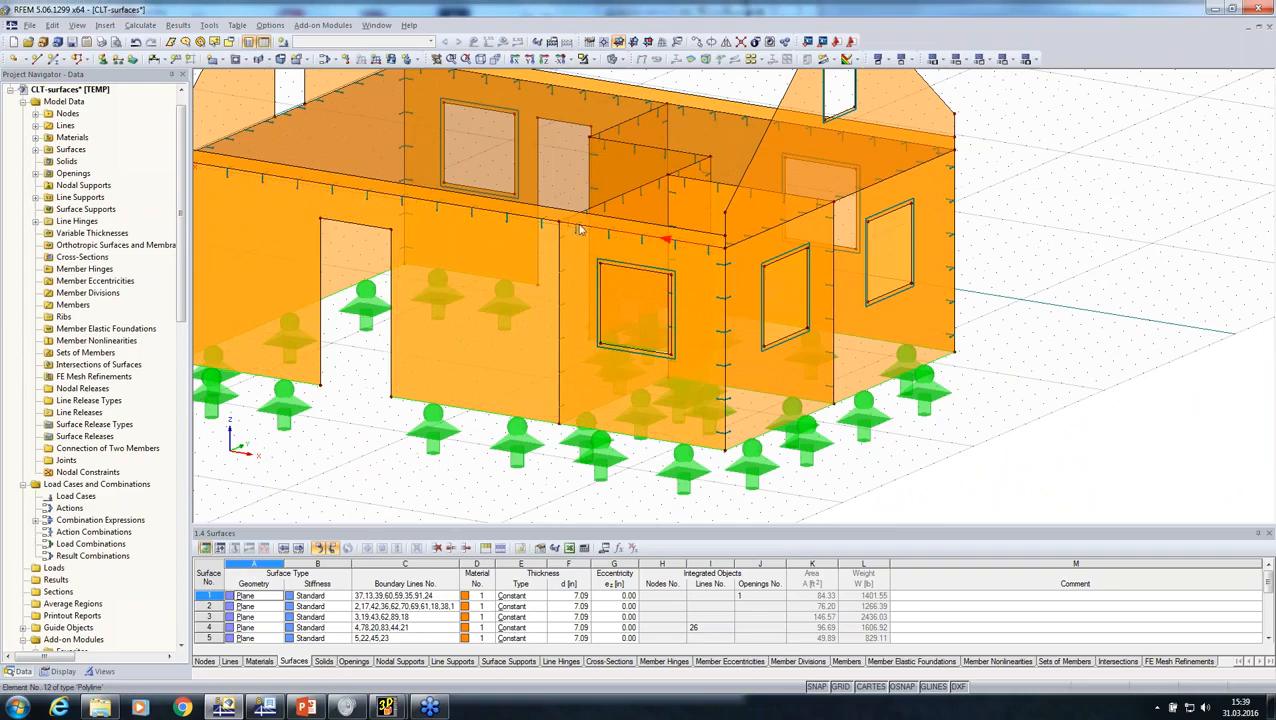
{"action": "scroll", "coordinate": [571, 345], "scroll_direction": "down", "scroll_amount": 5}
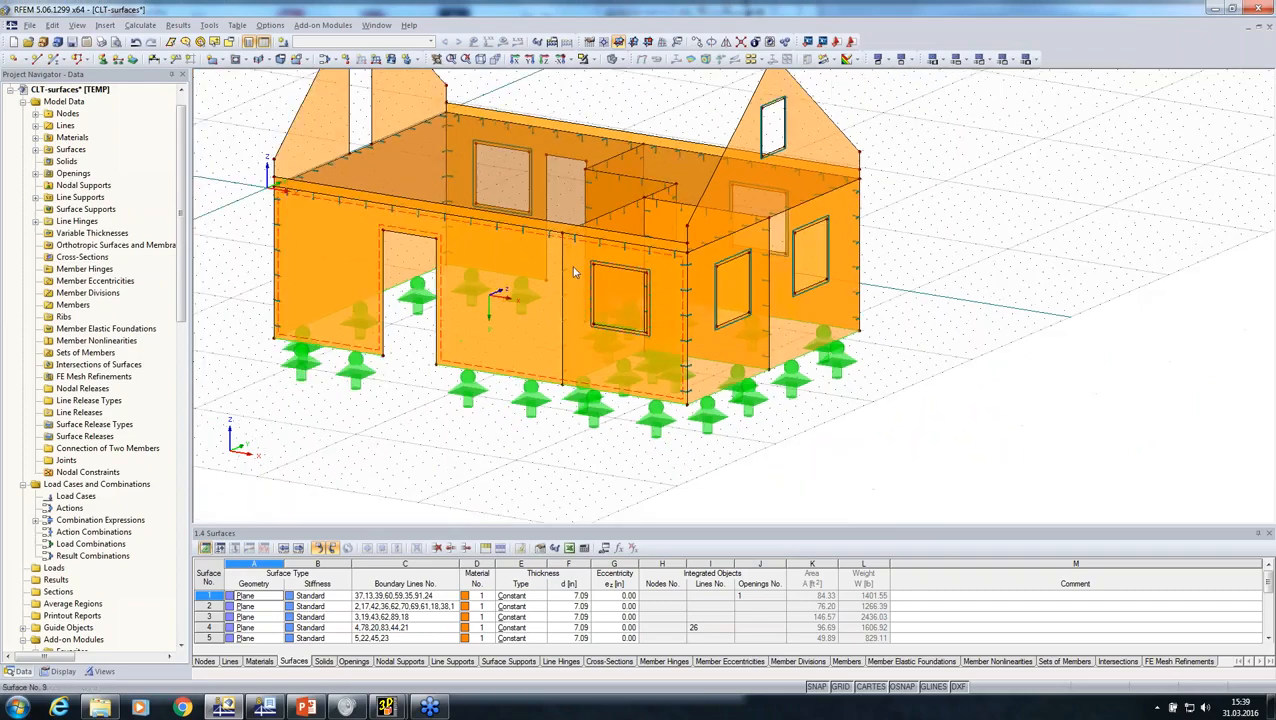
{"action": "middle_click_drag", "start_coordinate": [563, 448], "coordinate": [700, 470], "text": "ctrl"}
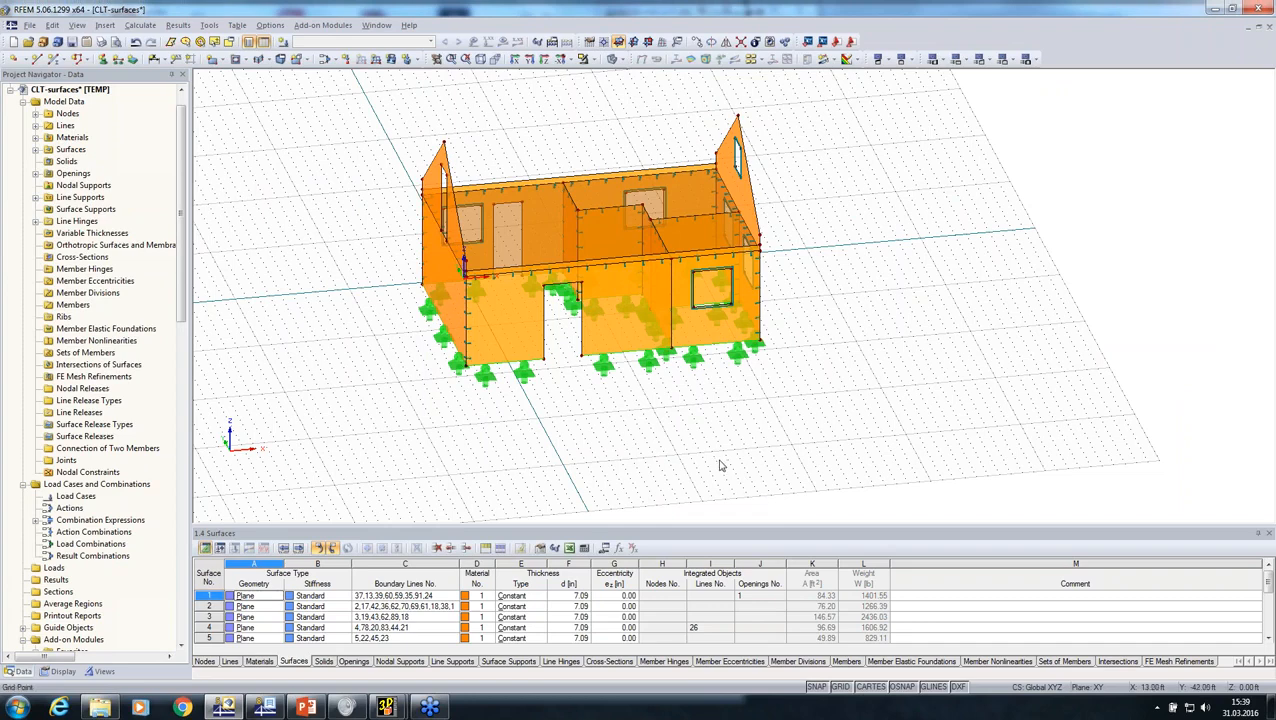
Step: Create a user-defined visibility named CLT in Group 1 containing the entire house model
{"action": "scroll", "coordinate": [734, 463], "scroll_direction": "down", "scroll_amount": 2}
{"action": "left_click_drag", "start_coordinate": [431, 172], "coordinate": [906, 475]}
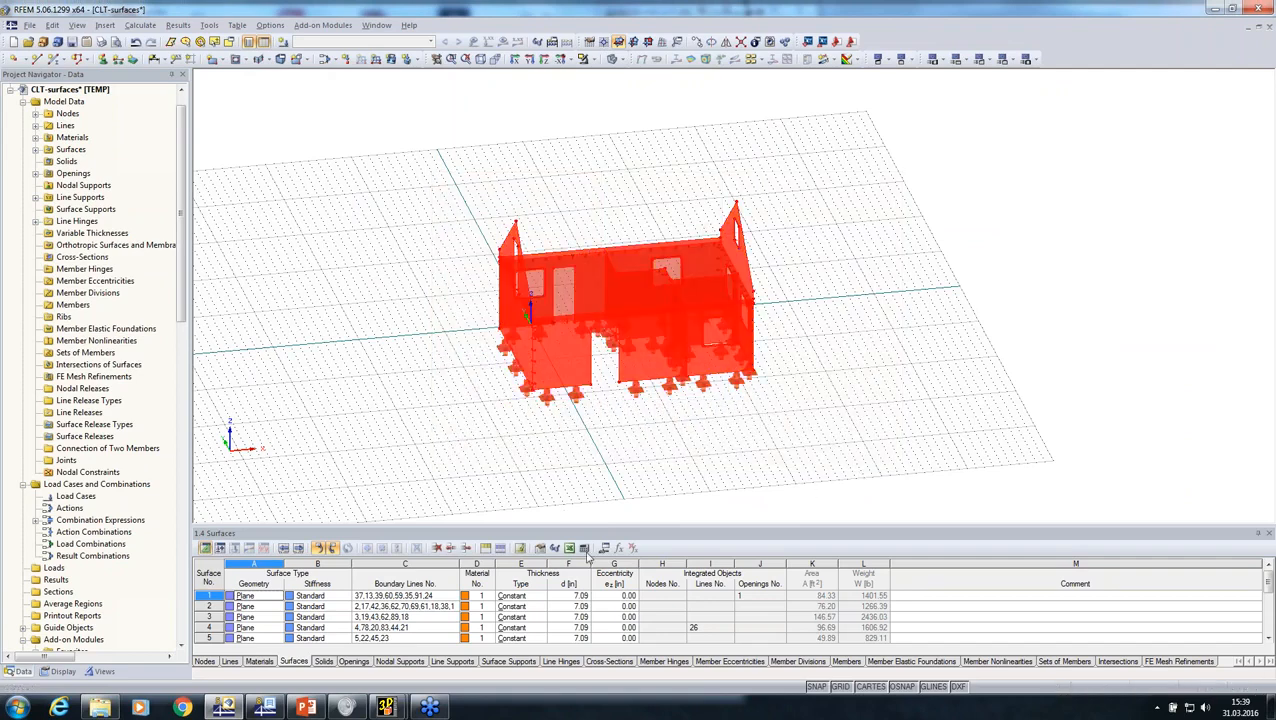
{"action": "left_click", "coordinate": [102, 672]}
{"action": "right_click", "coordinate": [63, 376]}
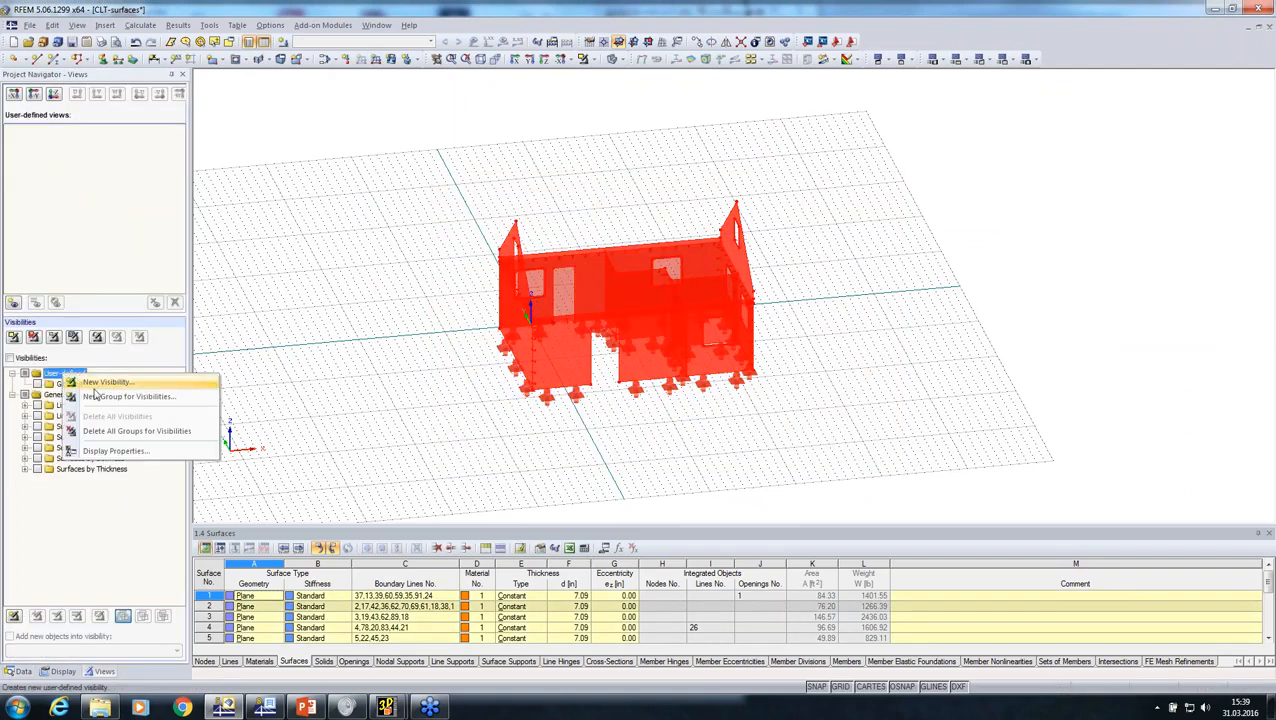
{"action": "left_click", "coordinate": [100, 386]}
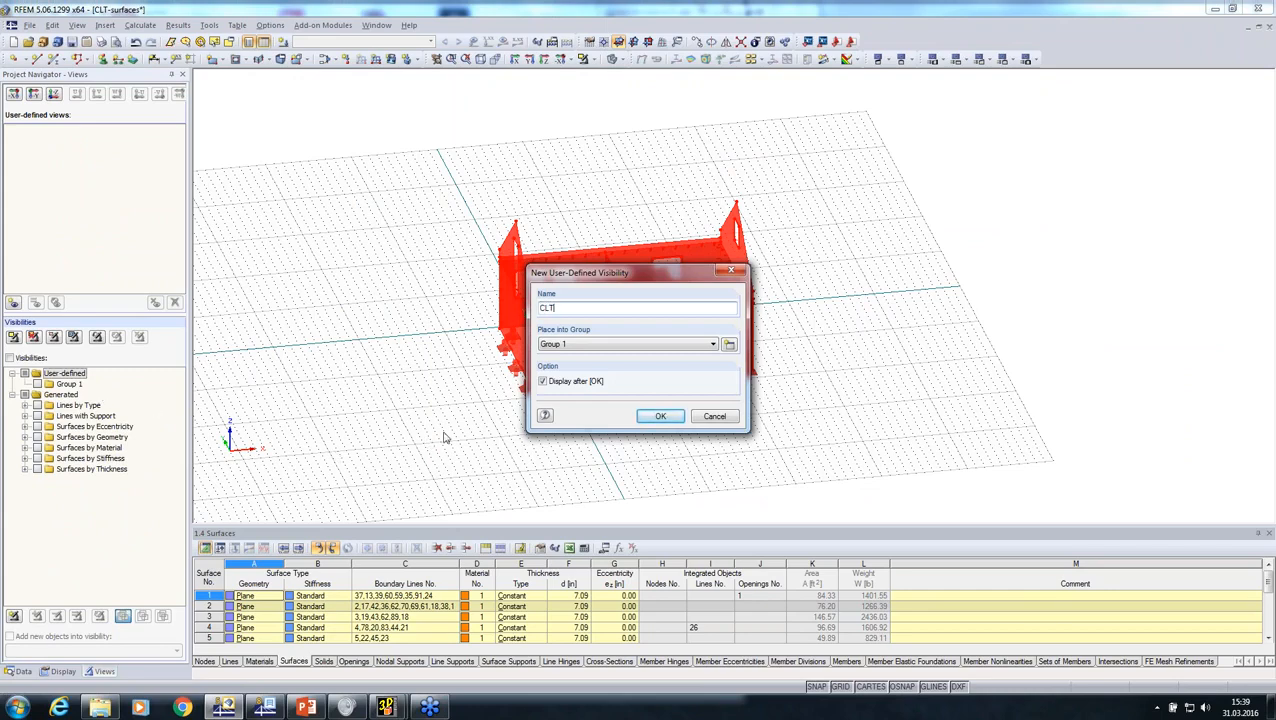
{"action": "left_click", "coordinate": [660, 416]}
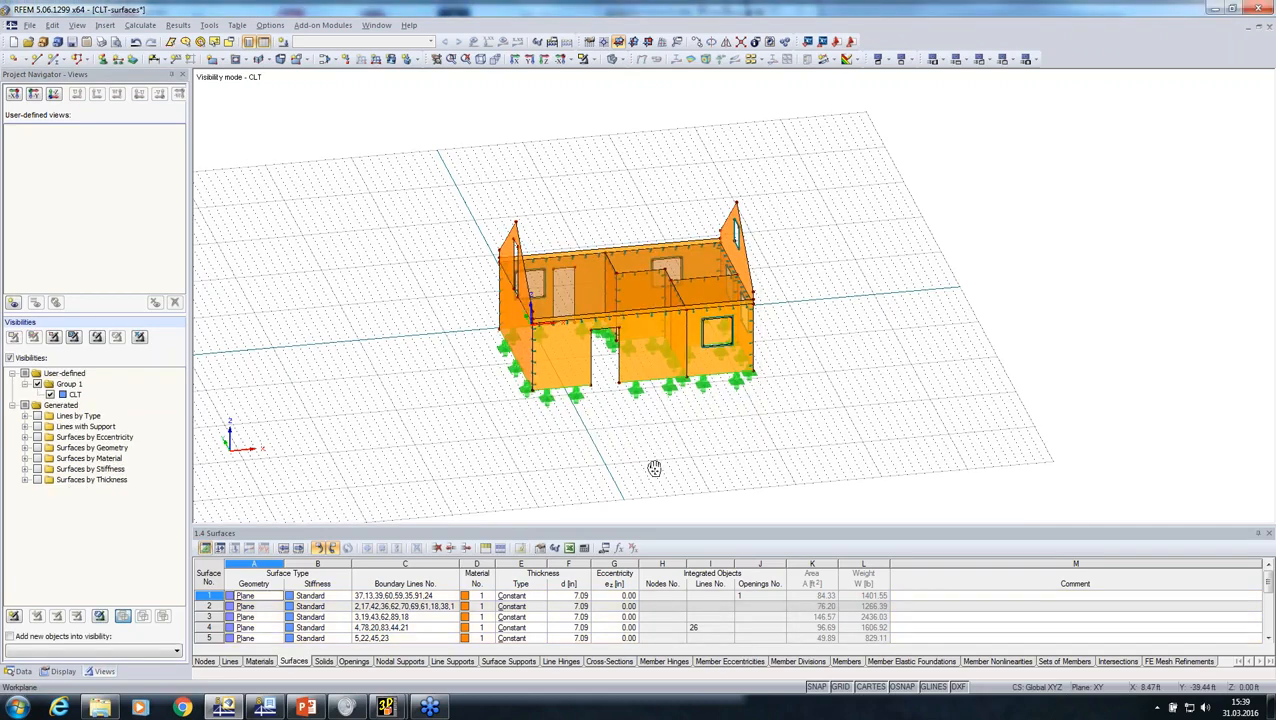
{"action": "middle_click_drag", "start_coordinate": [652, 464], "coordinate": [471, 437], "text": "ctrl"}
{"action": "left_click", "coordinate": [18, 672]}
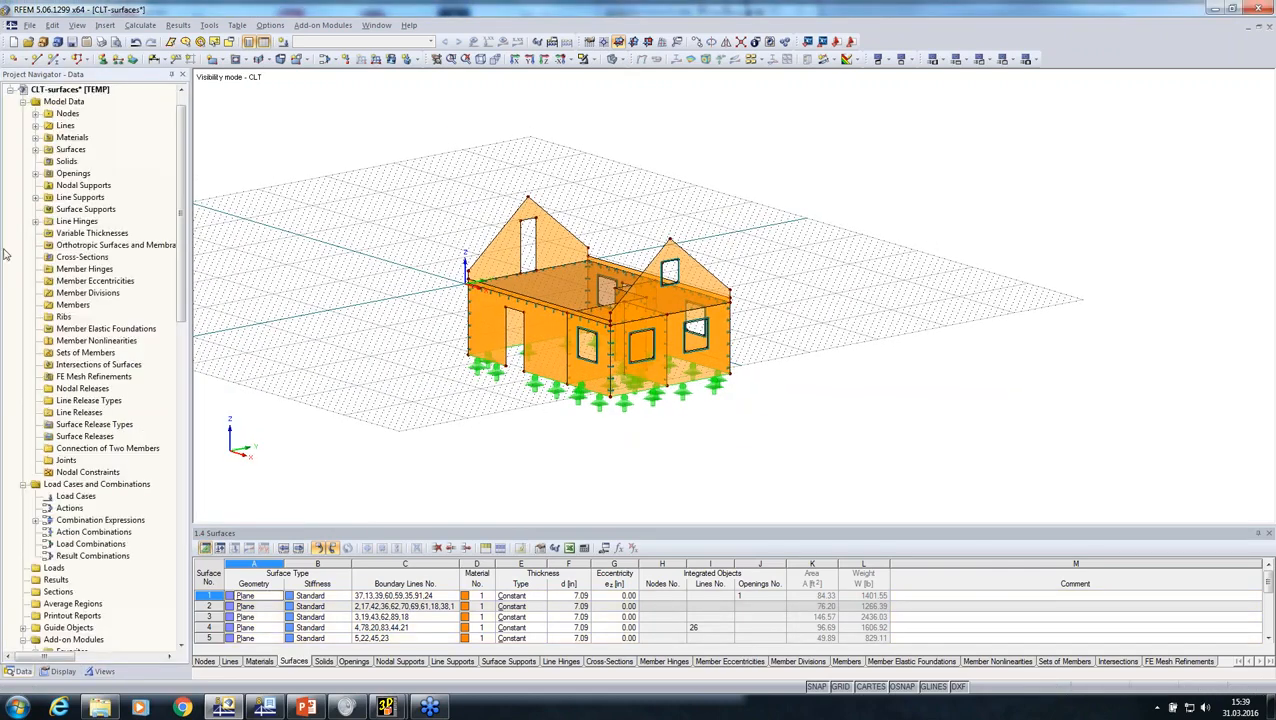
Step: Import balcony.stp in DSTV format as a new model named balcony, with automatic creation of combinations turned off
{"action": "left_click", "coordinate": [30, 25]}
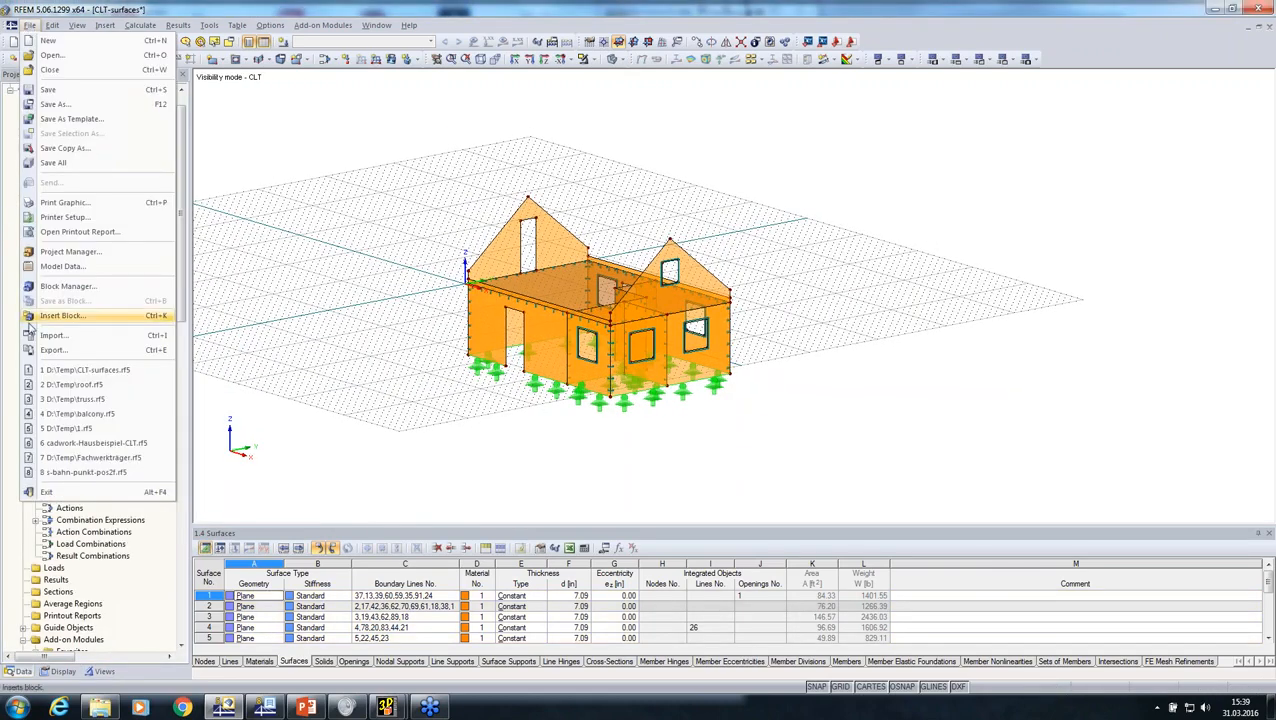
{"action": "left_click", "coordinate": [52, 336]}
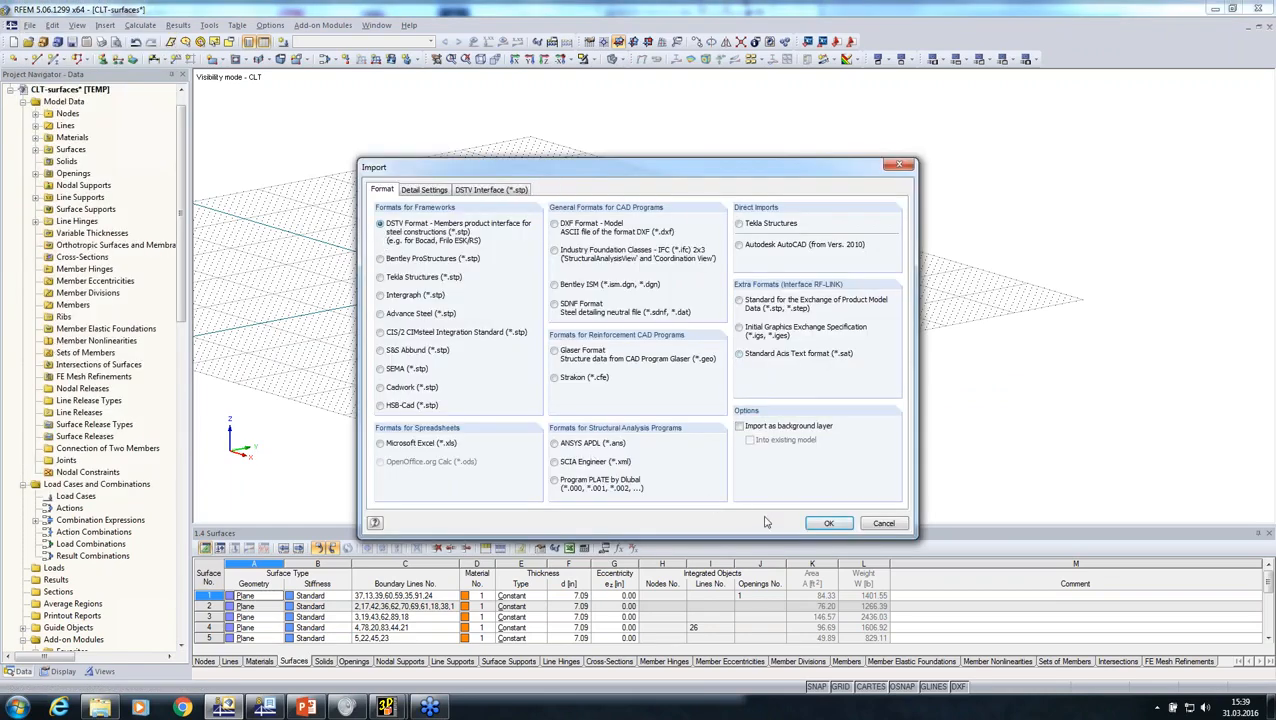
{"action": "left_click", "coordinate": [829, 523]}
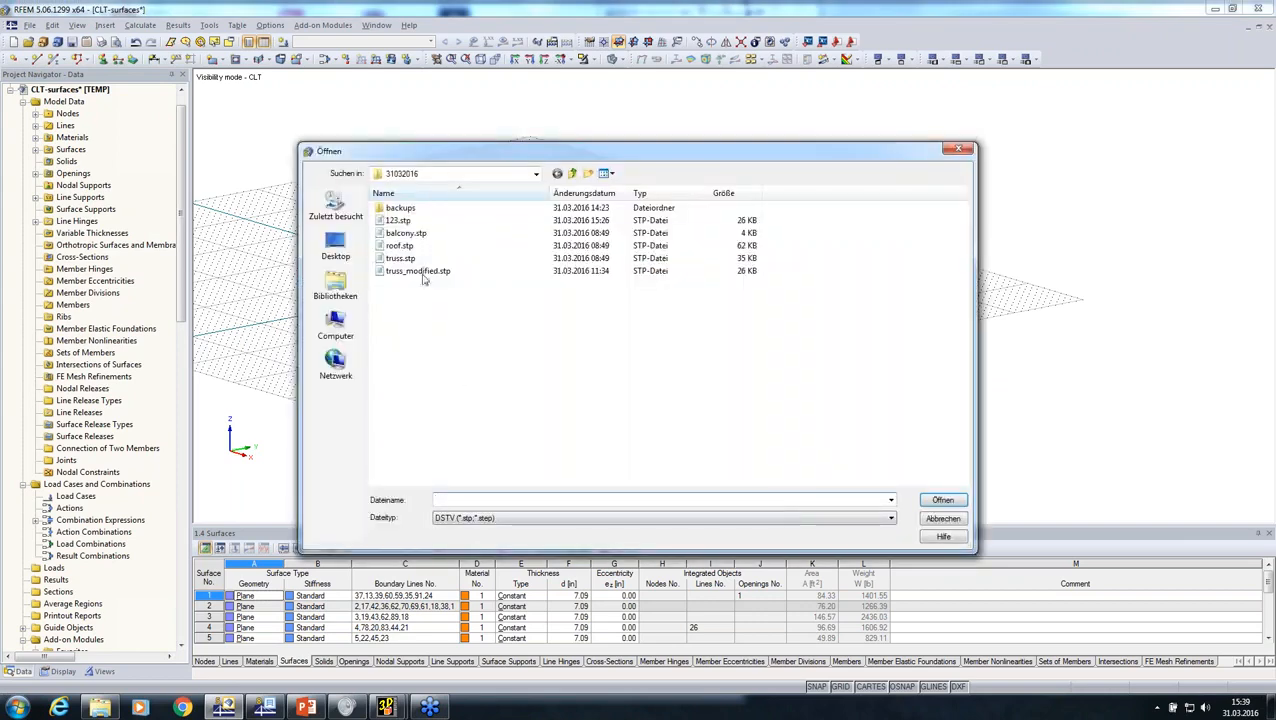
{"action": "left_click", "coordinate": [406, 232]}
{"action": "left_click", "coordinate": [941, 501]}
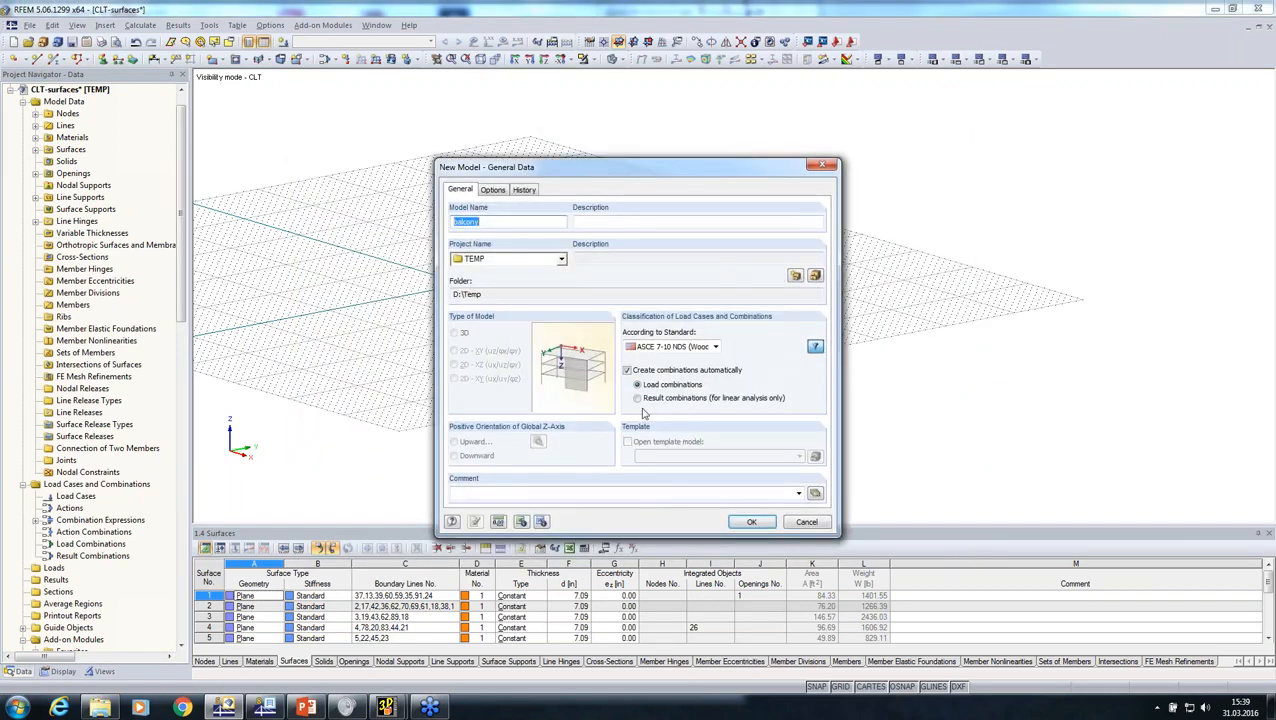
{"action": "left_click", "coordinate": [627, 371]}
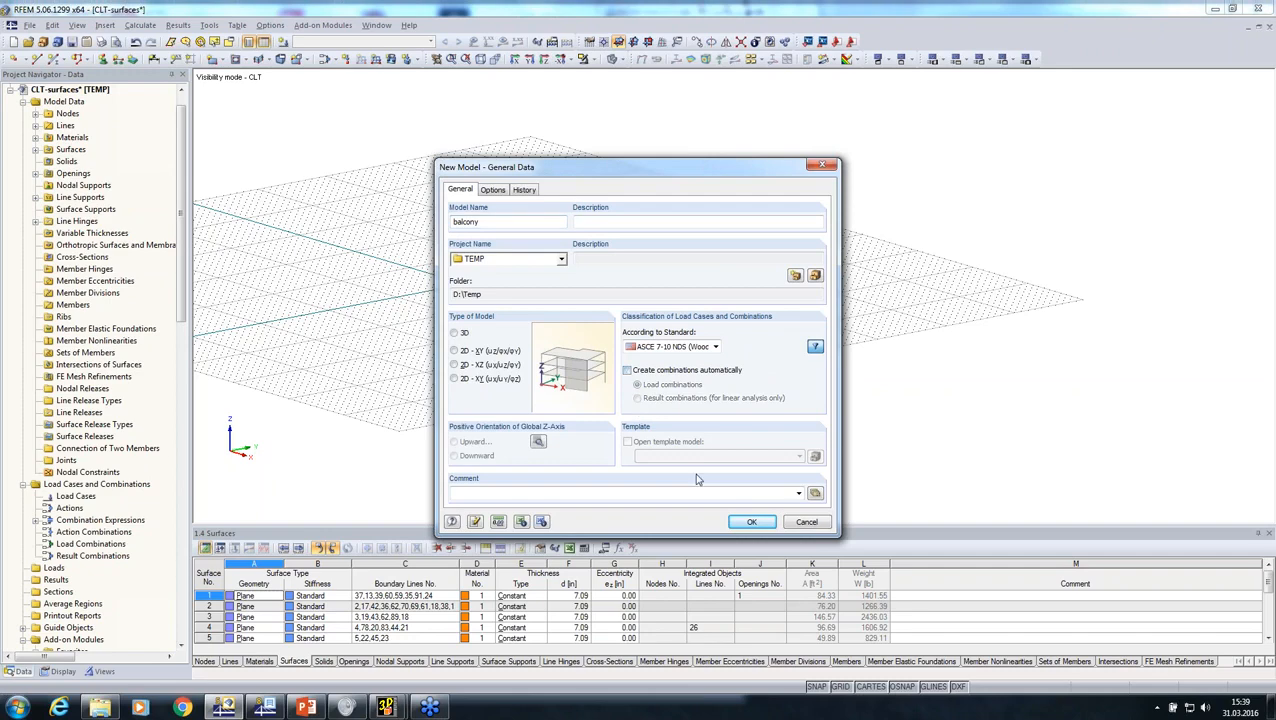
{"action": "left_click", "coordinate": [752, 523]}
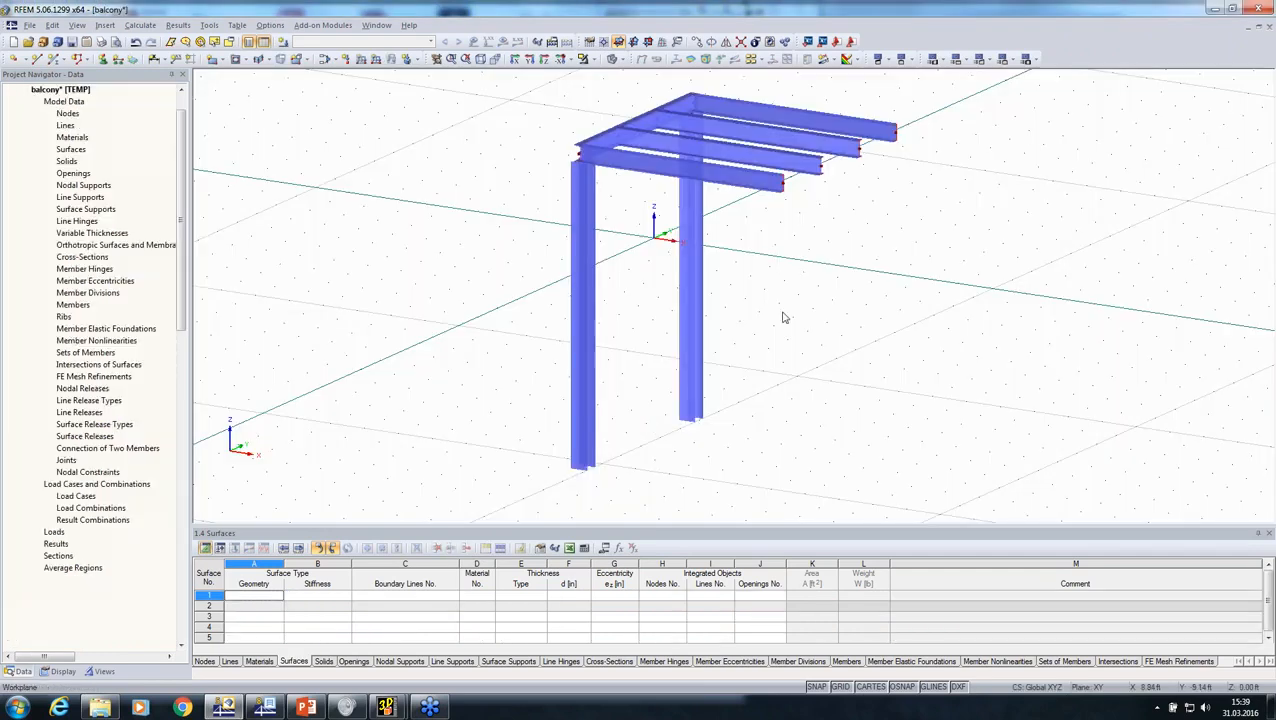
Step: Show the balcony frame as wireframe lines and extend both columns at member end j to the next member or line
{"action": "mouse_move", "coordinate": [812, 329]}
{"action": "middle_mouse_down", "text": "ctrl"}
{"action": "mouse_move", "coordinate": [376, 333]}
{"action": "mouse_move", "coordinate": [874, 364]}
{"action": "mouse_move", "coordinate": [527, 245]}
{"action": "middle_mouse_up", "text": "ctrl"}
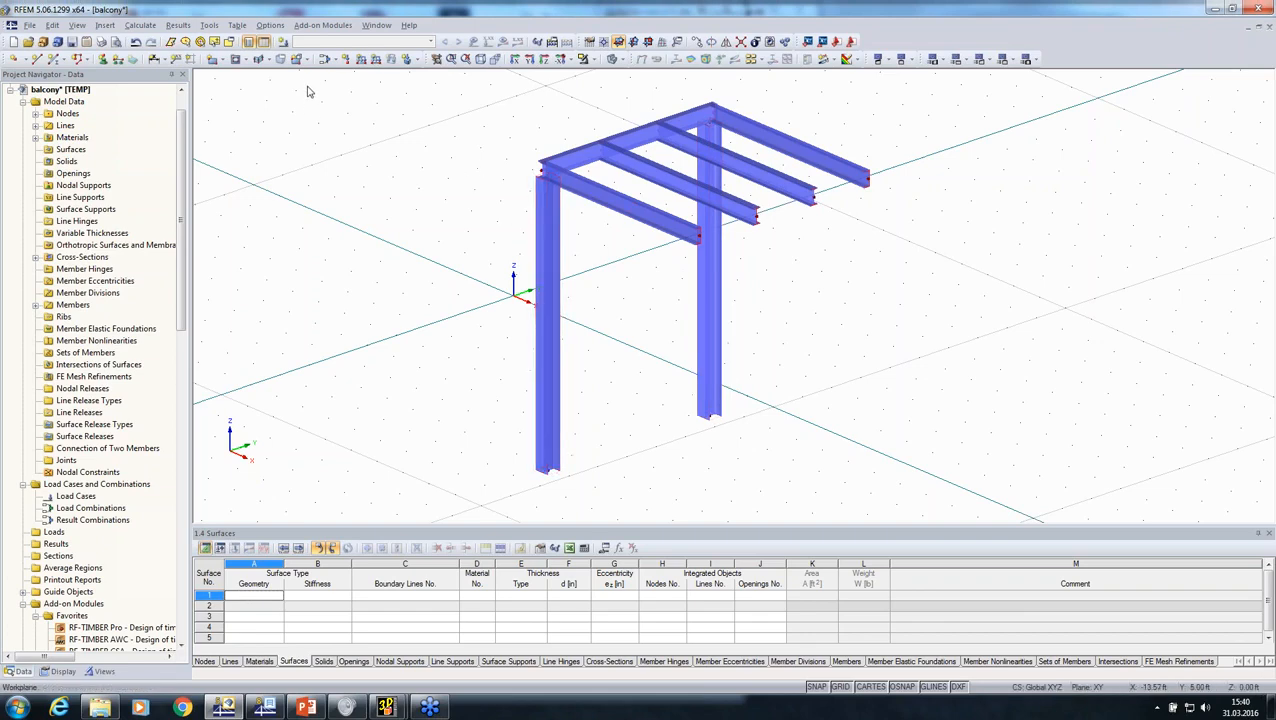
{"action": "left_click", "coordinate": [613, 60]}
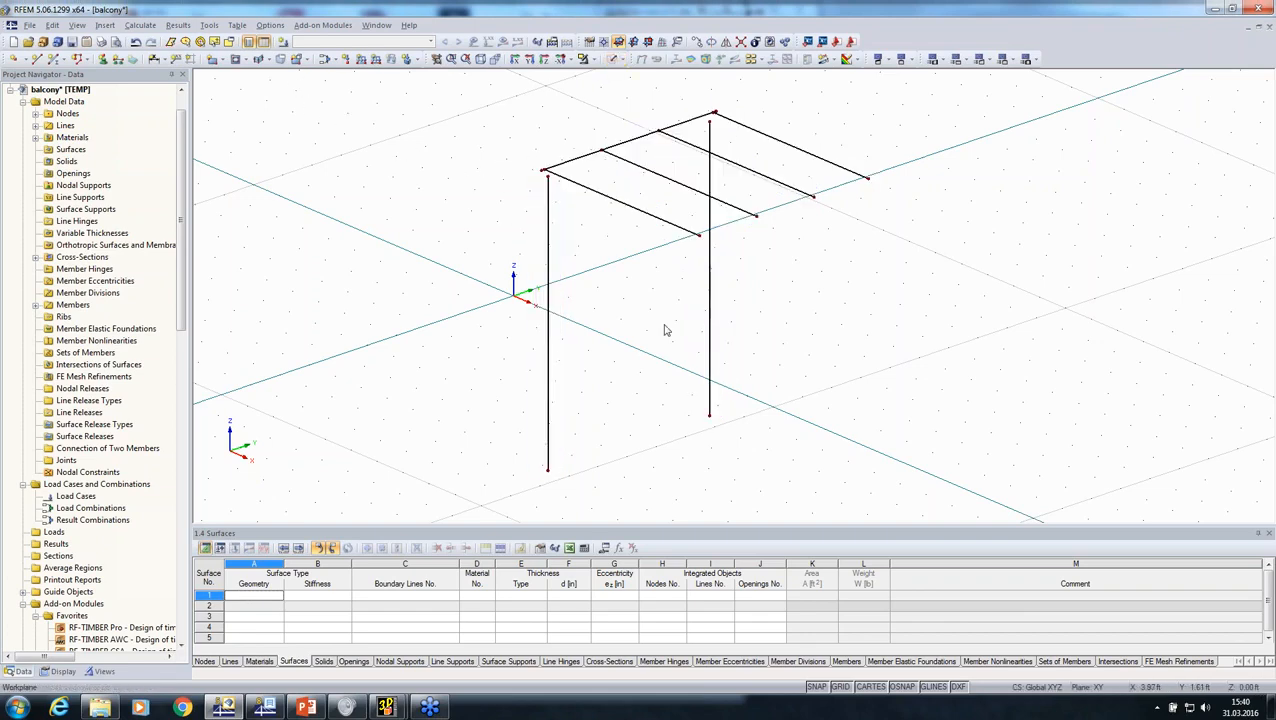
{"action": "middle_click_drag", "start_coordinate": [668, 326], "coordinate": [632, 352]}
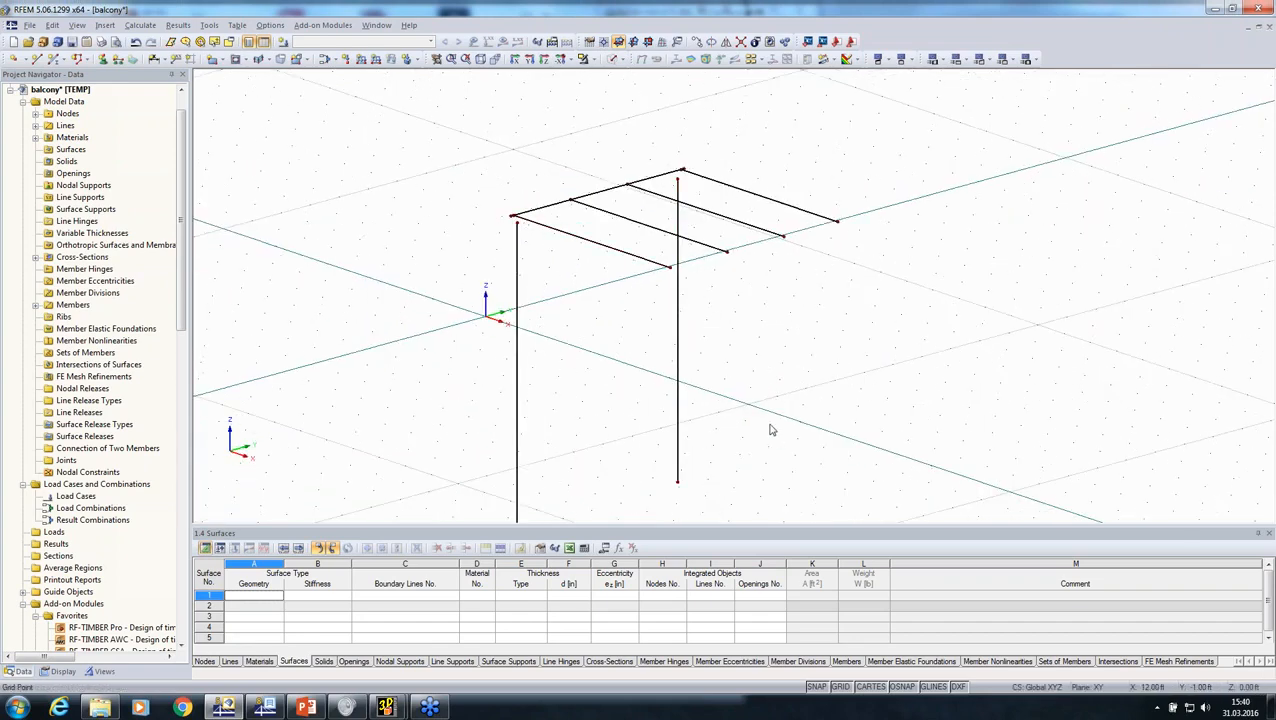
{"action": "left_click_drag", "start_coordinate": [770, 426], "coordinate": [441, 335]}
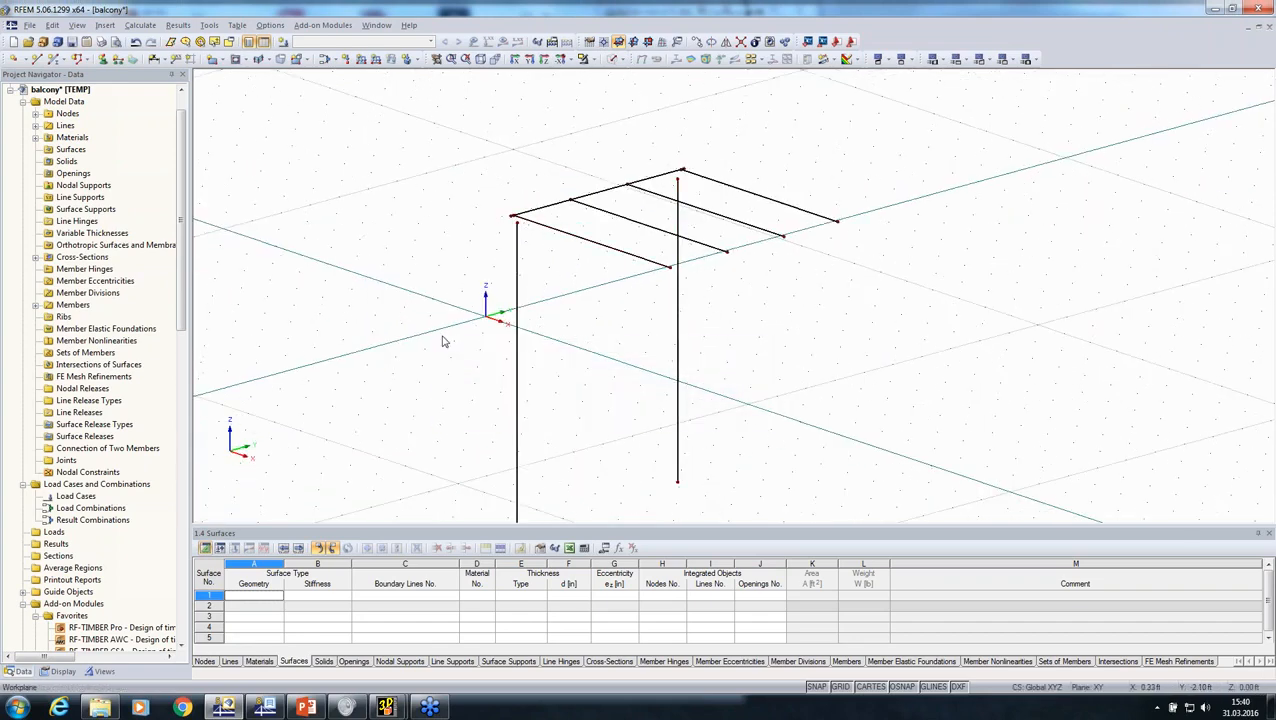
{"action": "right_click", "coordinate": [519, 342]}
{"action": "mouse_move", "coordinate": [640, 363]}
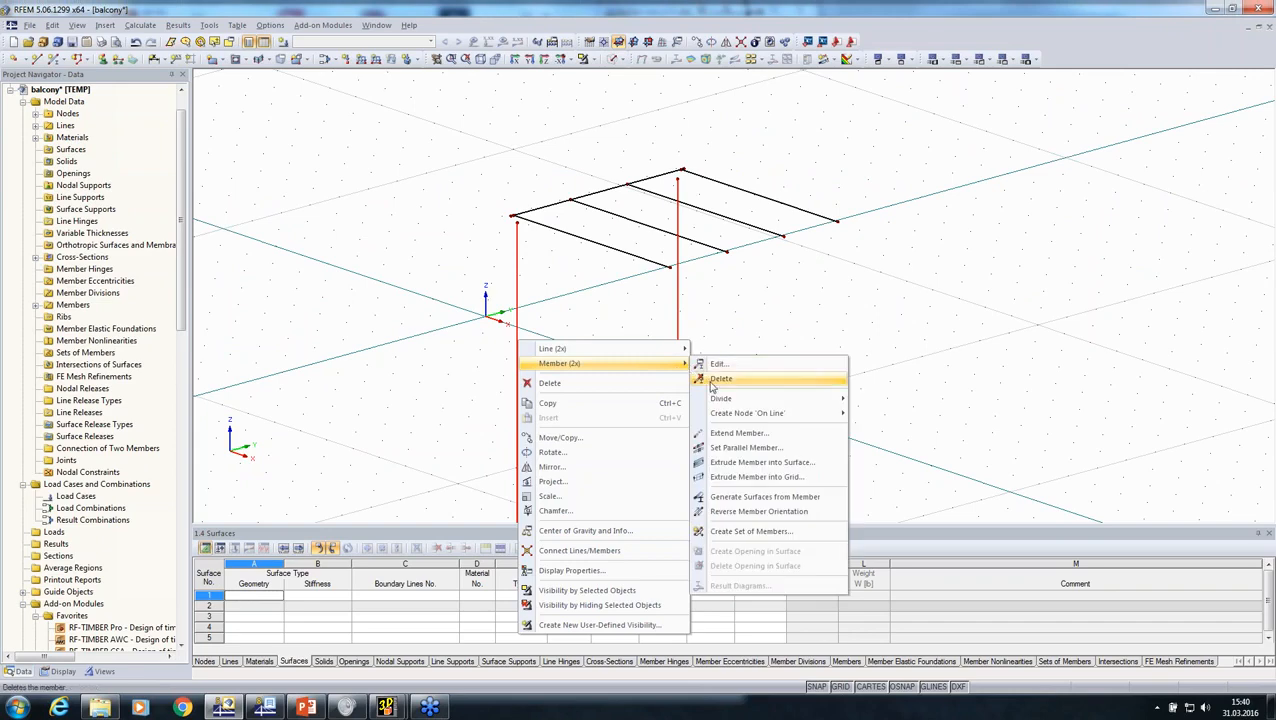
{"action": "left_click", "coordinate": [715, 436]}
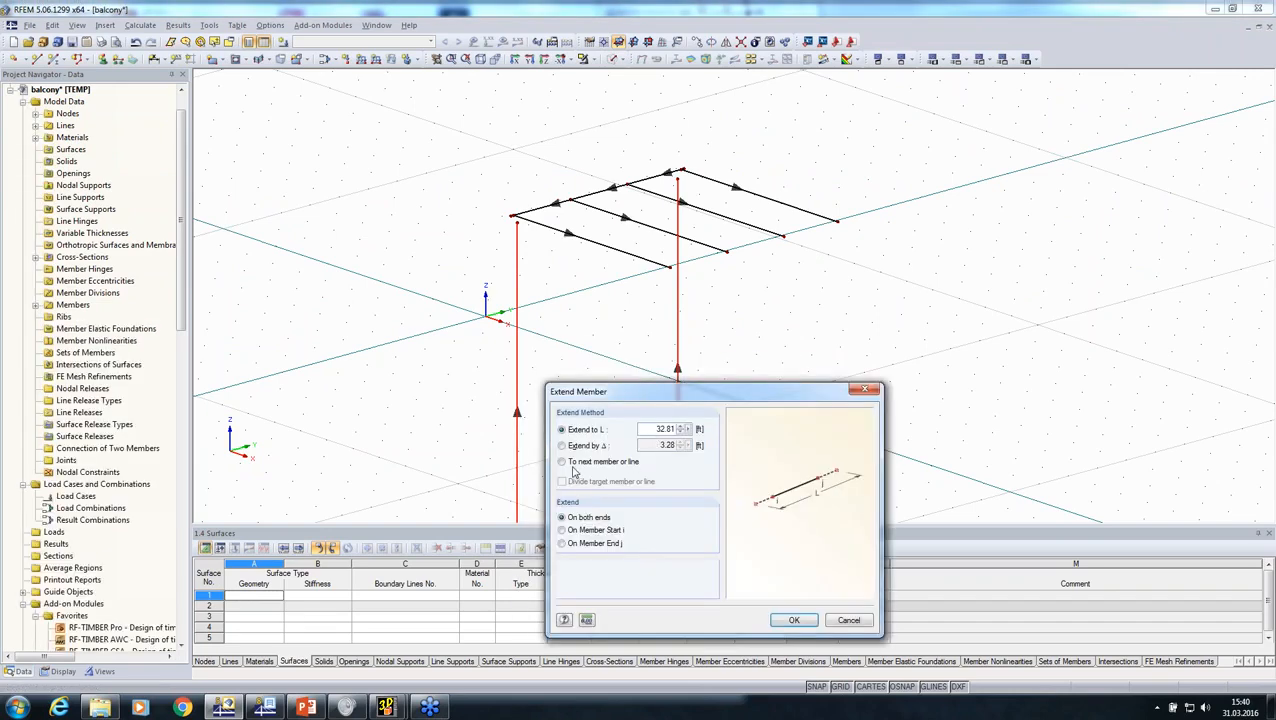
{"action": "left_click", "coordinate": [572, 462]}
{"action": "left_click", "coordinate": [565, 544]}
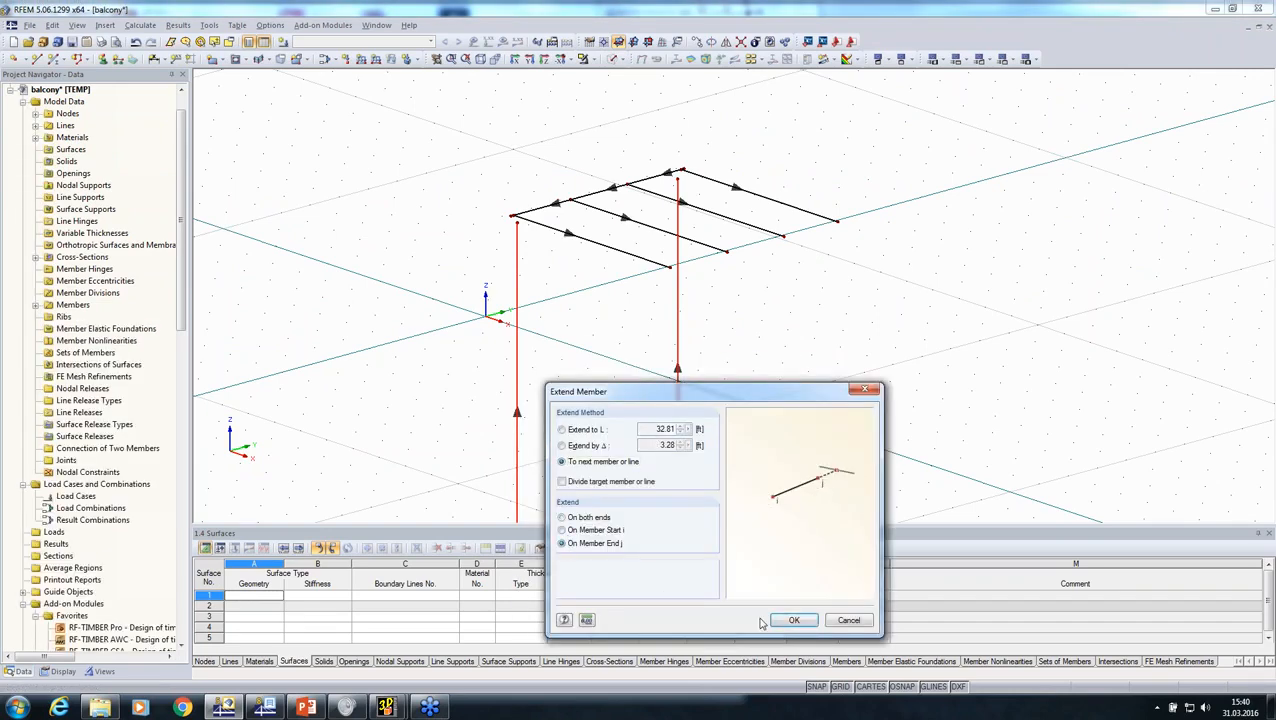
{"action": "left_click", "coordinate": [790, 621]}
{"action": "middle_click_drag", "start_coordinate": [780, 380], "coordinate": [678, 137], "text": "ctrl"}
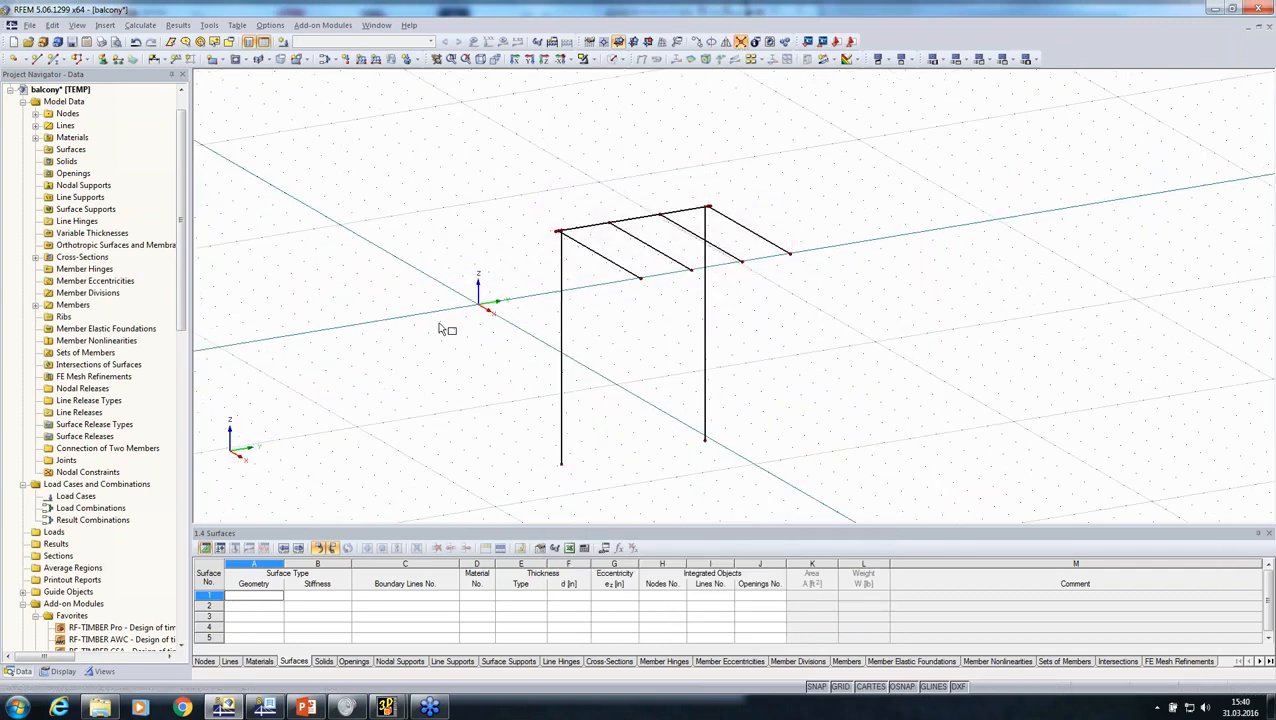
Step: Add nodal supports at the feet of the two balcony columns
{"action": "middle_click_drag", "start_coordinate": [454, 345], "coordinate": [345, 246]}
{"action": "left_click", "coordinate": [102, 59]}
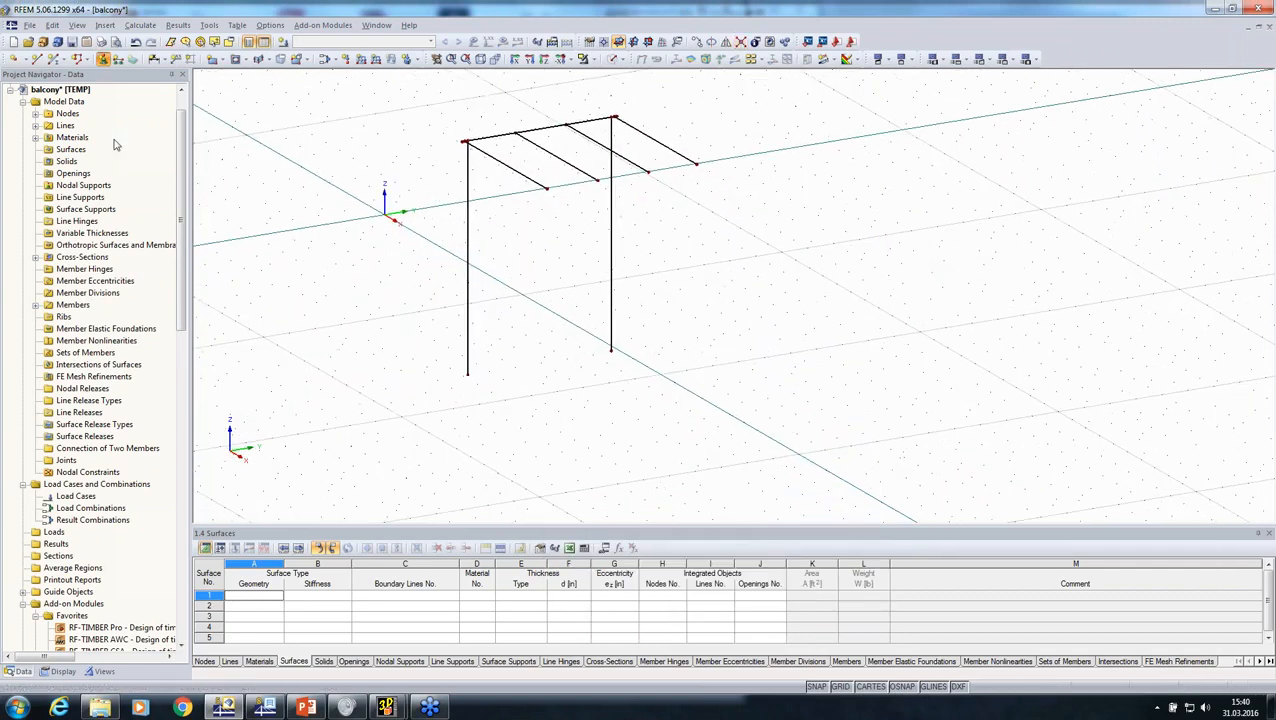
{"action": "left_click", "coordinate": [752, 460]}
{"action": "left_click_drag", "start_coordinate": [790, 460], "coordinate": [440, 260]}
{"action": "key", "text": "Escape"}
{"action": "middle_click_drag", "start_coordinate": [366, 359], "coordinate": [420, 442]}
{"action": "scroll", "coordinate": [390, 143], "scroll_direction": "down", "scroll_amount": 2}
Step: Copy the entire balcony frame with its supports and insert it into the CLT-surfaces model
{"action": "left_click_drag", "start_coordinate": [388, 140], "coordinate": [646, 438]}
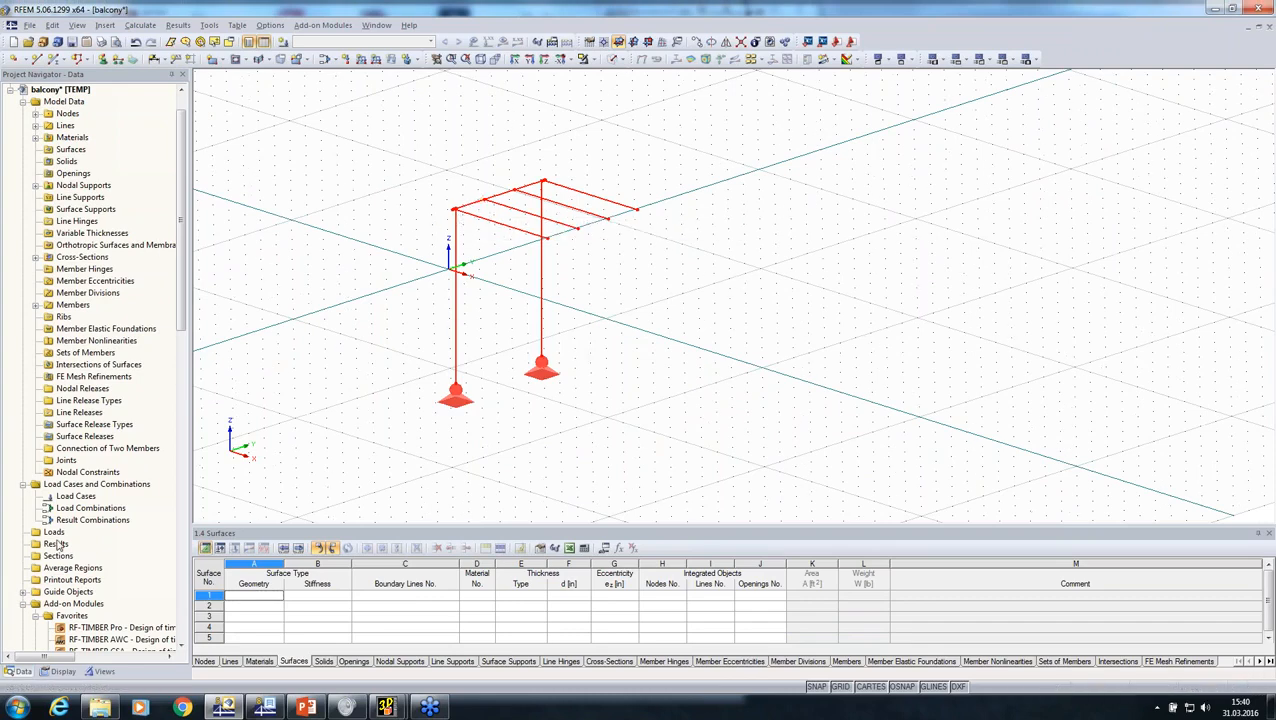
{"action": "left_click", "coordinate": [10, 90]}
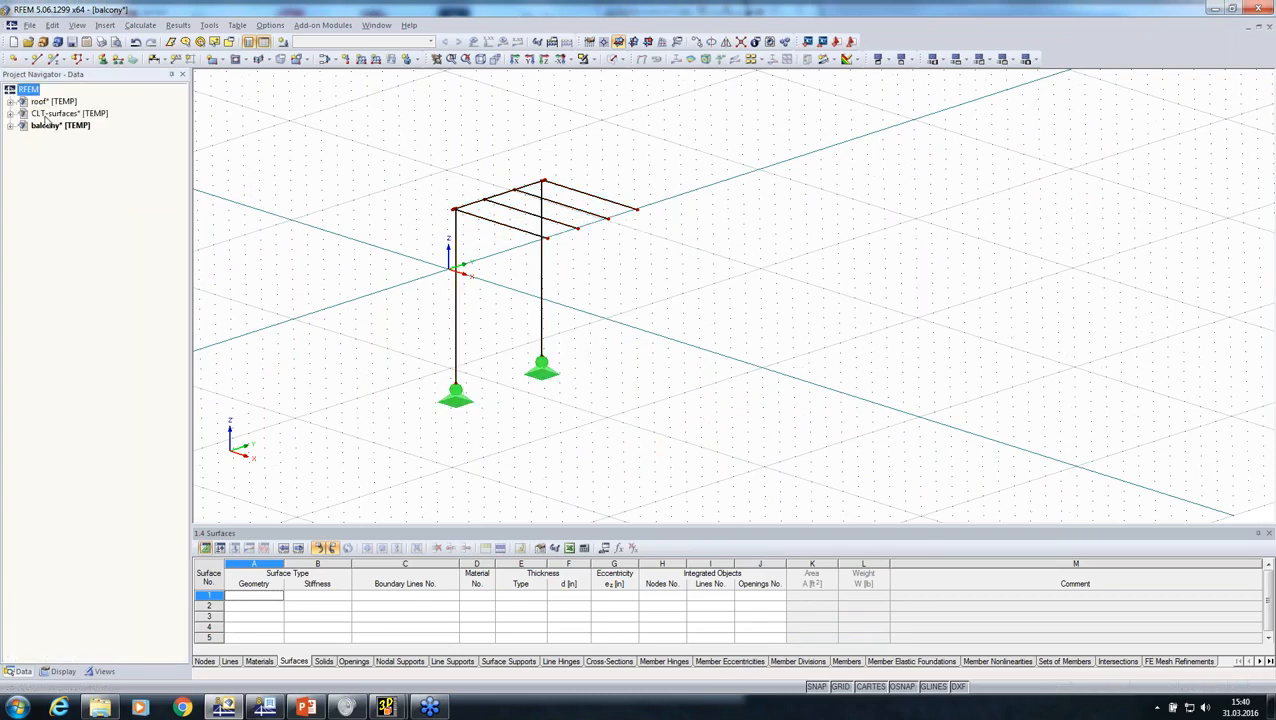
{"action": "double_click", "coordinate": [50, 114]}
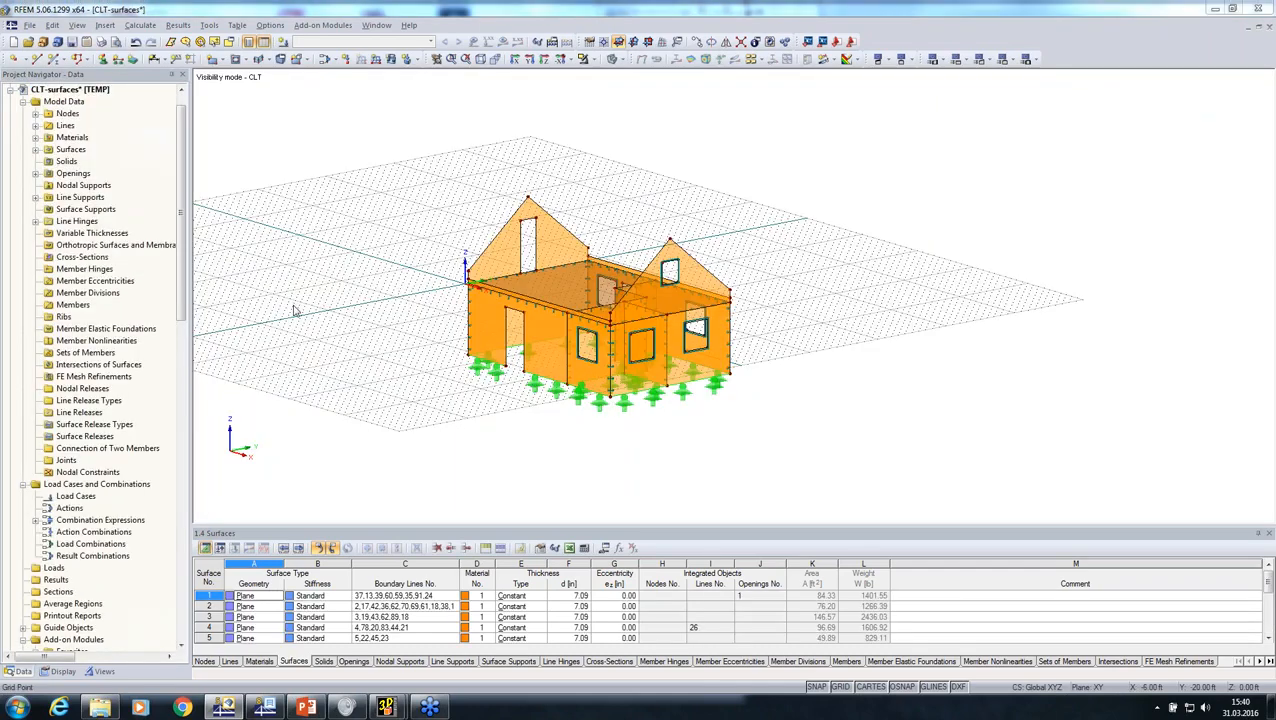
{"action": "left_click", "coordinate": [660, 416]}
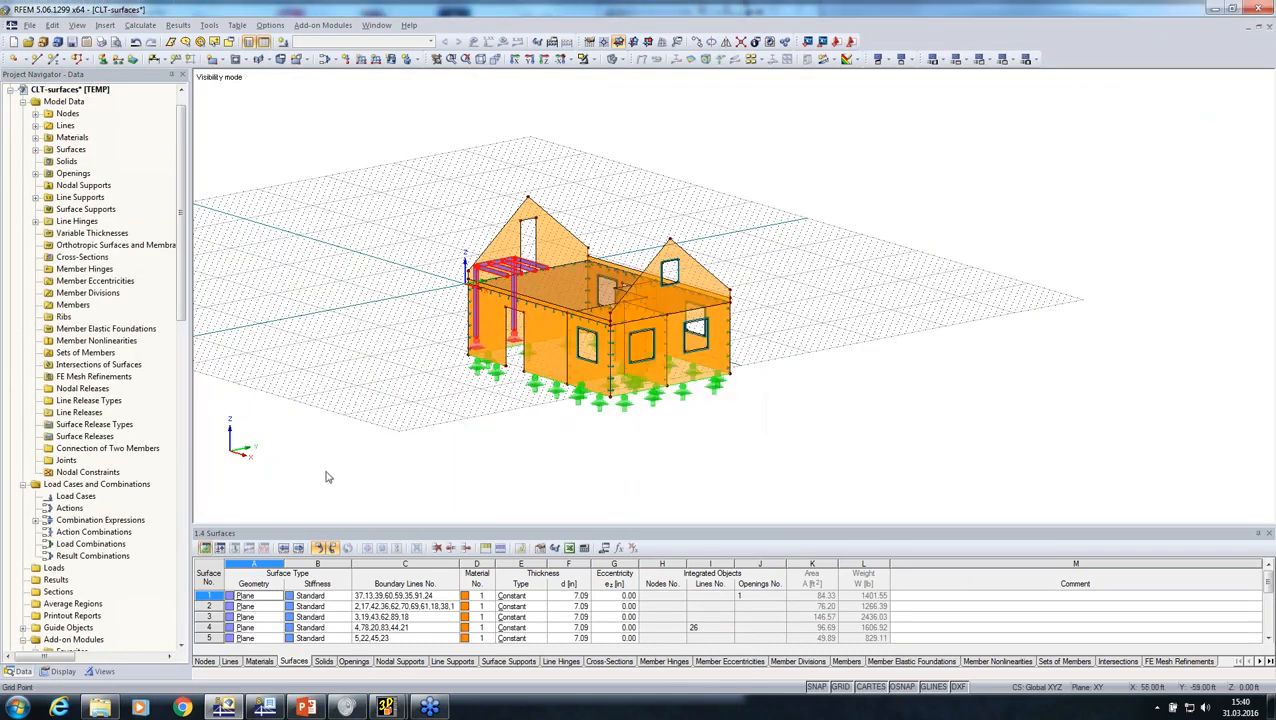
Step: Create a user-defined visibility named Balcony in Group 1 for the inserted frame, and check it by hiding CLT and Balcony in turn
{"action": "left_click", "coordinate": [101, 672]}
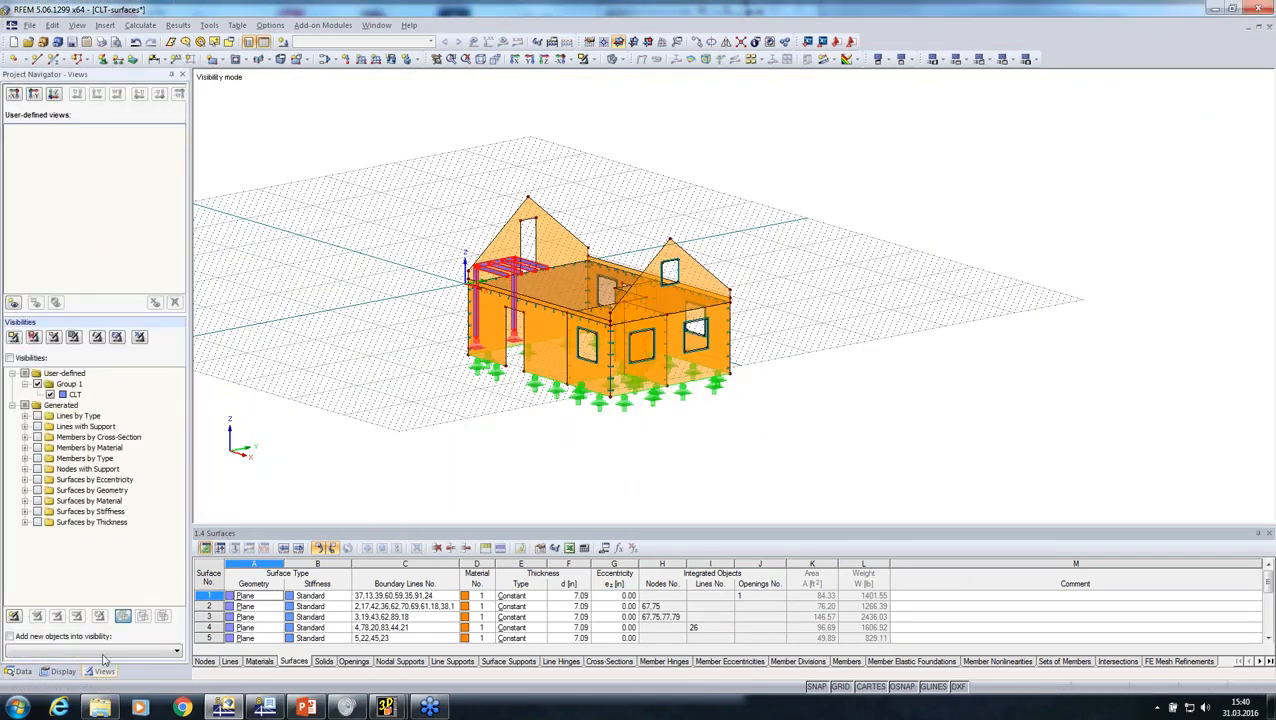
{"action": "right_click", "coordinate": [73, 393]}
{"action": "left_click", "coordinate": [86, 397]}
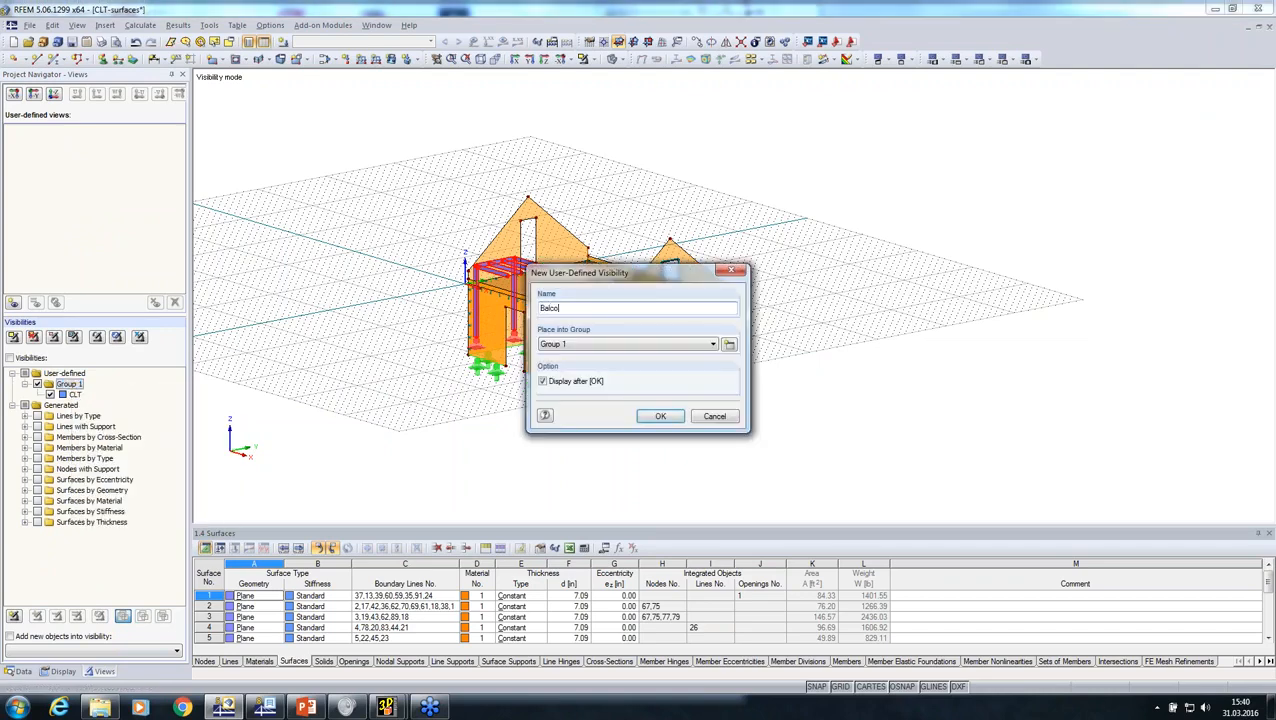
{"action": "type", "text": "Balcony"}
{"action": "key", "text": "Return"}
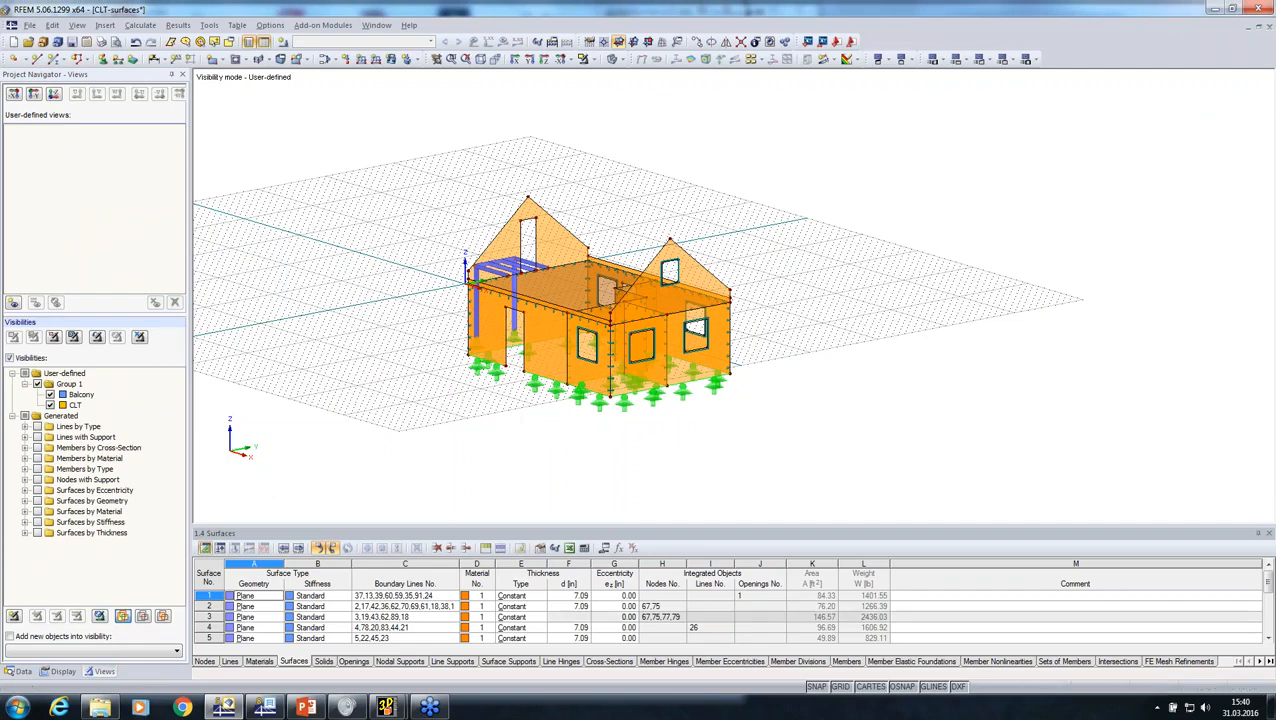
{"action": "left_click", "coordinate": [50, 405]}
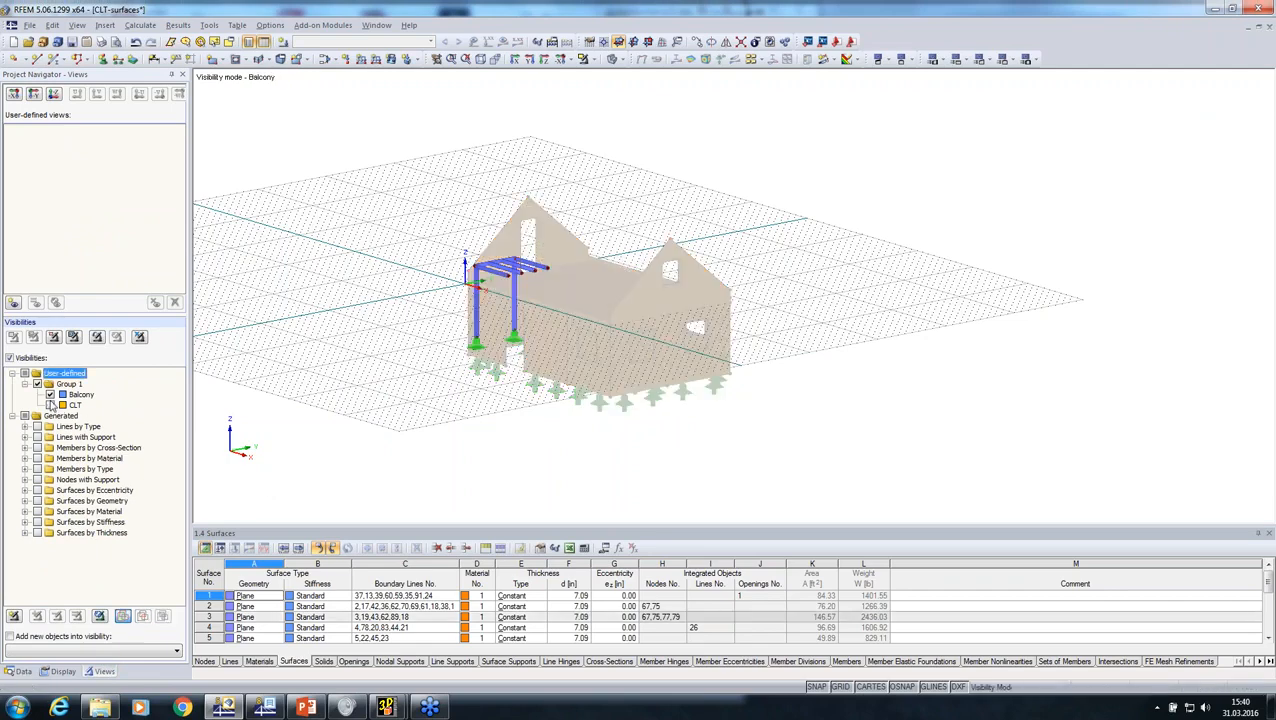
{"action": "left_click", "coordinate": [50, 405]}
{"action": "left_click", "coordinate": [50, 395]}
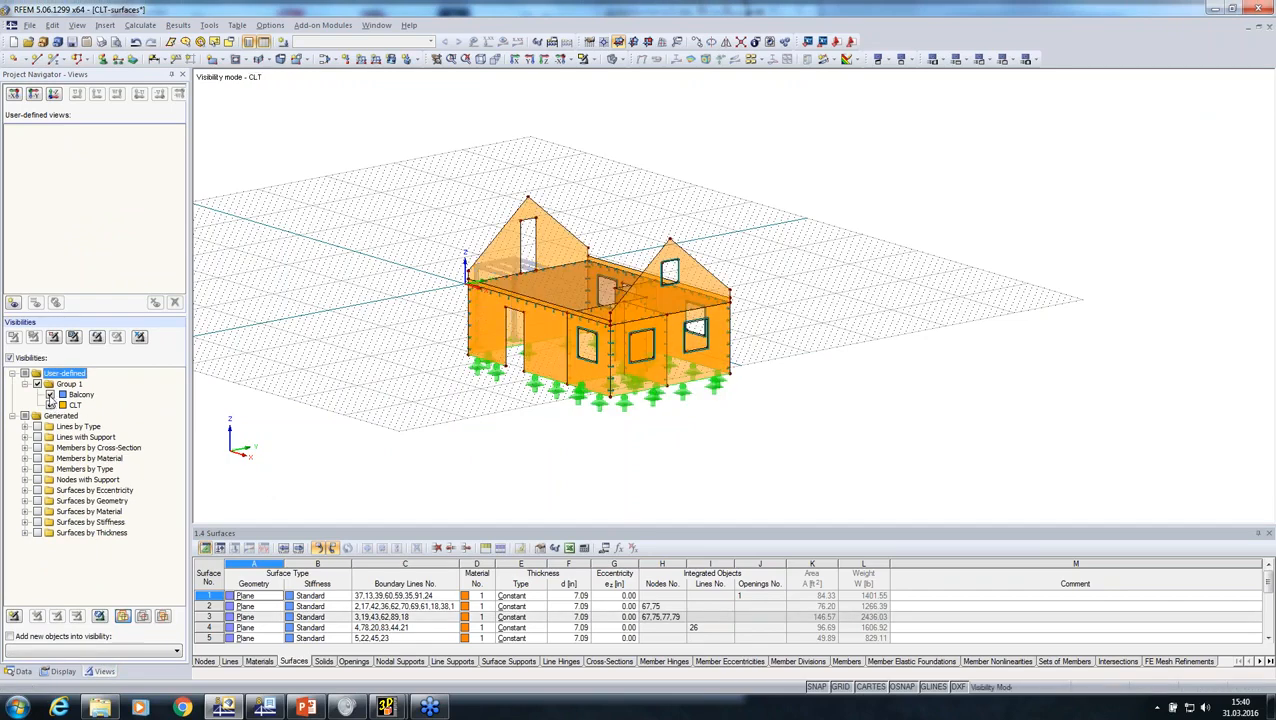
{"action": "left_click", "coordinate": [50, 395]}
{"action": "middle_click_drag", "start_coordinate": [1080, 450], "coordinate": [155, 580], "text": "ctrl"}
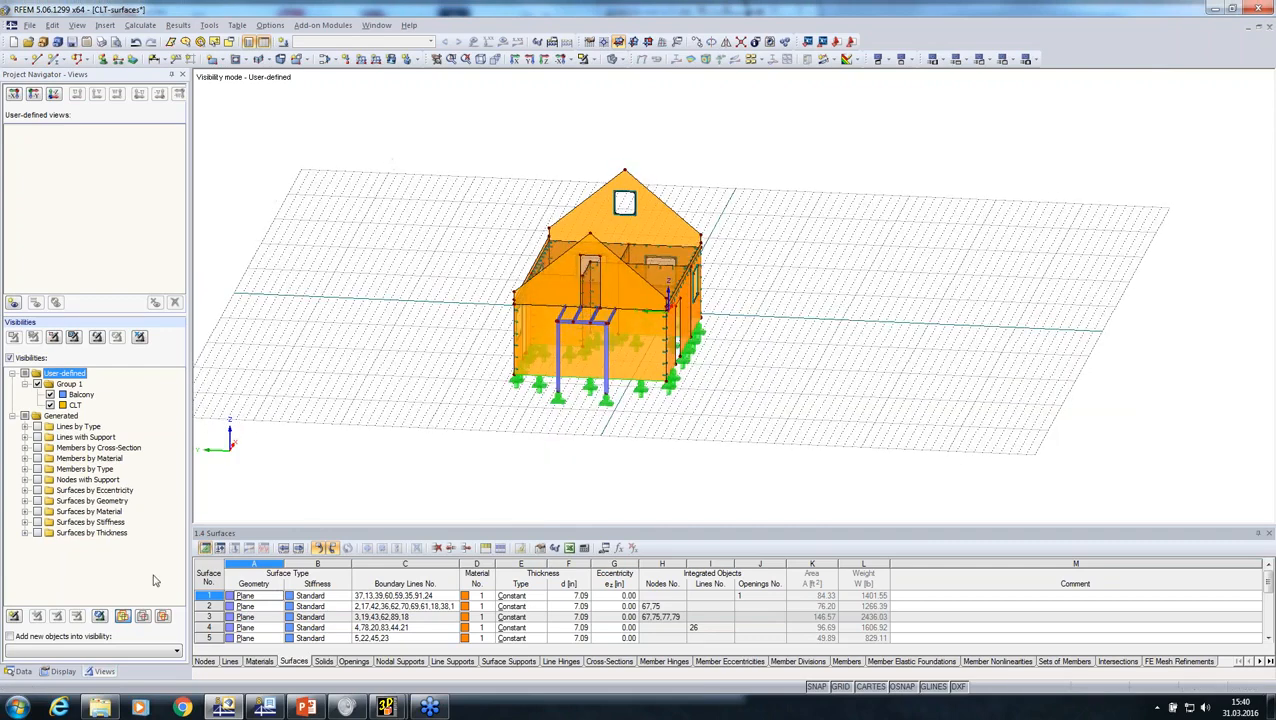
Step: Switch from the CLT-surfaces model to the roof model
{"action": "left_click", "coordinate": [20, 672]}
{"action": "scroll", "coordinate": [14, 173], "scroll_direction": "up", "scroll_amount": 1}
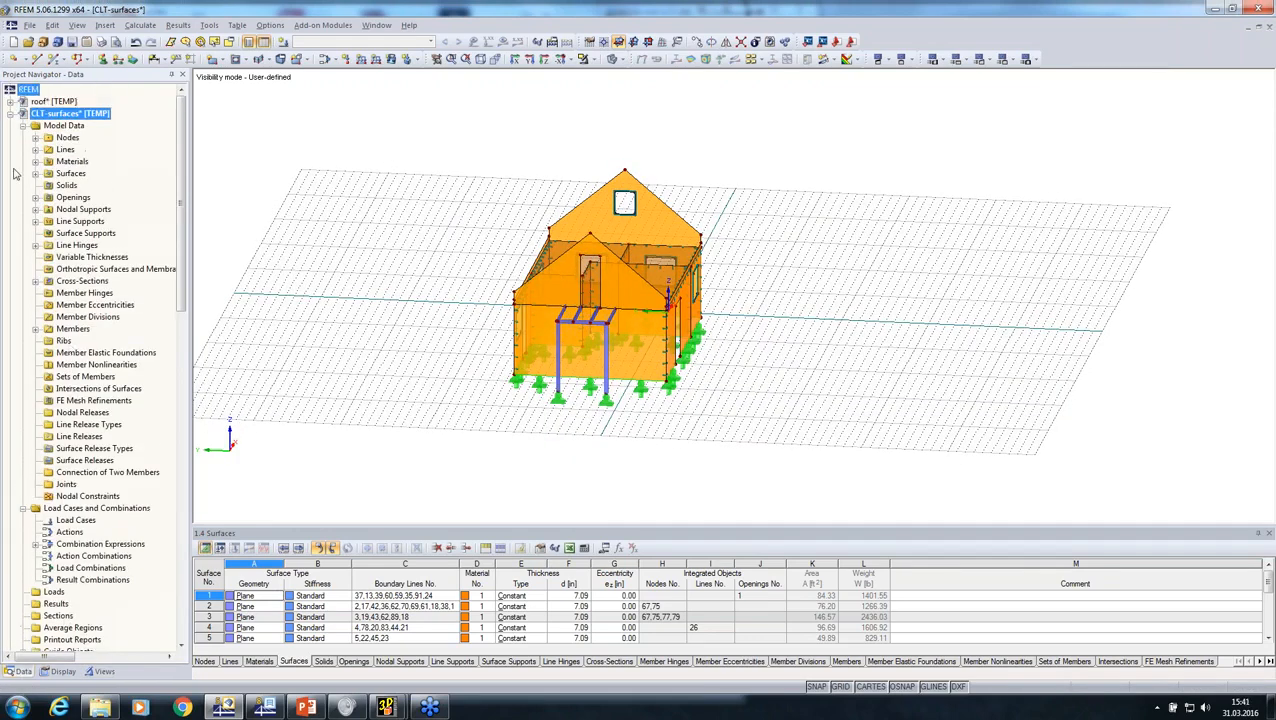
{"action": "left_click", "coordinate": [10, 115]}
{"action": "right_click", "coordinate": [35, 103]}
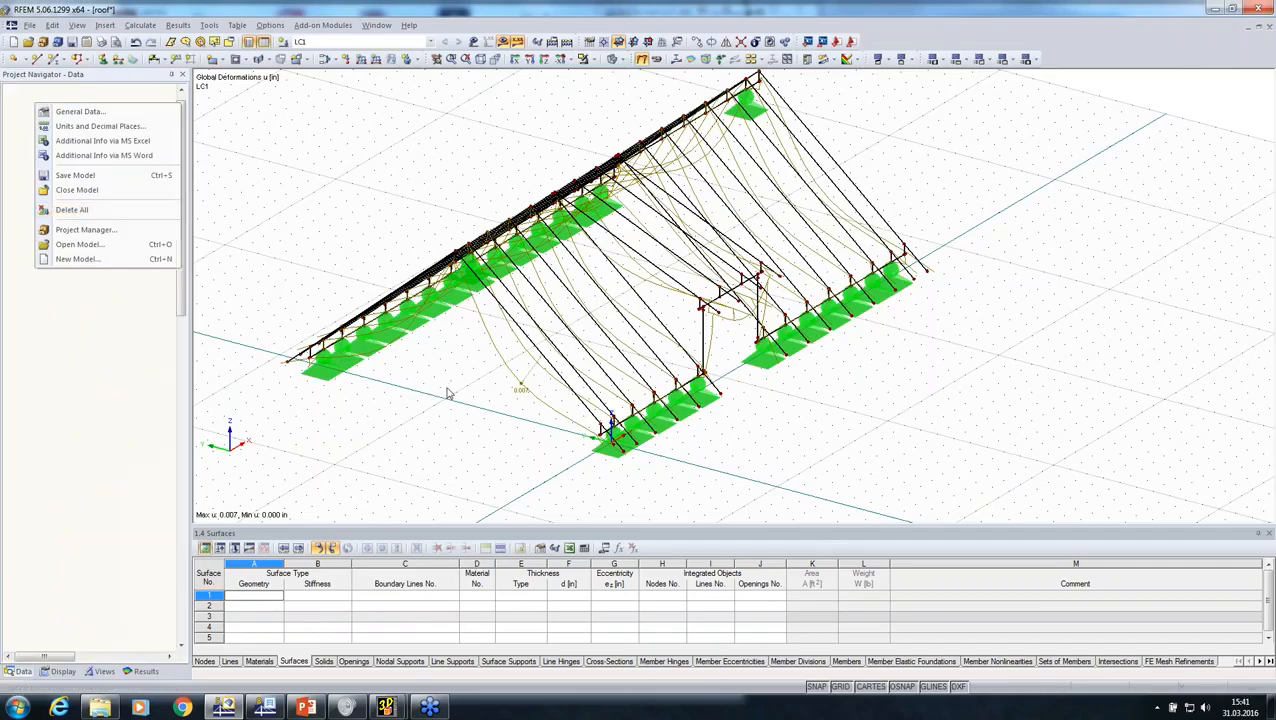
{"action": "scroll", "coordinate": [448, 392], "scroll_direction": "down", "scroll_amount": 3}
{"action": "middle_click_drag", "start_coordinate": [448, 386], "coordinate": [610, 310], "text": "ctrl"}
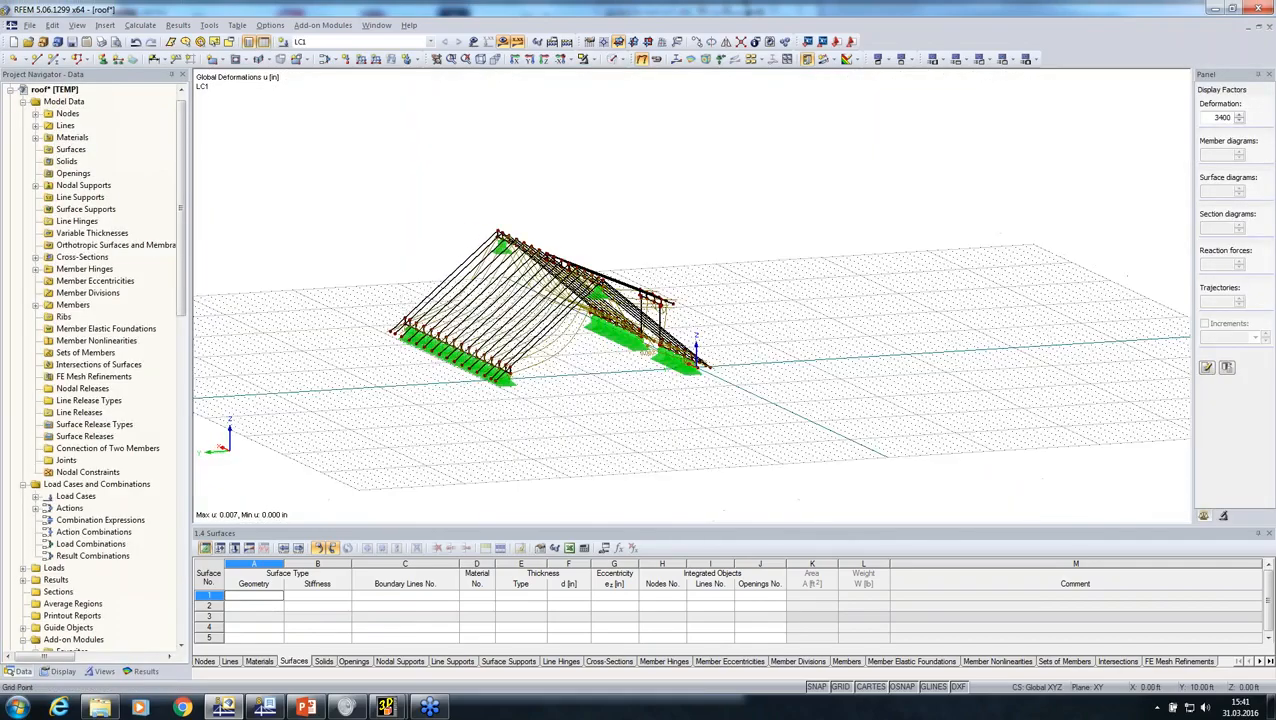
Step: Delete all nodal supports from the roof structure, accepting the loss of its calculation results
{"action": "left_click_drag", "start_coordinate": [402, 157], "coordinate": [829, 518]}
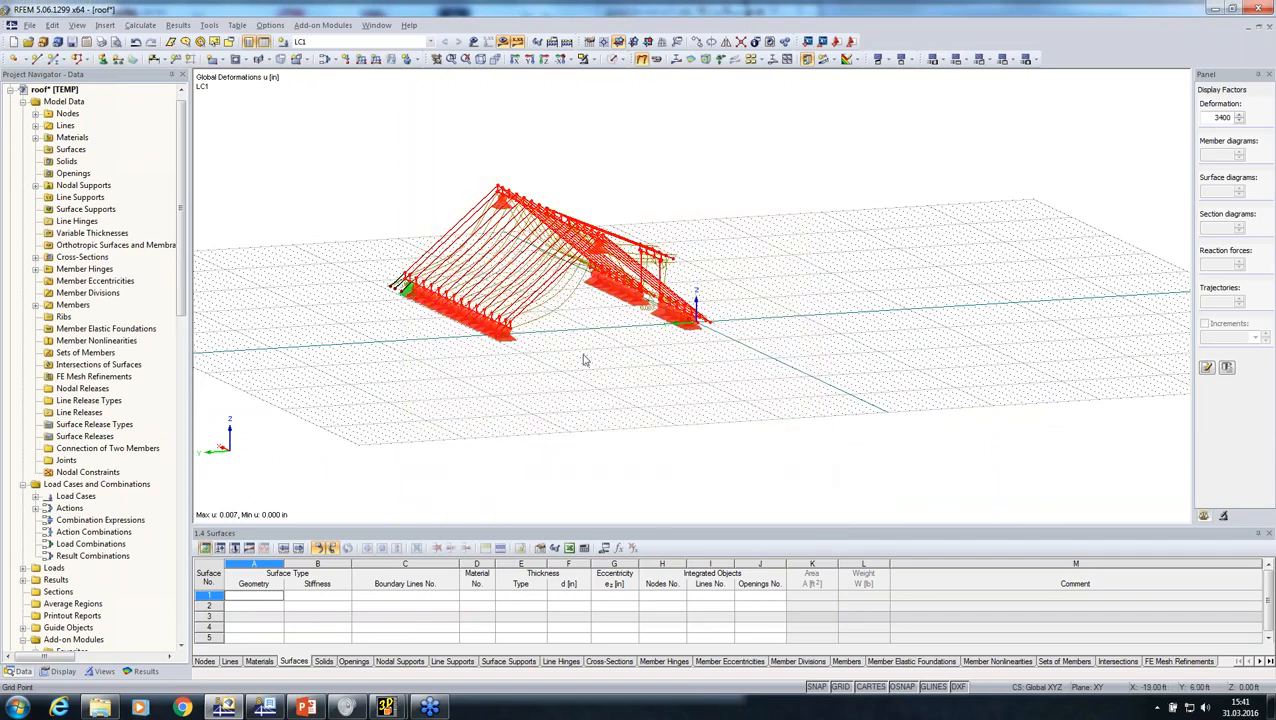
{"action": "left_click", "coordinate": [462, 425]}
{"action": "left_click_drag", "start_coordinate": [326, 121], "coordinate": [921, 478]}
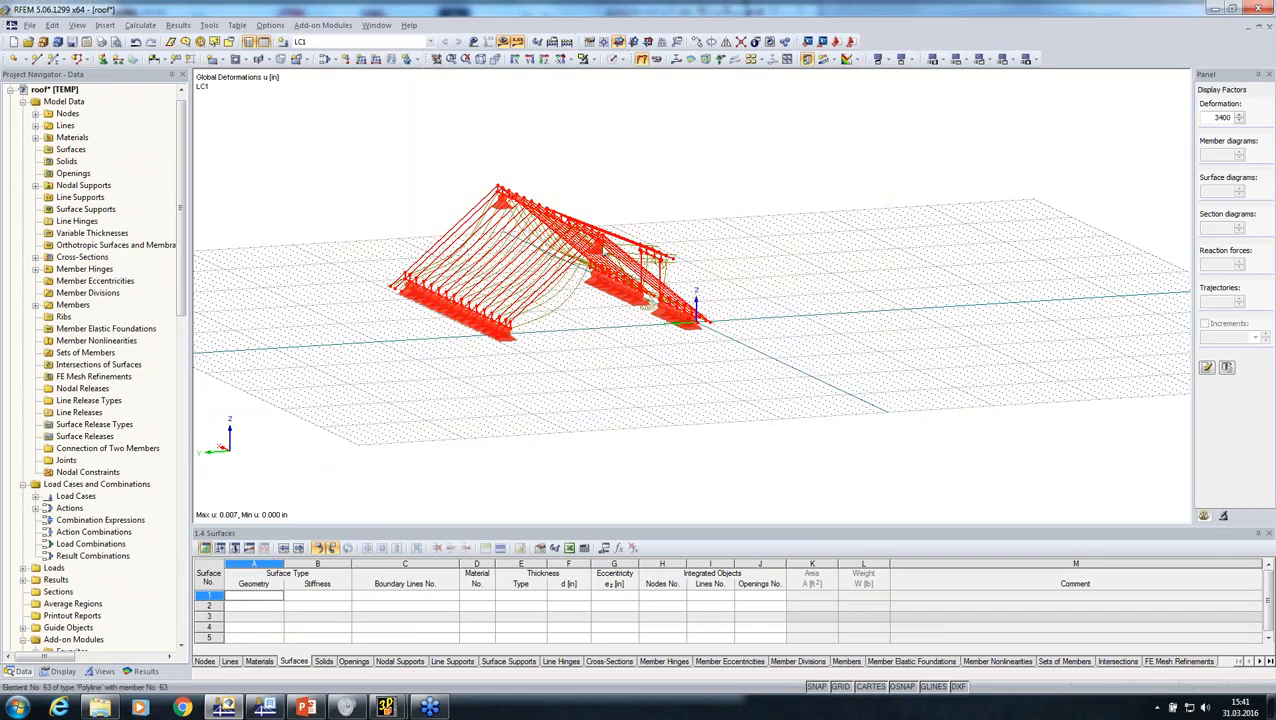
{"action": "right_click", "coordinate": [600, 242]}
{"action": "mouse_move", "coordinate": [726, 281]}
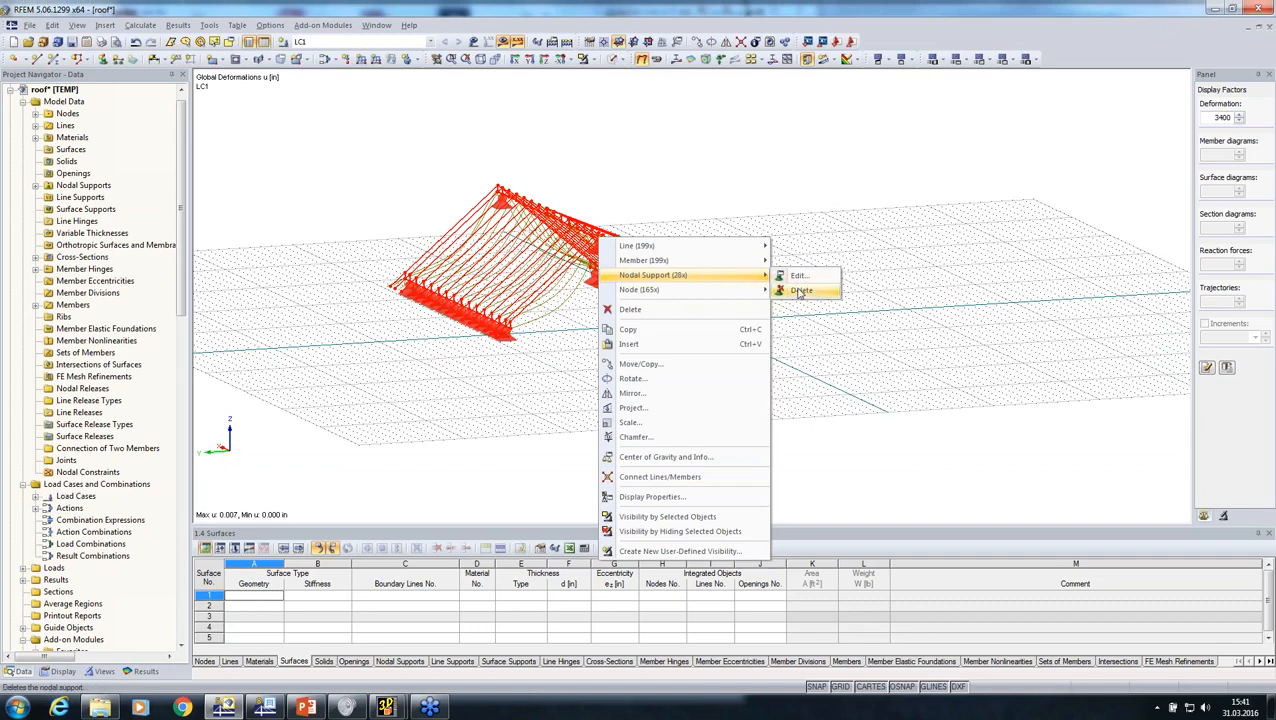
{"action": "left_click", "coordinate": [800, 290]}
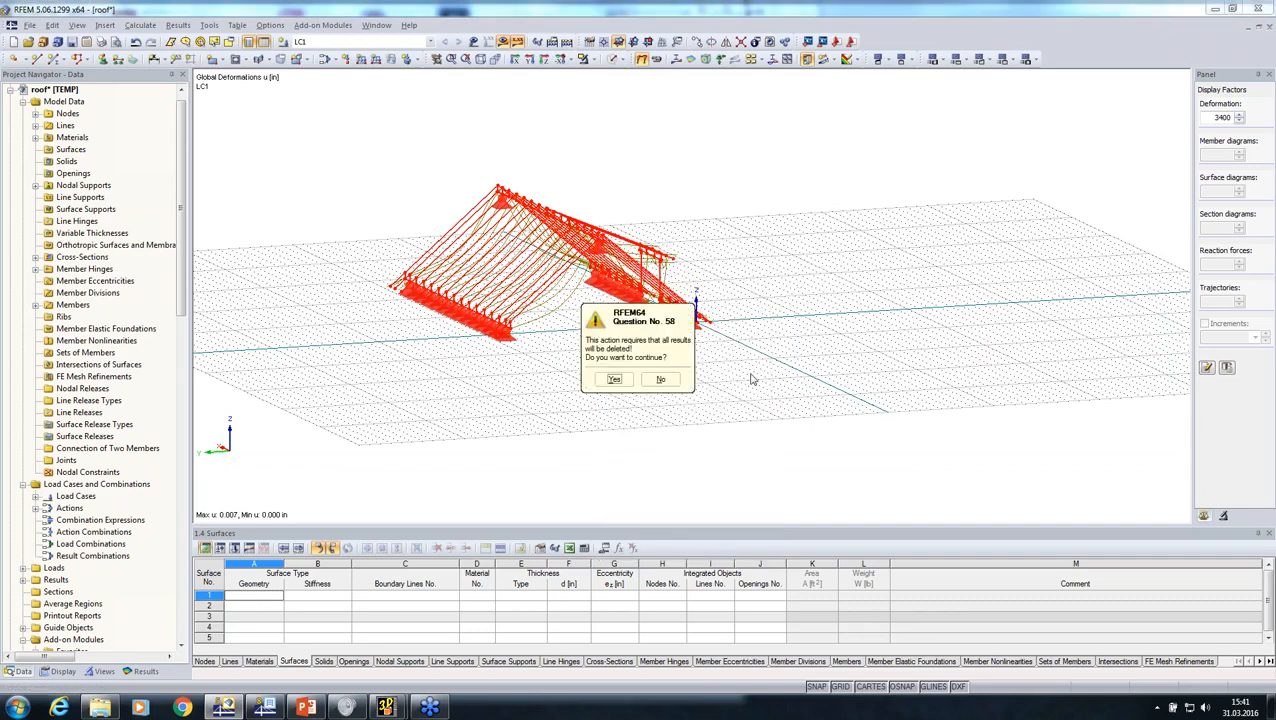
{"action": "left_click", "coordinate": [618, 383]}
Step: Copy the entire roof structure and insert it into the CLT-surfaces model with zero offset
{"action": "middle_click_drag", "start_coordinate": [752, 427], "coordinate": [446, 323], "text": "ctrl"}
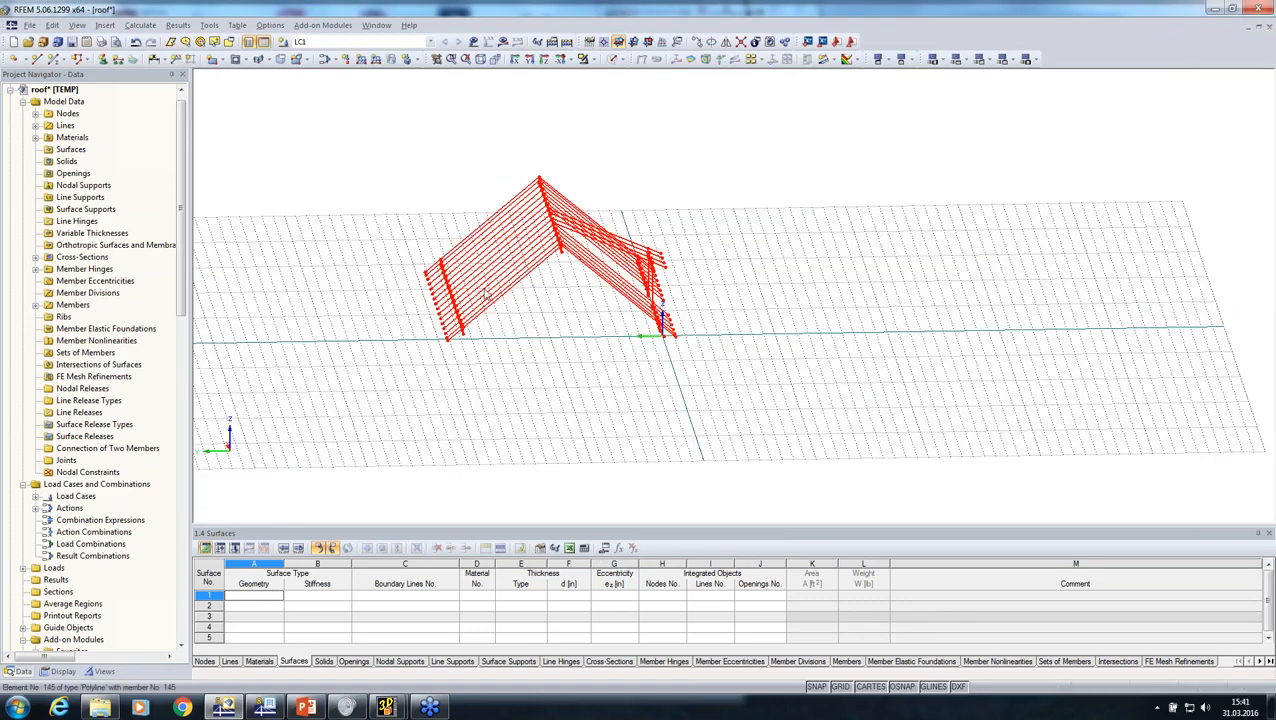
{"action": "left_click", "coordinate": [12, 90]}
{"action": "double_click", "coordinate": [40, 112]}
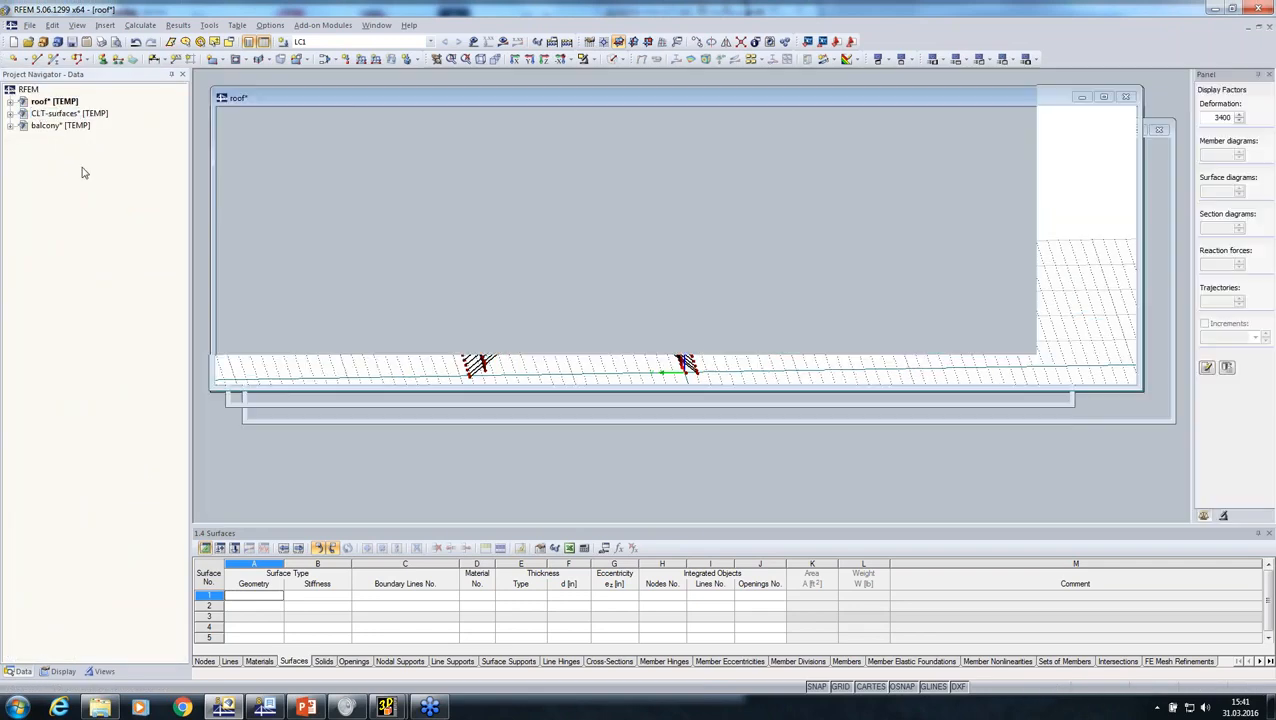
{"action": "key", "text": "ctrl+v"}
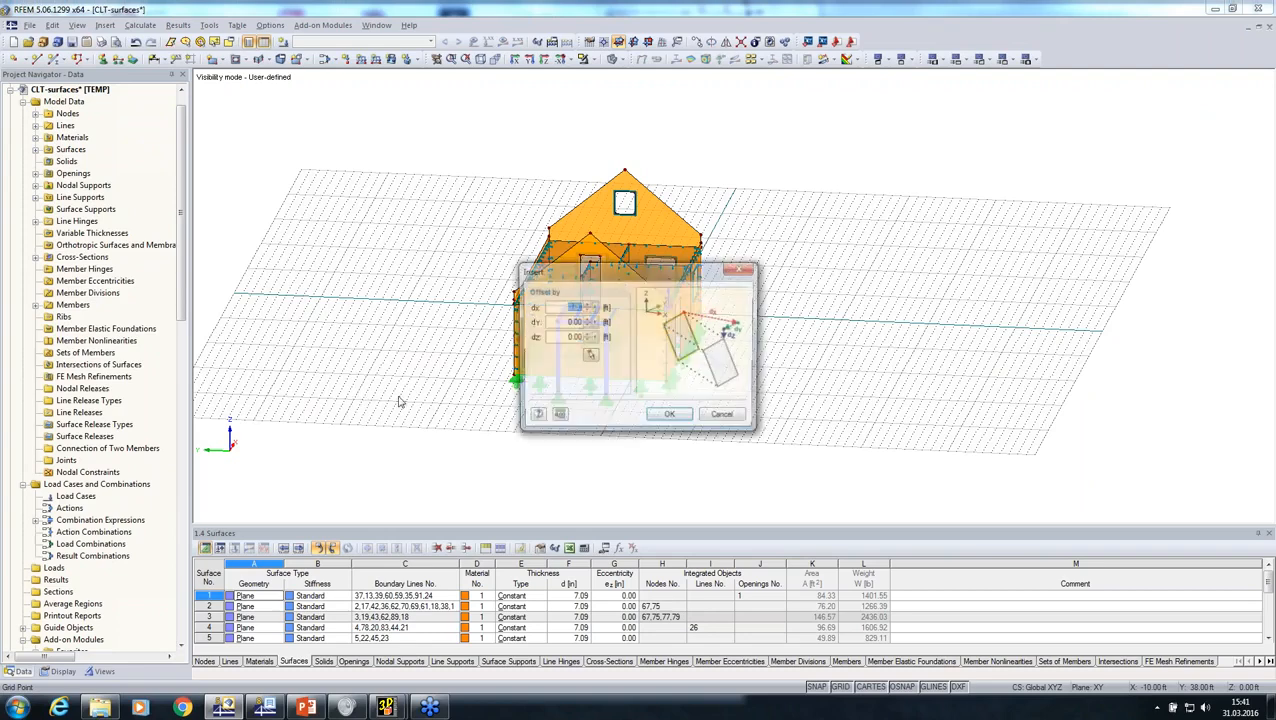
{"action": "left_click", "coordinate": [668, 417]}
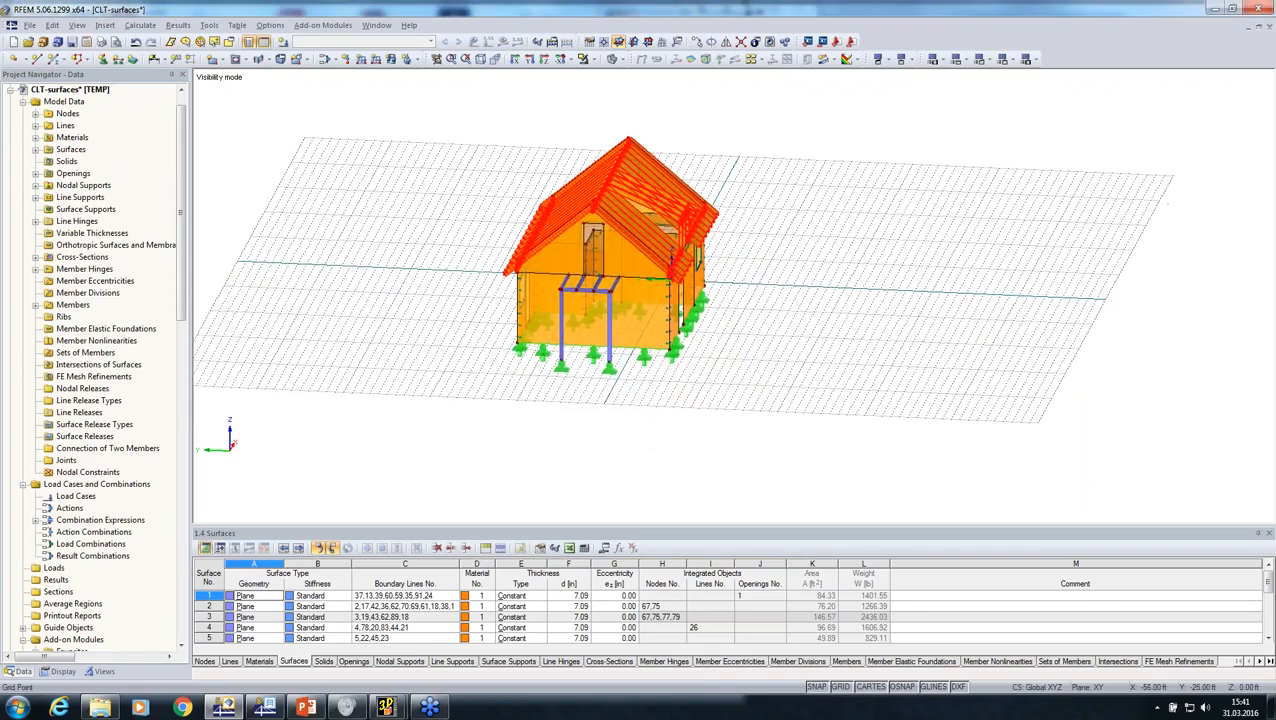
Step: Create a user-defined visibility named Roof in Group 1 for the inserted roof members
{"action": "middle_click_drag", "start_coordinate": [604, 112], "coordinate": [589, 163], "text": "ctrl"}
{"action": "scroll", "coordinate": [589, 163], "scroll_direction": "up", "scroll_amount": 3}
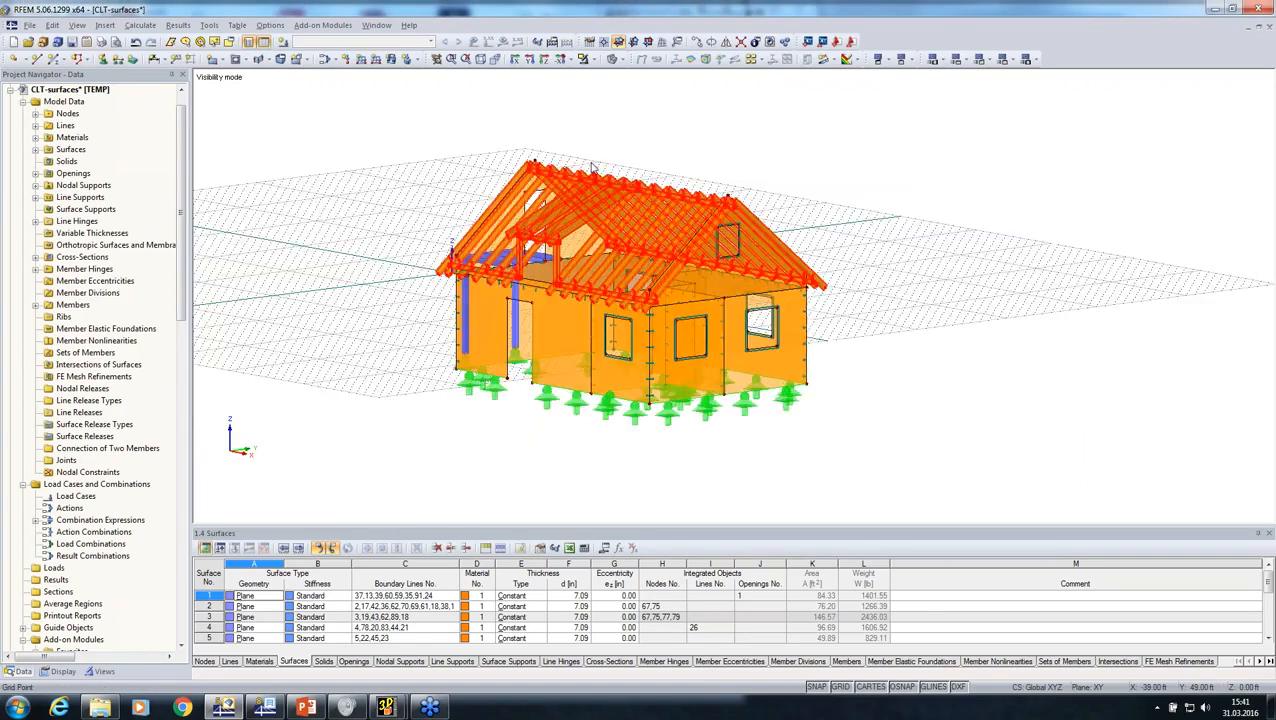
{"action": "scroll", "coordinate": [589, 163], "scroll_direction": "down", "scroll_amount": 1}
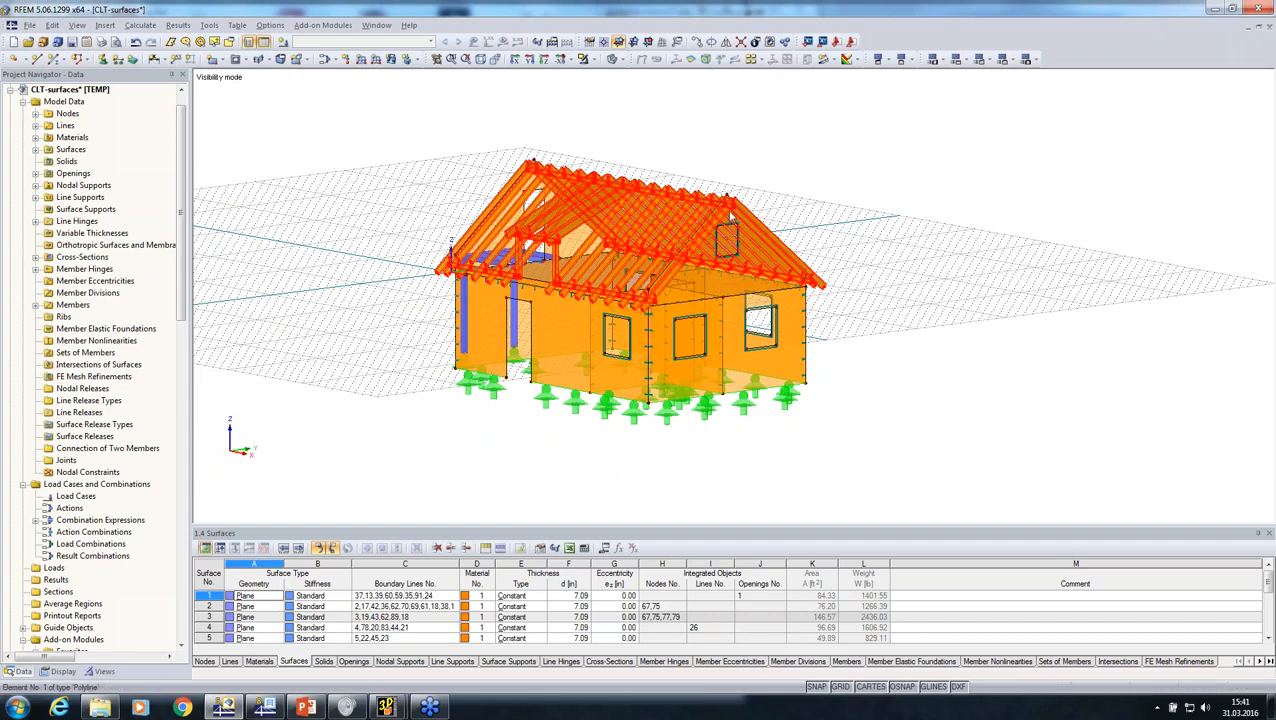
{"action": "scroll", "coordinate": [727, 208], "scroll_direction": "up", "scroll_amount": 1}
{"action": "scroll", "coordinate": [727, 208], "scroll_direction": "up", "scroll_amount": 3}
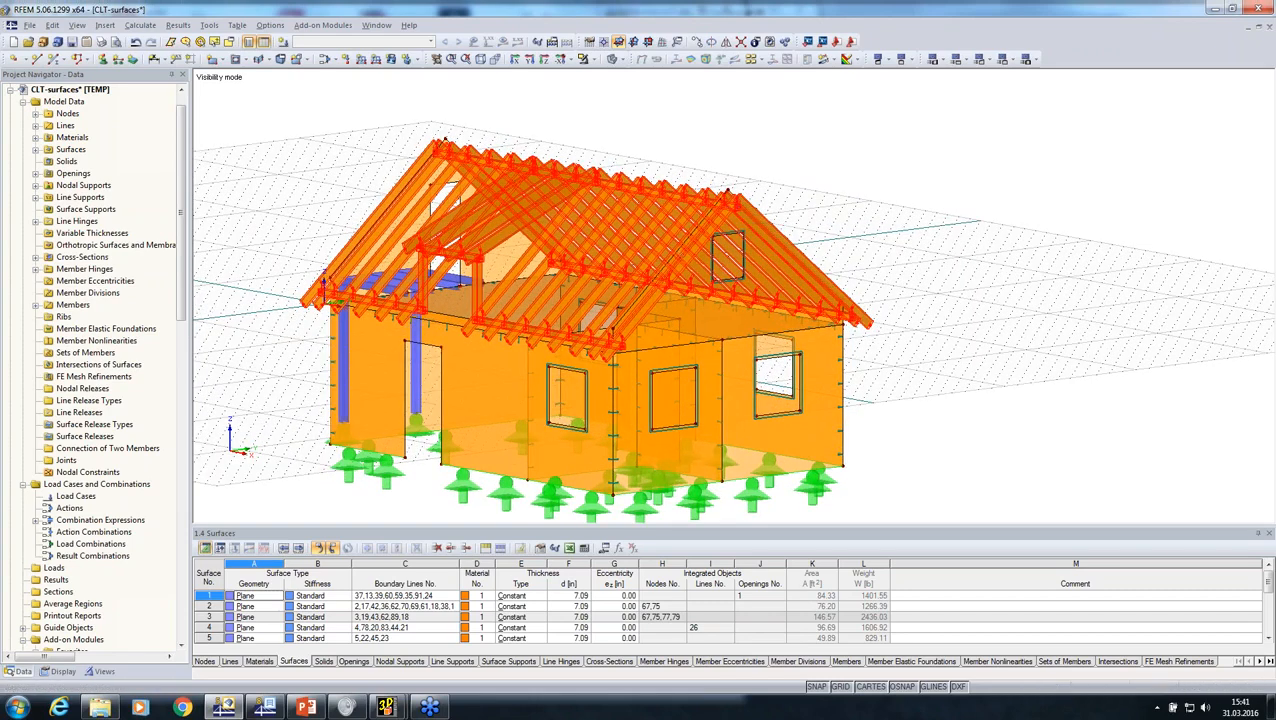
{"action": "left_click", "coordinate": [96, 671]}
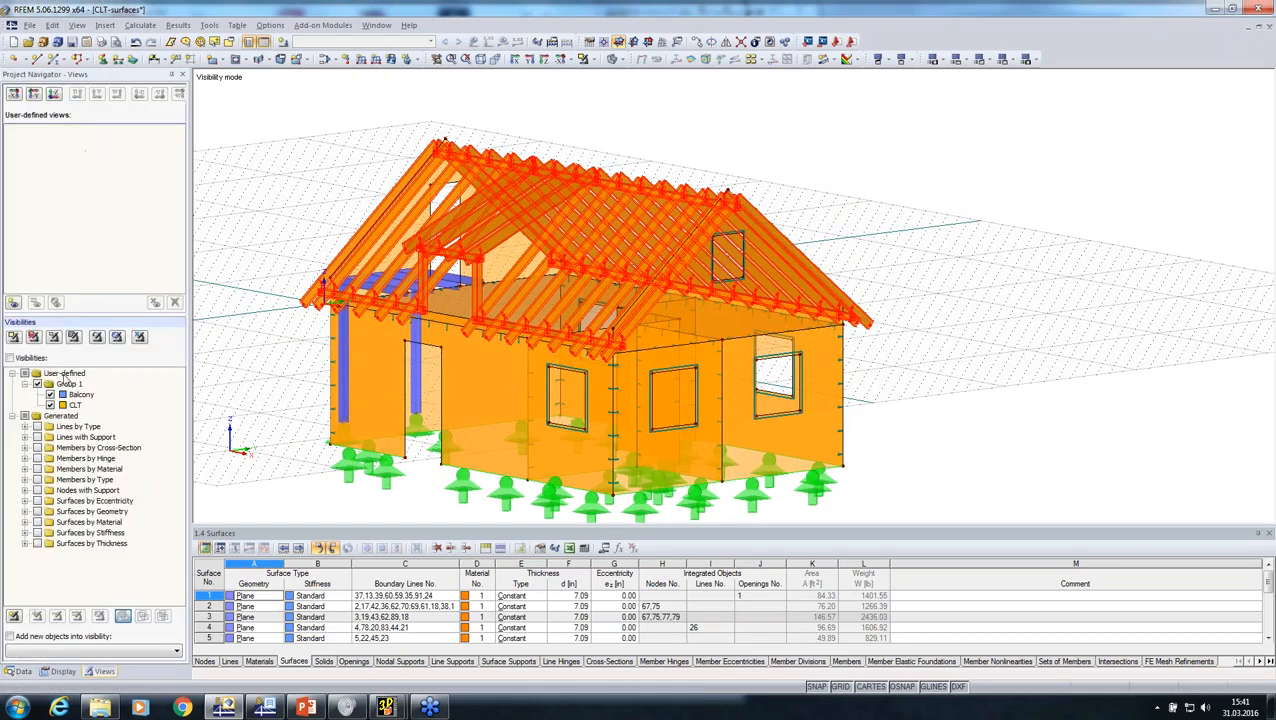
{"action": "right_click", "coordinate": [67, 385]}
{"action": "left_click", "coordinate": [98, 396]}
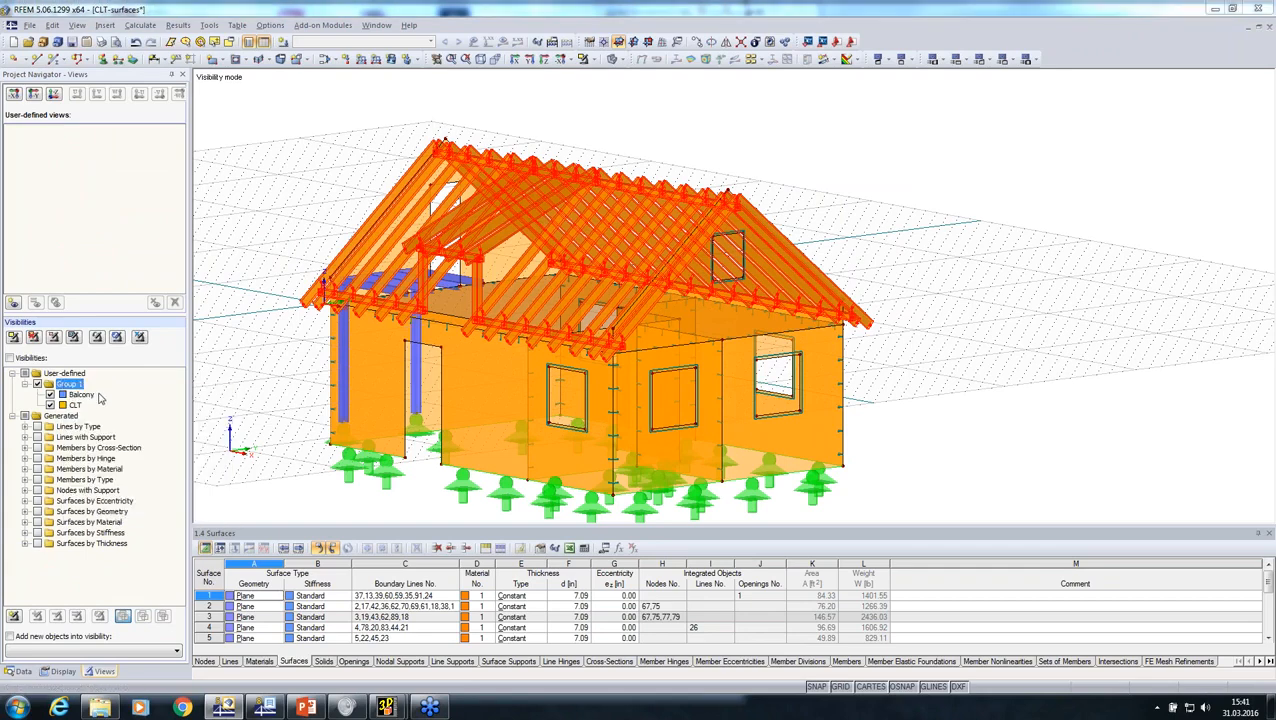
{"action": "type", "text": "Roof"}
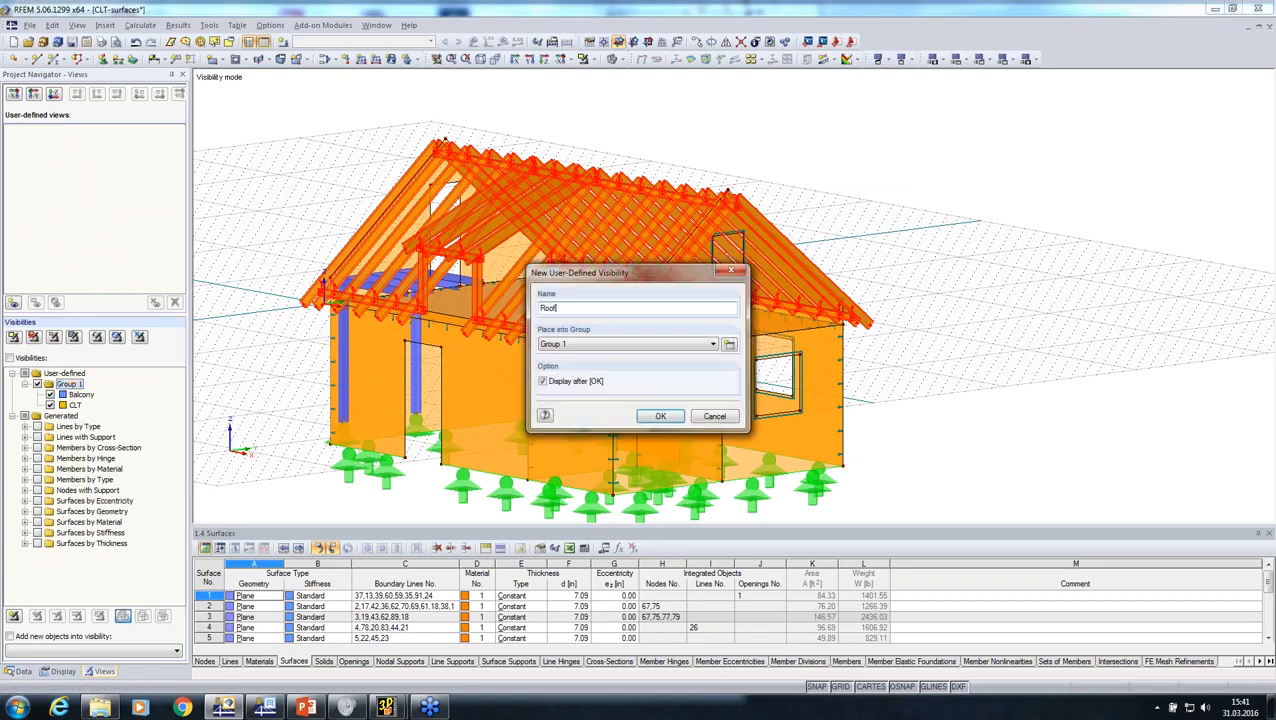
{"action": "key", "text": "Return"}
Step: Connect the lines and members across the entire merged house model
{"action": "middle_click_drag", "start_coordinate": [403, 381], "coordinate": [386, 340]}
{"action": "middle_click_drag", "start_coordinate": [458, 368], "coordinate": [700, 200], "text": "ctrl"}
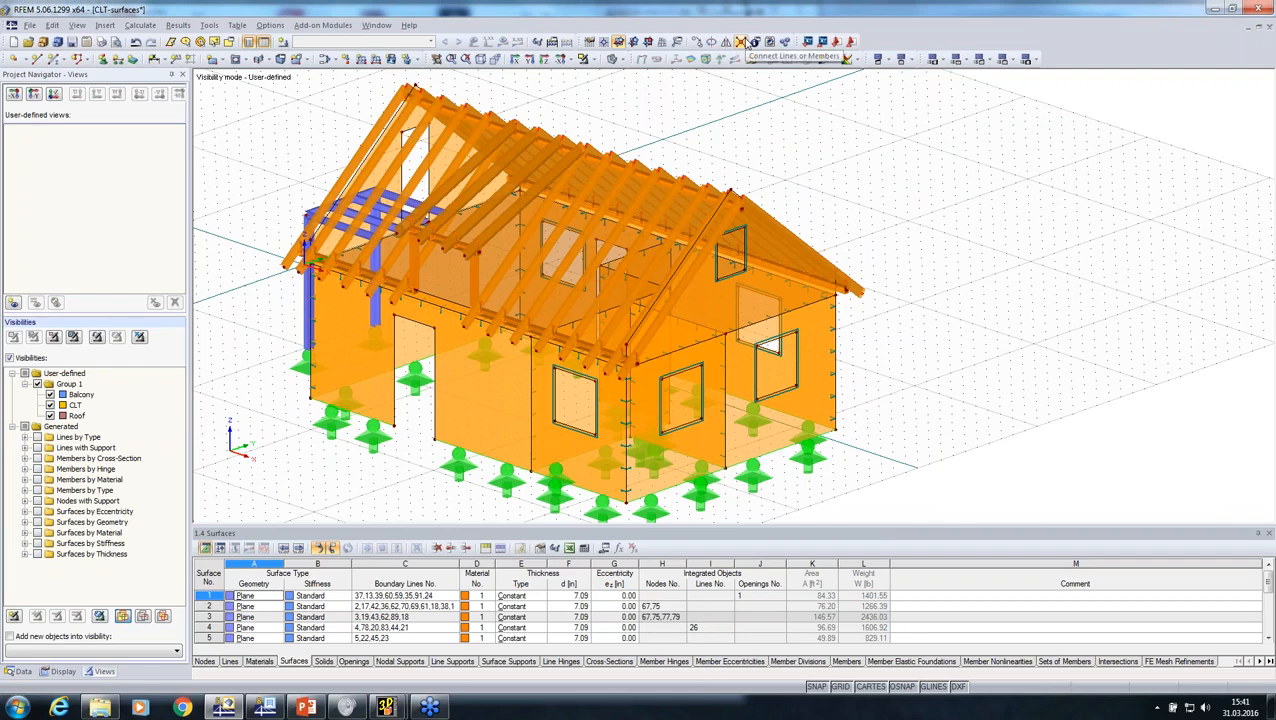
{"action": "left_click", "coordinate": [744, 42]}
{"action": "left_click_drag", "start_coordinate": [924, 97], "coordinate": [230, 362]}
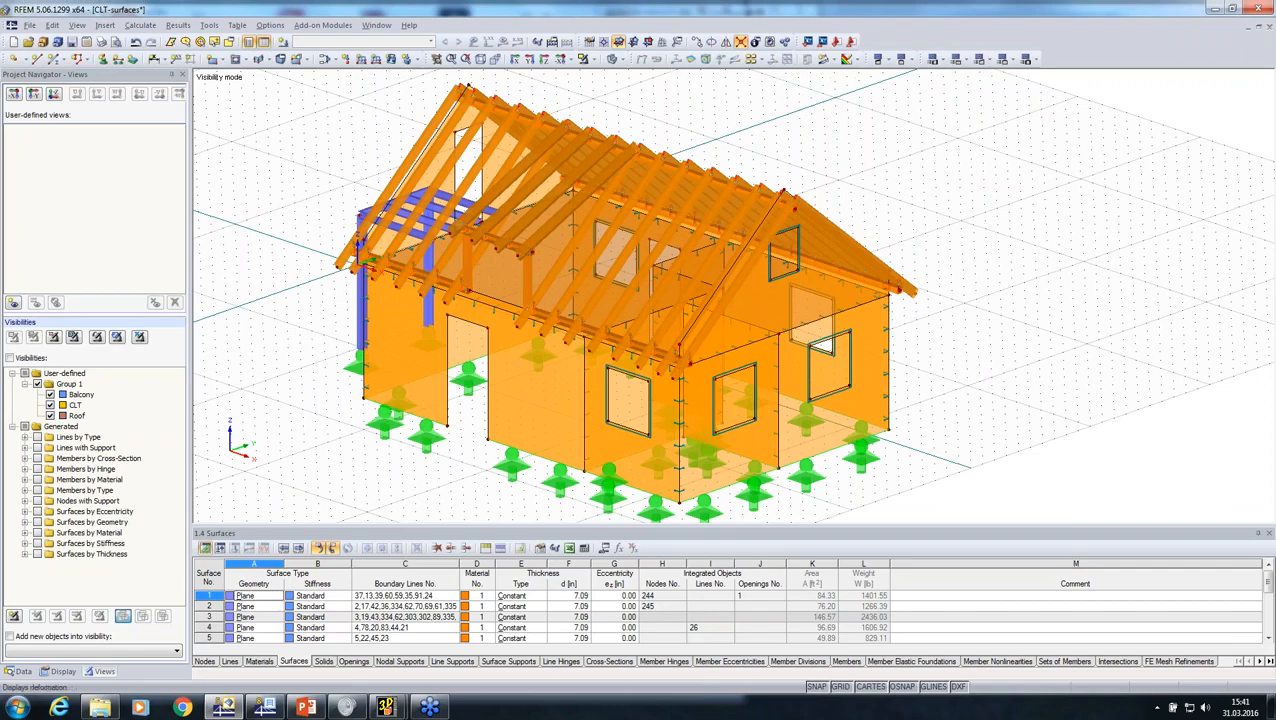
Step: Display the model as wireframe and examine the line connections between the roof, walls and balcony
{"action": "left_click", "coordinate": [613, 59]}
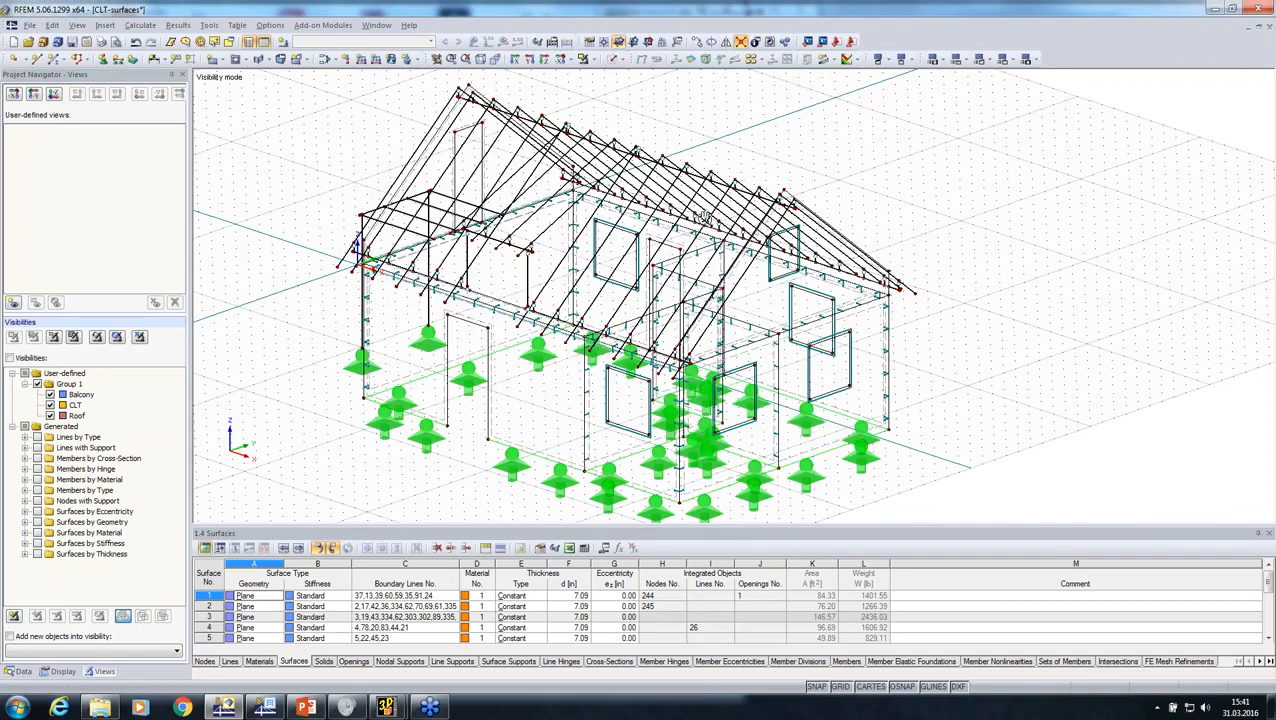
{"action": "scroll", "coordinate": [850, 243], "scroll_direction": "up", "scroll_amount": 6}
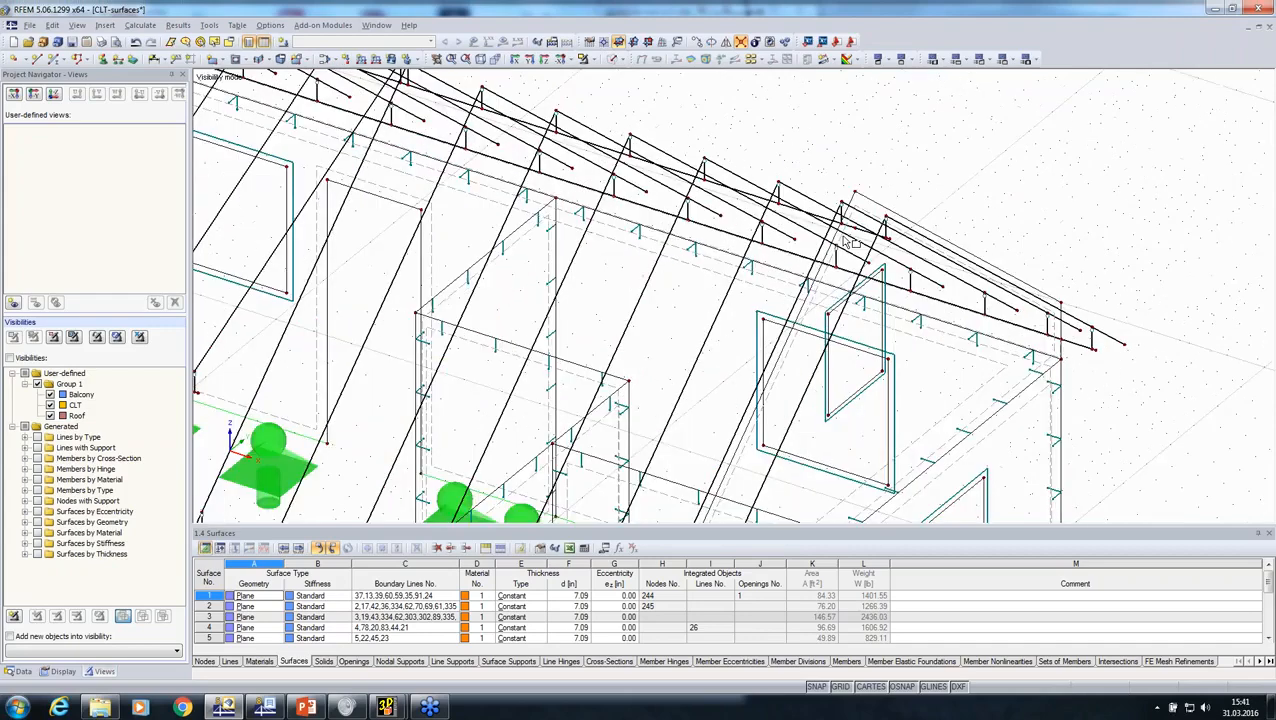
{"action": "scroll", "coordinate": [845, 242], "scroll_direction": "up", "scroll_amount": 1}
{"action": "scroll", "coordinate": [845, 242], "scroll_direction": "down", "scroll_amount": 5}
{"action": "middle_click_drag", "start_coordinate": [436, 232], "coordinate": [694, 356]}
{"action": "scroll", "coordinate": [445, 158], "scroll_direction": "up", "scroll_amount": 4}
{"action": "scroll", "coordinate": [443, 157], "scroll_direction": "down", "scroll_amount": 1}
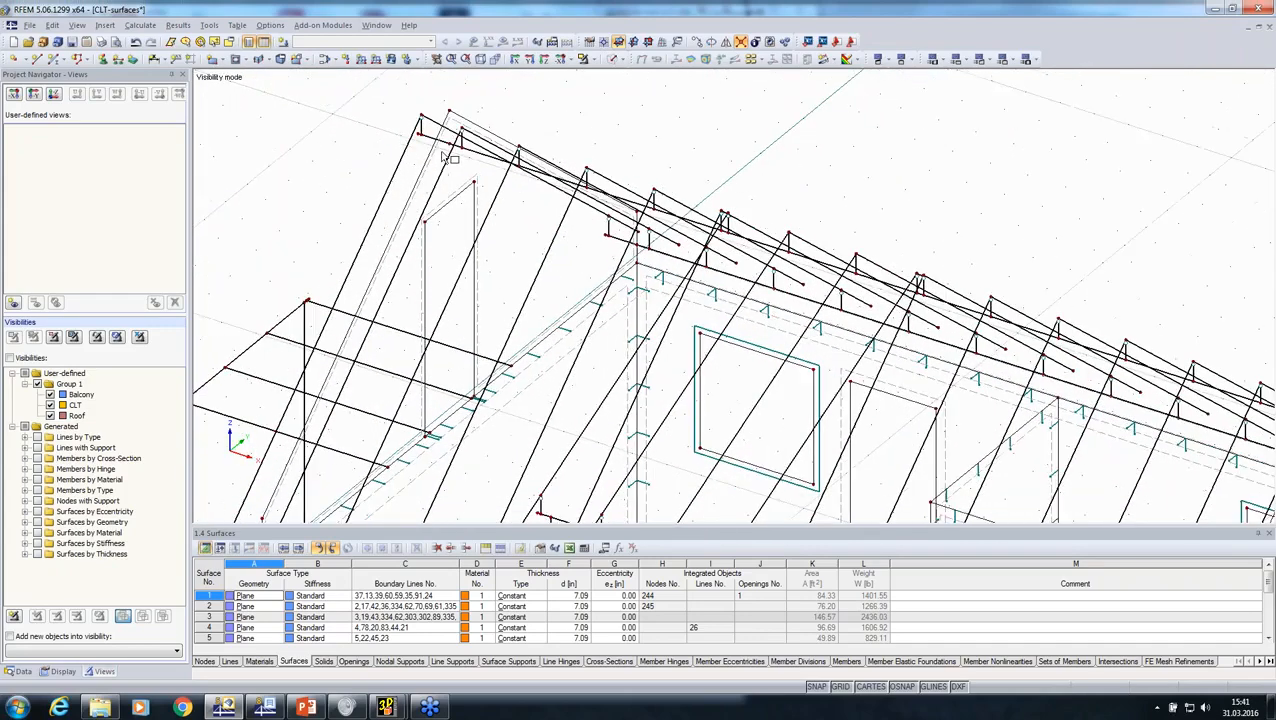
{"action": "scroll", "coordinate": [445, 158], "scroll_direction": "down", "scroll_amount": 6}
{"action": "scroll", "coordinate": [445, 158], "scroll_direction": "up", "scroll_amount": 1}
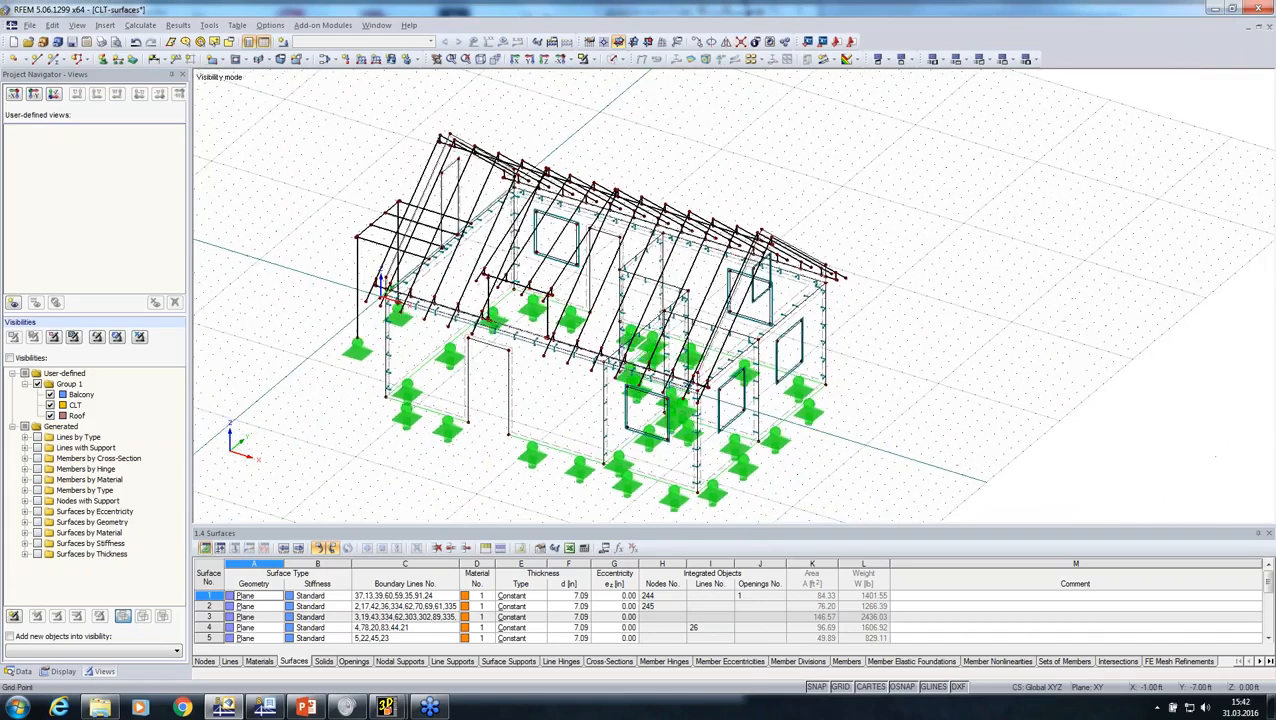
{"action": "middle_click_drag", "start_coordinate": [335, 335], "coordinate": [592, 97], "text": "ctrl"}
Step: Restore the solid display and inspect the general properties of the wall surface behind the balcony
{"action": "left_click", "coordinate": [610, 60]}
{"action": "scroll", "coordinate": [477, 391], "scroll_direction": "up", "scroll_amount": 1}
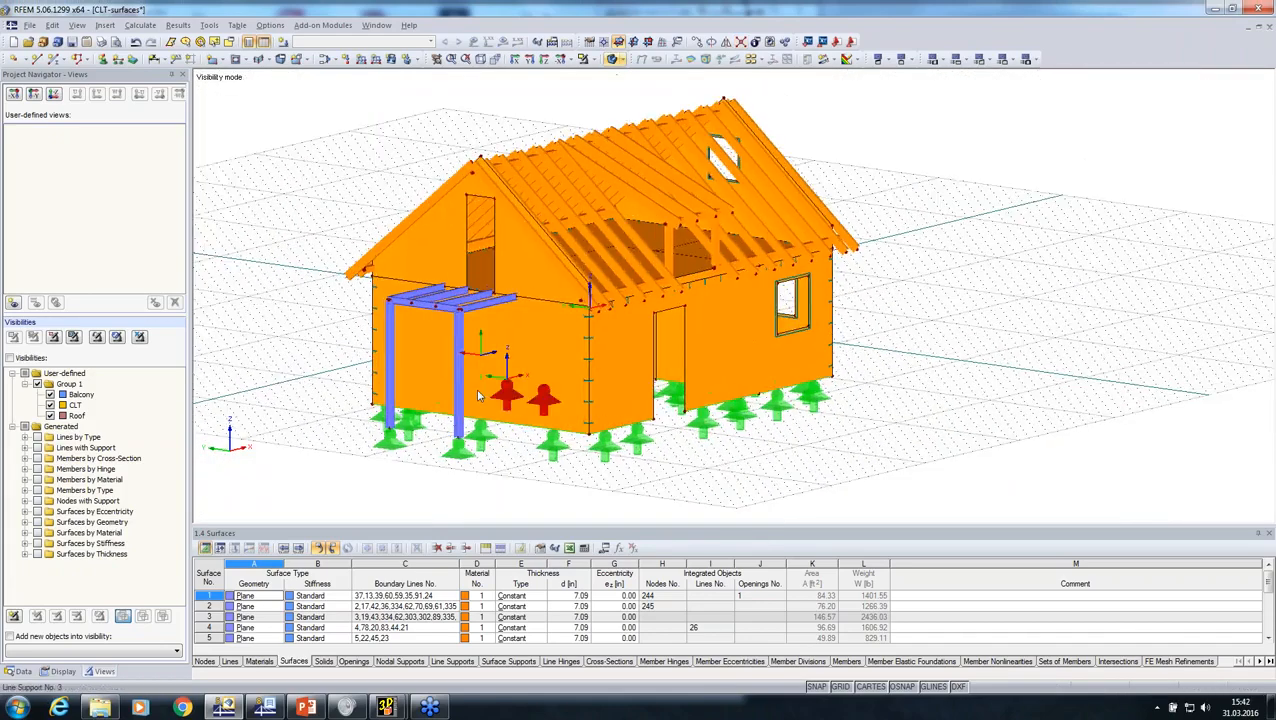
{"action": "scroll", "coordinate": [477, 395], "scroll_direction": "up", "scroll_amount": 3}
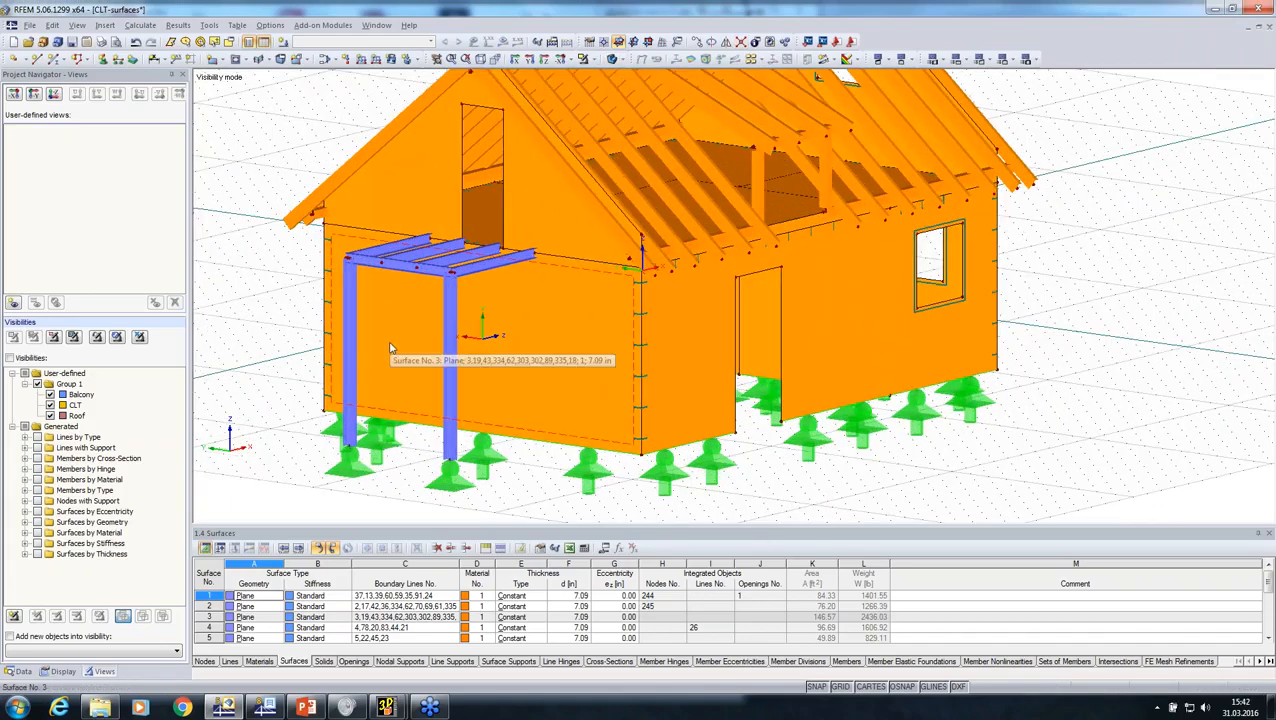
{"action": "double_click", "coordinate": [390, 345]}
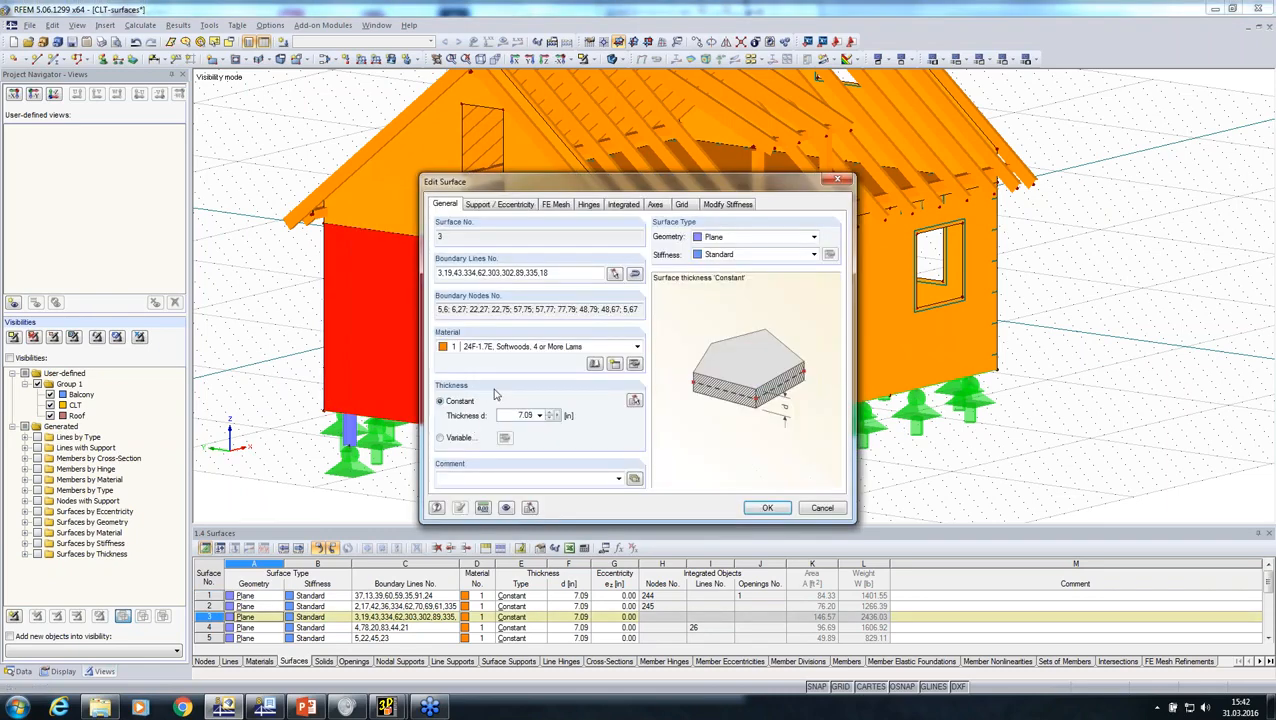
{"action": "left_click", "coordinate": [818, 508]}
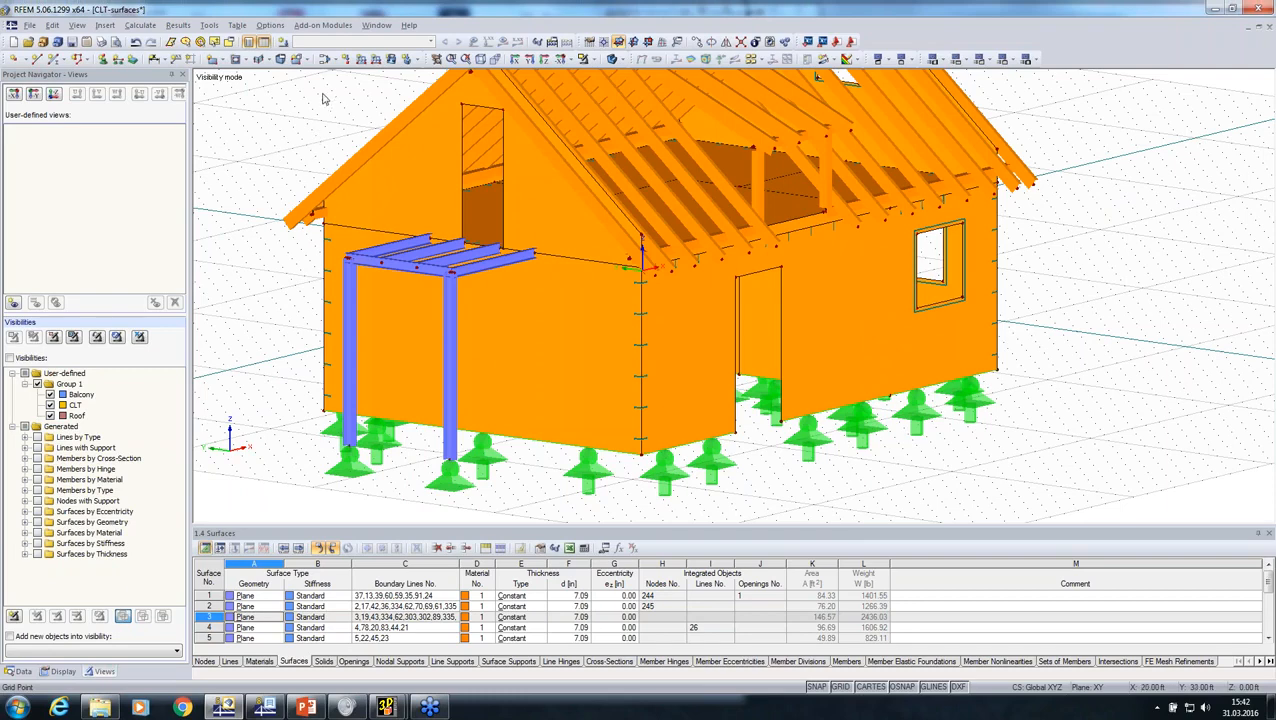
Step: Try the ANSI/AWC NDS-2015 standard with LRFD design in the RF-LAMINATE add-on module, and exit without keeping the settings
{"action": "left_click", "coordinate": [322, 25]}
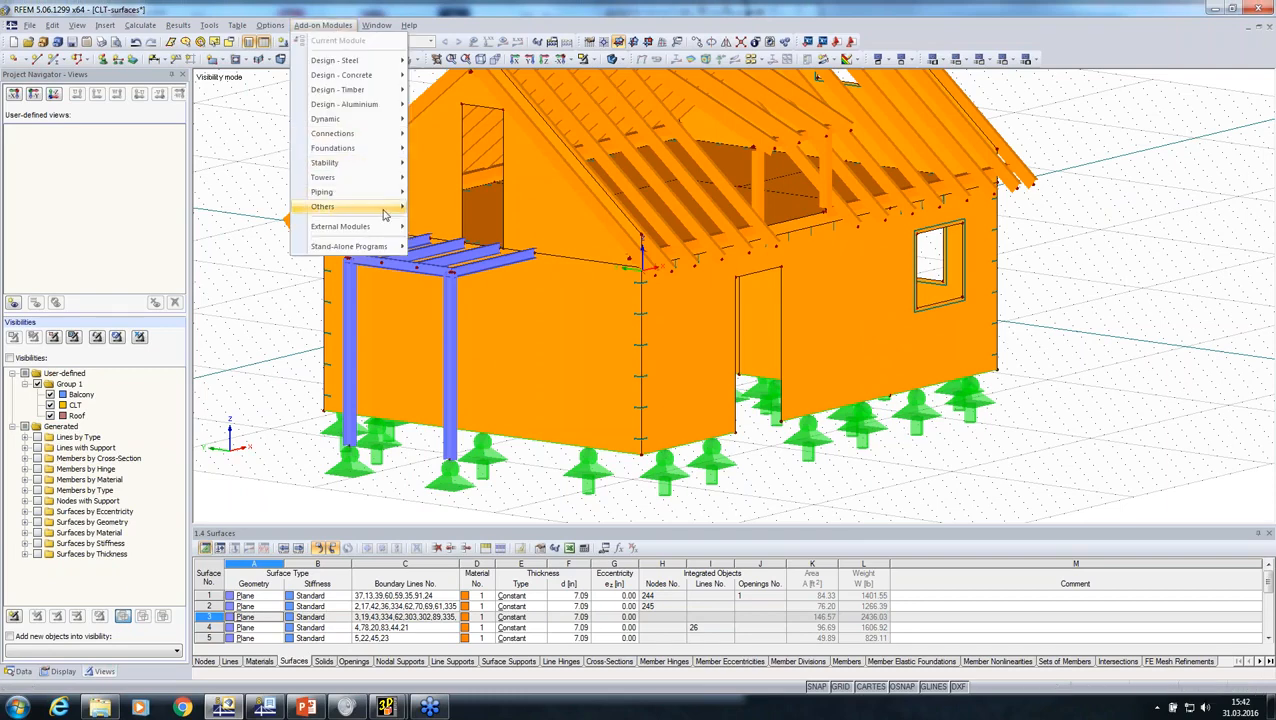
{"action": "mouse_move", "coordinate": [384, 215]}
{"action": "left_click", "coordinate": [505, 348]}
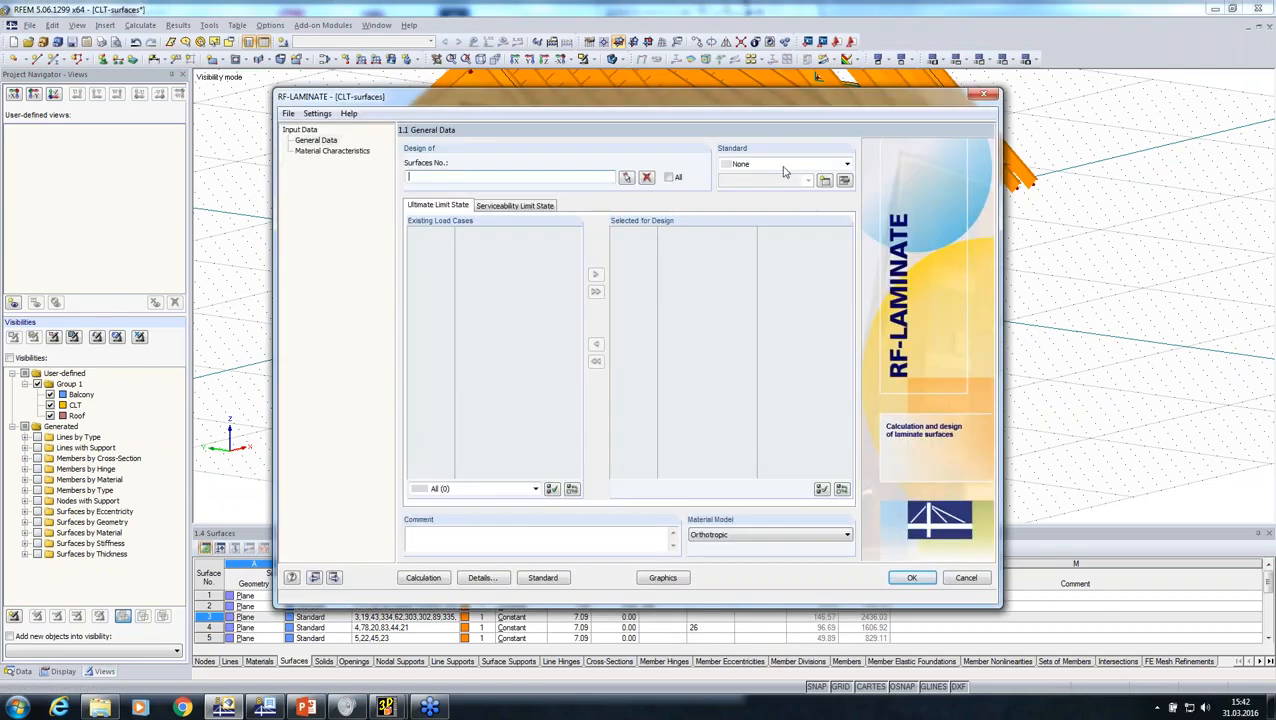
{"action": "left_click", "coordinate": [785, 165]}
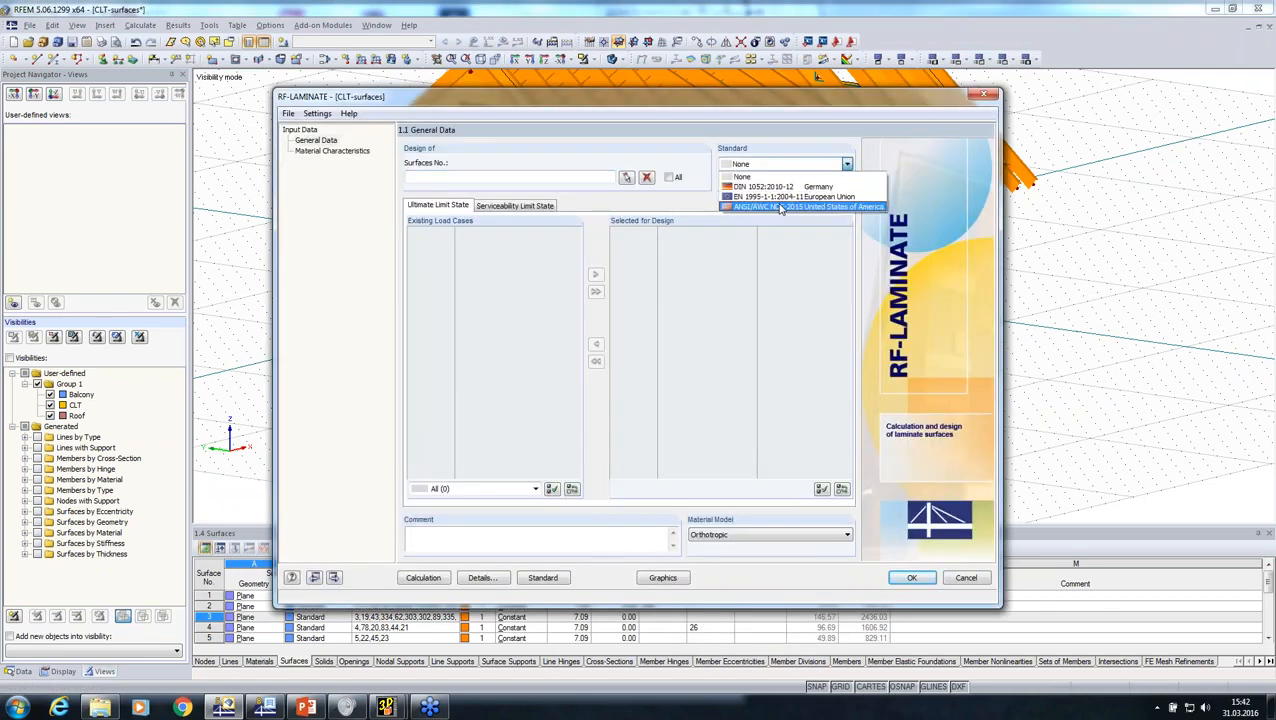
{"action": "left_click", "coordinate": [776, 206]}
{"action": "left_click", "coordinate": [780, 183]}
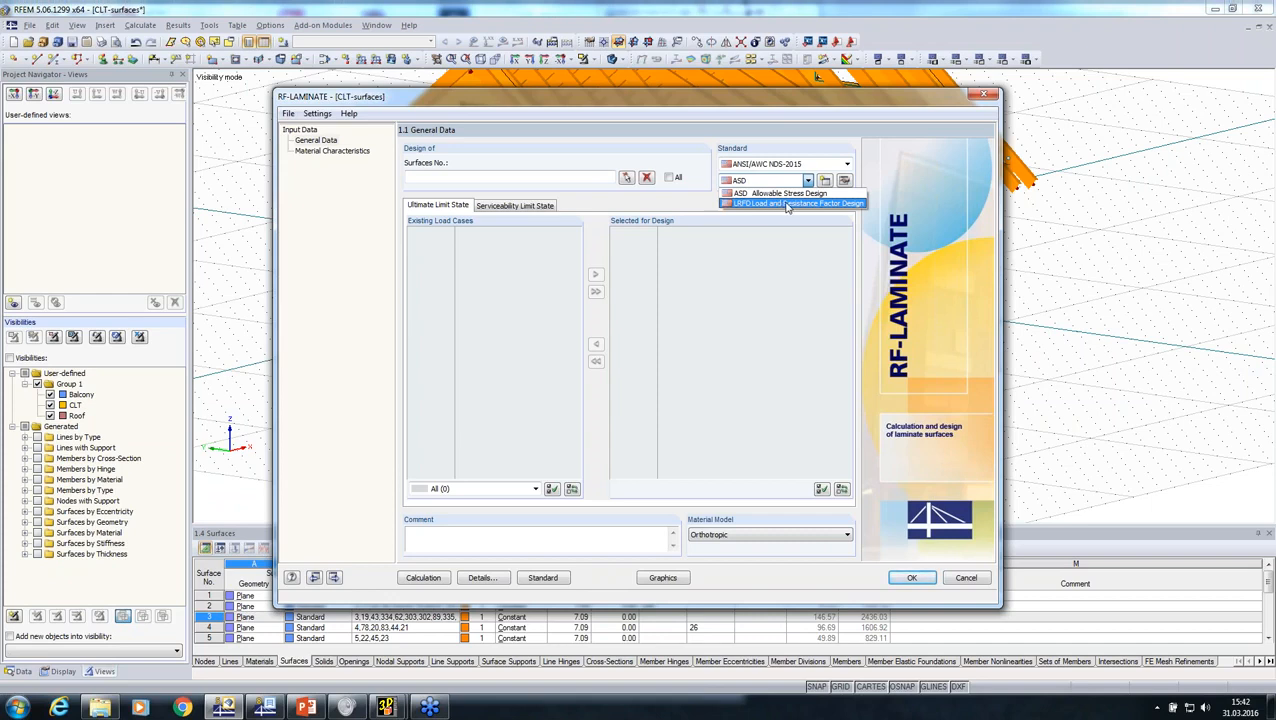
{"action": "left_click", "coordinate": [787, 204]}
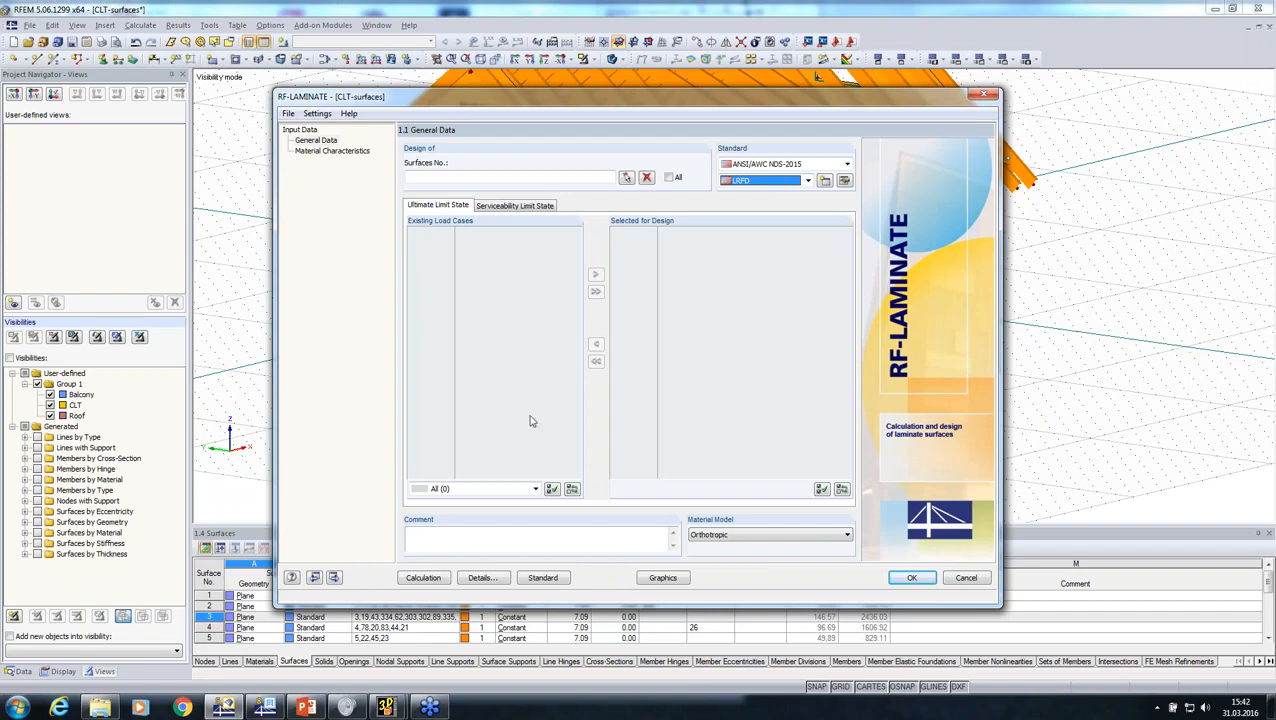
{"action": "left_click", "coordinate": [966, 579]}
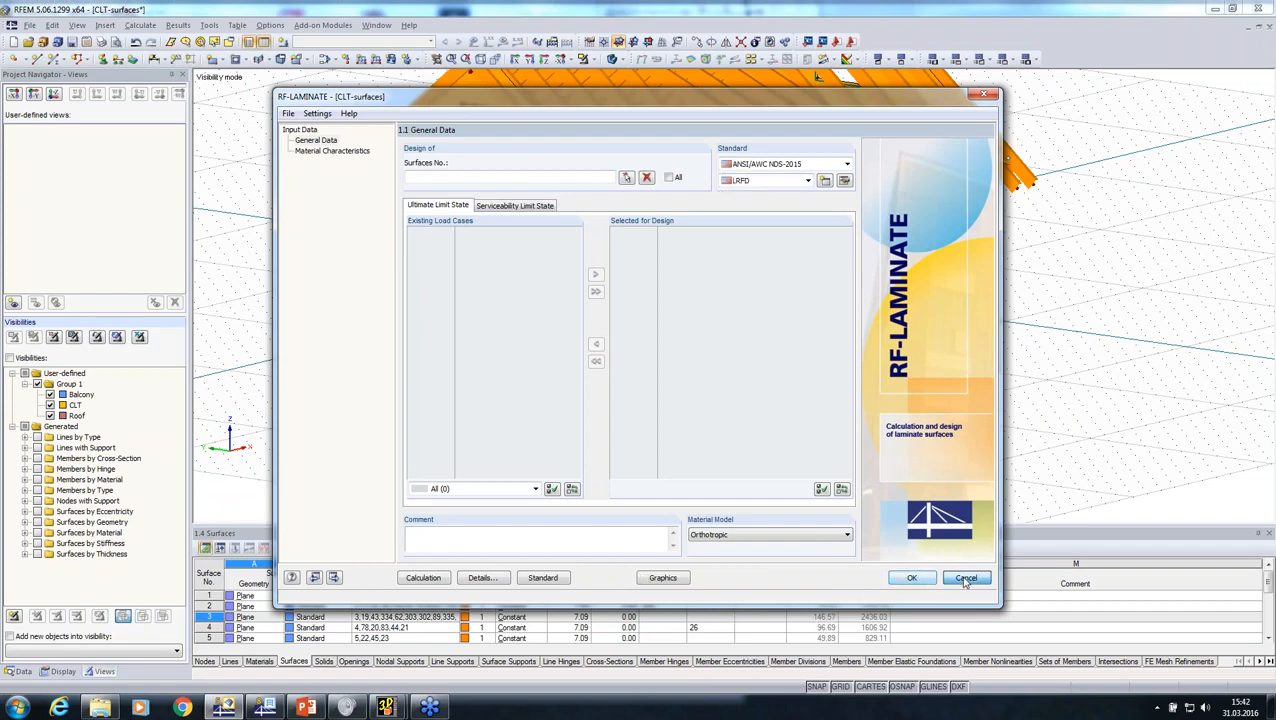
{"action": "left_click", "coordinate": [614, 371]}
Step: Isolate the roof by deactivating the Balcony and CLT visibilities and showing only Roof
{"action": "scroll", "coordinate": [640, 300], "scroll_direction": "up", "scroll_amount": 3}
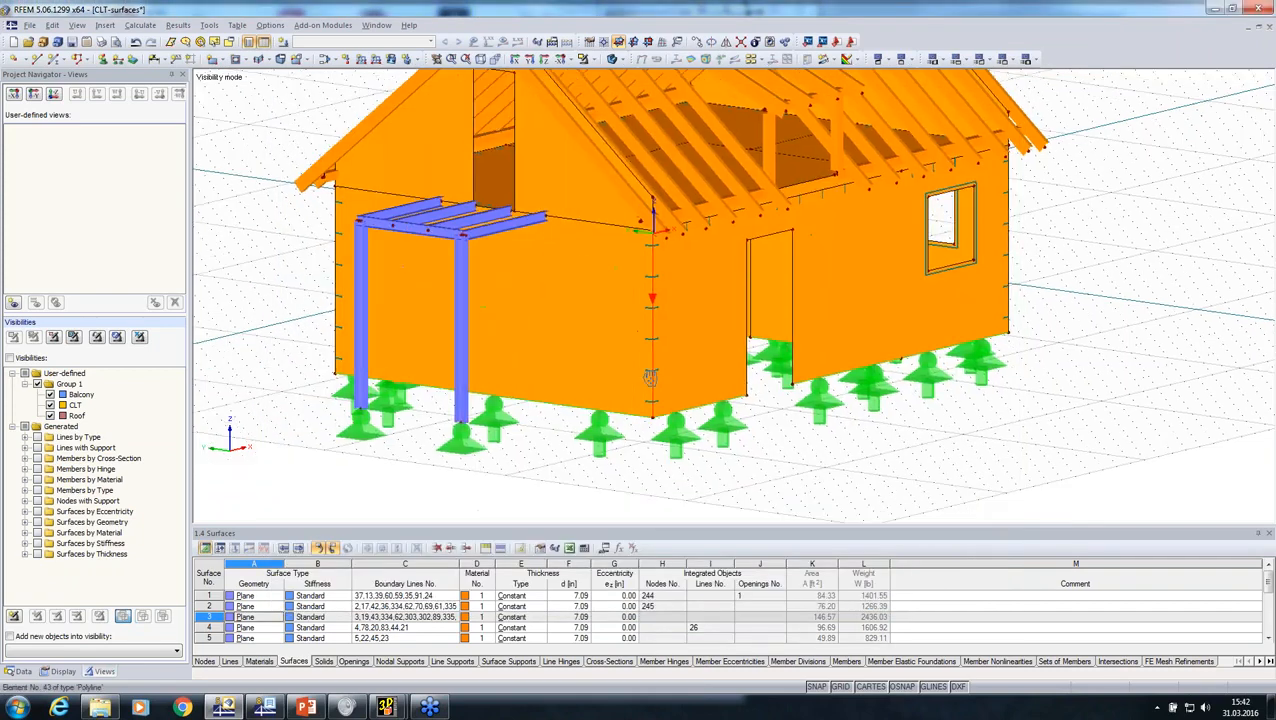
{"action": "scroll", "coordinate": [433, 399], "scroll_direction": "down", "scroll_amount": 5}
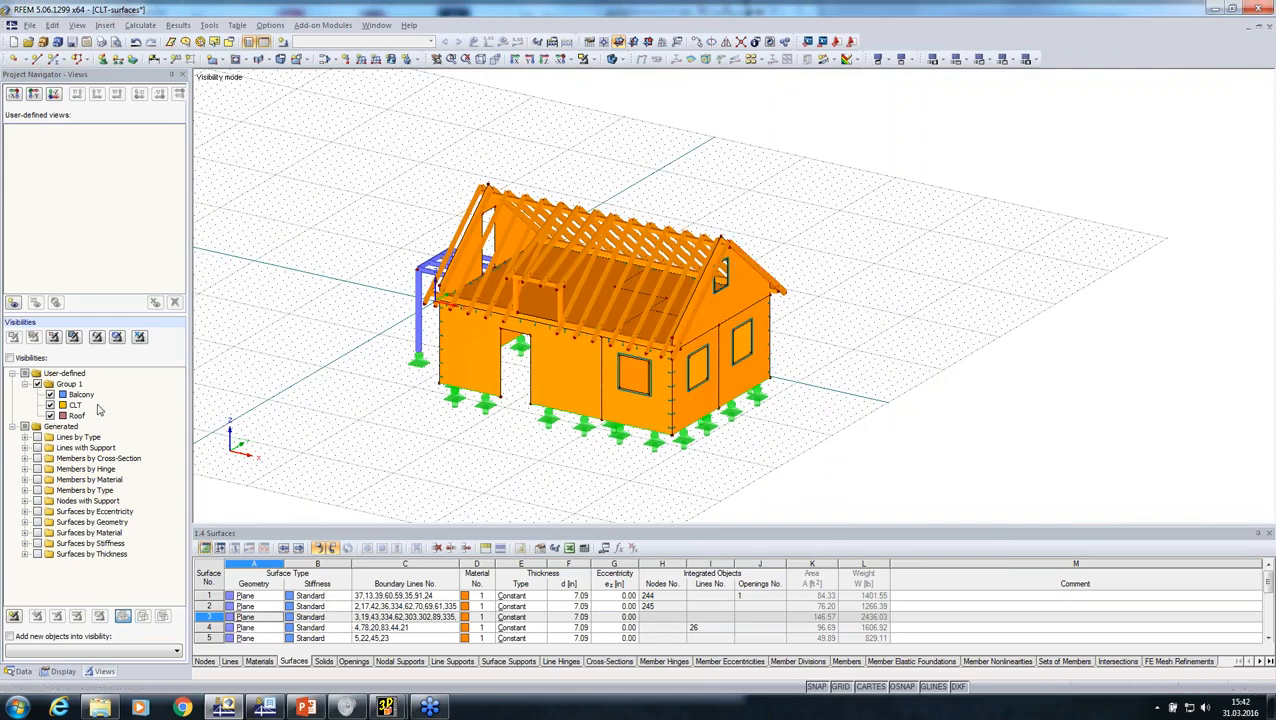
{"action": "left_click", "coordinate": [50, 395]}
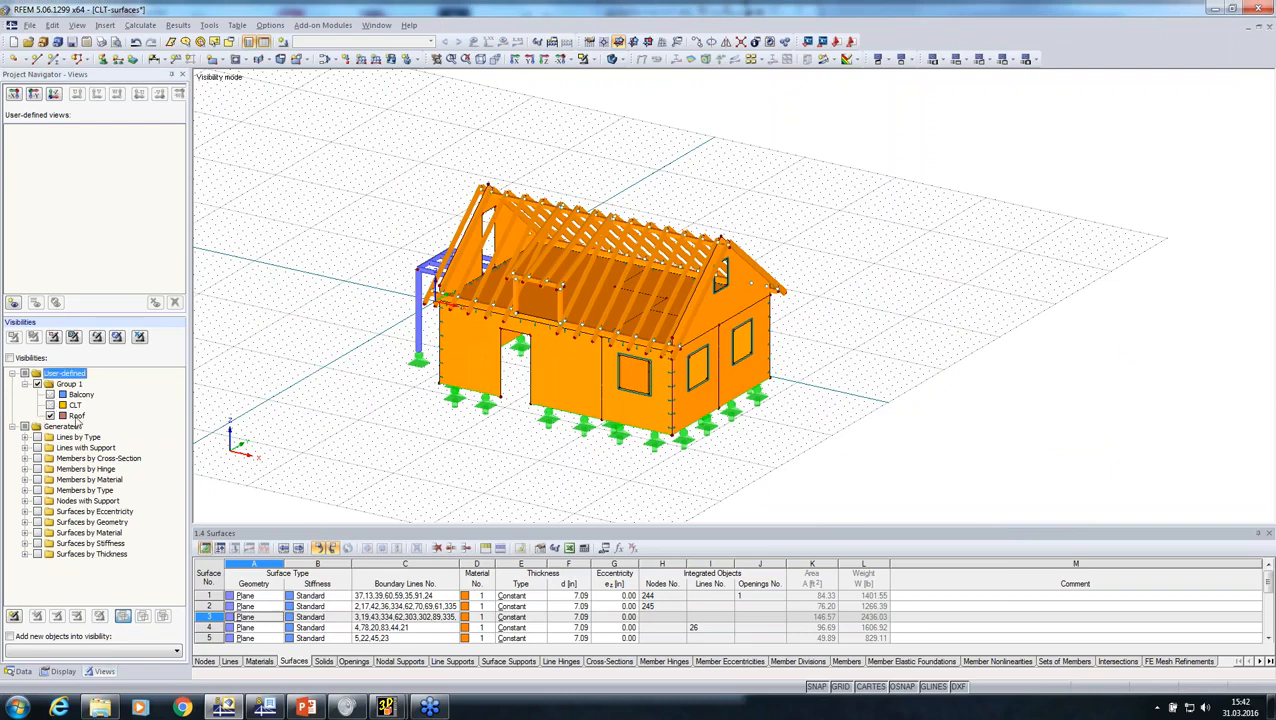
{"action": "left_click", "coordinate": [80, 416]}
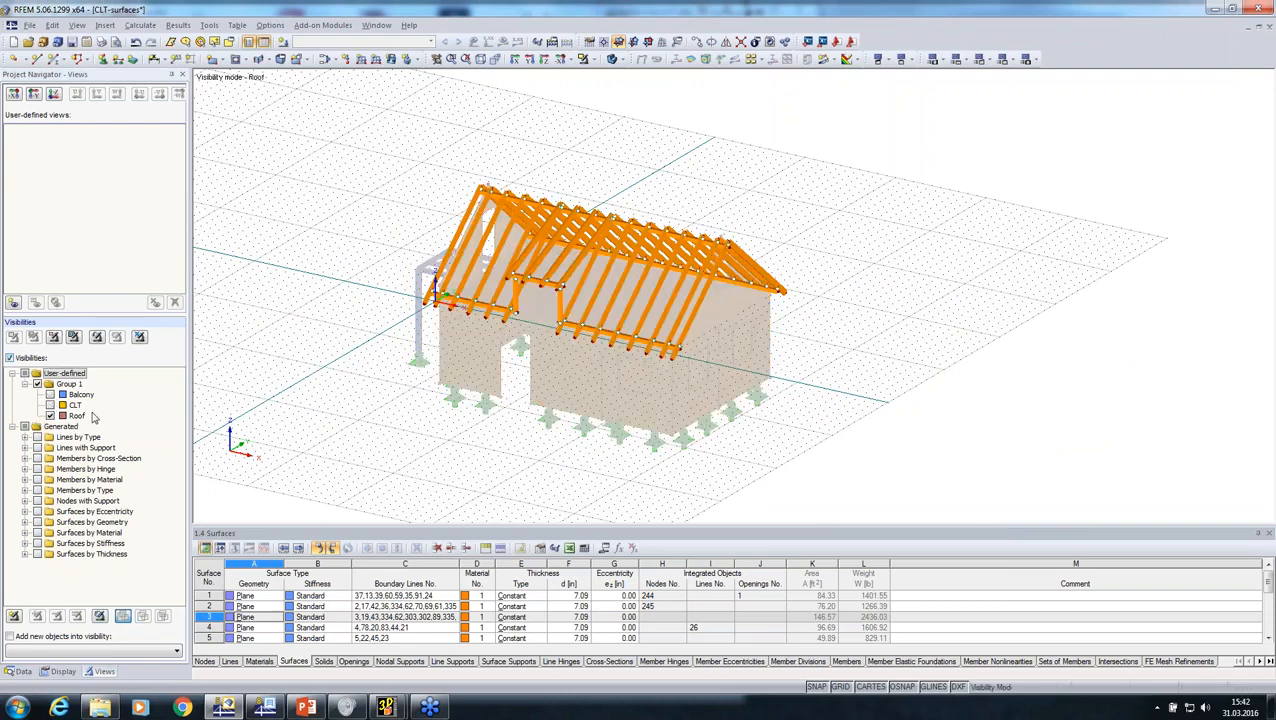
Step: Display the isolated roof model as wireframe
{"action": "middle_click_drag", "start_coordinate": [503, 458], "coordinate": [850, 400], "text": "ctrl"}
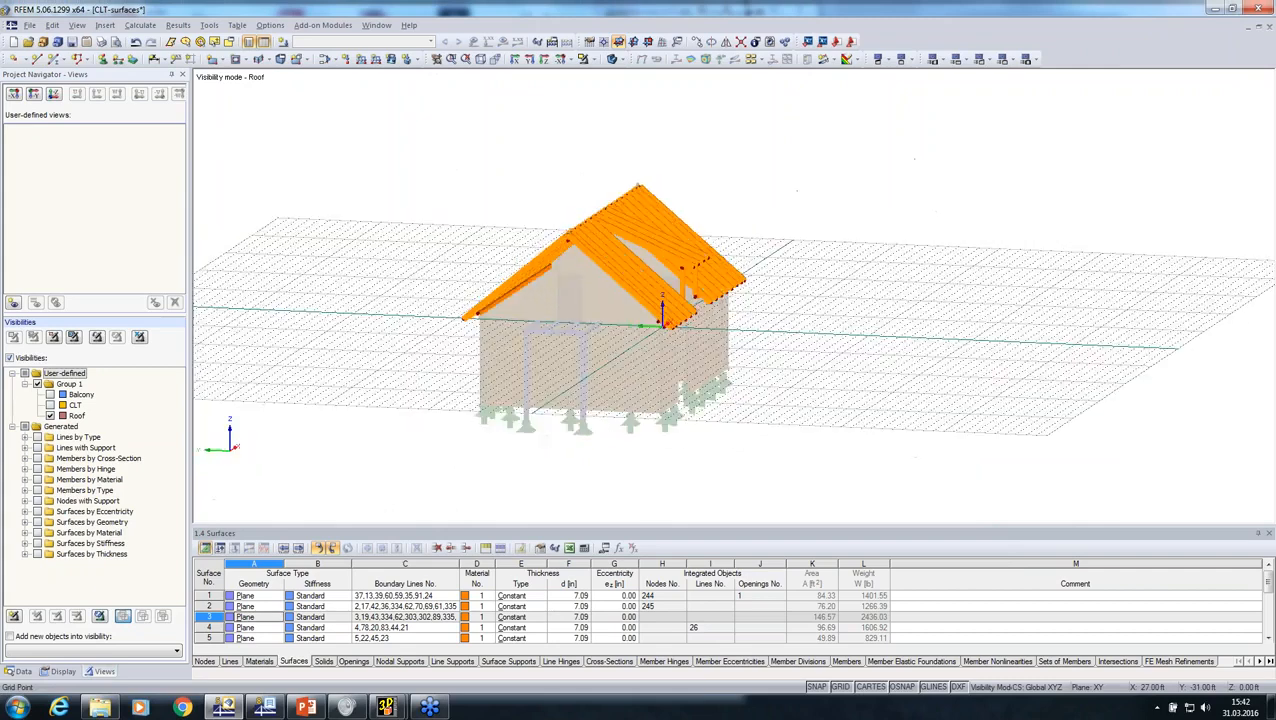
{"action": "left_click", "coordinate": [612, 58]}
{"action": "middle_click_drag", "start_coordinate": [661, 318], "coordinate": [700, 372], "text": "ctrl"}
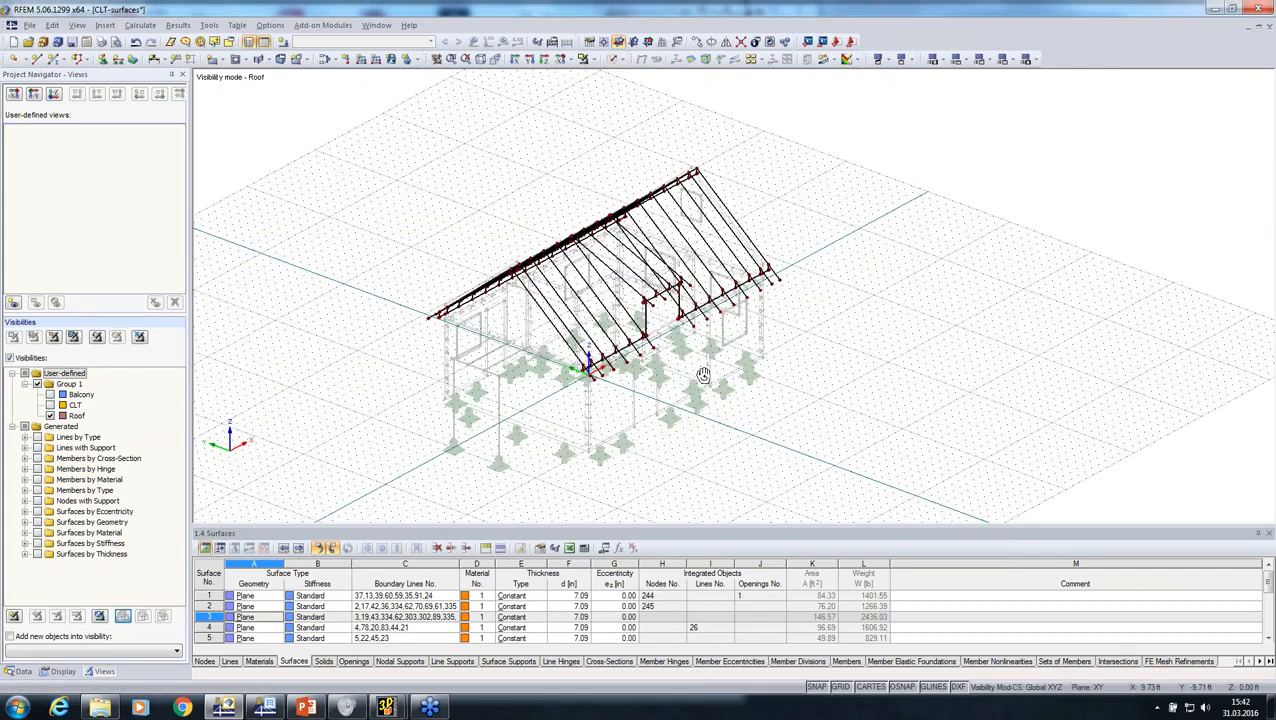
Step: Start generating member loads from an area load via plane, with dead load case LC1 and active self-weight of -1.000 in Z
{"action": "left_click", "coordinate": [209, 25]}
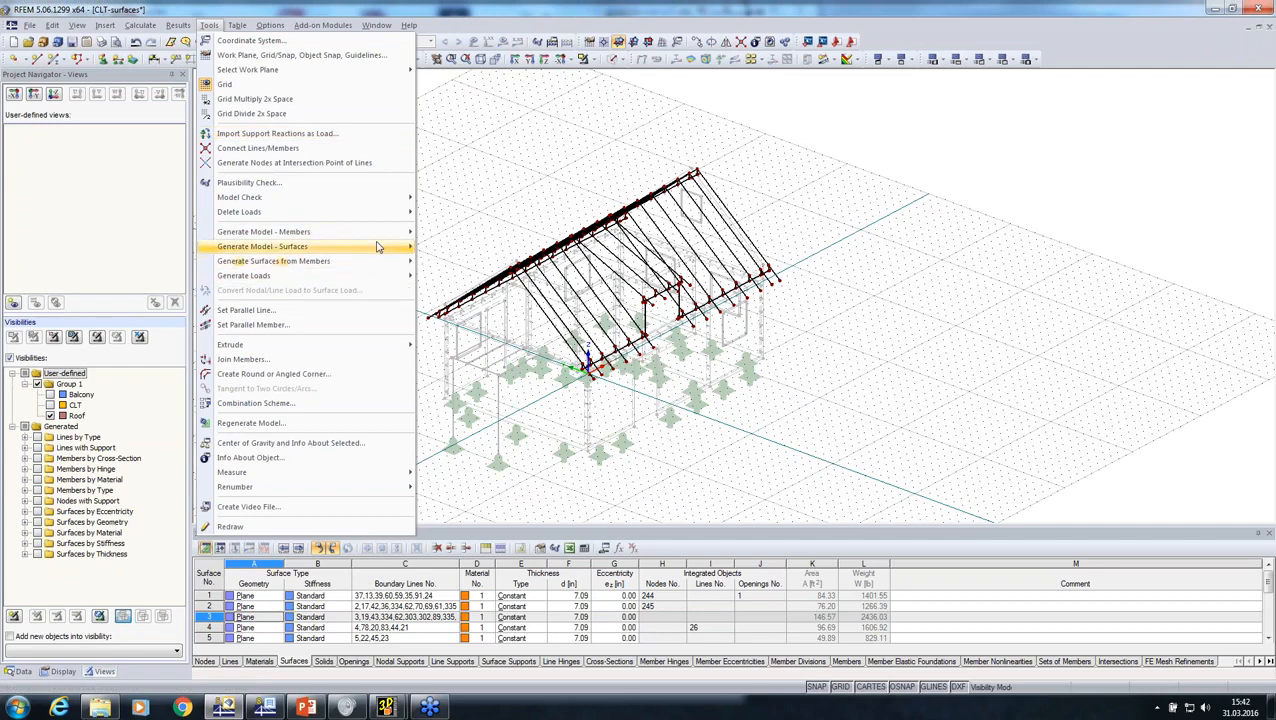
{"action": "mouse_move", "coordinate": [377, 282]}
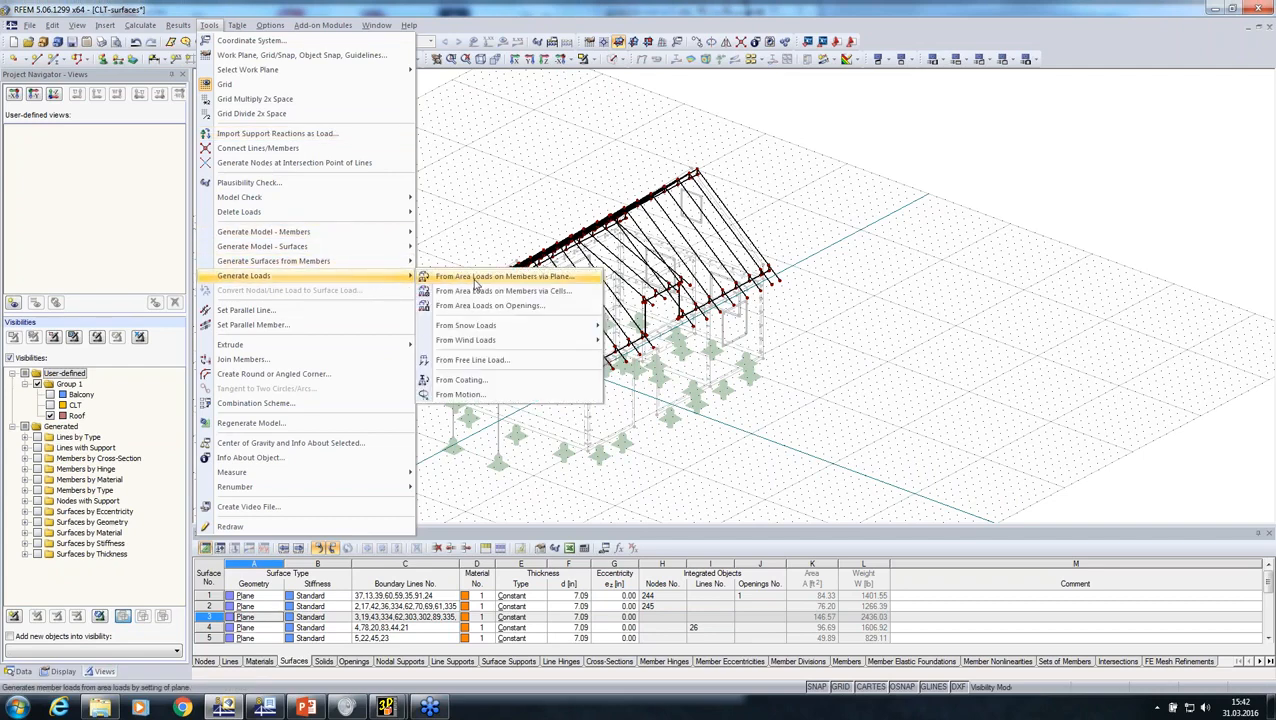
{"action": "left_click", "coordinate": [477, 285]}
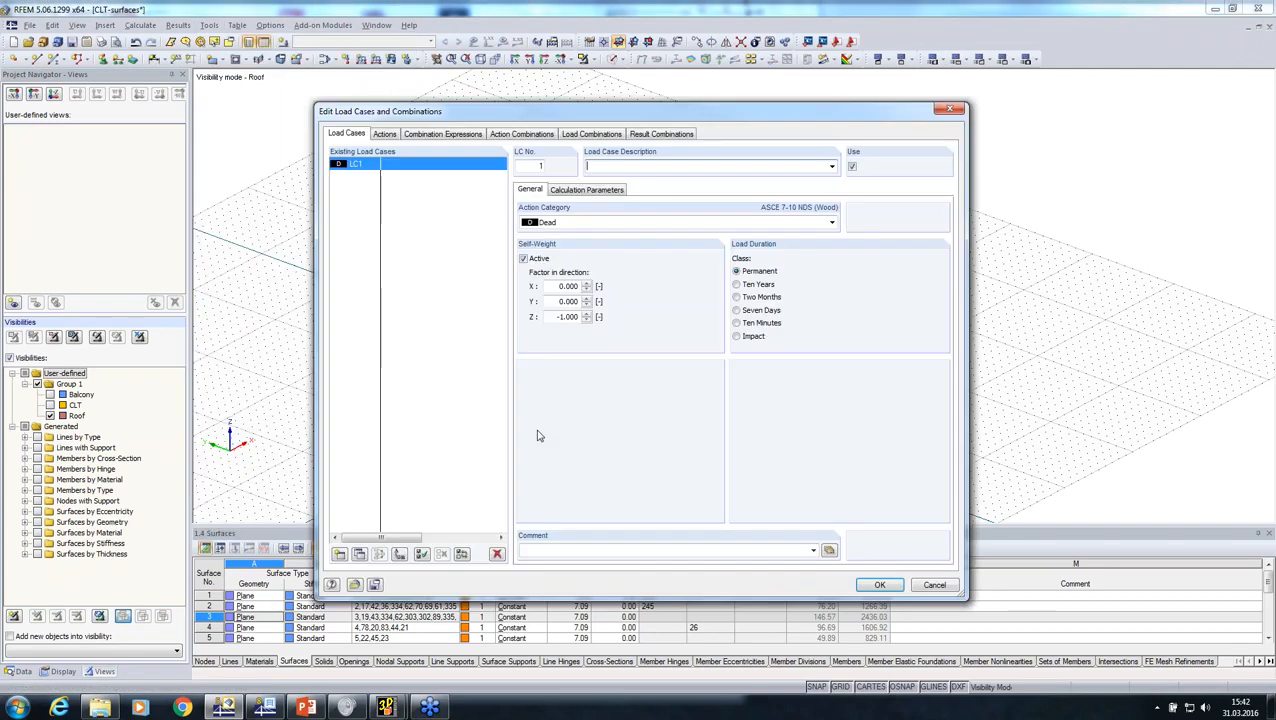
{"action": "left_click", "coordinate": [879, 586]}
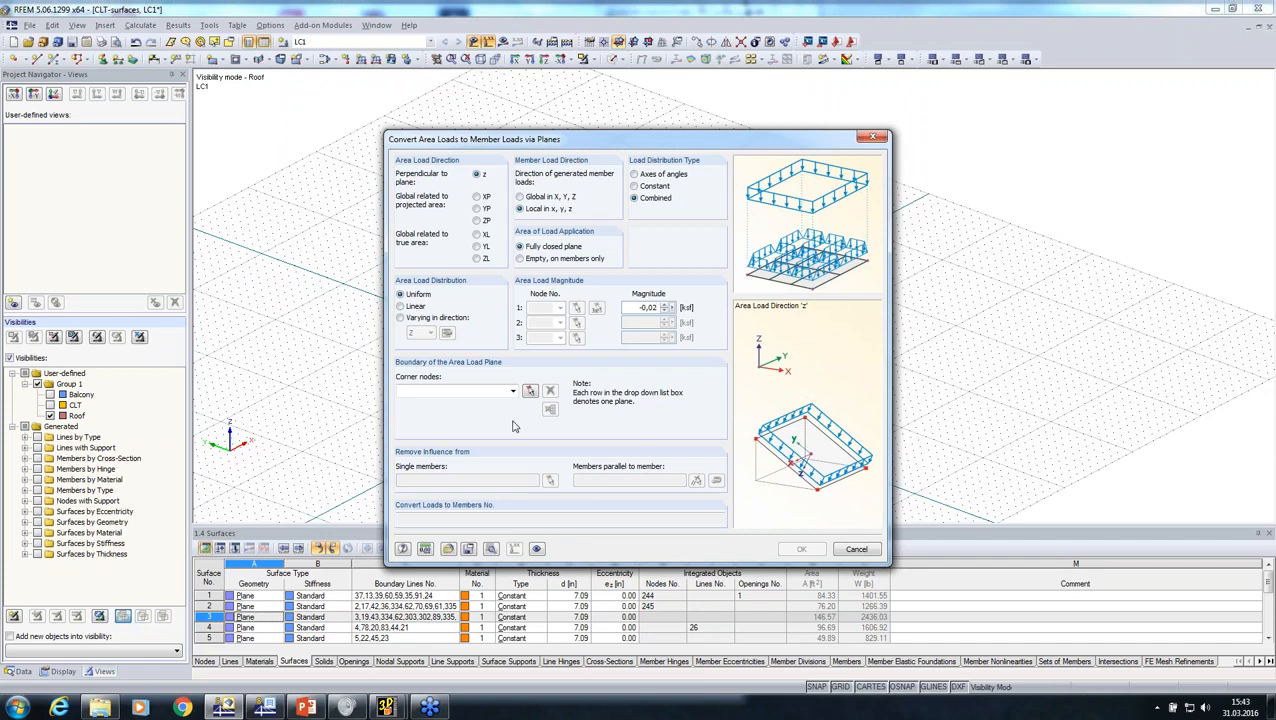
Step: Generate a uniform area load of -0.020 ksf on the roof slope without the dormer, bounded by corner nodes 114, 112, 214 and 216
{"action": "left_click", "coordinate": [530, 391]}
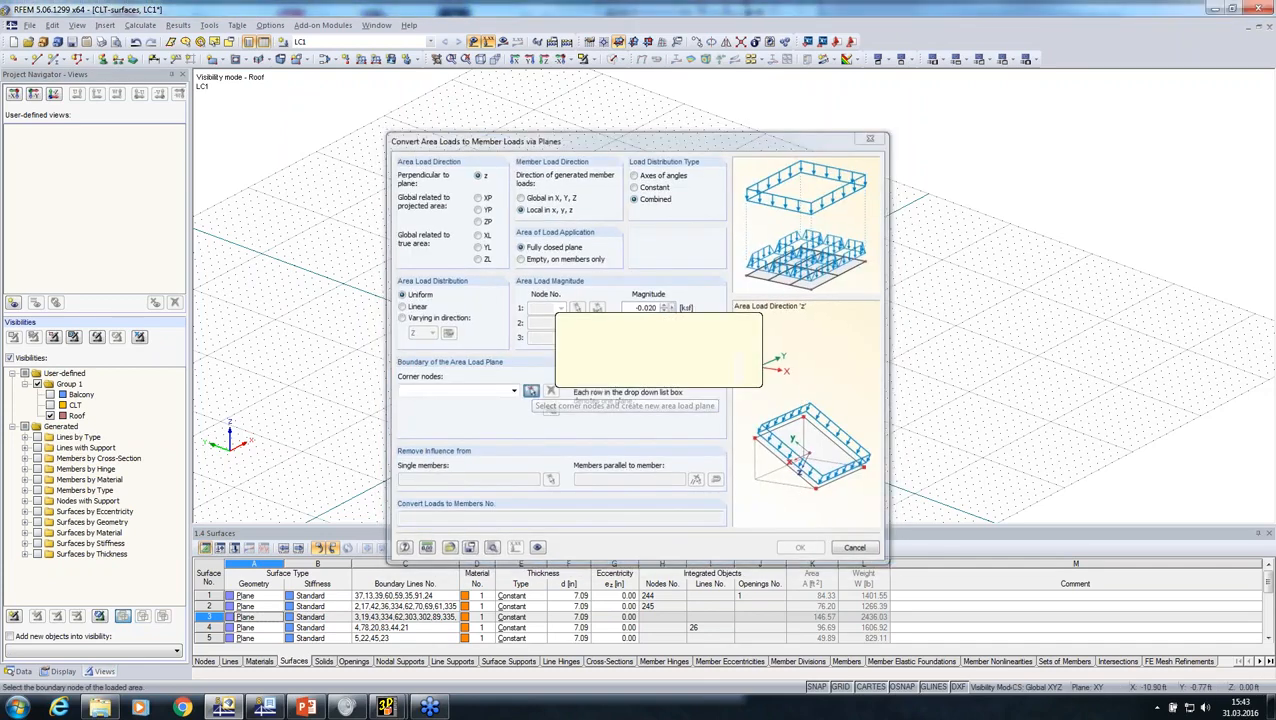
{"action": "middle_click_drag", "start_coordinate": [429, 327], "coordinate": [885, 326], "text": "ctrl"}
{"action": "scroll", "coordinate": [520, 288], "scroll_direction": "up", "scroll_amount": 3}
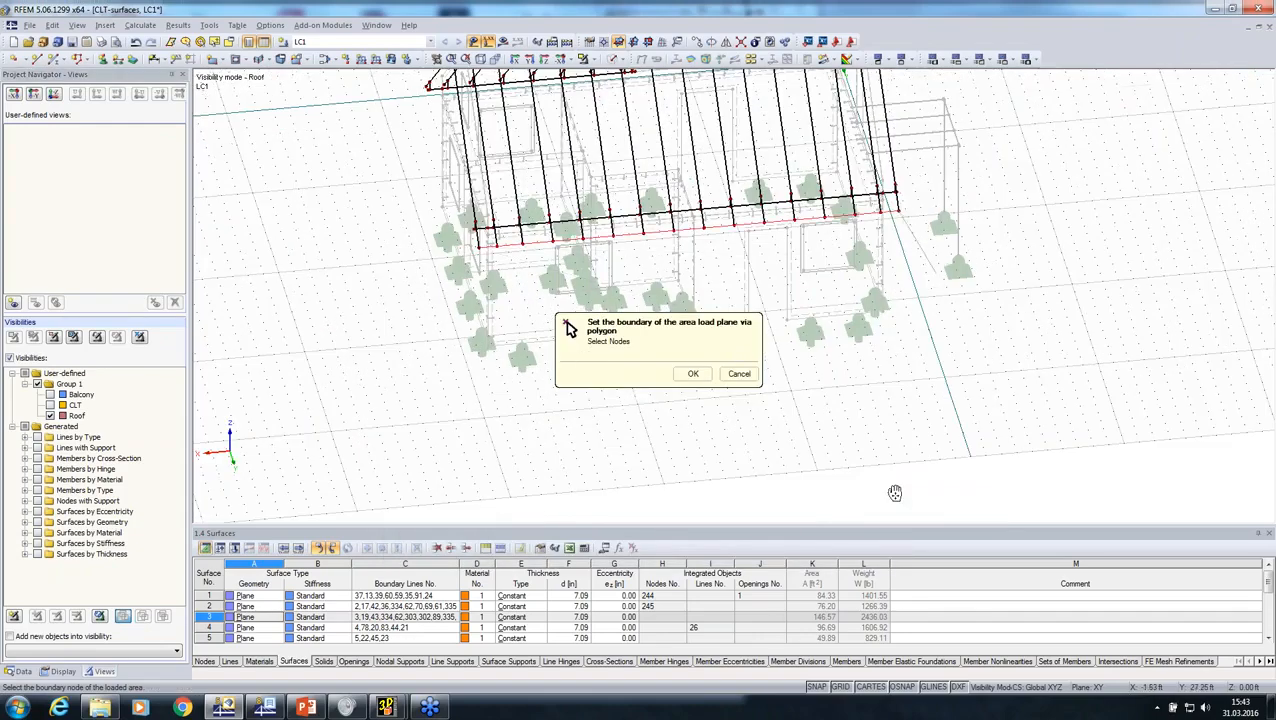
{"action": "middle_click_drag", "start_coordinate": [893, 490], "coordinate": [1174, 190], "text": "ctrl"}
{"action": "scroll", "coordinate": [833, 311], "scroll_direction": "up", "scroll_amount": 4}
{"action": "scroll", "coordinate": [442, 215], "scroll_direction": "up", "scroll_amount": 3}
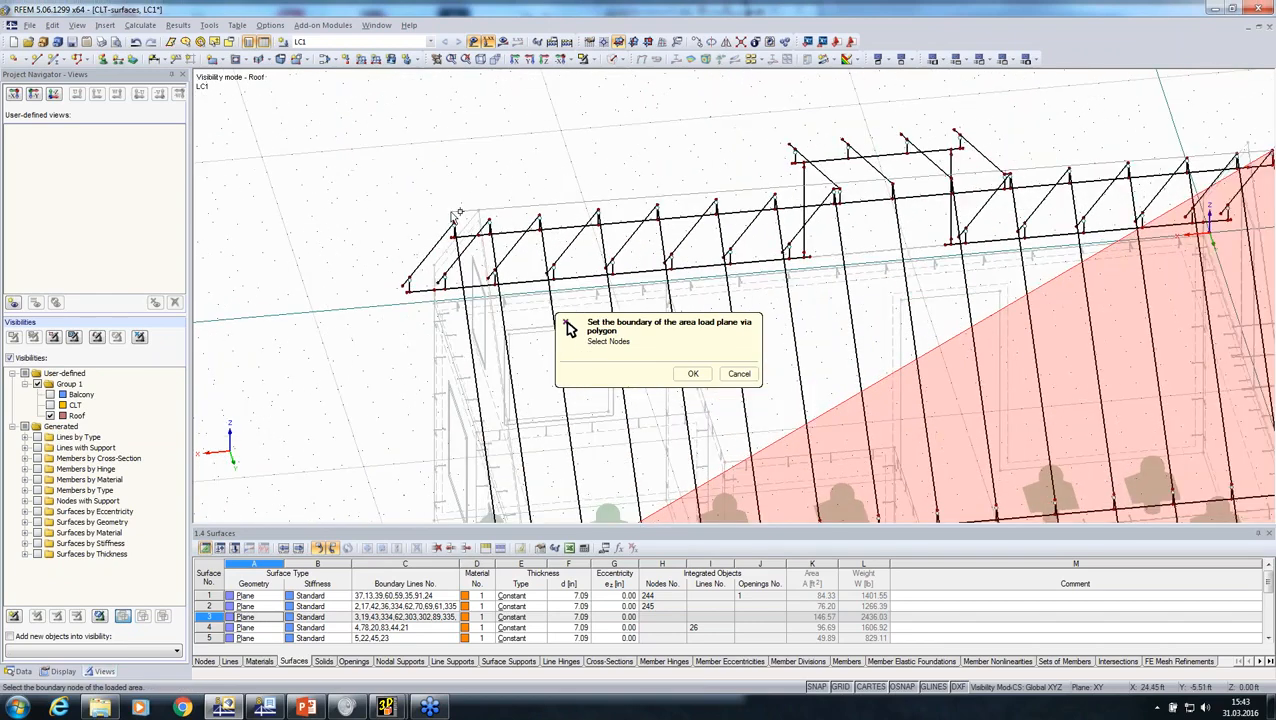
{"action": "left_click", "coordinate": [454, 226]}
{"action": "left_click", "coordinate": [693, 373]}
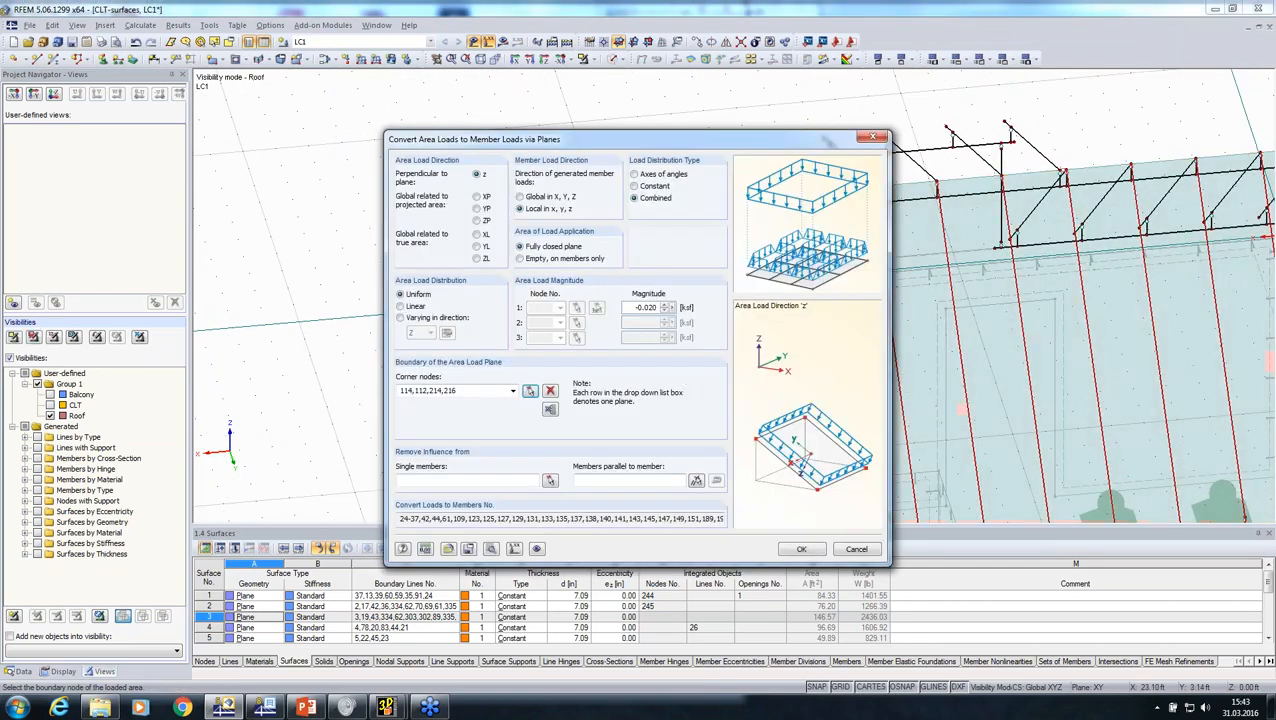
{"action": "left_click", "coordinate": [795, 550]}
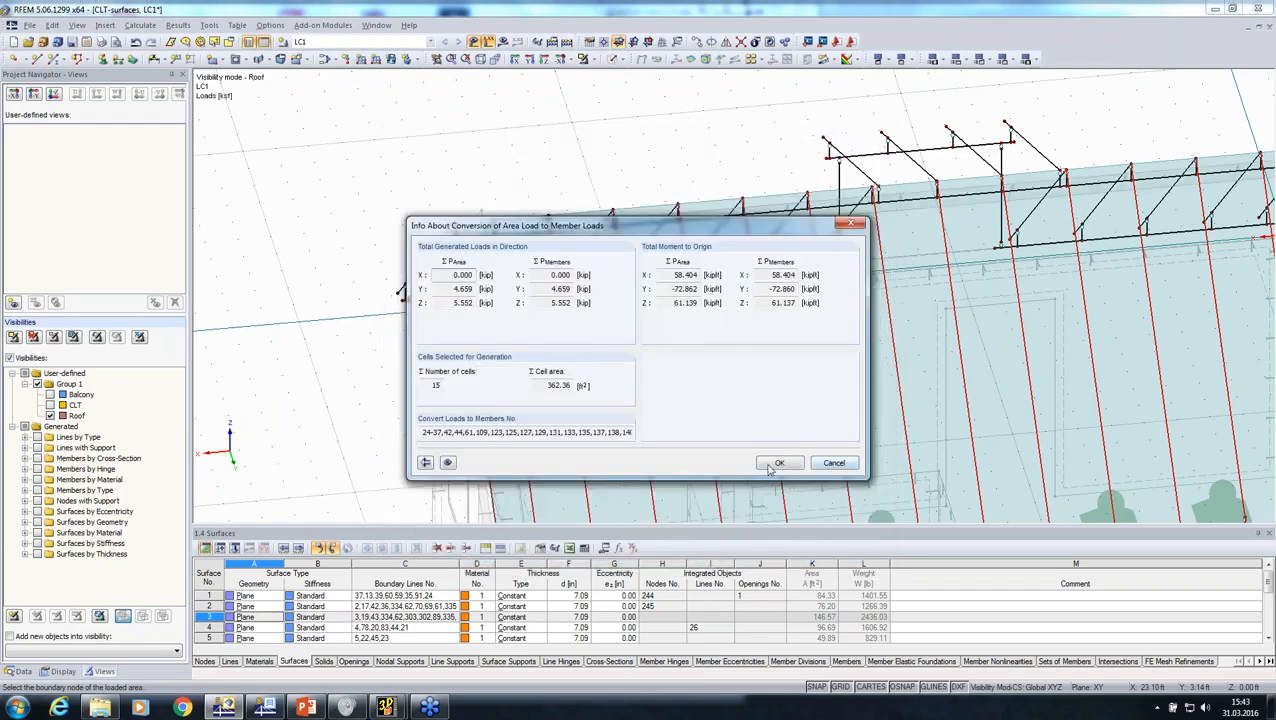
{"action": "left_click", "coordinate": [790, 464]}
Step: Change the generated roof area load's direction to ZL, global related to the true area
{"action": "scroll", "coordinate": [775, 408], "scroll_direction": "down", "scroll_amount": 3}
{"action": "middle_click_drag", "start_coordinate": [760, 405], "coordinate": [386, 303], "text": "ctrl"}
{"action": "double_click", "coordinate": [561, 318]}
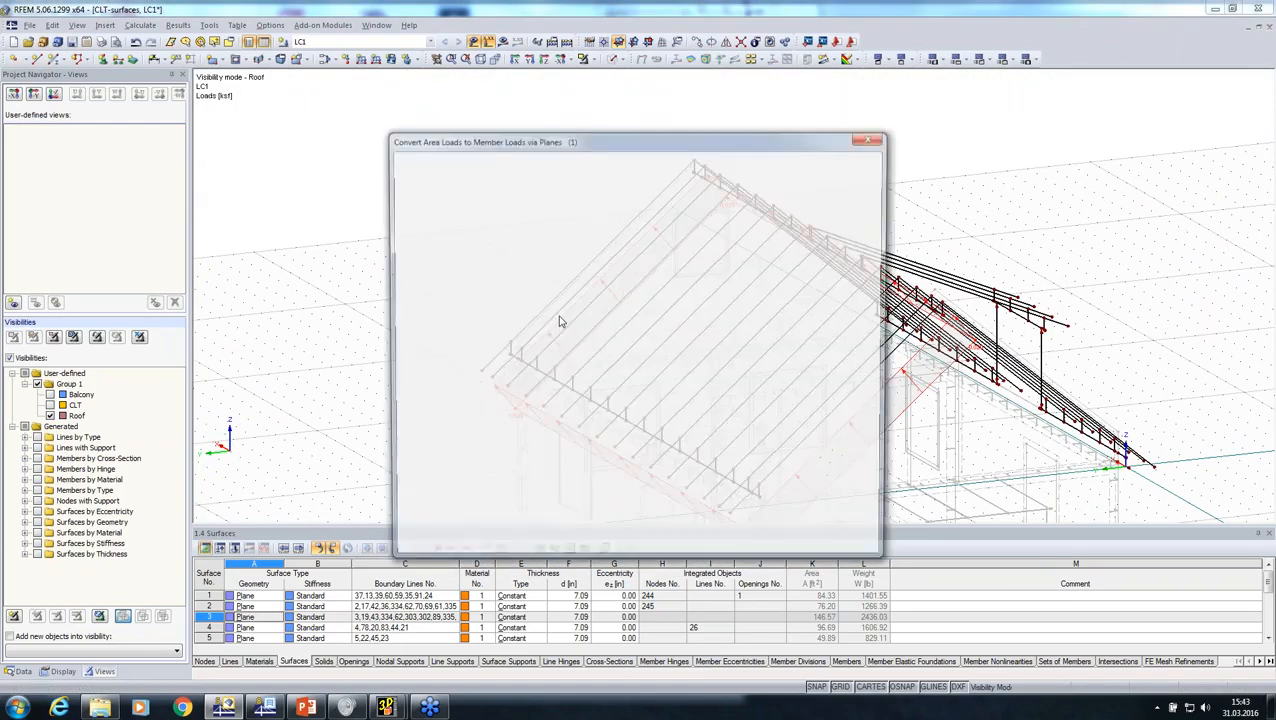
{"action": "left_click", "coordinate": [477, 259]}
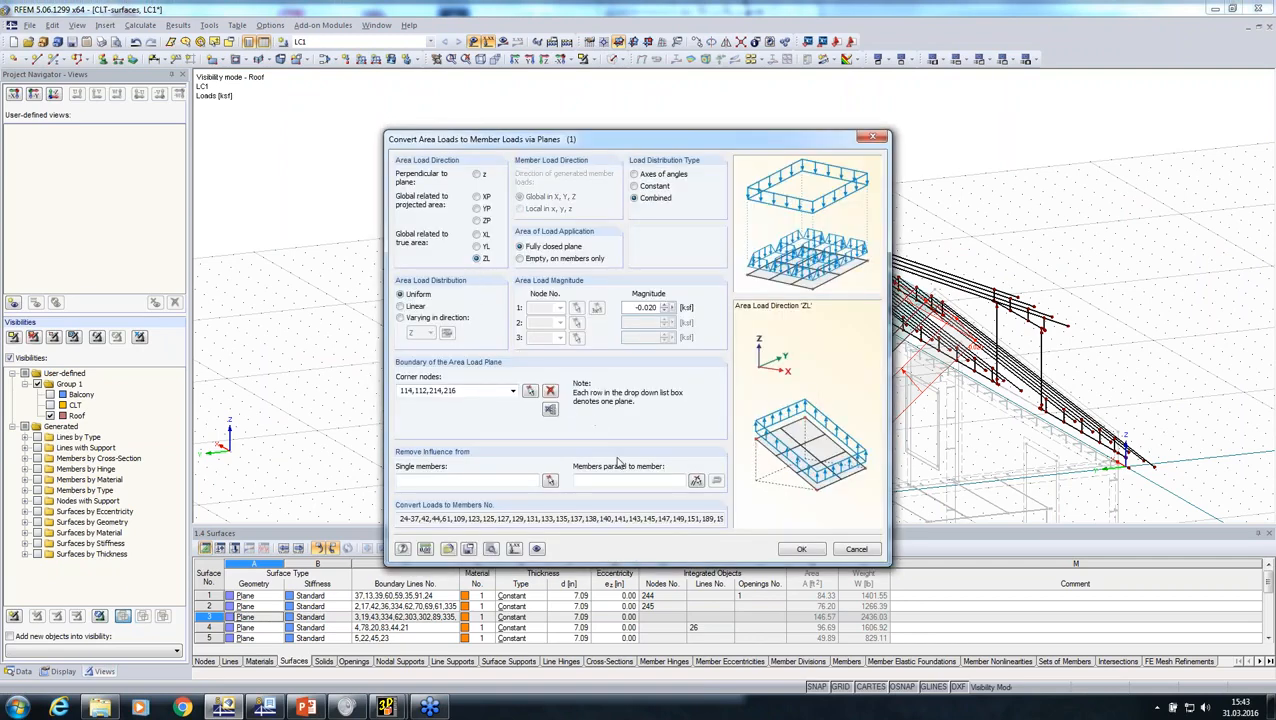
{"action": "left_click", "coordinate": [798, 551]}
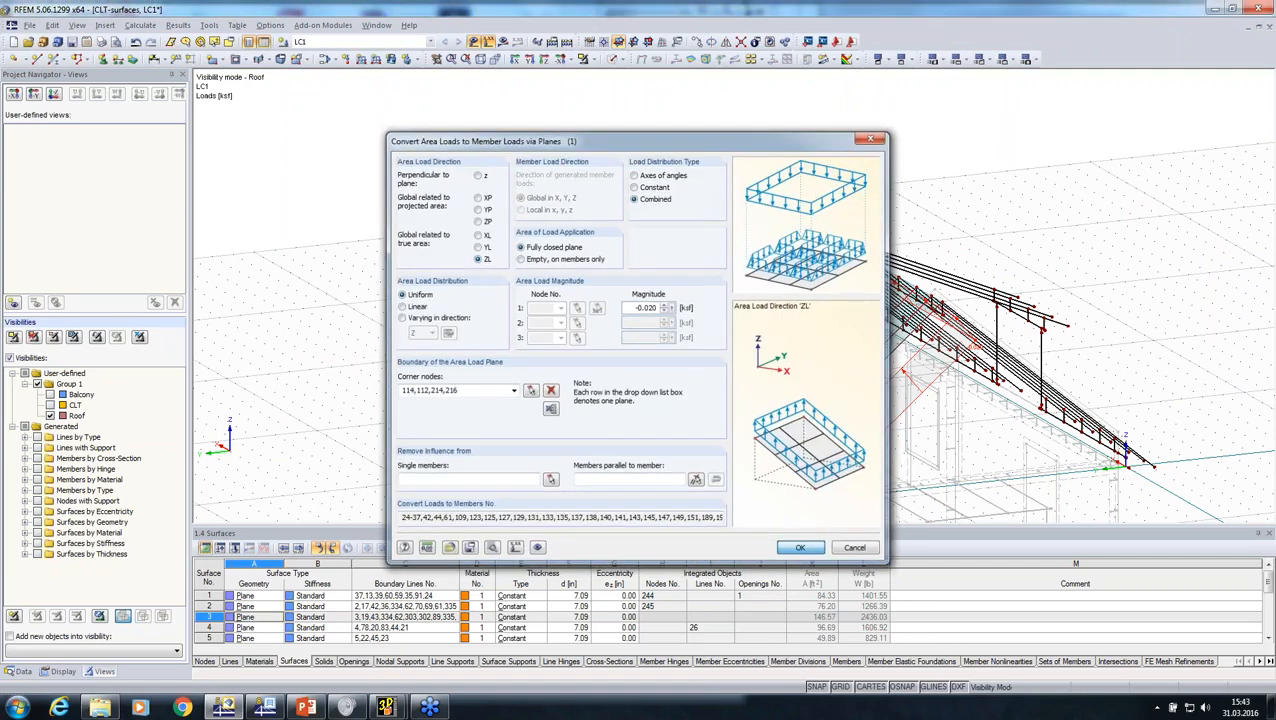
{"action": "left_click", "coordinate": [781, 463]}
{"action": "middle_click_drag", "start_coordinate": [715, 392], "coordinate": [630, 343], "text": "ctrl"}
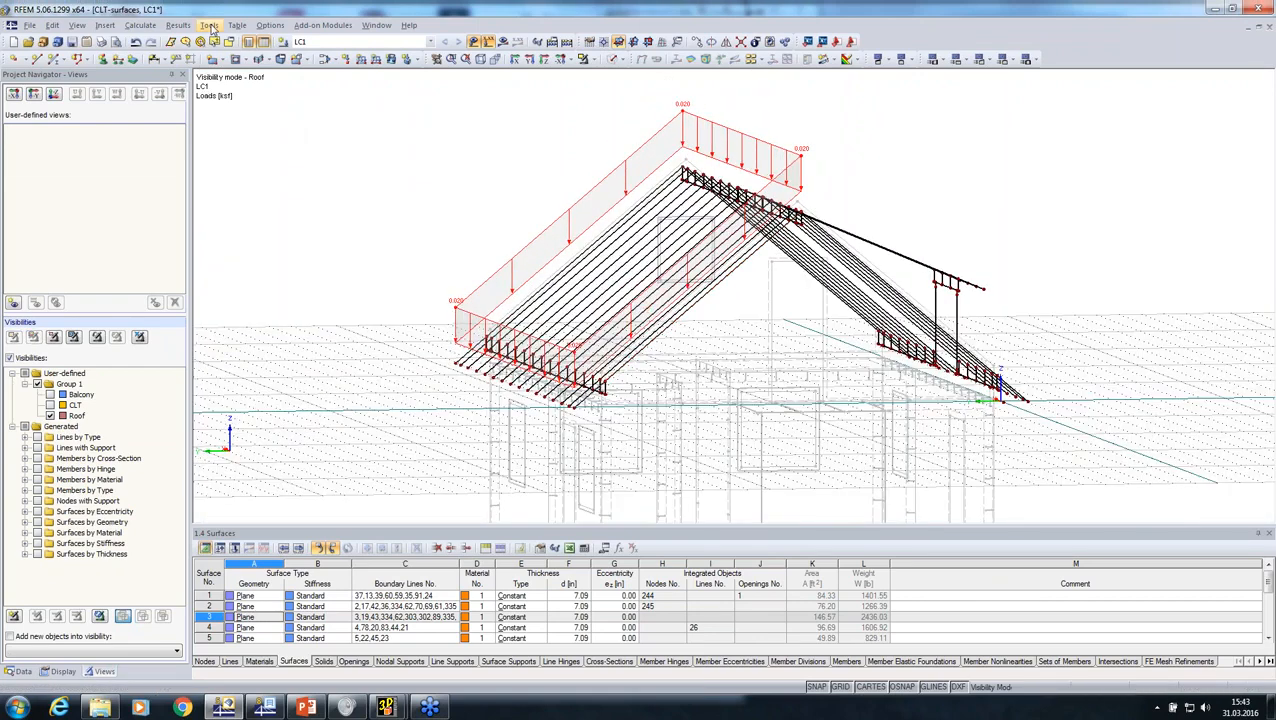
Step: Create load case LC2 with the action category Snow
{"action": "left_click", "coordinate": [283, 43]}
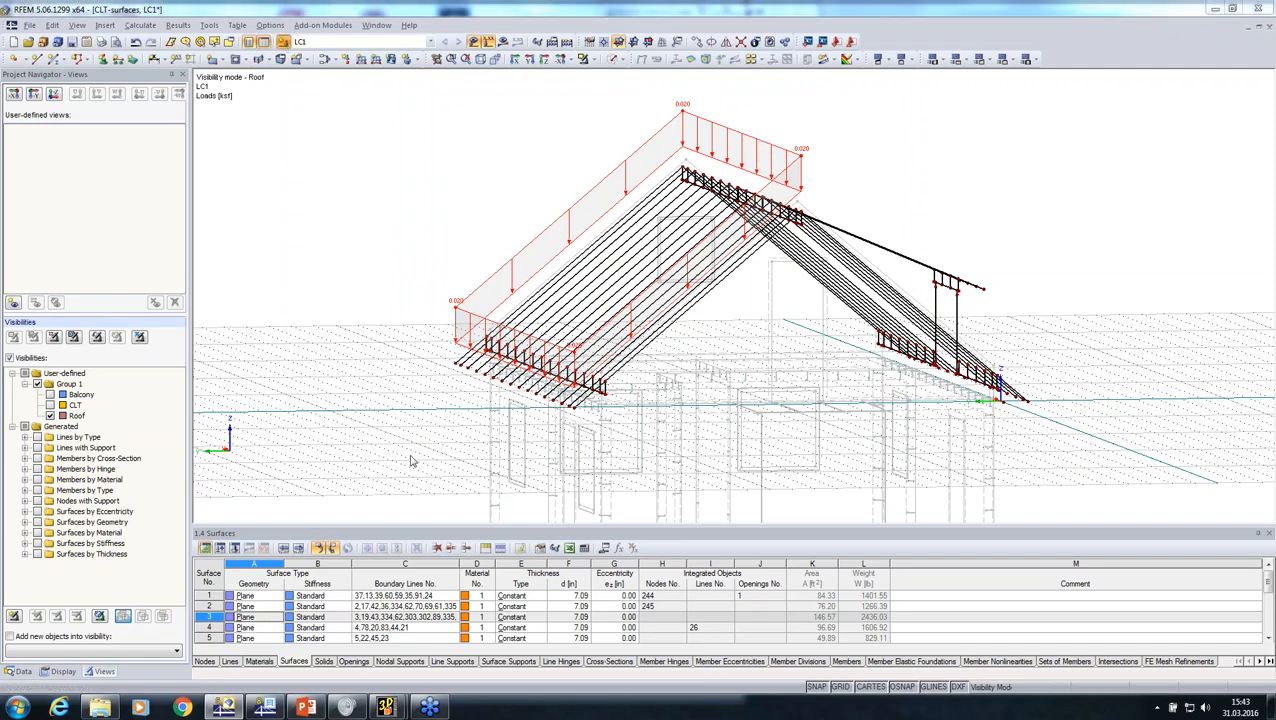
{"action": "left_click", "coordinate": [831, 231]}
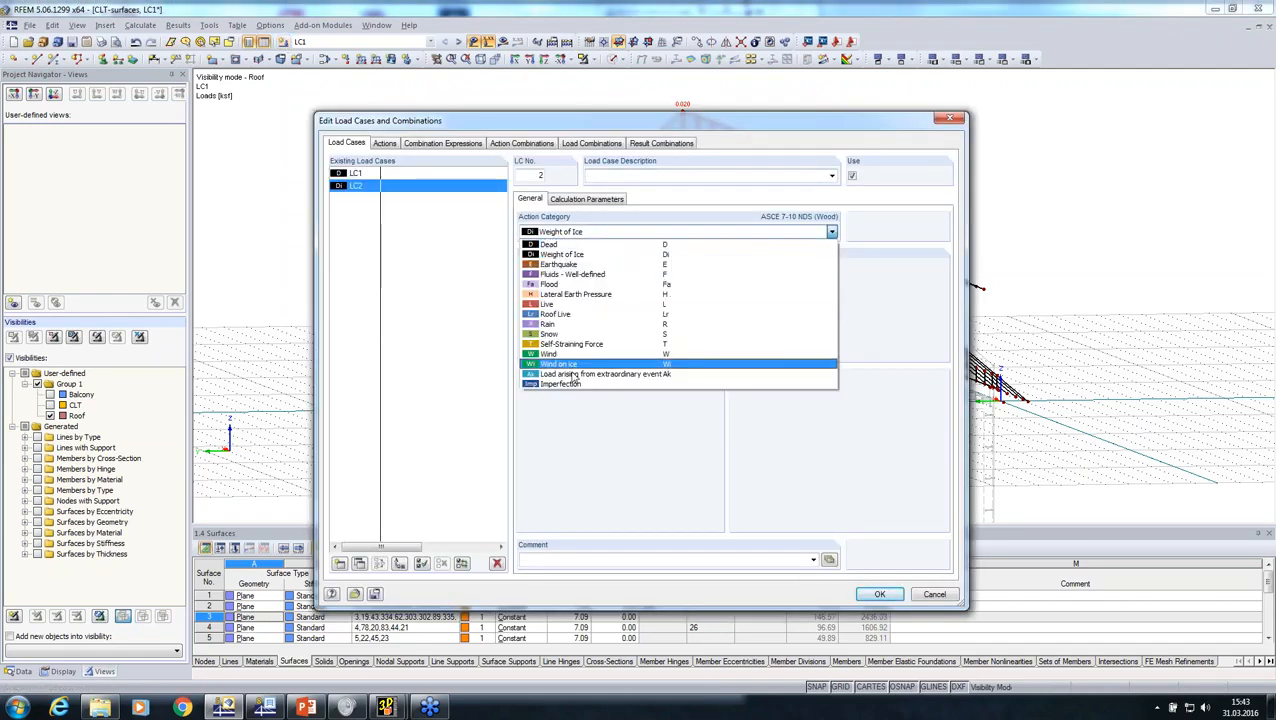
{"action": "left_click", "coordinate": [556, 335]}
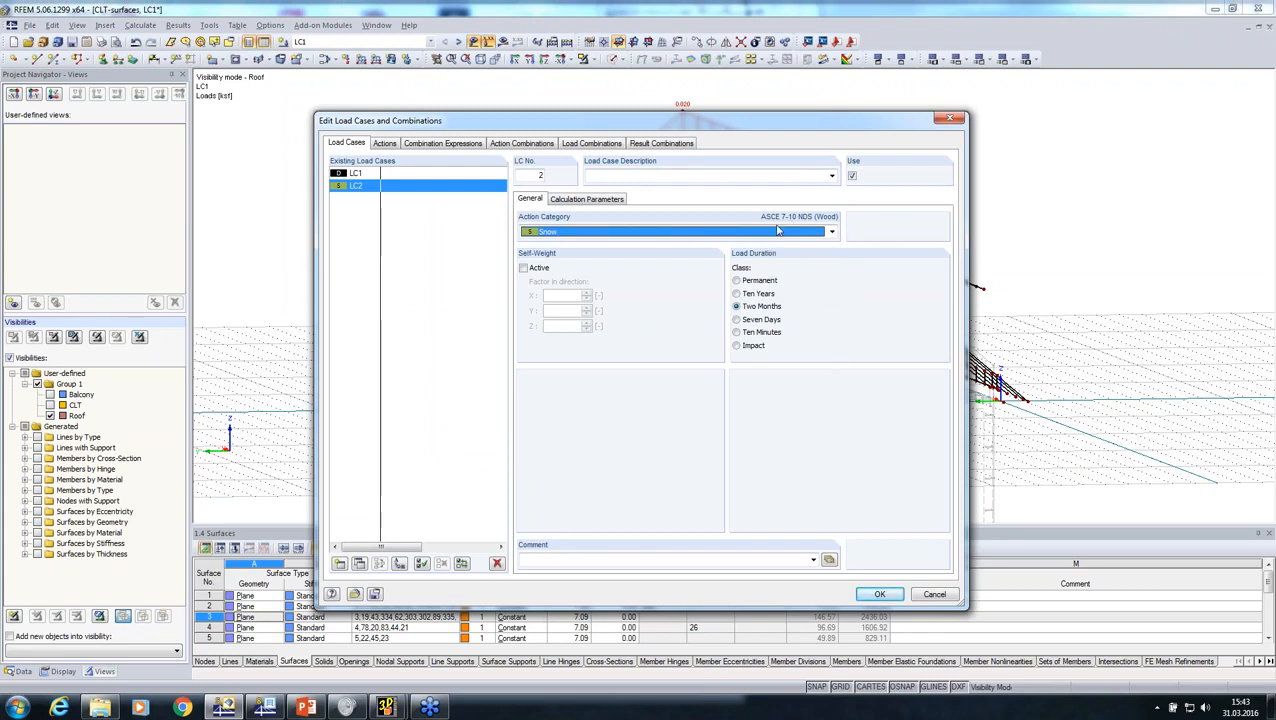
{"action": "left_click", "coordinate": [870, 596]}
{"action": "left_click", "coordinate": [872, 594]}
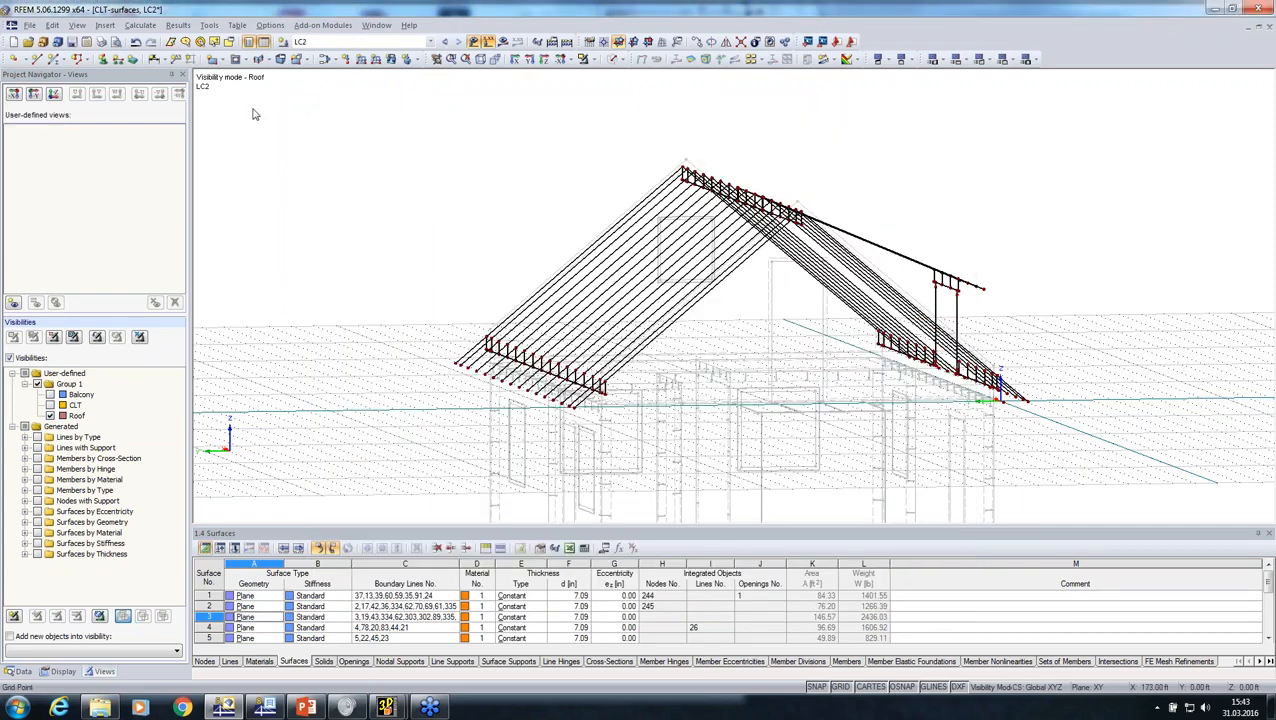
Step: Start generating snow loads for a duopitch roof according to ASCE/SEI 7-10
{"action": "left_click", "coordinate": [210, 26]}
{"action": "mouse_move", "coordinate": [400, 276]}
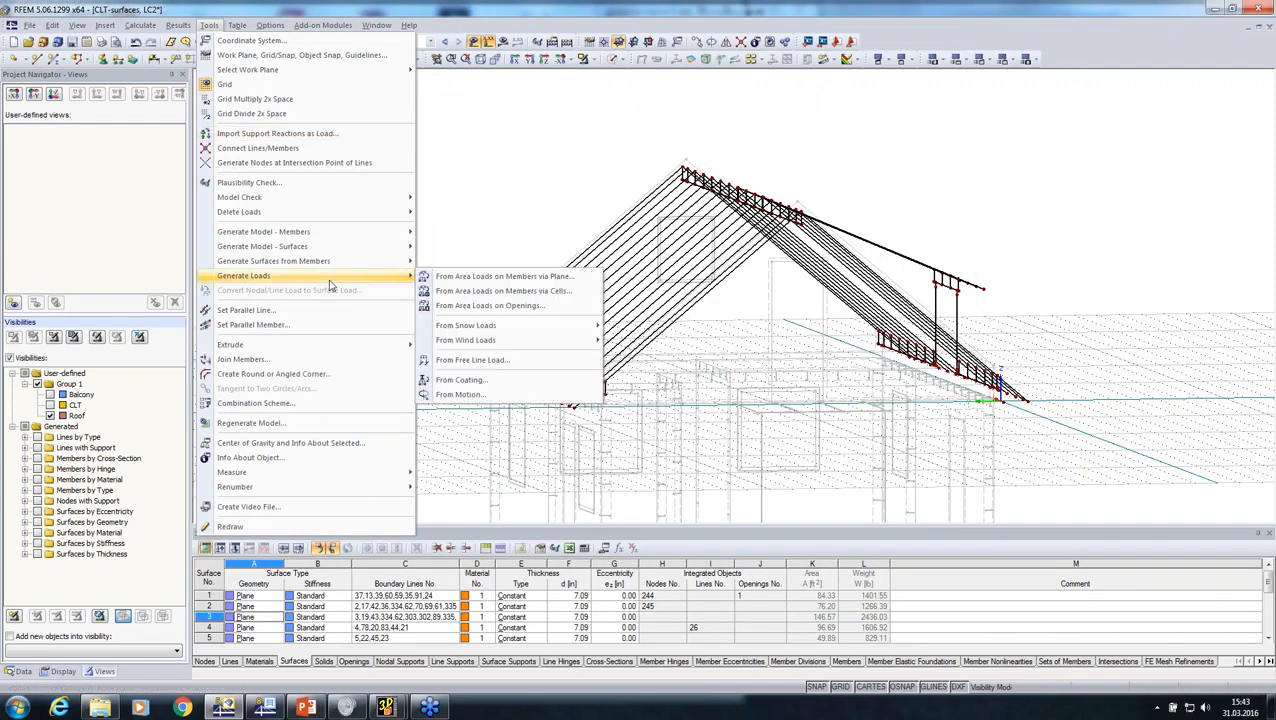
{"action": "mouse_move", "coordinate": [520, 331]}
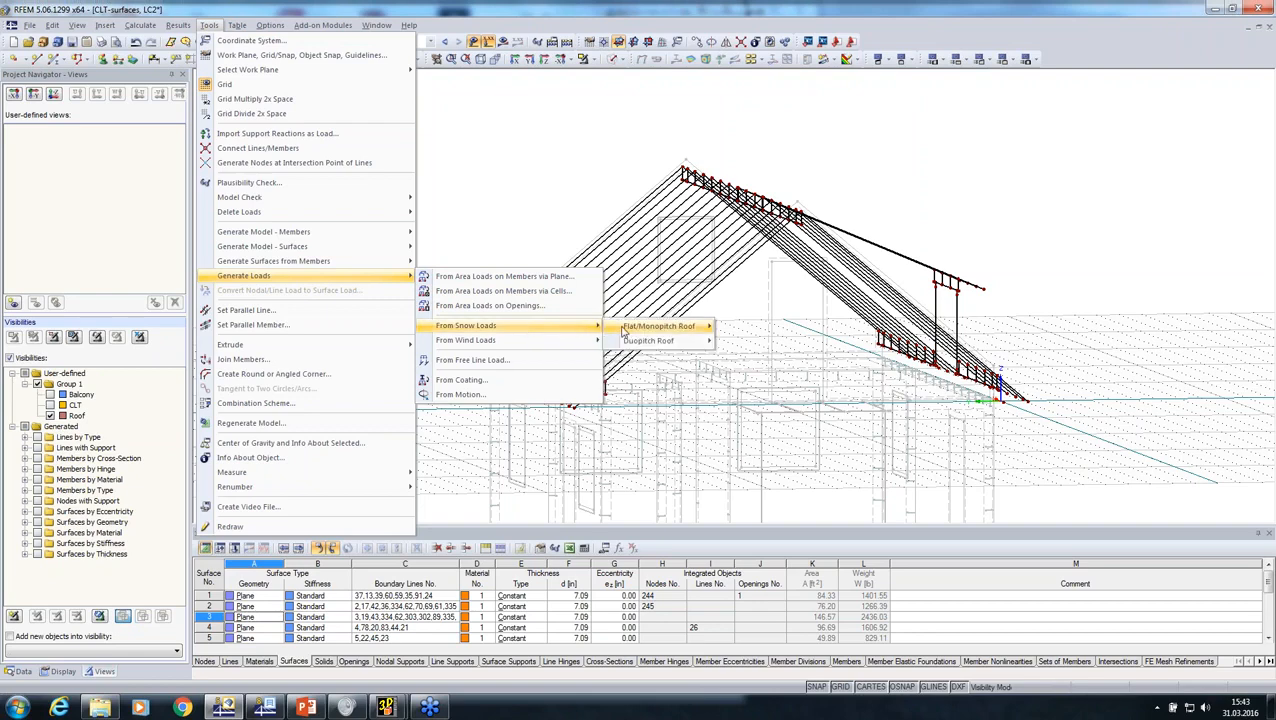
{"action": "mouse_move", "coordinate": [670, 343]}
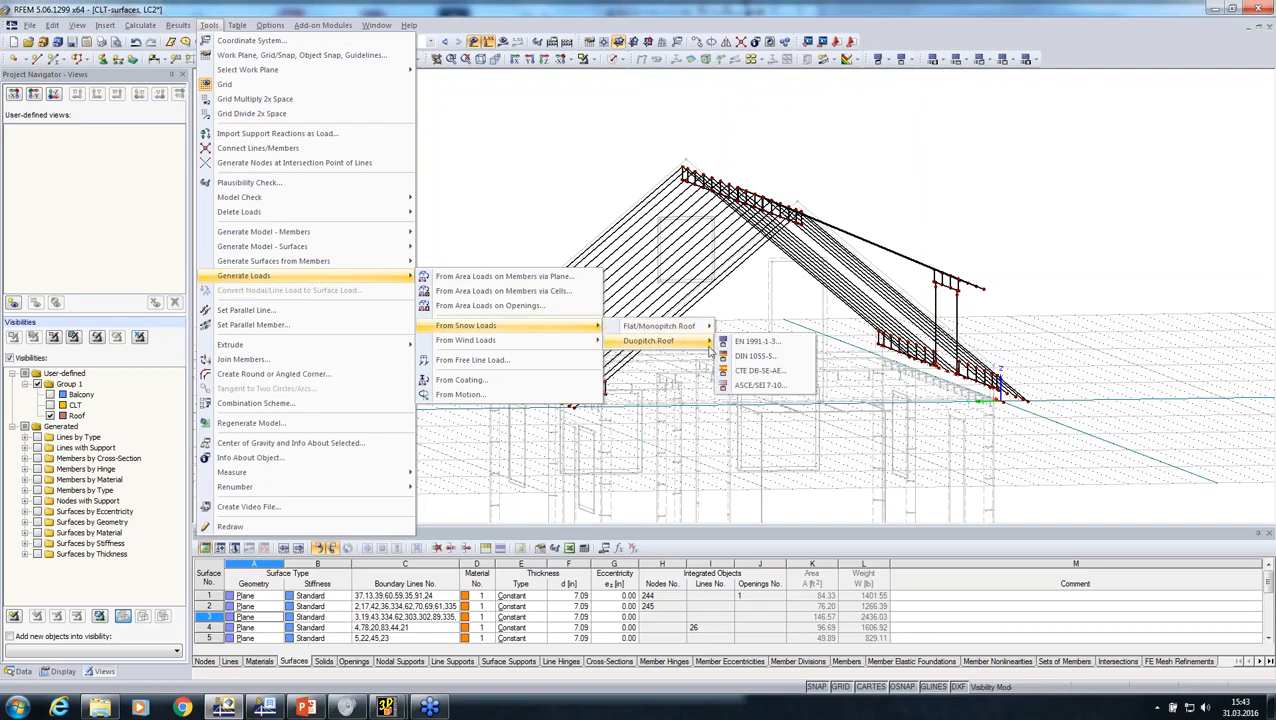
{"action": "left_click", "coordinate": [745, 387]}
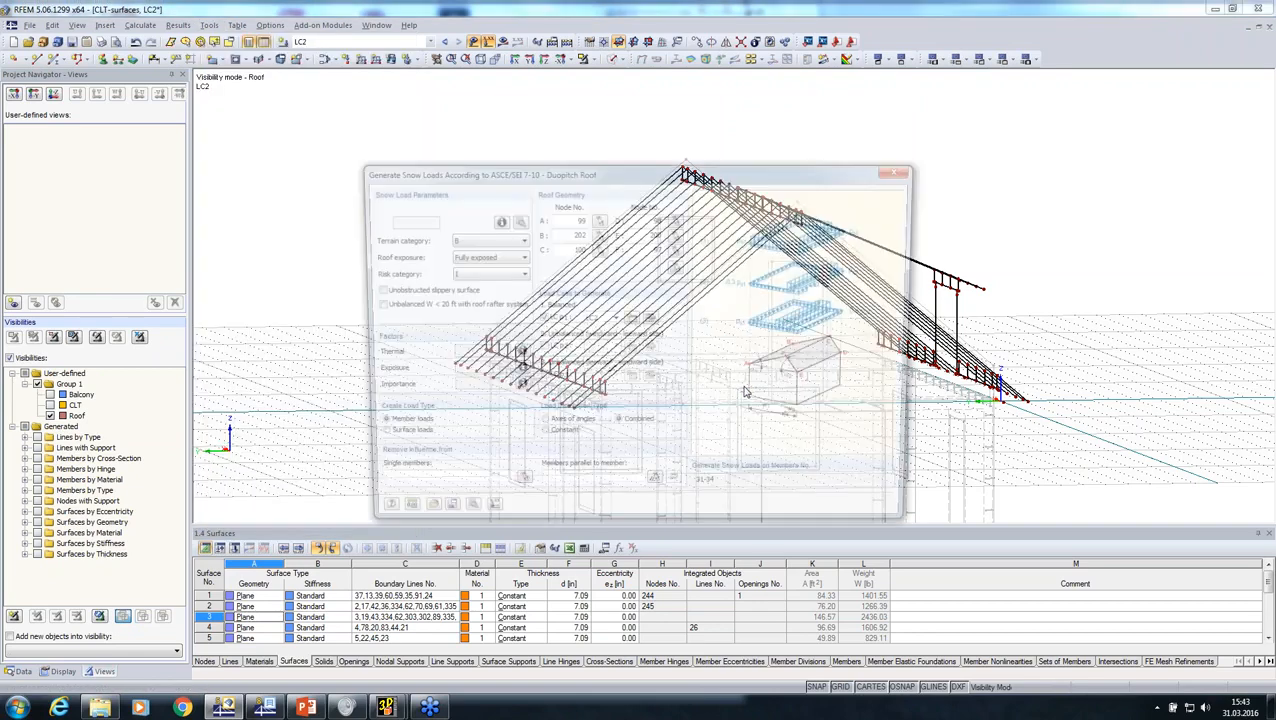
Step: Examine the ground snow load zone map of the United States and the catalogue of values for Alaskan locations
{"action": "left_click", "coordinate": [499, 222]}
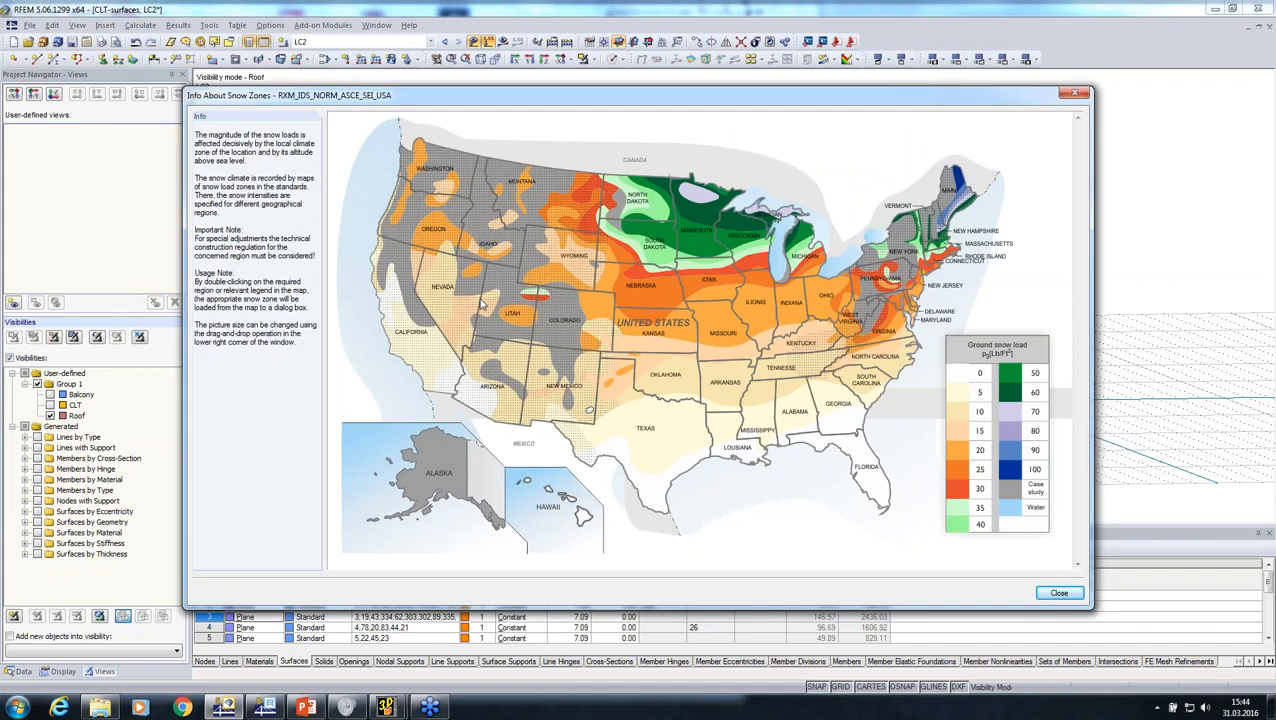
{"action": "left_click", "coordinate": [1057, 594]}
{"action": "left_click", "coordinate": [522, 226]}
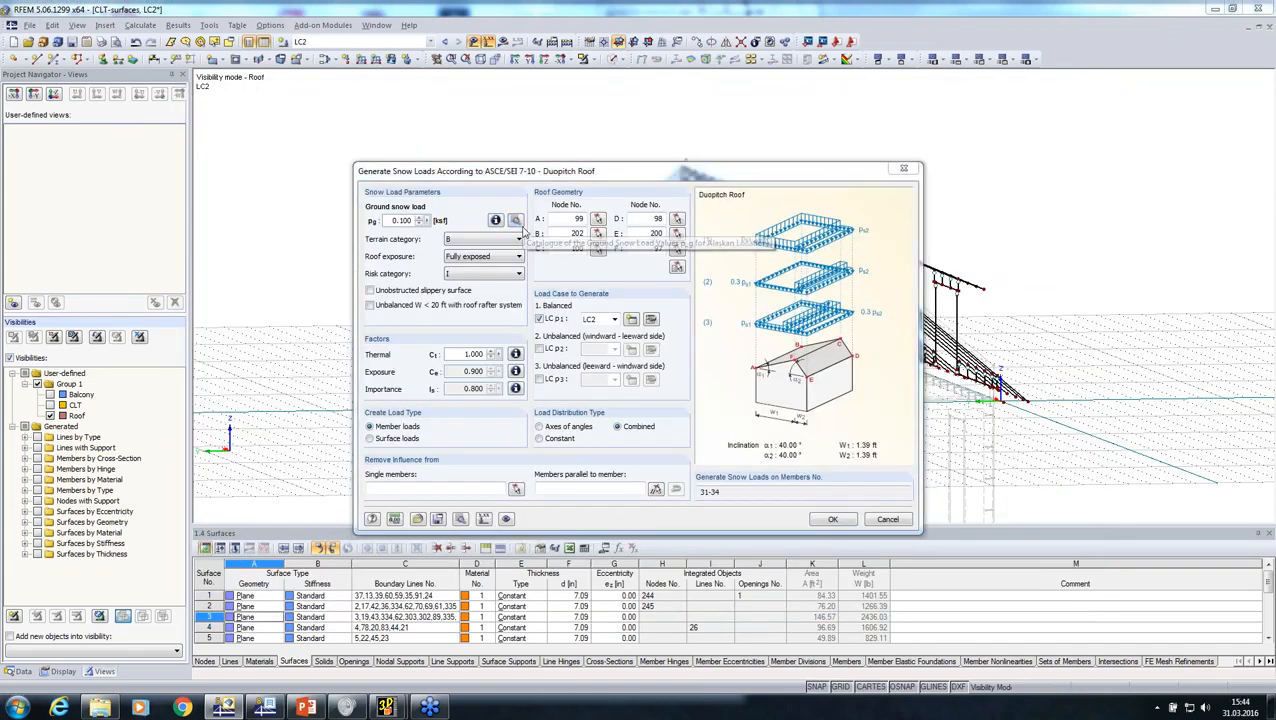
{"action": "left_click", "coordinate": [822, 511]}
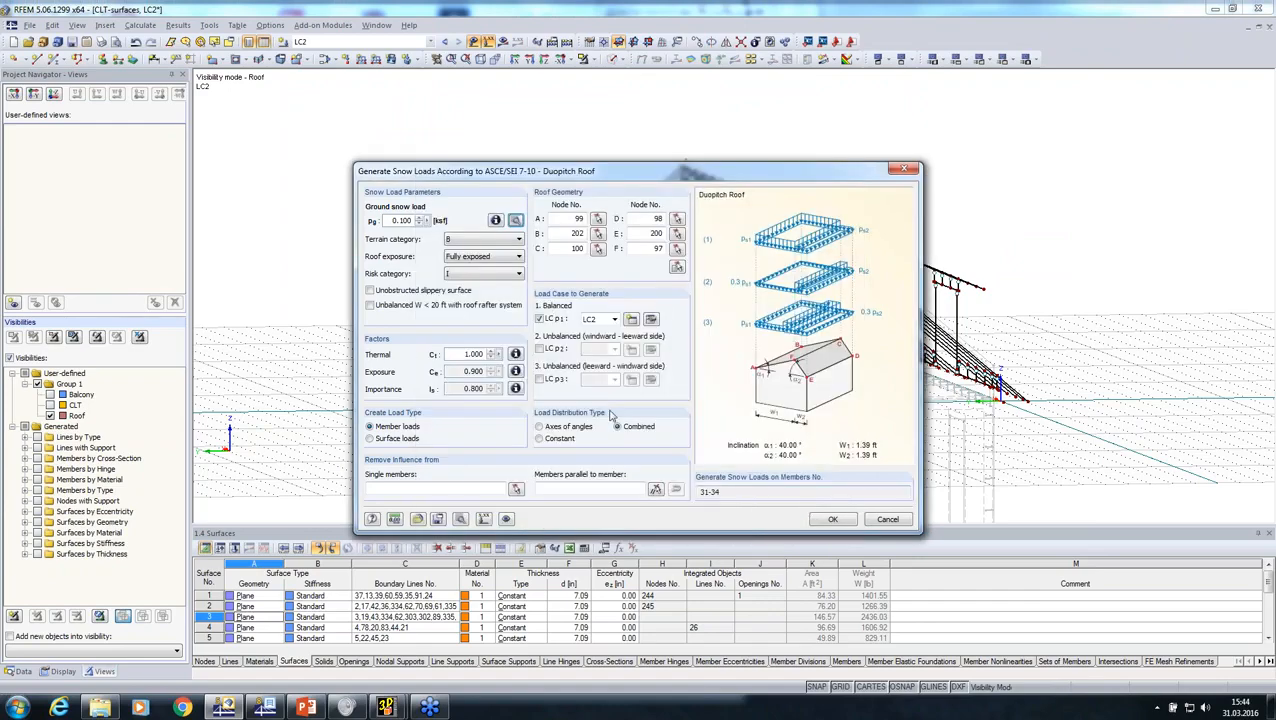
Step: Define the duopitch roof geometry by its six boundary nodes 114, 112, 214, 111, 113 and 216
{"action": "left_click", "coordinate": [677, 268]}
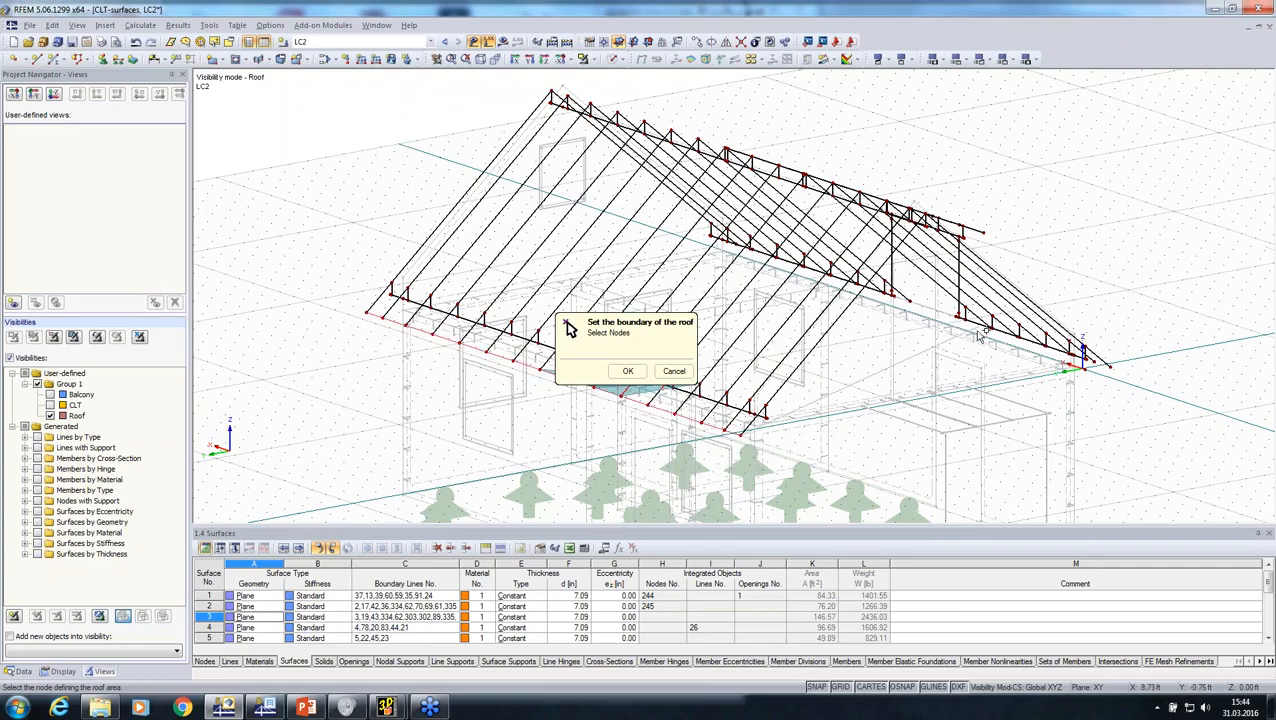
{"action": "middle_click_drag", "start_coordinate": [982, 366], "coordinate": [926, 432], "text": "ctrl"}
{"action": "scroll", "coordinate": [926, 432], "scroll_direction": "up", "scroll_amount": 6}
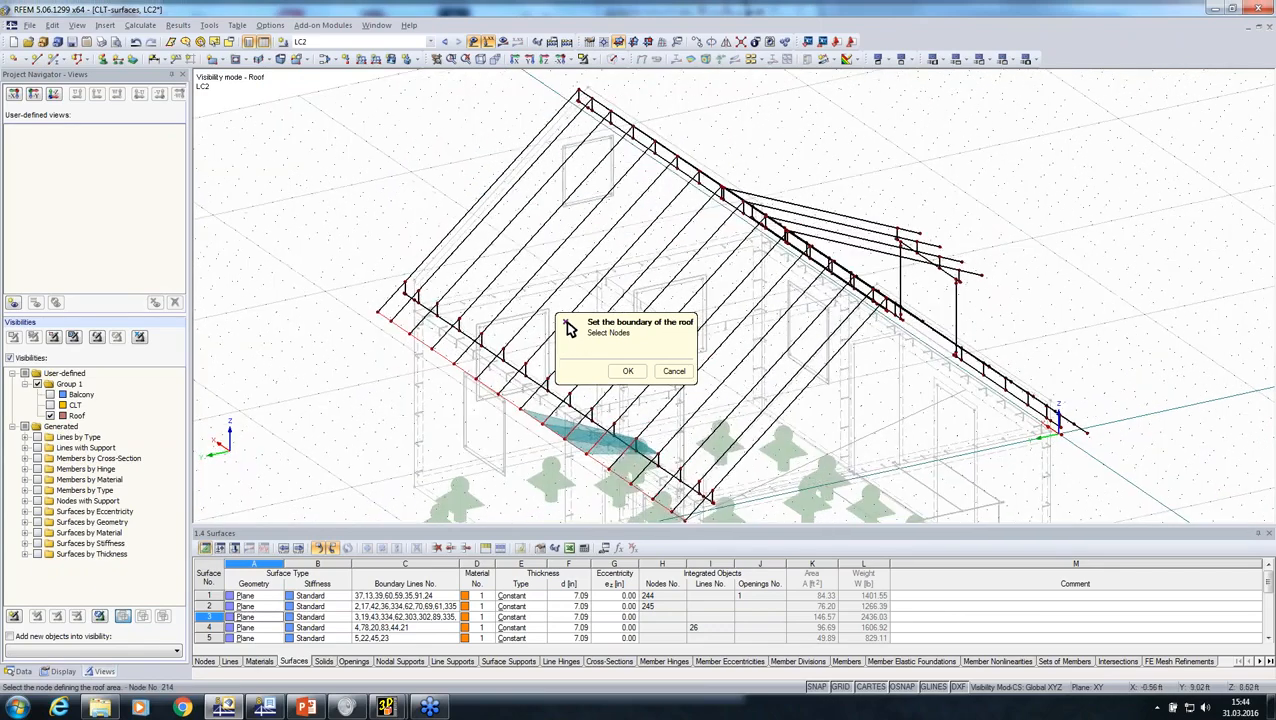
{"action": "middle_click_drag", "start_coordinate": [891, 391], "coordinate": [1012, 380], "text": "ctrl"}
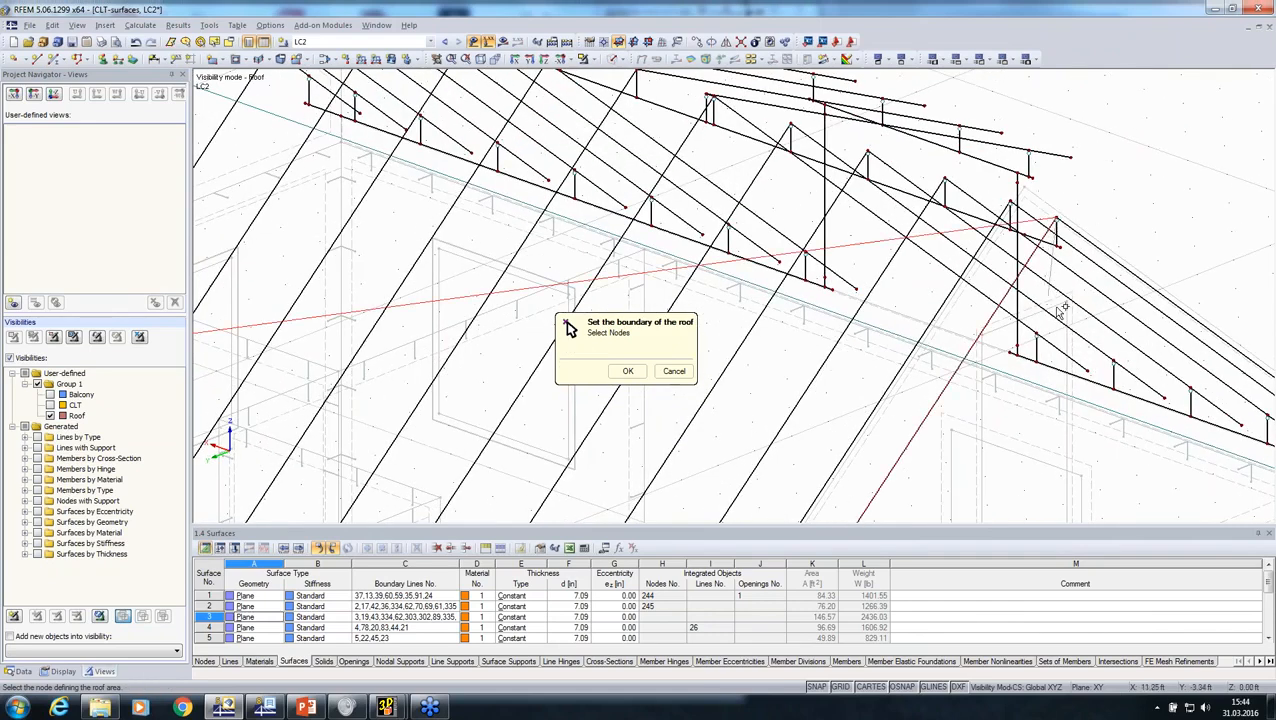
{"action": "middle_click_drag", "start_coordinate": [1052, 222], "coordinate": [830, 444], "text": "ctrl"}
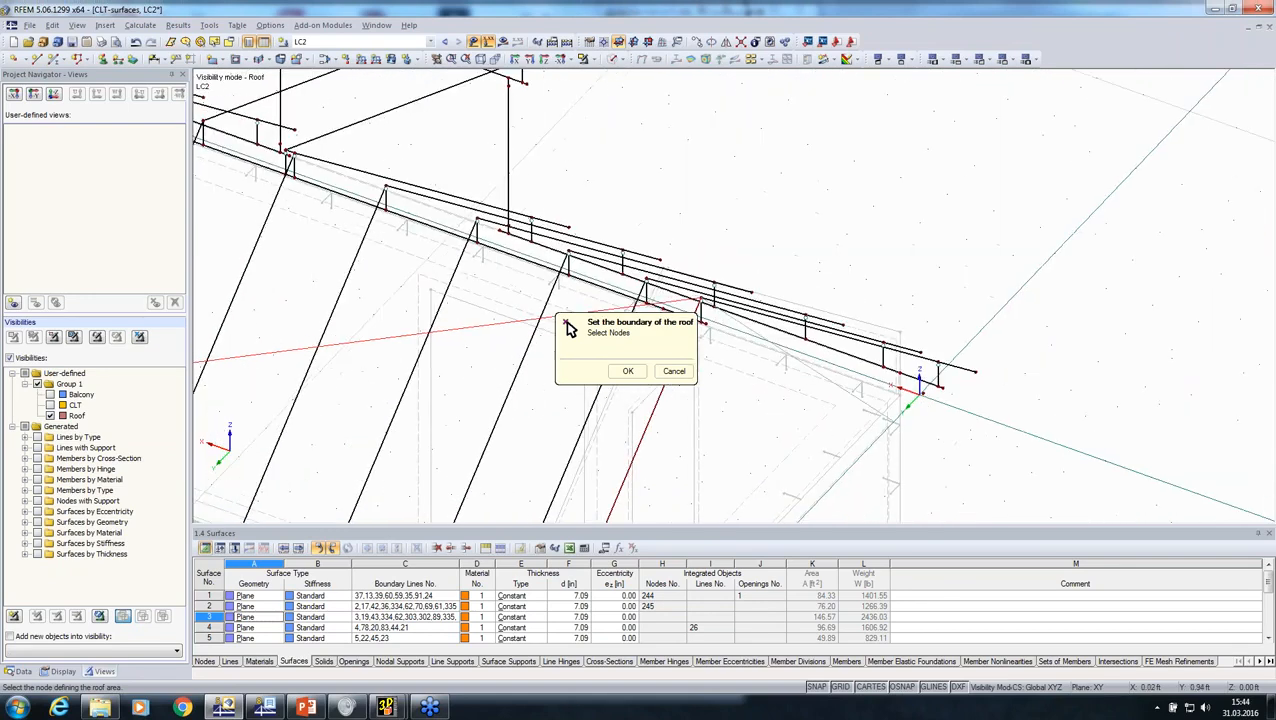
{"action": "scroll", "coordinate": [963, 370], "scroll_direction": "up", "scroll_amount": 2}
{"action": "left_click", "coordinate": [982, 370]}
{"action": "middle_click_drag", "start_coordinate": [958, 383], "coordinate": [987, 397], "text": "ctrl"}
{"action": "left_click", "coordinate": [979, 371]}
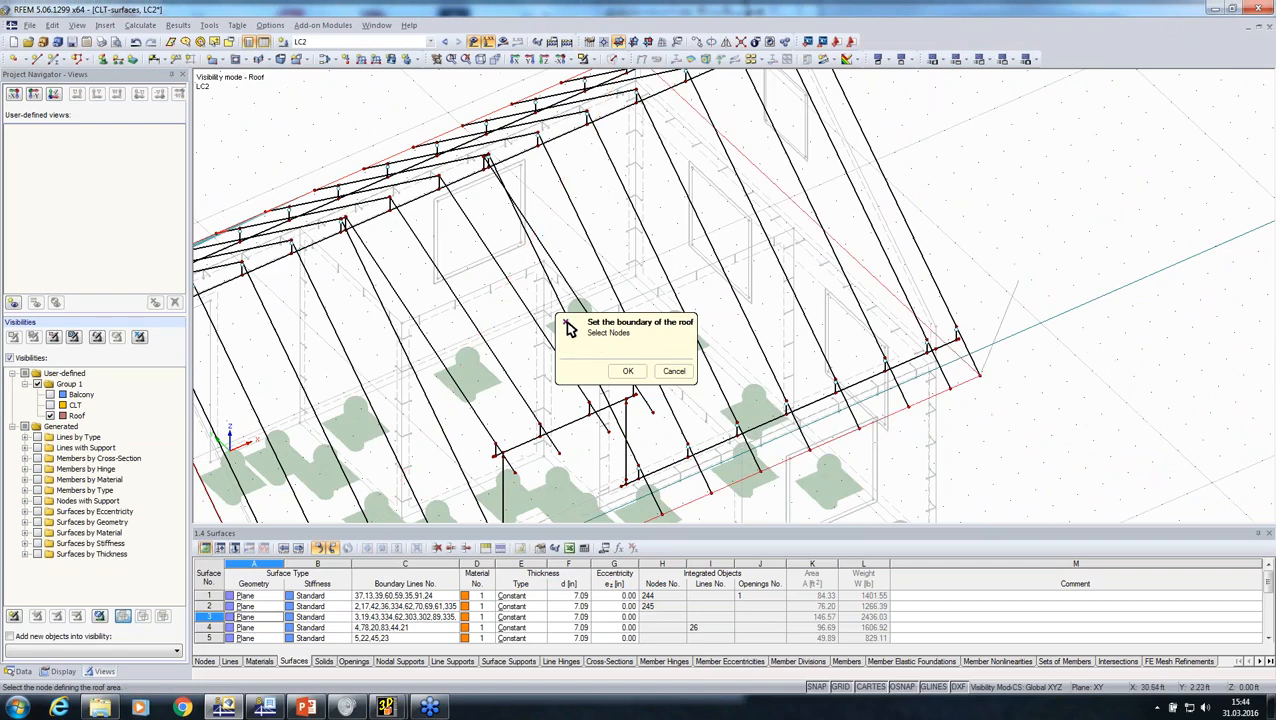
{"action": "middle_click_drag", "start_coordinate": [1014, 286], "coordinate": [1008, 440]}
{"action": "left_click", "coordinate": [628, 371]}
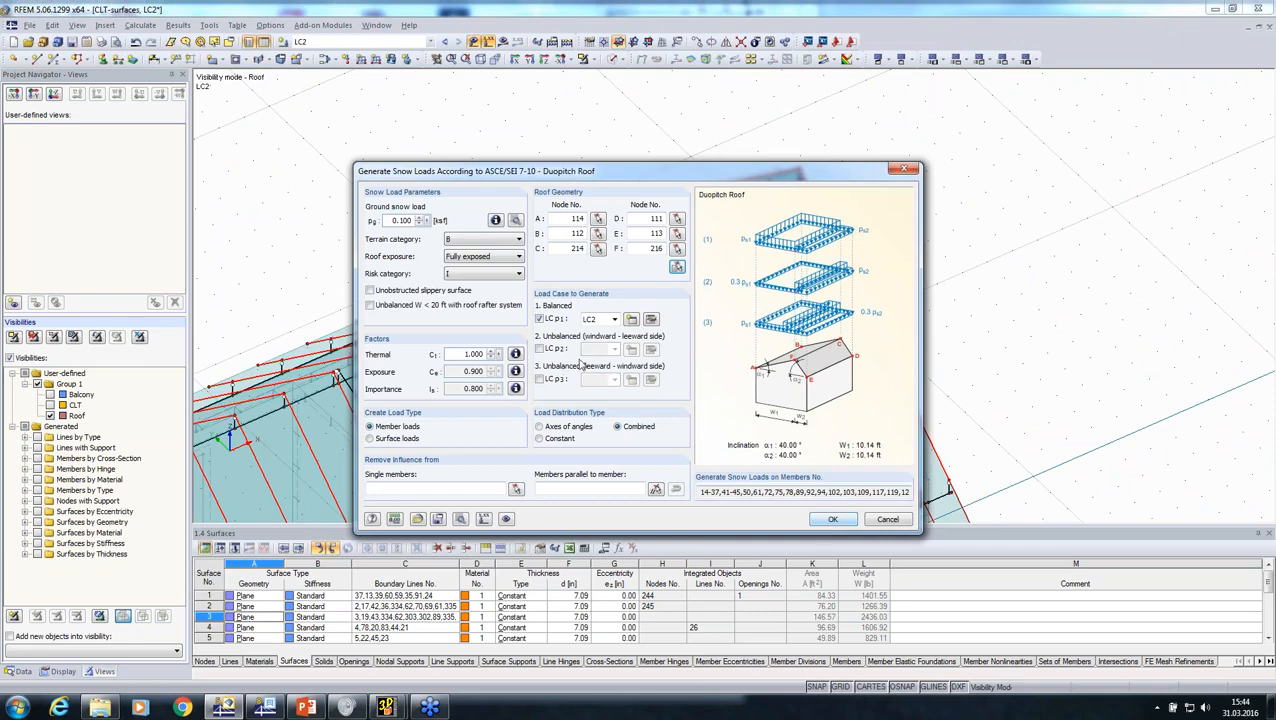
Step: Generate the duopitch snow loads on the roof members in load case LC2 and close the generation summary
{"action": "left_click", "coordinate": [826, 519]}
{"action": "left_click", "coordinate": [833, 545]}
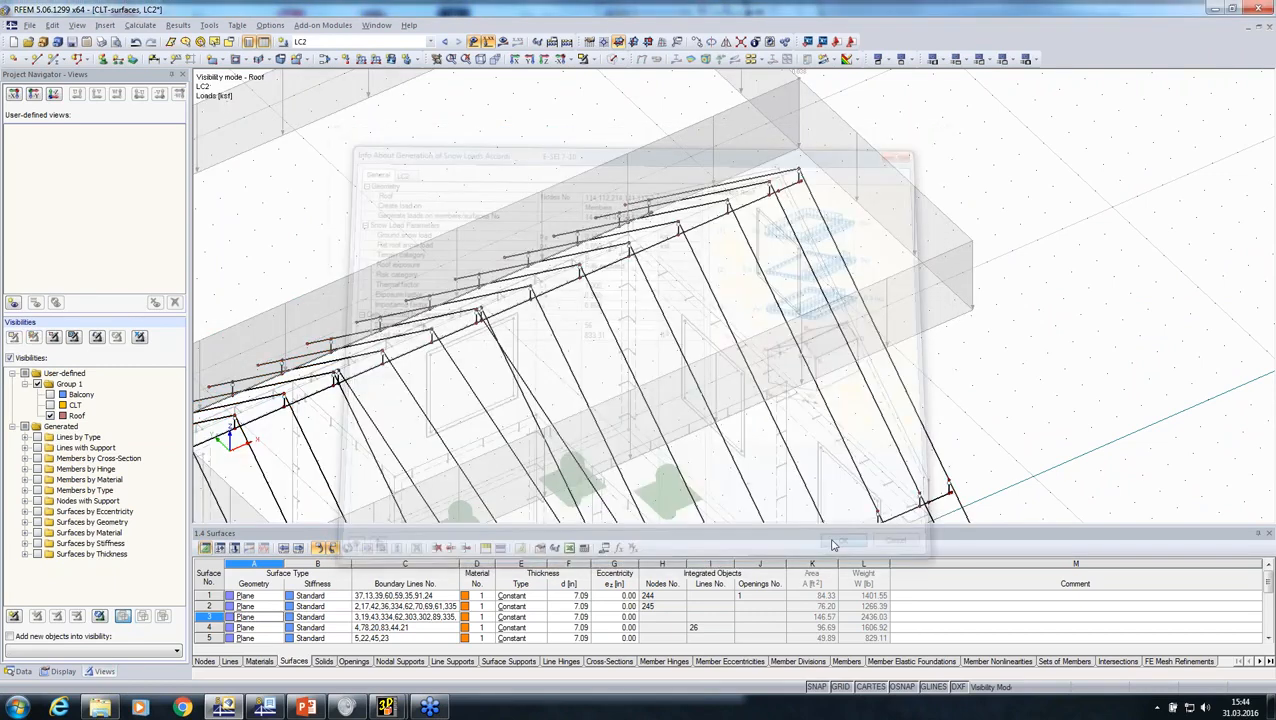
{"action": "middle_click_drag", "start_coordinate": [832, 458], "coordinate": [408, 396], "text": "ctrl"}
{"action": "scroll", "coordinate": [600, 238], "scroll_direction": "down", "scroll_amount": 3}
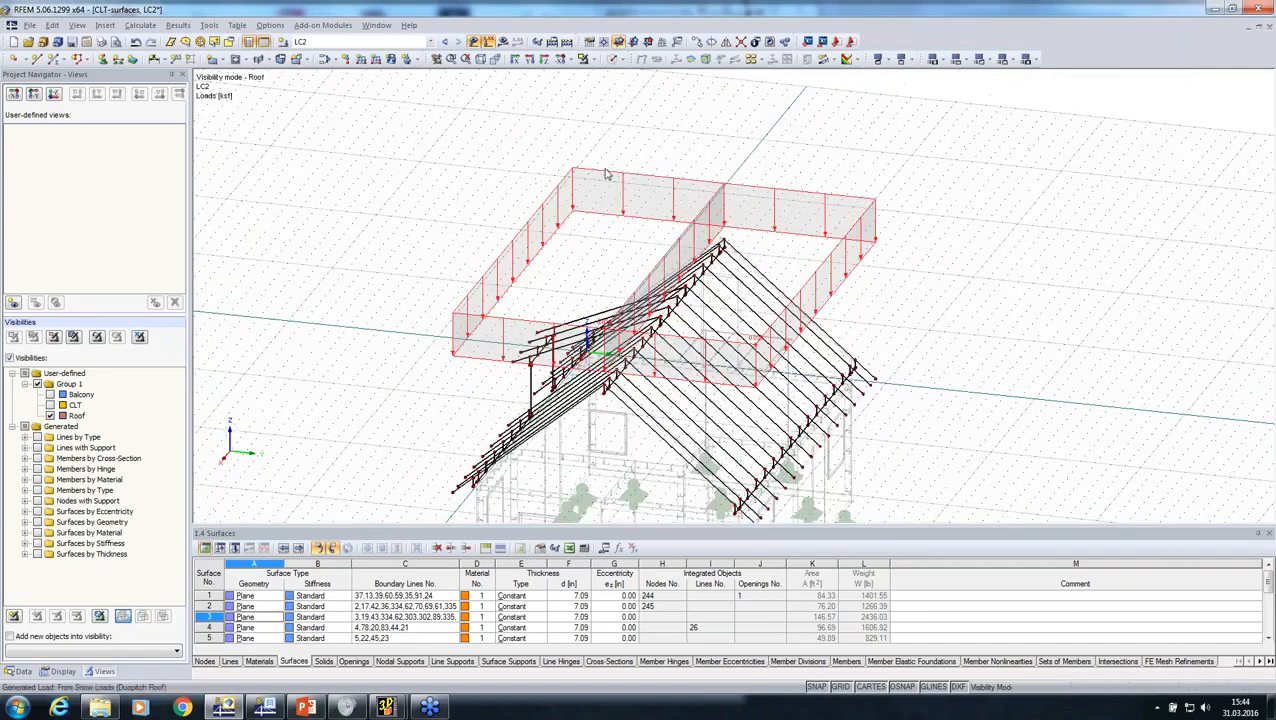
Step: Check the generated snow load as separate member loads, and return it to the combined area load display
{"action": "right_click", "coordinate": [605, 175]}
{"action": "left_click", "coordinate": [656, 212]}
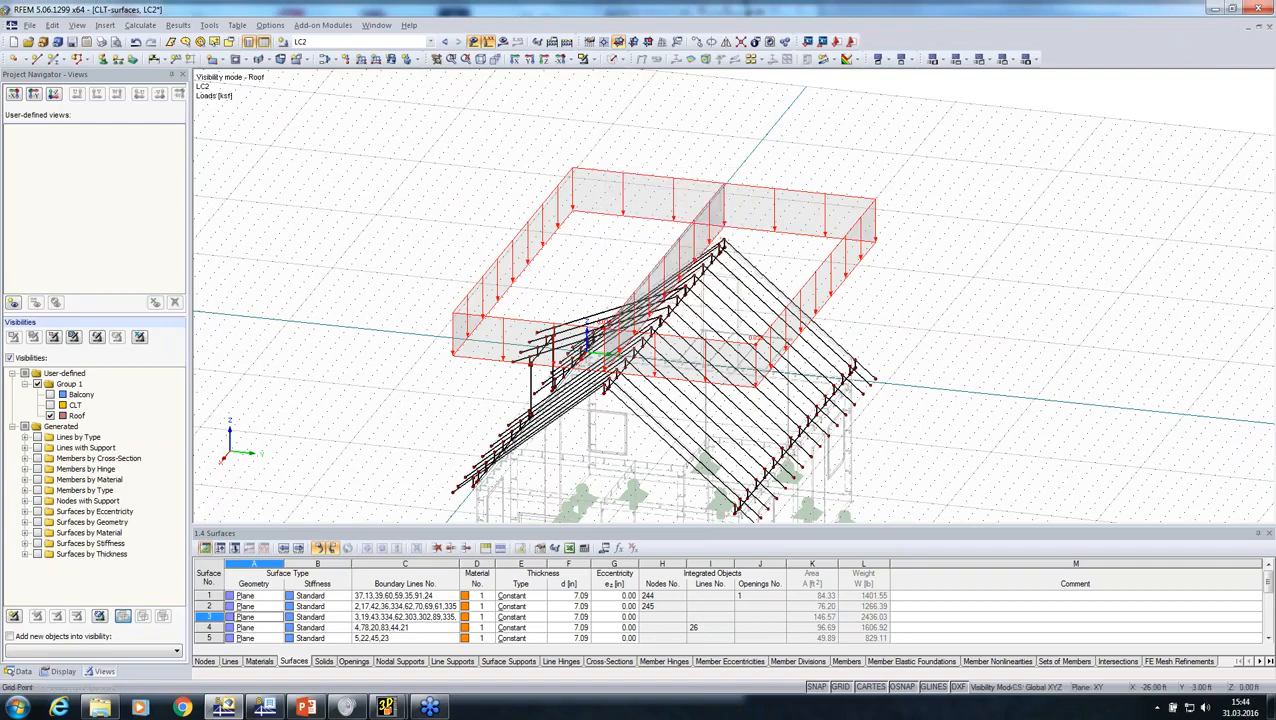
{"action": "middle_click_drag", "start_coordinate": [532, 258], "coordinate": [620, 215]}
{"action": "right_click", "coordinate": [537, 176]}
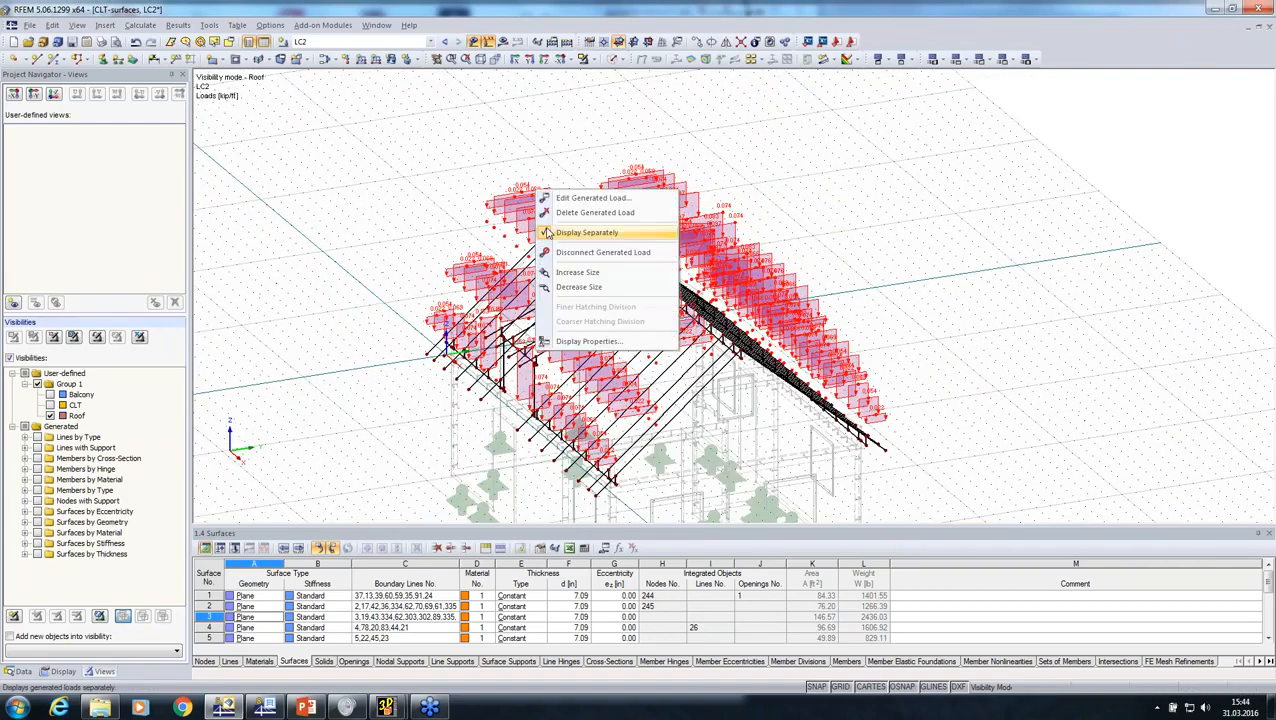
{"action": "left_click", "coordinate": [590, 228]}
Step: Show the Balcony and CLT groups together with the roof so the whole house is displayed
{"action": "middle_click_drag", "start_coordinate": [941, 374], "coordinate": [546, 340], "text": "ctrl"}
{"action": "left_click", "coordinate": [51, 395]}
{"action": "left_click", "coordinate": [51, 405]}
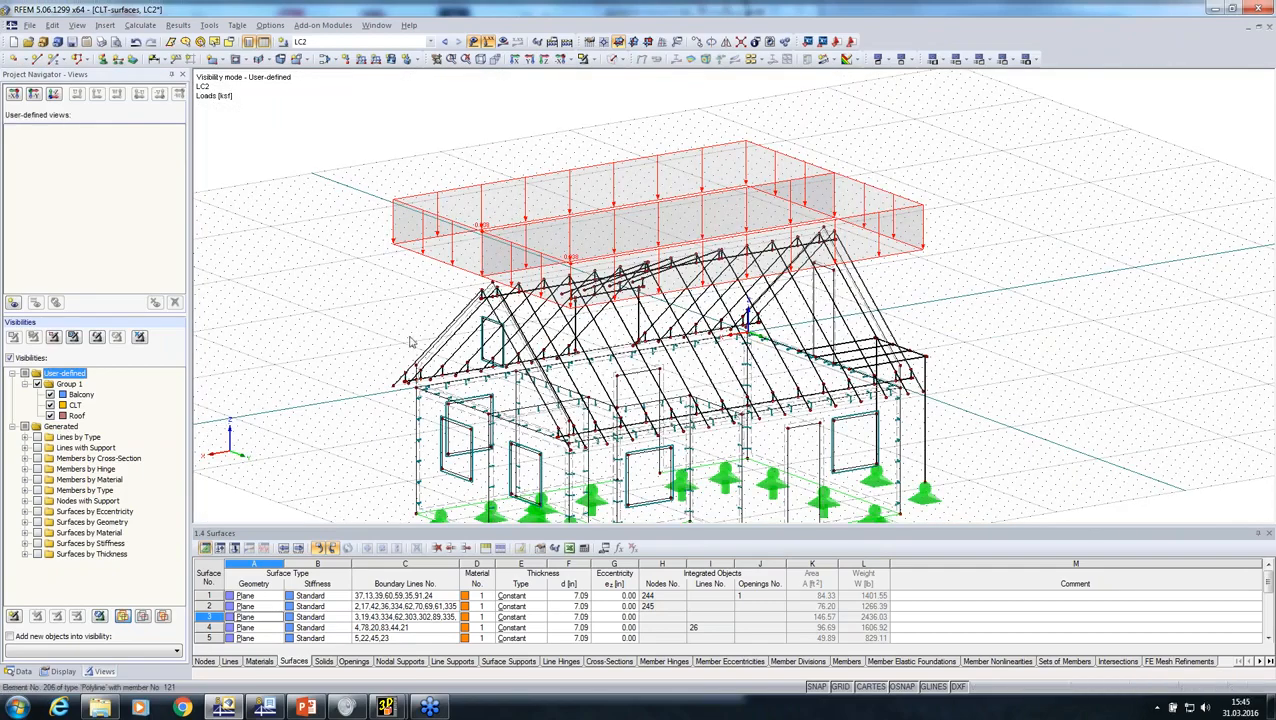
{"action": "middle_click_drag", "start_coordinate": [370, 299], "coordinate": [445, 310], "text": "ctrl"}
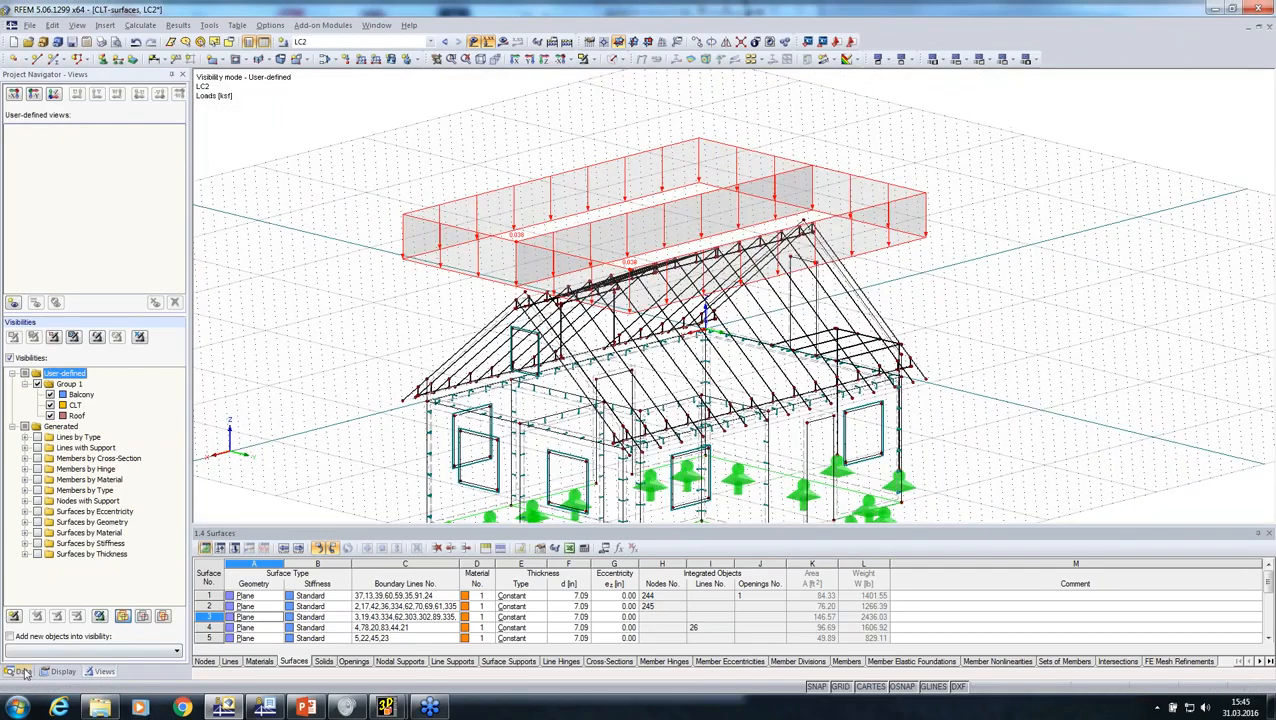
Step: In the load cases and combinations settings, review the design situations and delete the Section 2.4 (ASD) combination expression CE2
{"action": "left_click", "coordinate": [18, 671]}
{"action": "left_click", "coordinate": [80, 485]}
{"action": "right_click", "coordinate": [80, 487]}
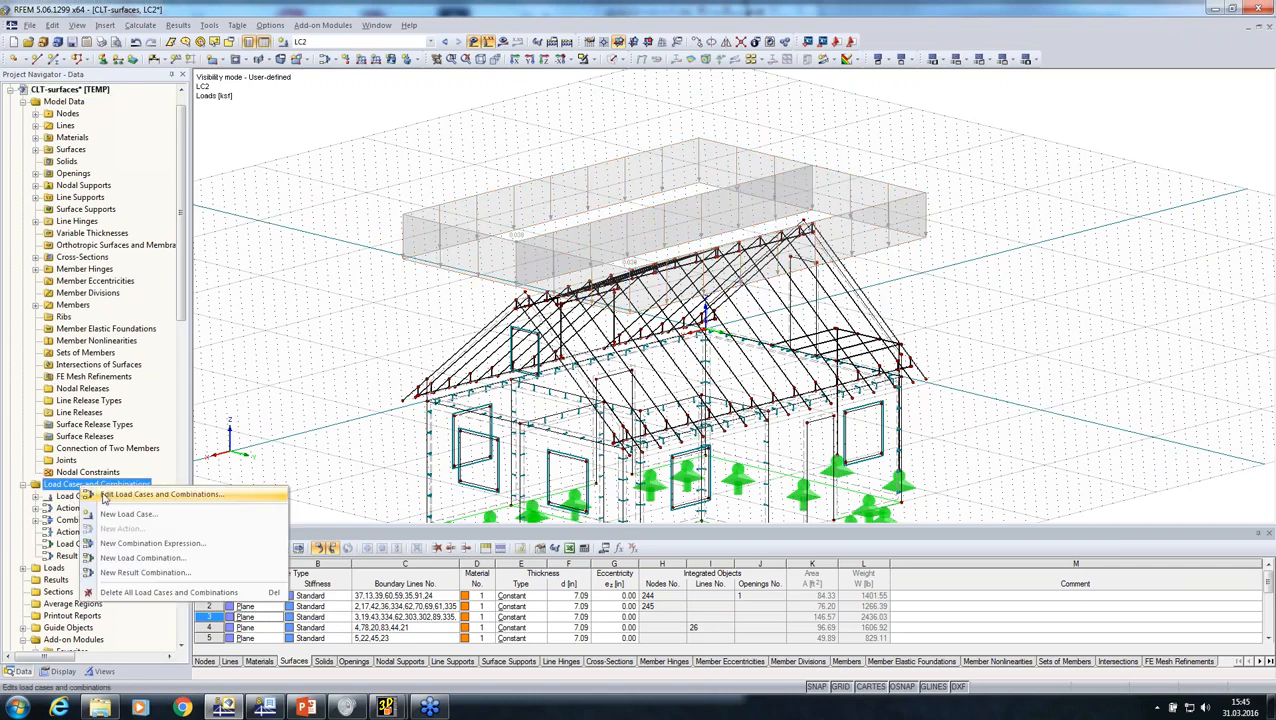
{"action": "left_click", "coordinate": [110, 496]}
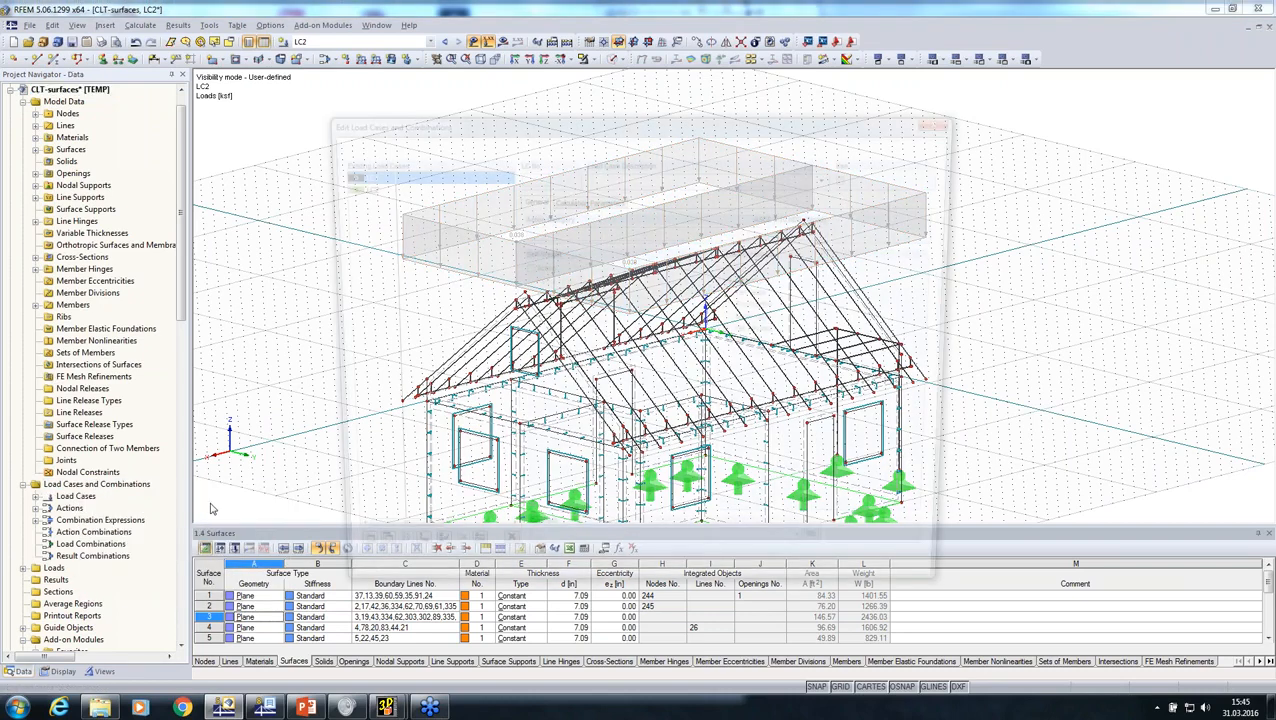
{"action": "left_click", "coordinate": [442, 143]}
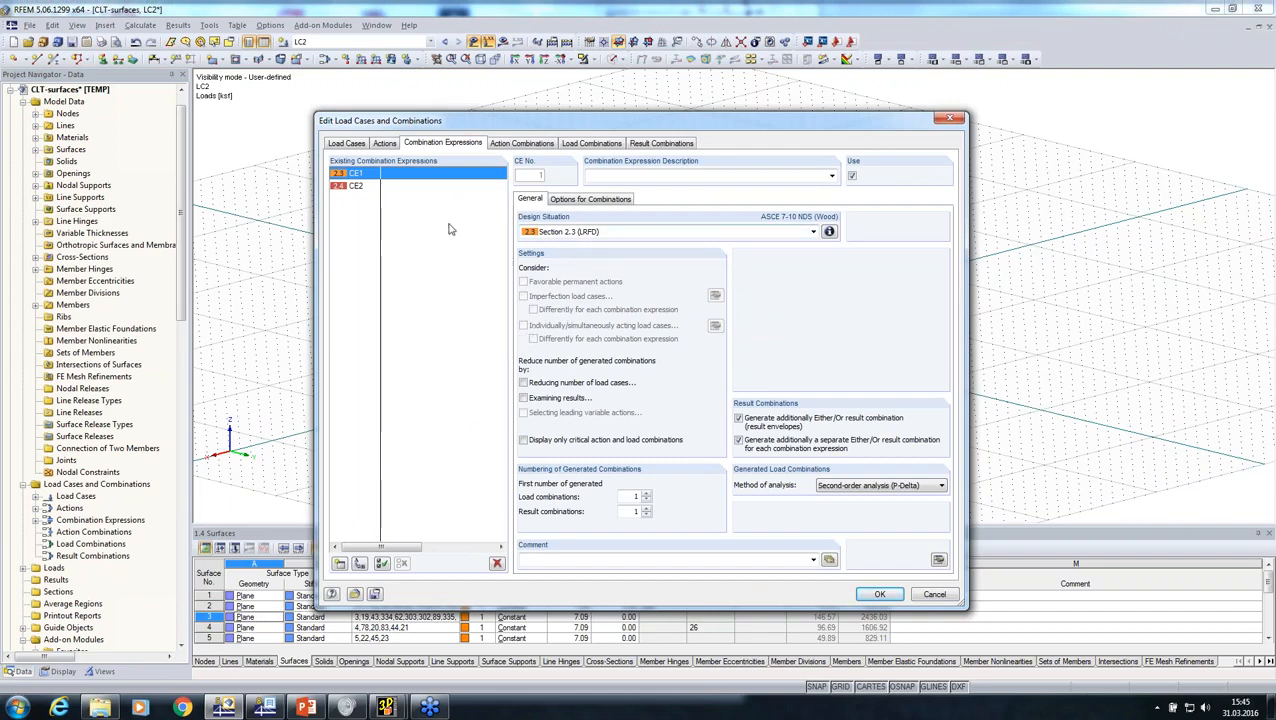
{"action": "left_click", "coordinate": [568, 232]}
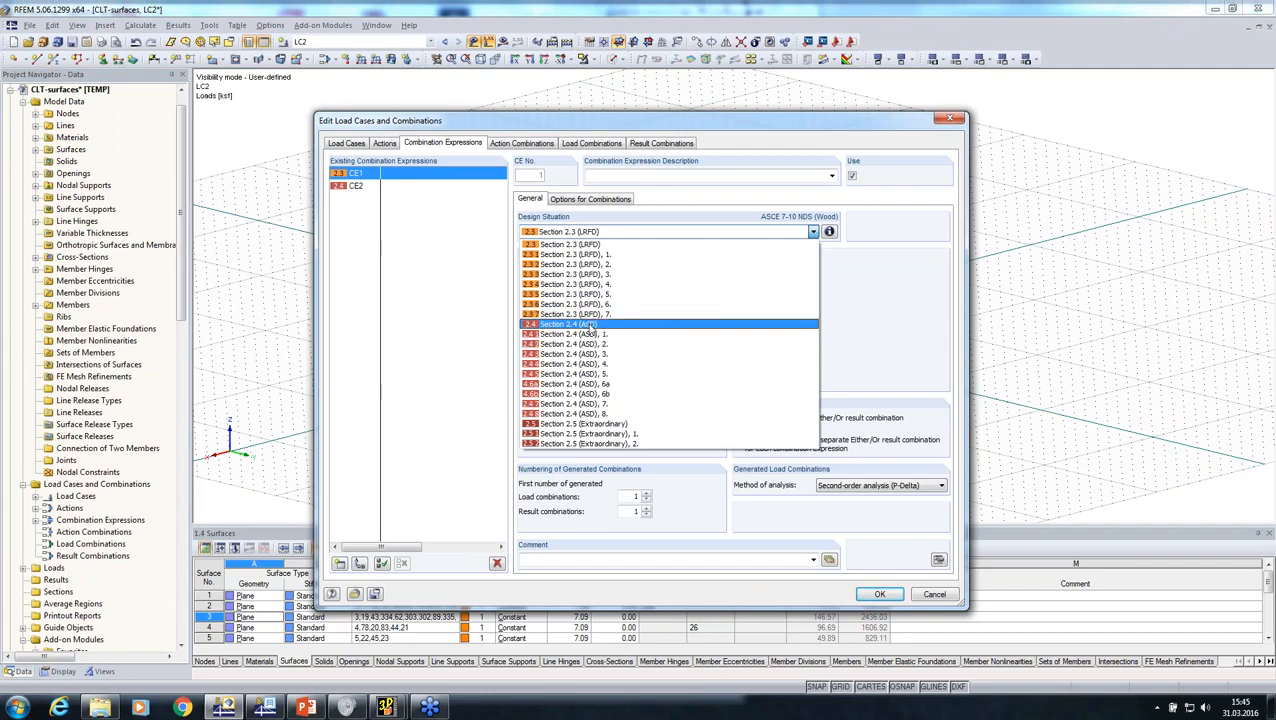
{"action": "left_click", "coordinate": [356, 186]}
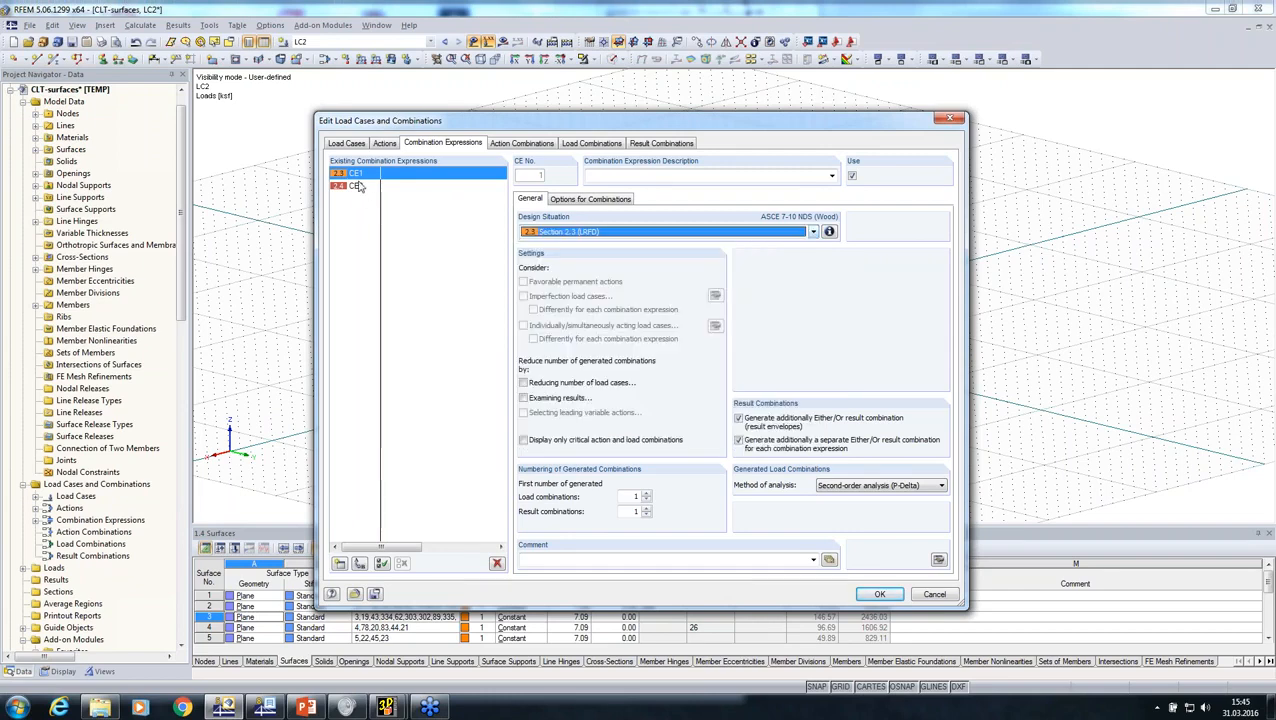
{"action": "left_click", "coordinate": [356, 186]}
{"action": "left_click", "coordinate": [497, 563]}
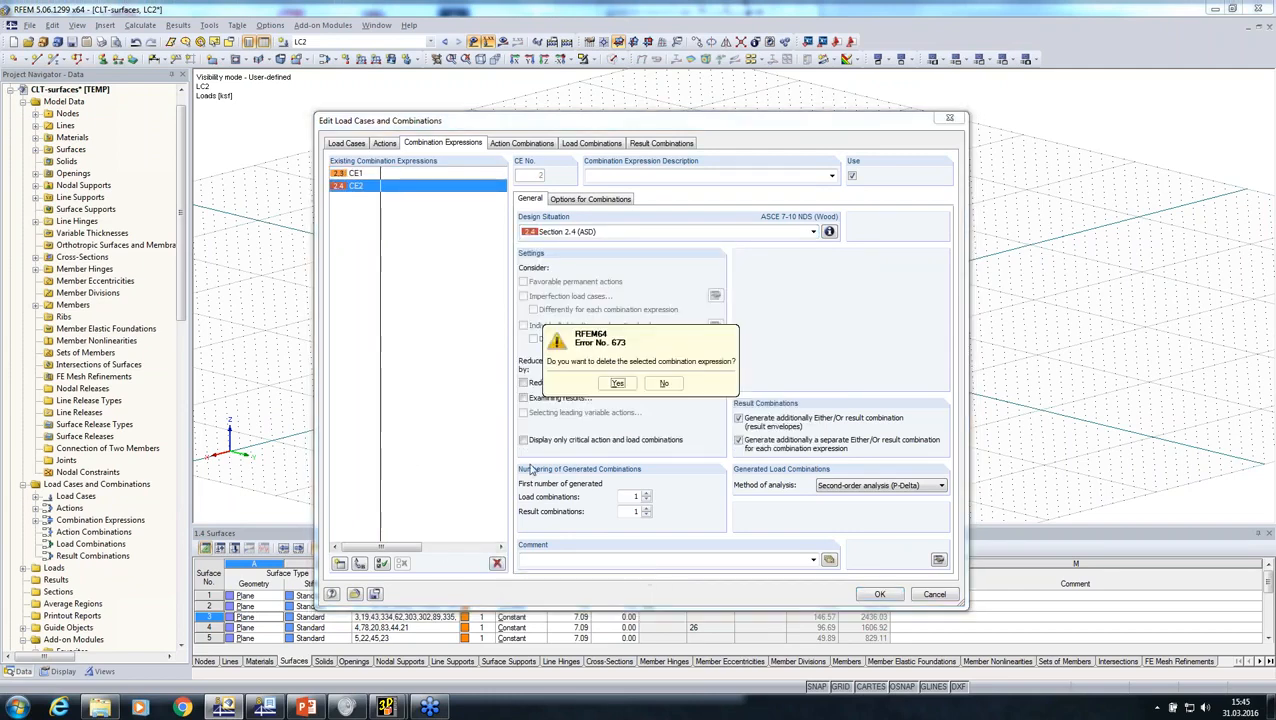
{"action": "left_click", "coordinate": [616, 386]}
Step: Set the method of analysis for CE1 to geometrically linear analysis and generate the load combinations
{"action": "left_click", "coordinate": [850, 488]}
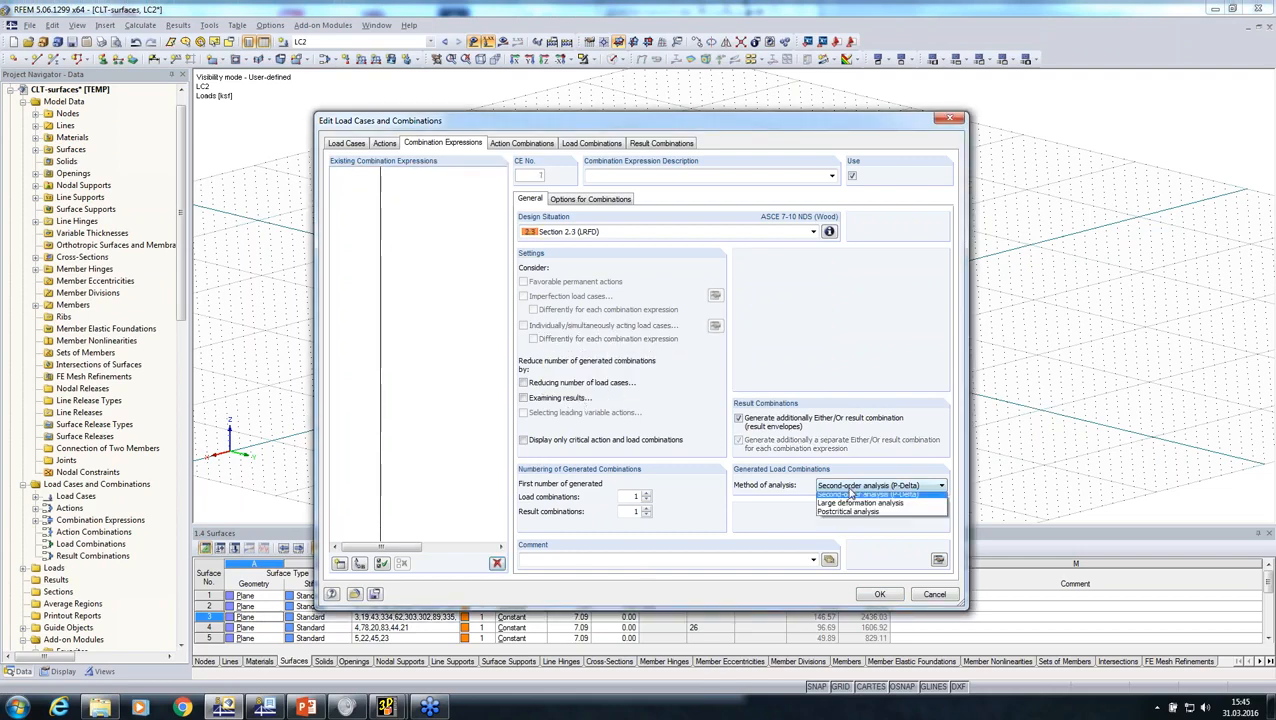
{"action": "left_click", "coordinate": [850, 497]}
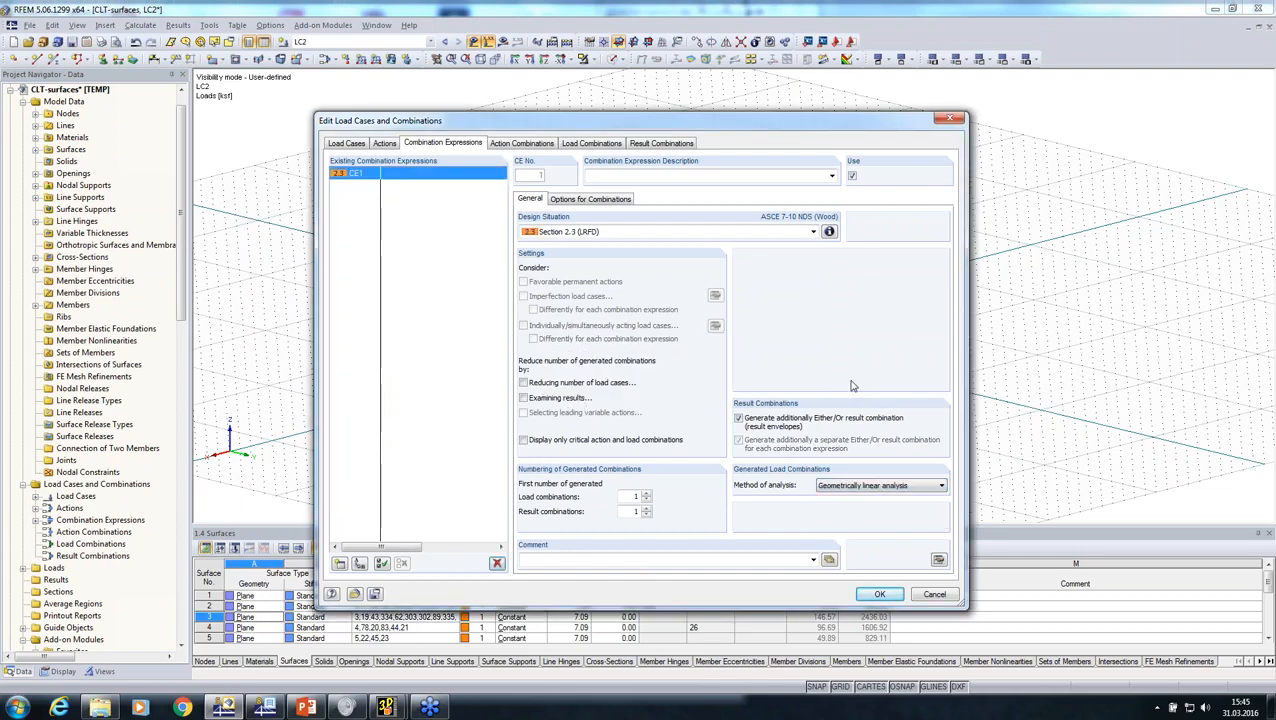
{"action": "left_click", "coordinate": [591, 143]}
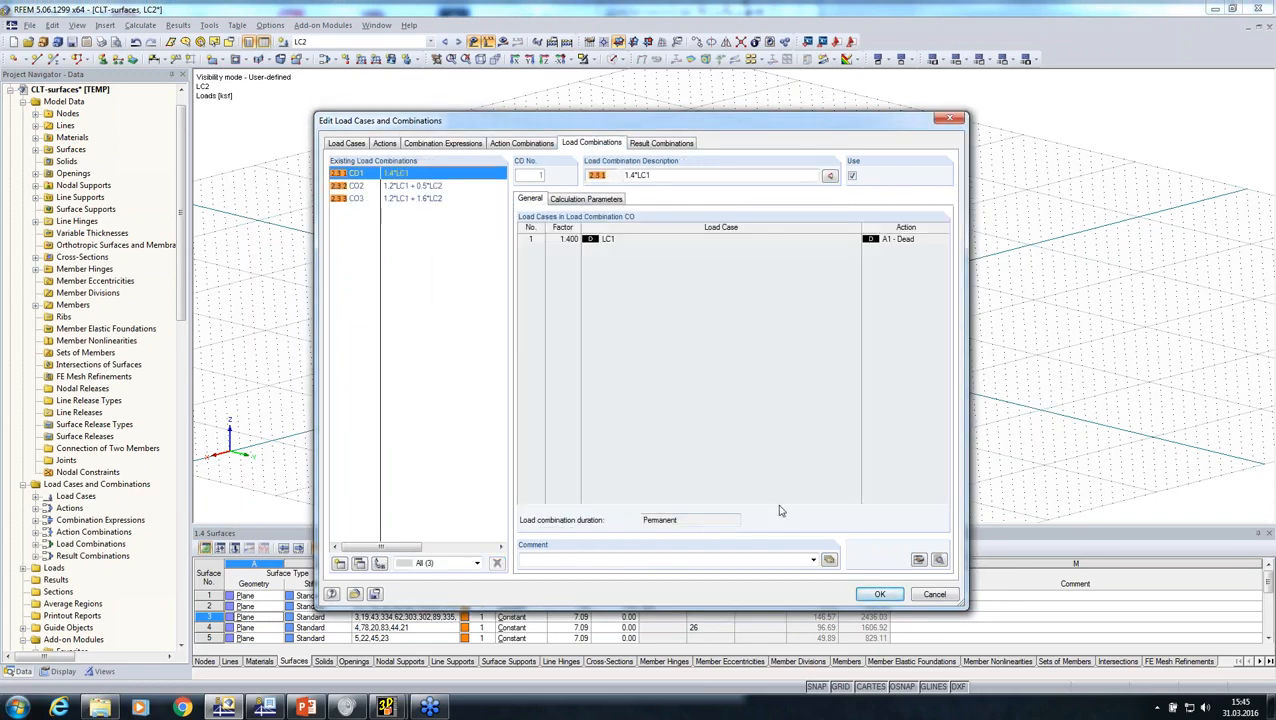
{"action": "left_click", "coordinate": [880, 596]}
Step: Start the RF-LAMINATE add-on module and set its design standard to ANSI/AWC NDS-2015 with the LRFD method
{"action": "middle_click_drag", "start_coordinate": [608, 430], "coordinate": [370, 380]}
{"action": "left_click", "coordinate": [322, 25]}
{"action": "mouse_move", "coordinate": [358, 210]}
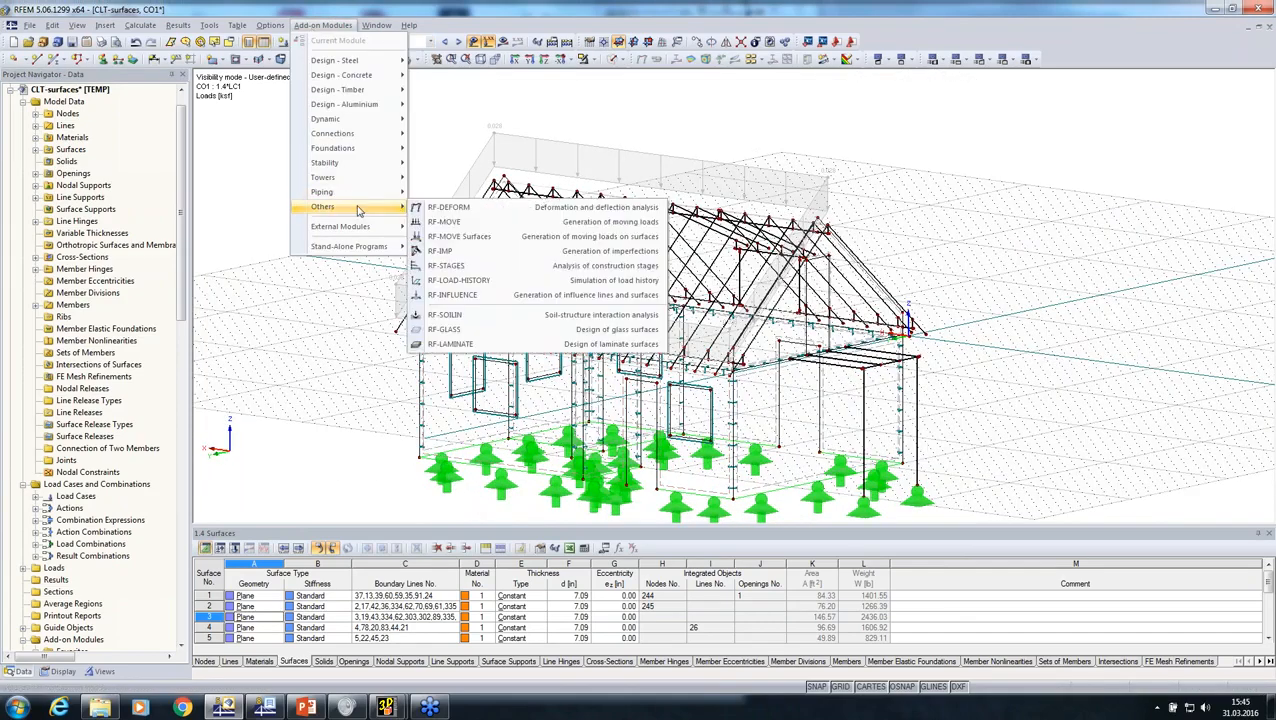
{"action": "left_click", "coordinate": [494, 344]}
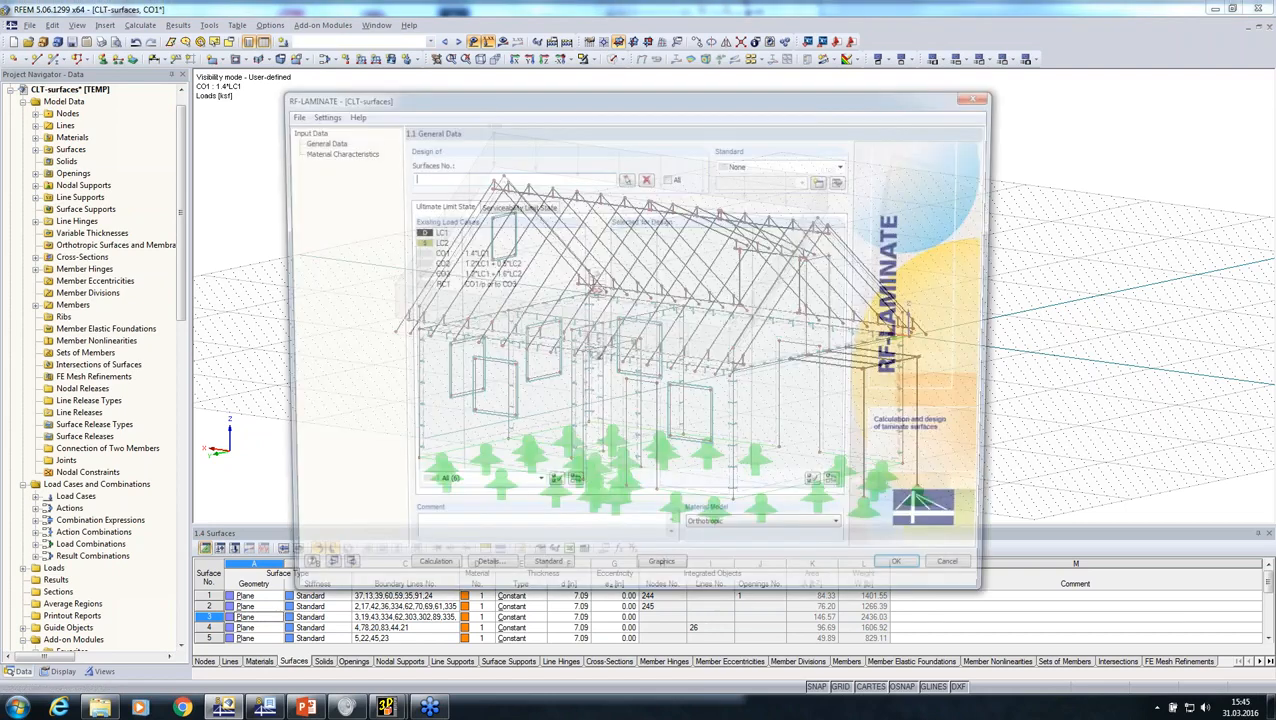
{"action": "left_click", "coordinate": [734, 167]}
{"action": "left_click", "coordinate": [742, 209]}
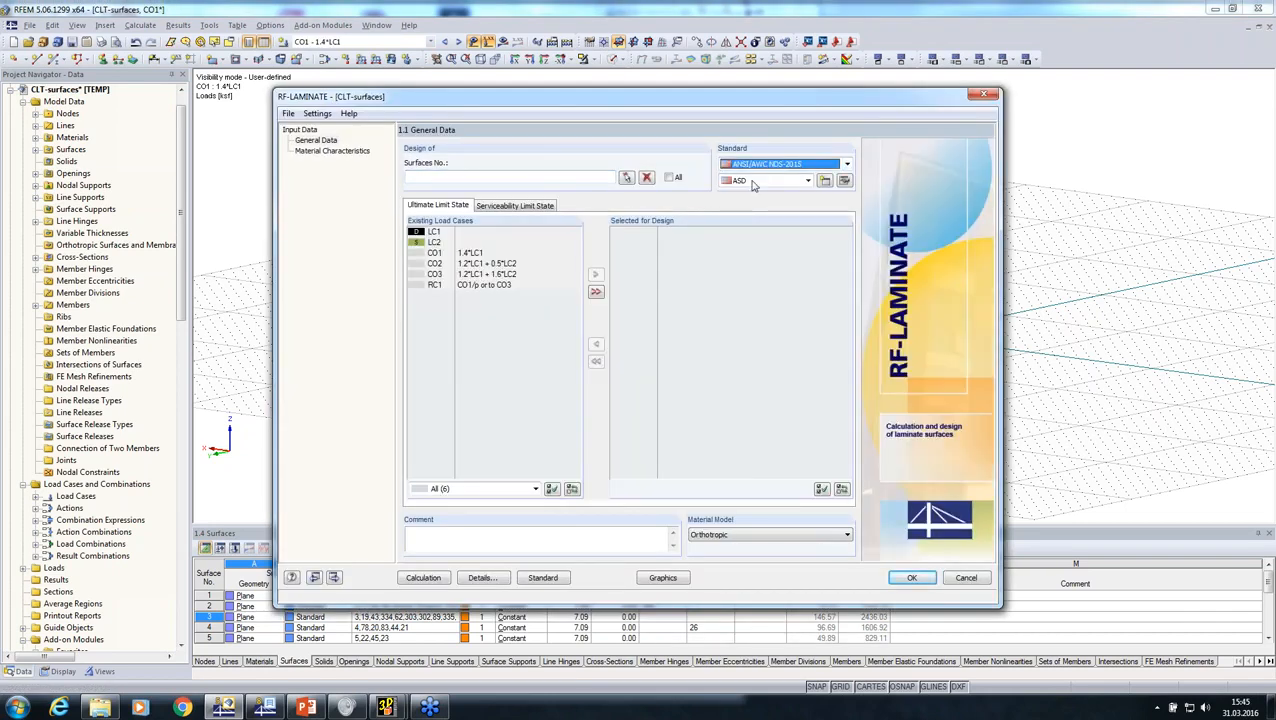
{"action": "left_click", "coordinate": [762, 180]}
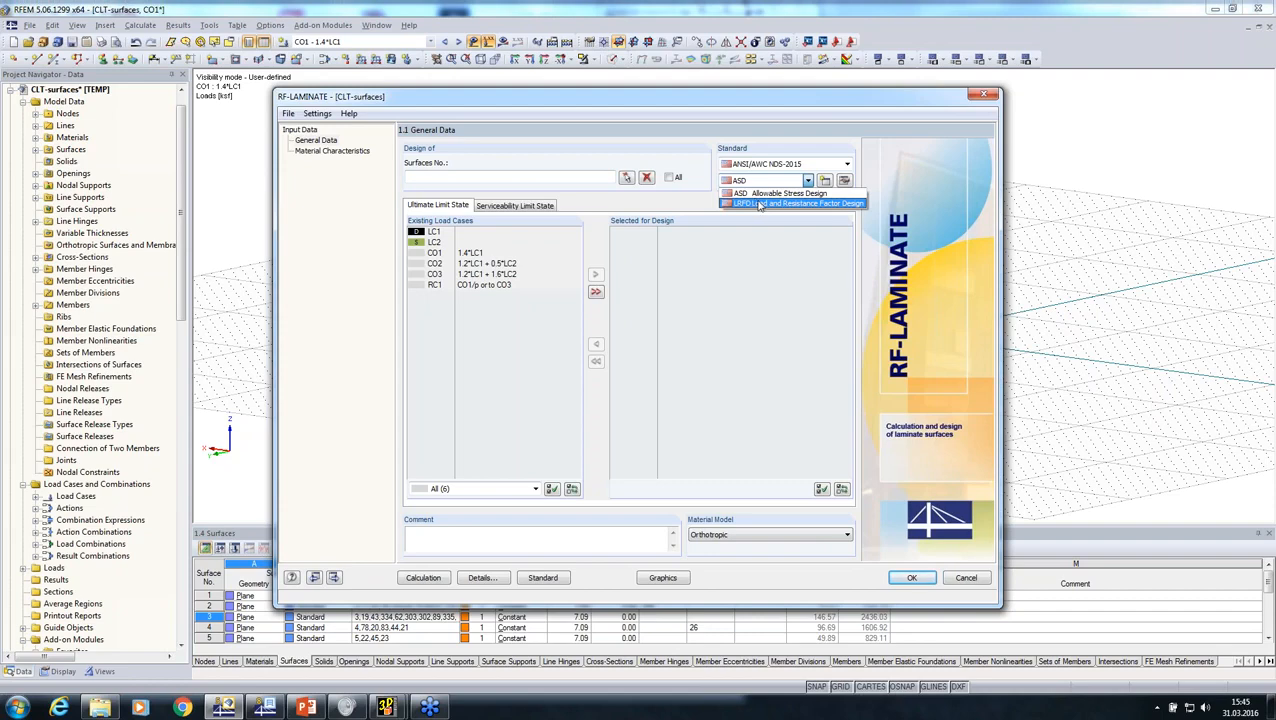
{"action": "left_click", "coordinate": [760, 204]}
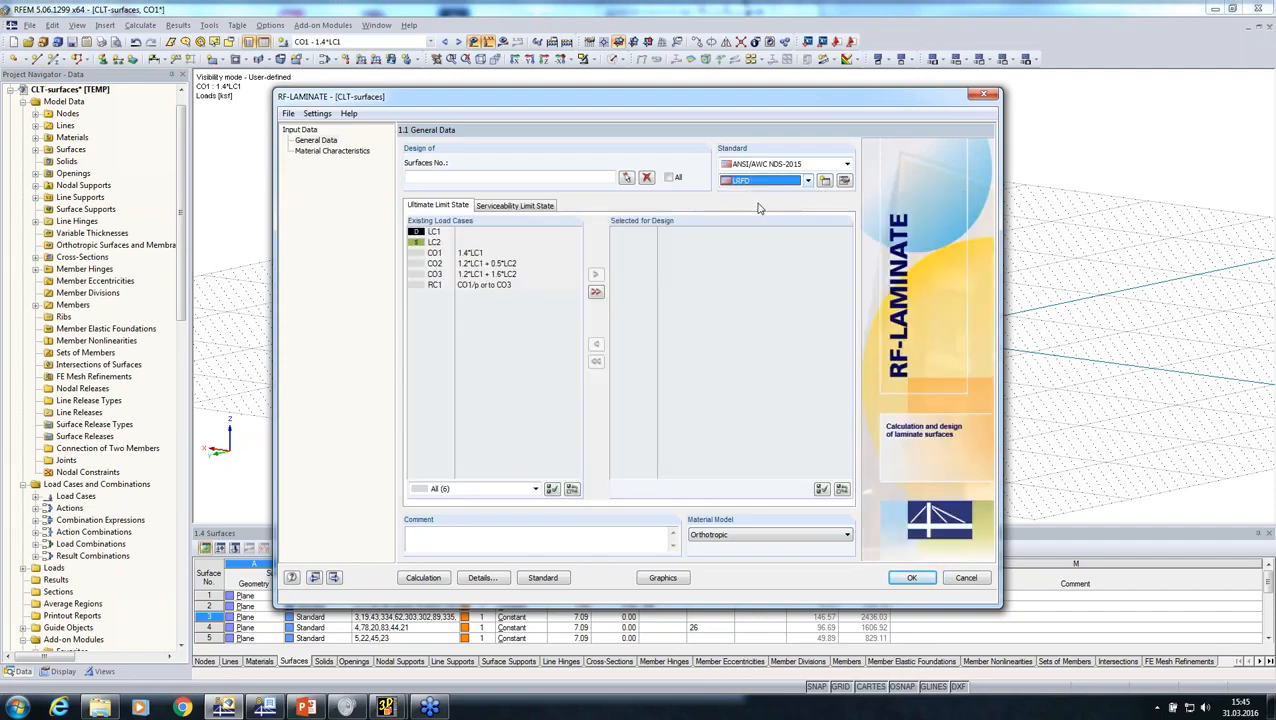
Step: Select result combination RC1 for the ultimate limit state design and include all surfaces
{"action": "double_click", "coordinate": [459, 287]}
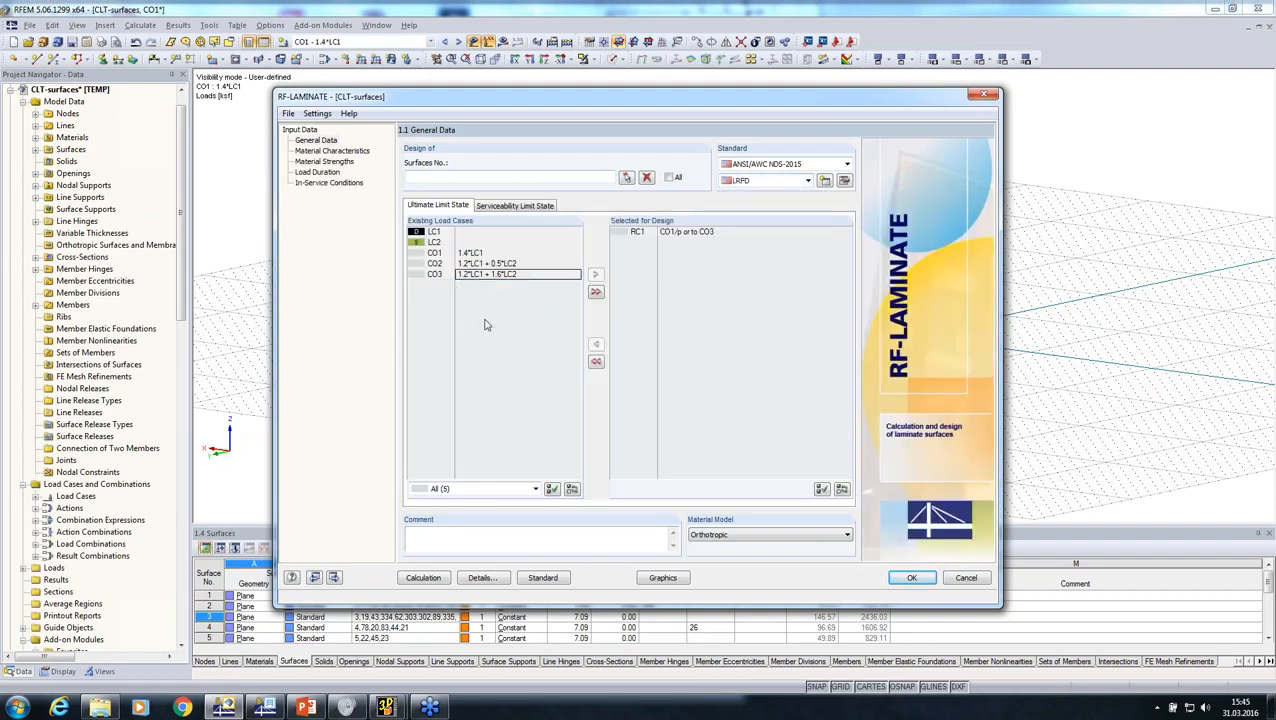
{"action": "left_click", "coordinate": [674, 178]}
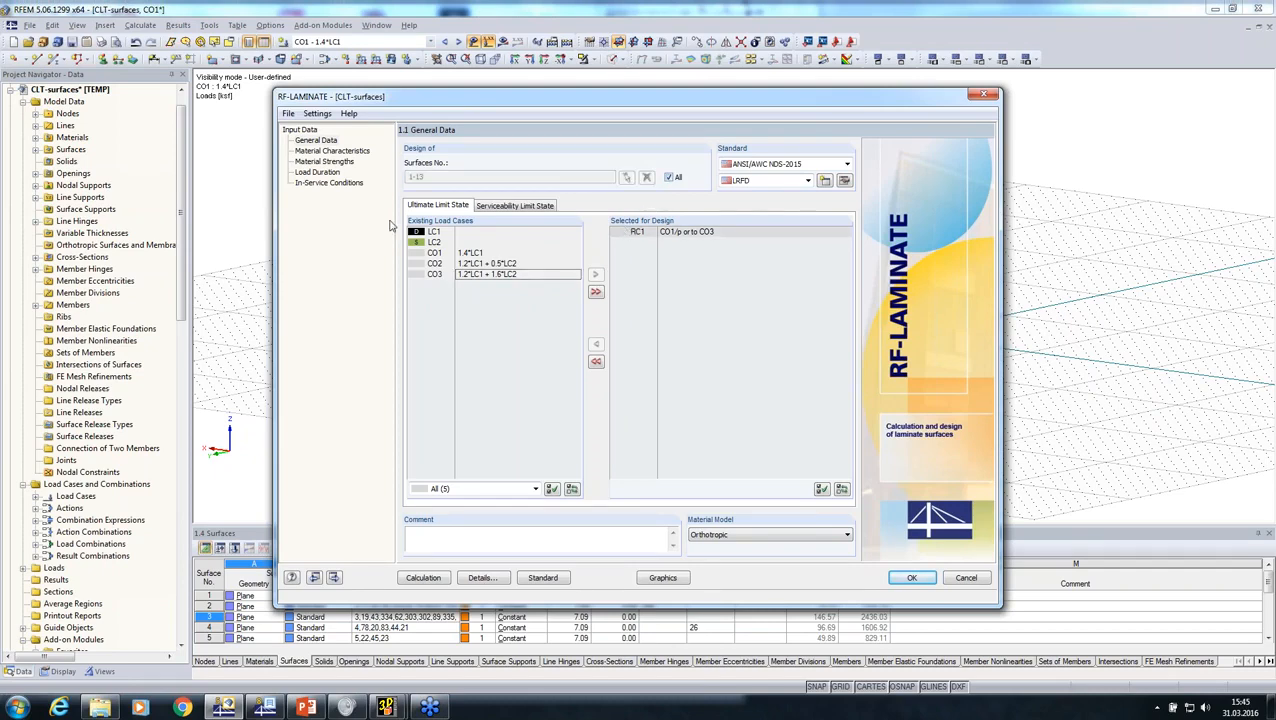
Step: Import the ANSI/APA PRG 320 CLT layers of type CLT Grade E4, 4 1/8 in thick, into Composition 1
{"action": "left_click", "coordinate": [330, 150]}
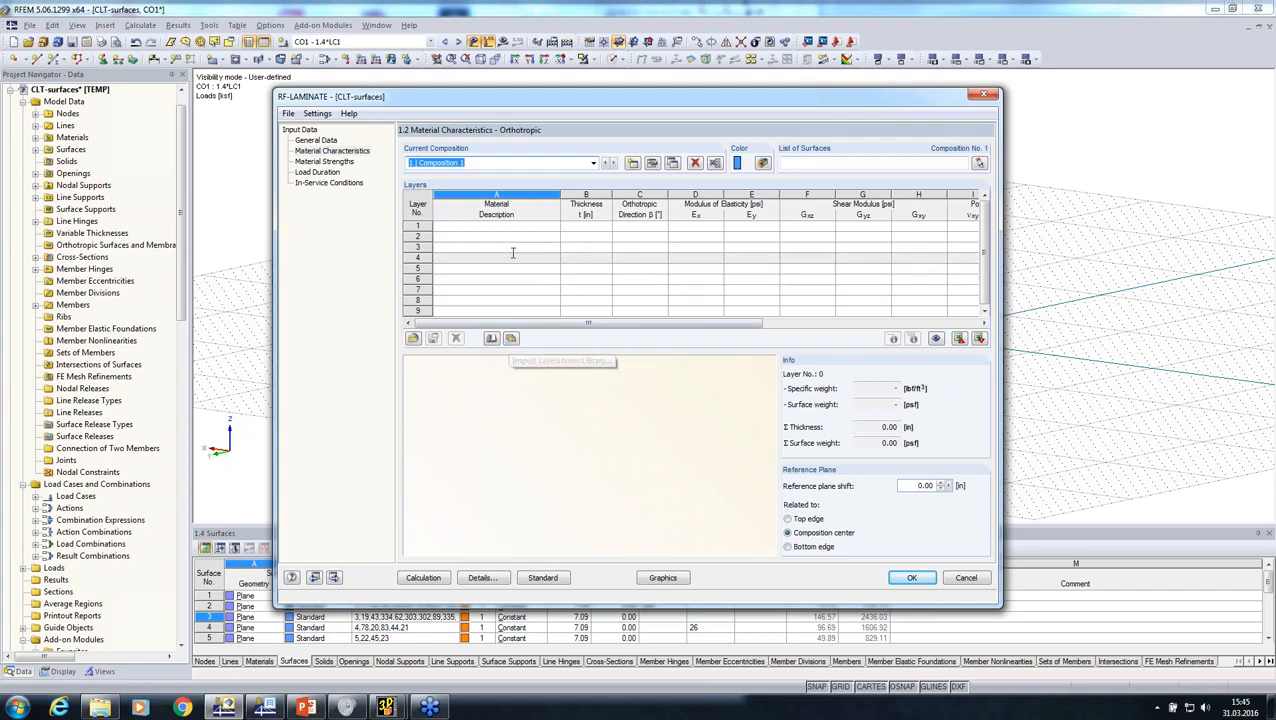
{"action": "left_click", "coordinate": [525, 262]}
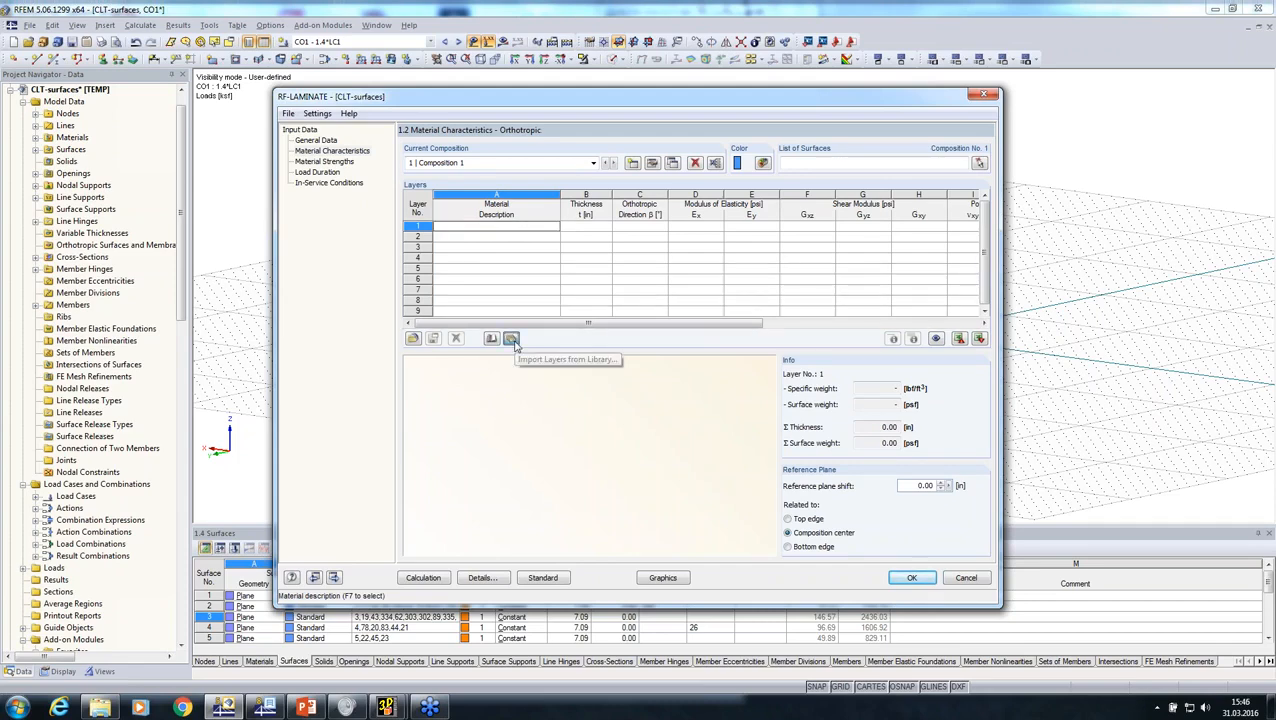
{"action": "left_click", "coordinate": [491, 338]}
{"action": "left_click", "coordinate": [541, 276]}
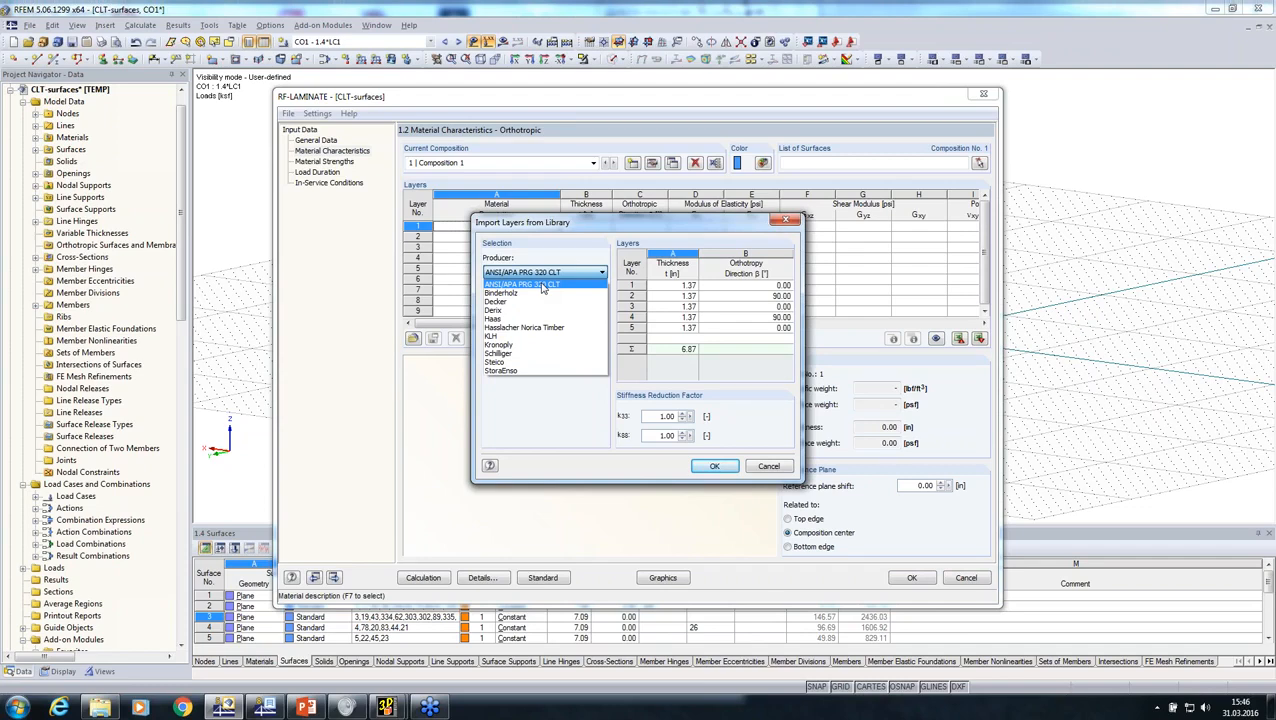
{"action": "left_click", "coordinate": [542, 287]}
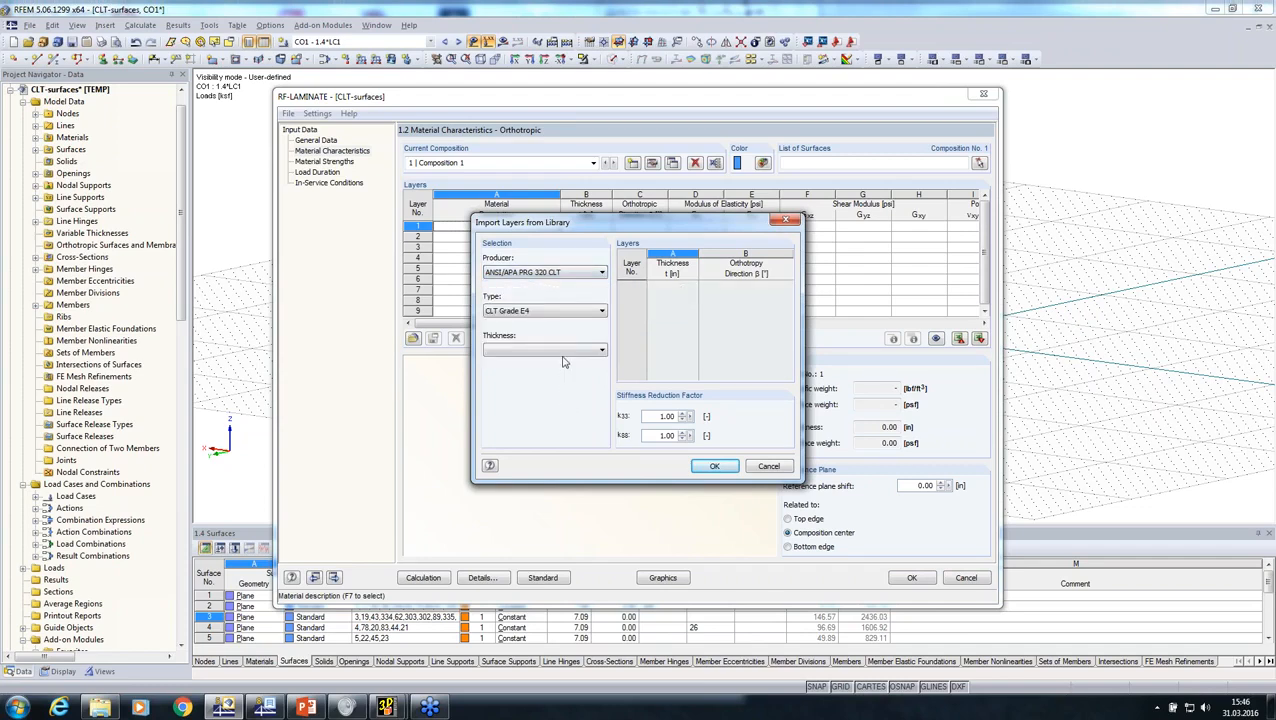
{"action": "left_click", "coordinate": [562, 350]}
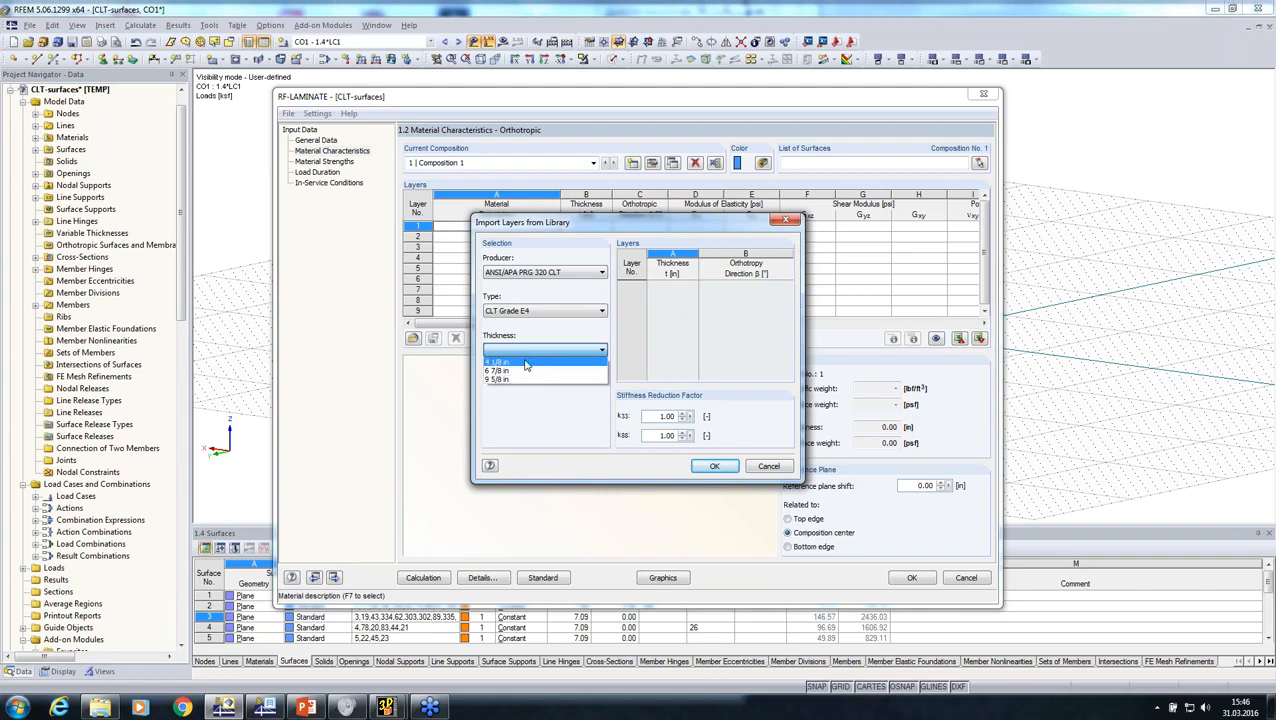
{"action": "left_click", "coordinate": [525, 362]}
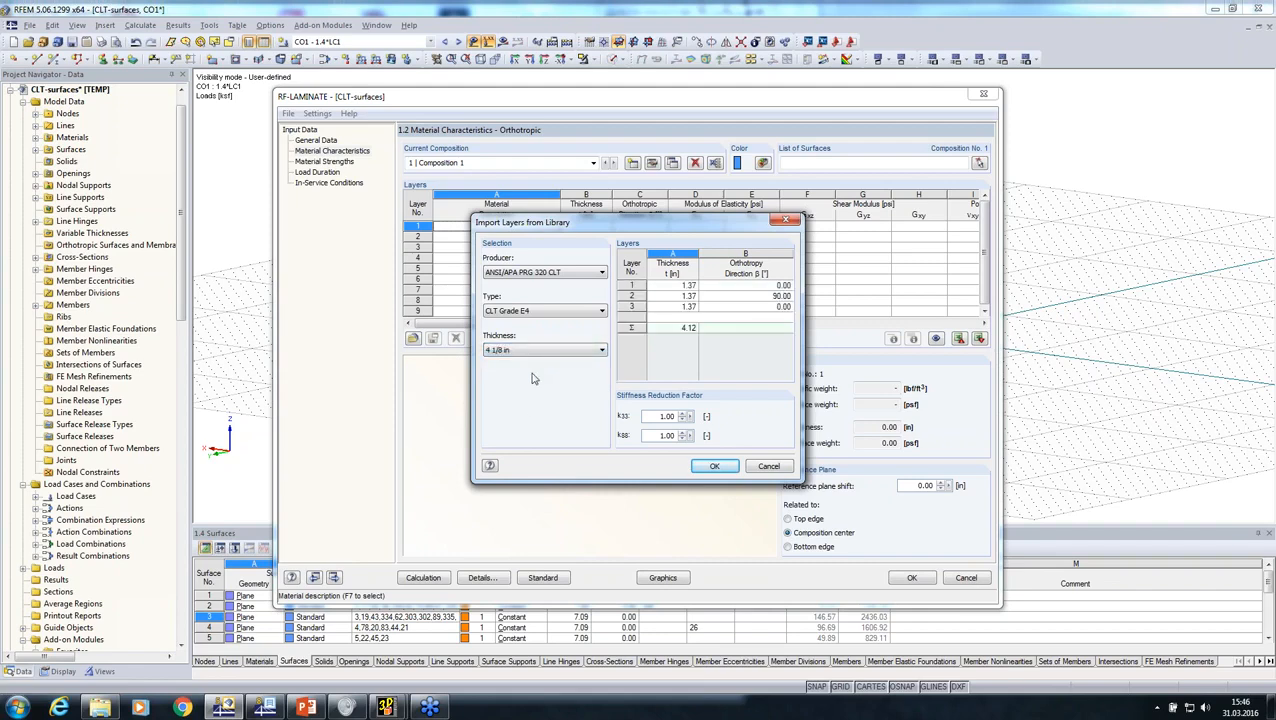
{"action": "left_click", "coordinate": [711, 467]}
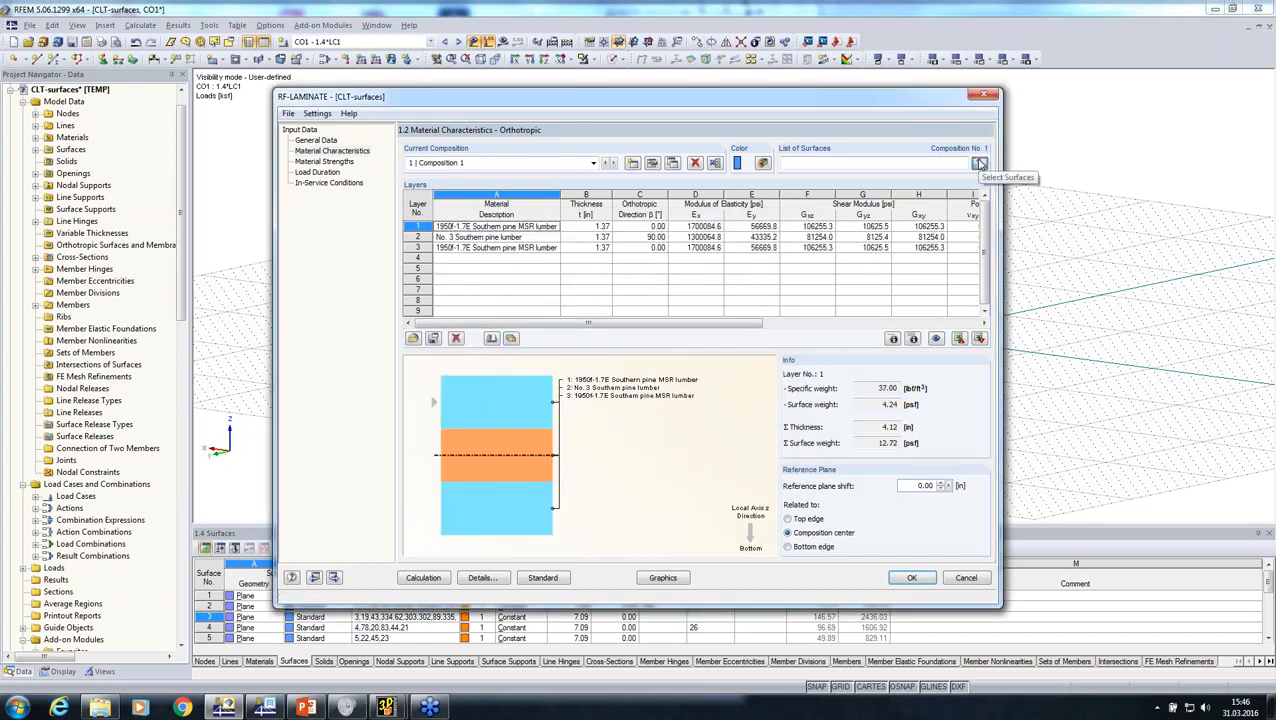
Step: Start selecting the surfaces for Composition 1 and hide the Roof and Balcony groups, leaving only CLT shown
{"action": "left_click", "coordinate": [979, 163]}
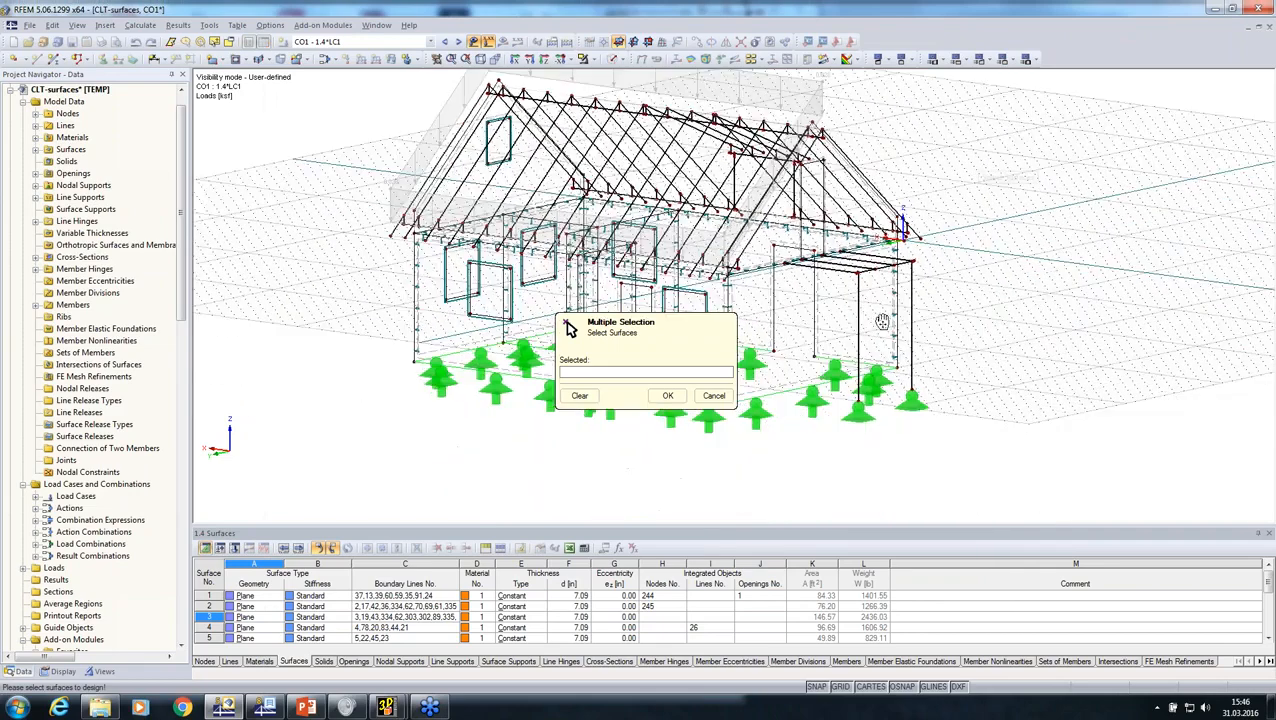
{"action": "left_click", "coordinate": [100, 671]}
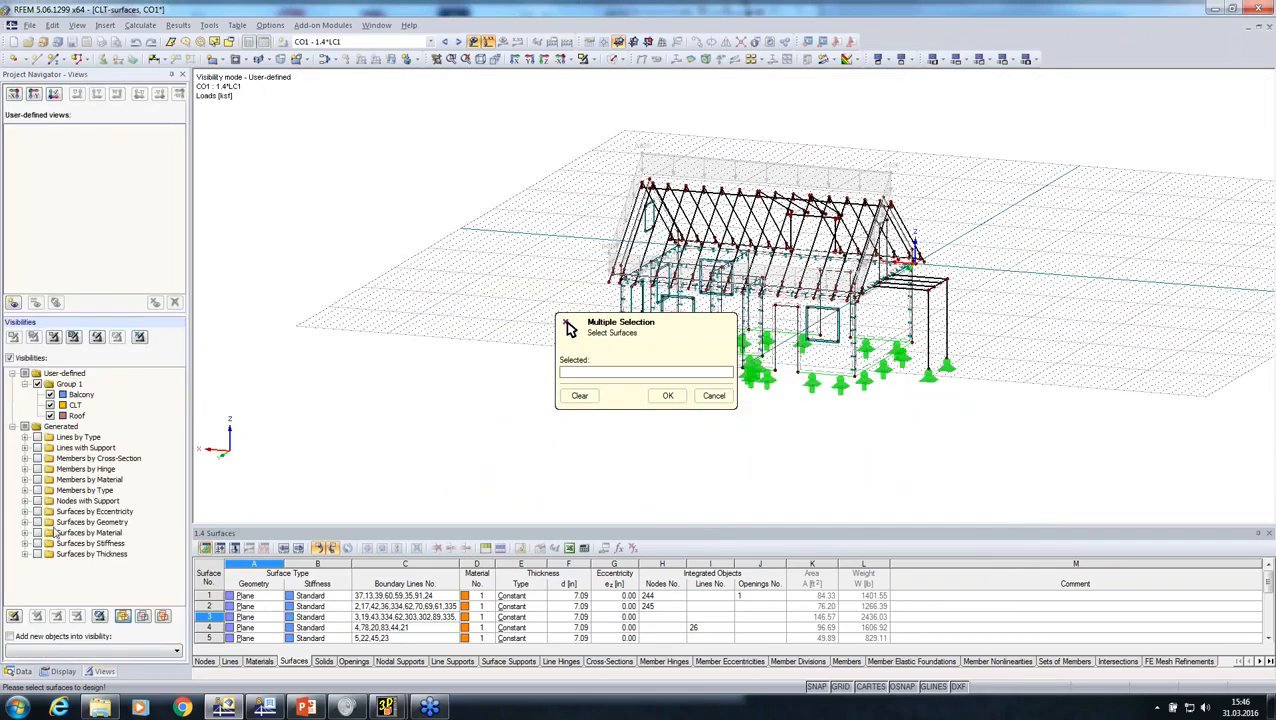
{"action": "left_click", "coordinate": [50, 415]}
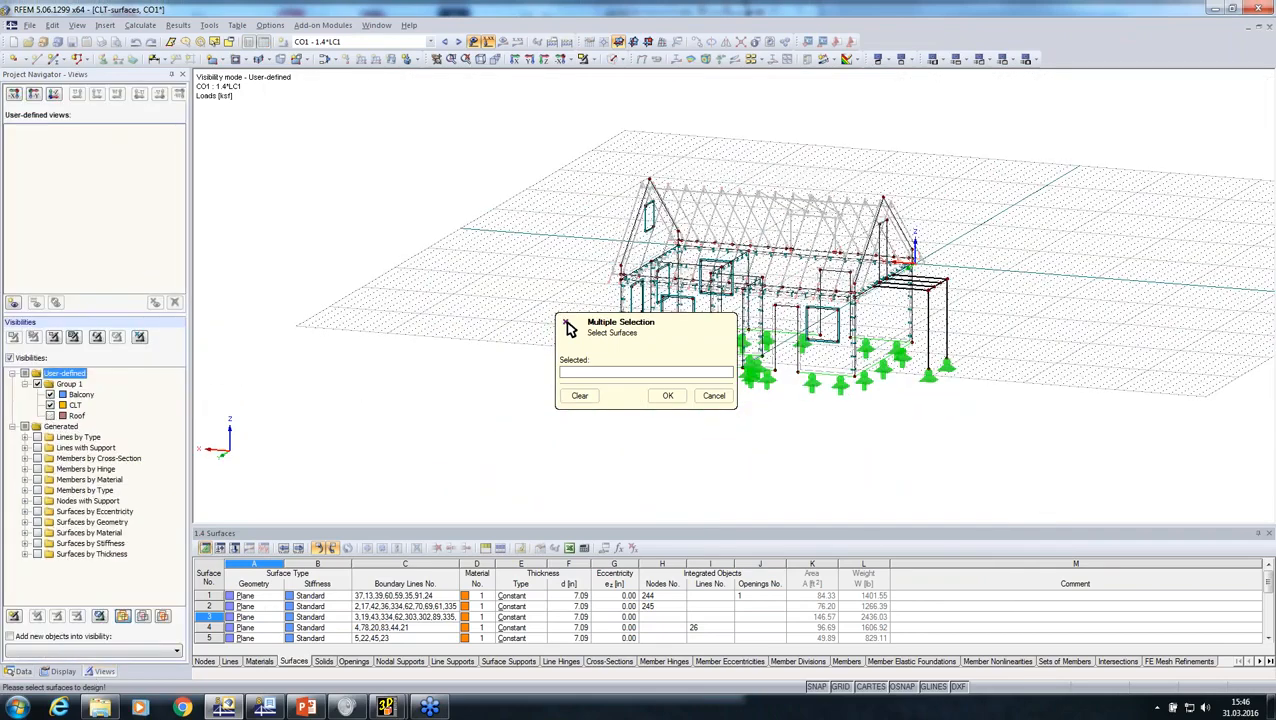
{"action": "left_click", "coordinate": [50, 395]}
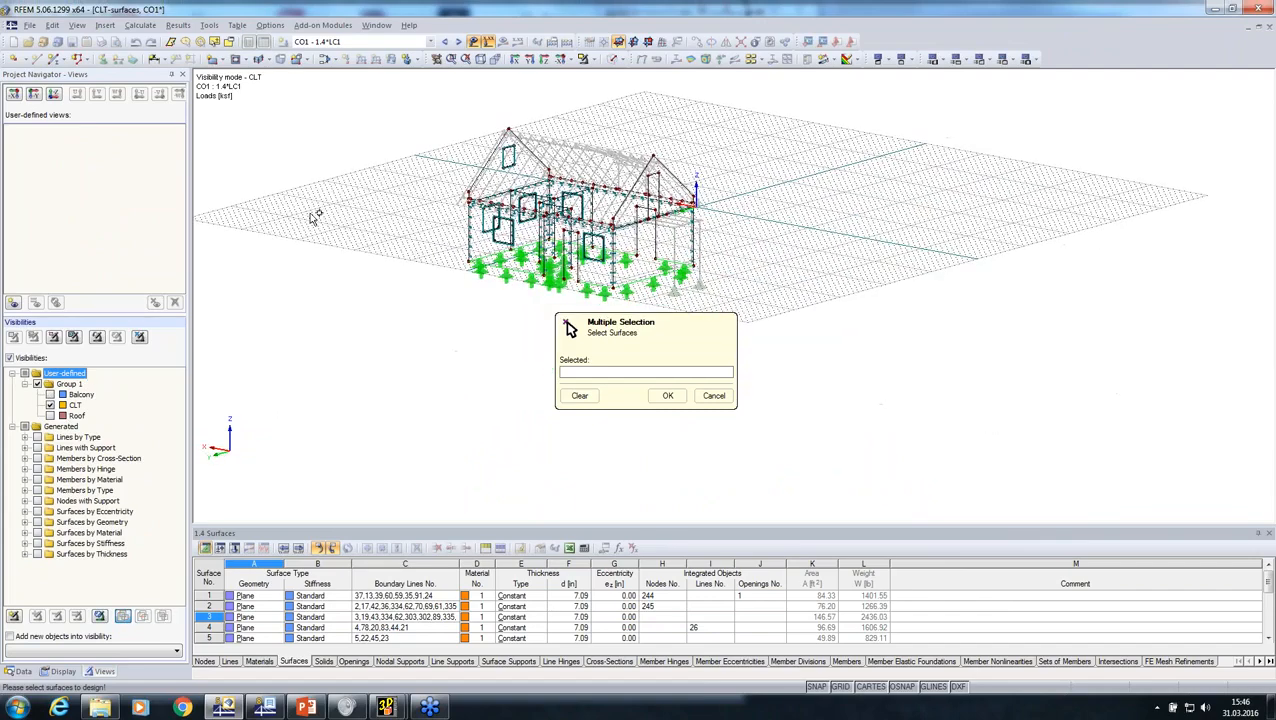
Step: Assign all CLT surfaces except surface 6, the horizontal slab, to Composition 1
{"action": "left_click_drag", "start_coordinate": [355, 105], "coordinate": [801, 314]}
{"action": "middle_click_drag", "start_coordinate": [783, 311], "coordinate": [455, 228], "text": "ctrl"}
{"action": "scroll", "coordinate": [638, 207], "scroll_direction": "up", "scroll_amount": 3}
{"action": "scroll", "coordinate": [638, 207], "scroll_direction": "up", "scroll_amount": 4}
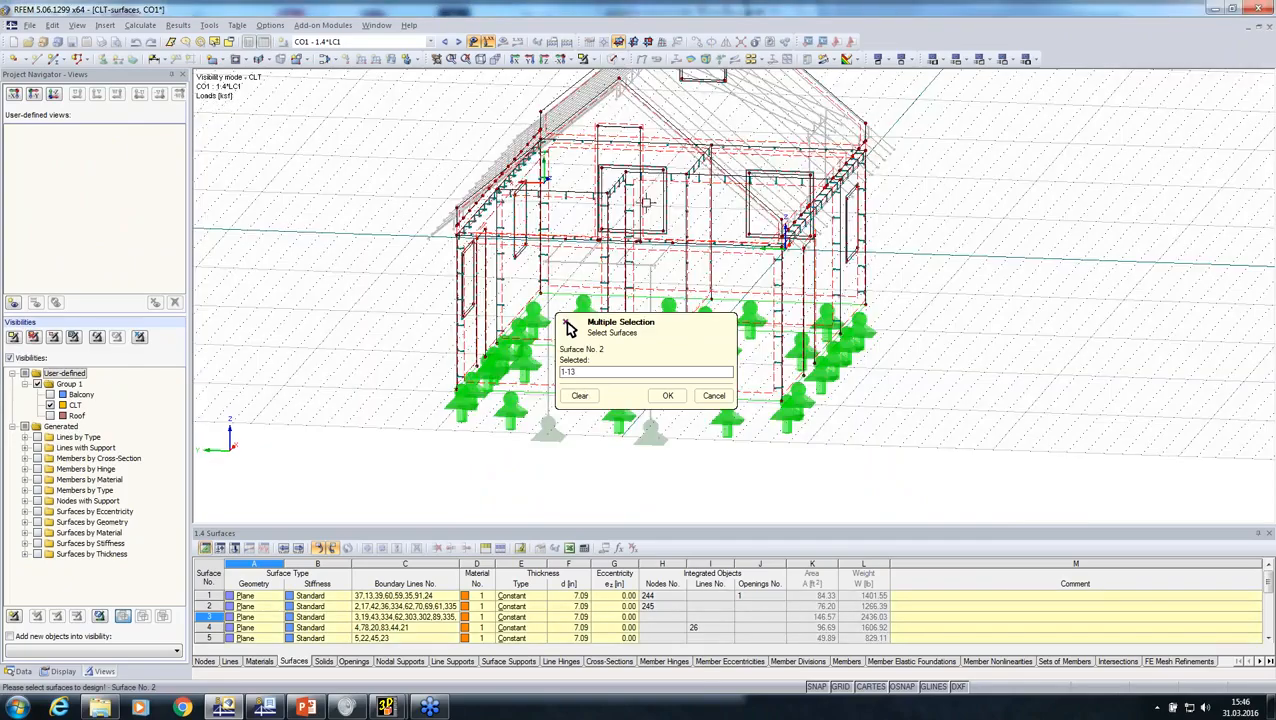
{"action": "middle_click_drag", "start_coordinate": [638, 207], "coordinate": [504, 297], "text": "ctrl"}
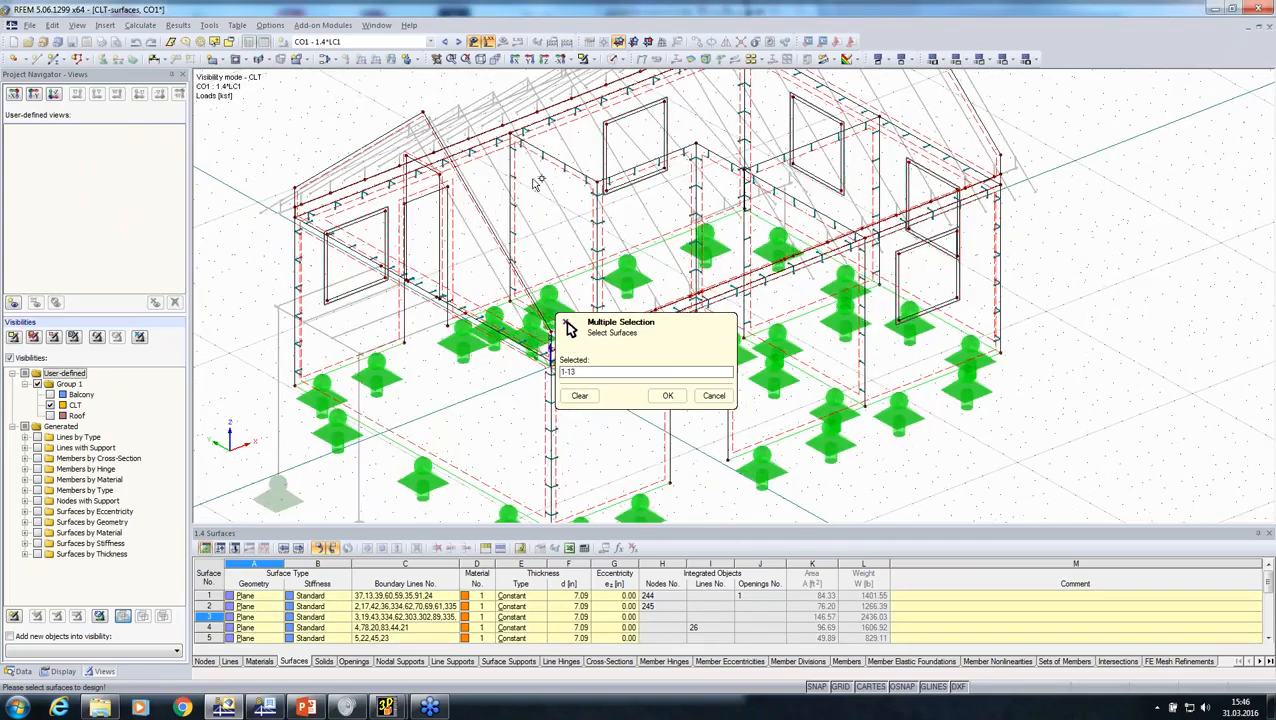
{"action": "scroll", "coordinate": [531, 176], "scroll_direction": "up", "scroll_amount": 3}
{"action": "left_click", "coordinate": [470, 245]}
{"action": "left_click", "coordinate": [668, 395]}
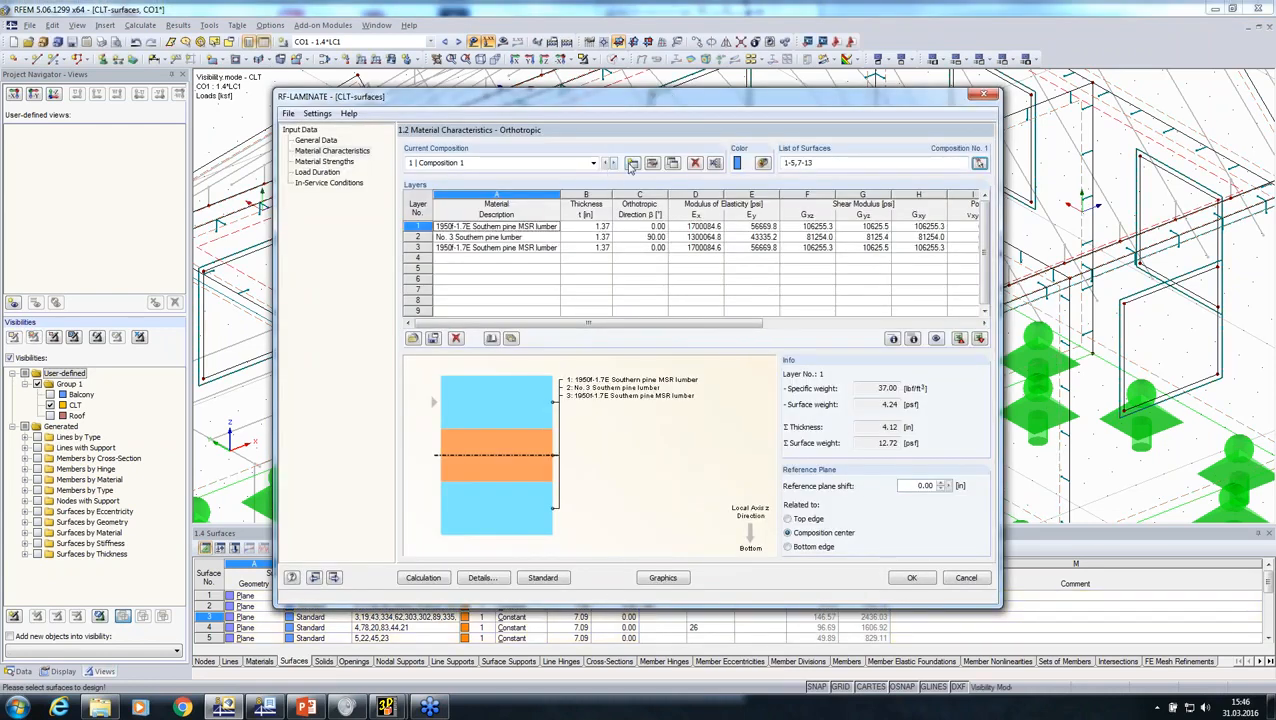
Step: Create Composition 2 and assign surface 6 to it
{"action": "left_click", "coordinate": [632, 163]}
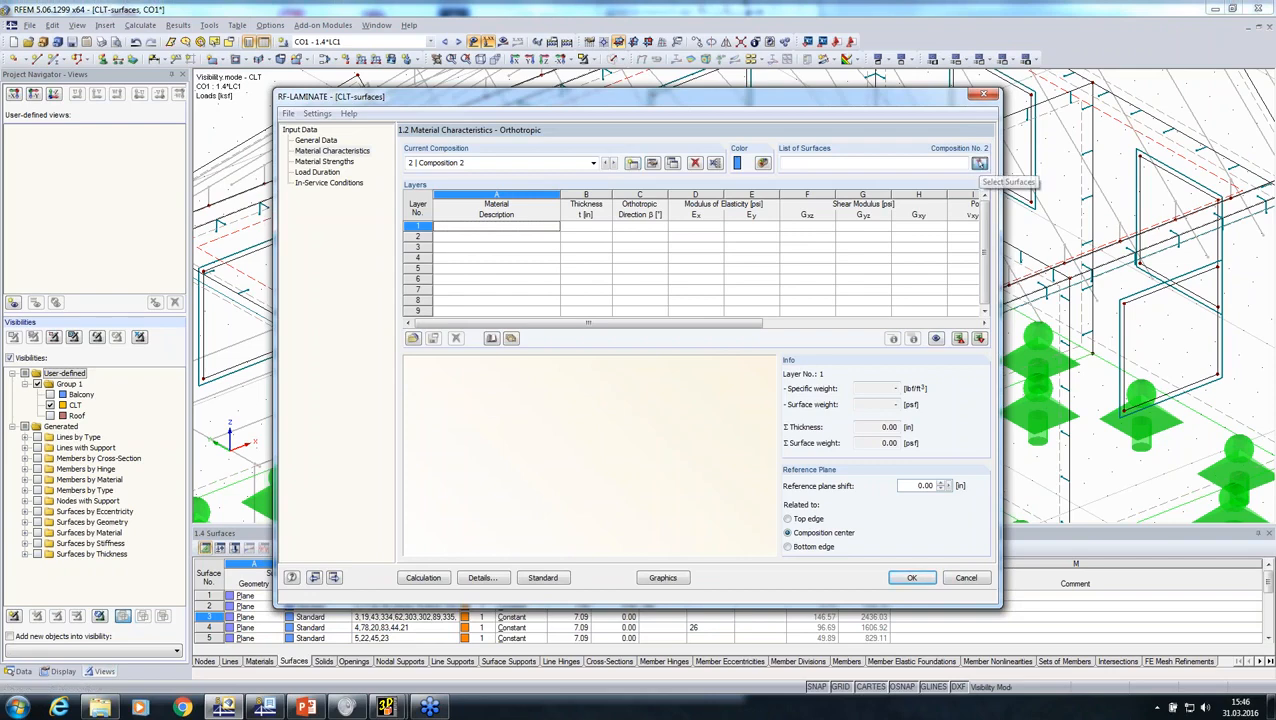
{"action": "left_click", "coordinate": [979, 163]}
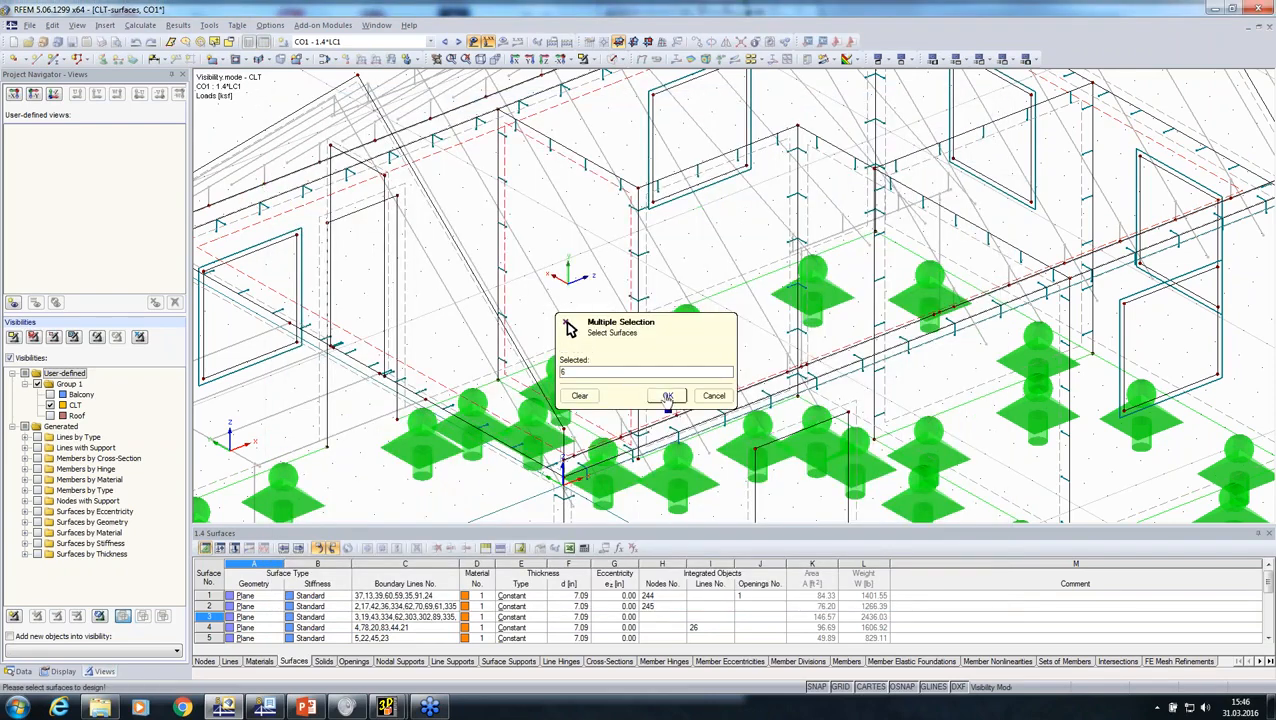
{"action": "left_click", "coordinate": [668, 397]}
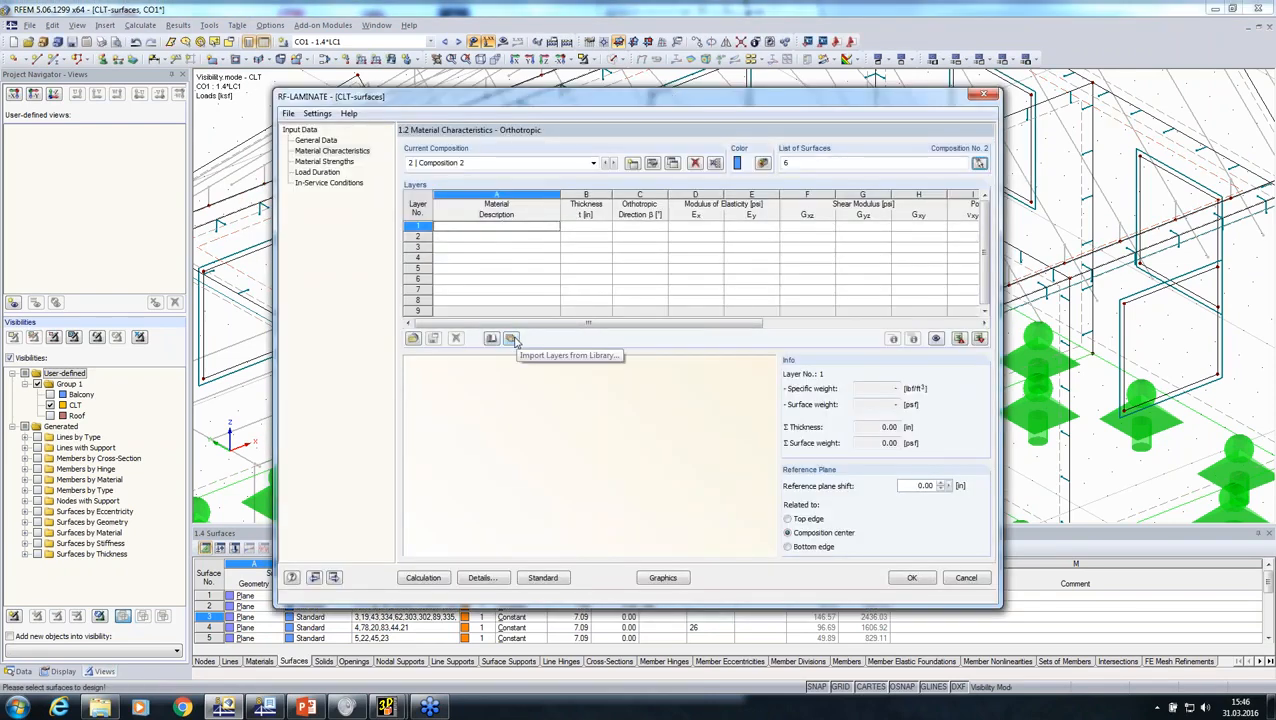
Step: Import the ANSI/APA PRG 320 CLT layers of CLT Grade E4, 9 5/8 in thick, into Composition 2
{"action": "left_click", "coordinate": [513, 340]}
{"action": "left_click", "coordinate": [527, 350]}
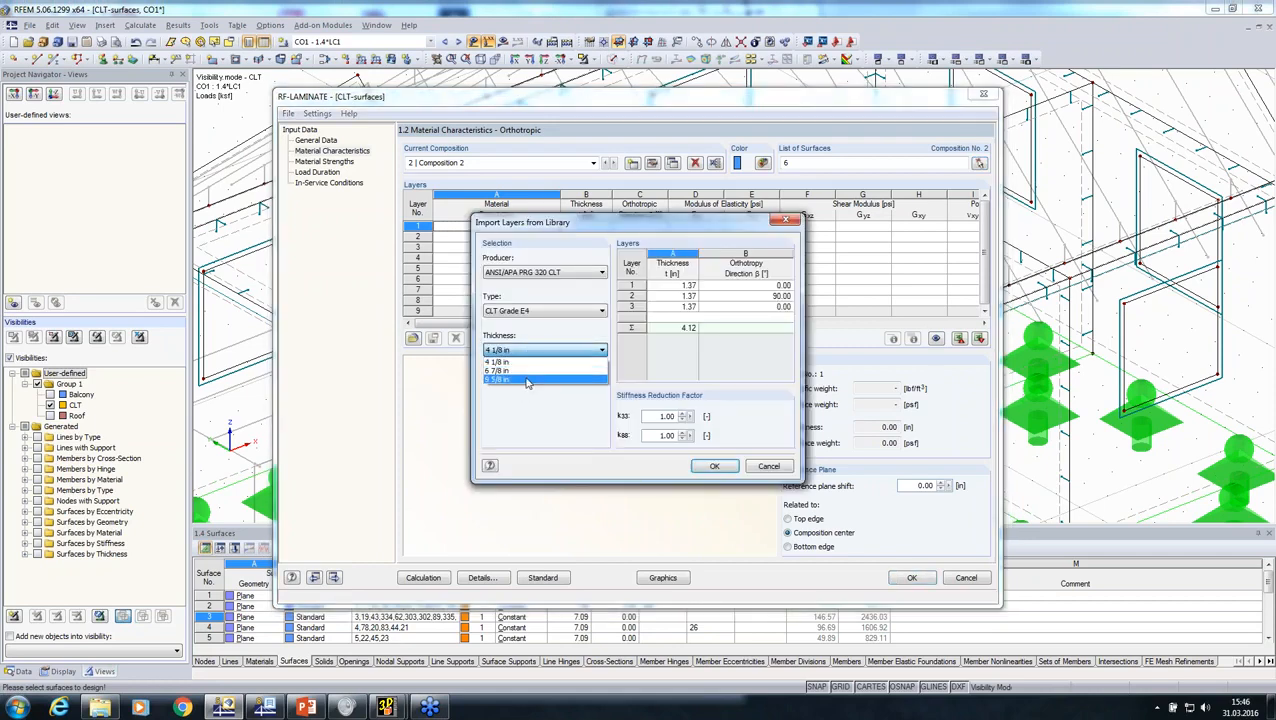
{"action": "left_click", "coordinate": [527, 383]}
{"action": "left_click", "coordinate": [714, 466]}
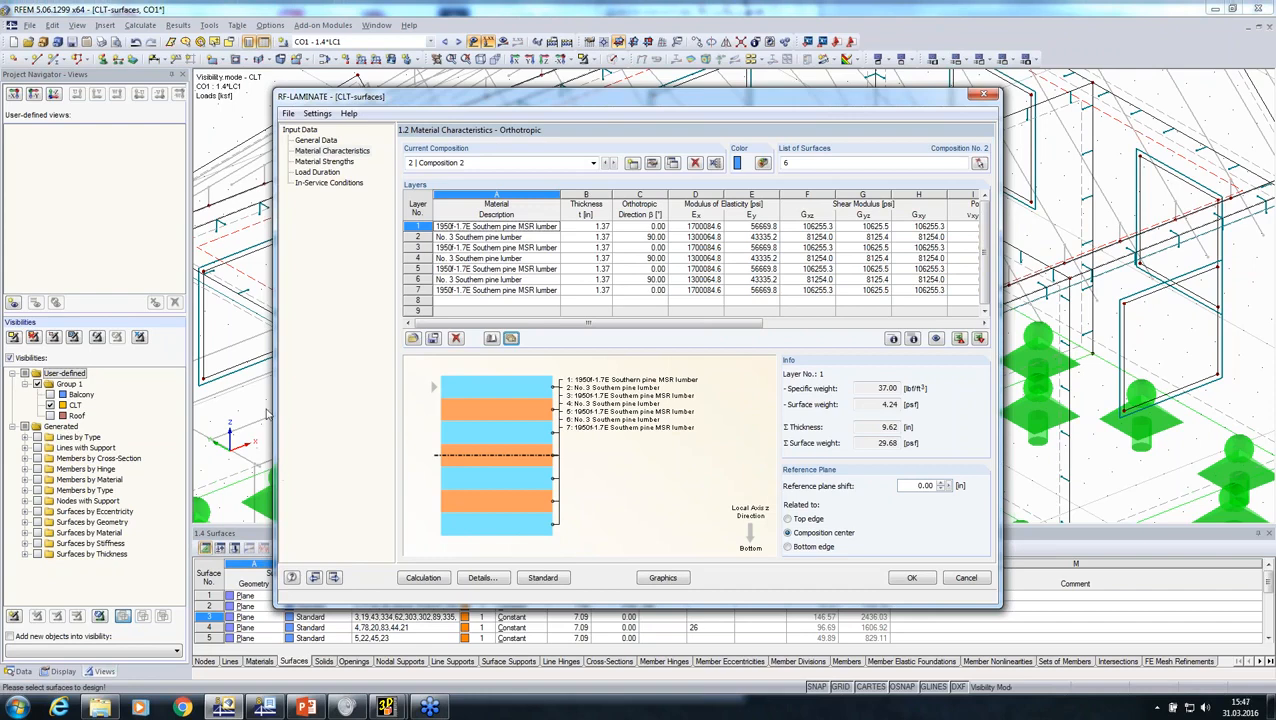
Step: Review the load duration factors and in-service conditions, and run the RF-LAMINATE calculation
{"action": "left_click", "coordinate": [317, 174]}
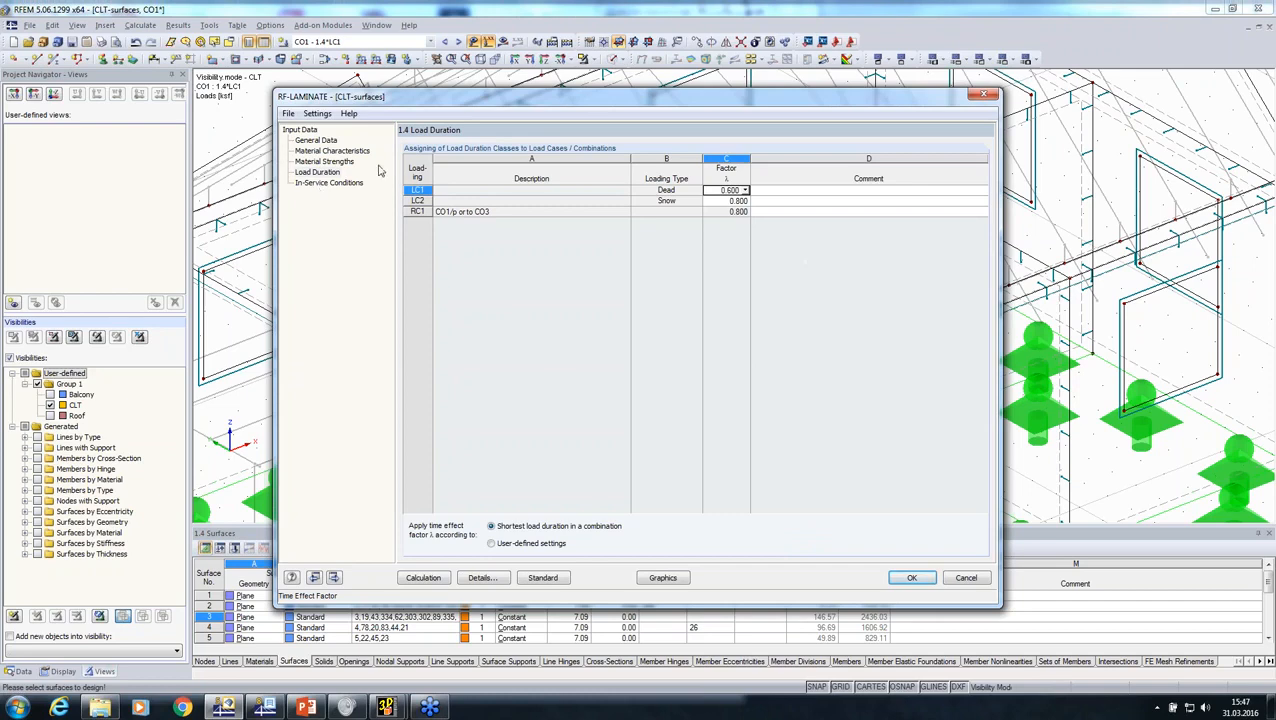
{"action": "left_click_drag", "start_coordinate": [600, 101], "coordinate": [402, 420]}
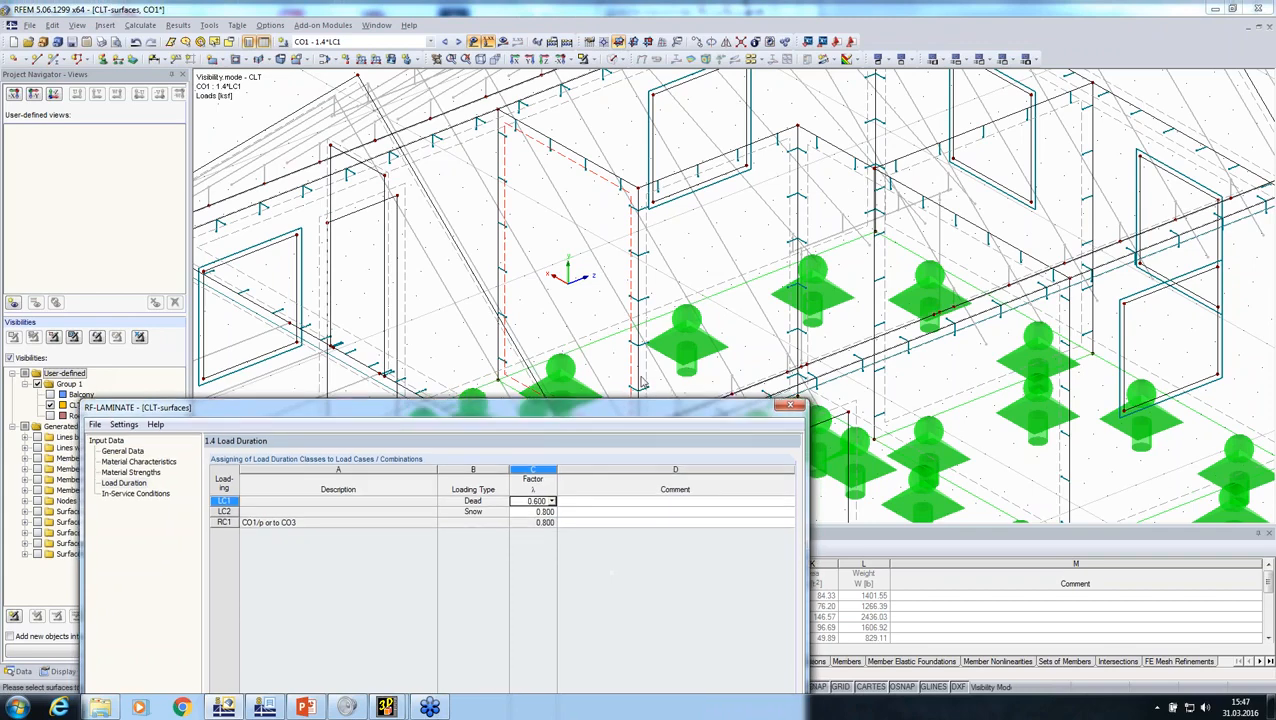
{"action": "left_click_drag", "start_coordinate": [627, 427], "coordinate": [762, 65]}
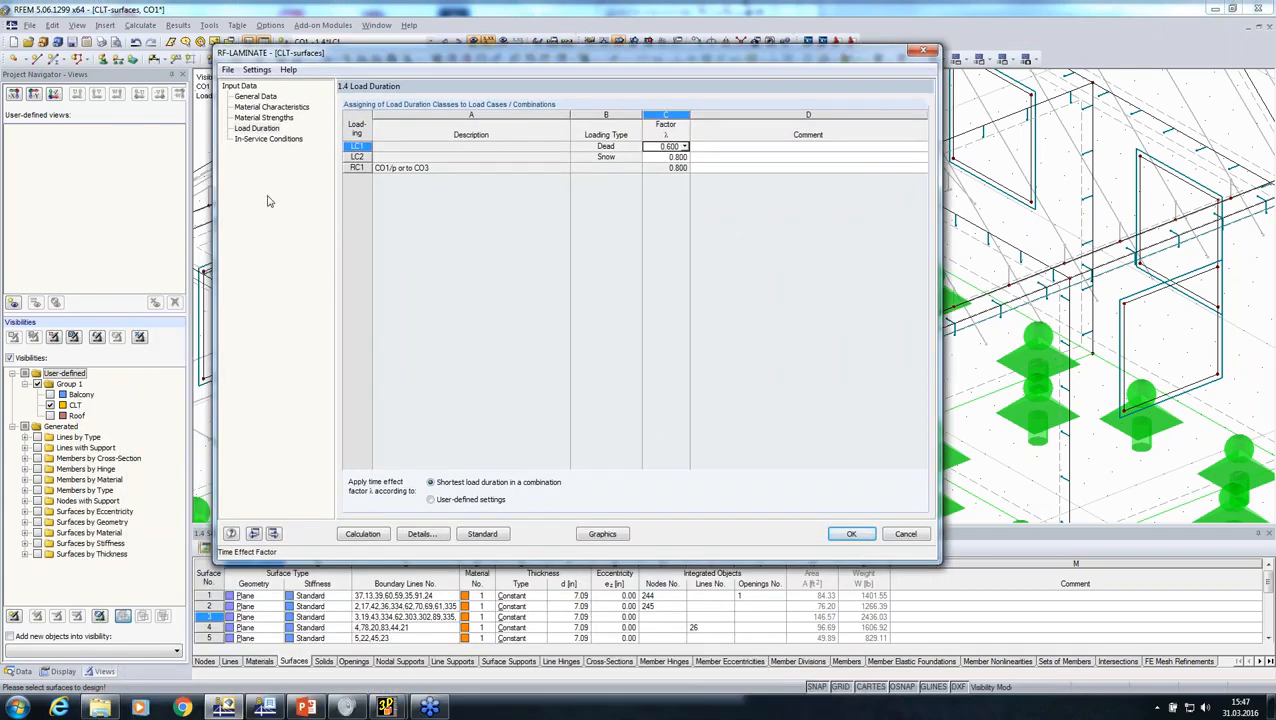
{"action": "left_click", "coordinate": [258, 139]}
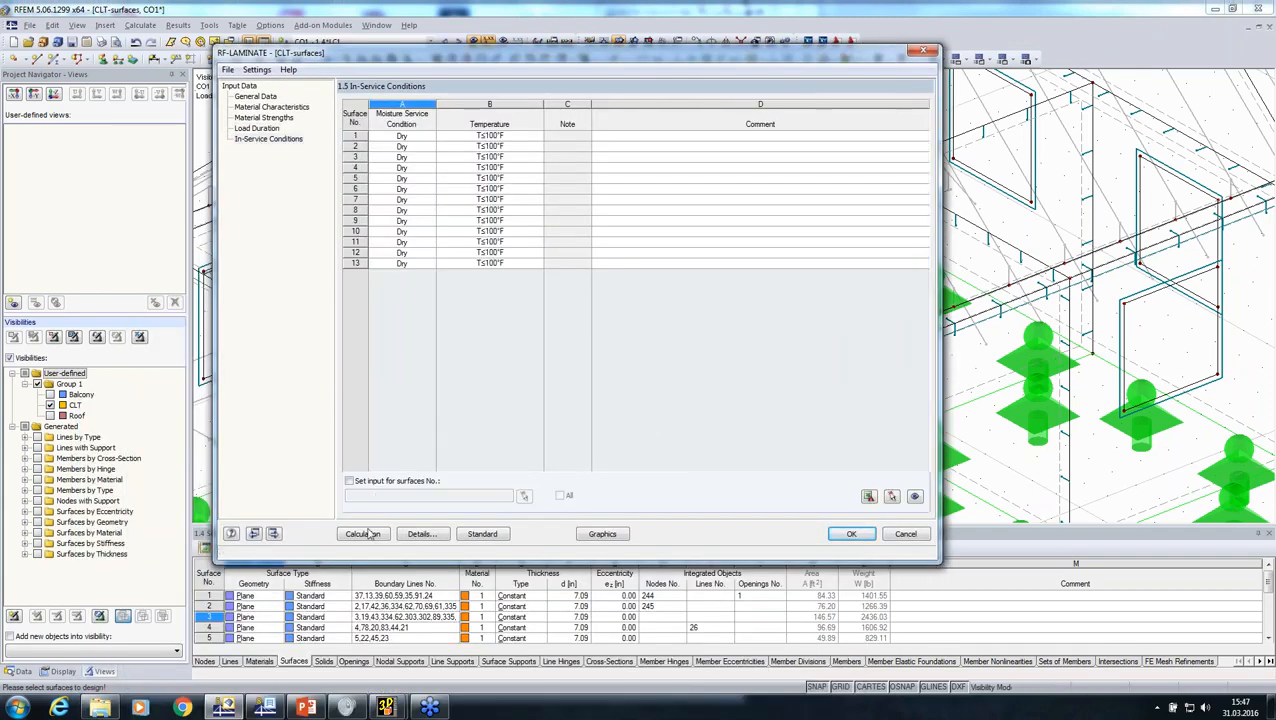
{"action": "left_click", "coordinate": [363, 534]}
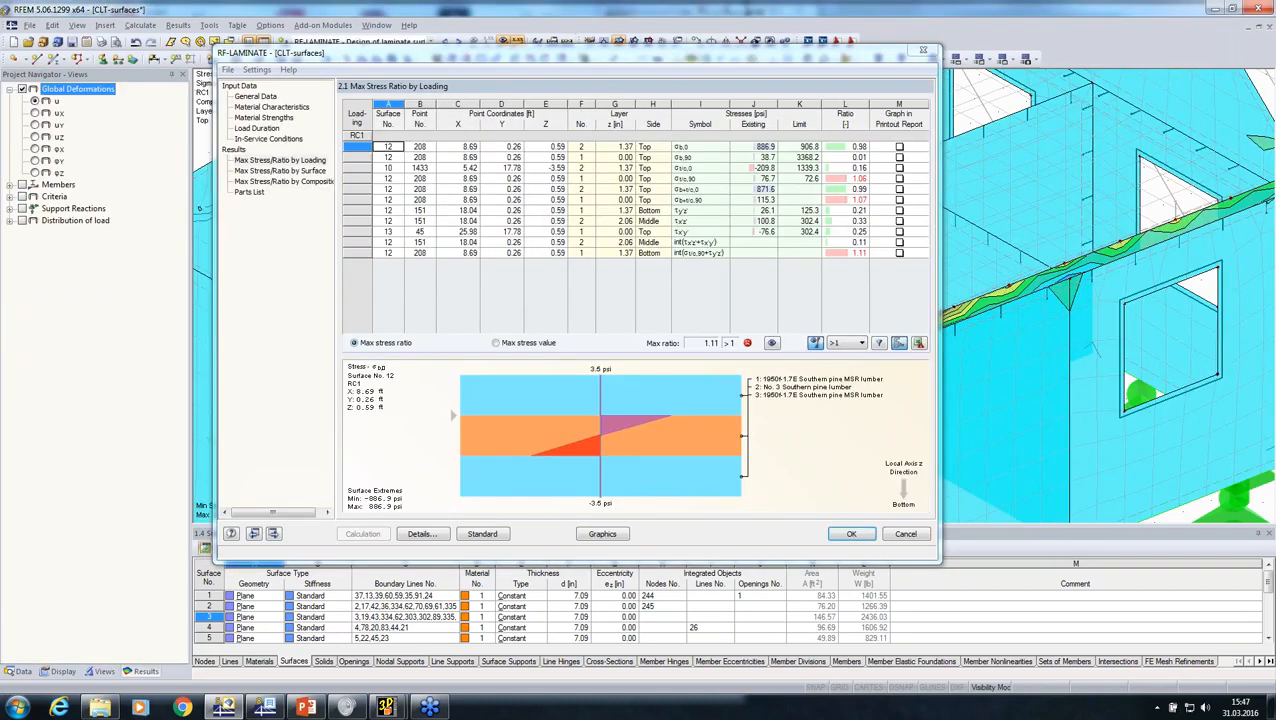
Step: Examine where the highest stress ratios by loading occur in surface 12 on the model, and close the RF-LAMINATE results window
{"action": "left_click", "coordinate": [843, 253]}
{"action": "left_click", "coordinate": [845, 200]}
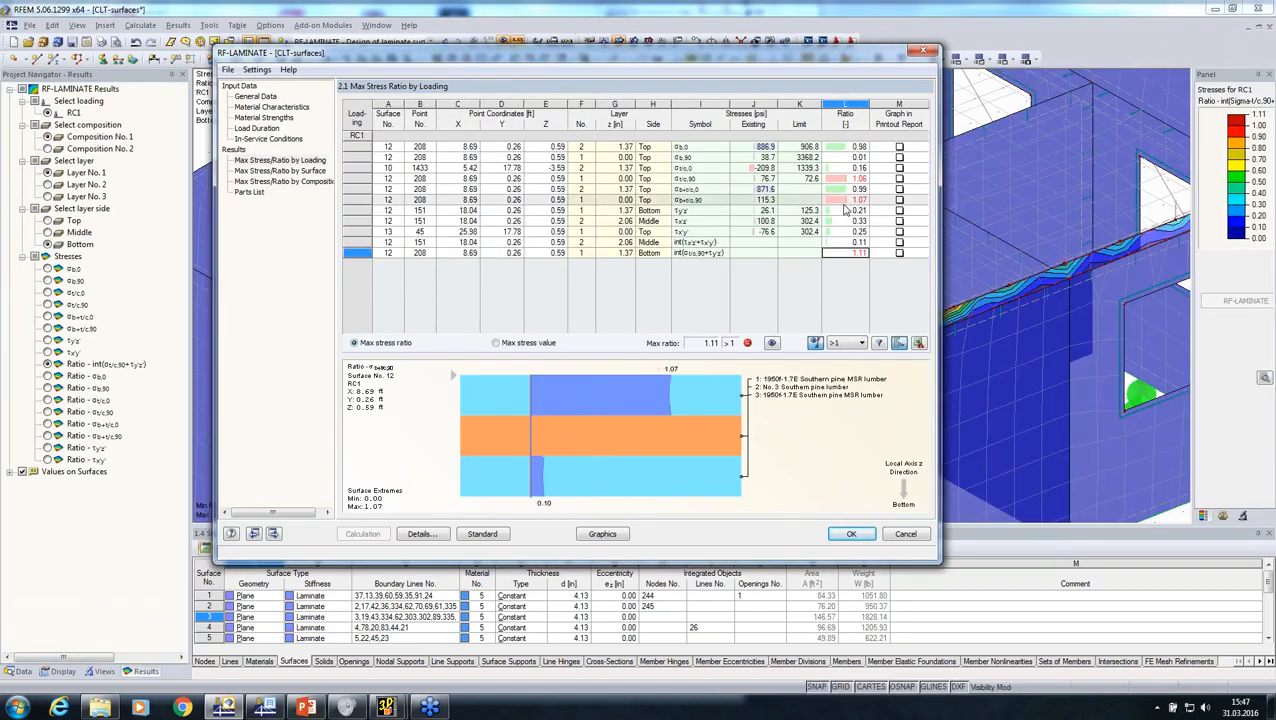
{"action": "left_click_drag", "start_coordinate": [582, 52], "coordinate": [88, 131]}
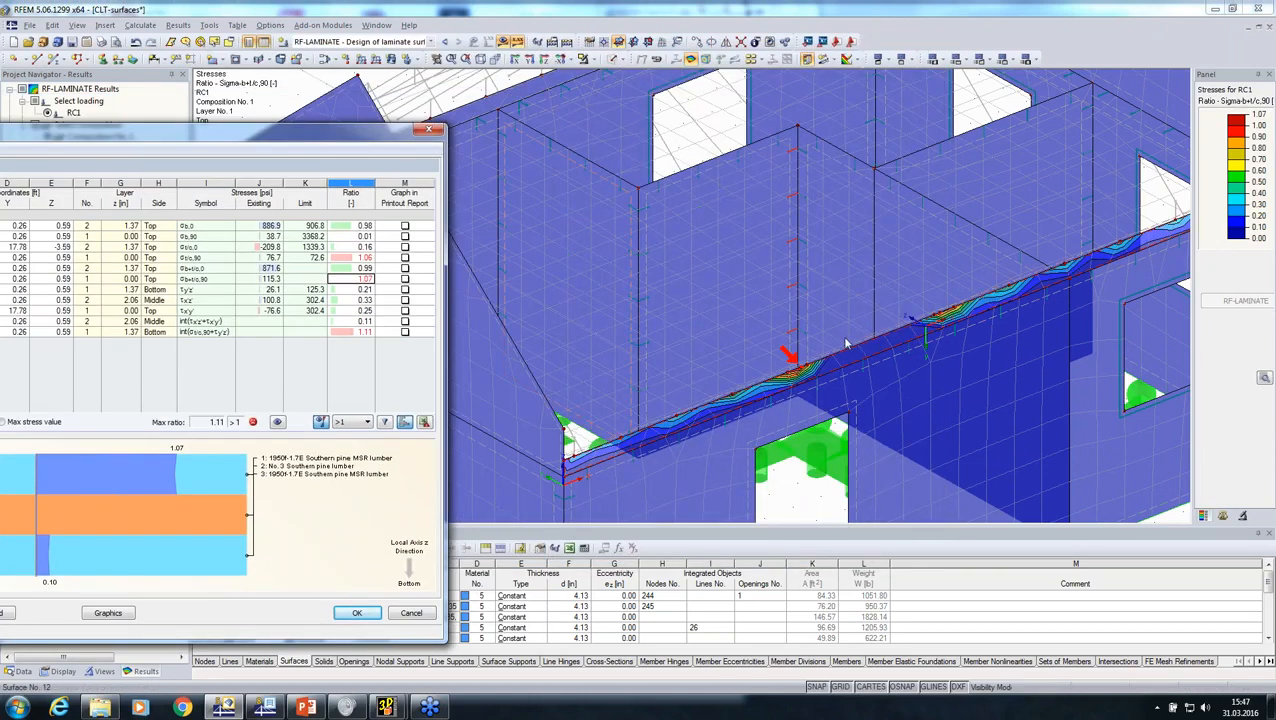
{"action": "left_click_drag", "start_coordinate": [100, 137], "coordinate": [142, 139]}
{"action": "left_click_drag", "start_coordinate": [450, 133], "coordinate": [860, 60]}
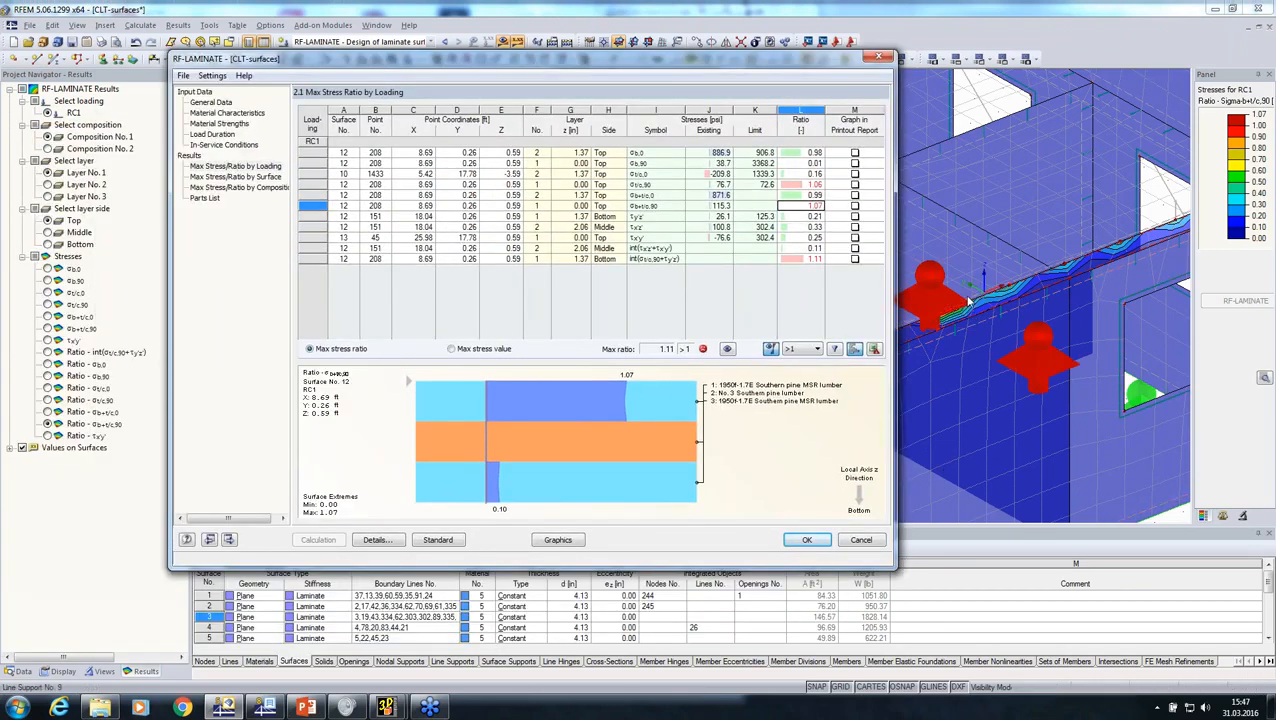
{"action": "left_click", "coordinate": [805, 541]}
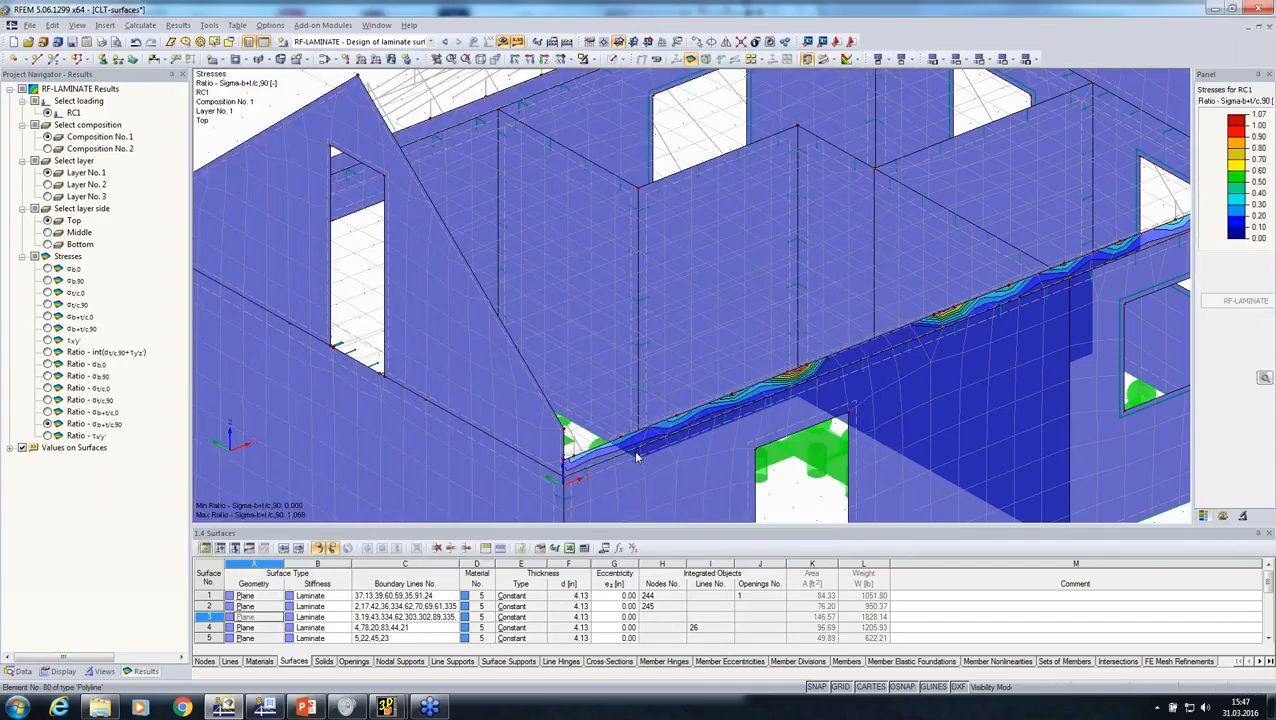
Step: Display the σb,0 stresses of Composition 2 and examine their distribution over the slab from several angles
{"action": "middle_click_drag", "start_coordinate": [636, 457], "coordinate": [850, 293], "text": "ctrl"}
{"action": "left_click", "coordinate": [48, 149]}
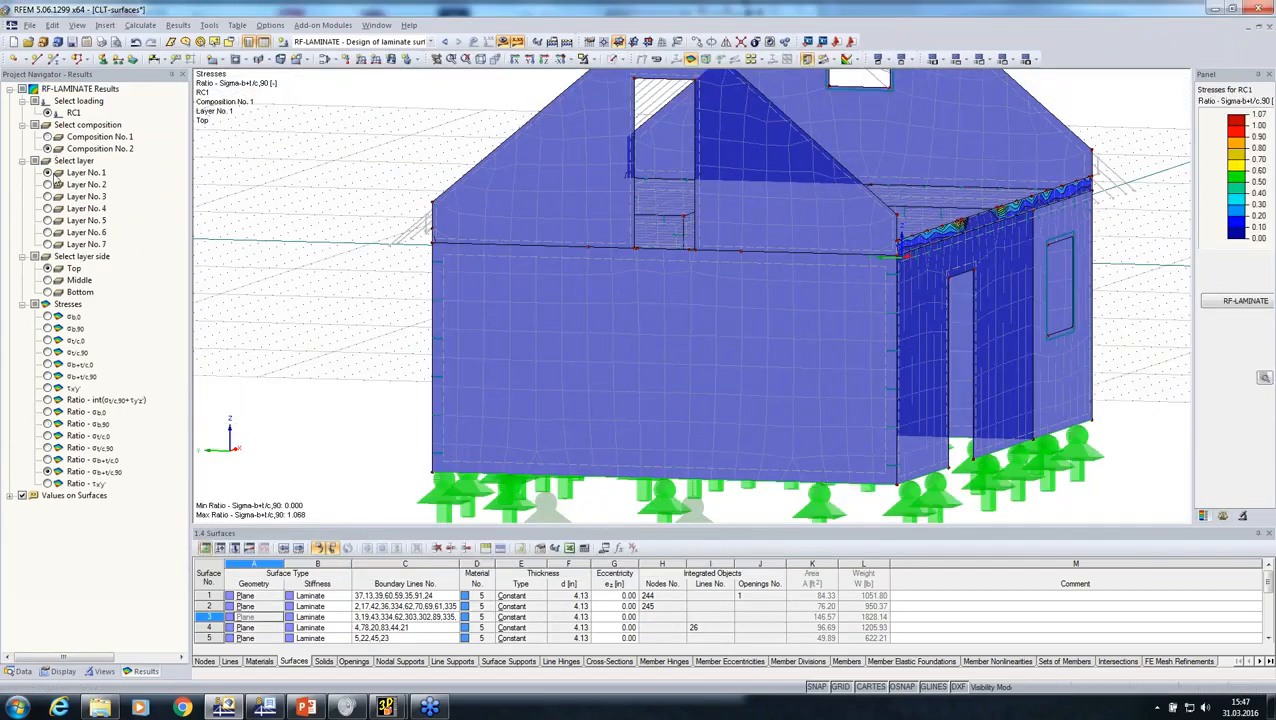
{"action": "middle_click_drag", "start_coordinate": [748, 296], "coordinate": [260, 420], "text": "ctrl"}
{"action": "left_click", "coordinate": [48, 317]}
{"action": "middle_click_drag", "start_coordinate": [773, 332], "coordinate": [777, 395], "text": "ctrl"}
{"action": "middle_click_drag", "start_coordinate": [585, 288], "coordinate": [647, 314], "text": "ctrl"}
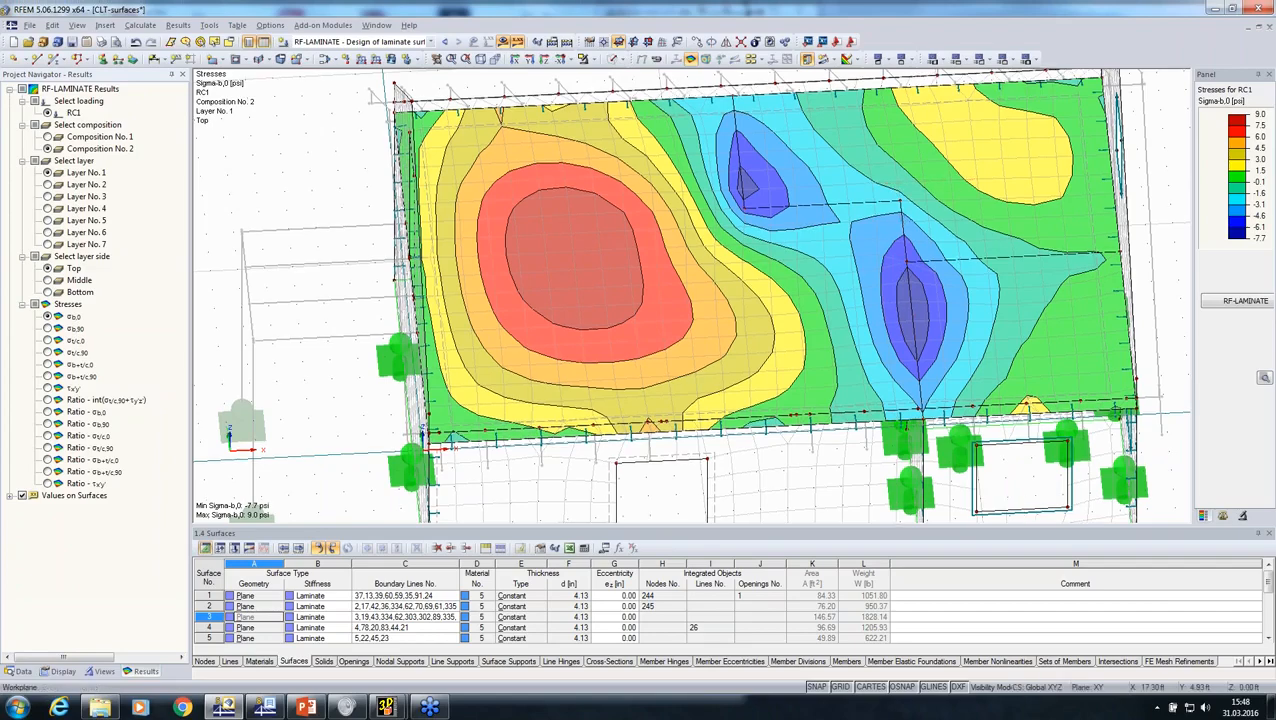
{"action": "middle_click_drag", "start_coordinate": [715, 335], "coordinate": [474, 302], "text": "ctrl"}
{"action": "scroll", "coordinate": [341, 390], "scroll_direction": "down", "scroll_amount": 2}
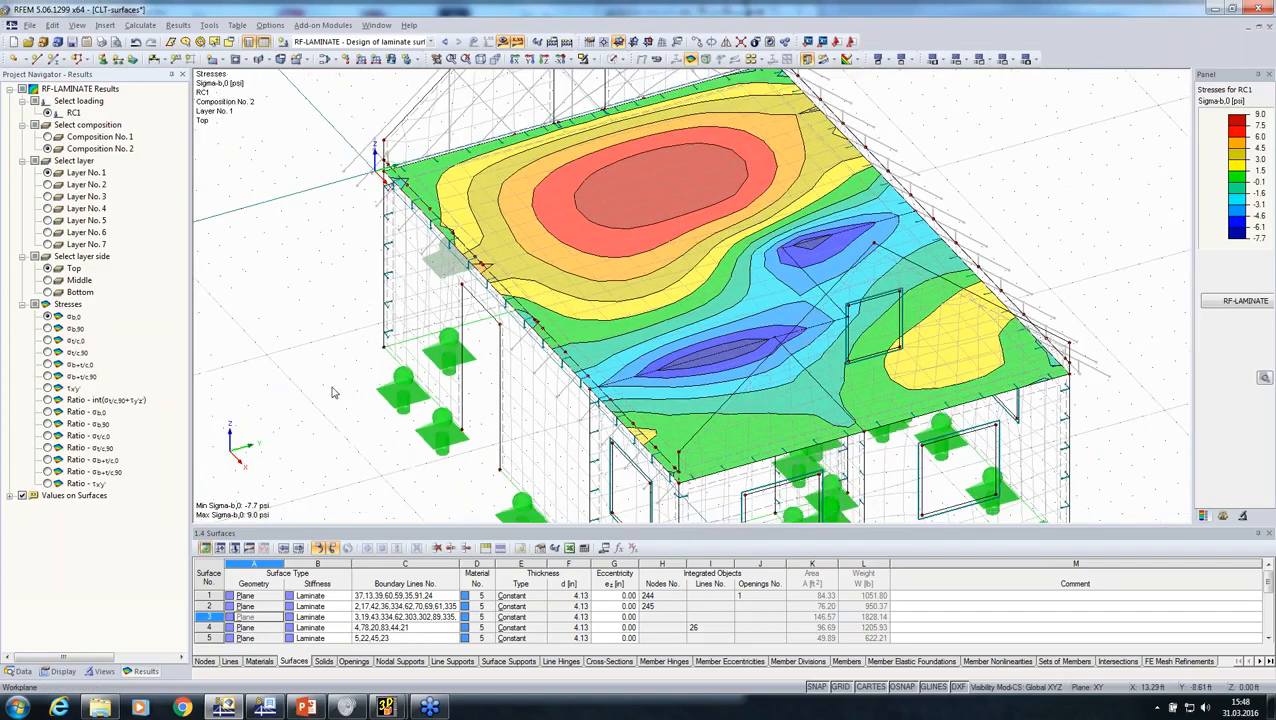
Step: Show the Roof group in the model and hide the CLT group
{"action": "left_click", "coordinate": [105, 672]}
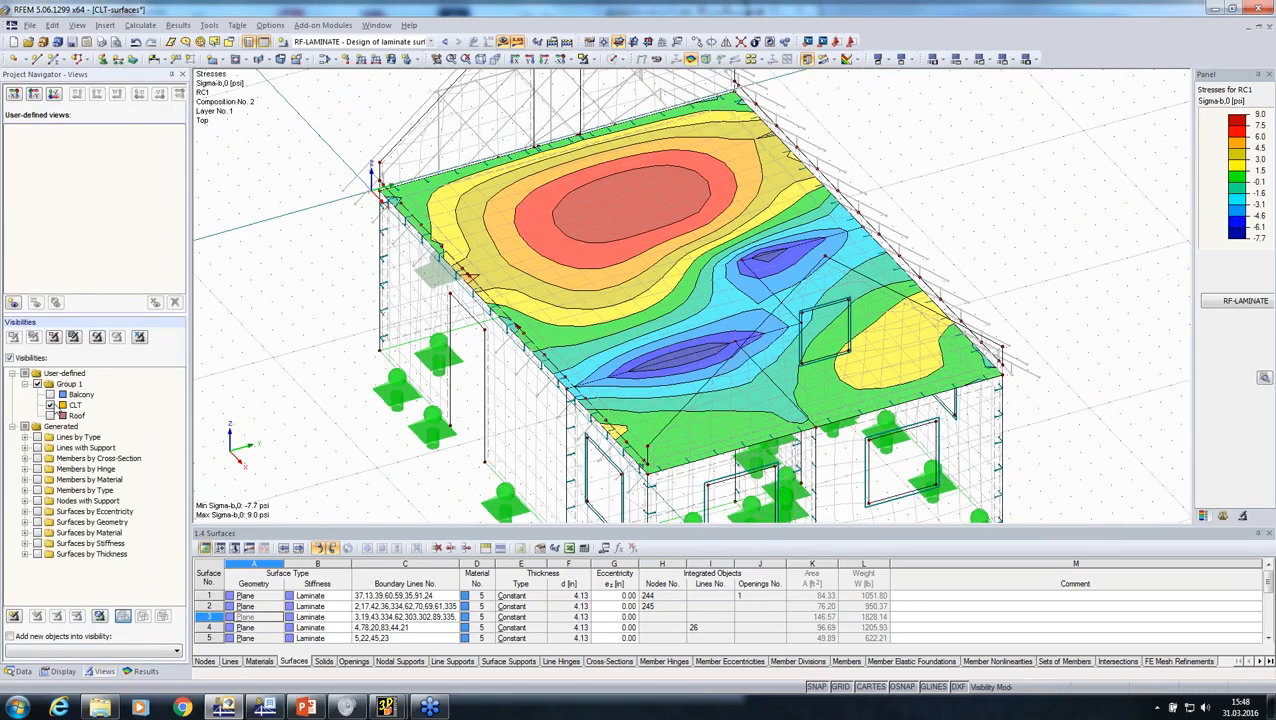
{"action": "left_click", "coordinate": [50, 415]}
{"action": "left_click", "coordinate": [50, 405]}
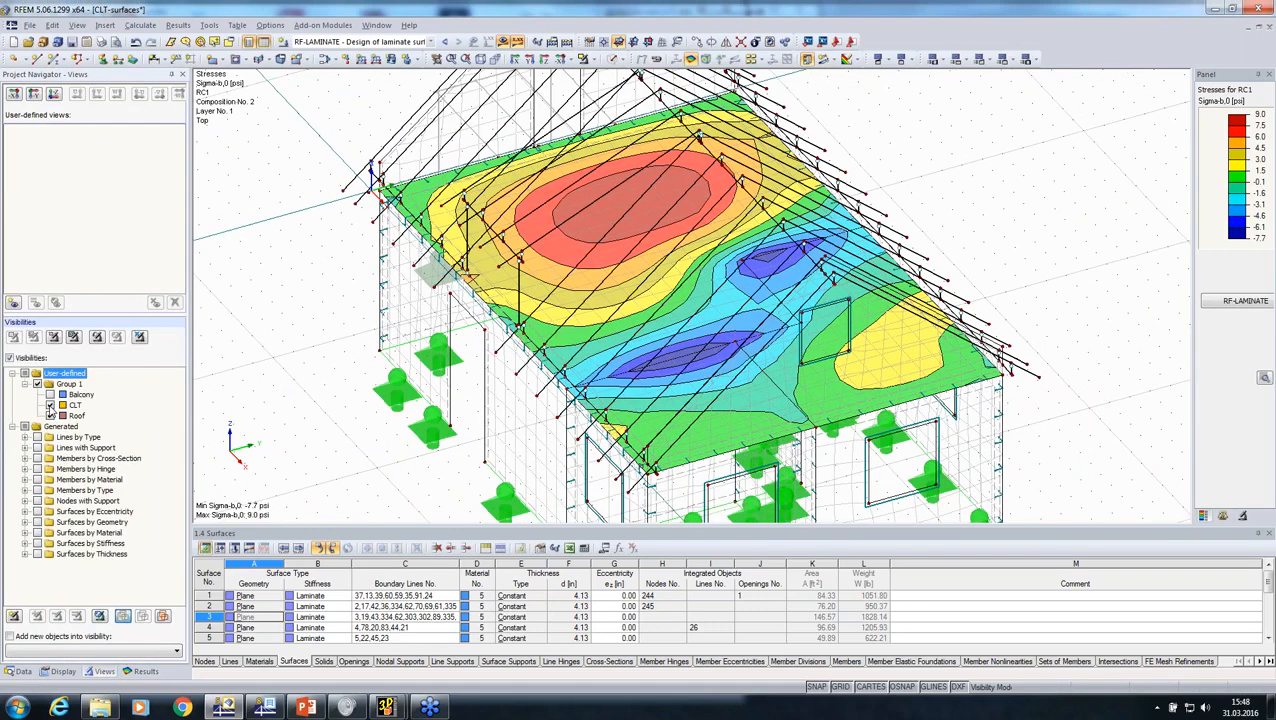
{"action": "middle_click_drag", "start_coordinate": [272, 424], "coordinate": [1265, 377], "text": "ctrl"}
{"action": "middle_click_drag", "start_coordinate": [612, 300], "coordinate": [598, 302], "text": "ctrl"}
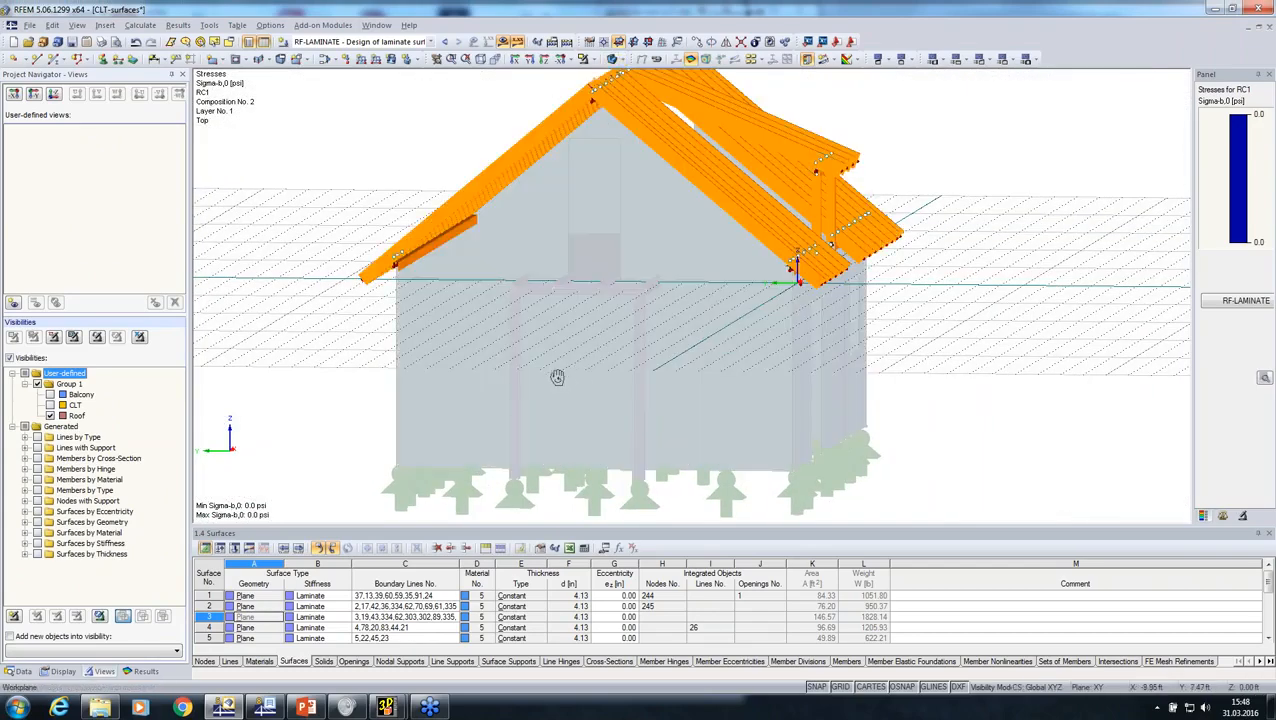
{"action": "middle_click_drag", "start_coordinate": [556, 376], "coordinate": [525, 382], "text": "ctrl"}
Step: Start the RF-TIMBER AWC add-on module and select RC1 for the ultimate limit state design according to LRFD
{"action": "left_click", "coordinate": [22, 671]}
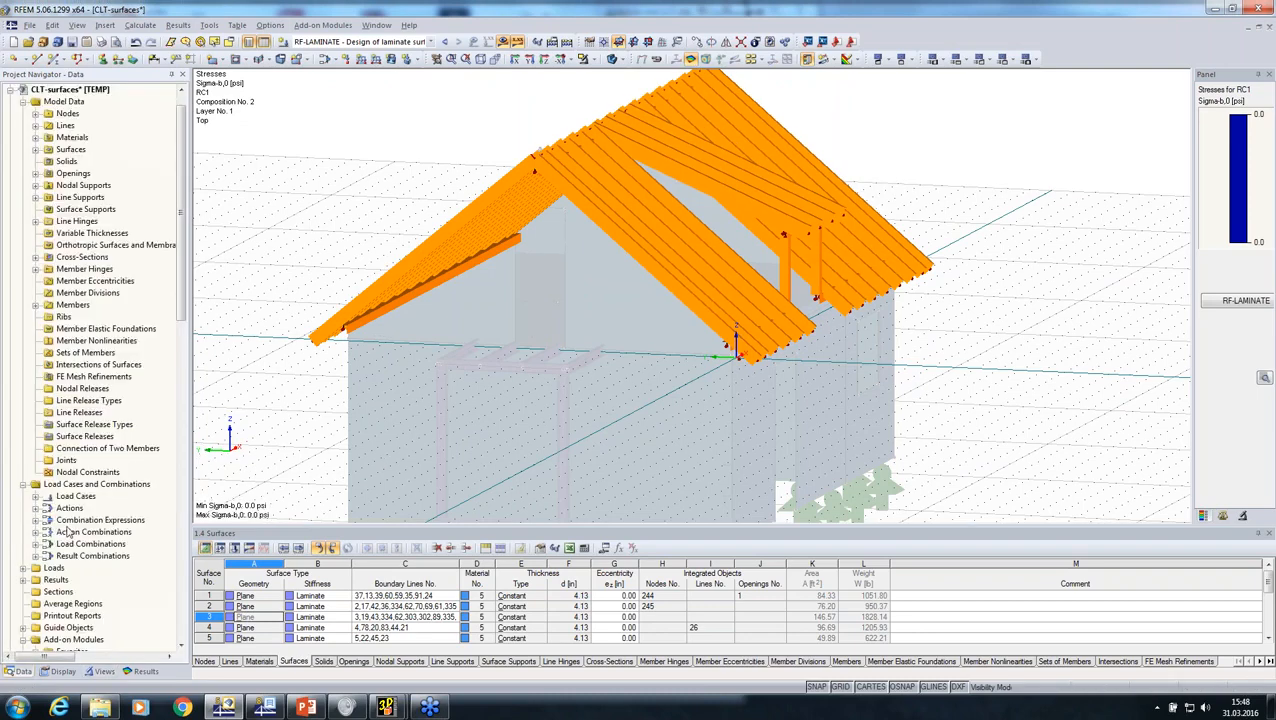
{"action": "scroll", "coordinate": [60, 526], "scroll_direction": "down", "scroll_amount": 10}
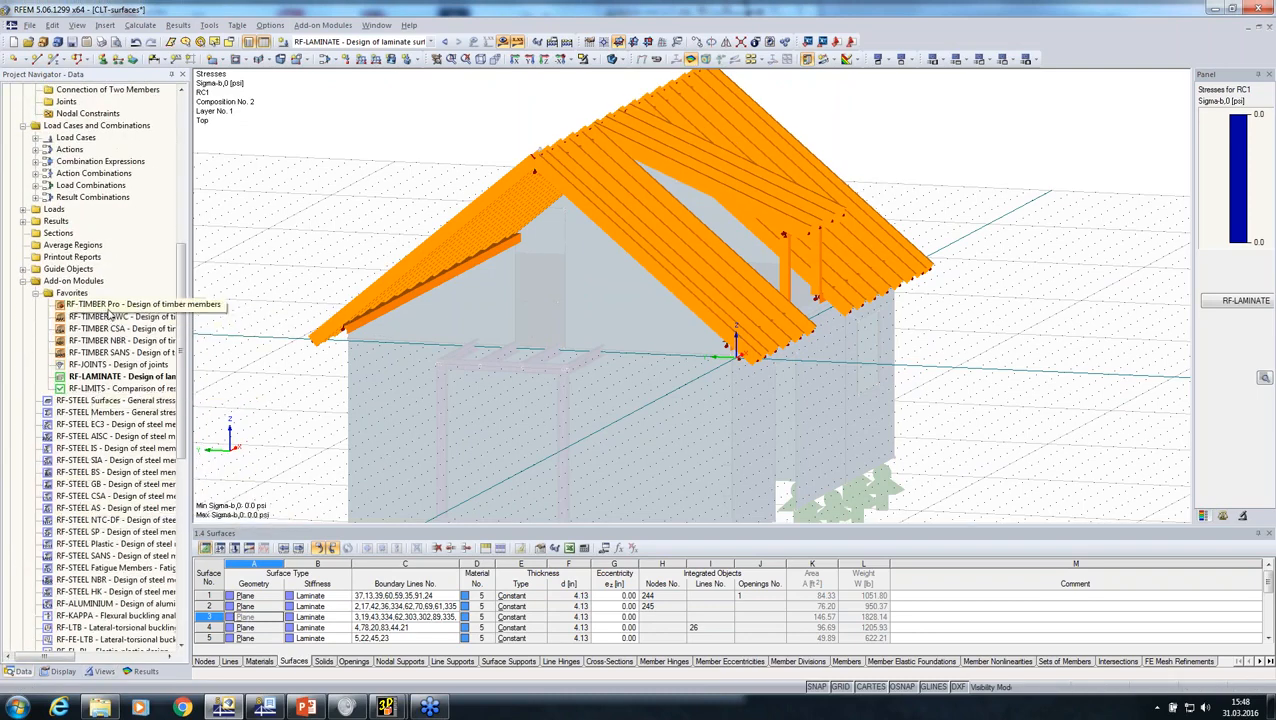
{"action": "double_click", "coordinate": [108, 318]}
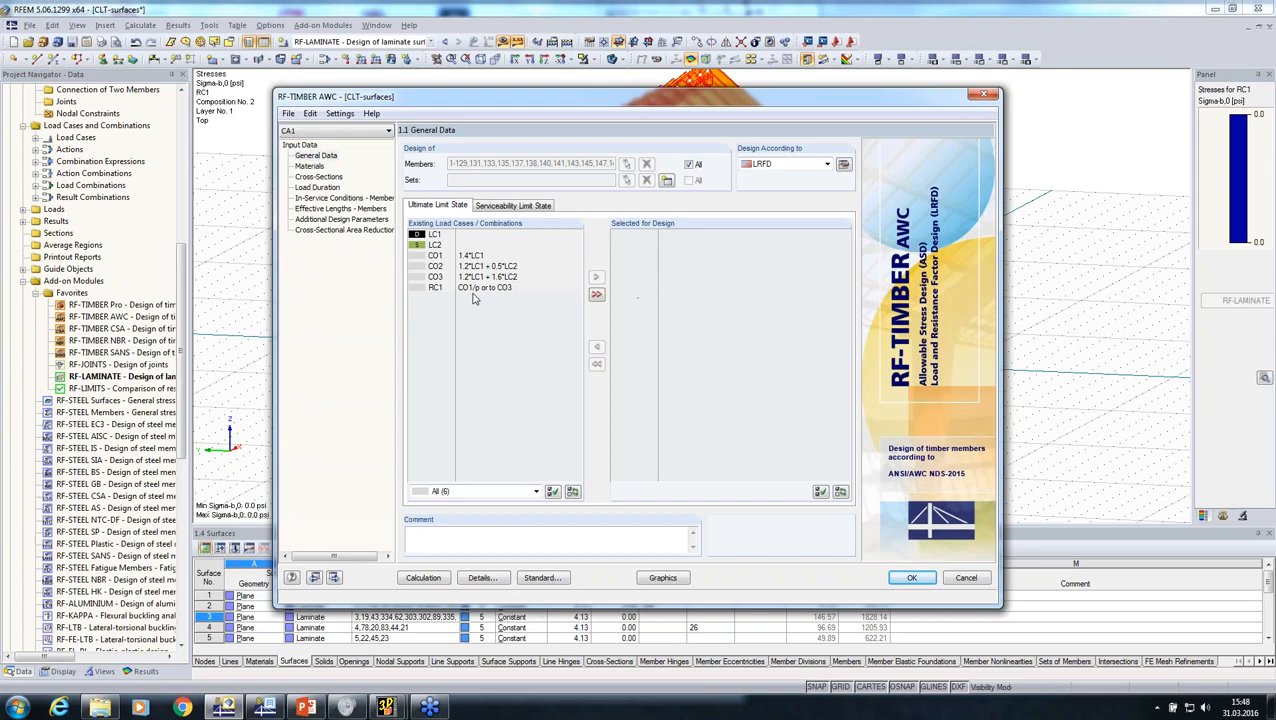
{"action": "left_click", "coordinate": [474, 288]}
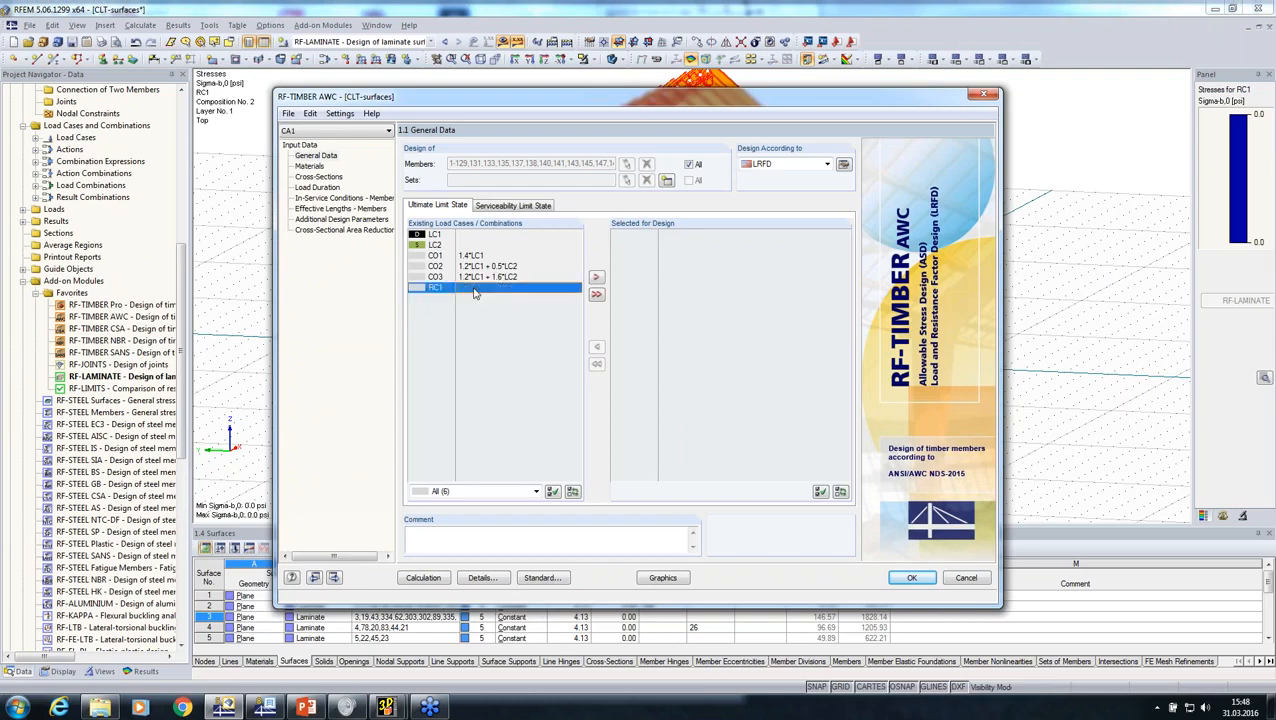
{"action": "left_click", "coordinate": [596, 276]}
{"action": "left_click", "coordinate": [818, 165]}
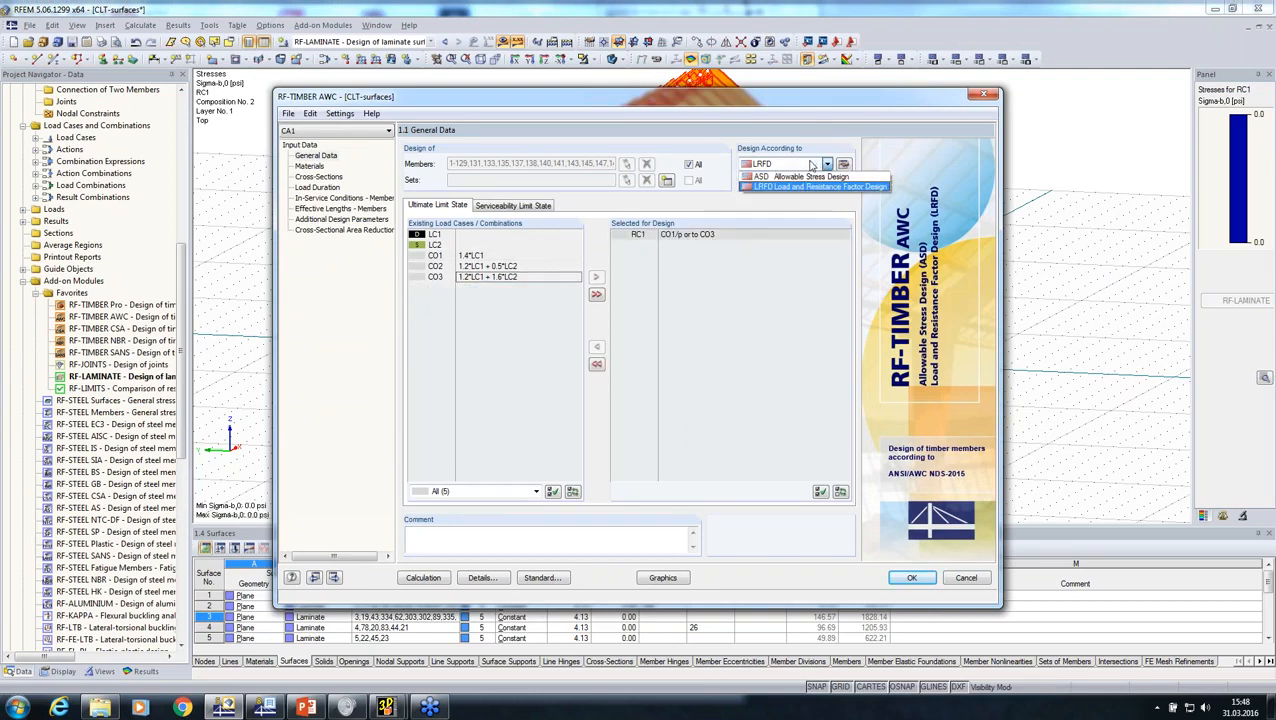
{"action": "left_click", "coordinate": [635, 99]}
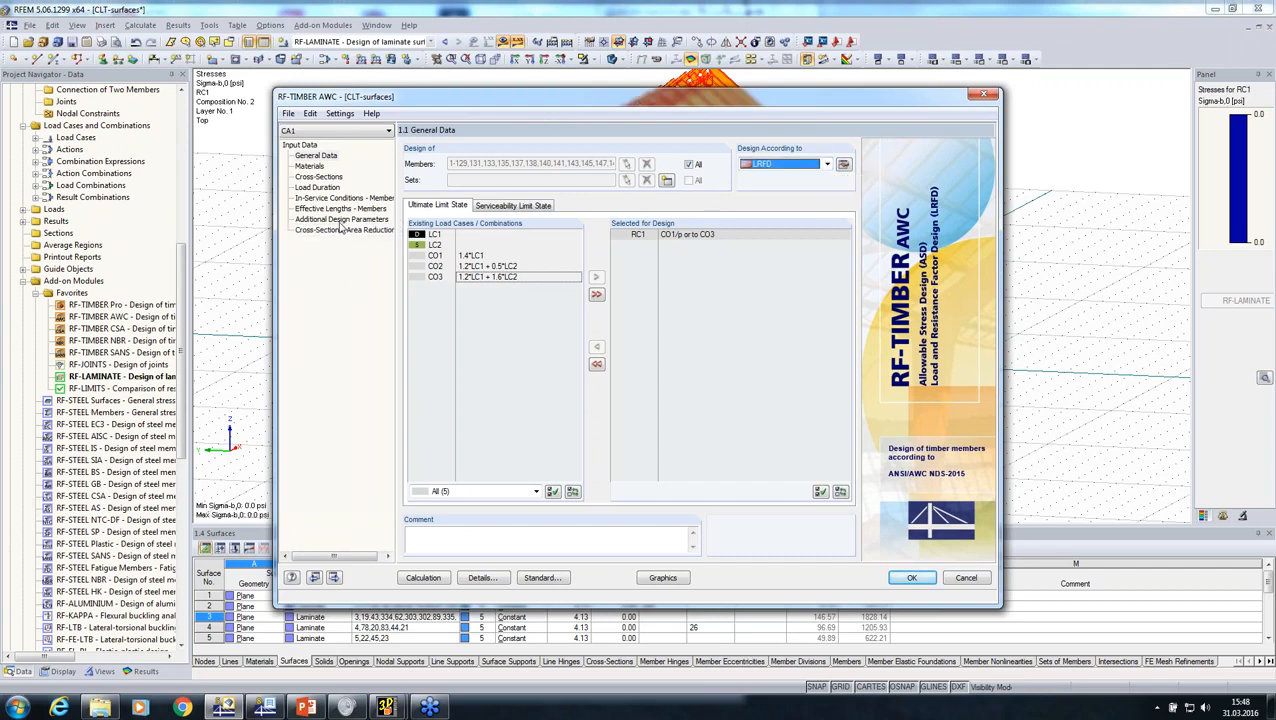
Step: Disable buckling about axis y and lateral-torsional buckling for member 1 in the effective length settings
{"action": "left_click", "coordinate": [338, 208]}
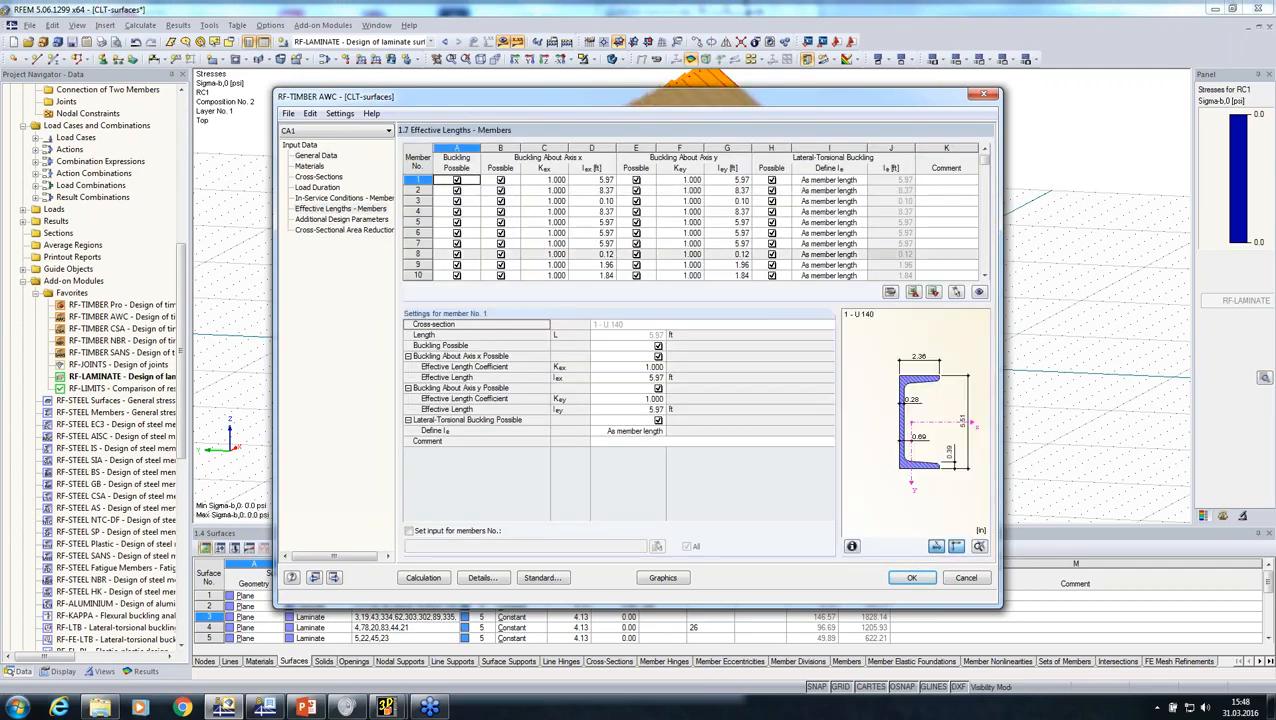
{"action": "left_click", "coordinate": [658, 389]}
{"action": "left_click", "coordinate": [658, 398]}
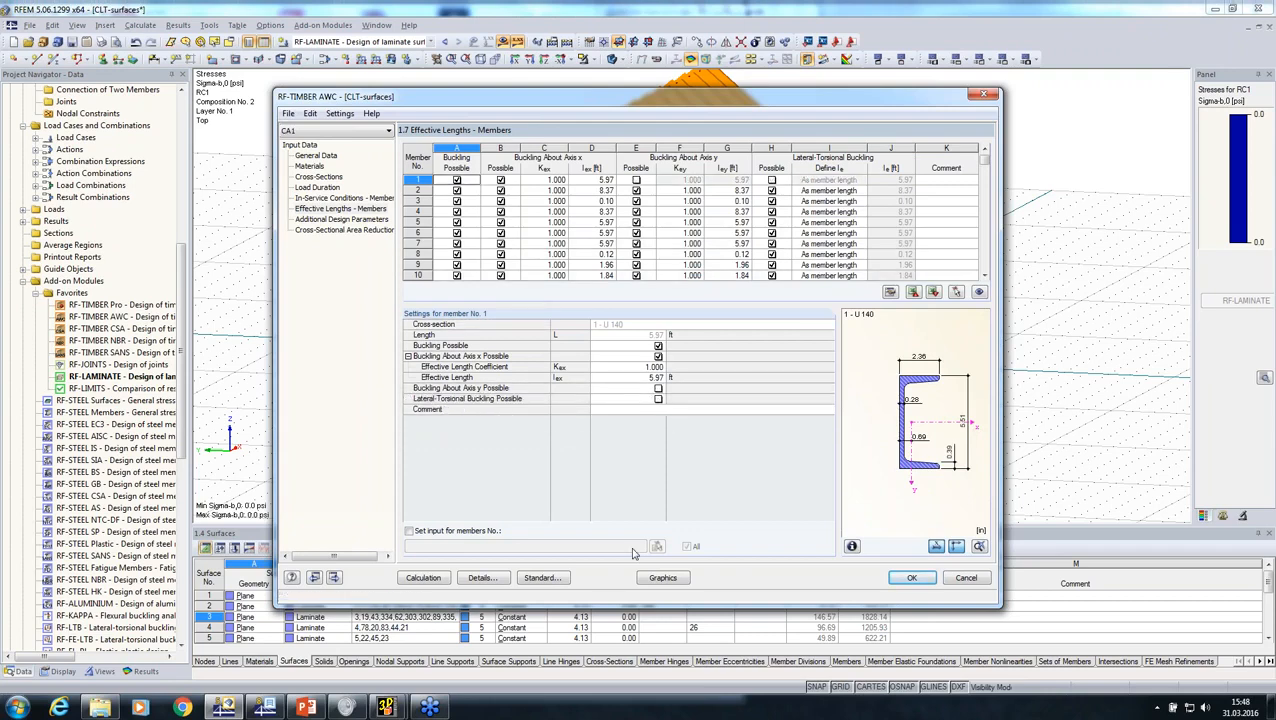
Step: Set the resistance details of the timber design to ignore torsion
{"action": "left_click", "coordinate": [484, 578]}
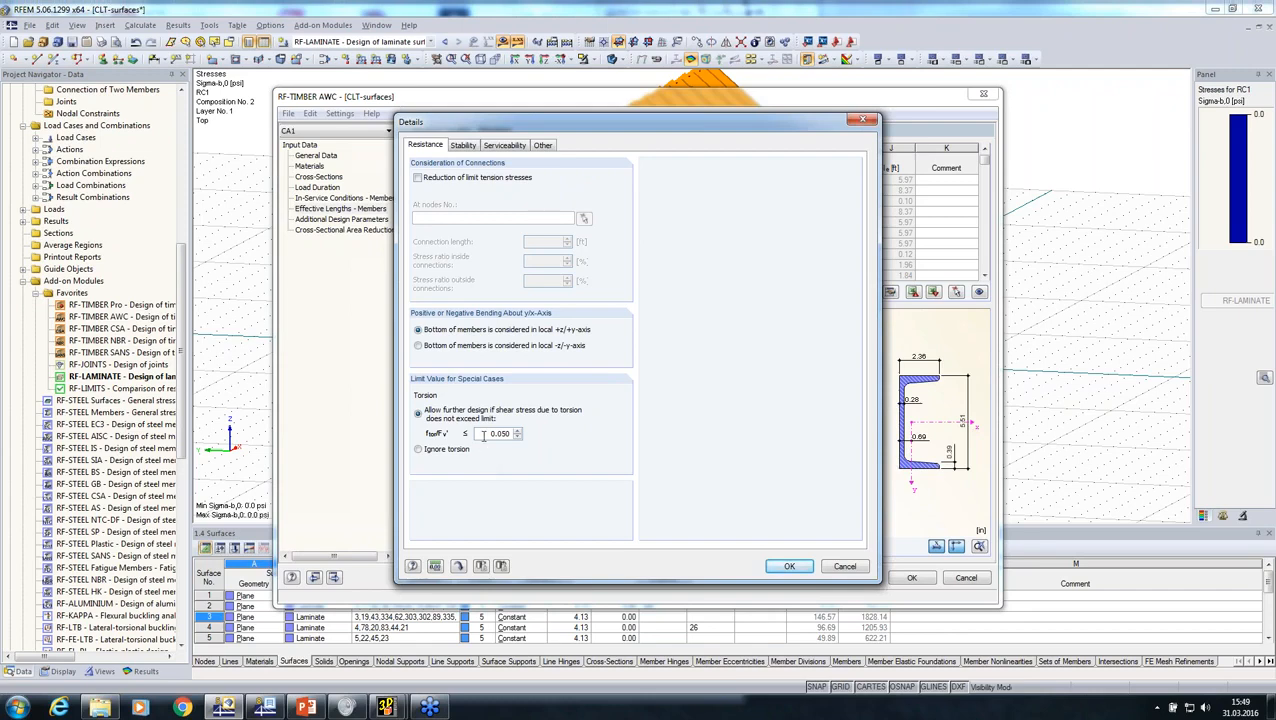
{"action": "double_click", "coordinate": [483, 434]}
{"action": "left_click", "coordinate": [418, 449]}
{"action": "left_click", "coordinate": [789, 566]}
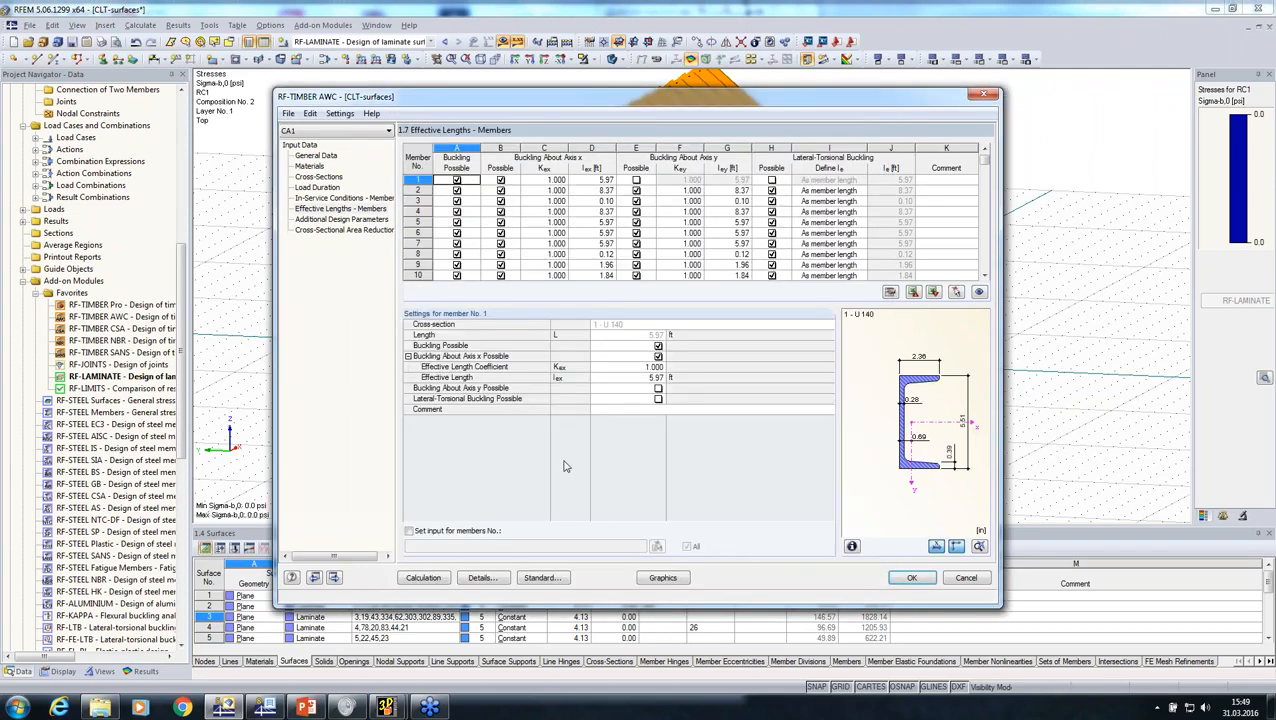
Step: Add a cross-sectional area reduction of type Member for the rafter overhang members 14-37,41-45,50, picked in the model
{"action": "left_click", "coordinate": [332, 230]}
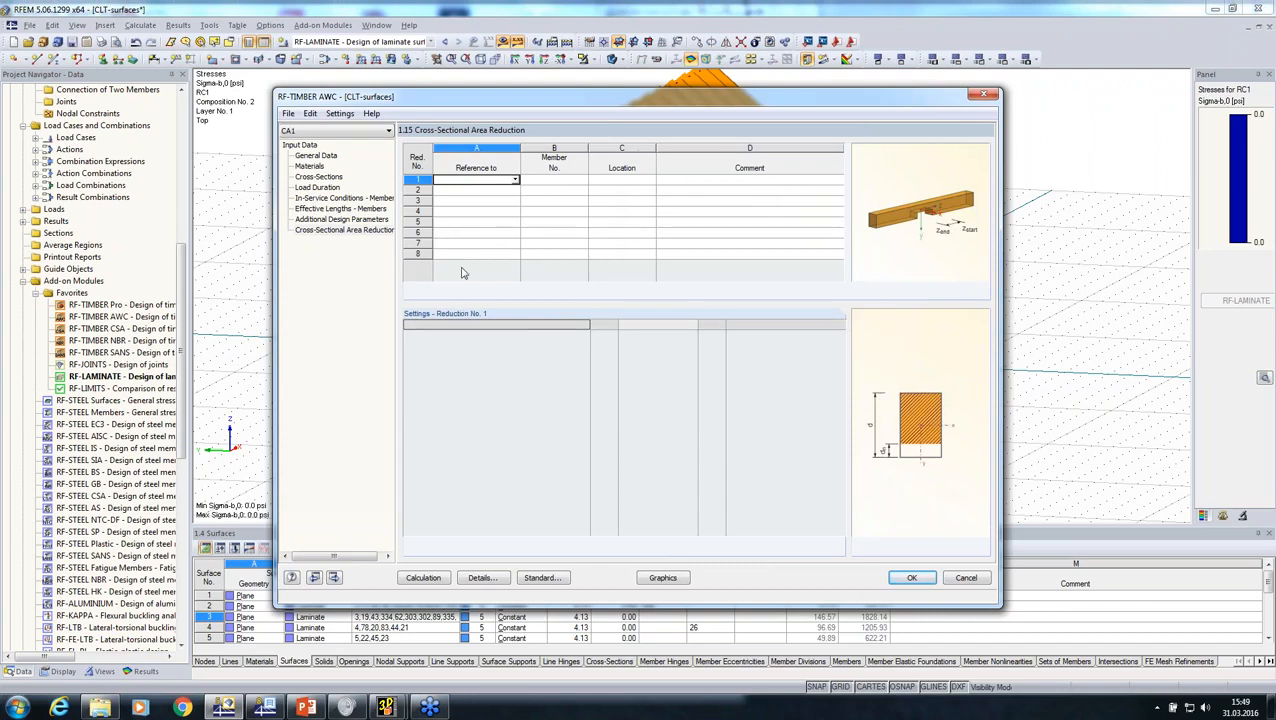
{"action": "left_click", "coordinate": [514, 180]}
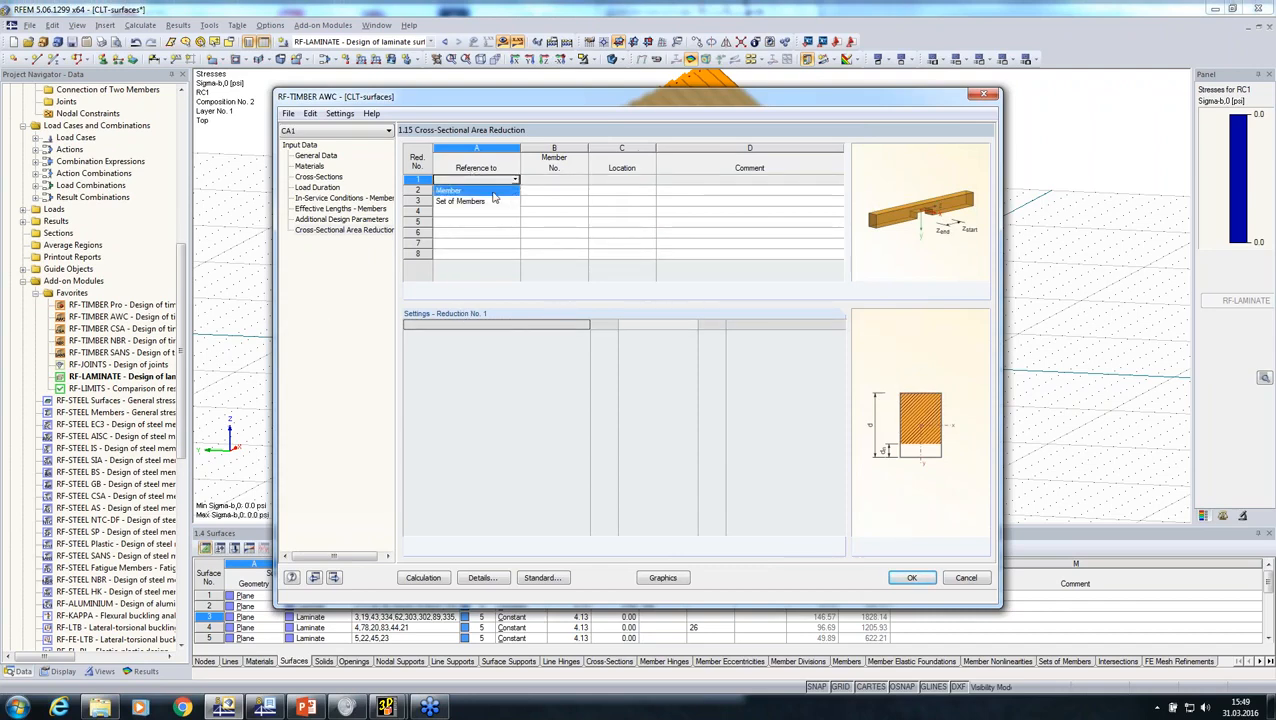
{"action": "left_click", "coordinate": [490, 191]}
{"action": "left_click", "coordinate": [540, 183]}
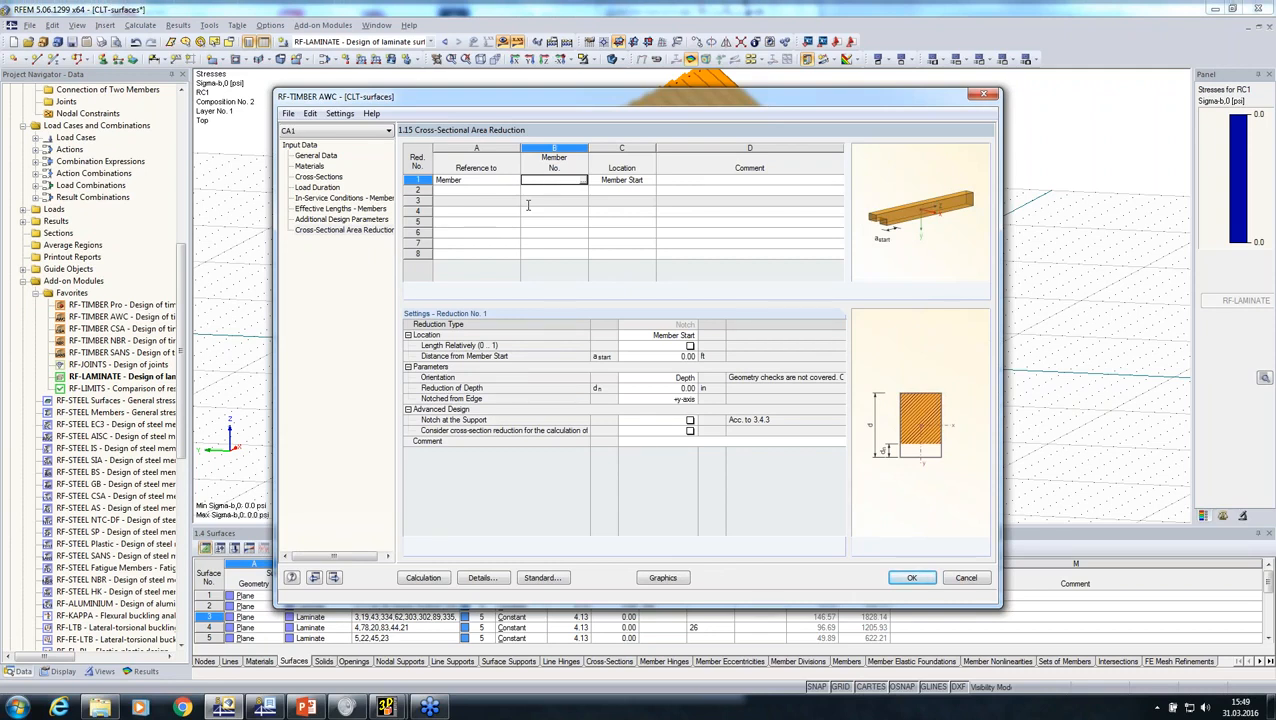
{"action": "left_click", "coordinate": [583, 181]}
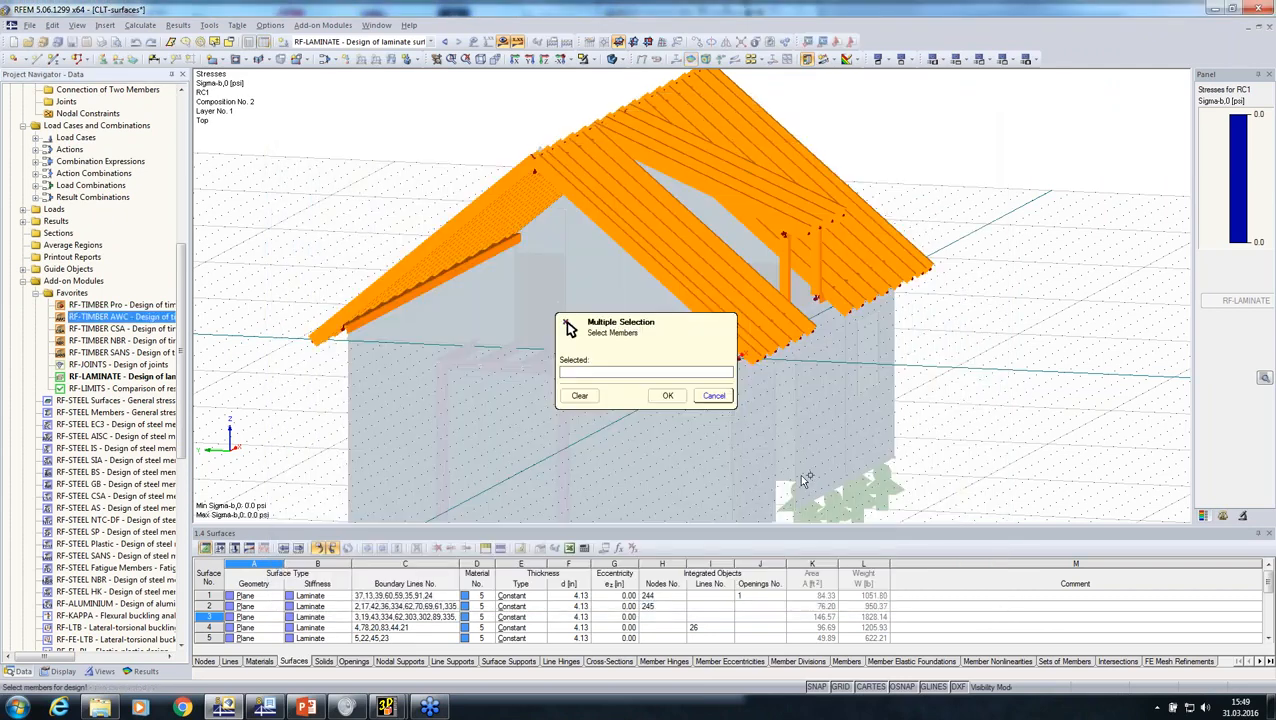
{"action": "middle_click_drag", "start_coordinate": [808, 482], "coordinate": [906, 421], "text": "ctrl"}
{"action": "scroll", "coordinate": [897, 405], "scroll_direction": "up", "scroll_amount": 1}
{"action": "left_click_drag", "start_coordinate": [893, 366], "coordinate": [850, 268]}
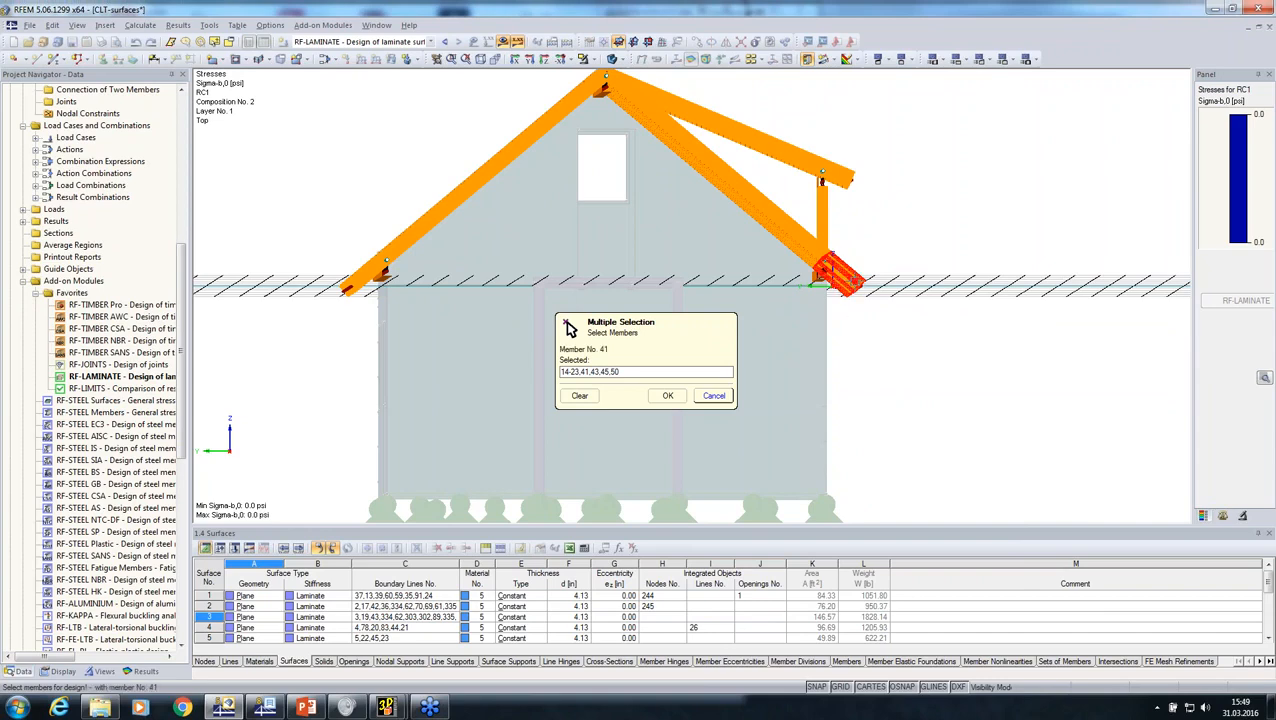
{"action": "scroll", "coordinate": [854, 283], "scroll_direction": "up", "scroll_amount": 4}
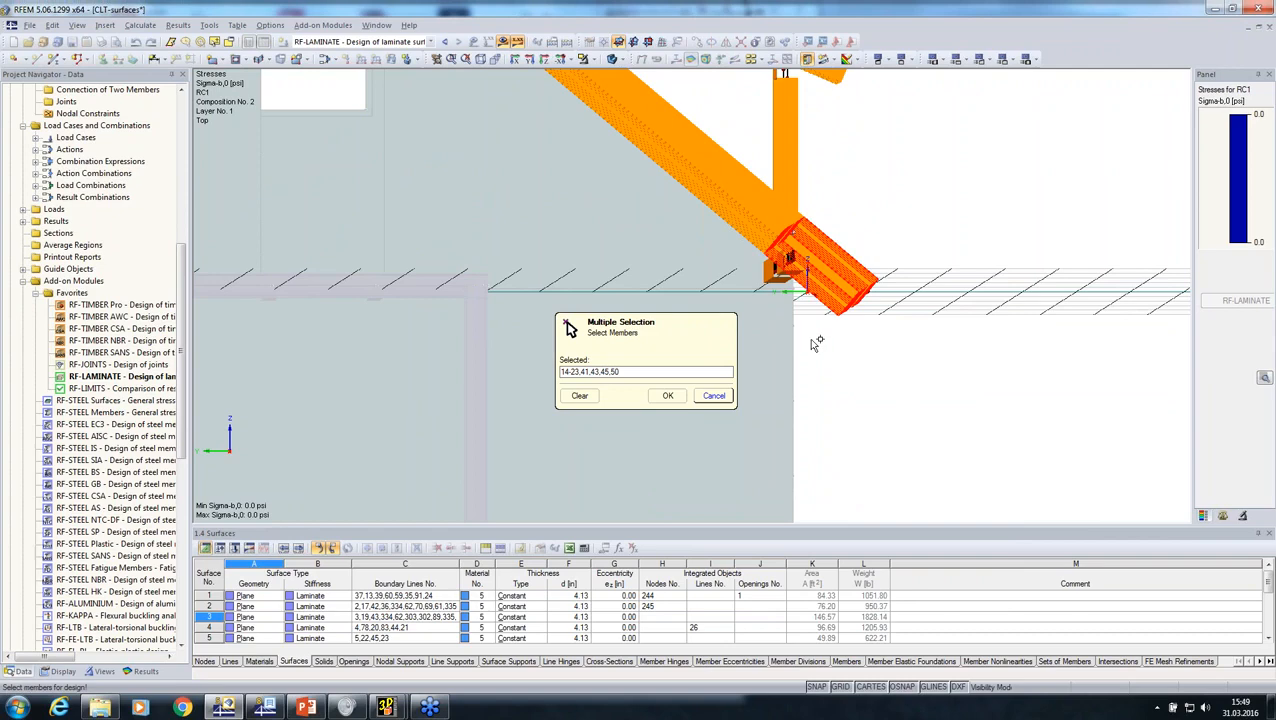
{"action": "scroll", "coordinate": [817, 343], "scroll_direction": "down", "scroll_amount": 4}
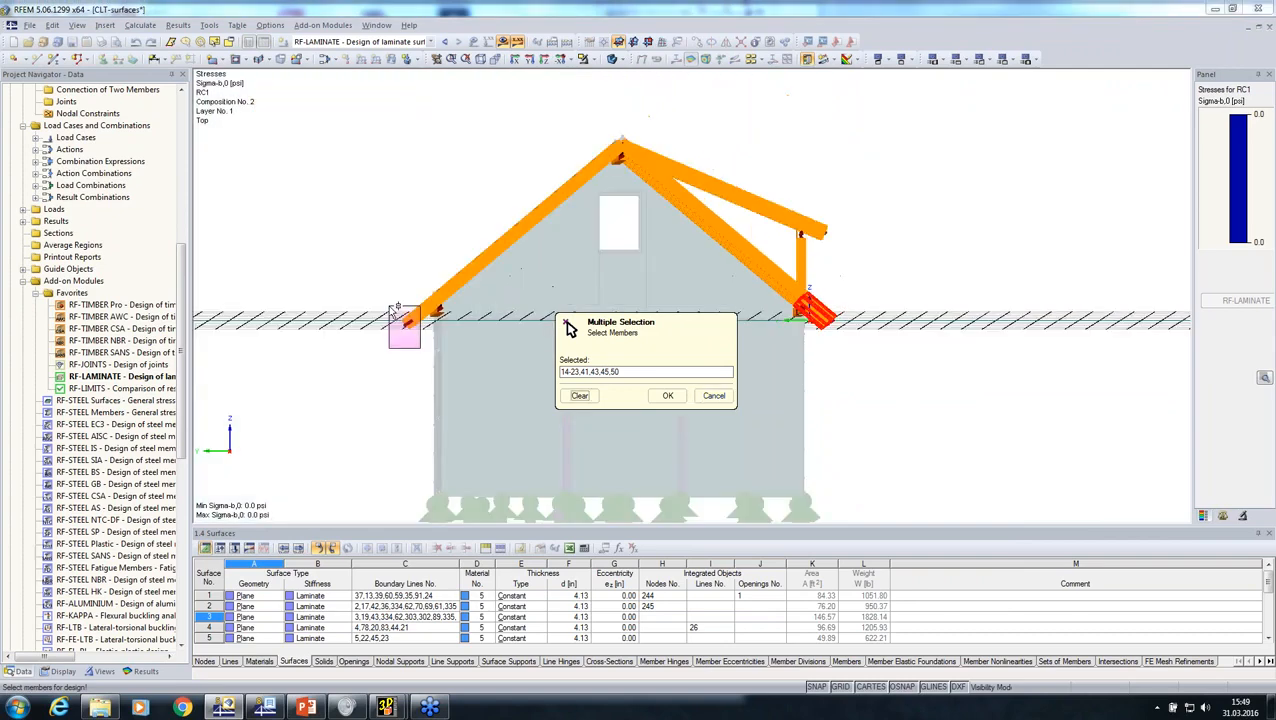
{"action": "left_click", "coordinate": [668, 395]}
Step: Locate the notch at the member end with a distance of 0.50 ft and a reduction of depth of 0.50 in
{"action": "left_click", "coordinate": [660, 335]}
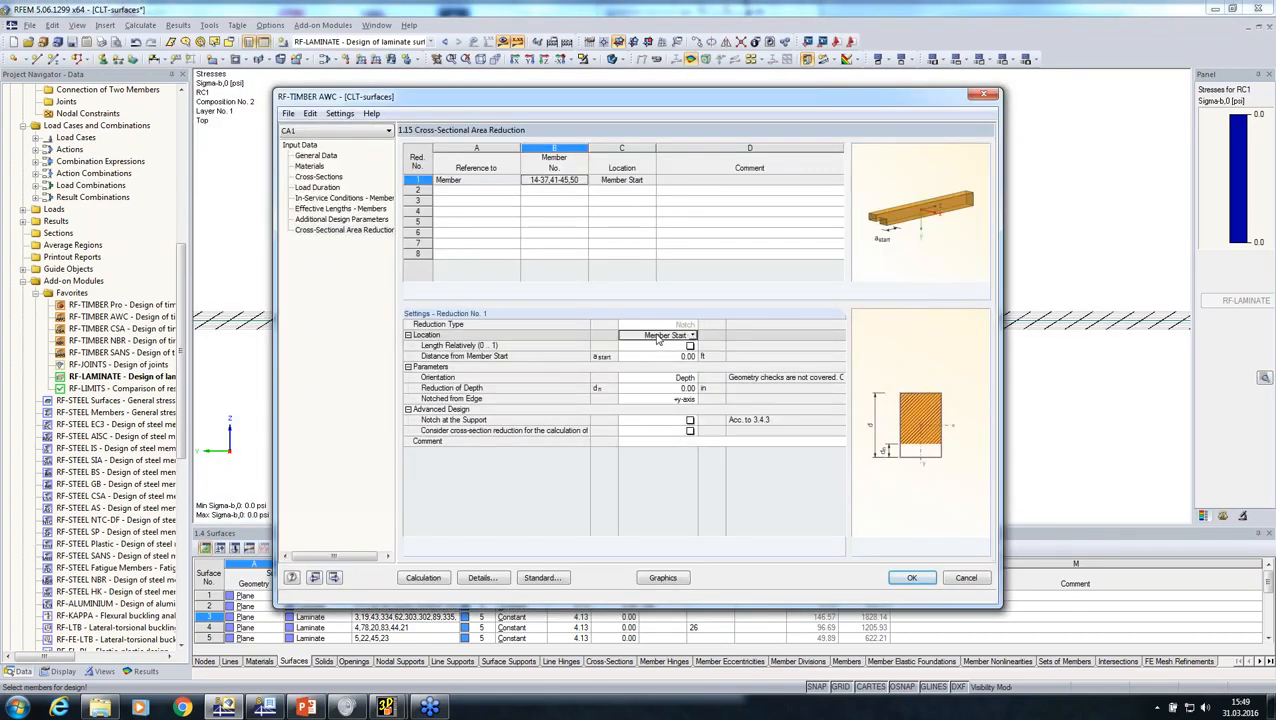
{"action": "left_click", "coordinate": [692, 336]}
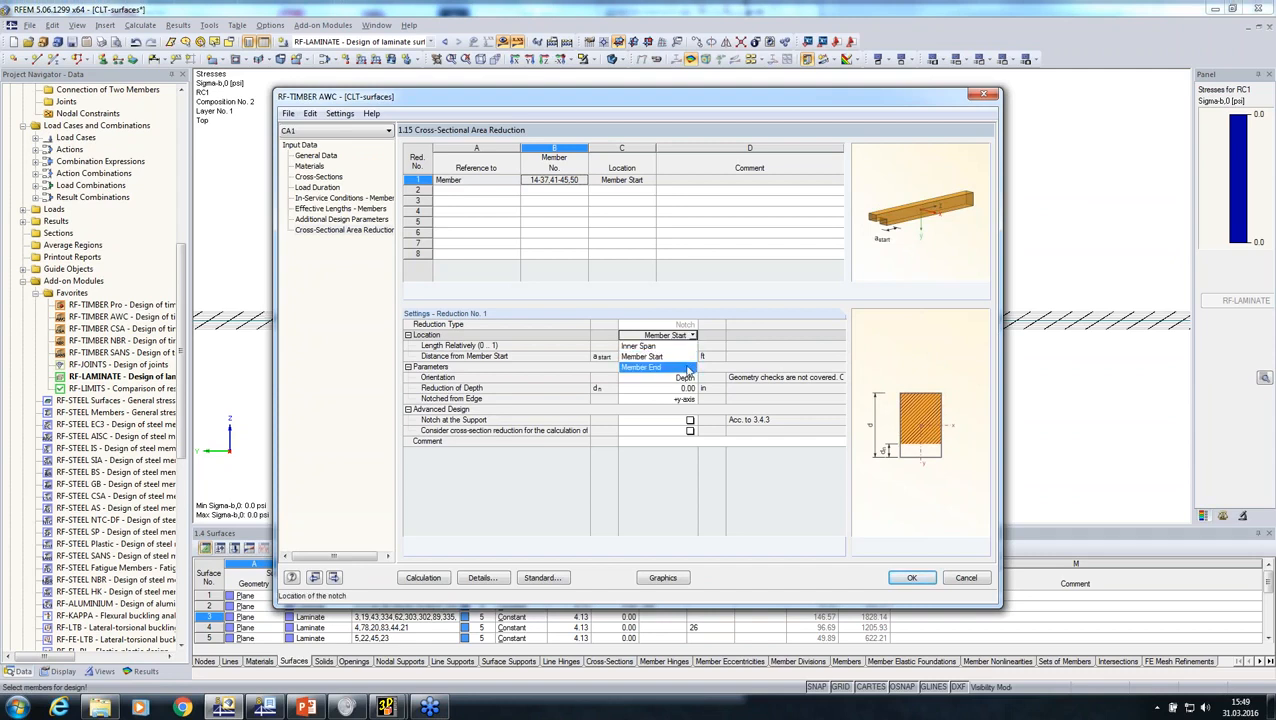
{"action": "left_click", "coordinate": [684, 367]}
{"action": "left_click", "coordinate": [668, 357]}
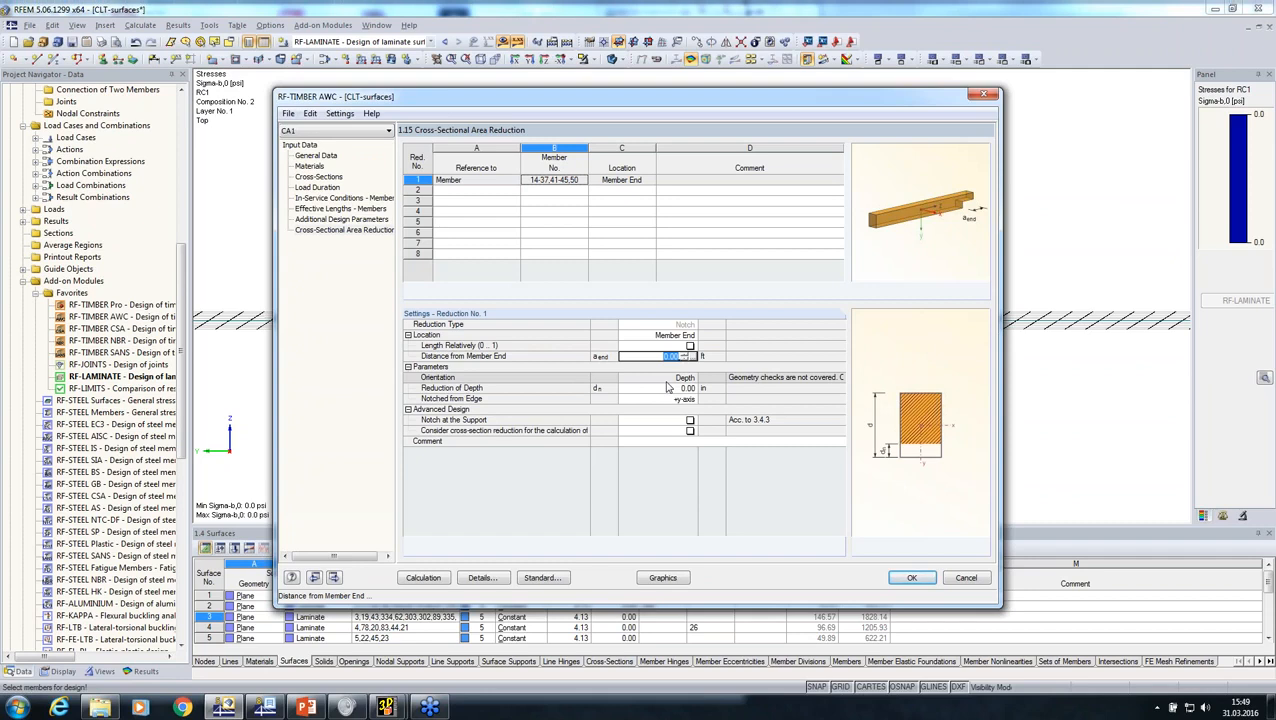
{"action": "type", "text": "0"}
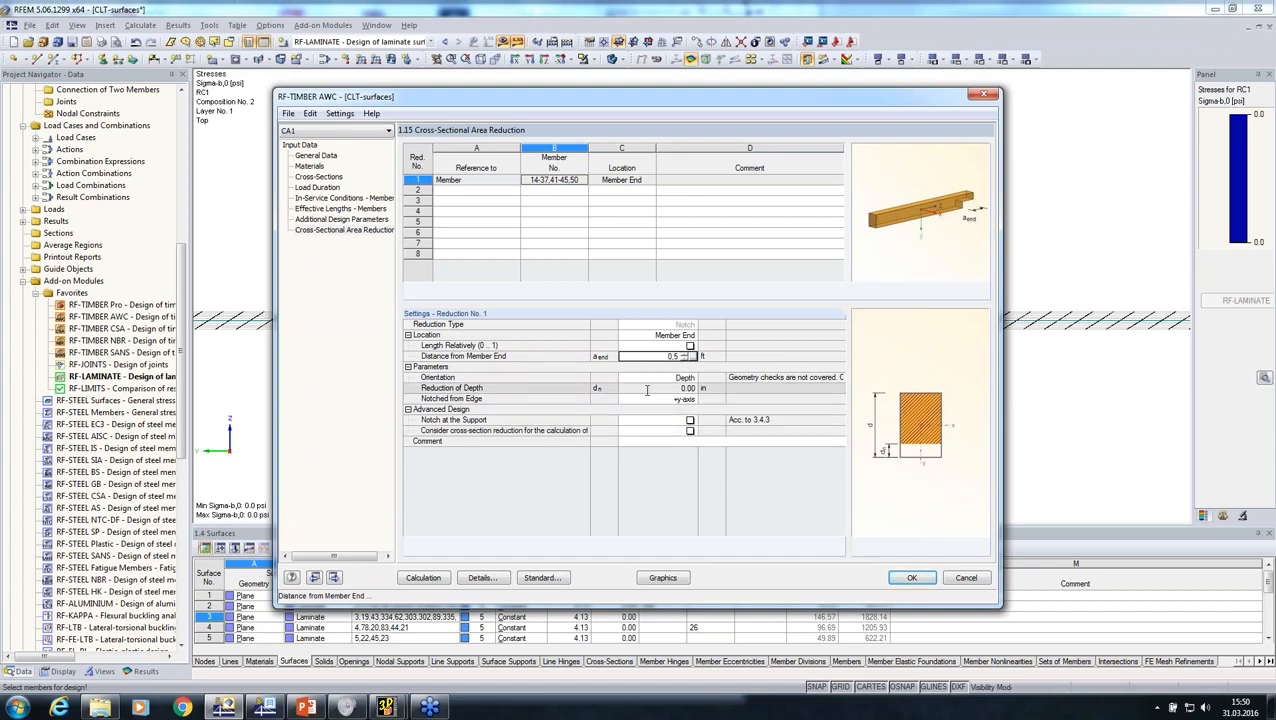
{"action": "left_click", "coordinate": [647, 389]}
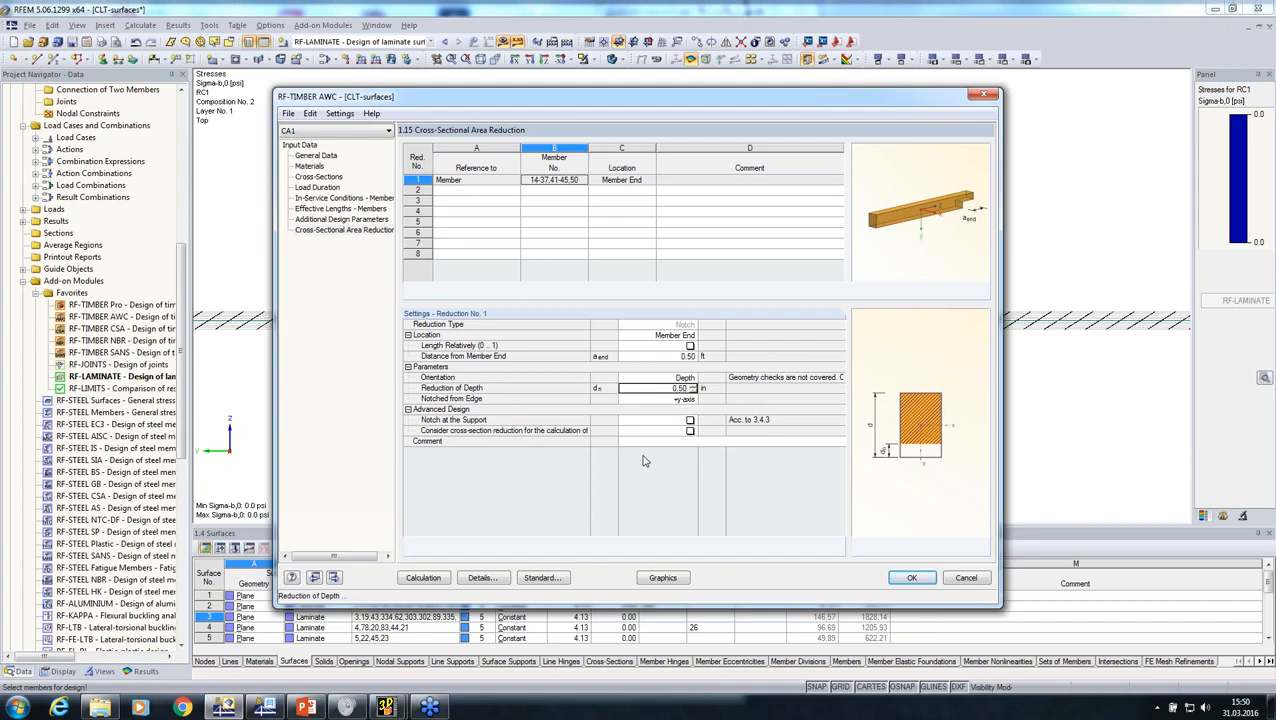
Step: Run the timber design calculation and examine the governing member of CO2 in the model
{"action": "left_click", "coordinate": [429, 580]}
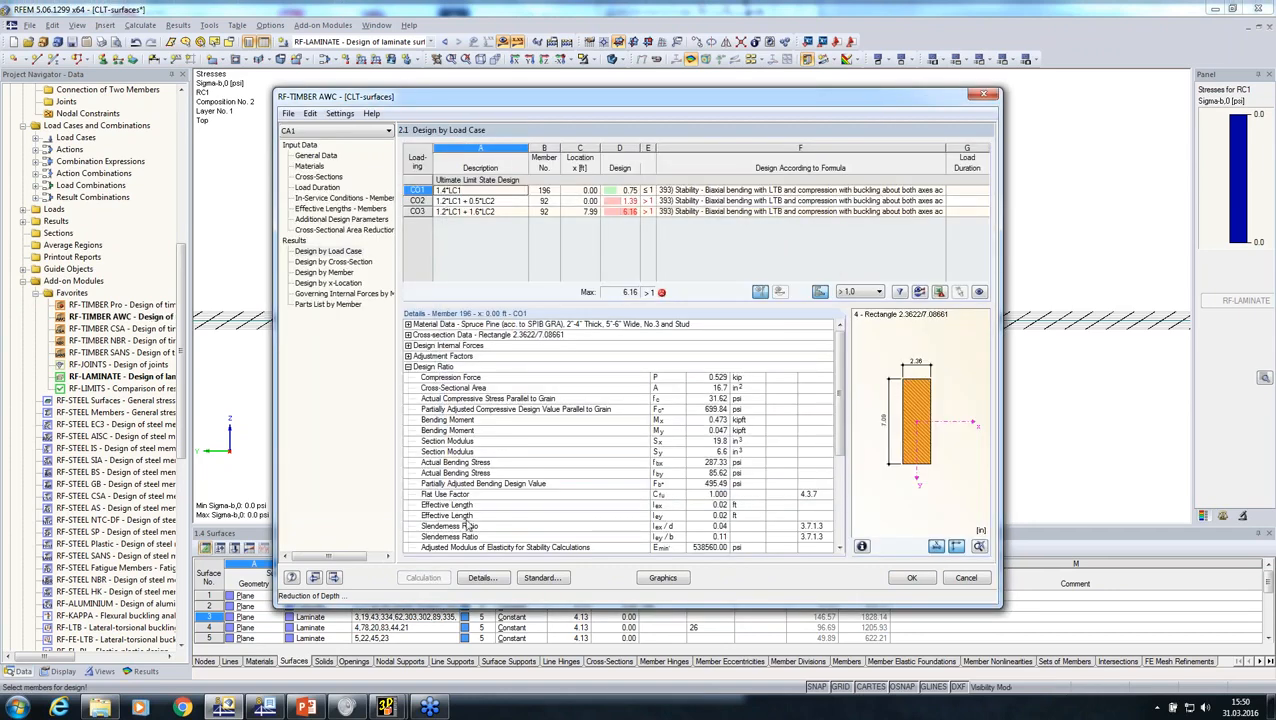
{"action": "left_click", "coordinate": [705, 201]}
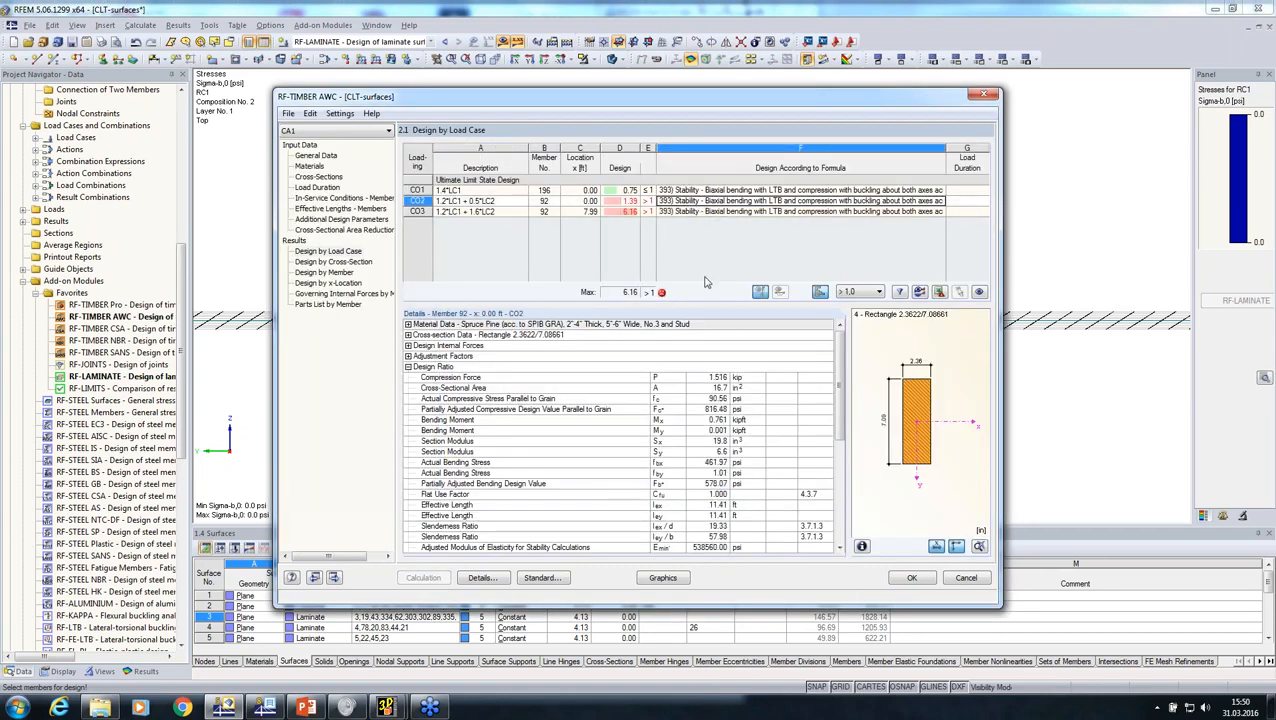
{"action": "left_click_drag", "start_coordinate": [745, 97], "coordinate": [512, 357]}
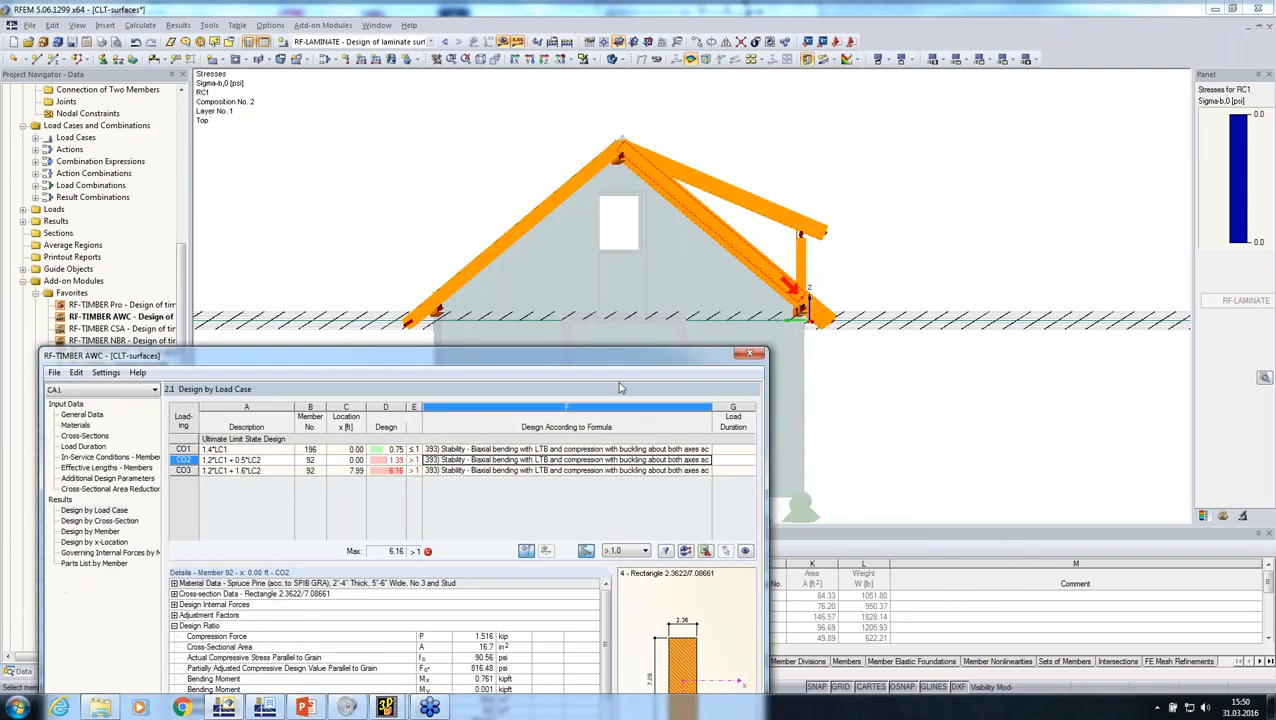
{"action": "left_click_drag", "start_coordinate": [623, 356], "coordinate": [728, 193]}
Step: Disable buckling for all members in the effective length settings, including buckling about axis x
{"action": "left_click", "coordinate": [243, 298]}
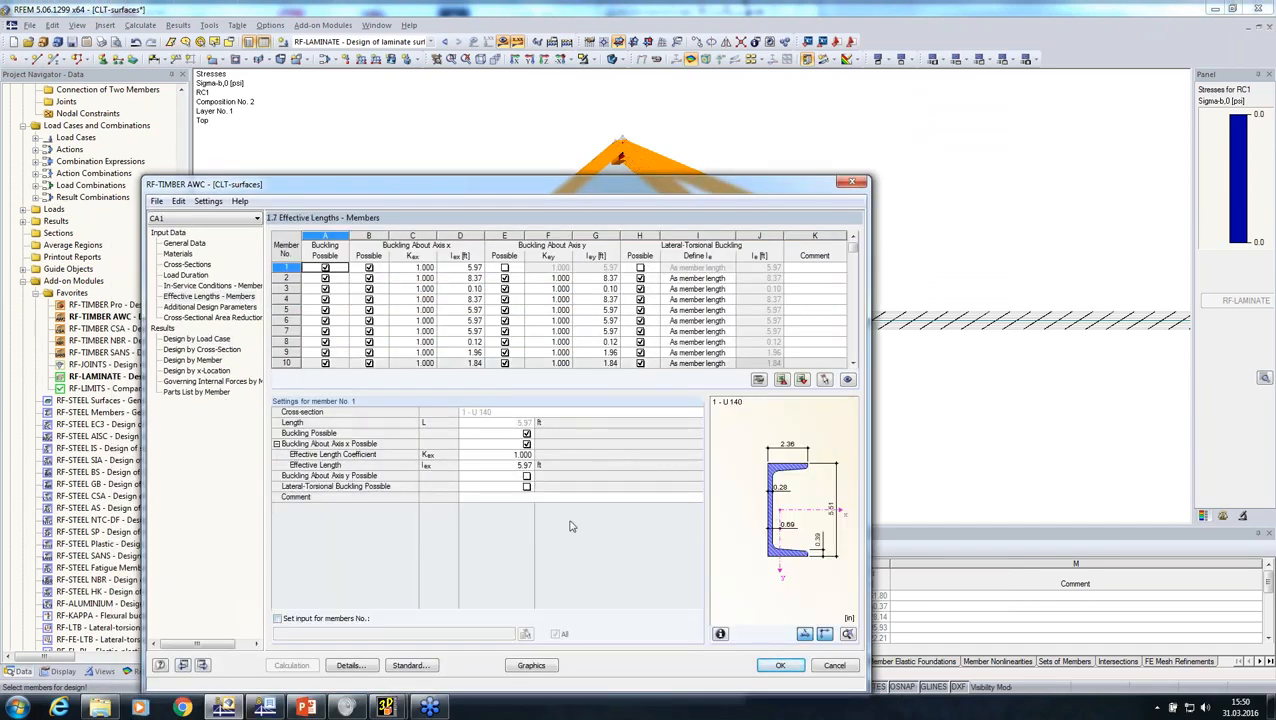
{"action": "left_click_drag", "start_coordinate": [593, 190], "coordinate": [619, 86]}
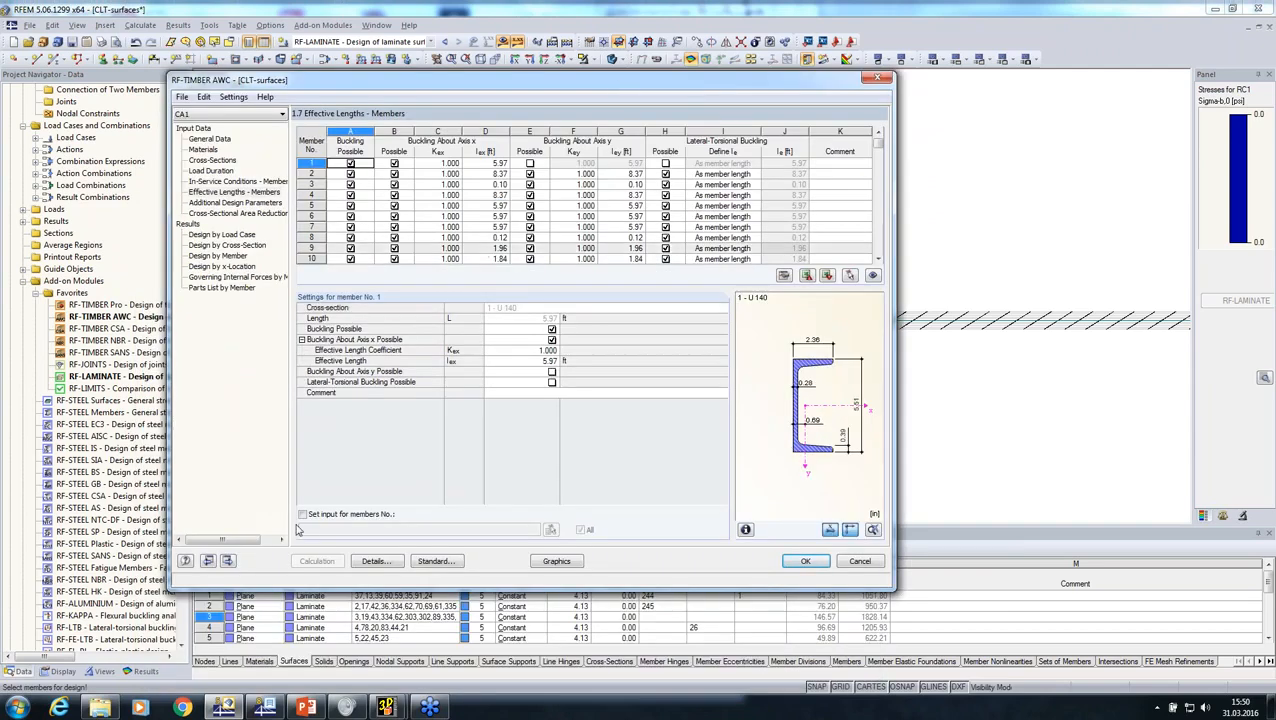
{"action": "left_click", "coordinate": [302, 514]}
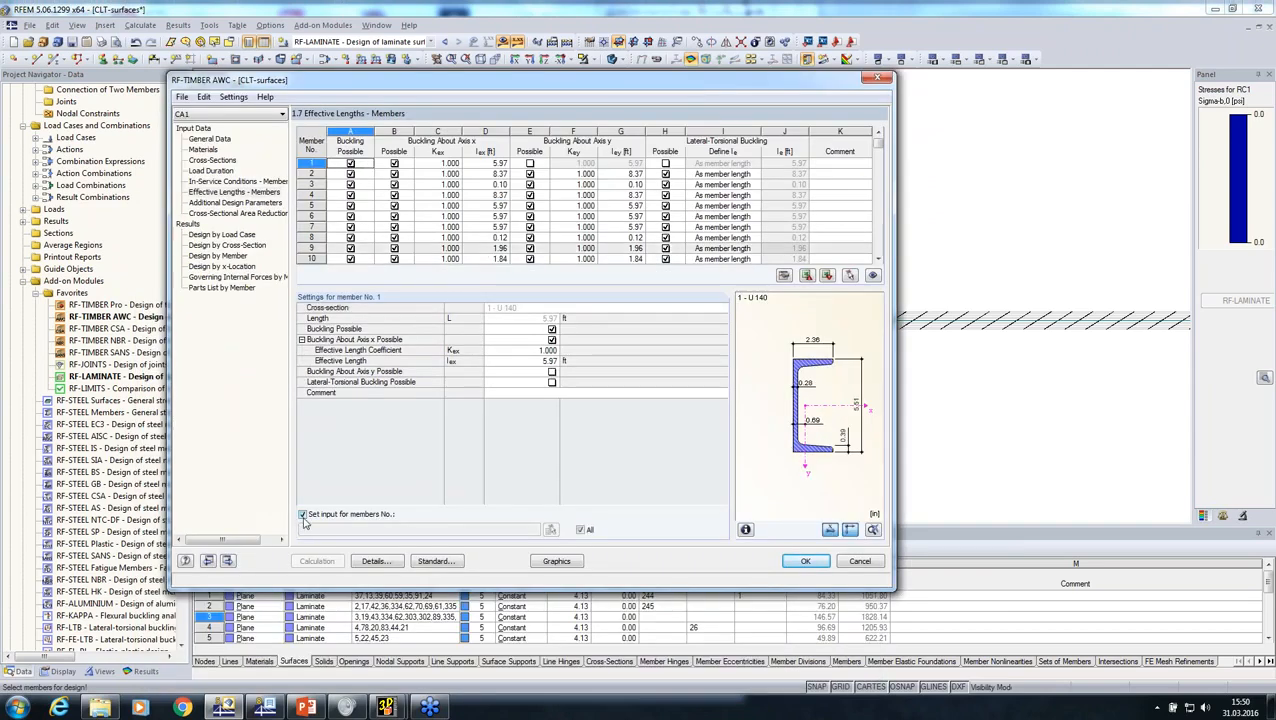
{"action": "left_click", "coordinate": [551, 340]}
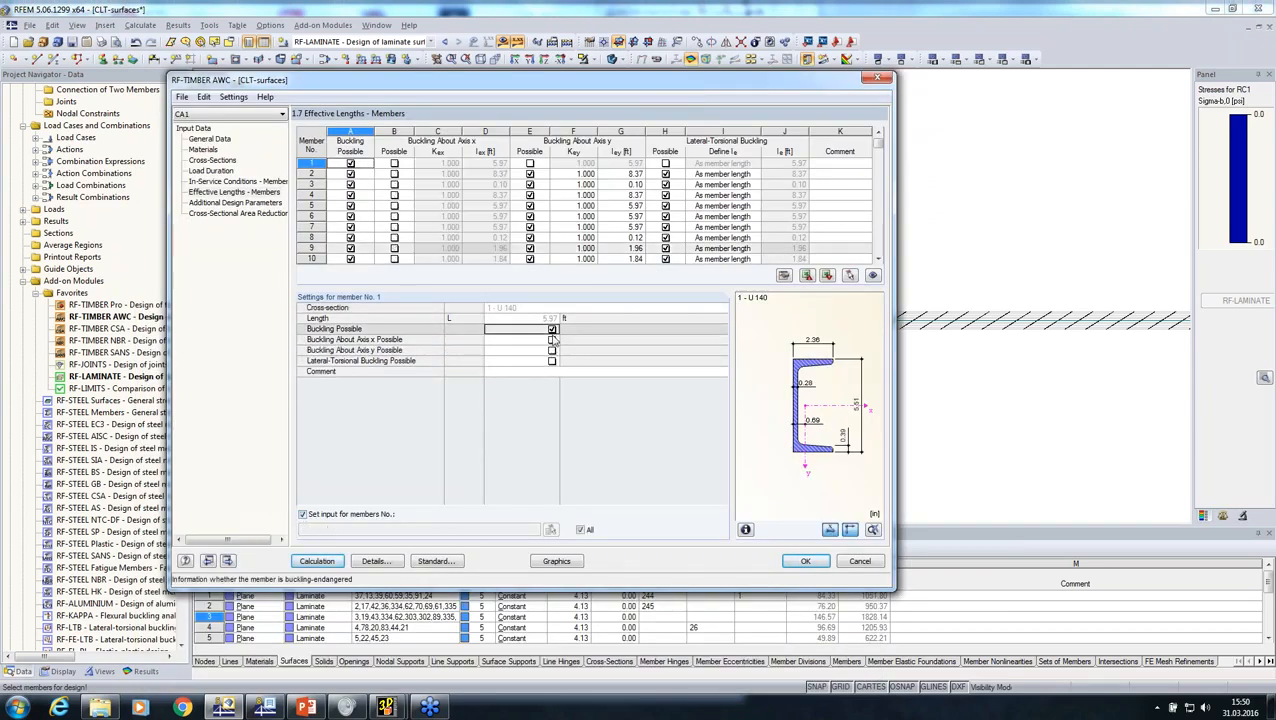
{"action": "left_click", "coordinate": [551, 329]}
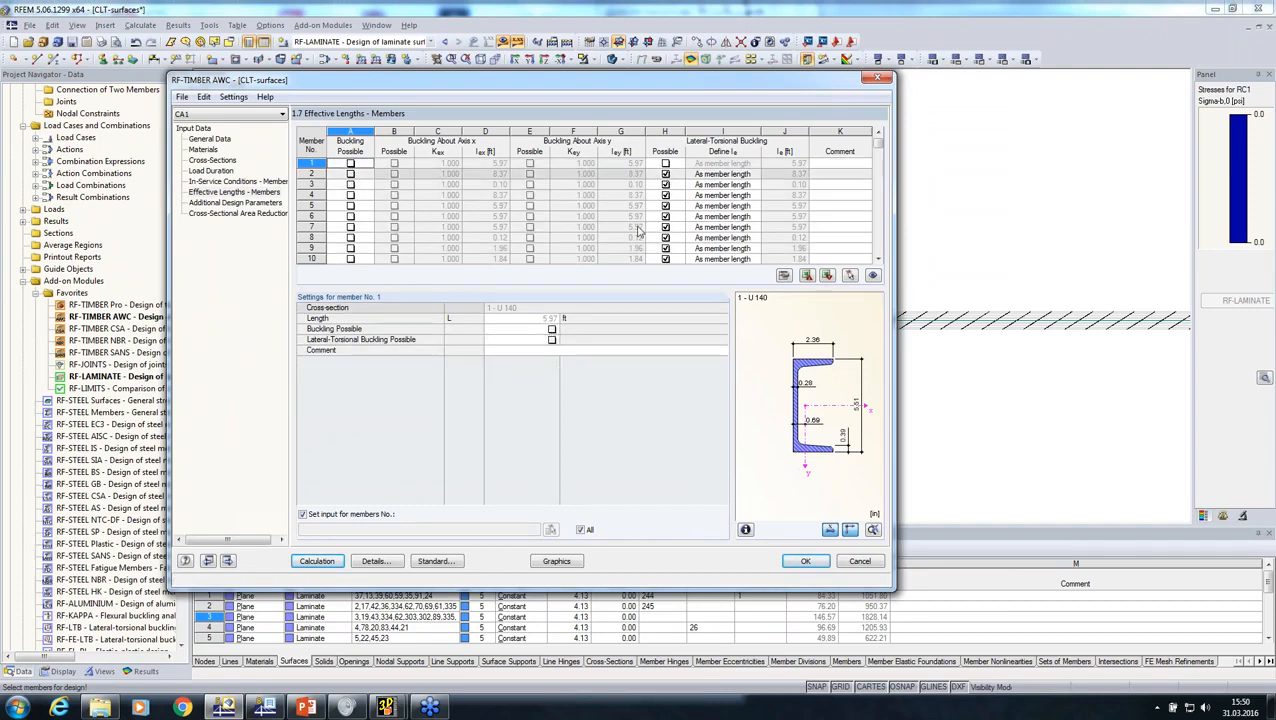
Step: Turn off the stability analysis in the design details and recalculate the timber design
{"action": "left_click", "coordinate": [372, 563]}
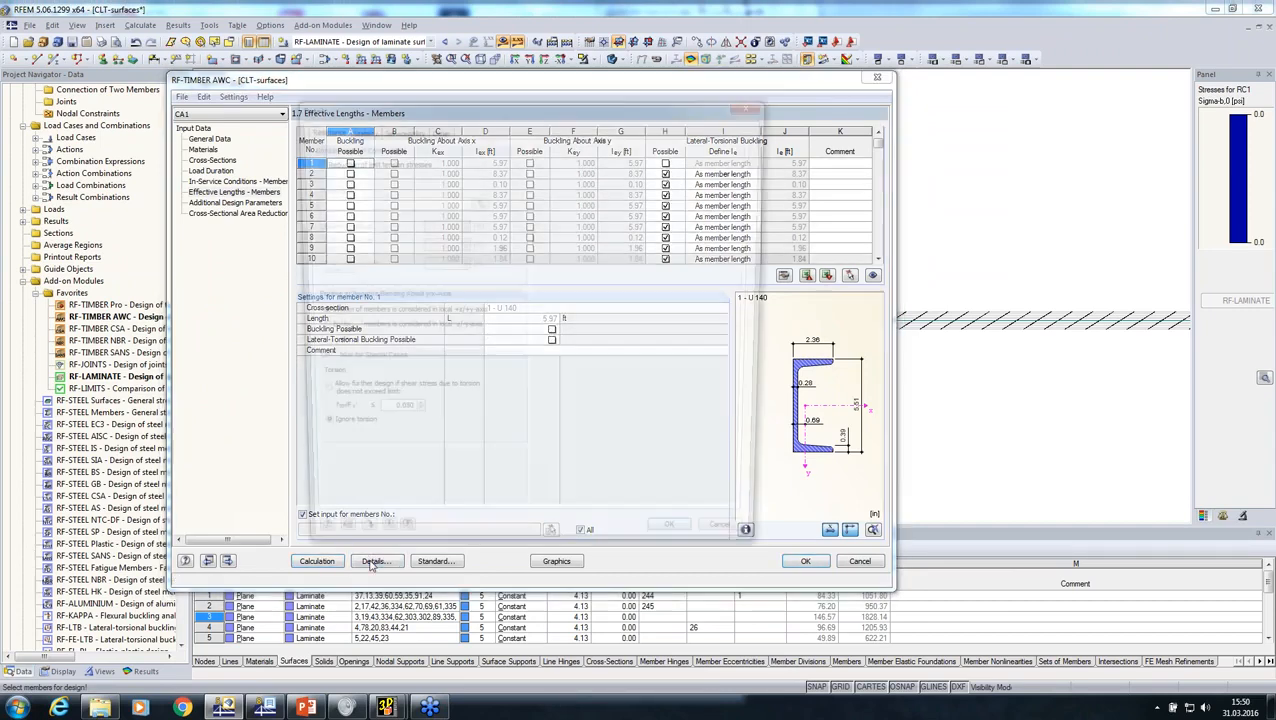
{"action": "left_click", "coordinate": [356, 132]}
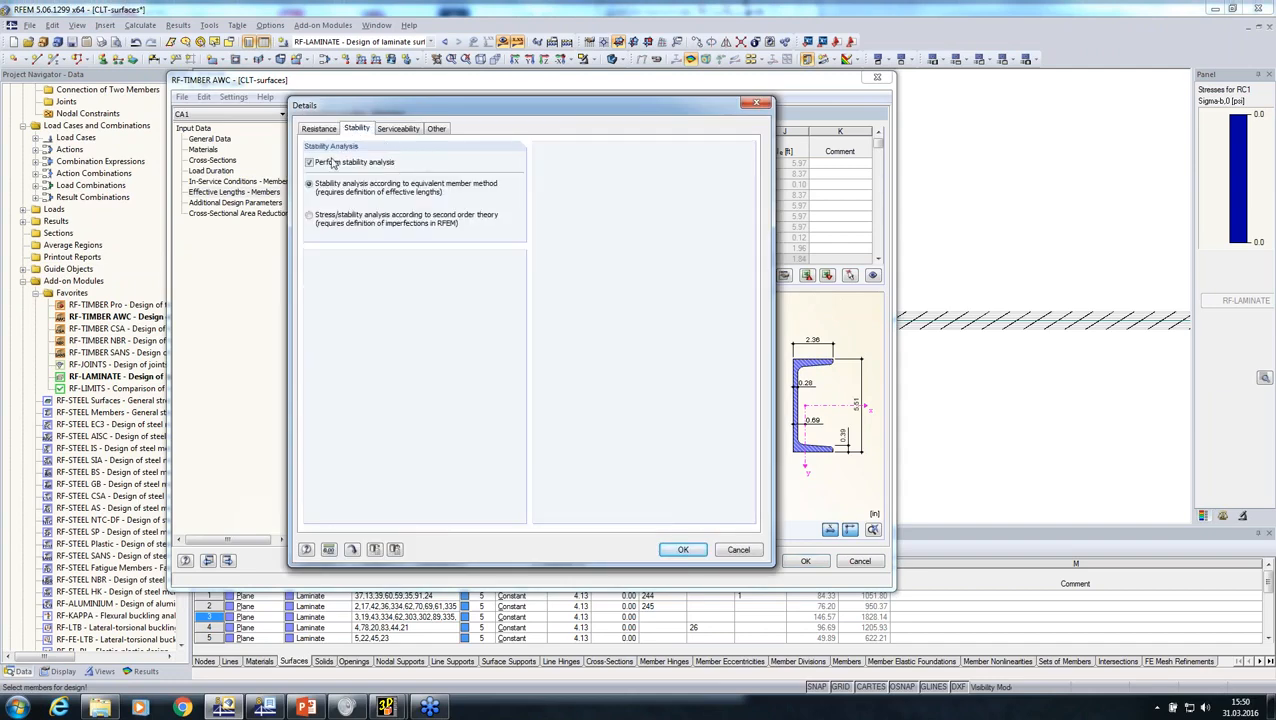
{"action": "left_click", "coordinate": [310, 163]}
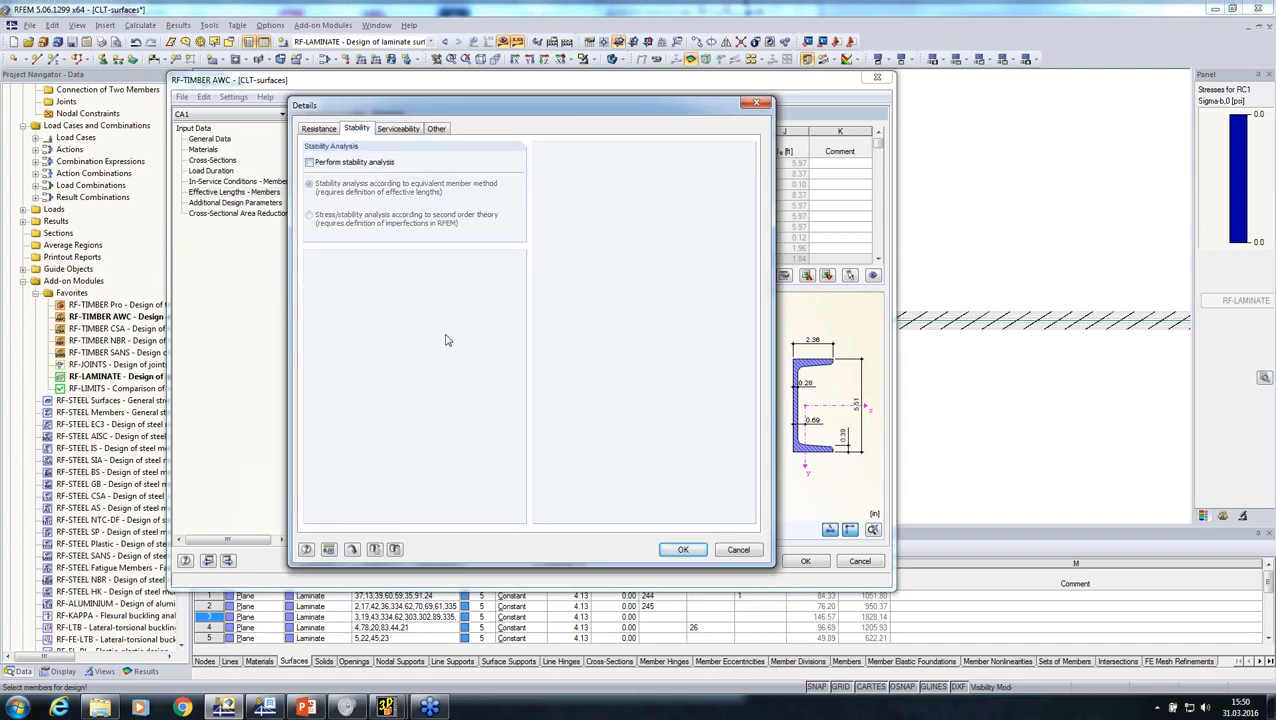
{"action": "left_click", "coordinate": [683, 549]}
{"action": "left_click", "coordinate": [323, 563]}
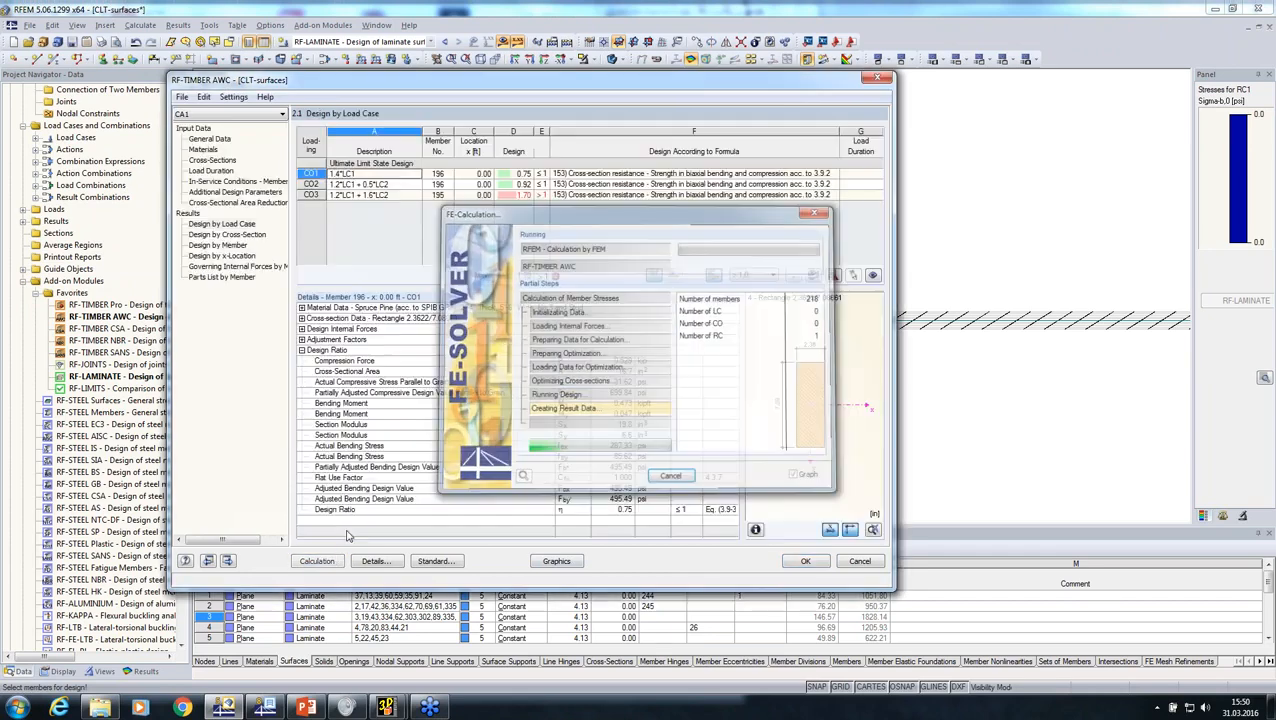
Step: Examine the CO3 design details and the governing member's location in the model, and close the timber module
{"action": "left_click", "coordinate": [579, 195]}
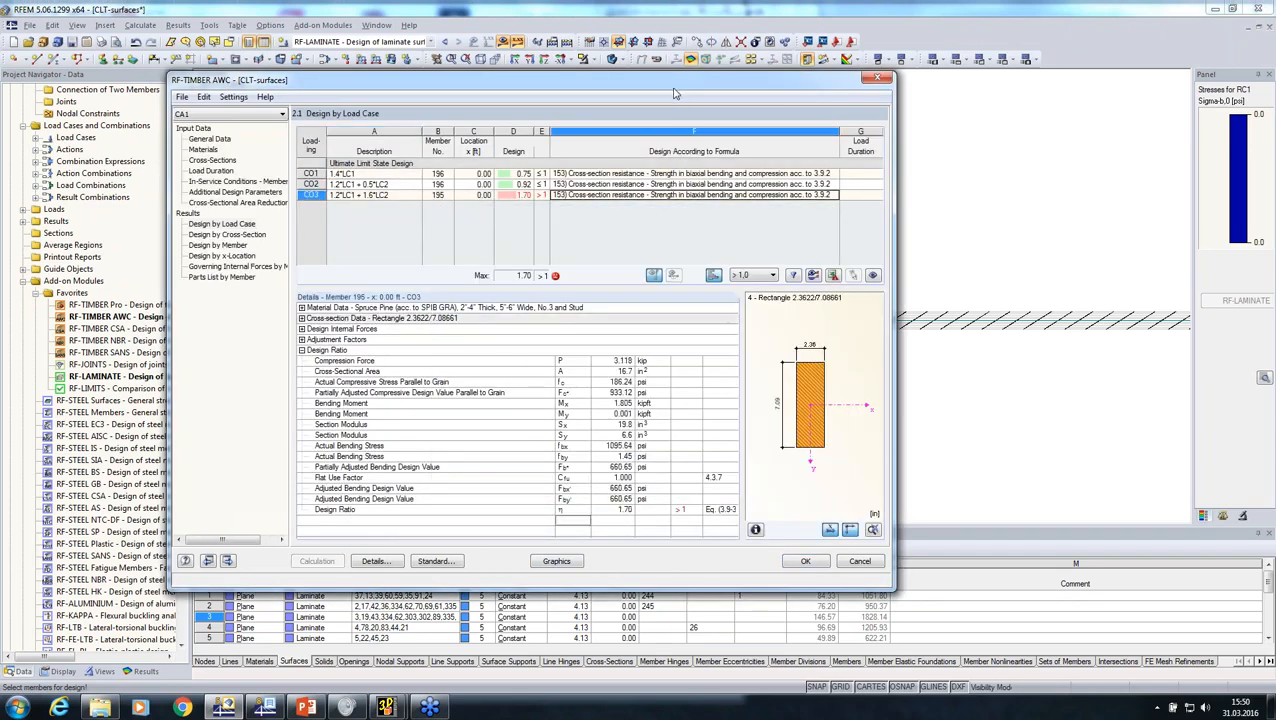
{"action": "left_click_drag", "start_coordinate": [674, 93], "coordinate": [729, 343]}
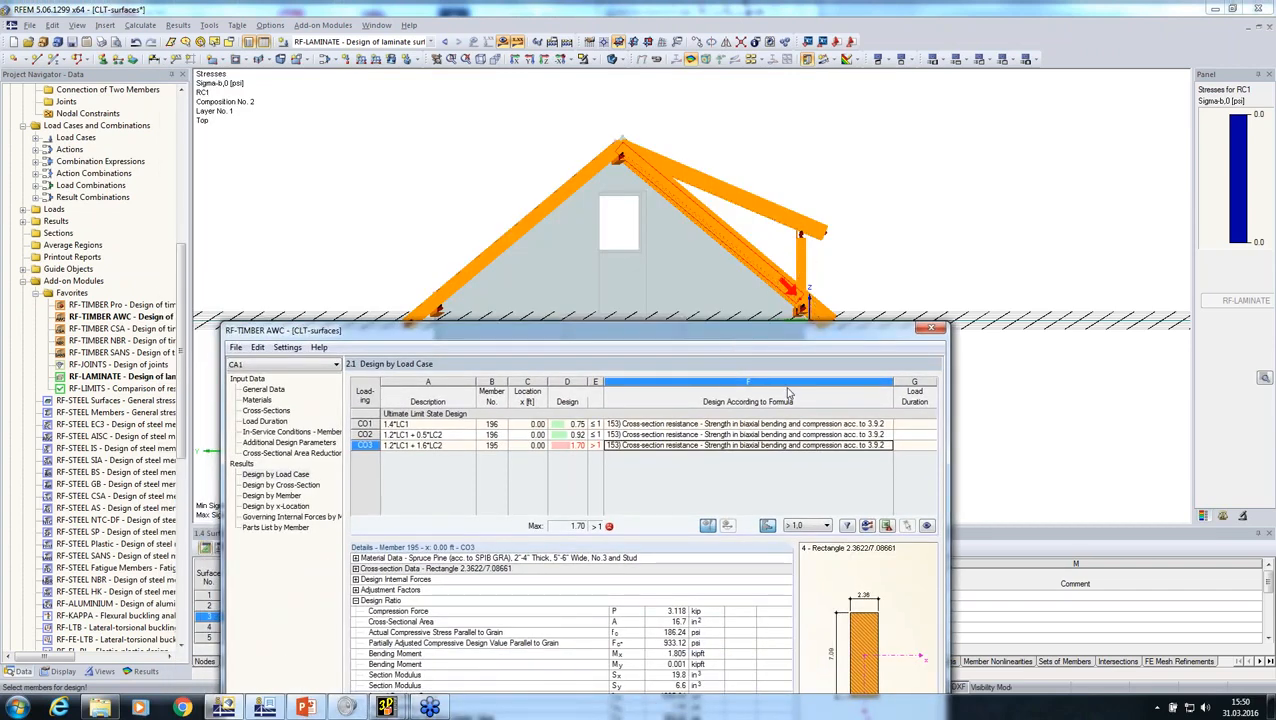
{"action": "left_click_drag", "start_coordinate": [771, 331], "coordinate": [774, 186]}
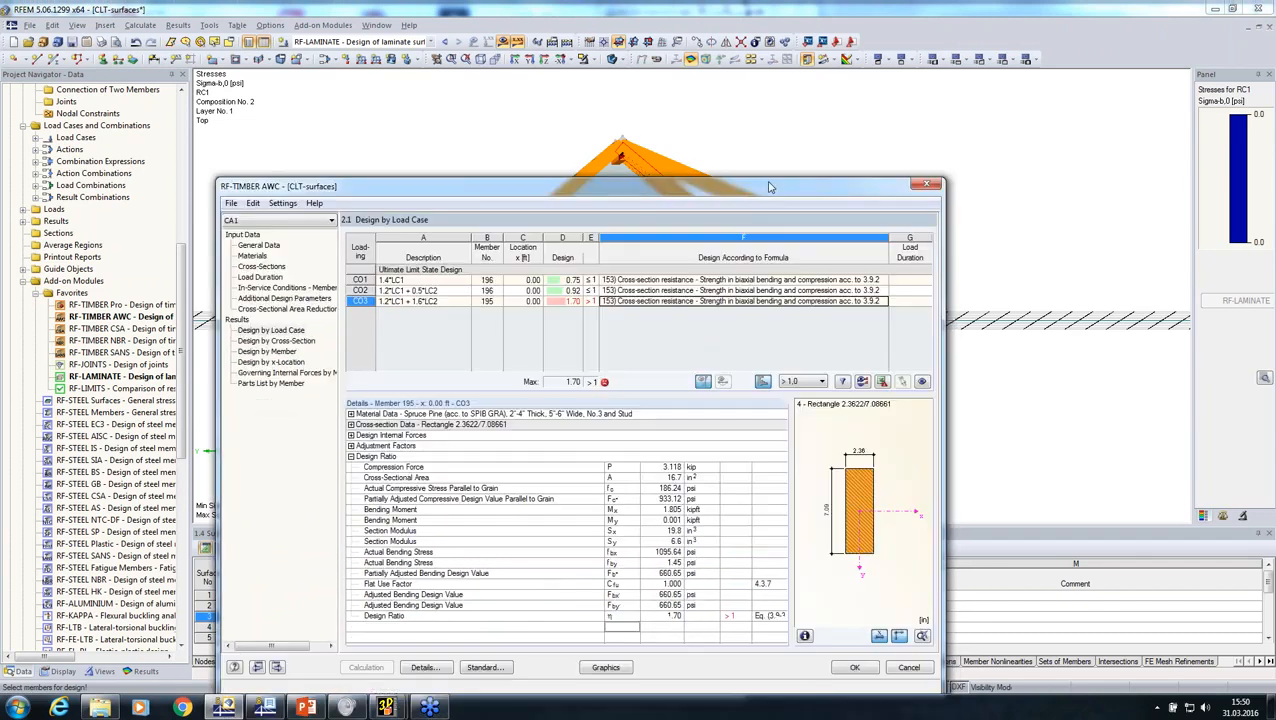
{"action": "left_click", "coordinate": [853, 661]}
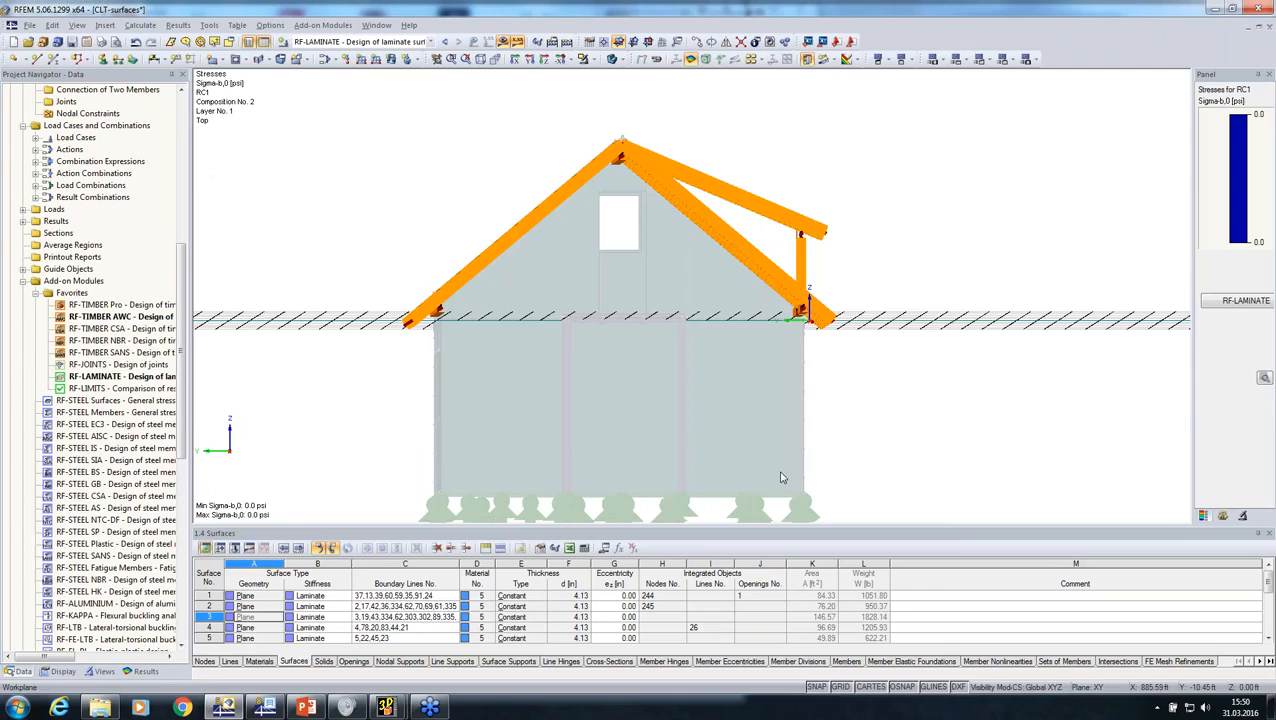
{"action": "right_click", "coordinate": [780, 477]}
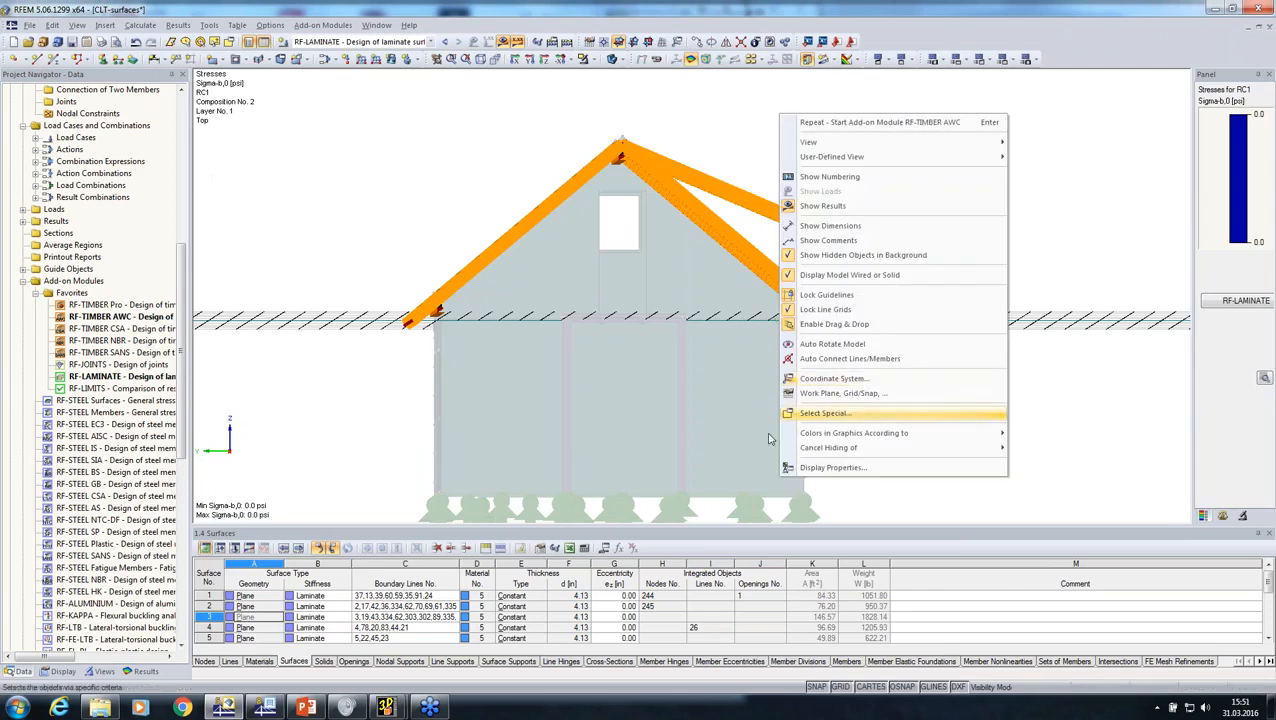
{"action": "left_click", "coordinate": [586, 455]}
{"action": "middle_click_drag", "start_coordinate": [888, 431], "coordinate": [705, 313], "text": "ctrl"}
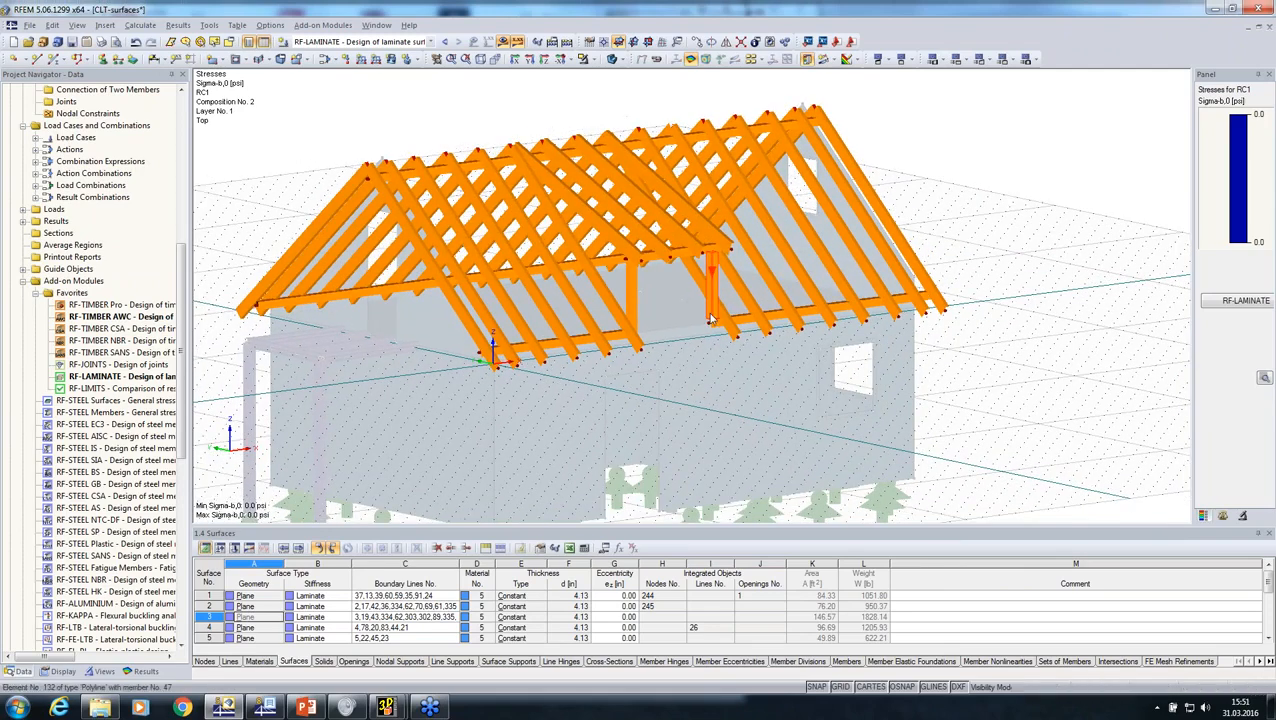
{"action": "scroll", "coordinate": [703, 300], "scroll_direction": "up", "scroll_amount": 3}
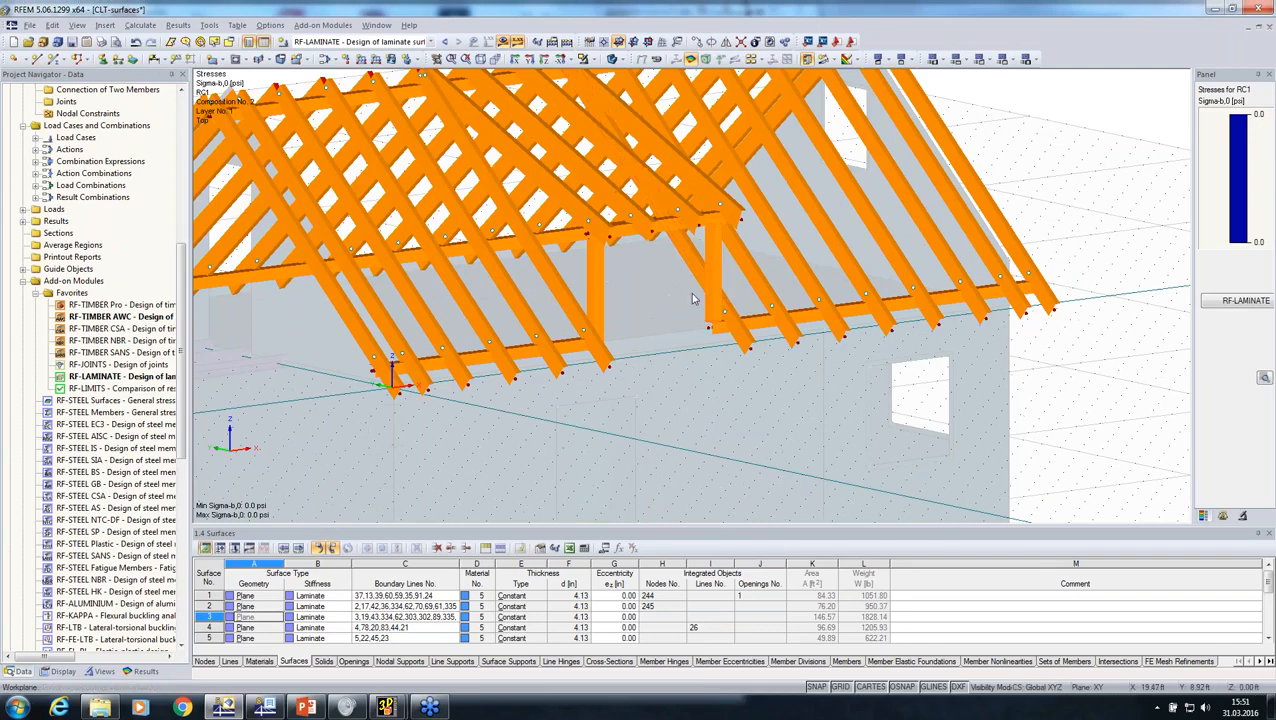